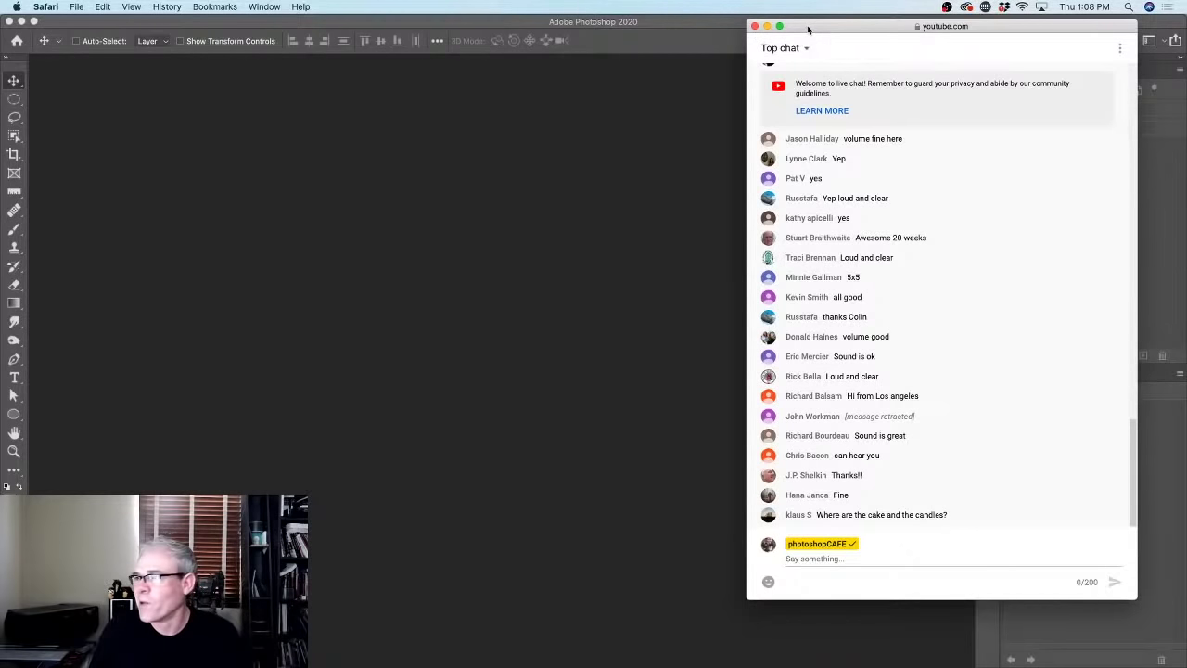
Close the live chat window and switch to Photoshop.
key(super+w)
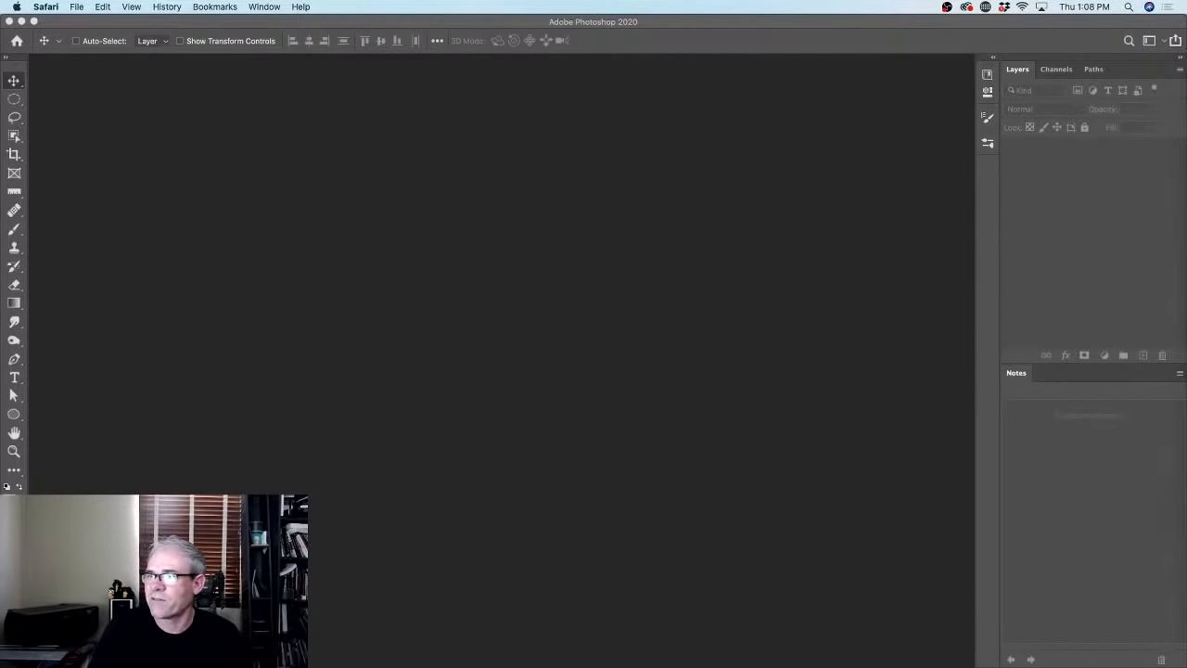
key(super+Tab)
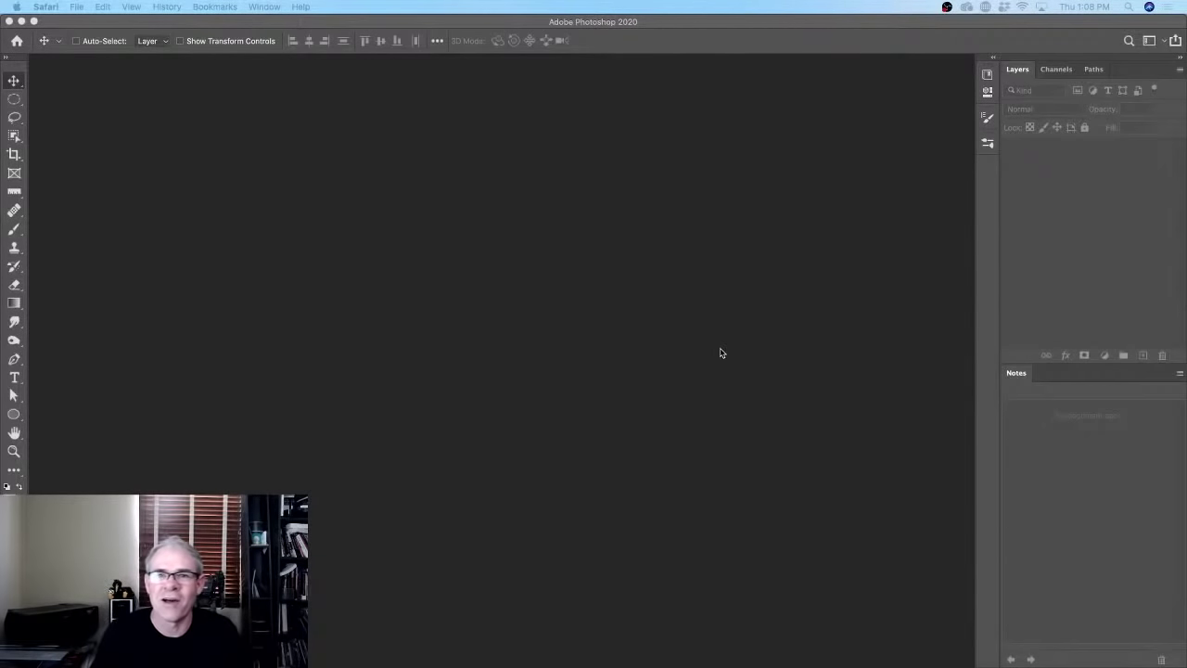
click(721, 353)
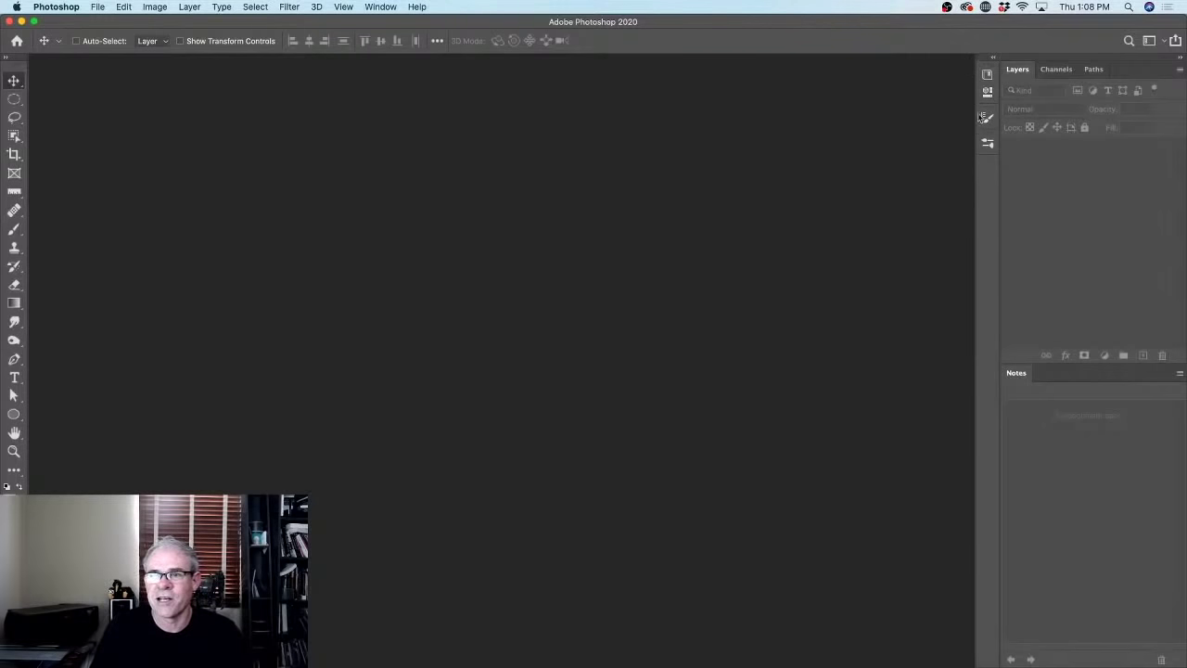
Detach Libraries from the collapsed dock as a floating panel, expand it and make it taller.
drag(990, 76, 644, 130)
click(639, 126)
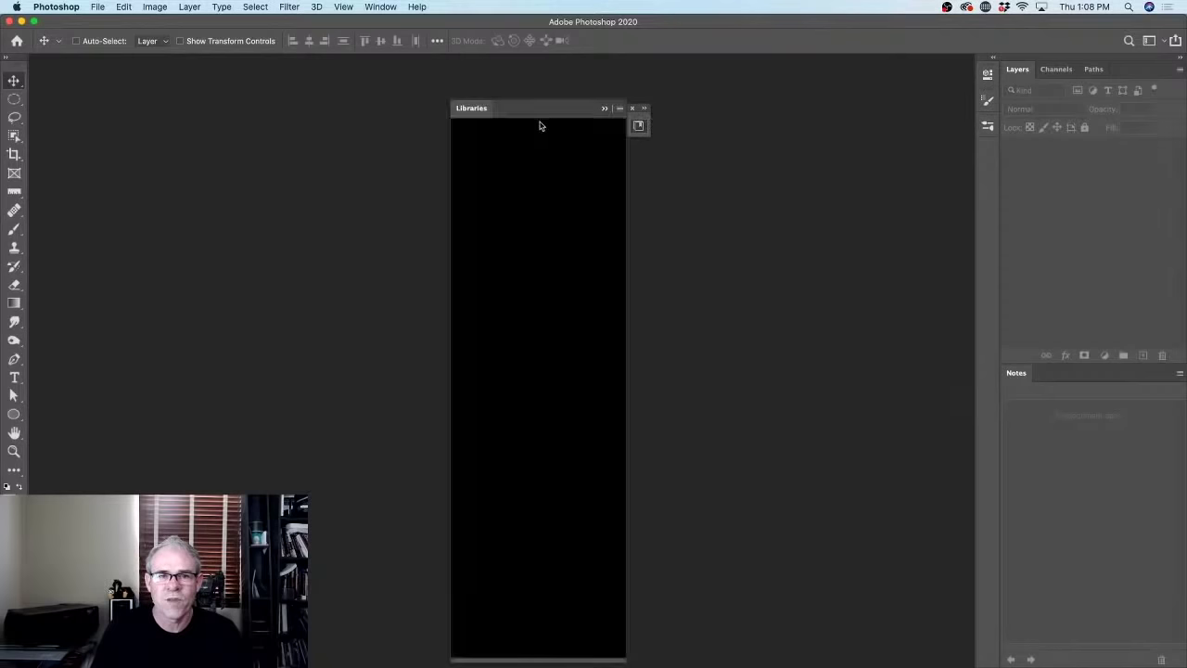
drag(548, 108, 708, 26)
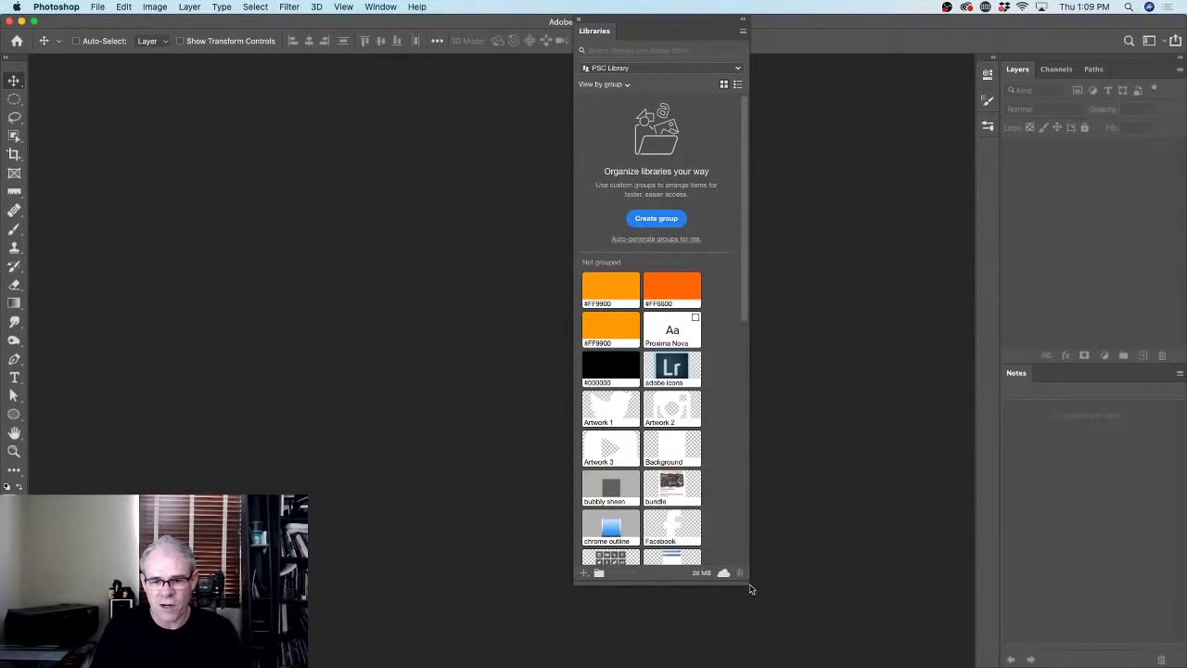
drag(754, 586, 776, 642)
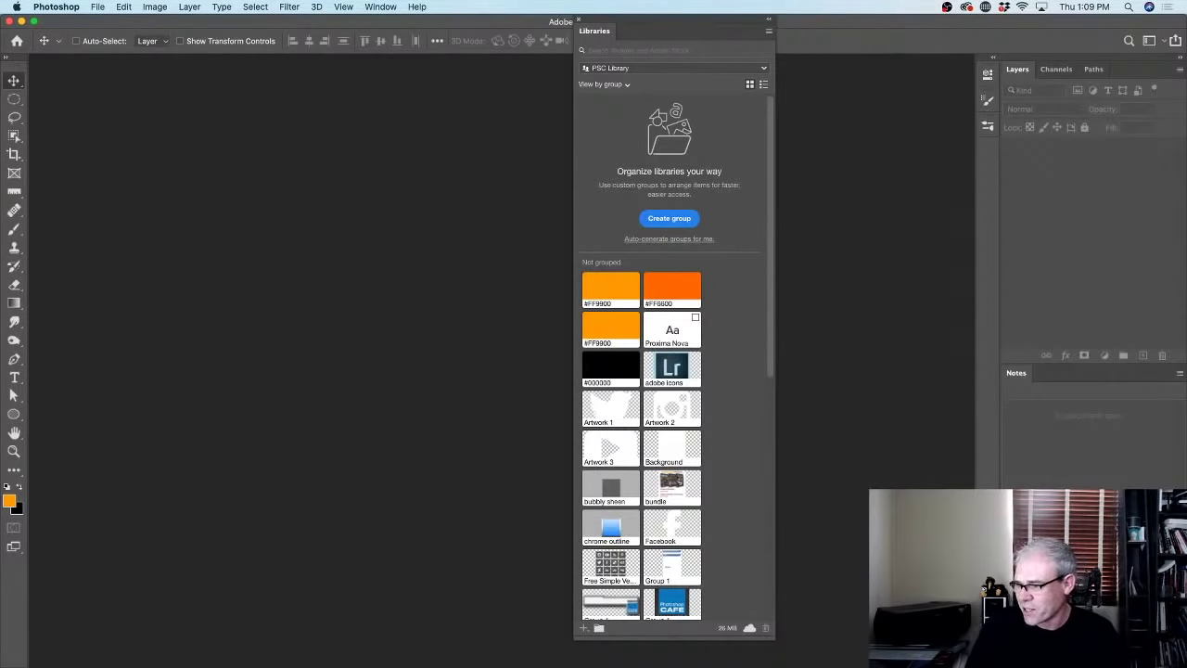
Widen the floating Libraries panel so the PSC Library assets fit in six columns, and reposition it over the workspace.
key(super+Tab)
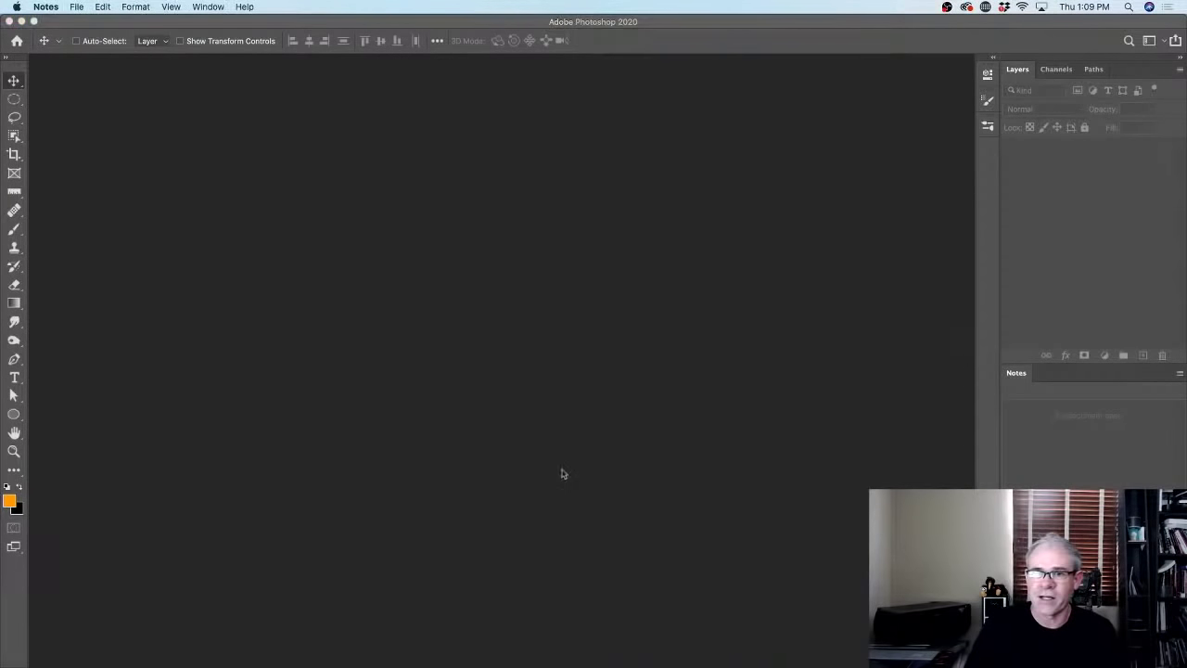
click(662, 25)
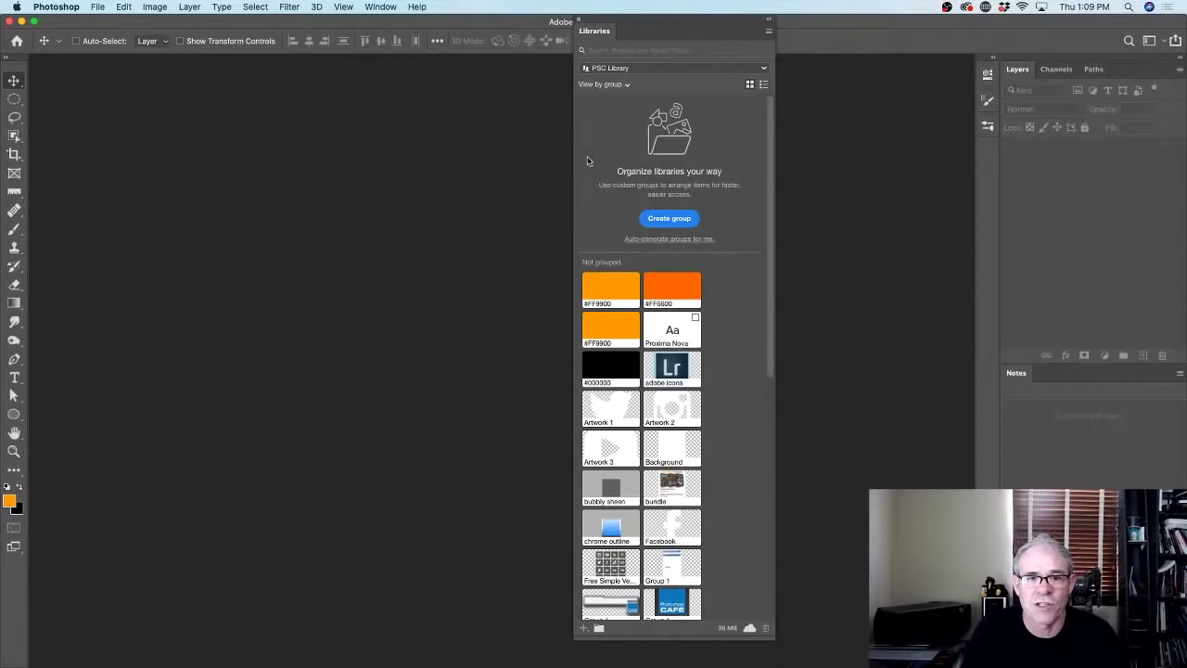
drag(575, 131, 389, 122)
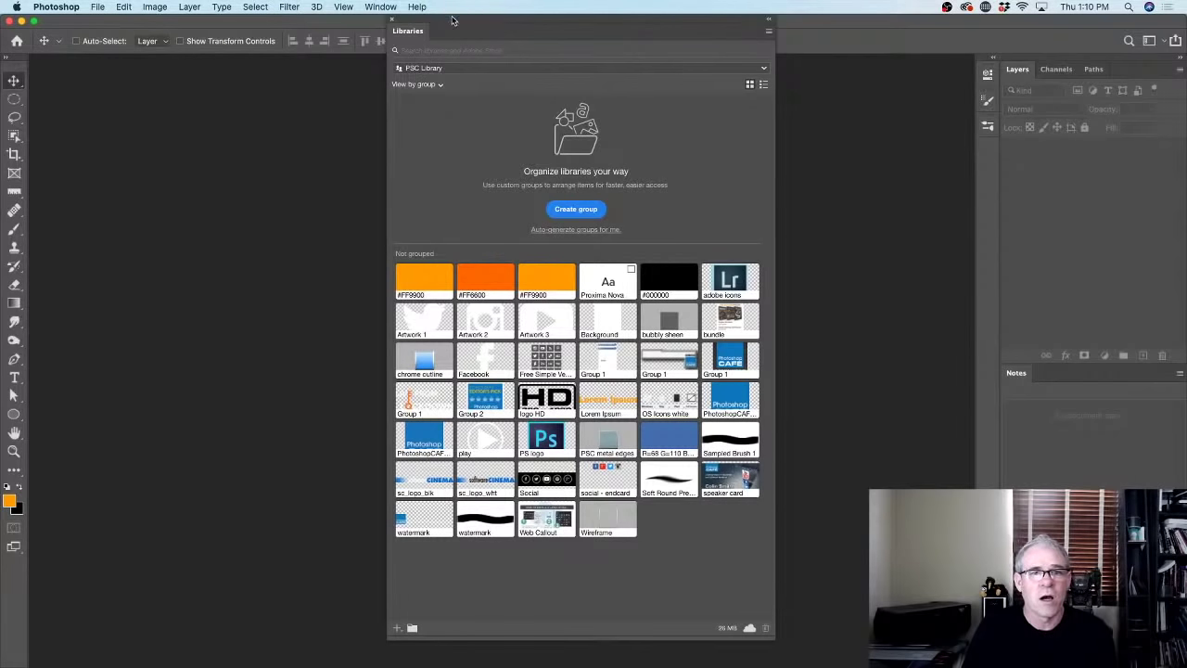
drag(453, 19, 566, 15)
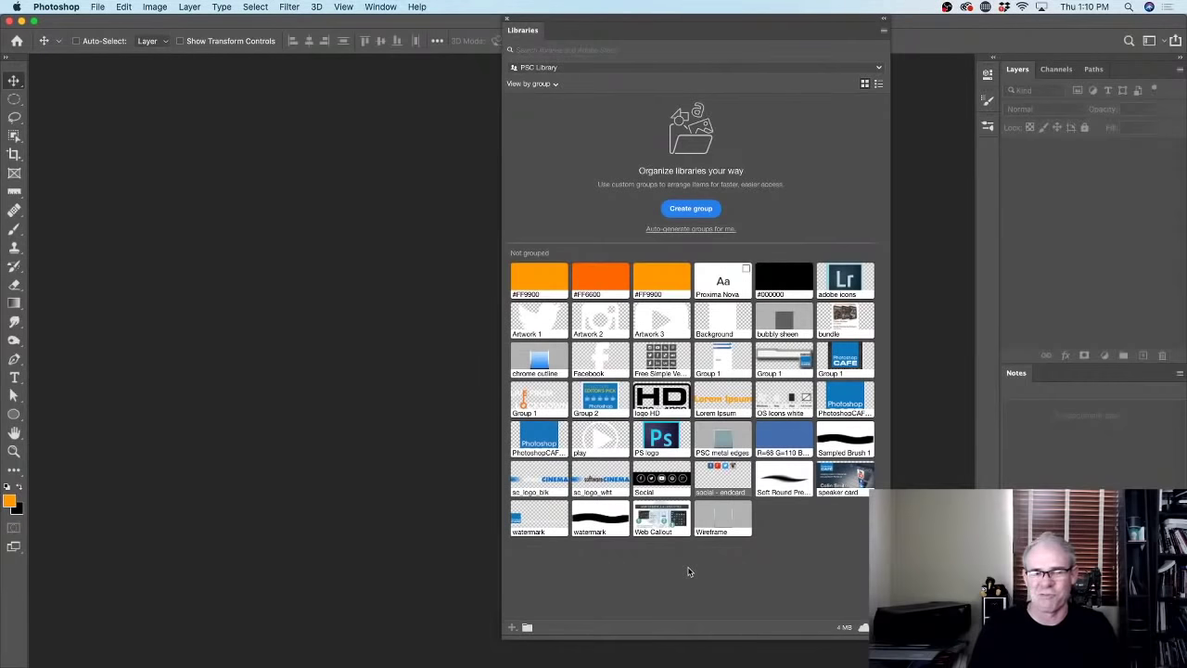
Create a new document from the HDTV 1080p preset, 1920 x 1080 px at 72 ppi.
click(99, 8)
click(107, 22)
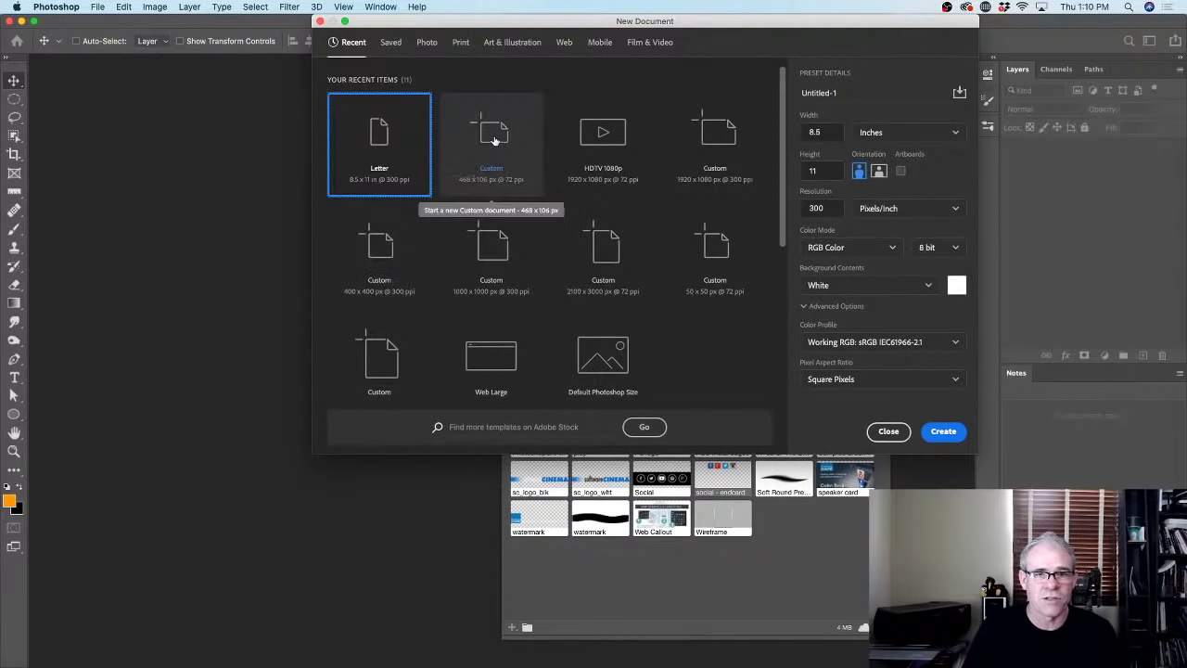
click(619, 132)
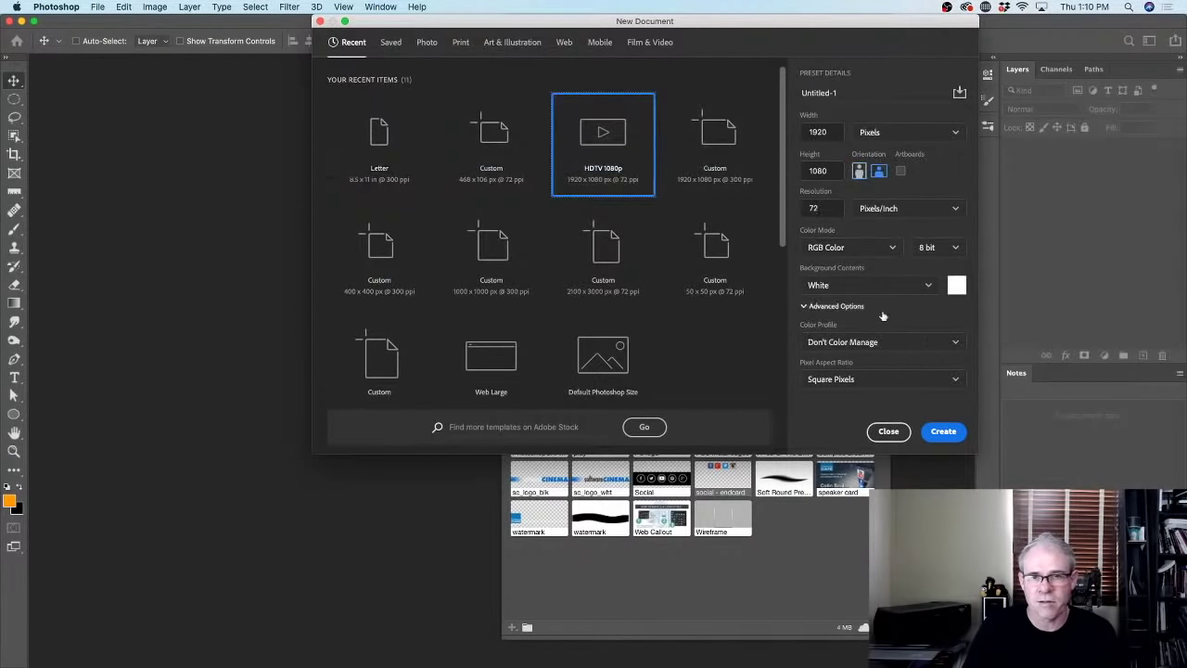
click(944, 432)
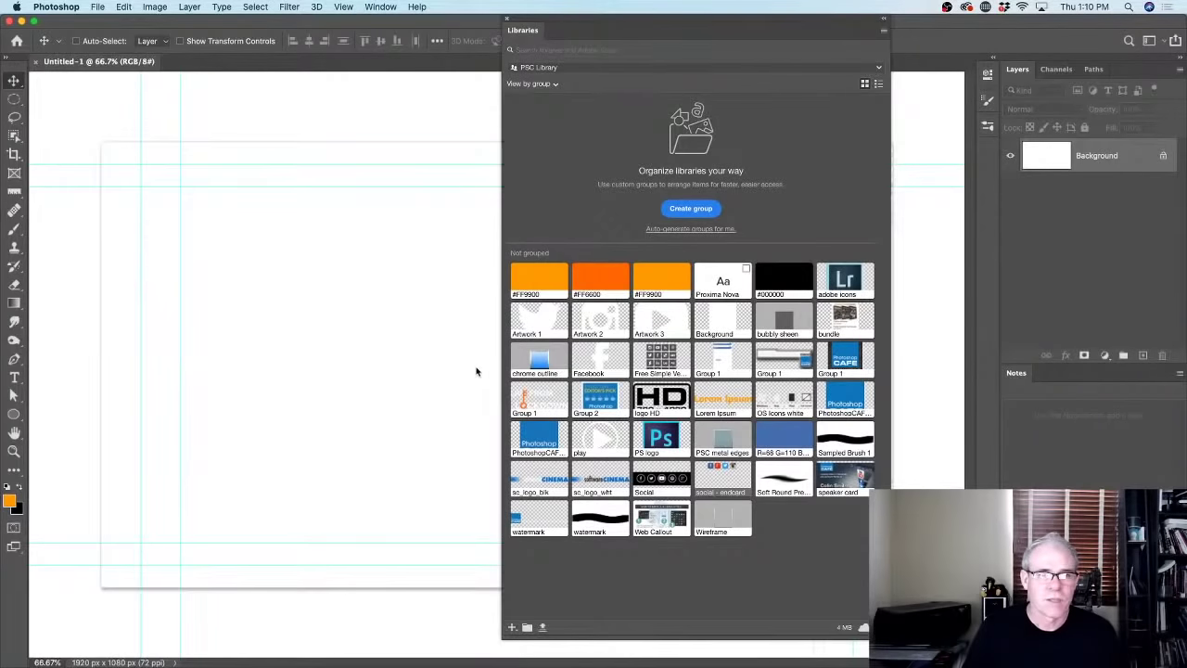
Clear all guides from the new document and change the area around the canvas to dark gray.
click(343, 7)
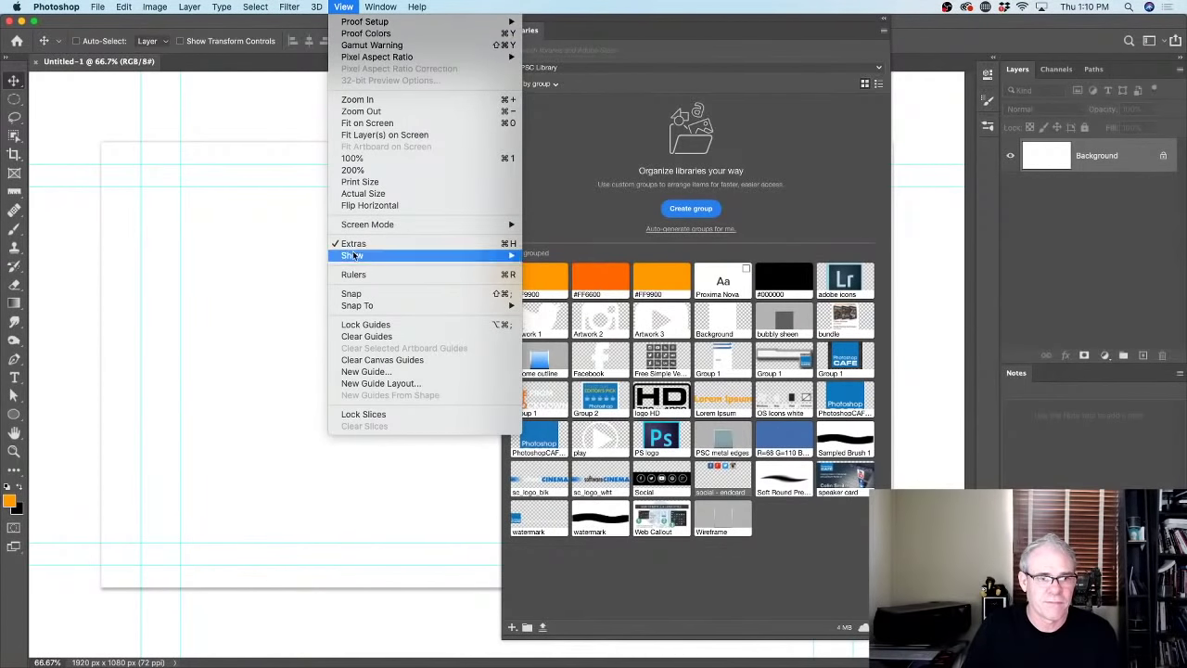
mouse_move(356, 308)
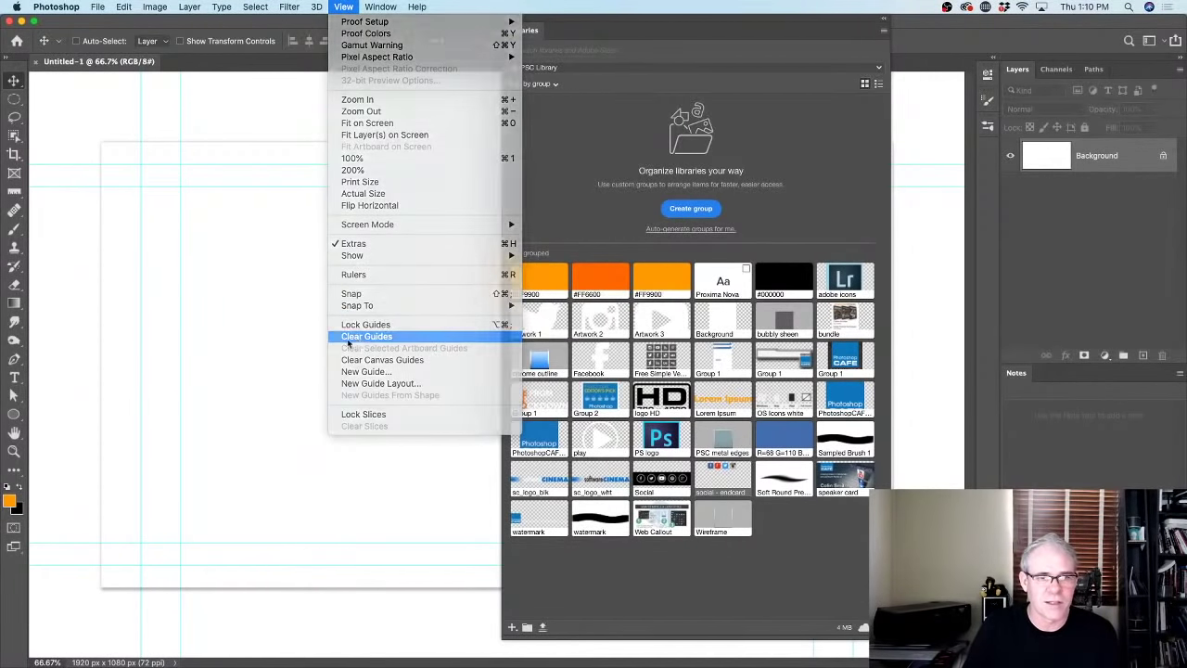
click(357, 336)
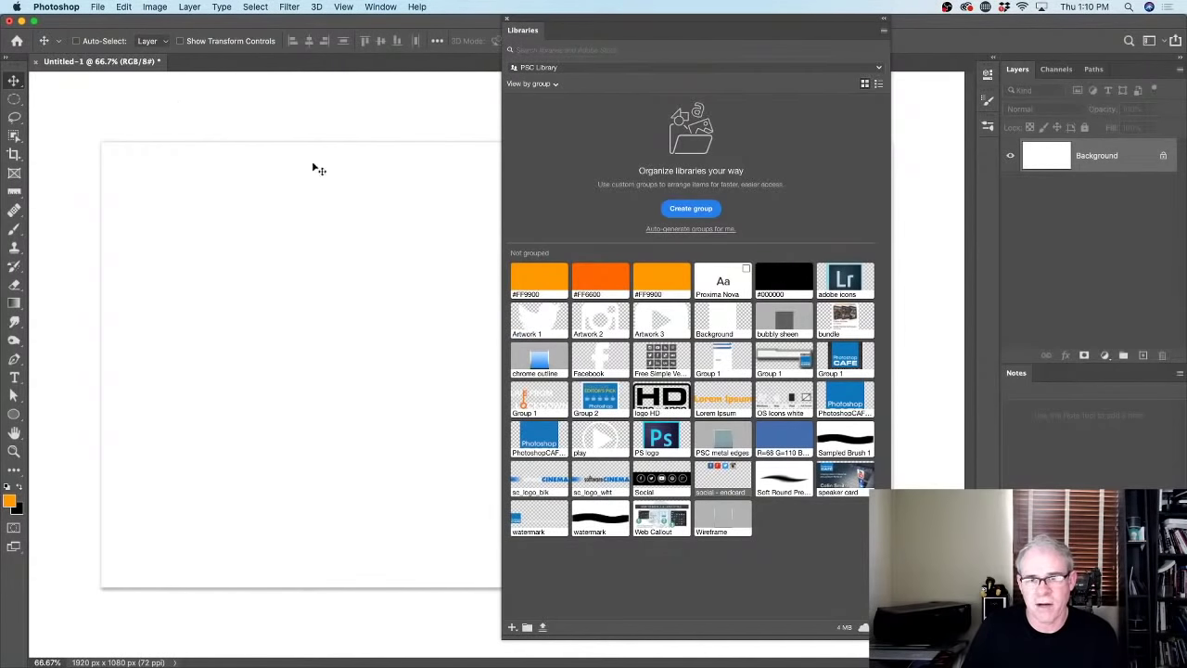
right_click(123, 96)
click(123, 98)
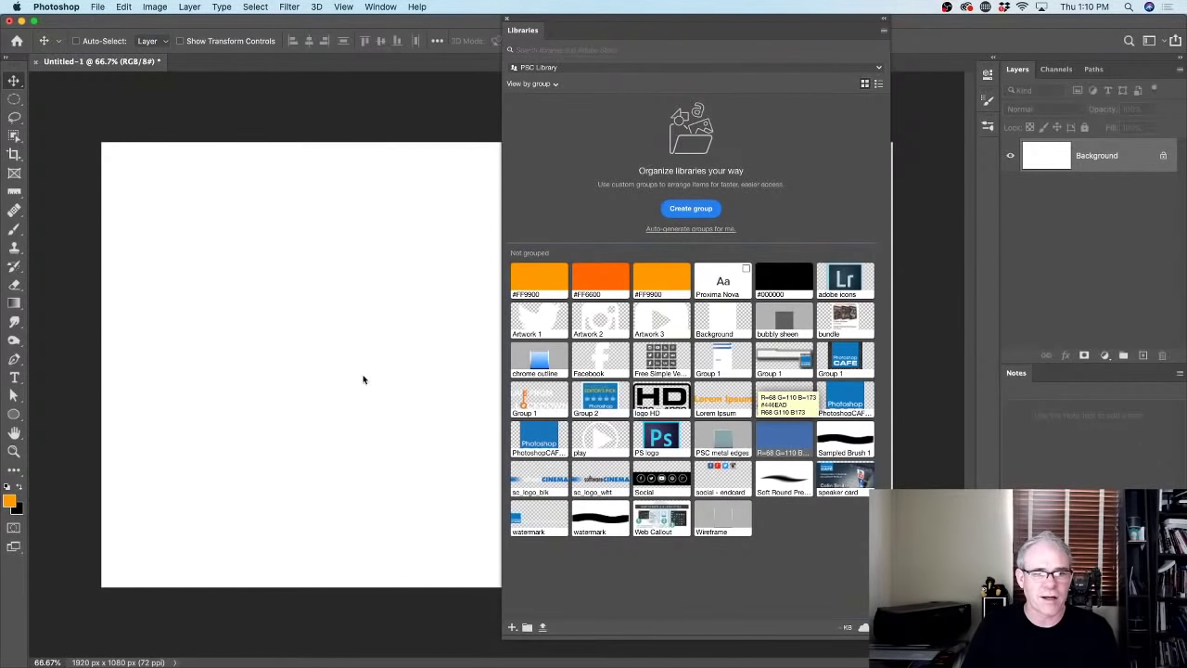
Set the foreground color to the library's blue swatch, 446ead, and fill the Background layer with it.
double_click(784, 439)
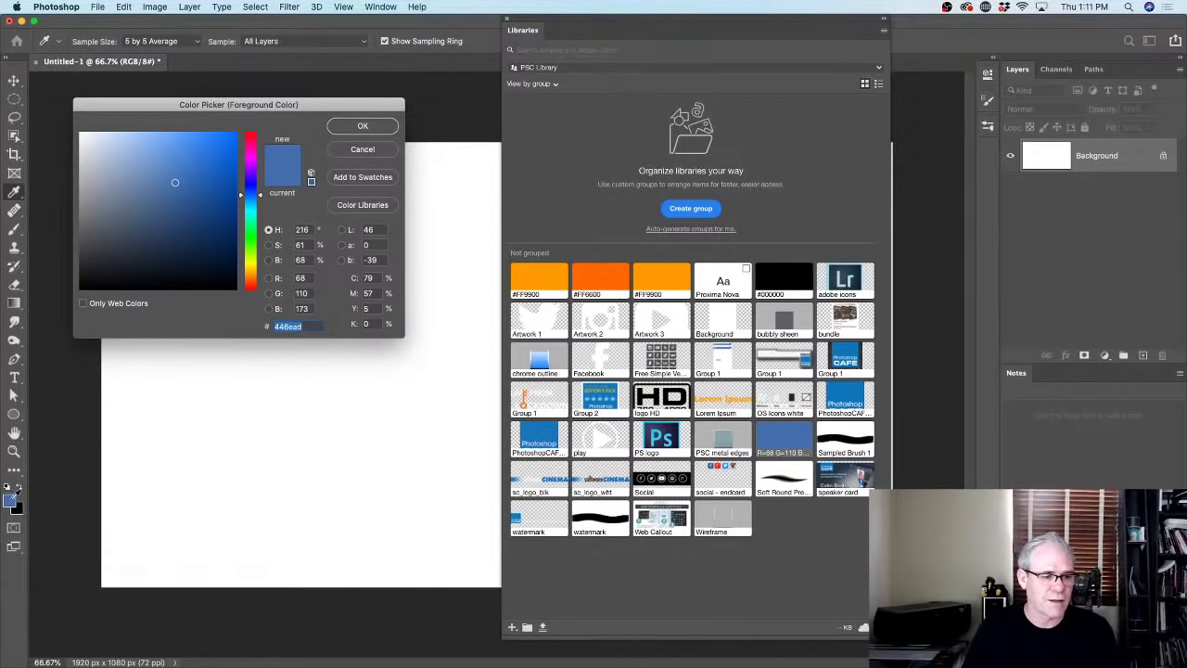
click(363, 127)
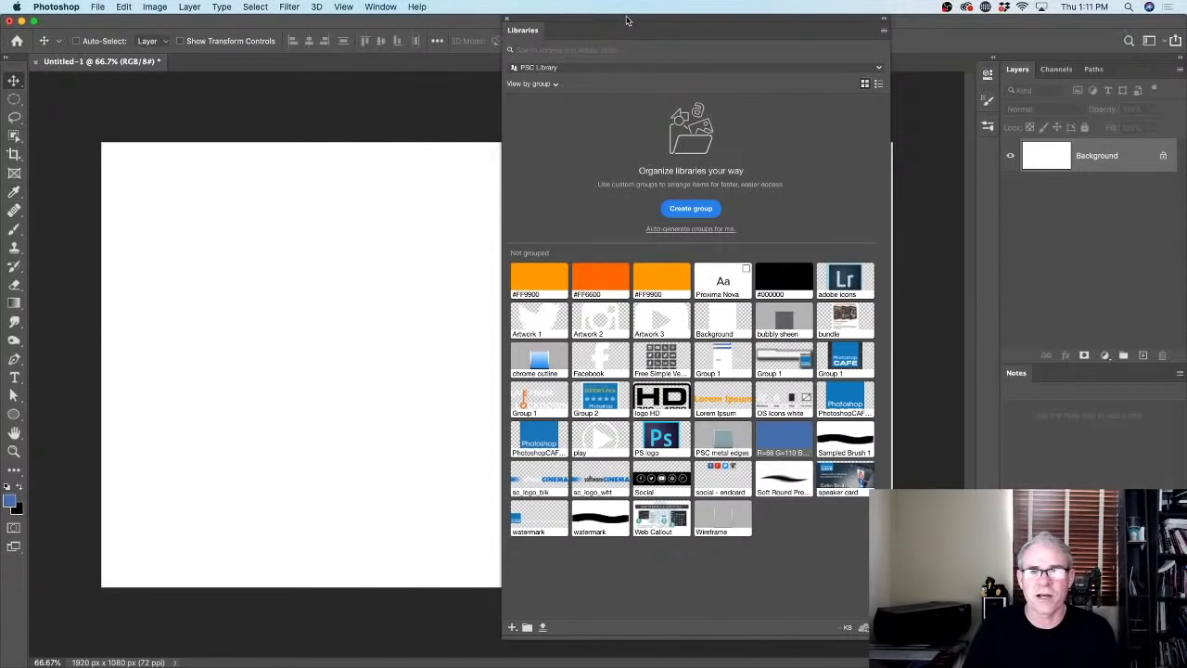
drag(633, 23, 563, 290)
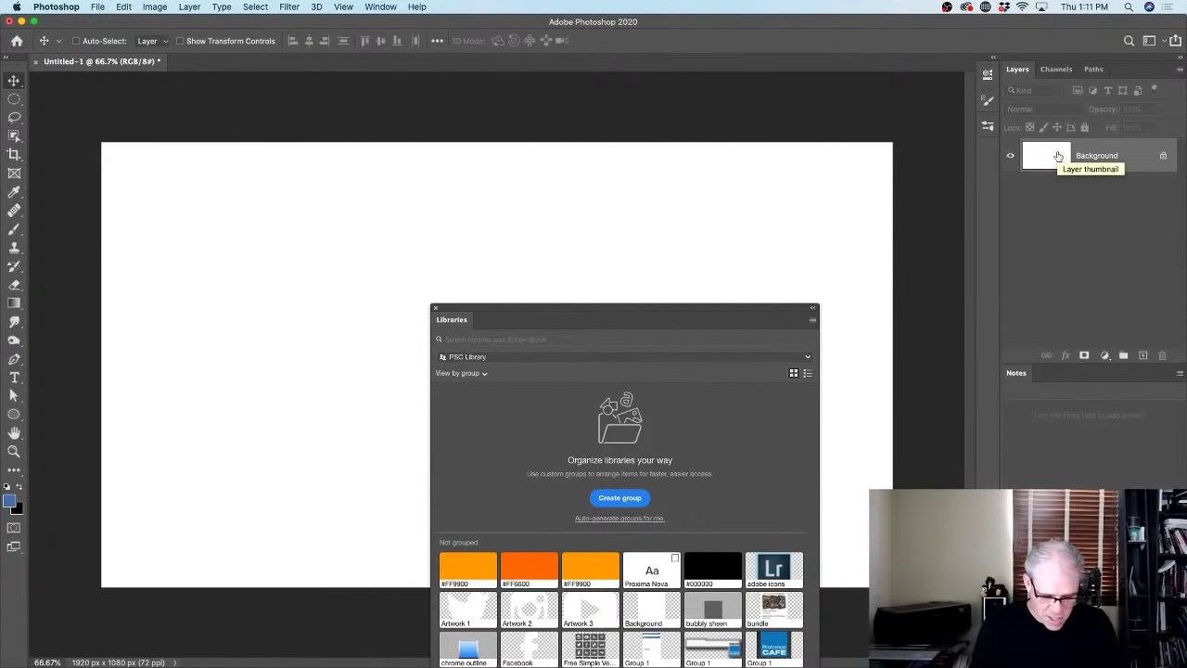
key(alt+BackSpace)
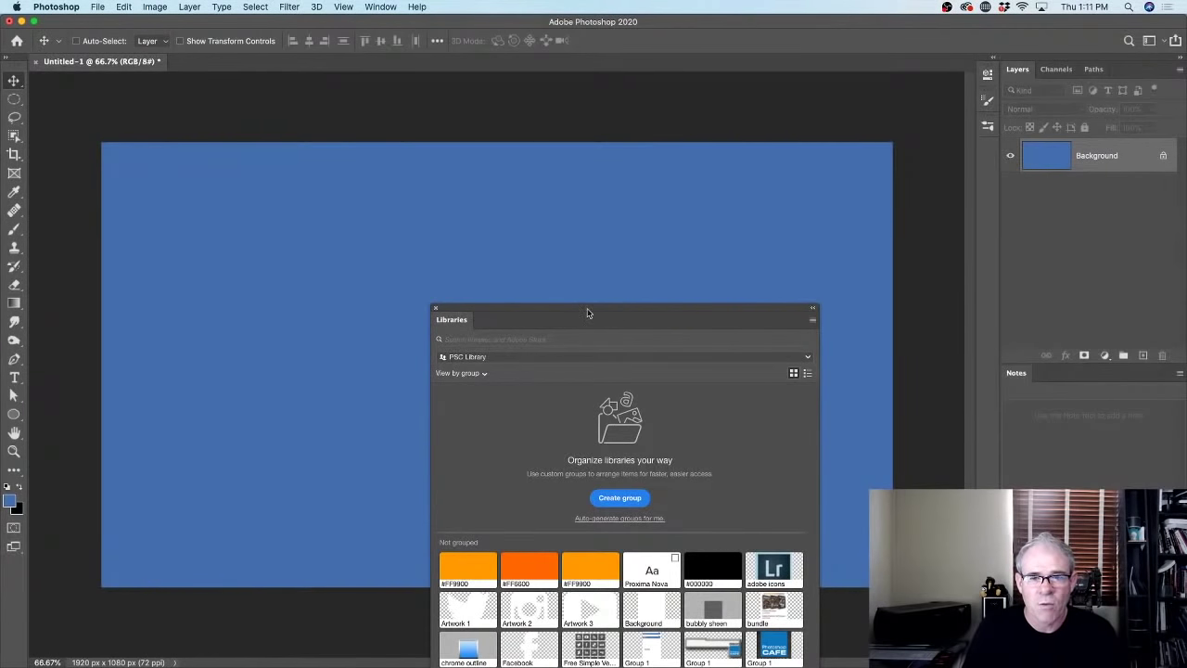
Move the Libraries panel clear of the canvas's left side and place the PhotoshopCAFE v5 logo near the canvas's upper-left corner.
drag(588, 312, 813, 74)
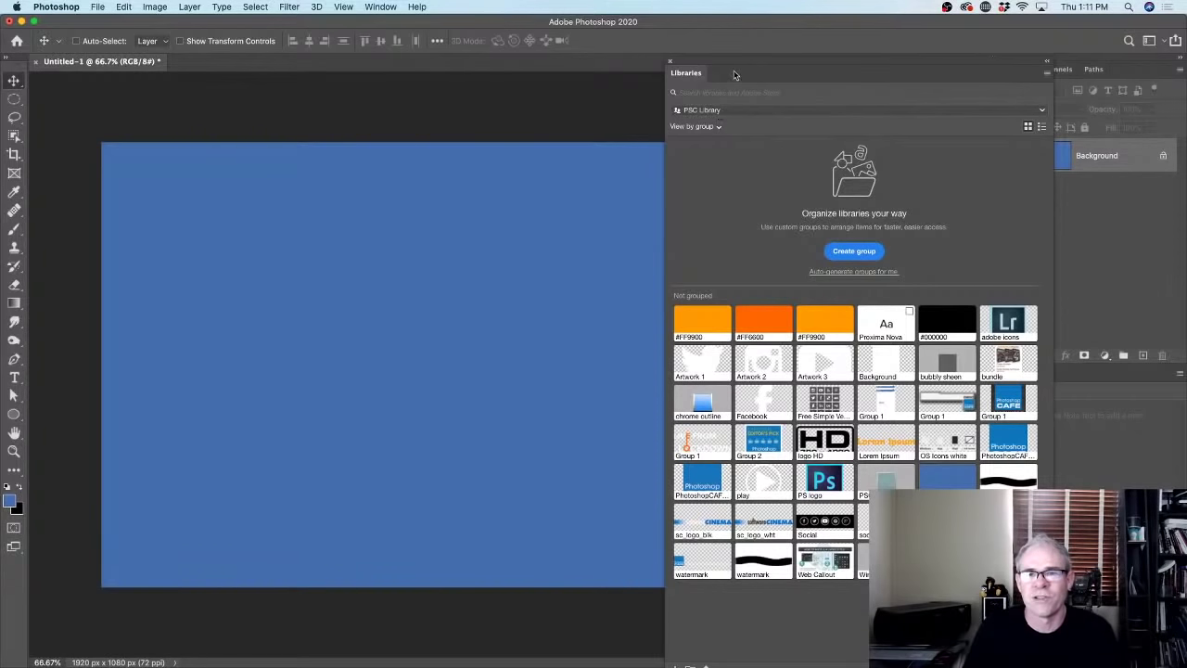
drag(734, 67, 706, 26)
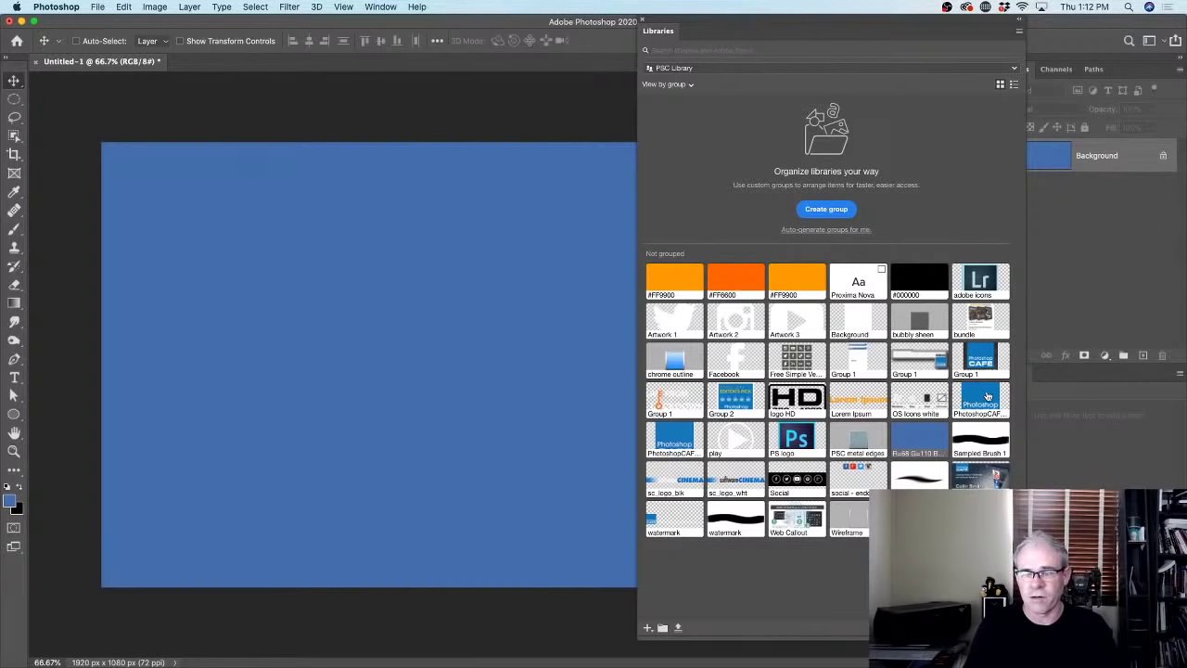
drag(981, 399, 218, 181)
key(Return)
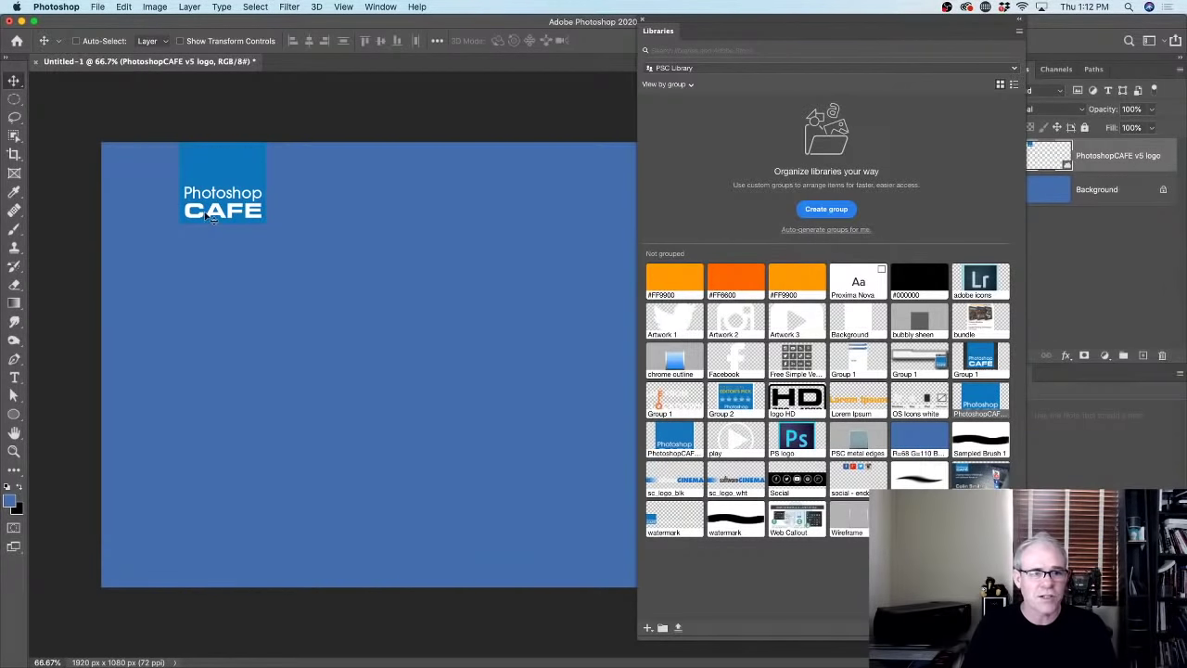
Place the Twitter, YouTube, Instagram and Facebook icons from the library at separate spots on the canvas.
drag(688, 321, 245, 428)
key(Return)
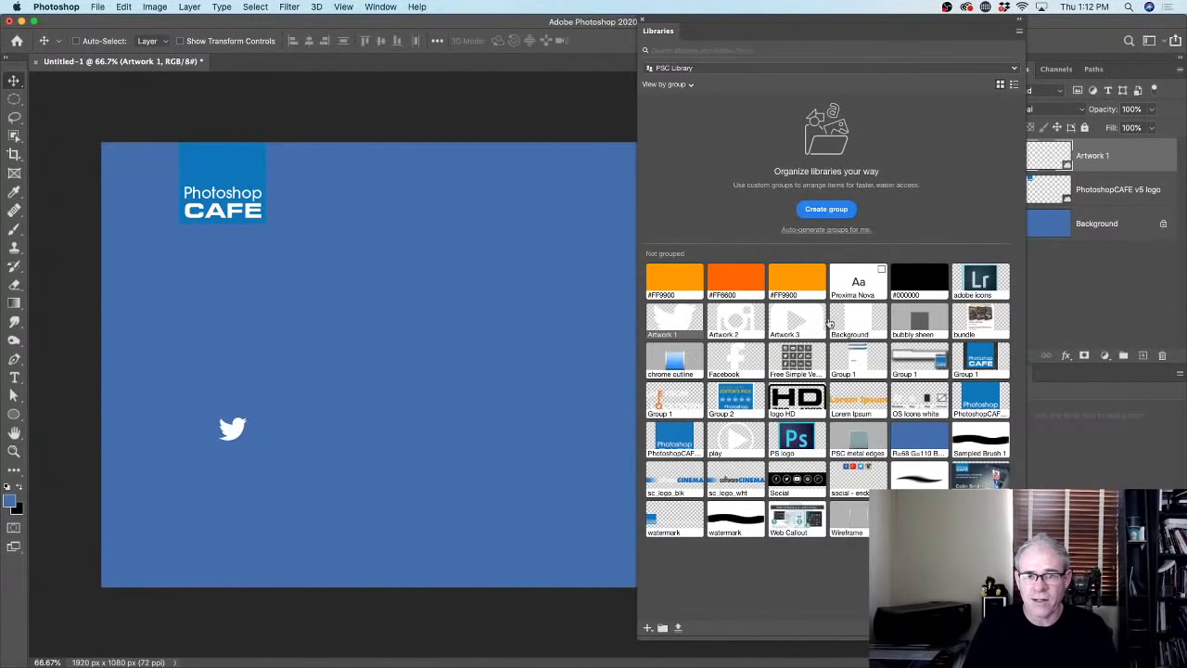
drag(815, 315, 465, 353)
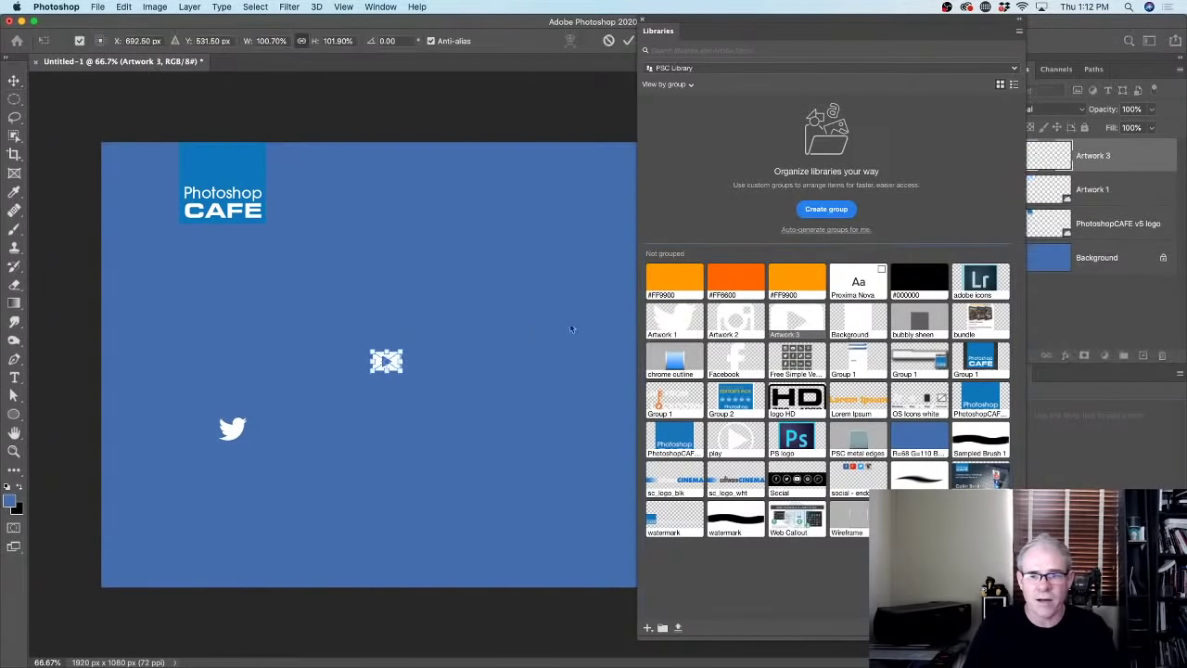
key(Return)
drag(742, 315, 463, 286)
key(Return)
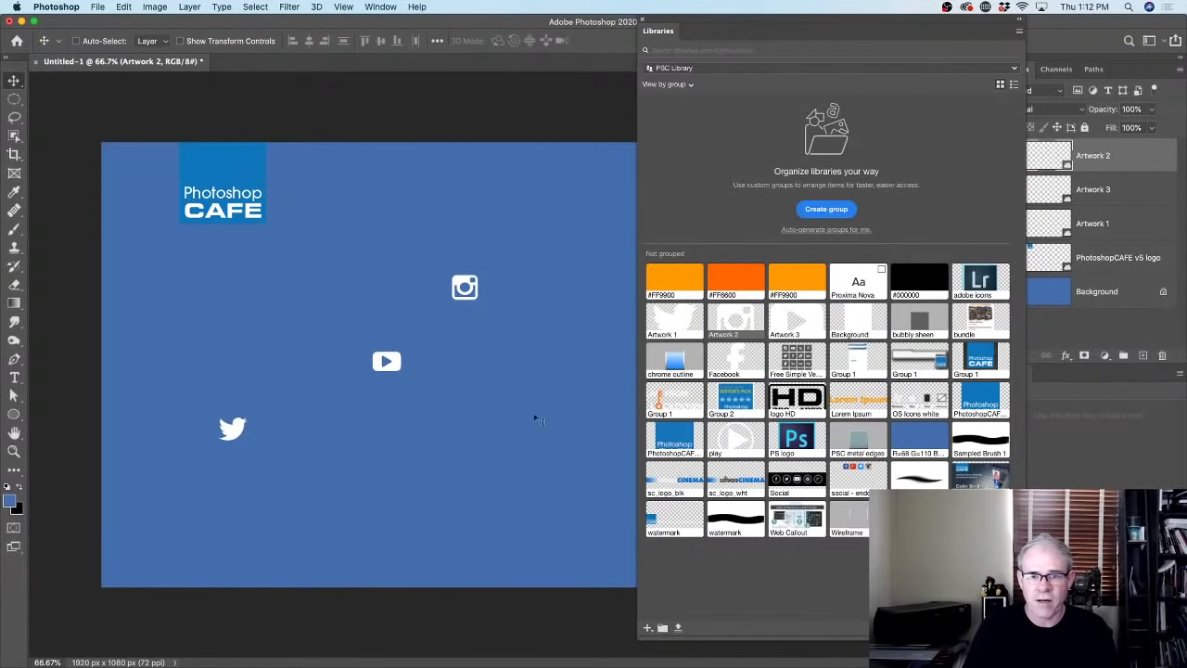
drag(735, 360, 298, 463)
key(Return)
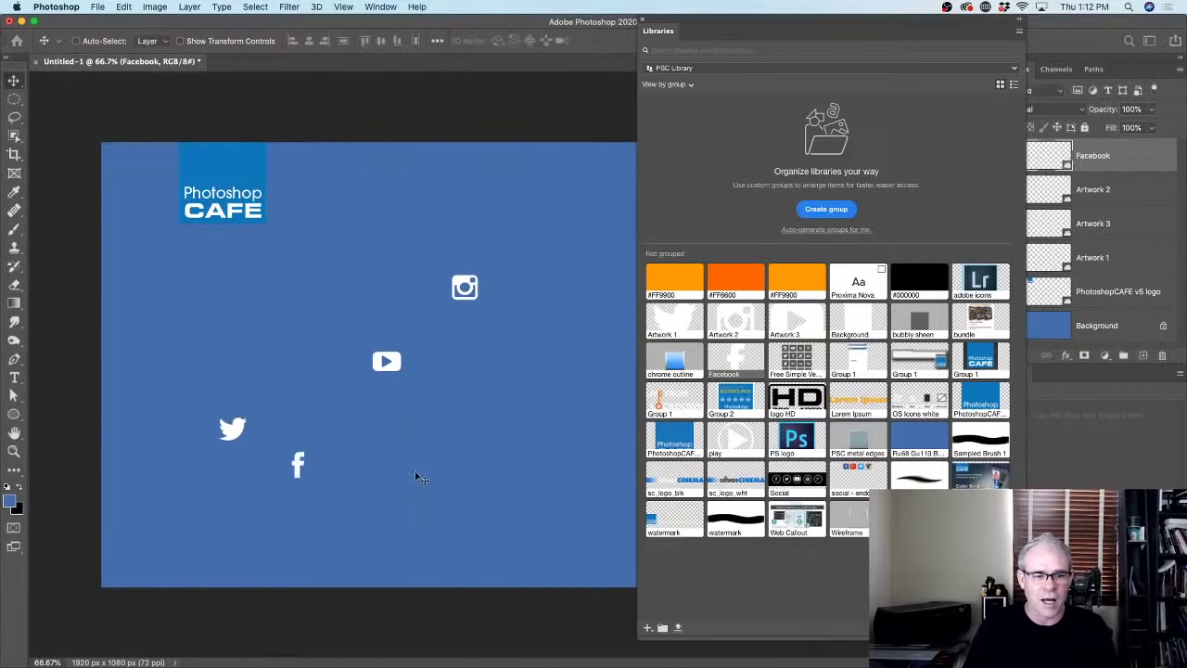
Place the play graphic from the library at about 397% scale and position it below the PhotoshopCAFE logo.
drag(712, 435, 456, 158)
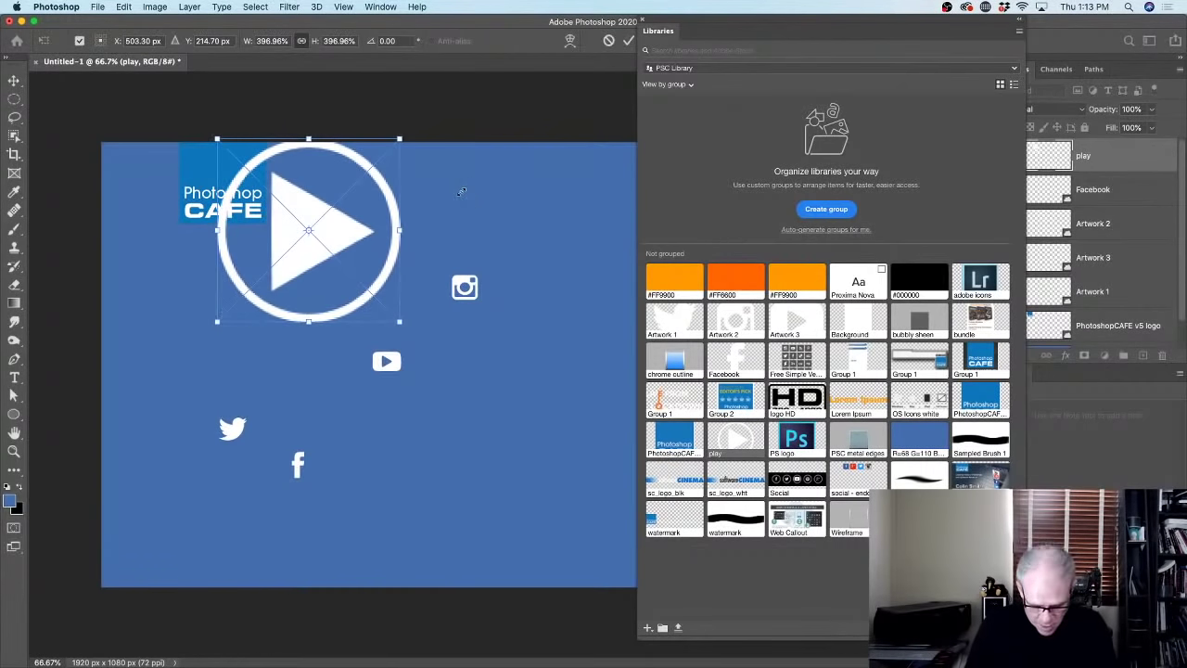
key(Return)
drag(366, 220, 275, 313)
Align the four social icon layers into a centered, evenly spaced vertical column and move it to the canvas's upper-left corner.
super+click(232, 427)
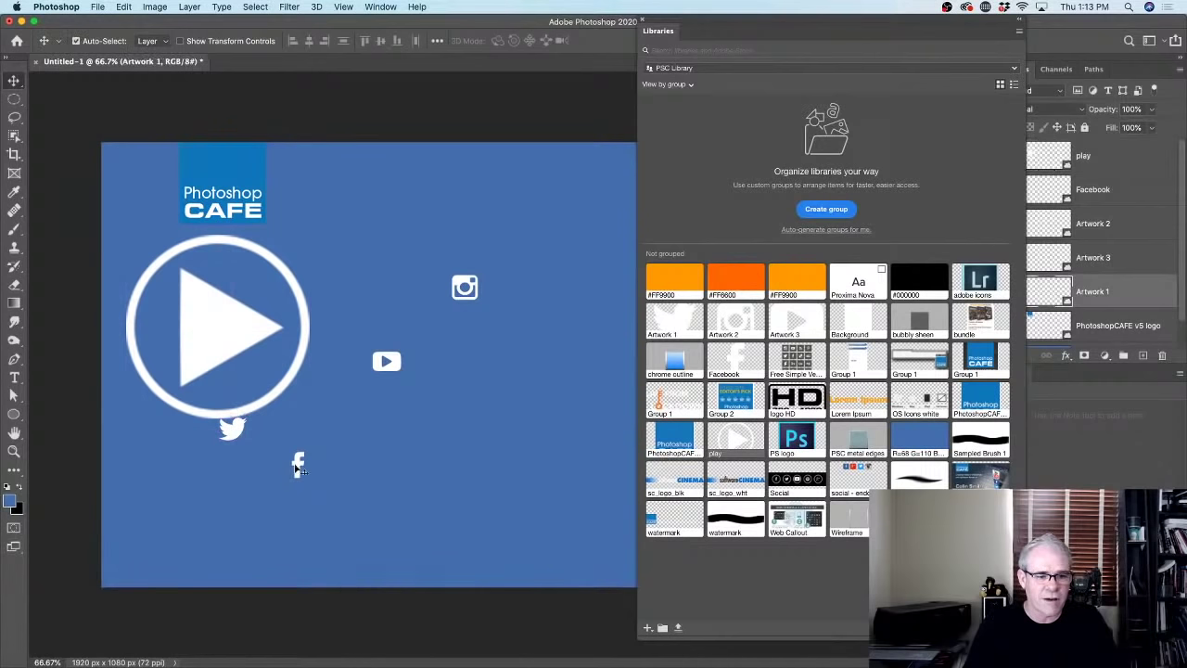
shift+super+click(297, 464)
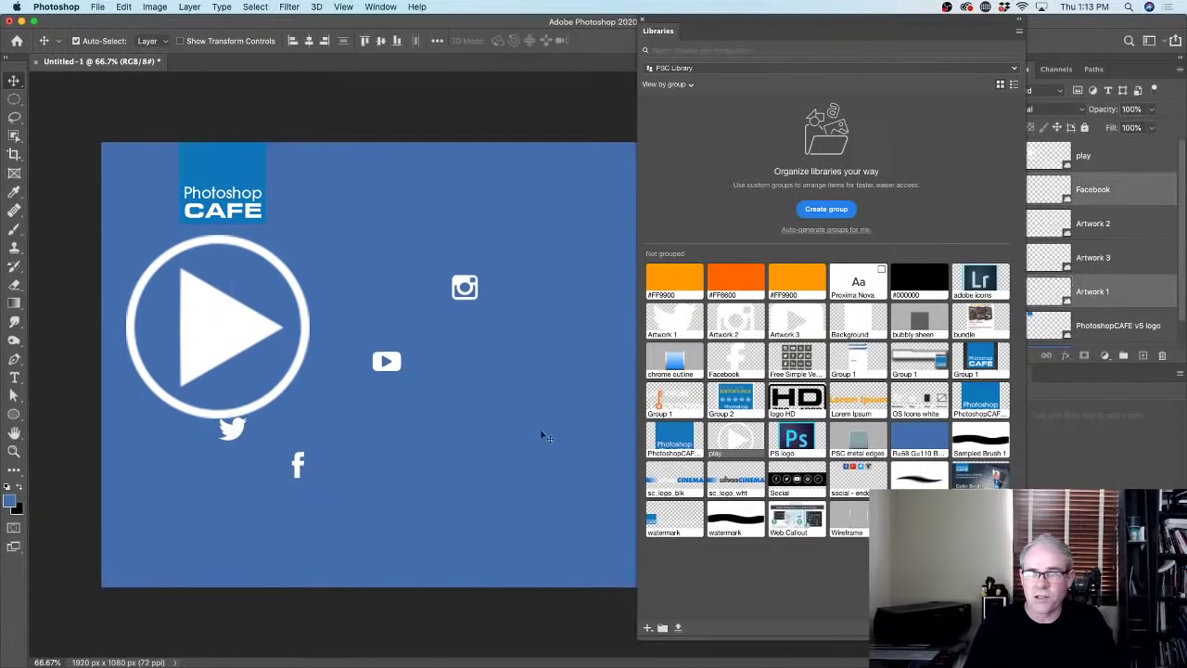
click(1119, 167)
shift+click(1120, 293)
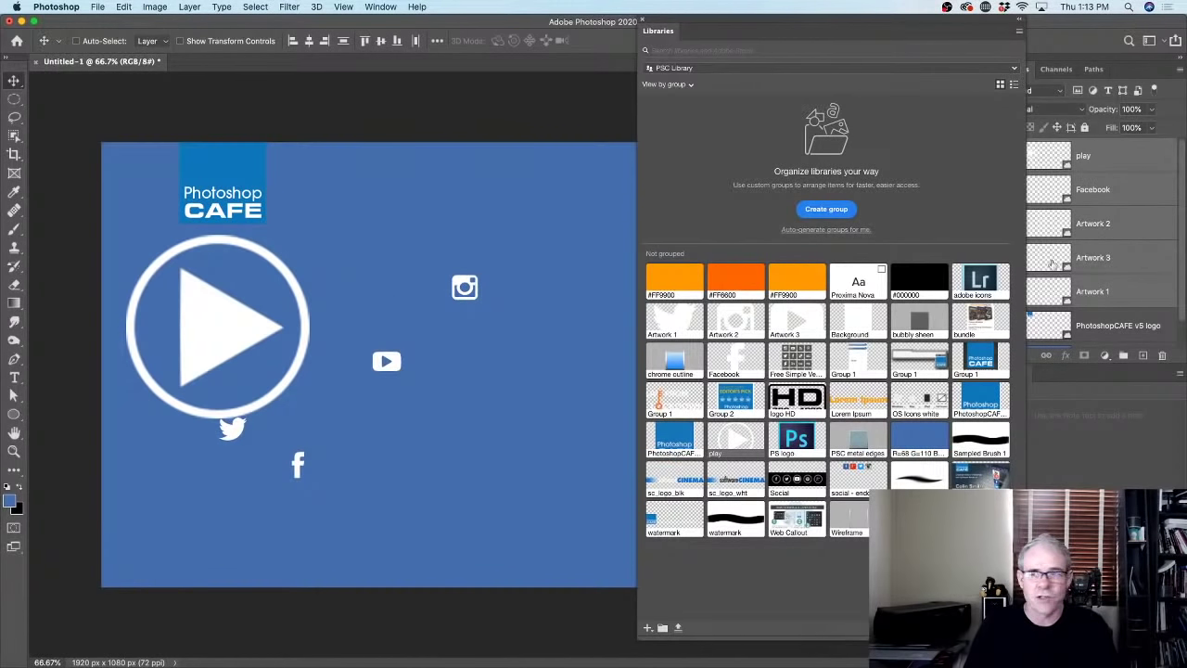
super+click(1105, 156)
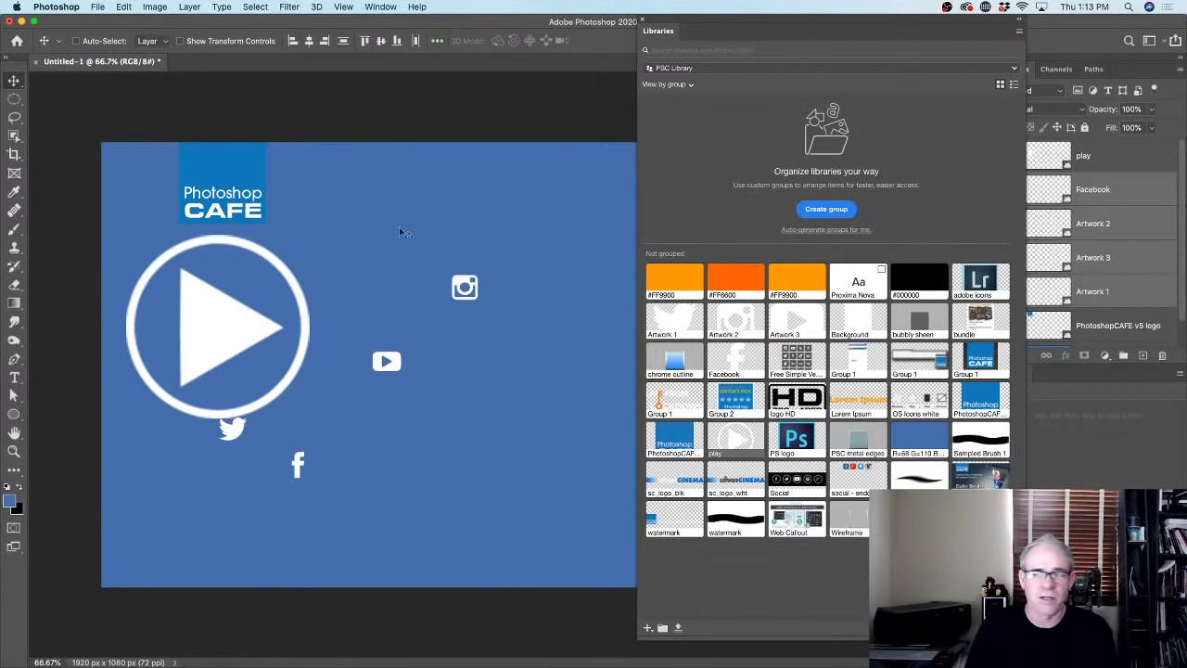
click(308, 41)
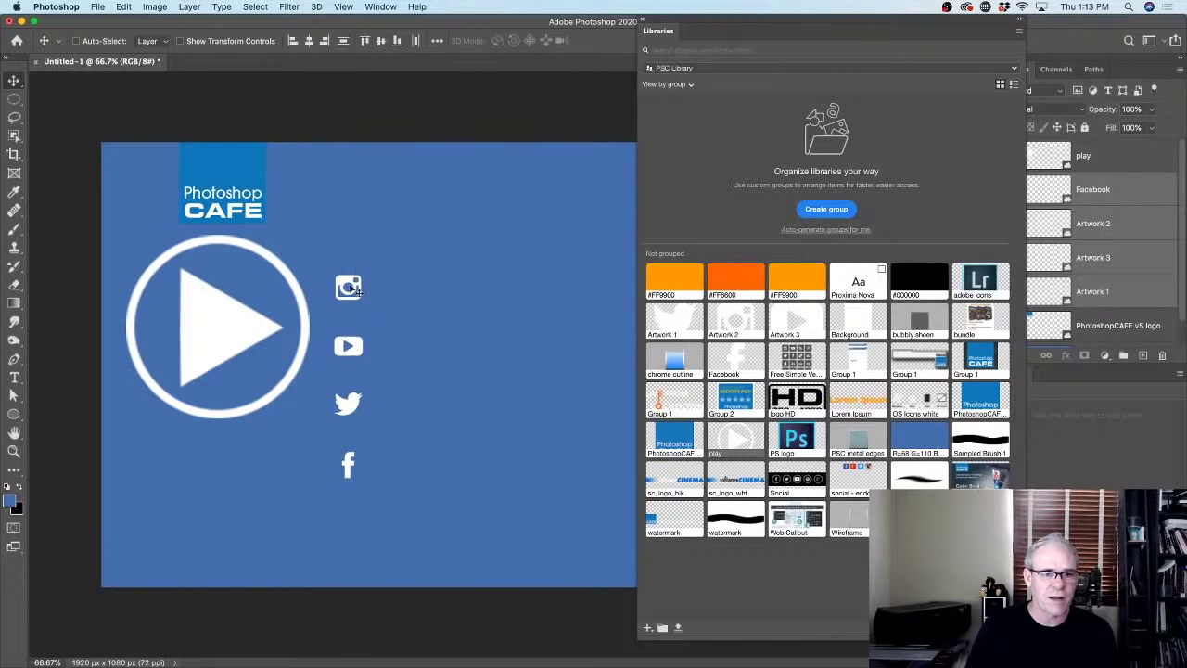
drag(333, 285, 133, 171)
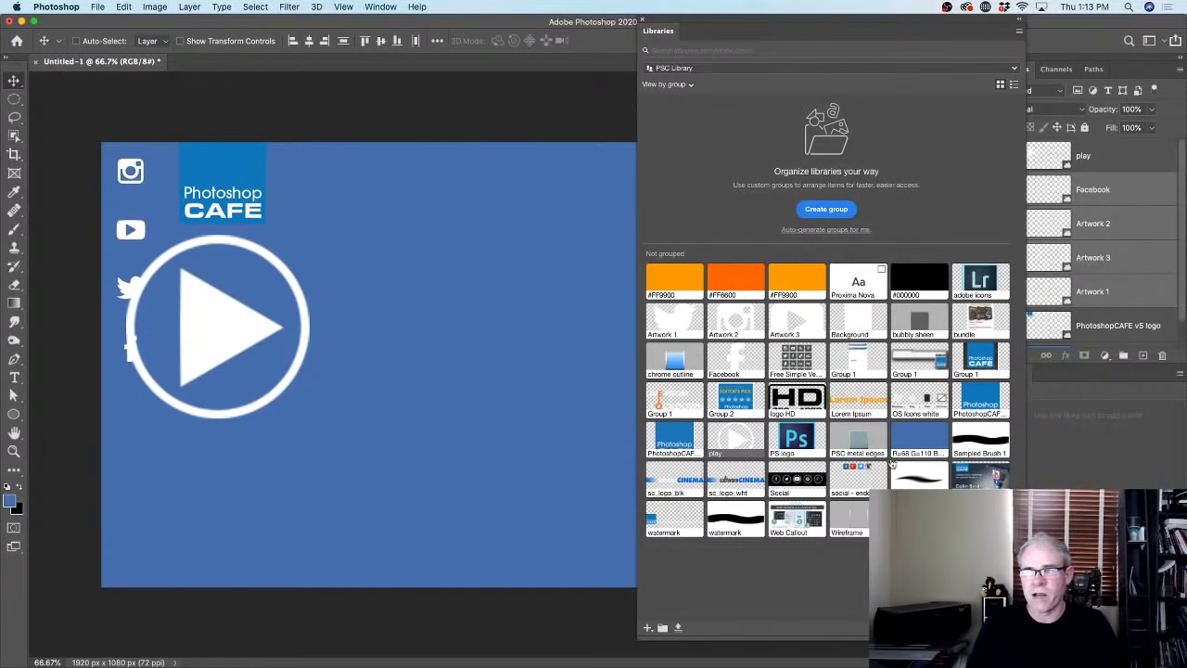
Move the Libraries panel clear of the layer list and hide the play graphic's layer.
click(1083, 152)
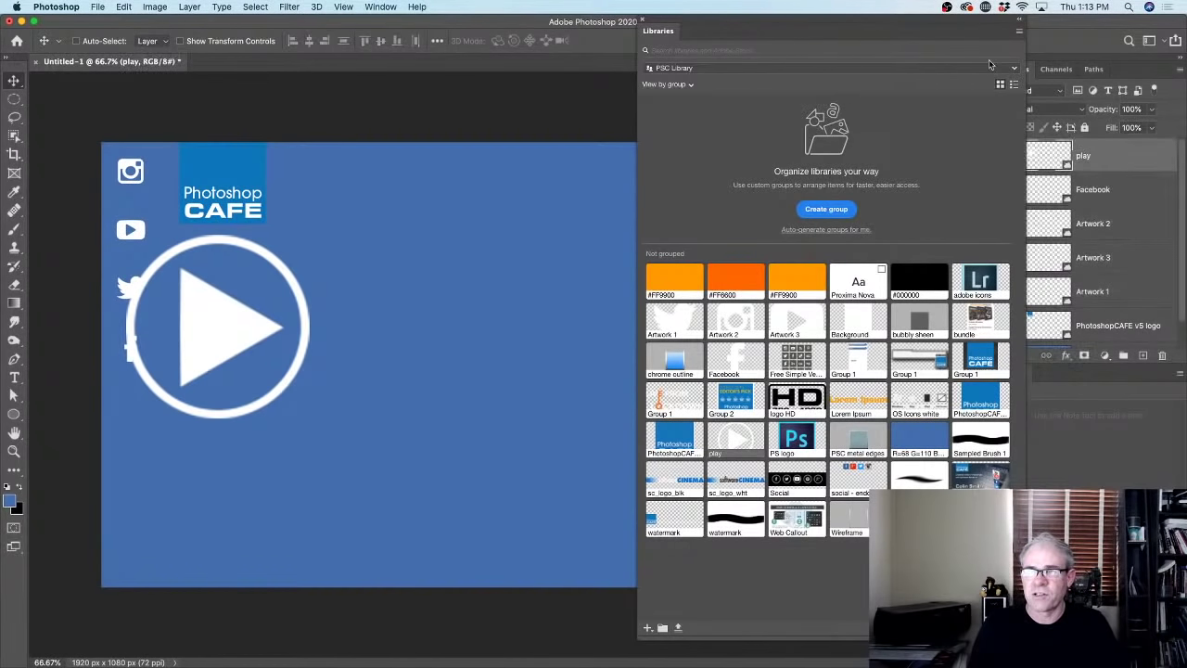
drag(976, 23, 947, 22)
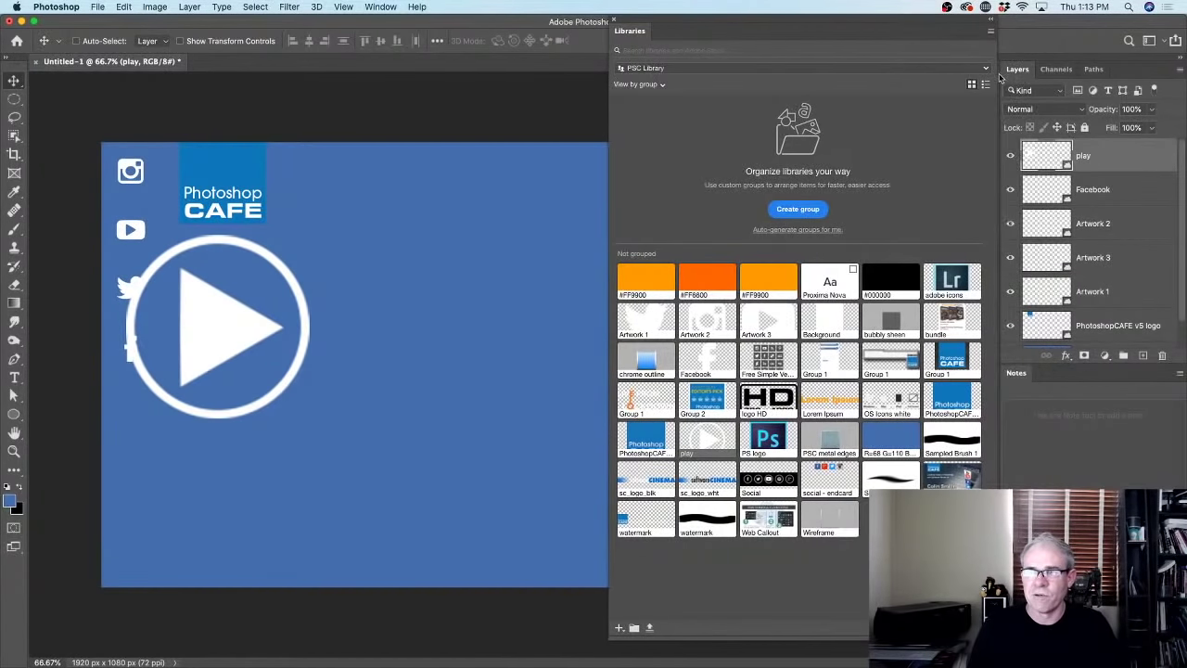
click(1010, 156)
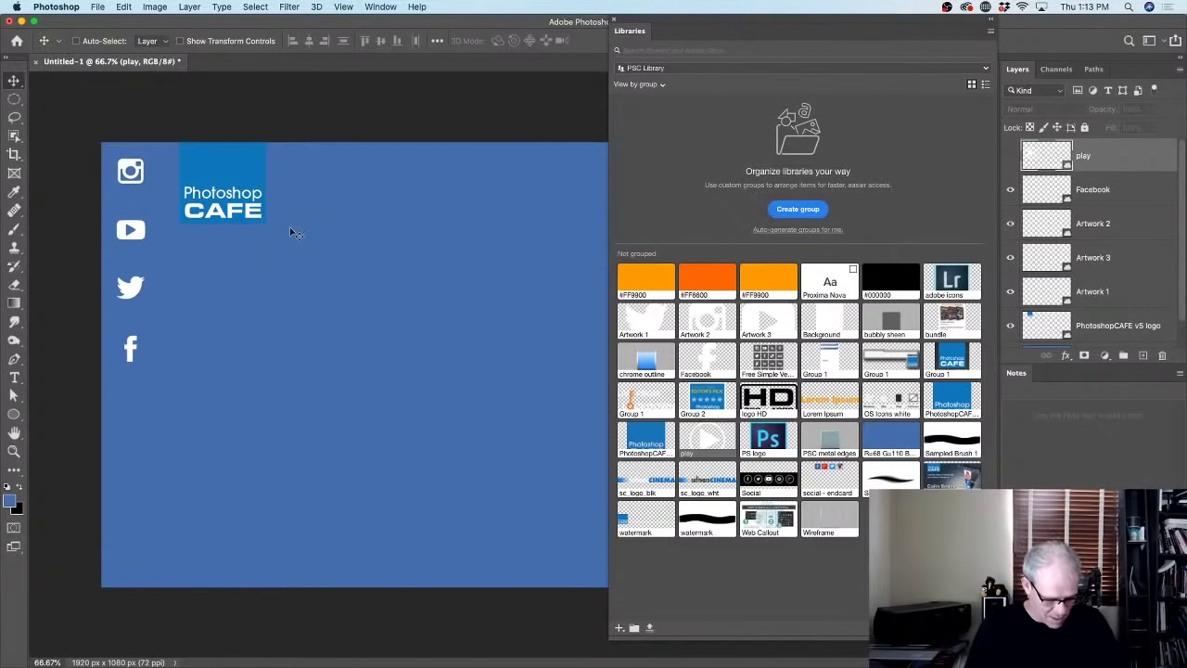
Group the Facebook, Artwork 2, Artwork 3 and Artwork 1 icon layers and set the group's opacity to 40%.
click(1108, 189)
shift+click(1118, 292)
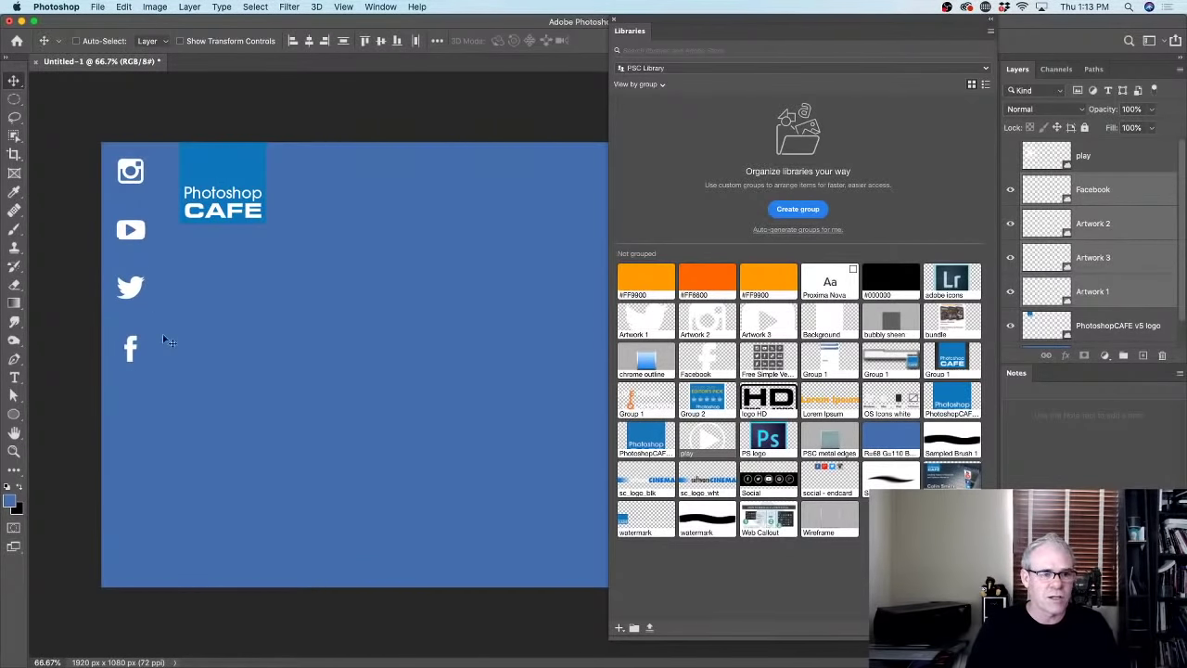
key(super+g)
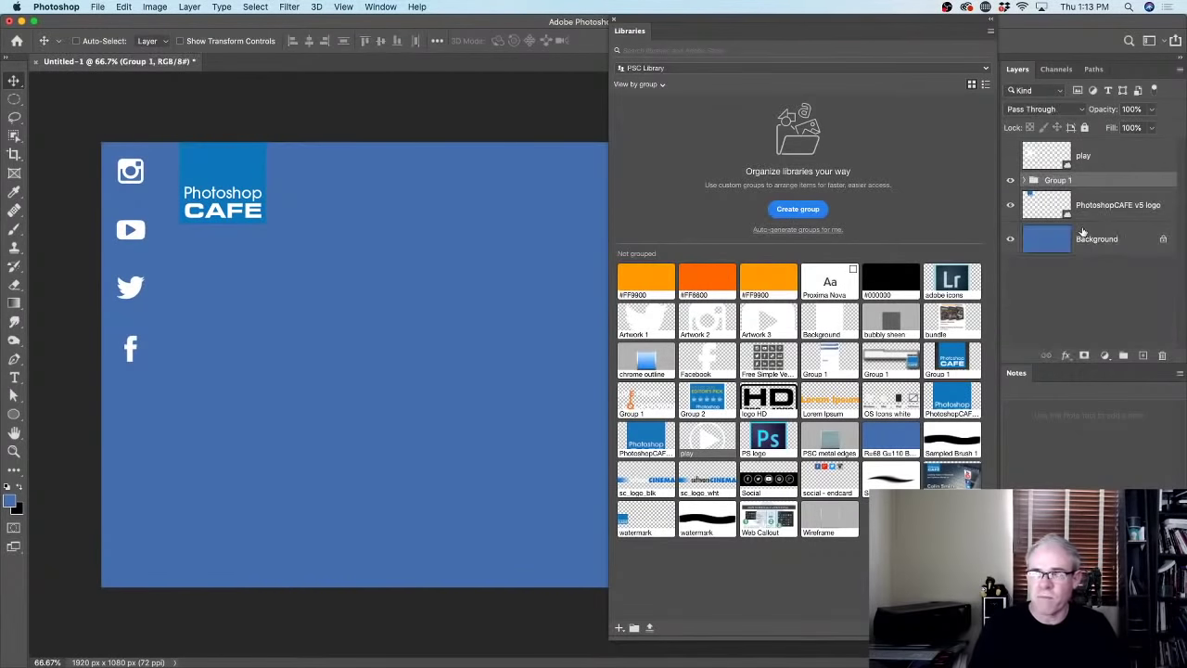
key(4)
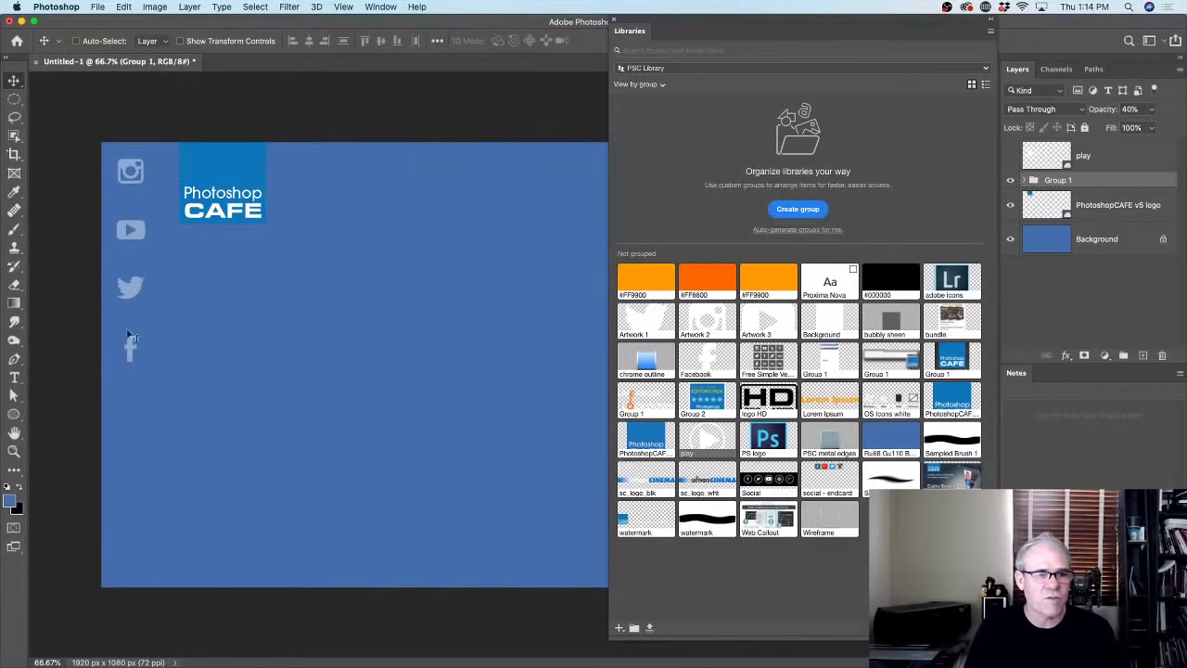
click(1012, 181)
click(1012, 181)
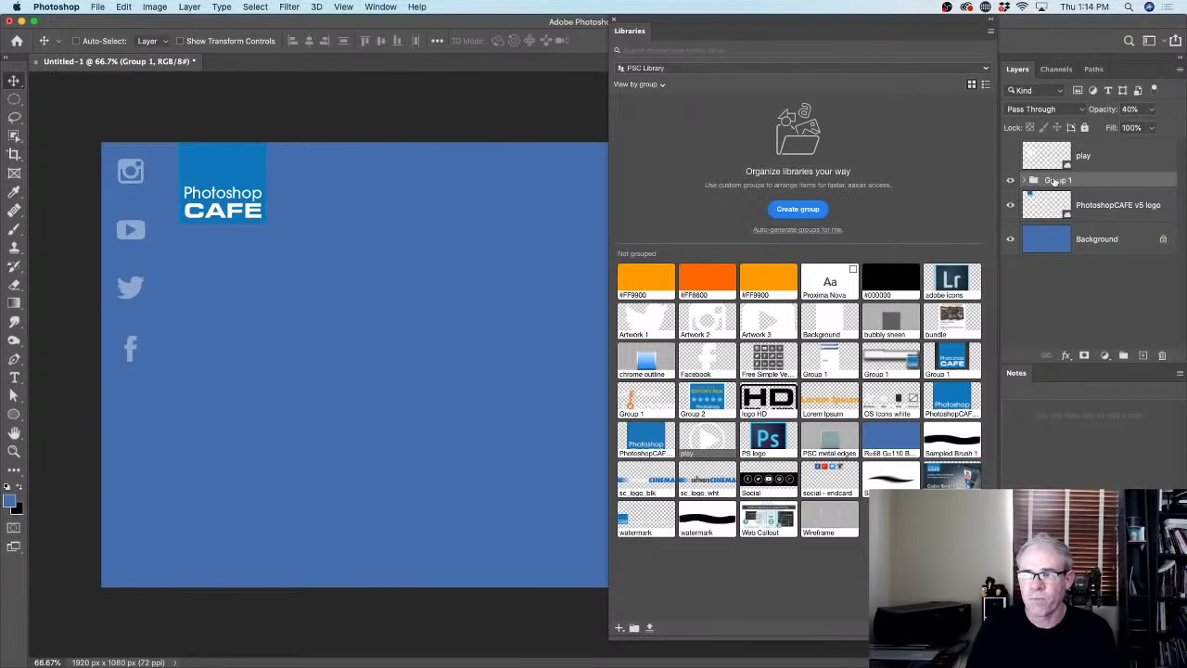
click(1066, 356)
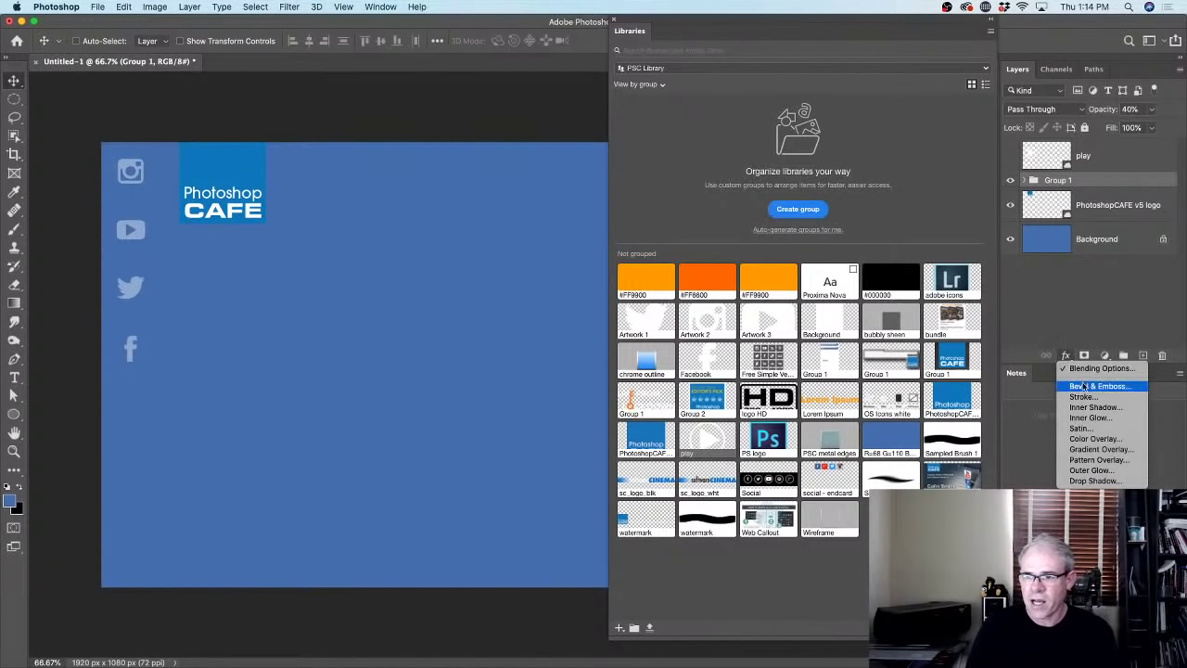
click(1089, 481)
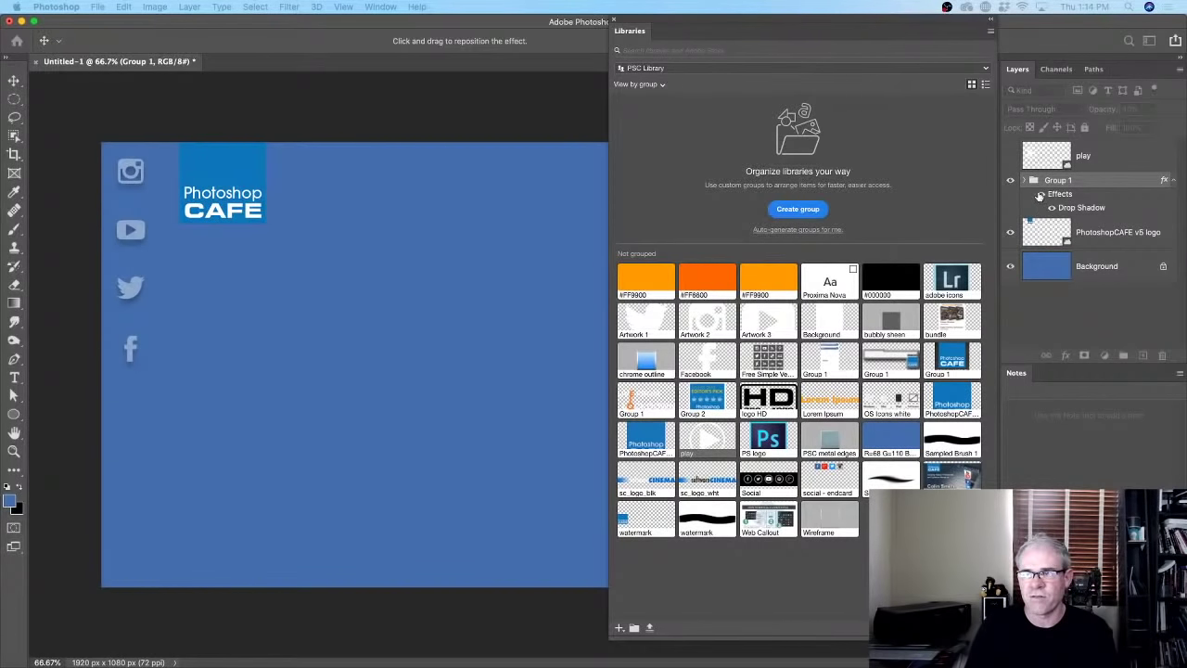
drag(12, 71, 17, 76)
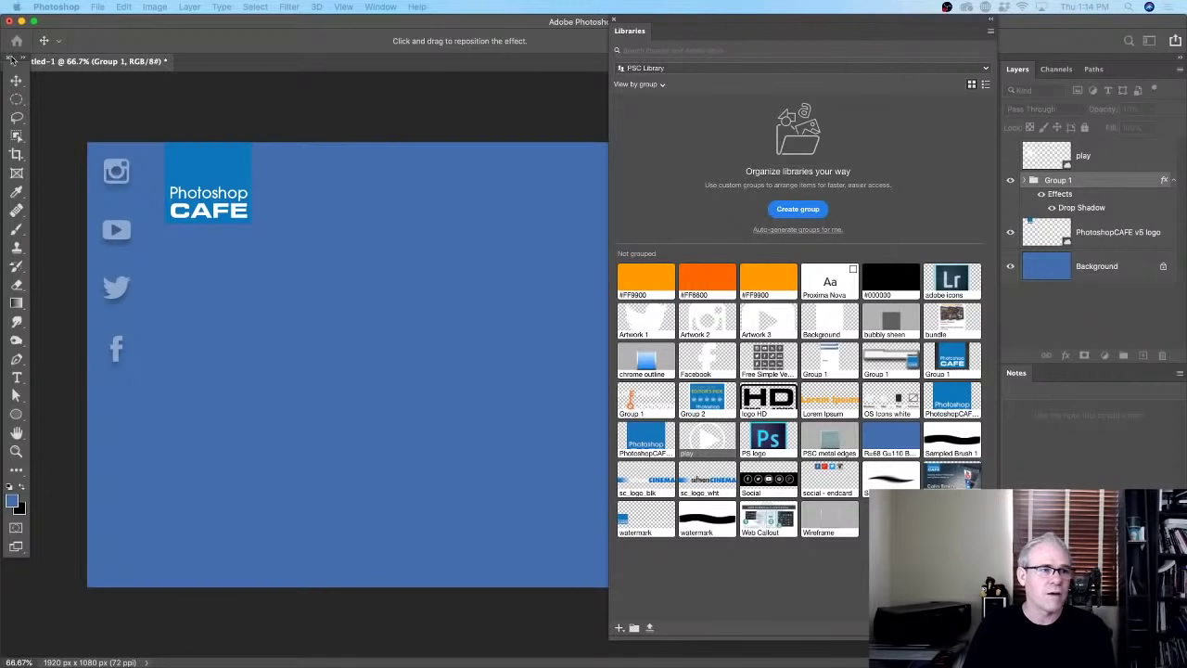
key(Escape)
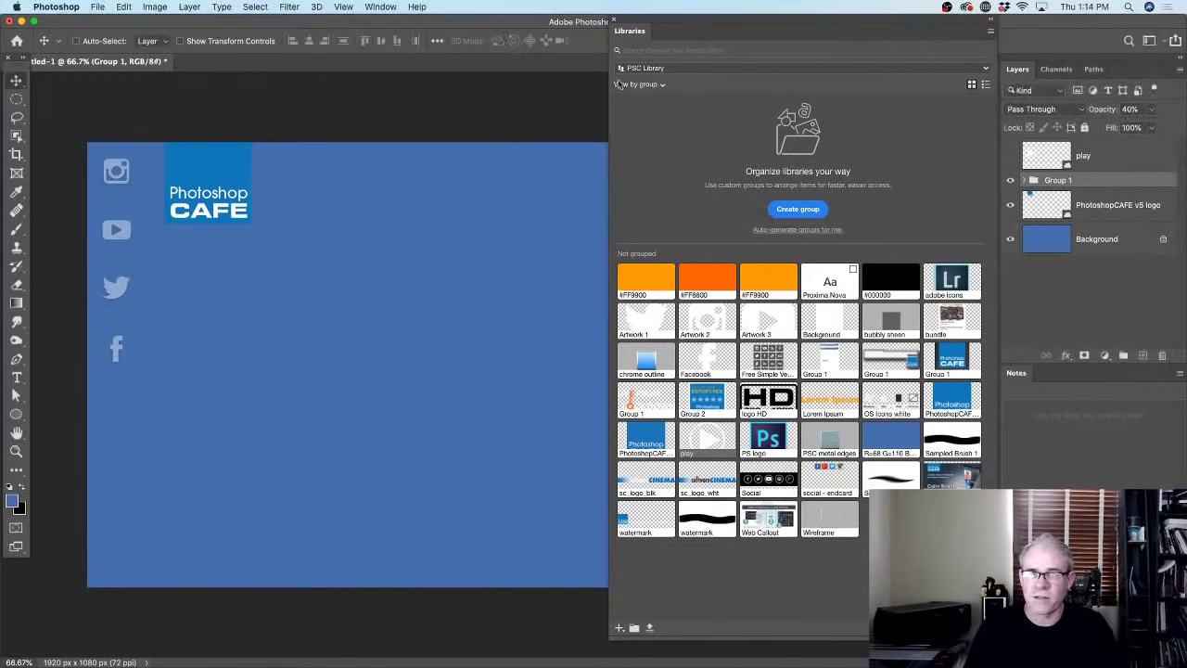
Switch from the PSC Library to the templates library.
click(752, 69)
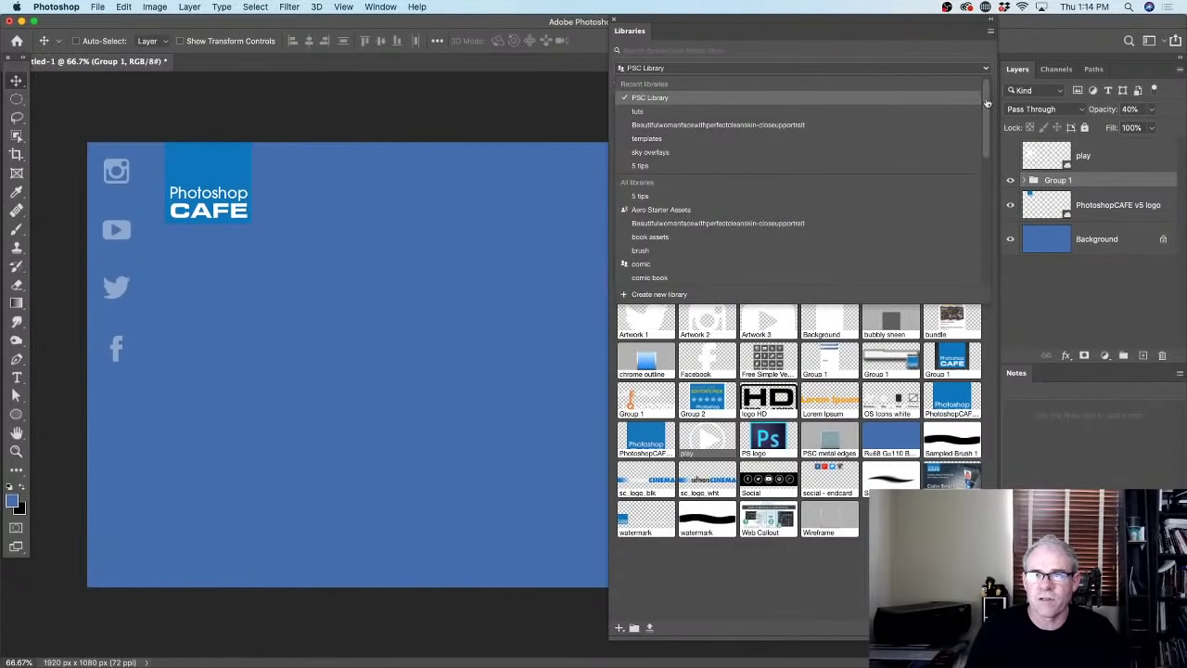
drag(988, 113, 1014, 97)
drag(987, 140, 990, 245)
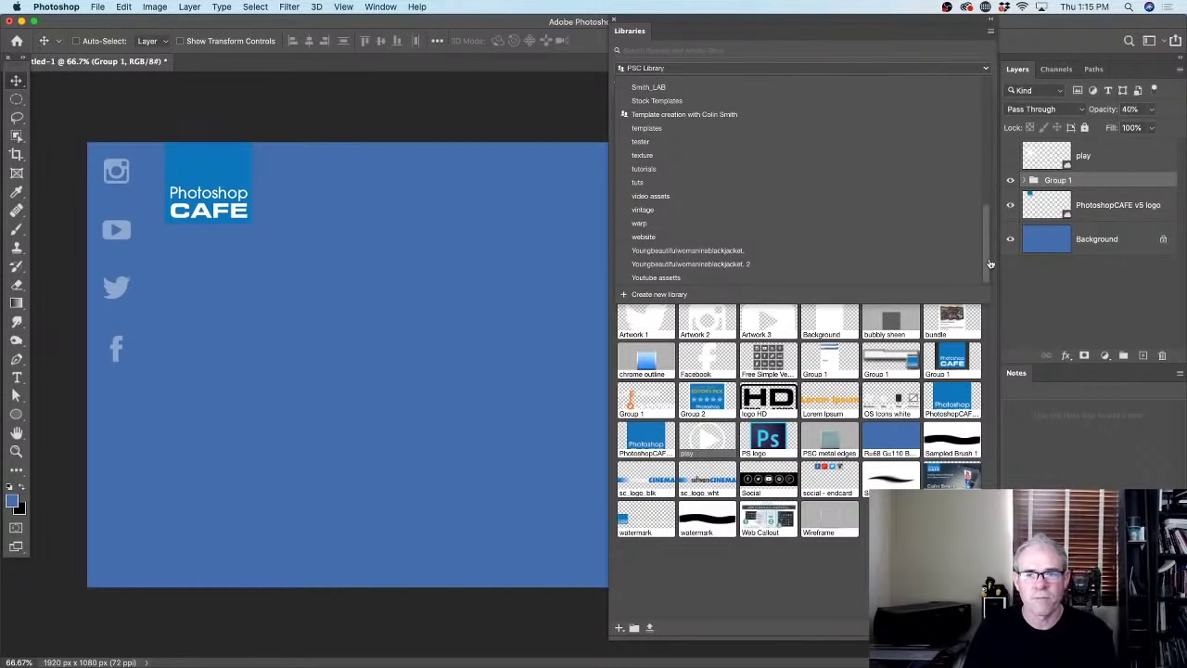
click(663, 128)
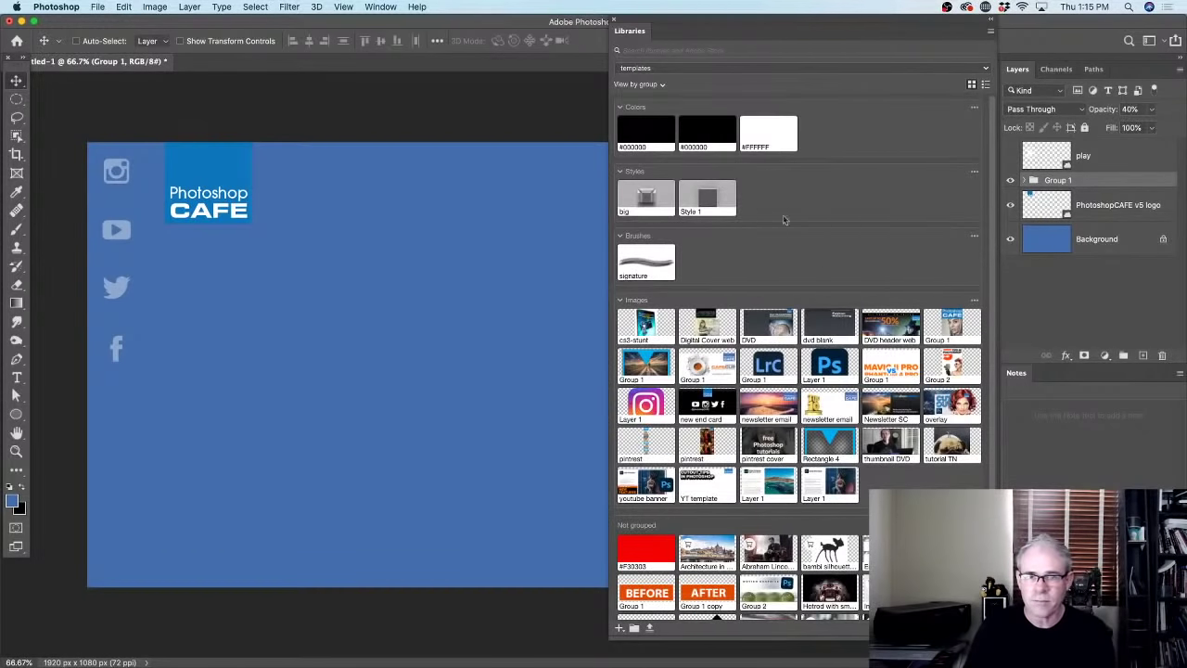
Open the CAFECUP newsletter banner template from the library as its own document and dock the Libraries panel as a collapsed icon.
drag(994, 112, 988, 181)
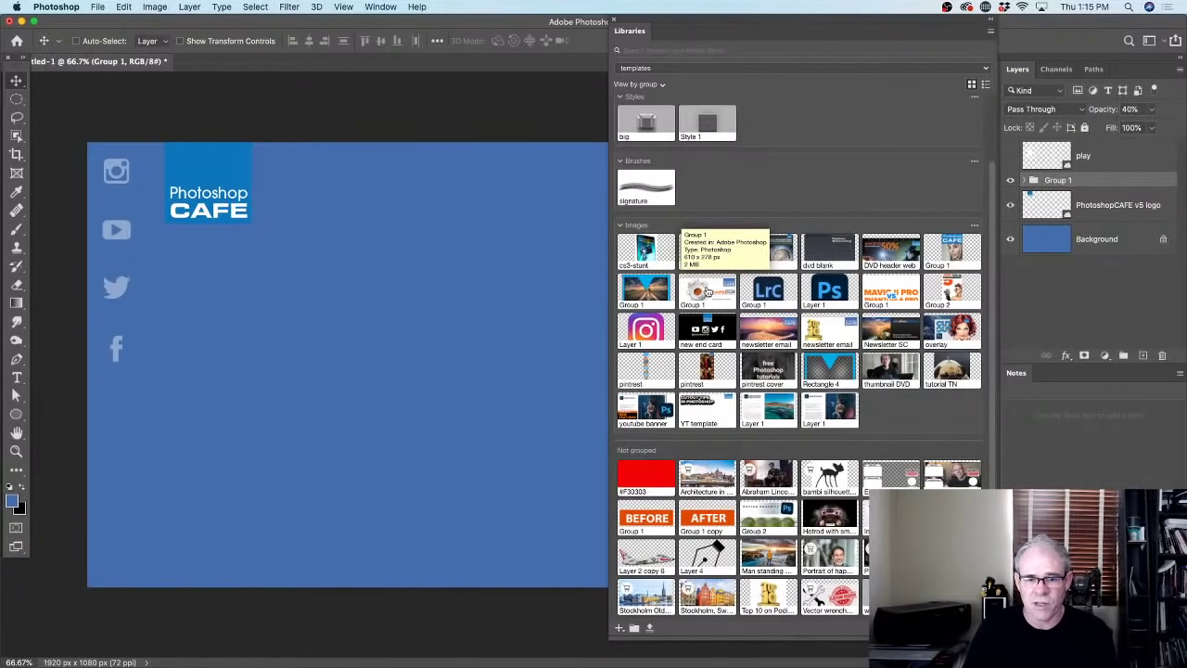
double_click(708, 292)
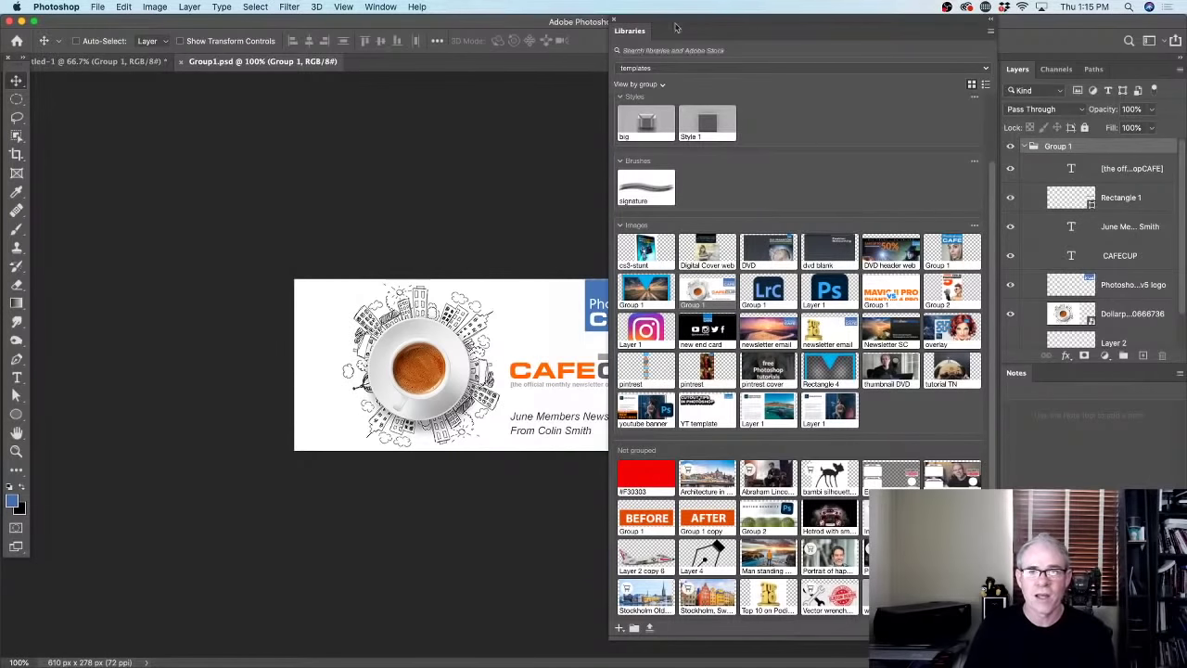
drag(695, 19, 766, 390)
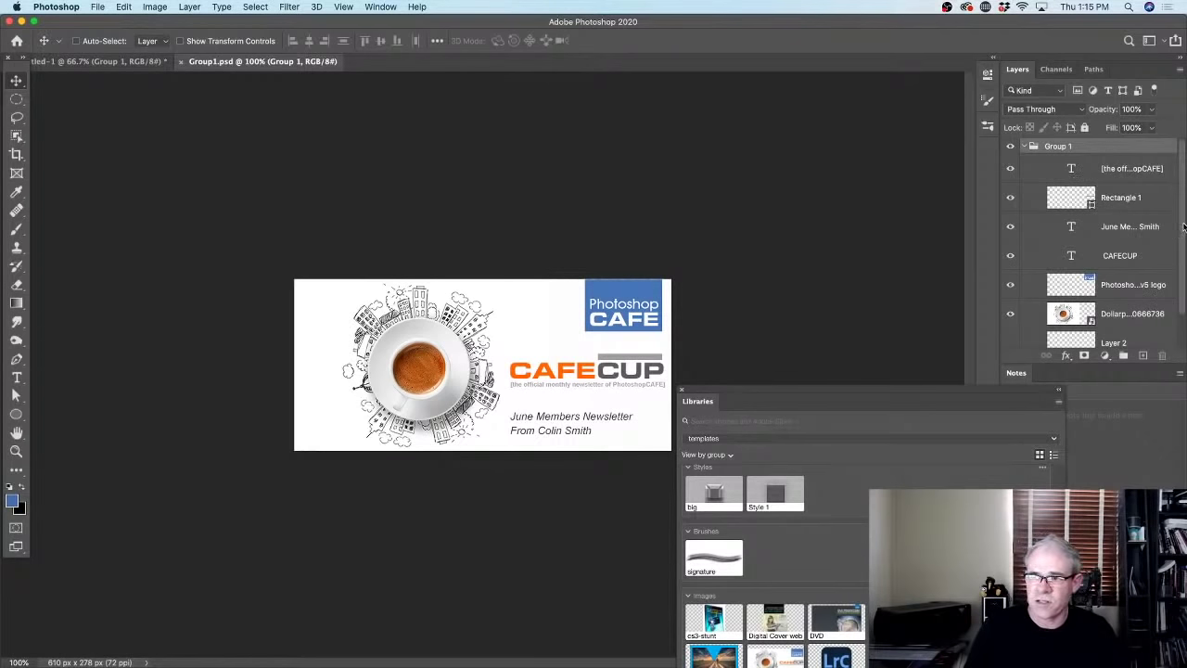
drag(1183, 226, 1181, 262)
scroll(1176, 302, up, 2)
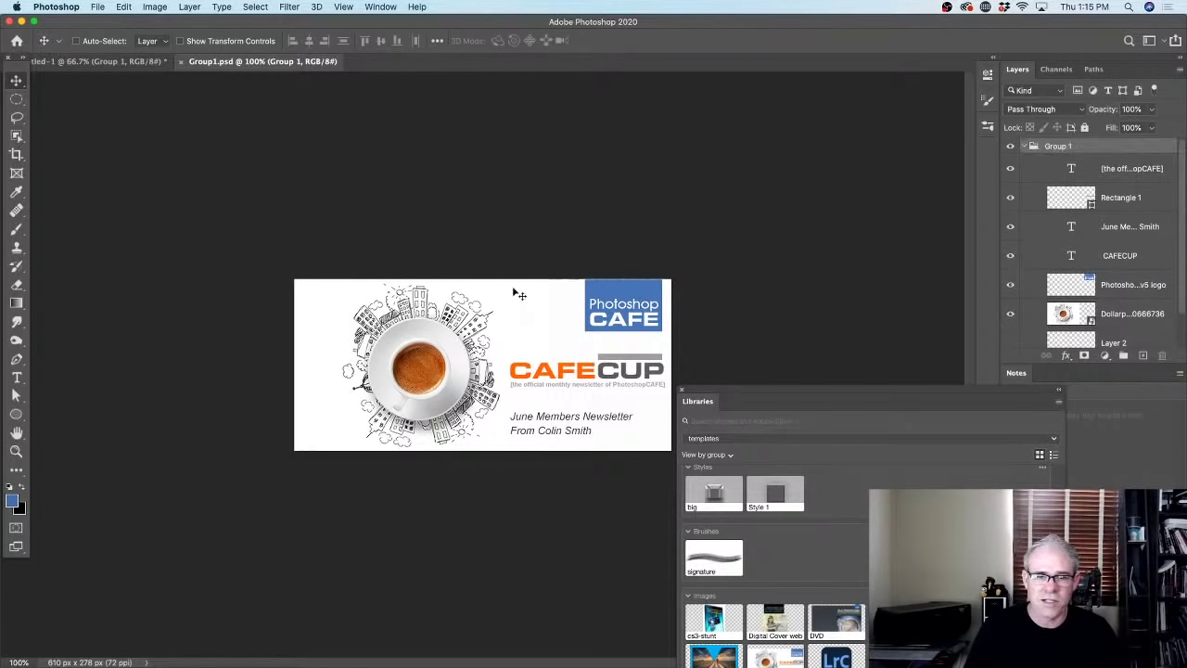
drag(742, 391, 988, 151)
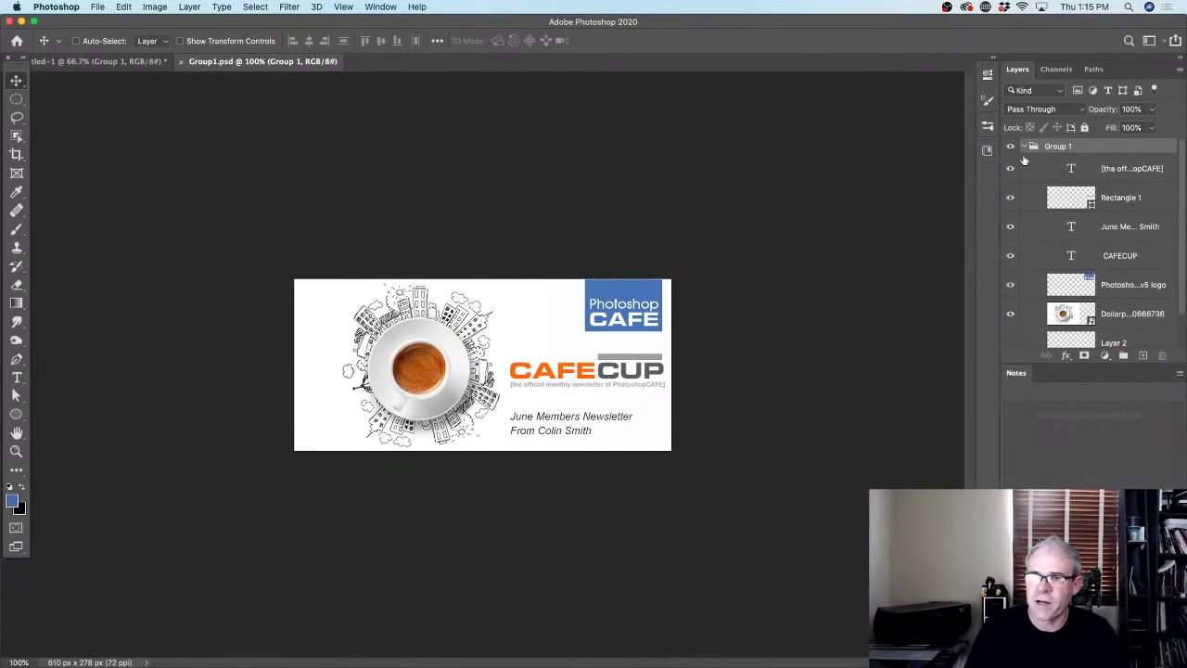
Replace the word June with August in the banner's Members Newsletter text line.
click(1011, 169)
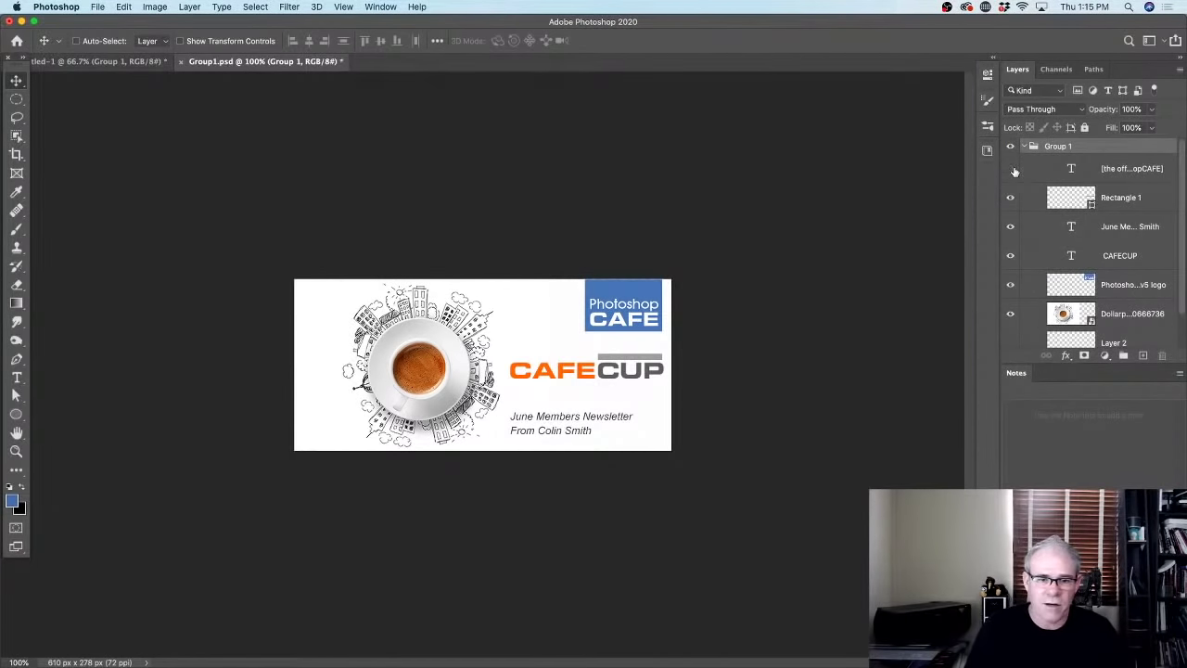
click(1011, 169)
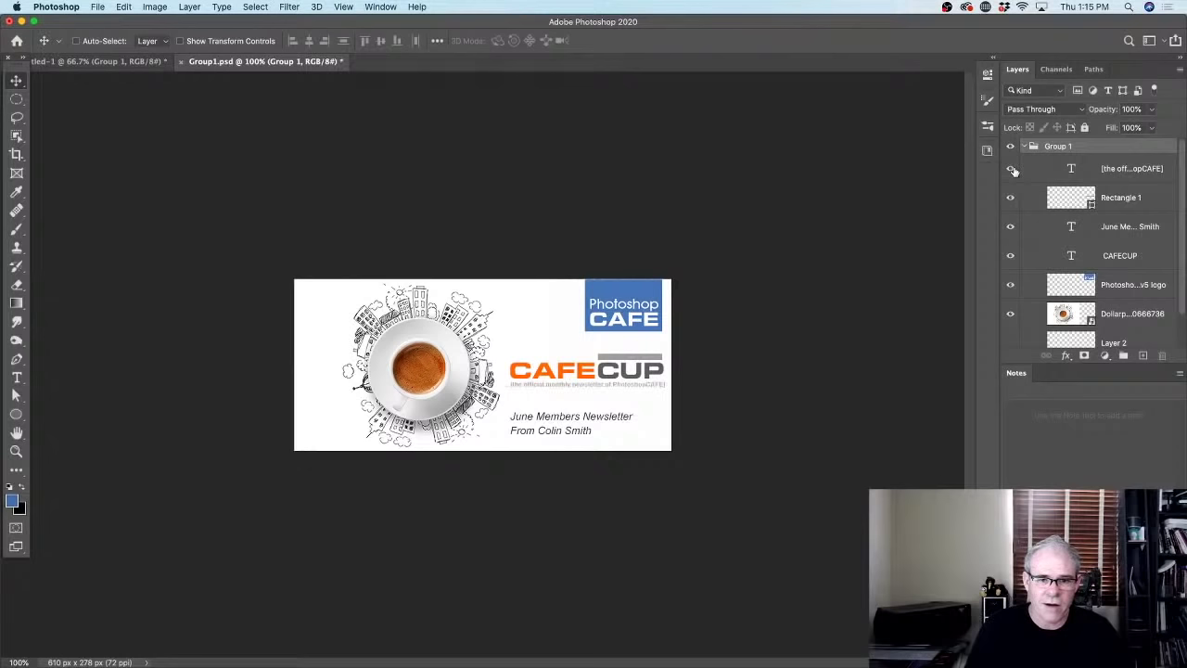
click(1104, 227)
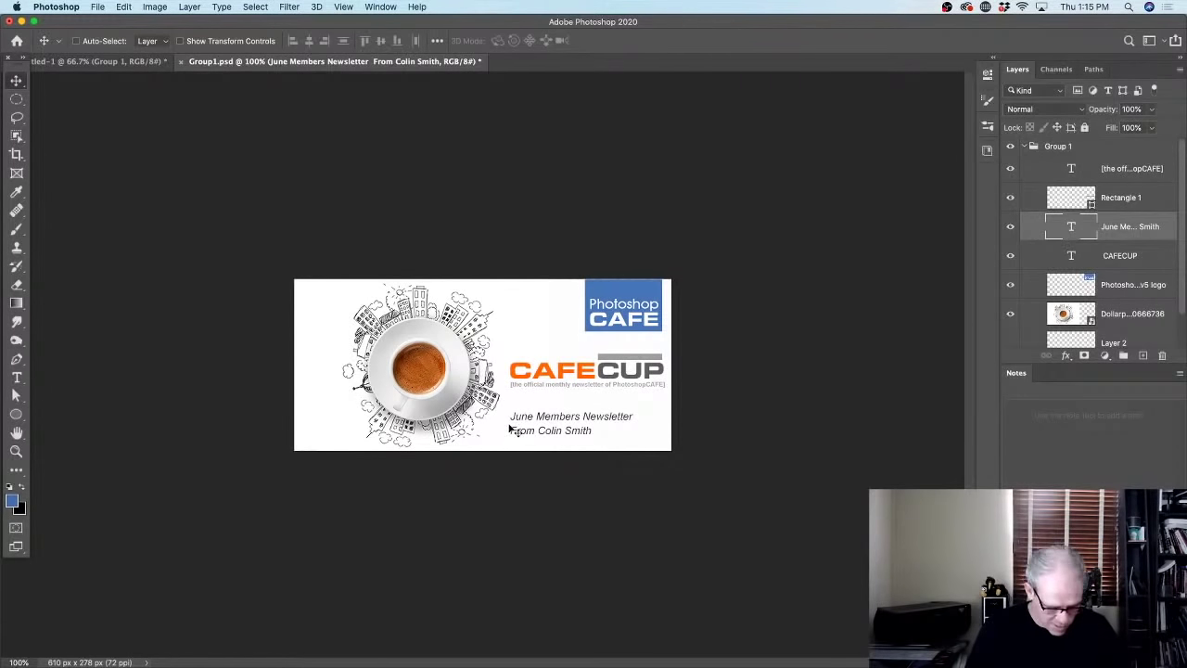
key(t)
click(531, 416)
drag(533, 416, 509, 415)
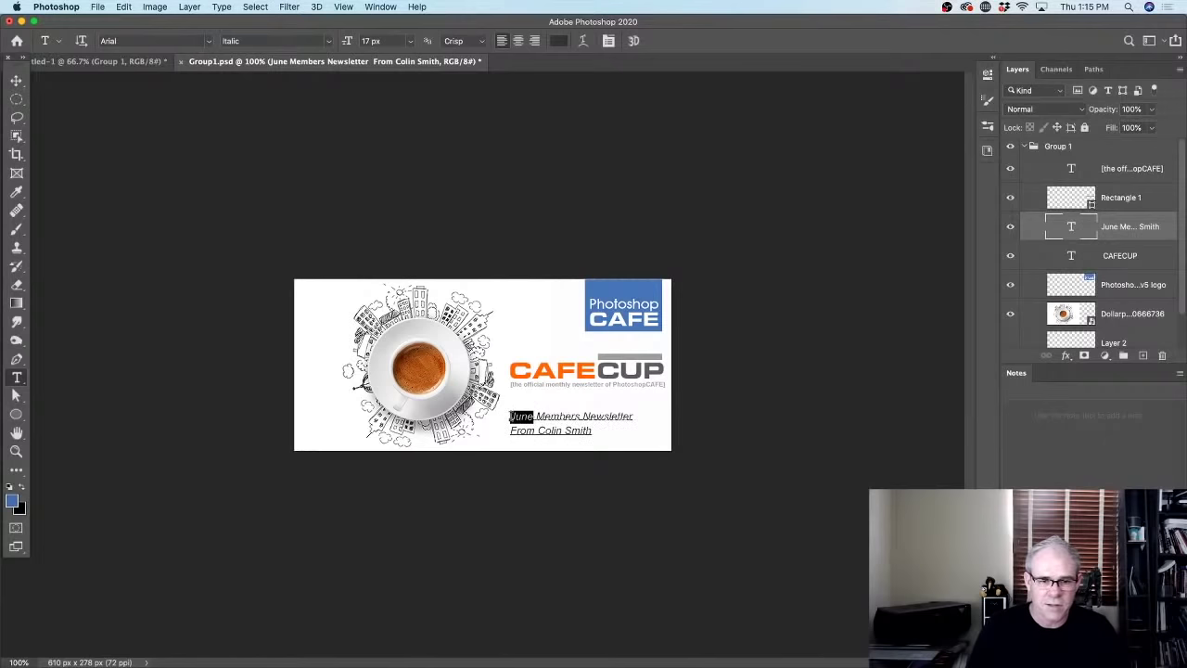
text(Augus)
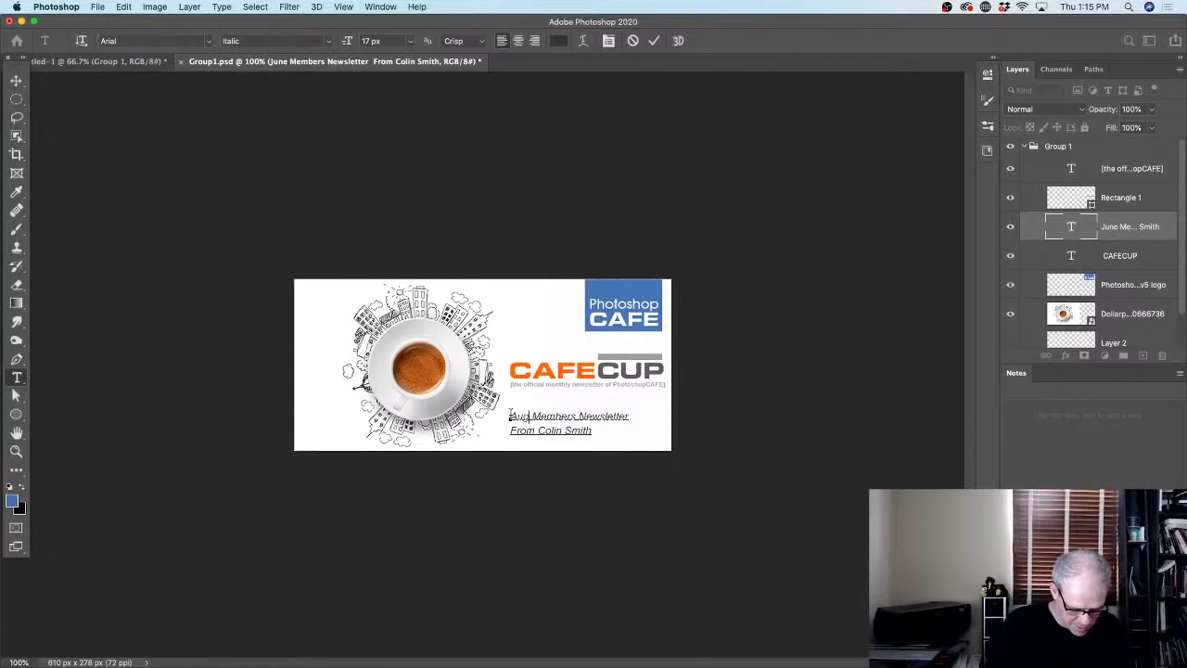
text(t)
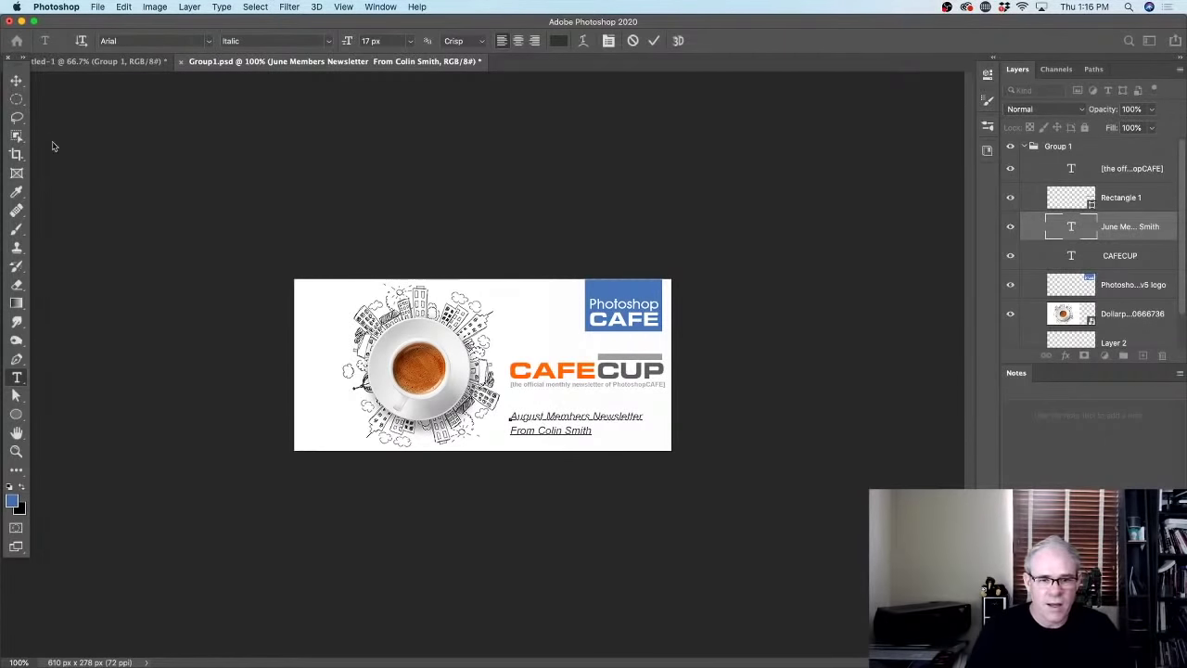
click(16, 80)
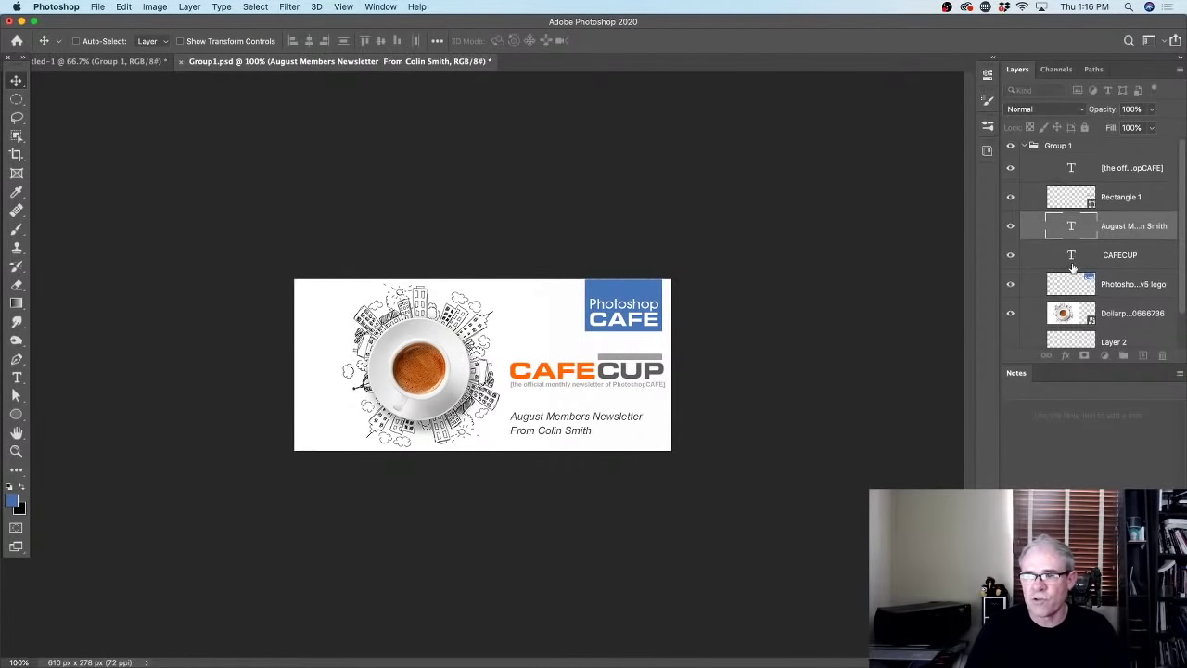
Toggle the PhotoshopCAFE logo and coffee cup image layers off and on to check the banner's editable elements.
scroll(1056, 288, down, 1)
click(1011, 274)
click(1011, 274)
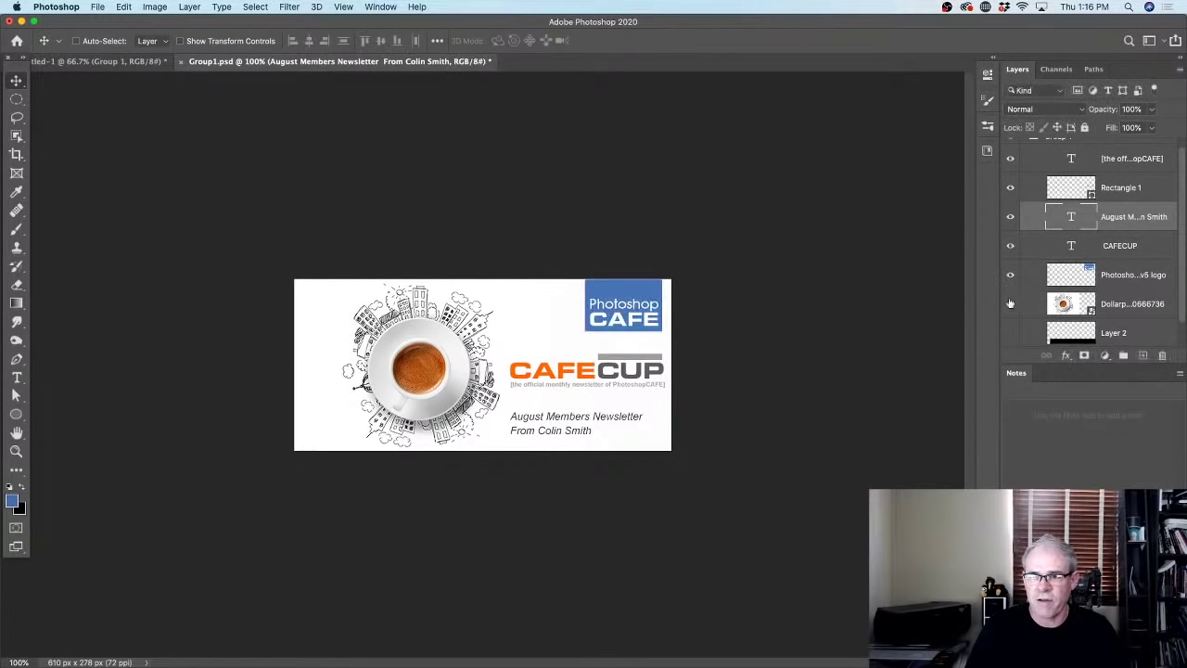
click(1011, 303)
click(1011, 303)
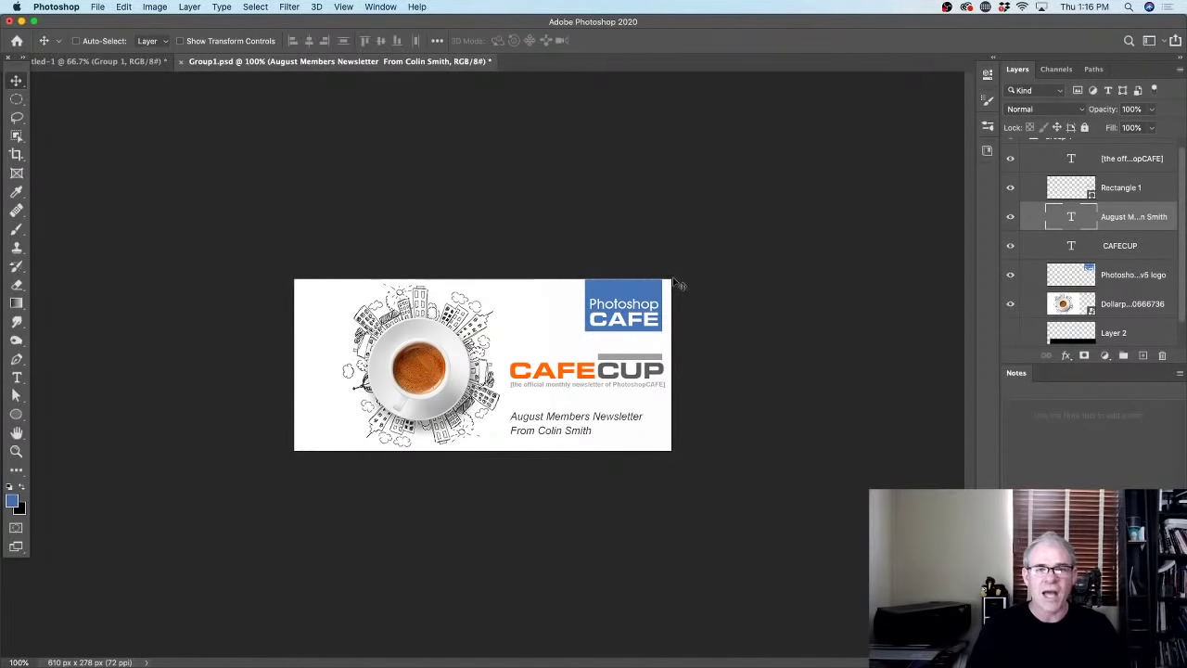
Open the new end card template from the templates library and collapse the Libraries panel to view it.
click(986, 152)
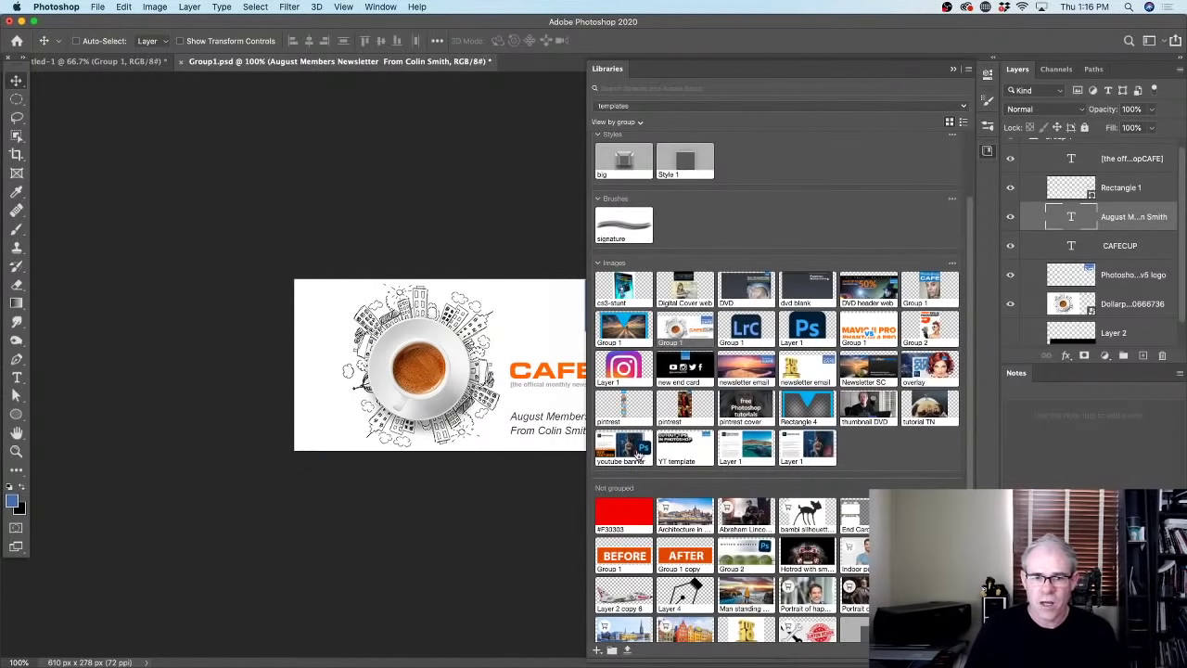
double_click(676, 363)
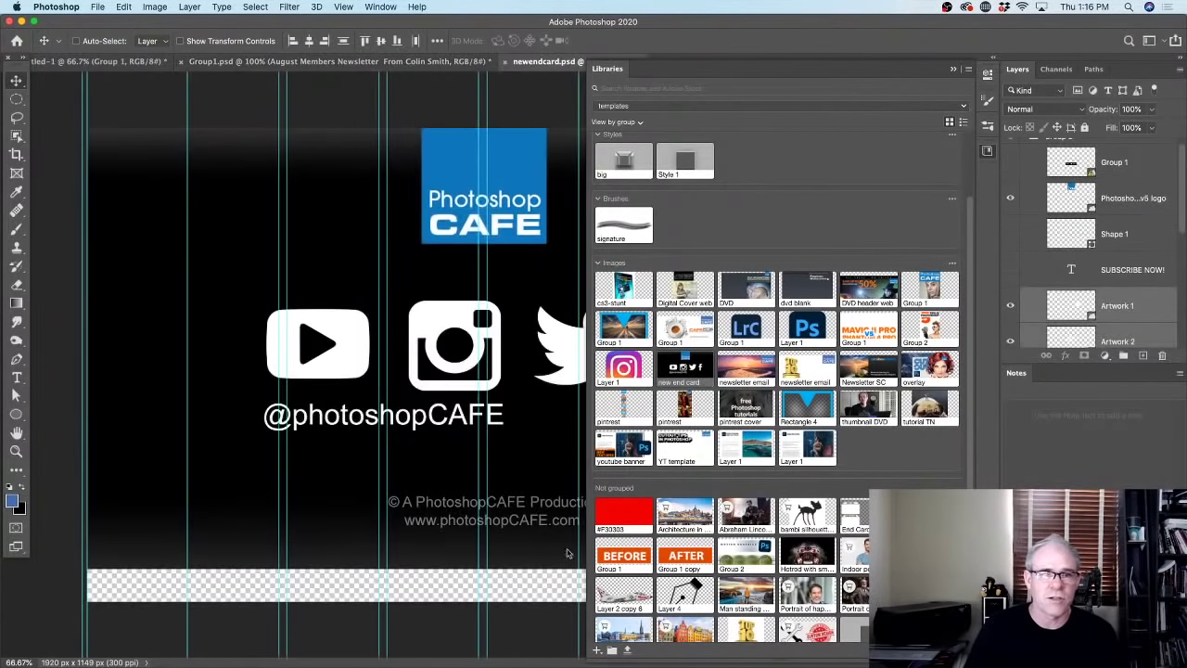
click(955, 69)
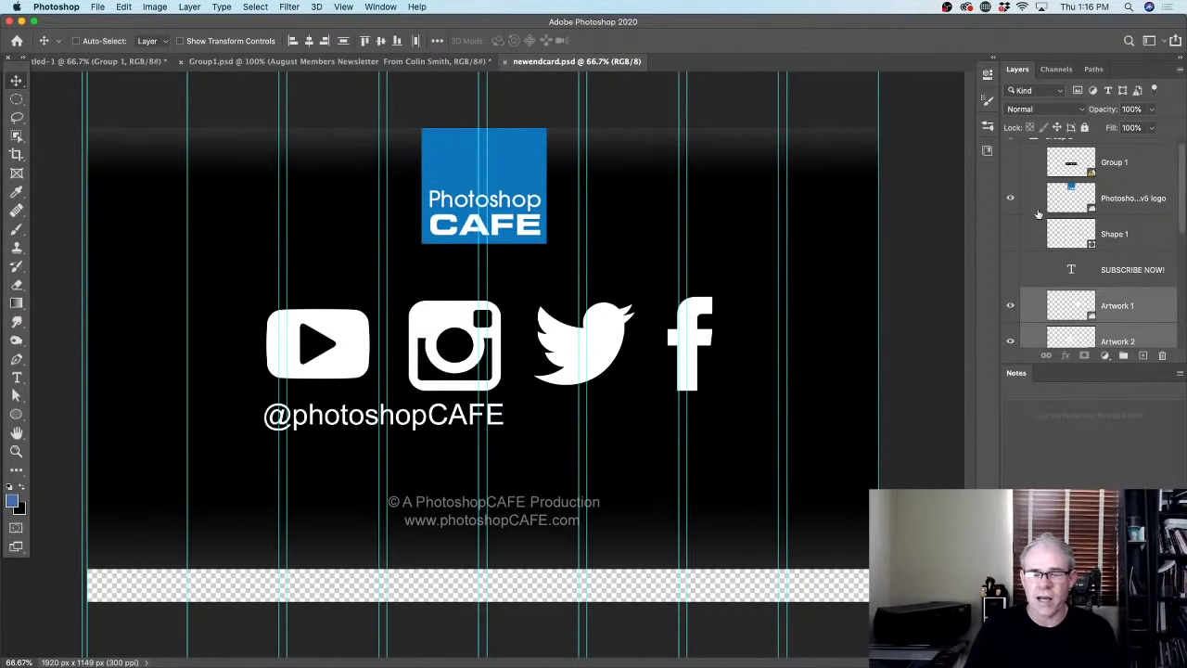
Look through the templates library and the list of all libraries, and switch to the book assets library.
click(987, 151)
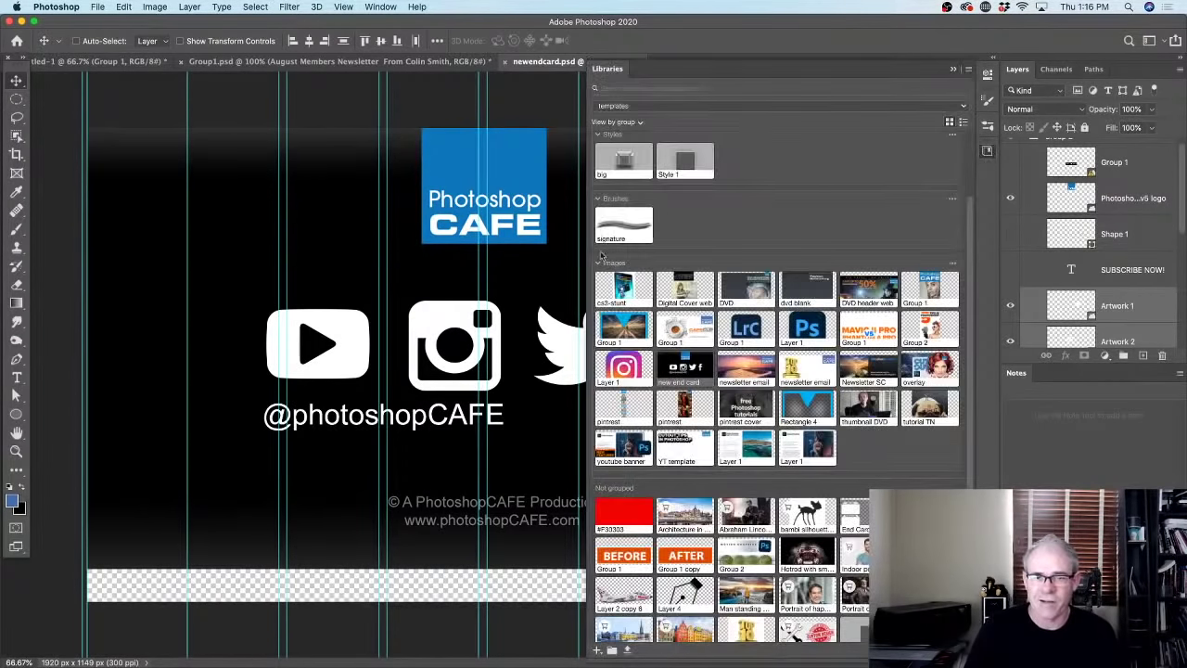
scroll(873, 427, down, 1)
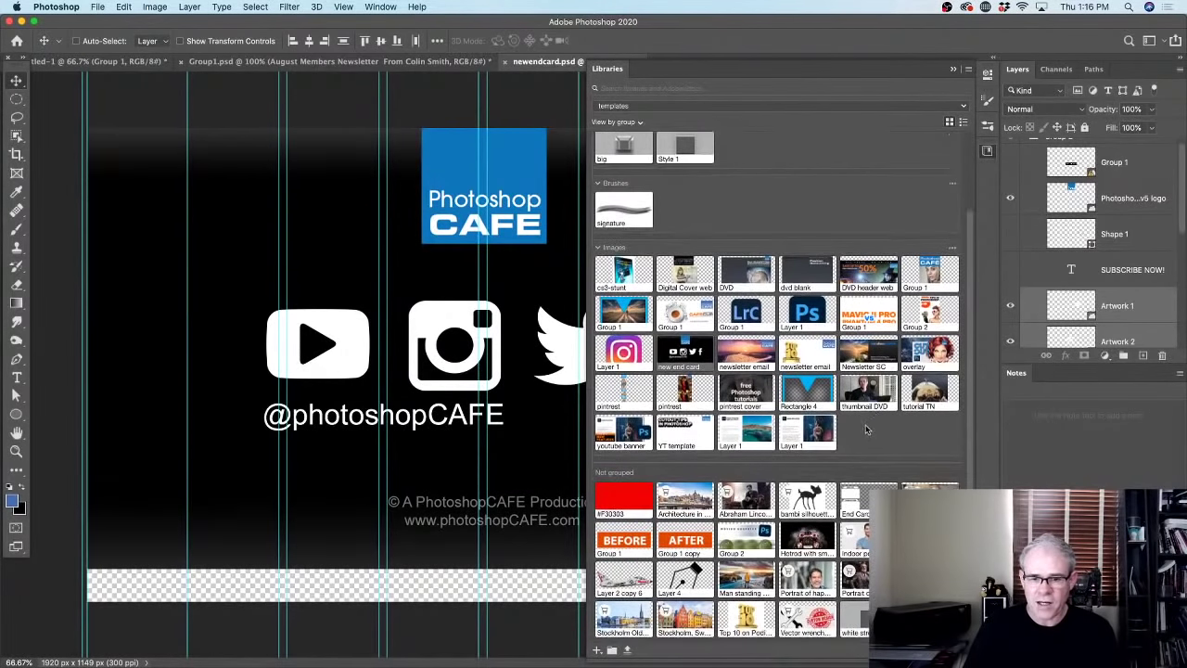
scroll(882, 447, up, 5)
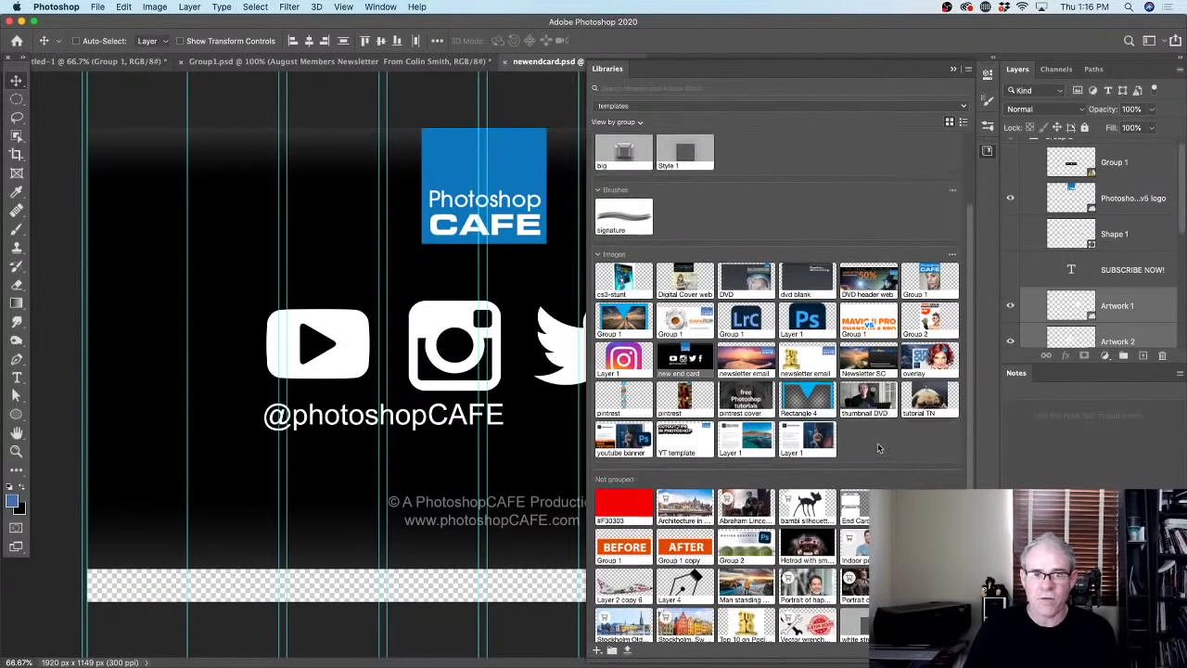
click(637, 108)
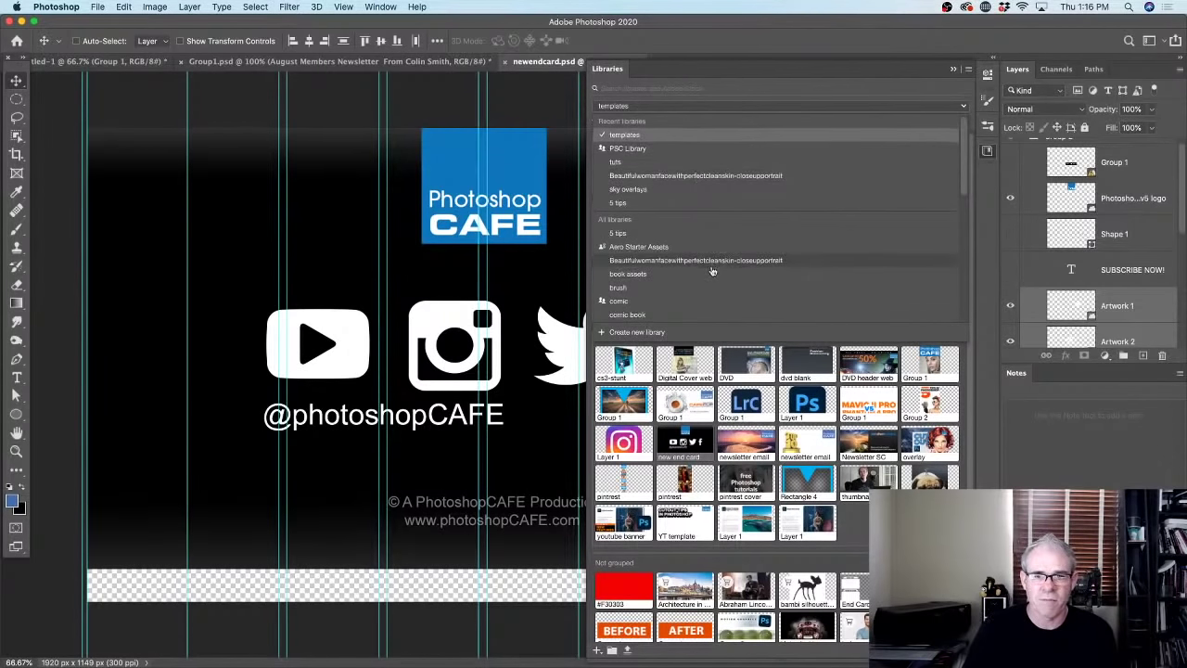
scroll(714, 269, down, 3)
scroll(711, 275, down, 4)
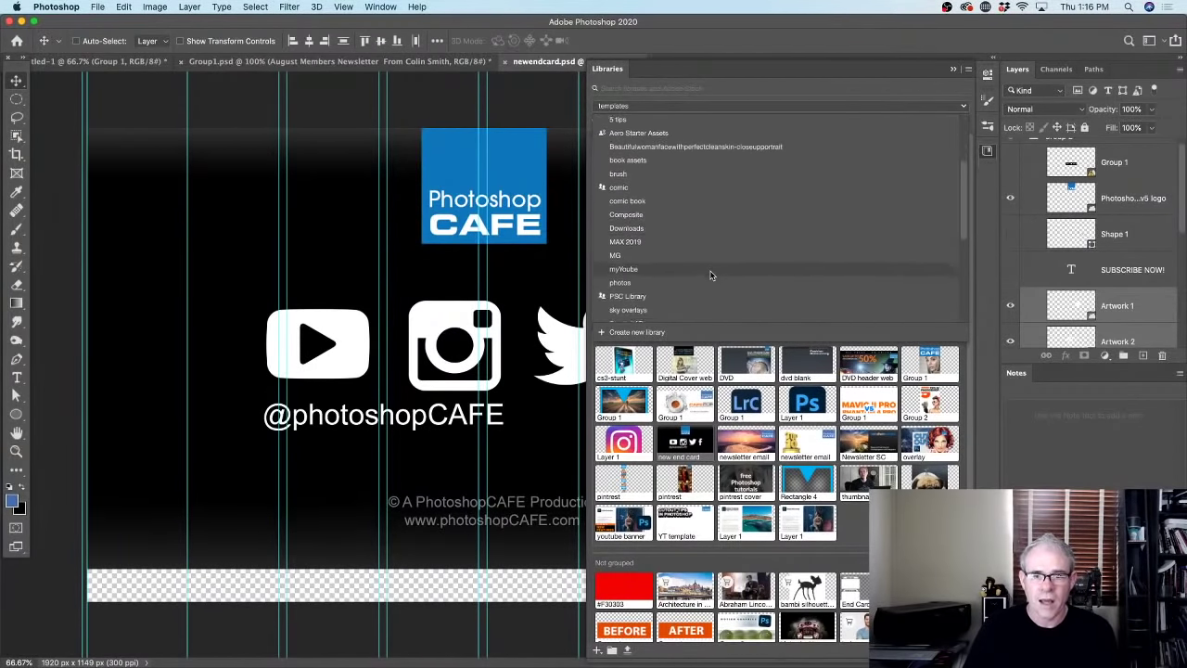
scroll(712, 274, down, 5)
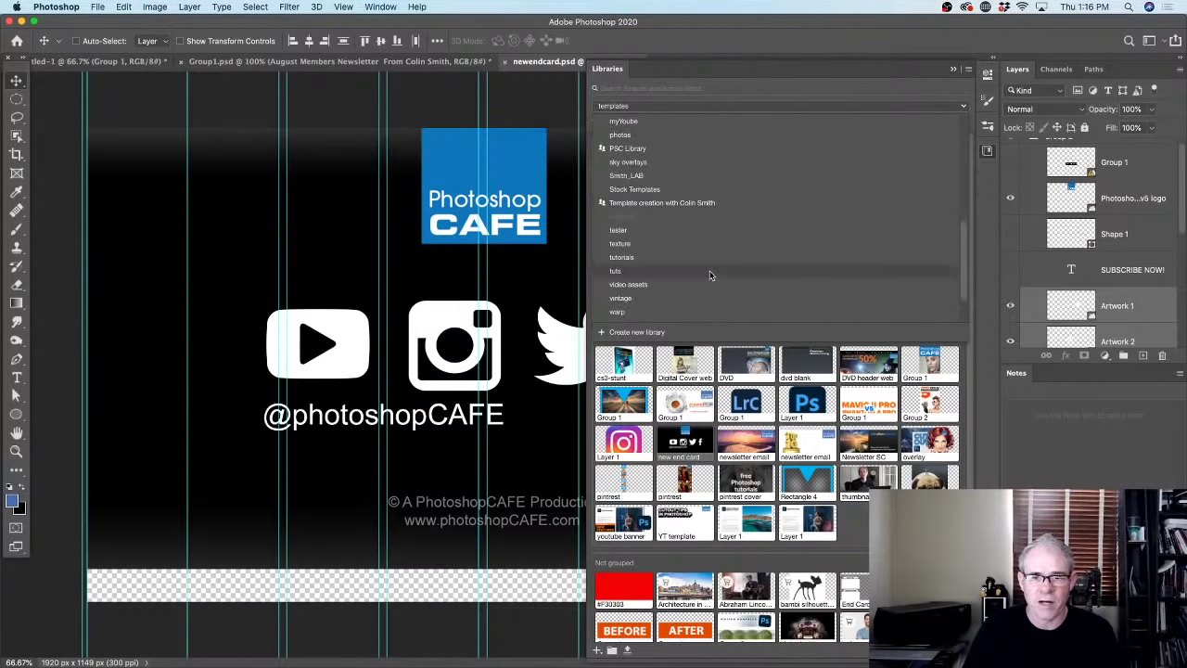
scroll(710, 269, up, 12)
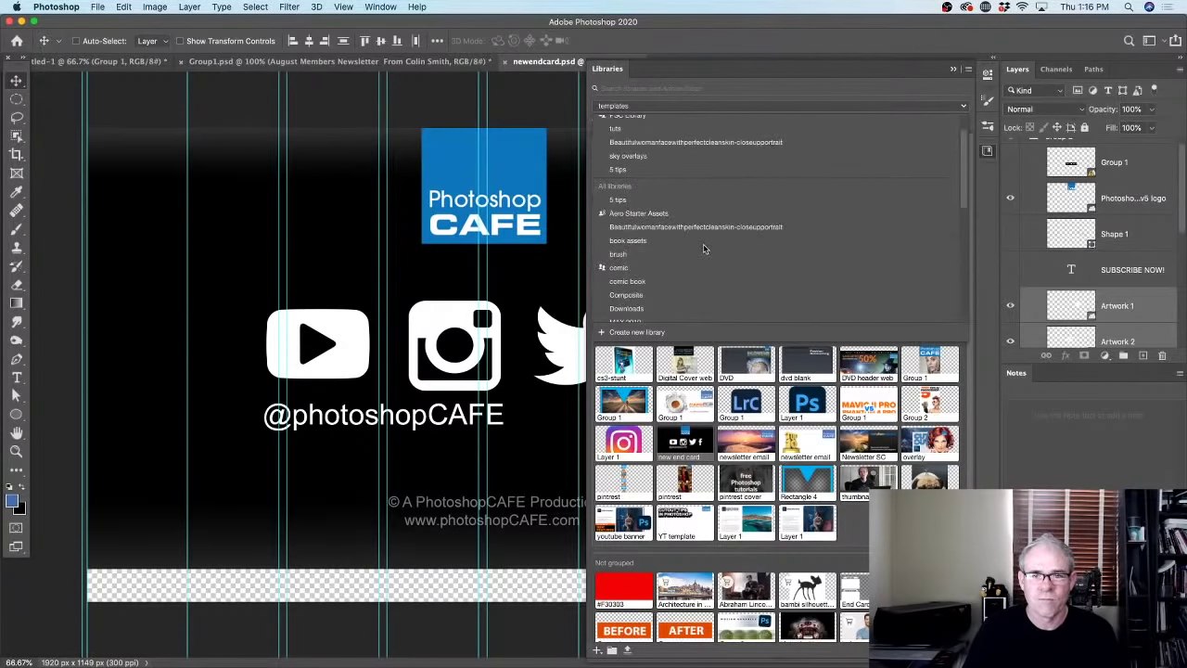
click(656, 241)
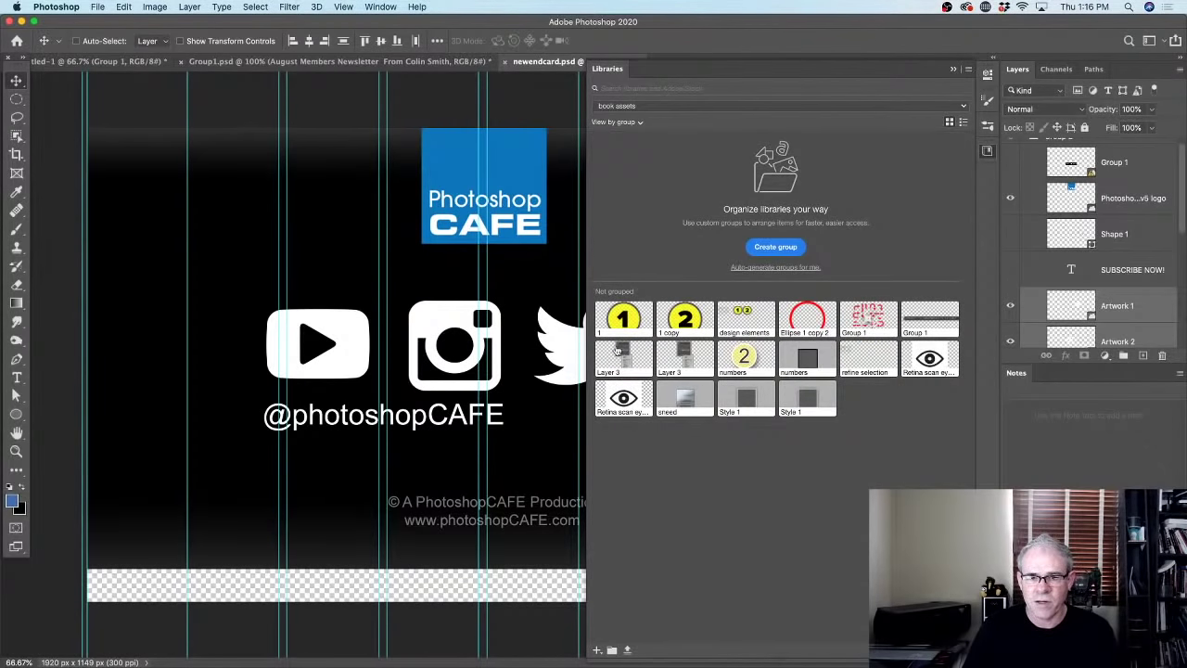
Place the yellow number 1 graphic from book assets on the end card and position the red Ellipse 1 copy 2 ring around the numeral.
drag(624, 320, 182, 195)
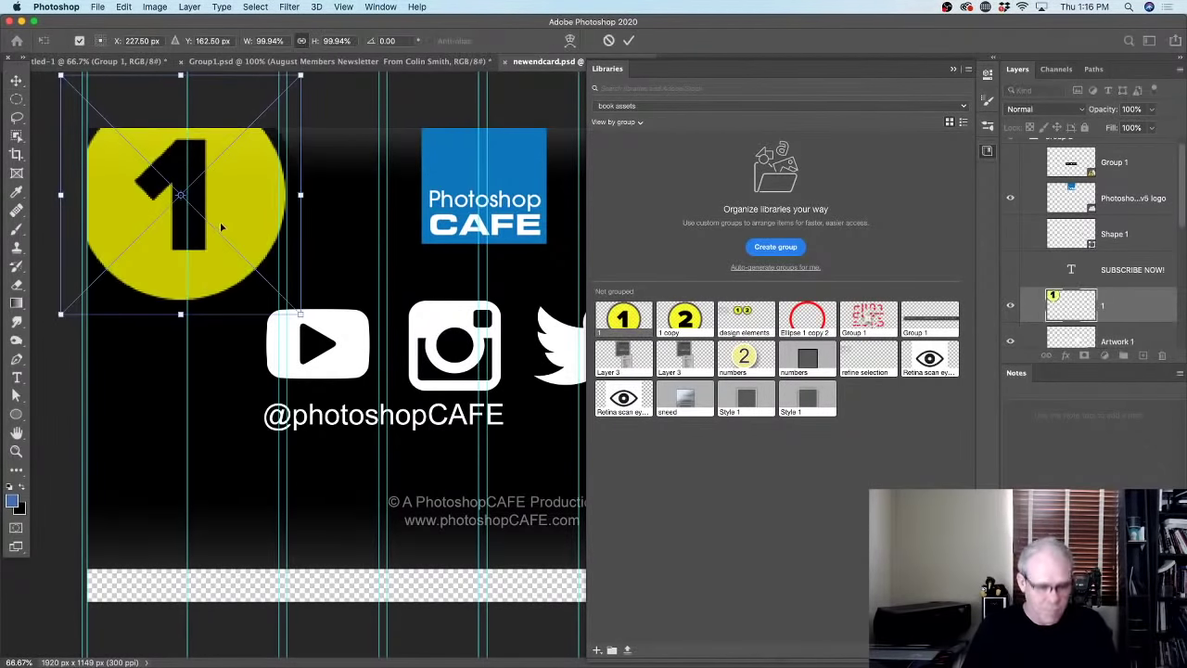
key(Return)
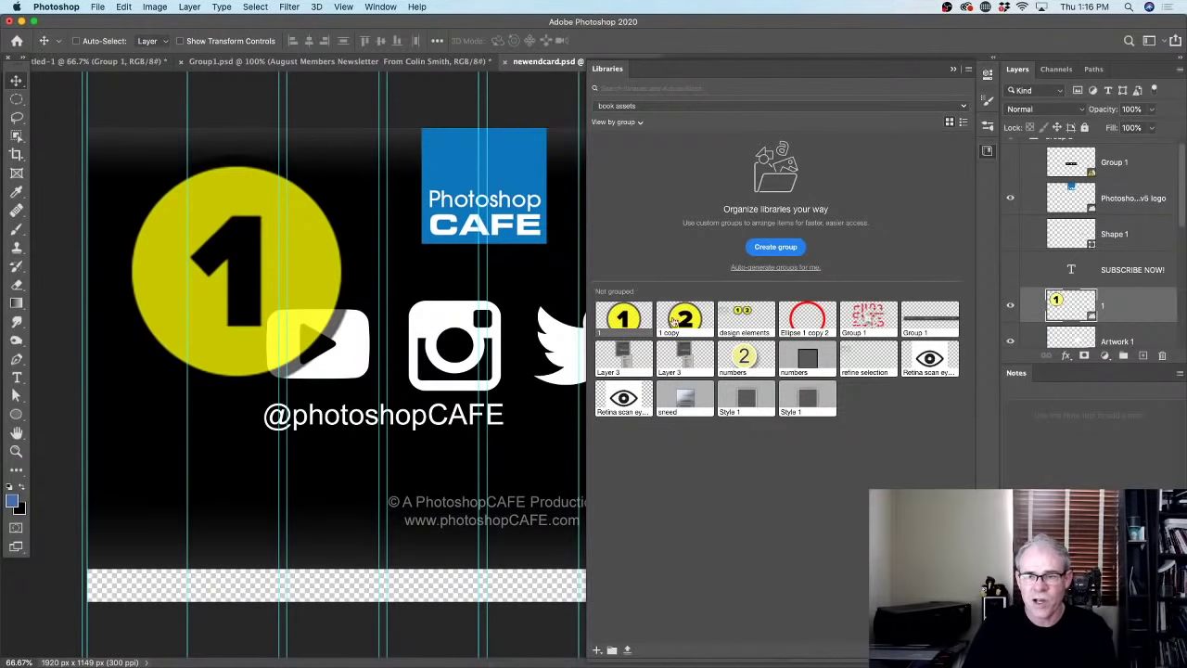
drag(818, 320, 215, 225)
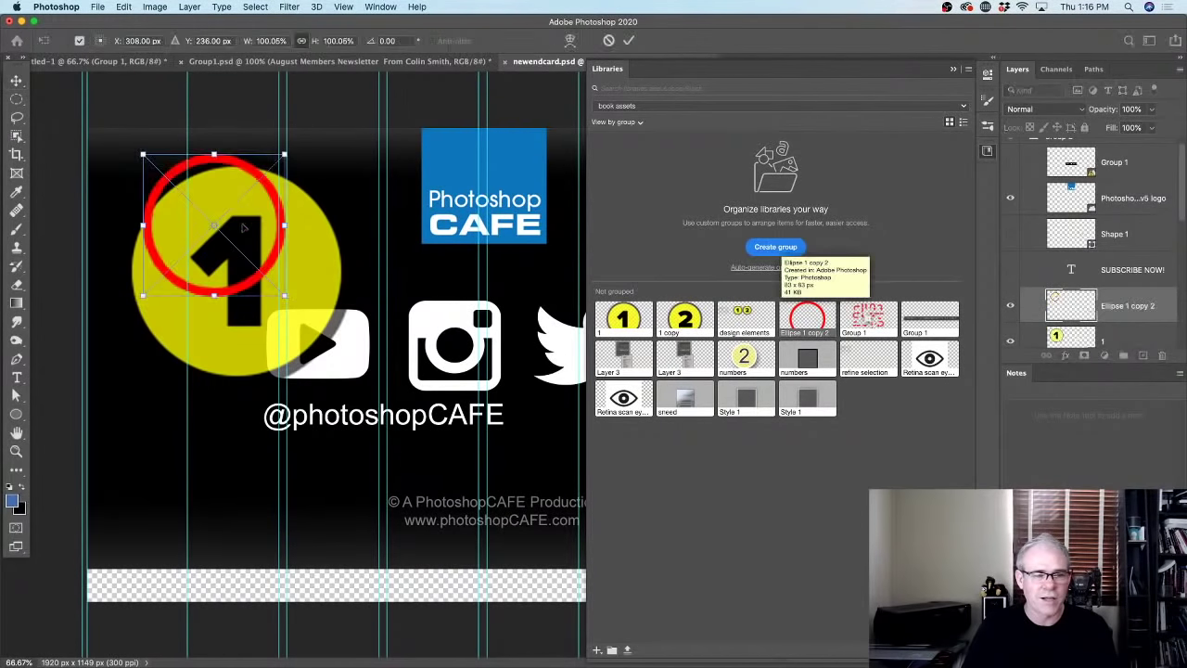
key(Return)
drag(287, 214, 283, 246)
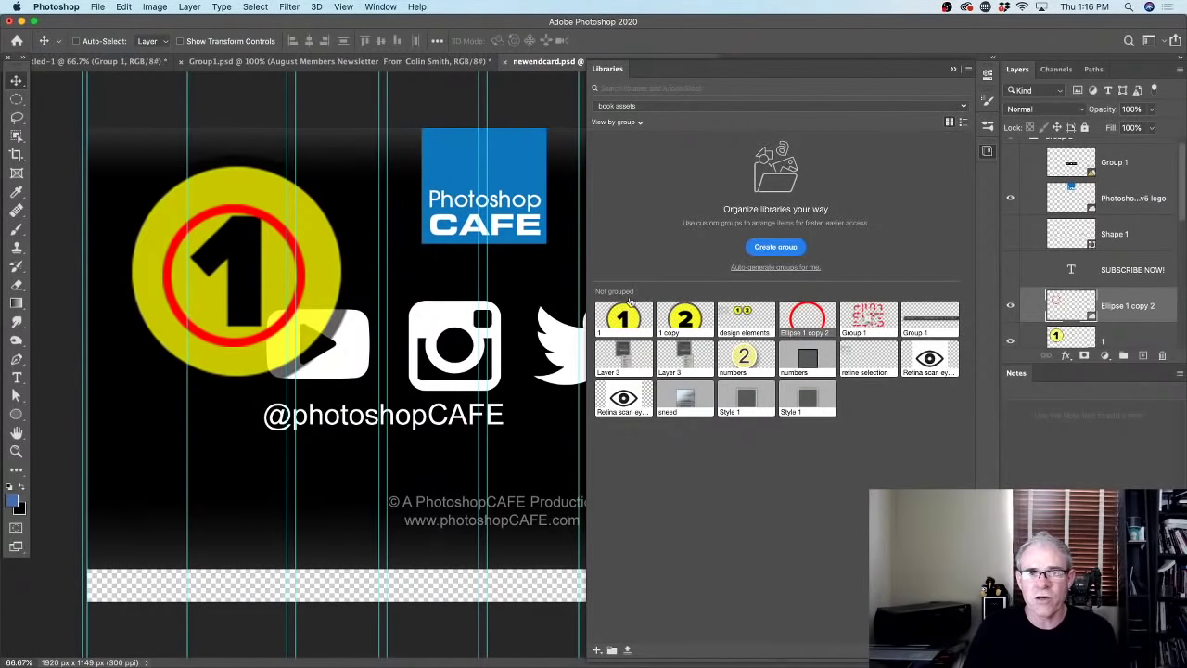
Switch to the tuts library and look through its collection of stock images from start to end.
click(738, 108)
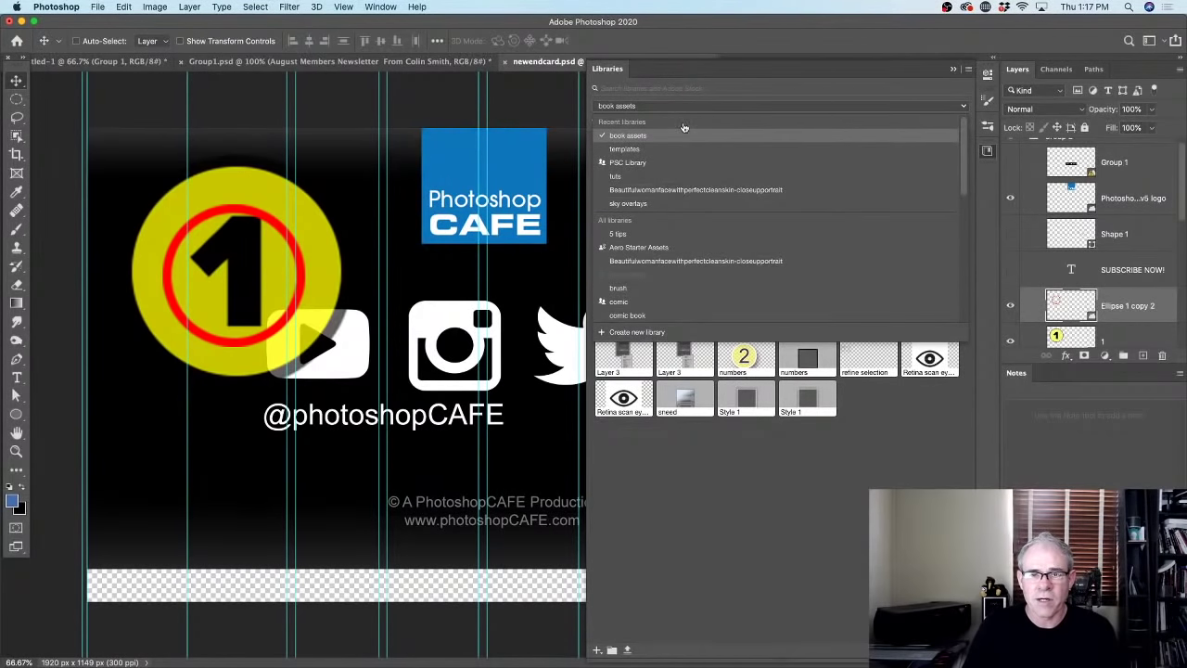
click(672, 177)
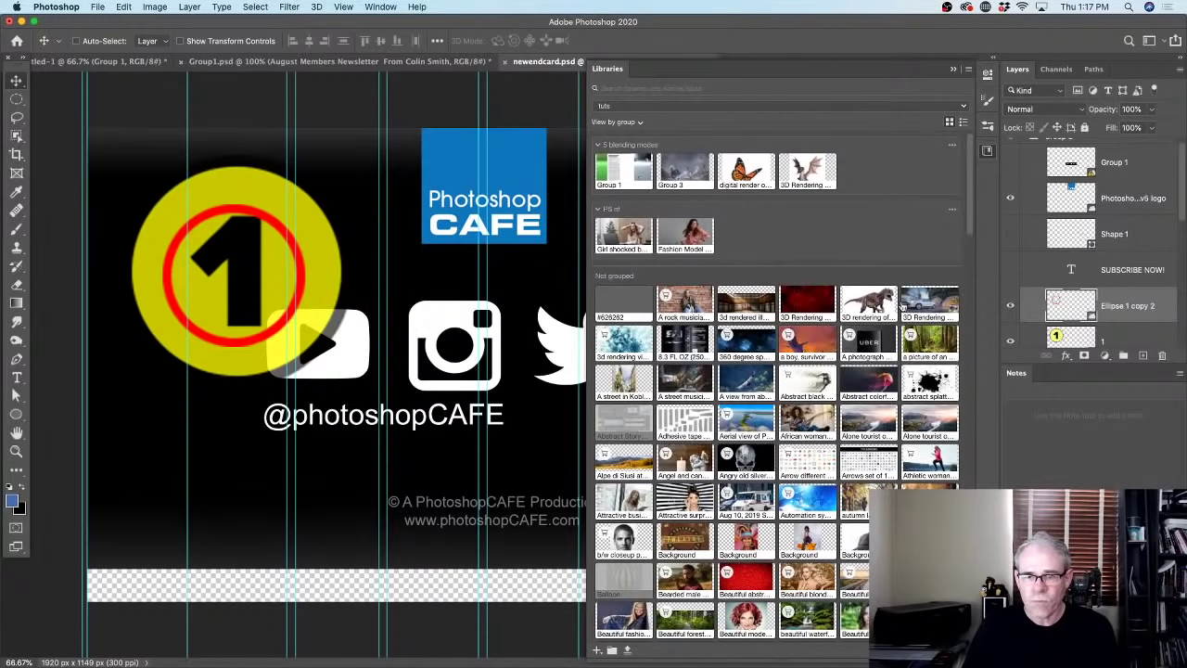
drag(971, 168, 946, 426)
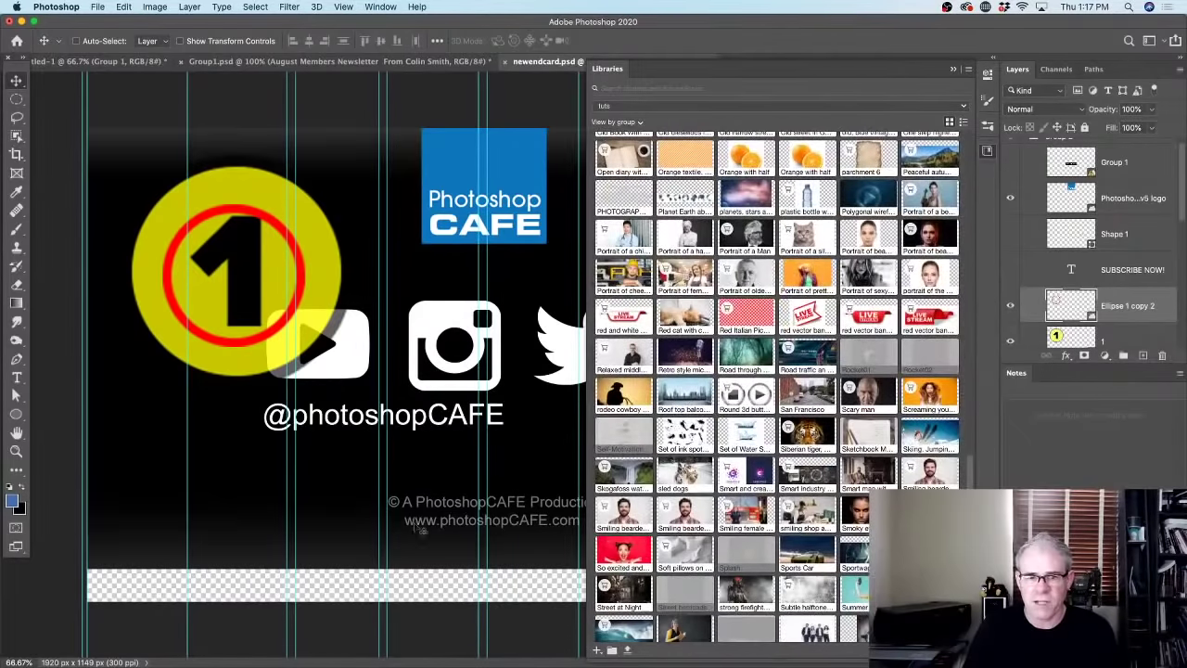
scroll(872, 443, down, 5)
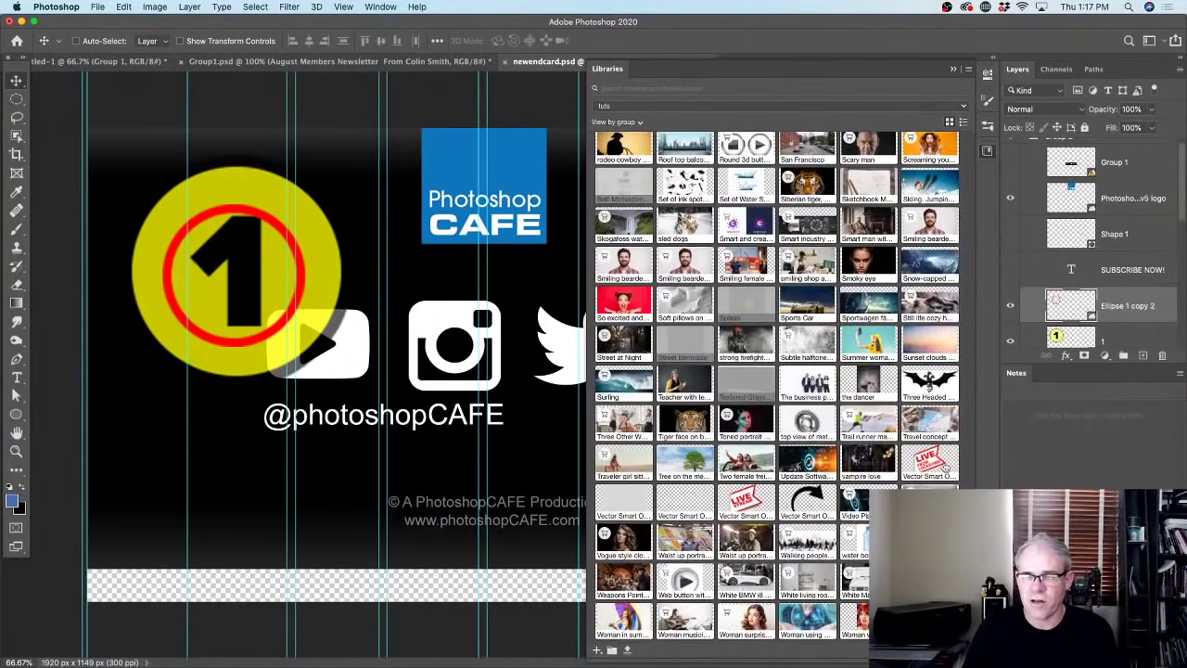
scroll(777, 386, down, 4)
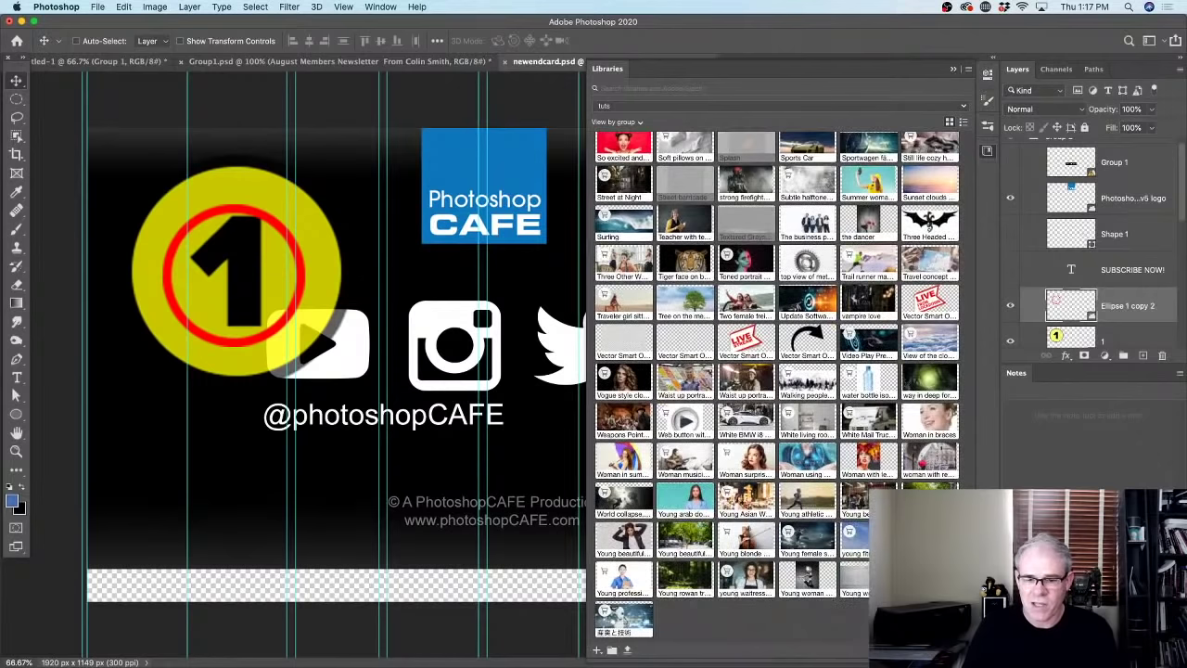
drag(974, 485, 974, 371)
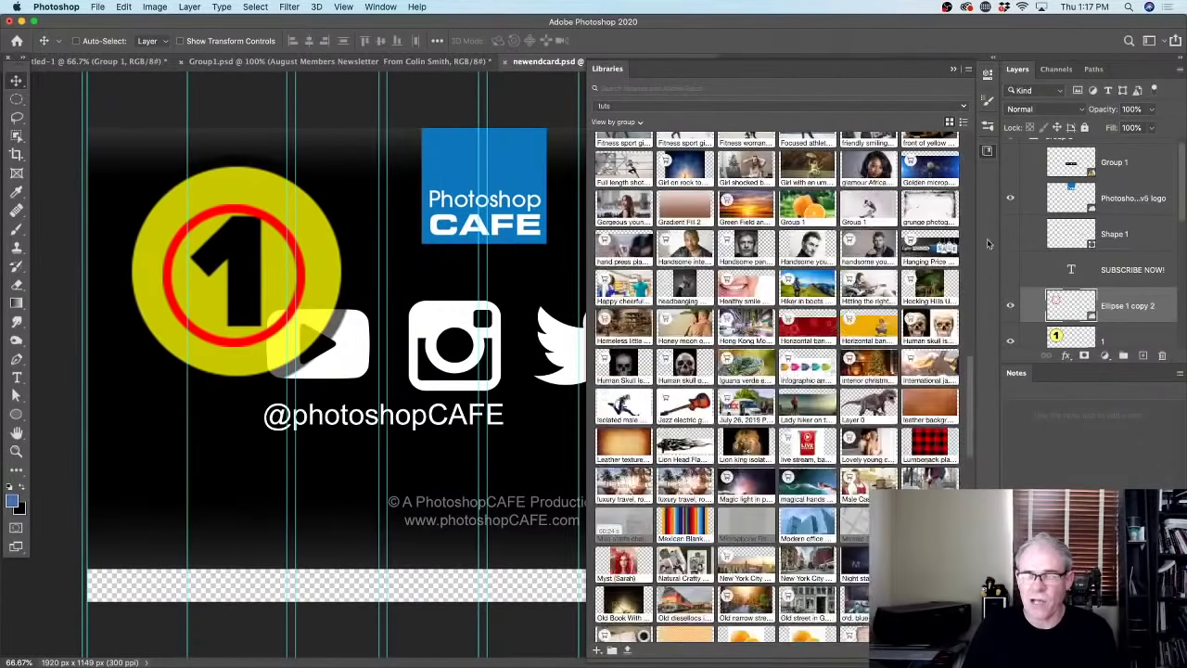
click(971, 137)
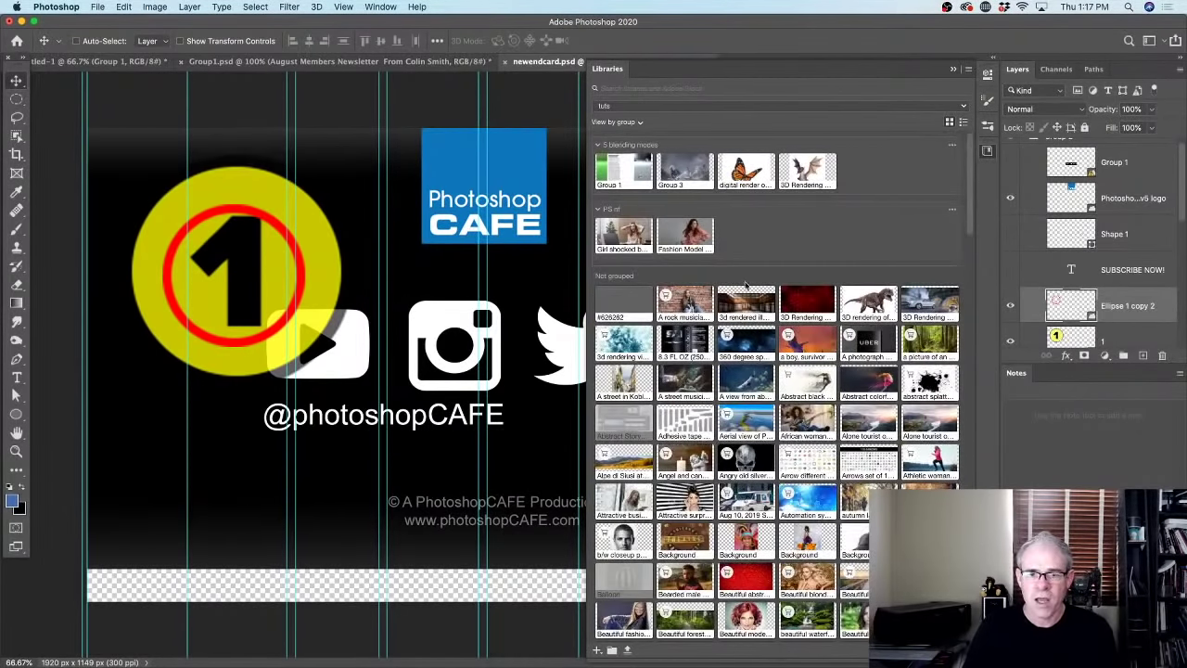
Switch to the sky overlays library and place the Rain Overlay image on the end card.
click(657, 107)
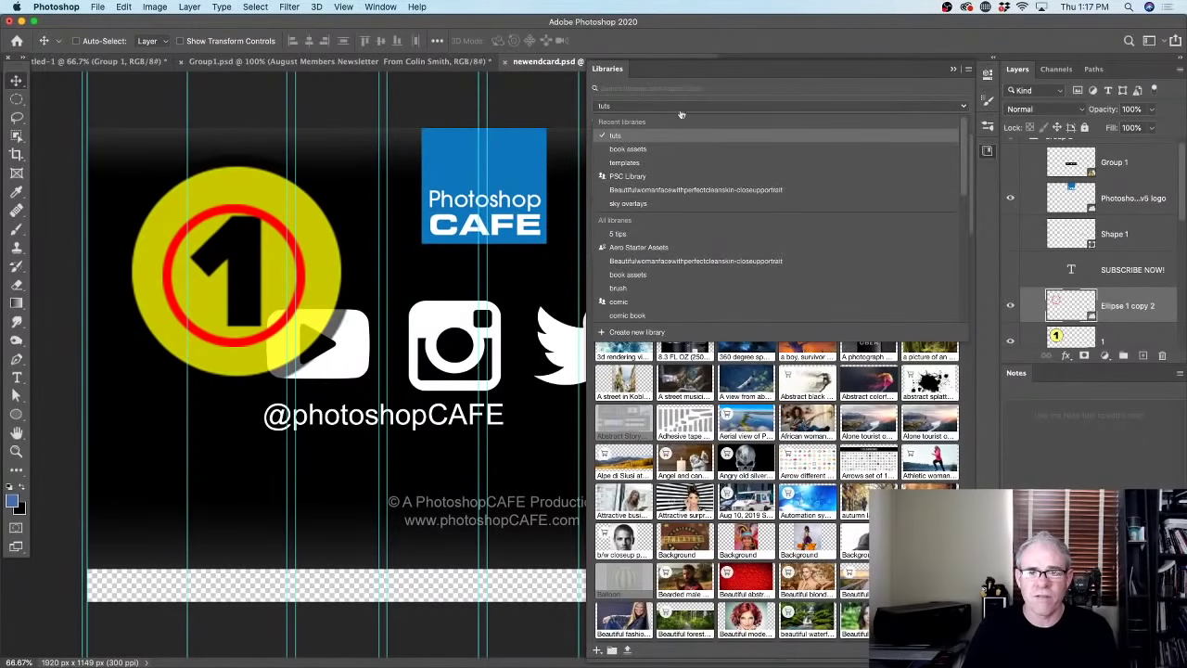
click(679, 204)
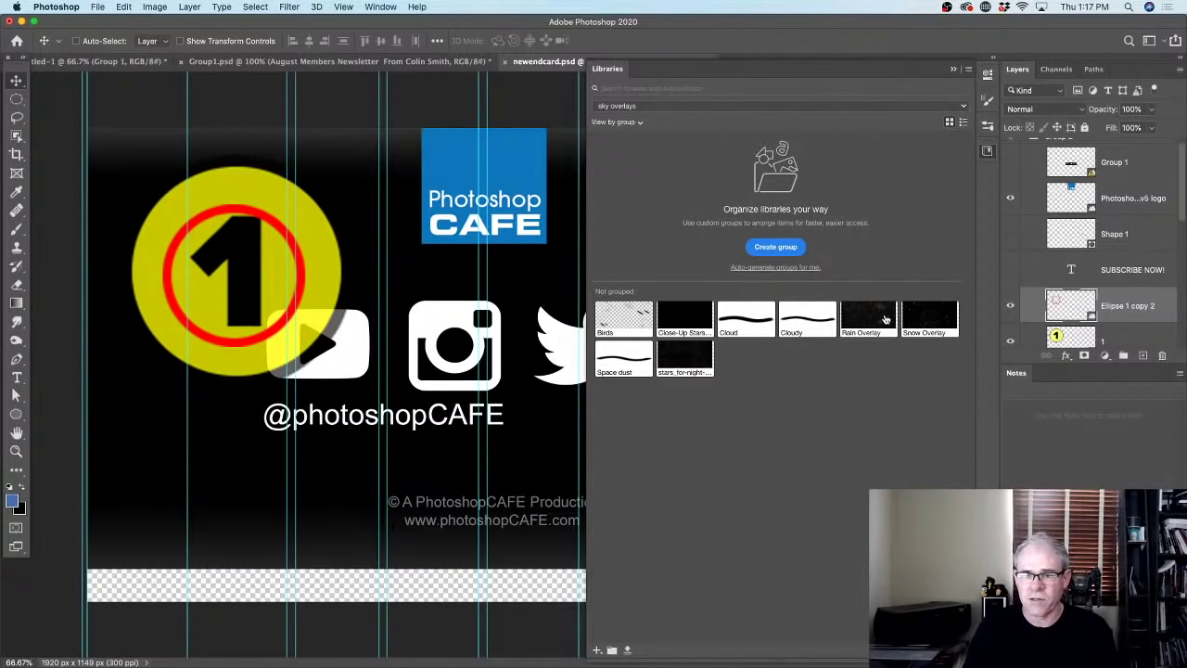
drag(411, 230, 411, 230)
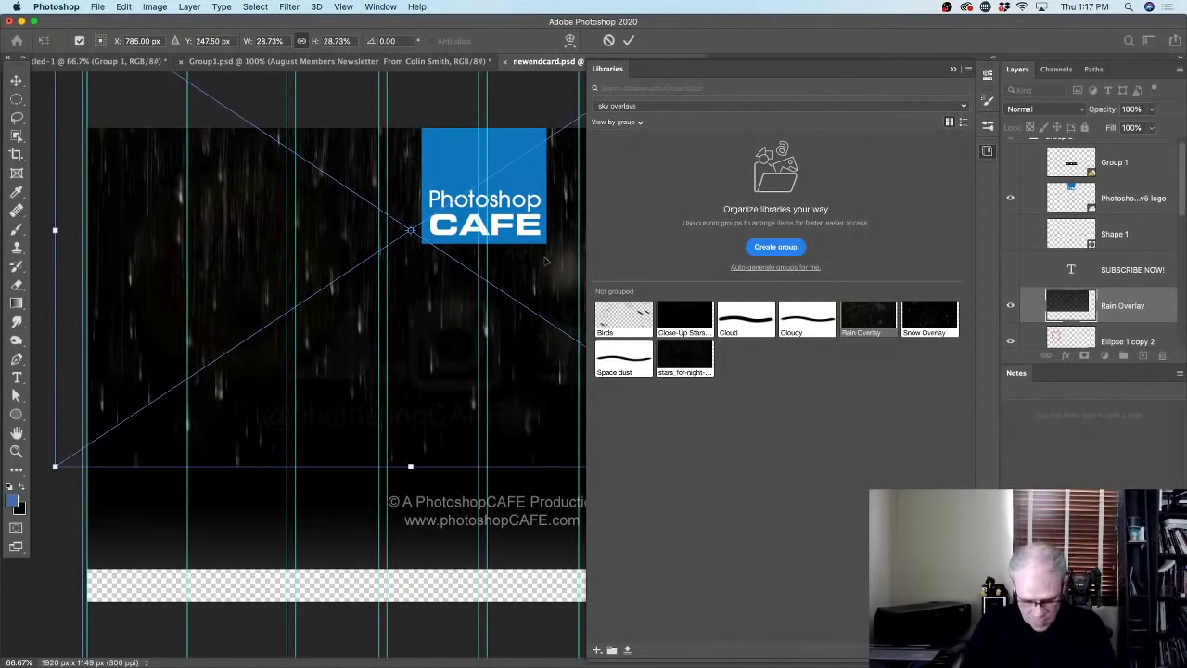
key(Return)
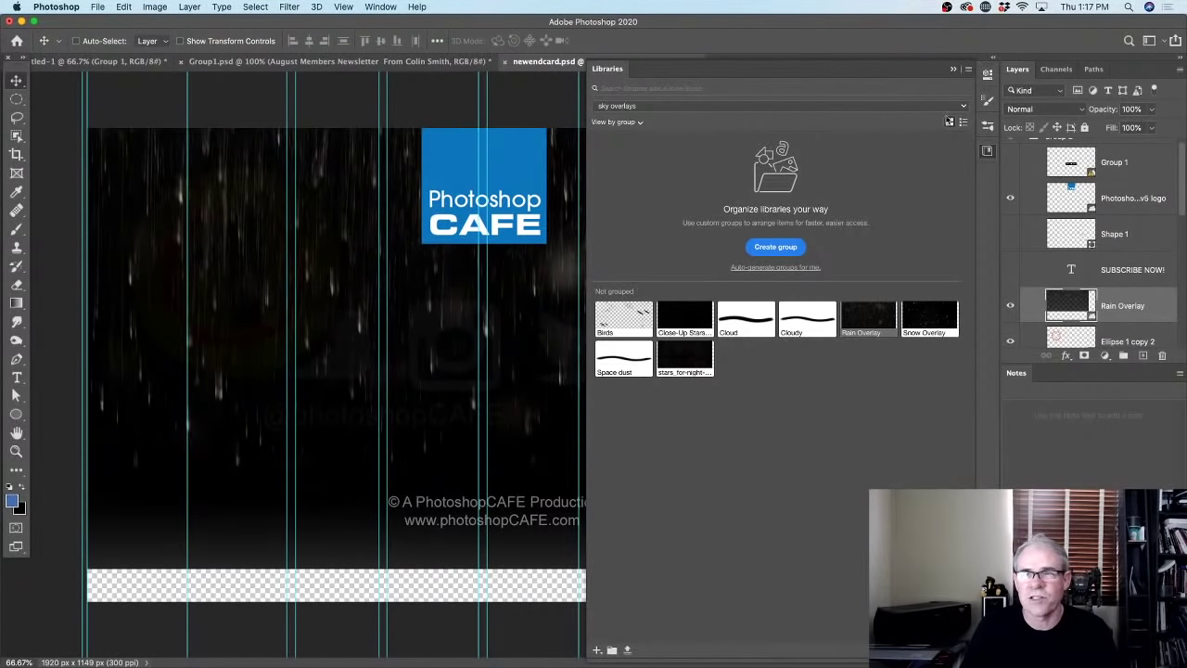
Open the rock musician stock photo from the tuts library as its own document.
click(966, 105)
click(757, 131)
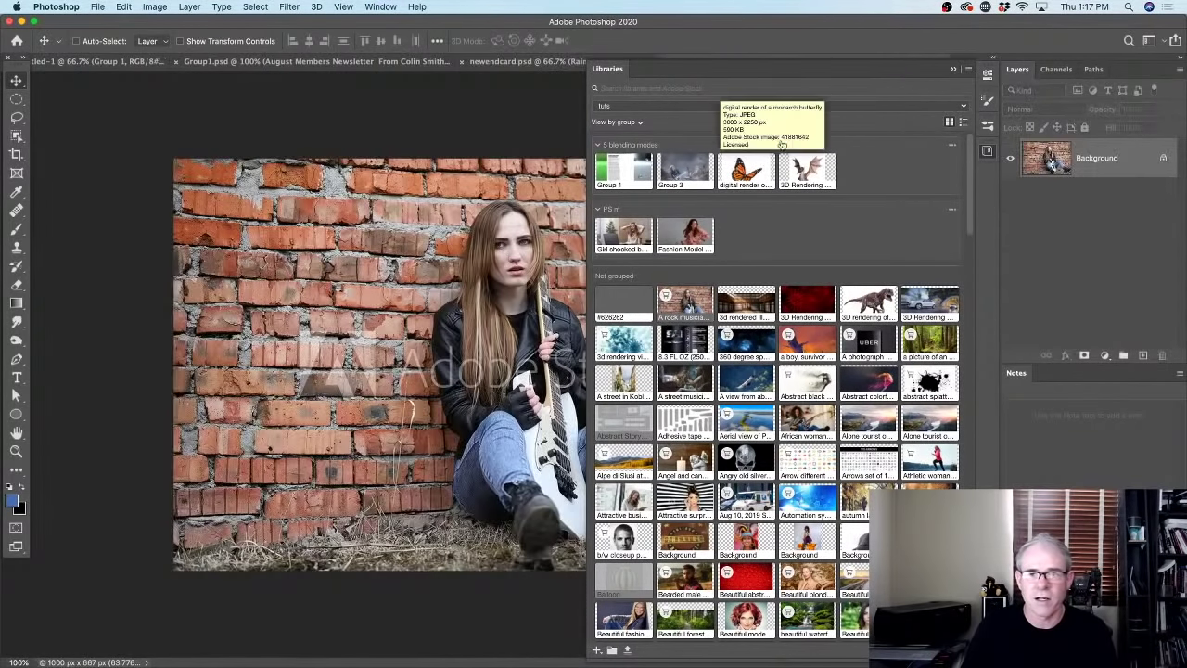
Place the Rain Overlay from the sky overlays library onto the rock musician photo and collapse the Libraries panel.
click(869, 107)
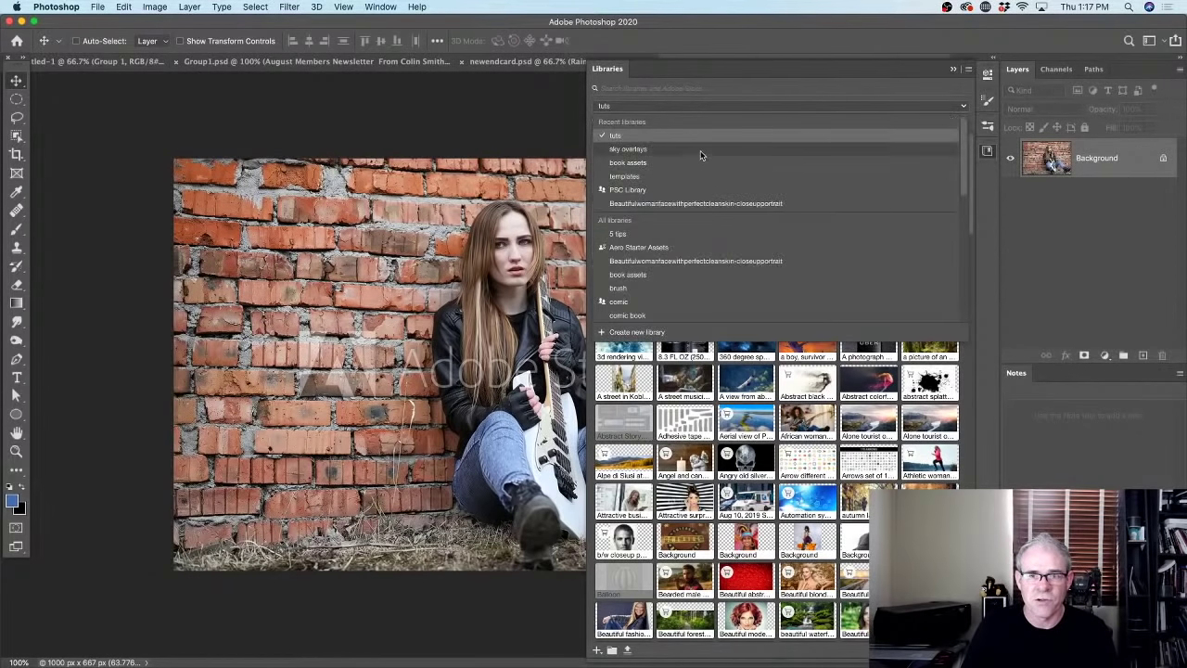
click(700, 150)
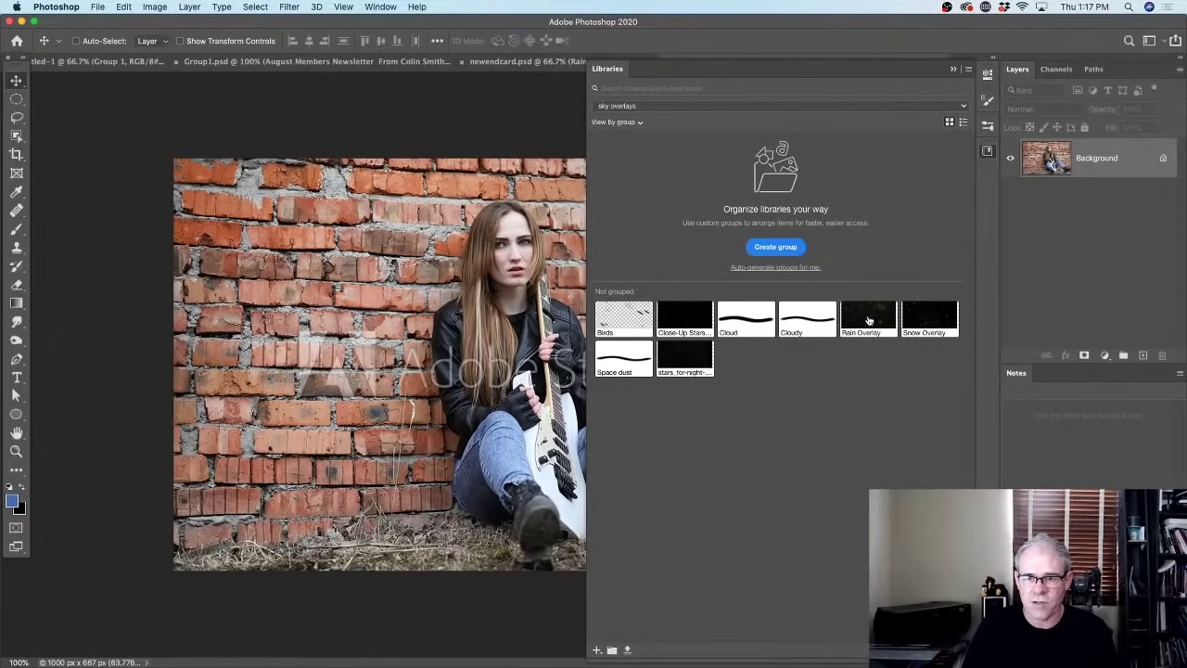
drag(869, 320, 548, 314)
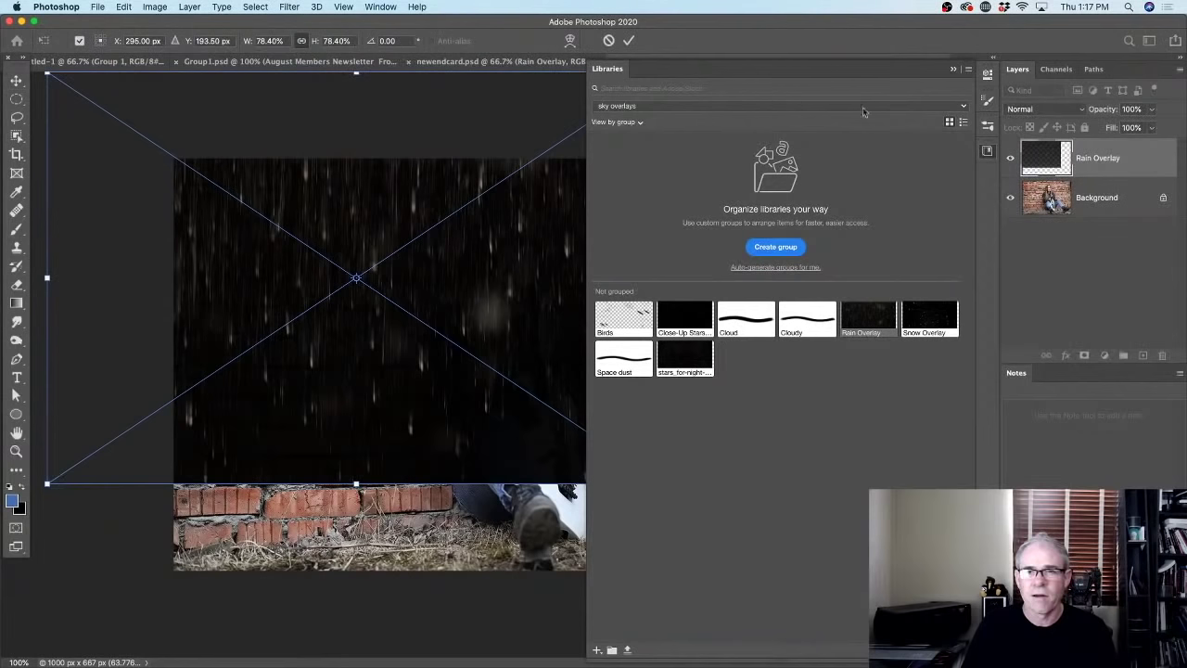
click(952, 70)
key(Return)
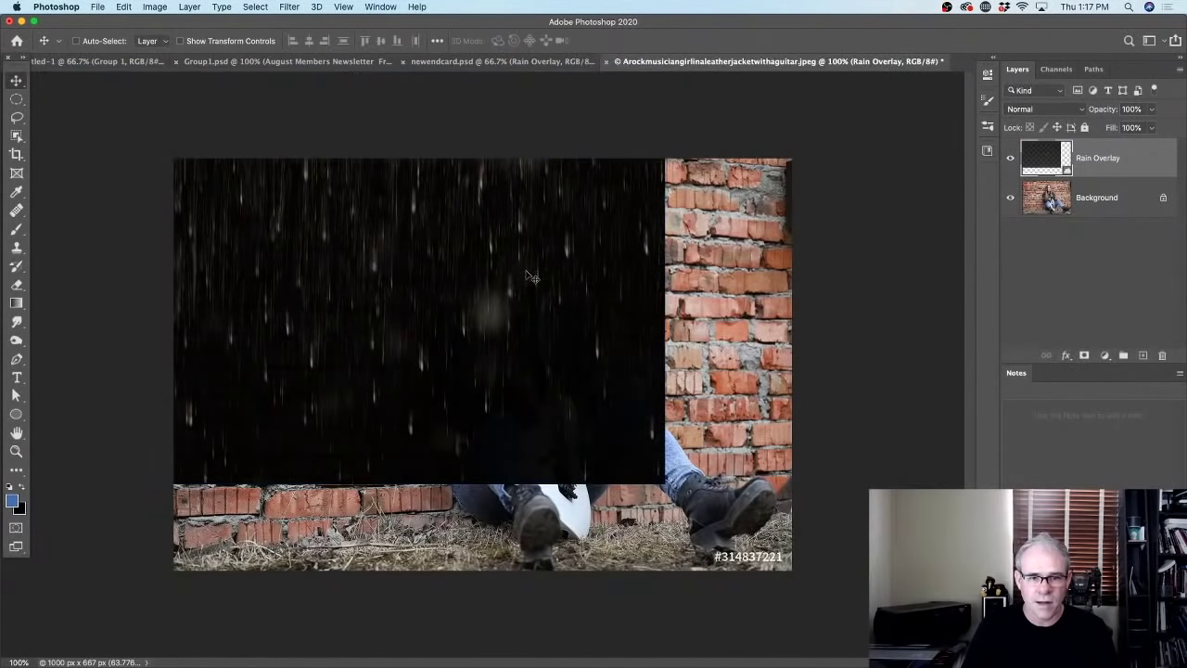
Move the rain overlay to cover the whole photo and set its blend mode to Linear Dodge (Add).
drag(520, 278, 652, 360)
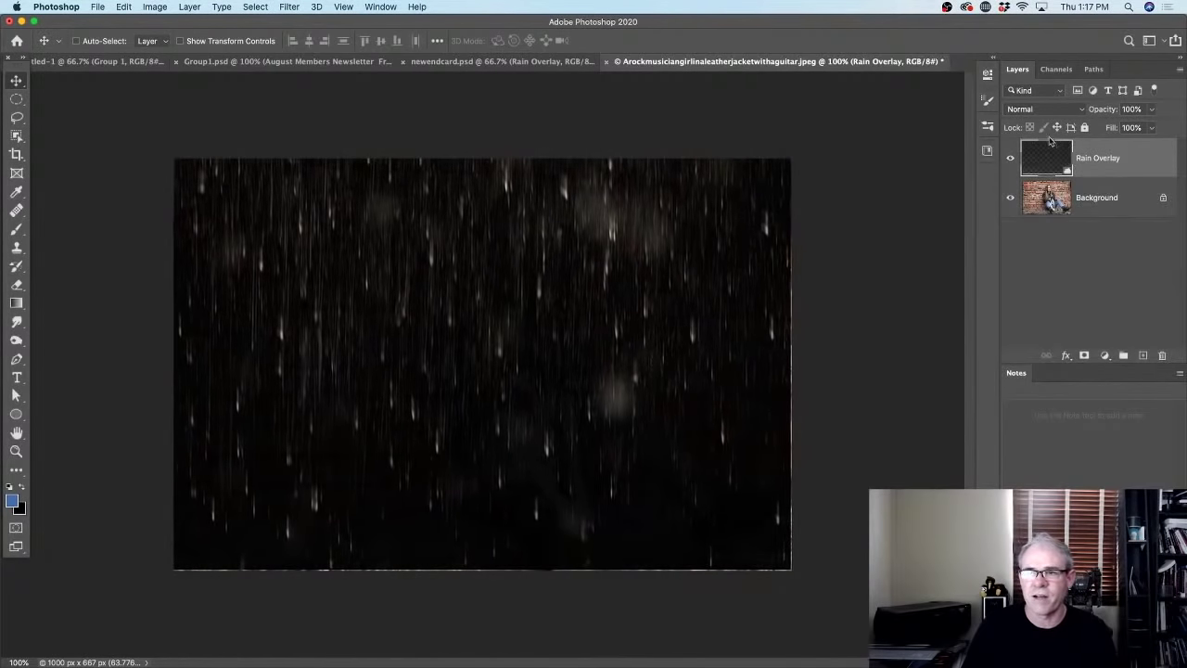
click(1071, 112)
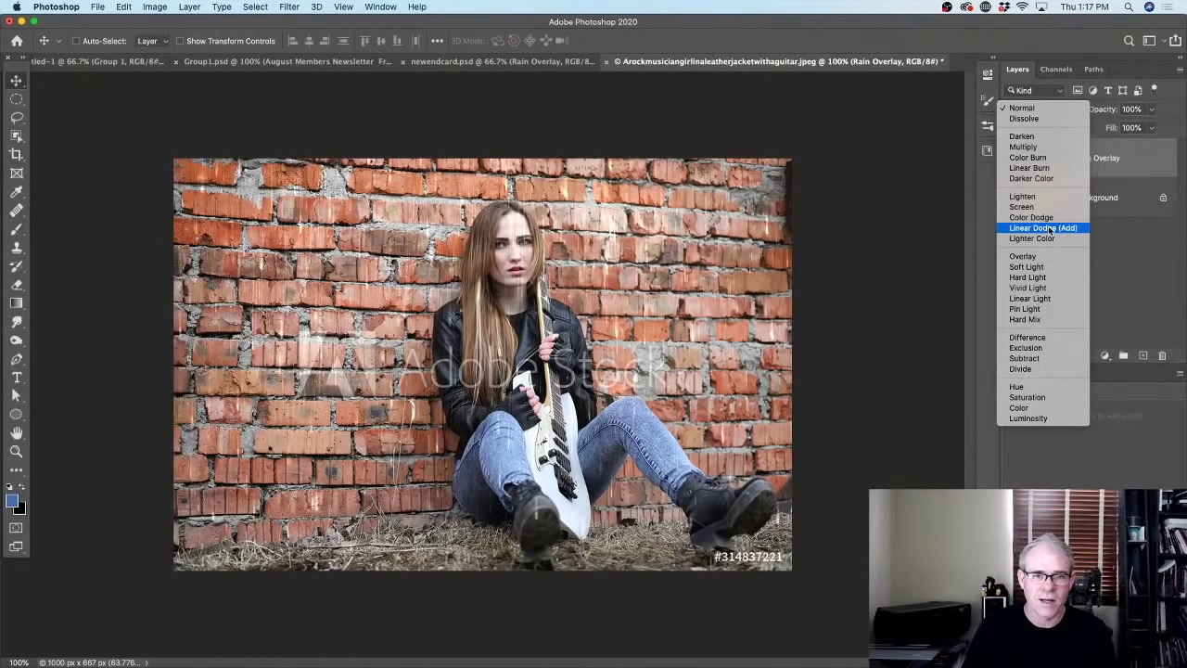
click(1049, 227)
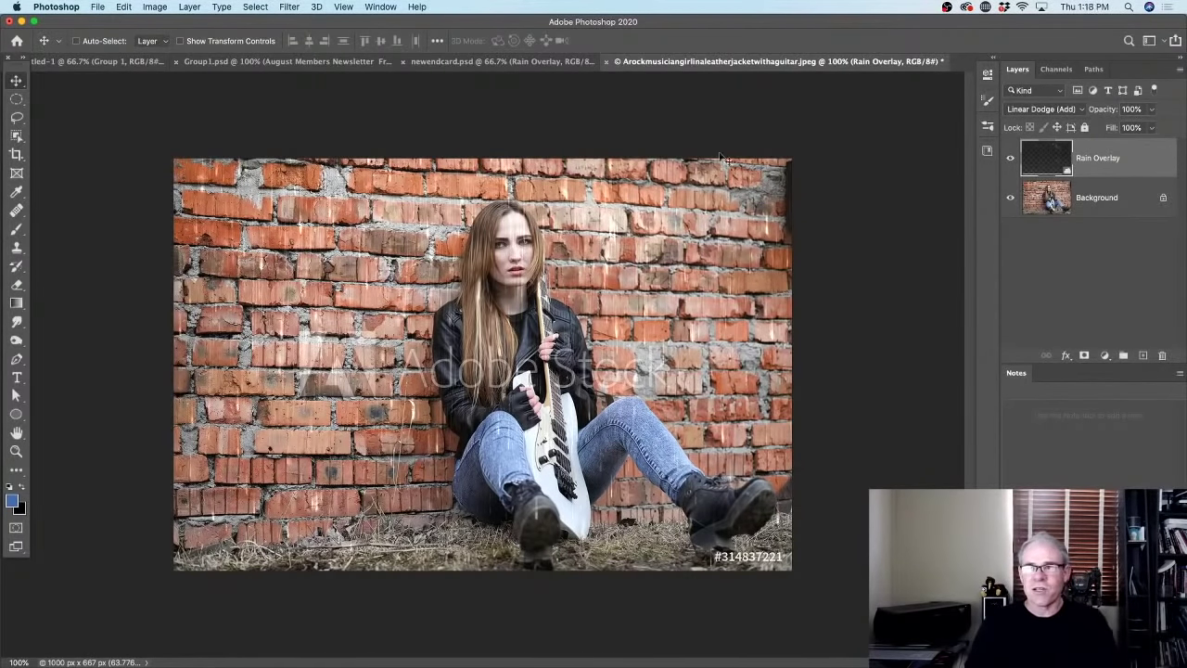
Reopen the Libraries panel as an undocked floating panel and look over its list of available libraries.
click(988, 151)
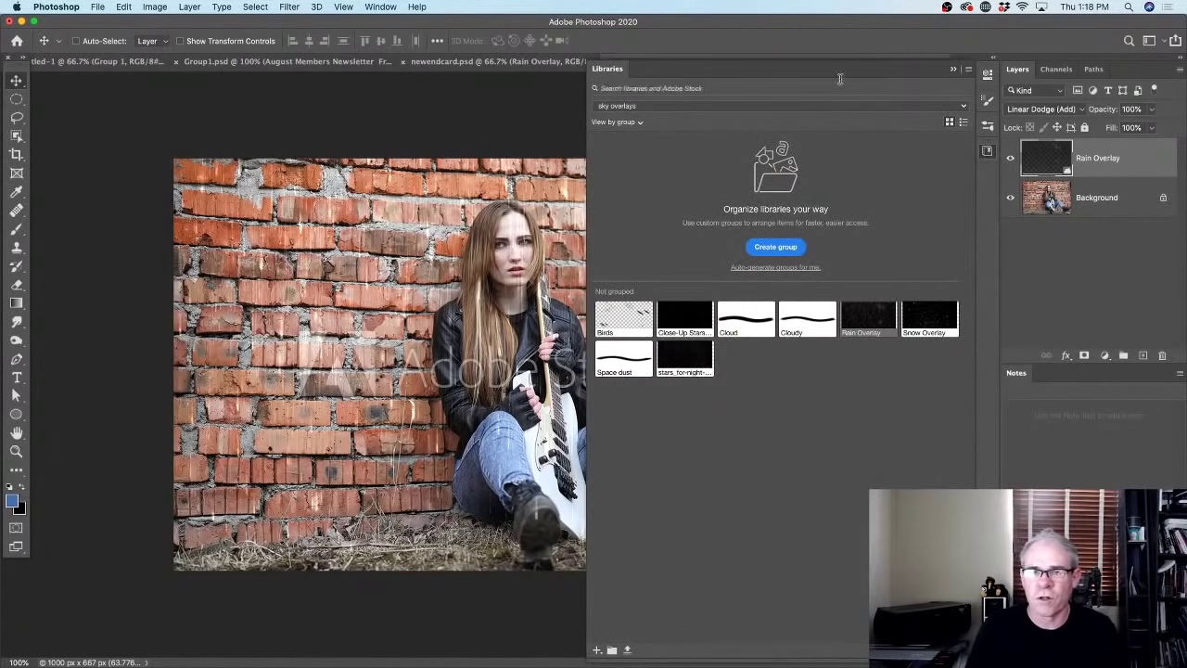
drag(819, 74, 767, 78)
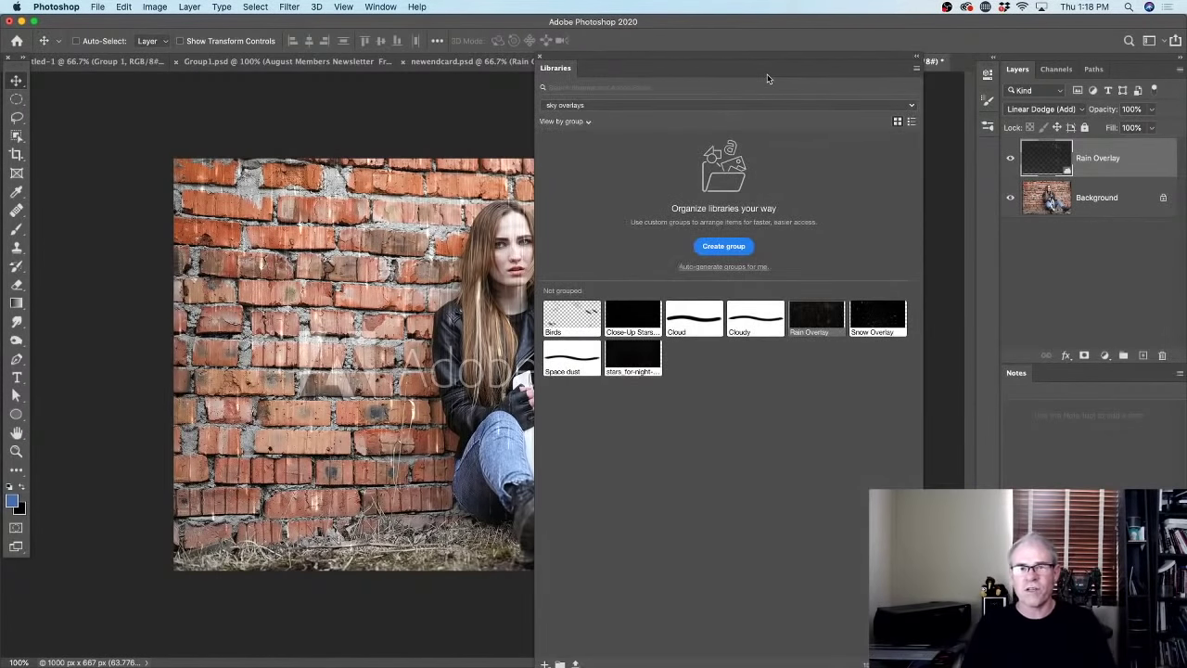
click(645, 107)
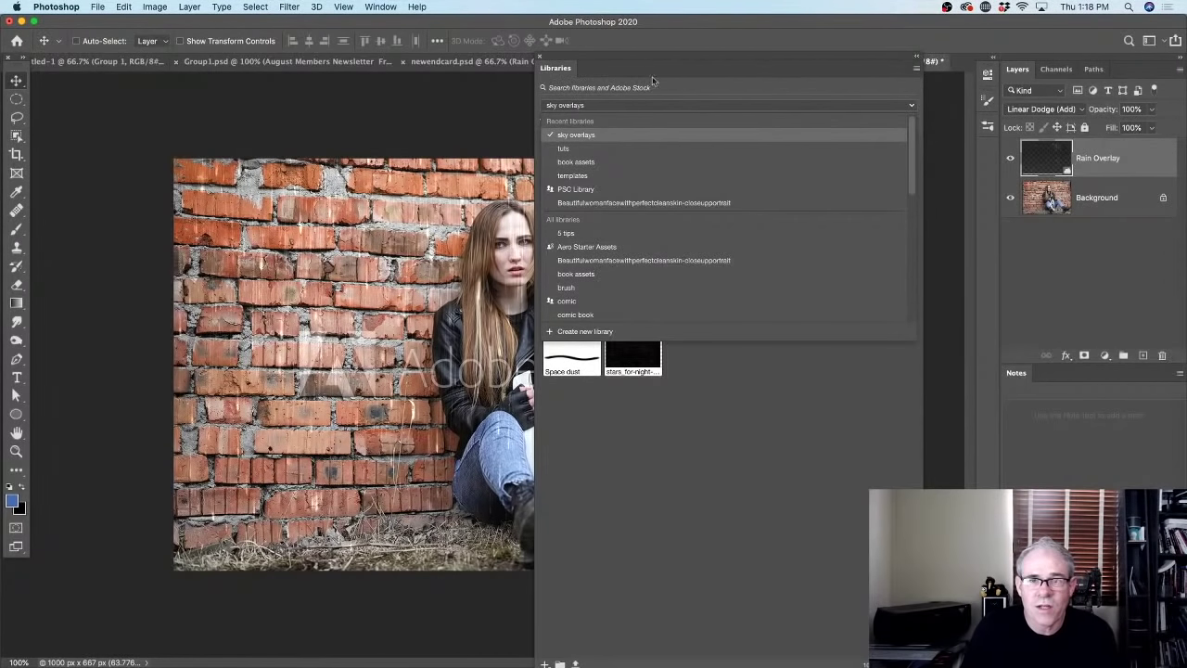
click(646, 529)
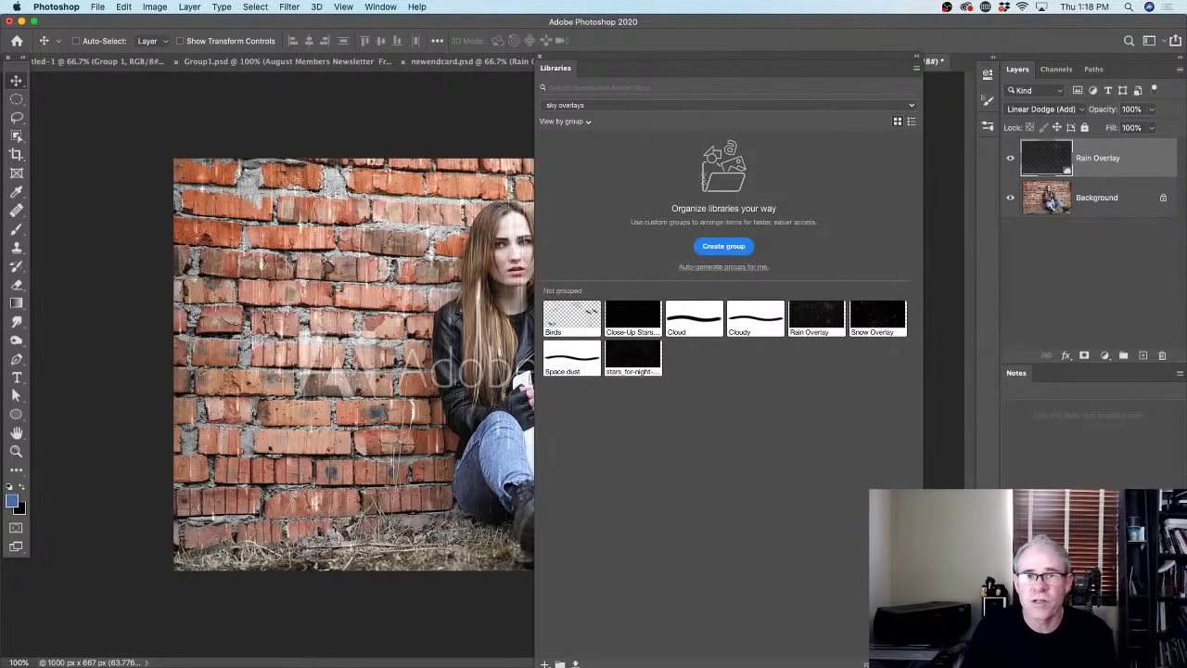
Switch to the brush library and load one of its Splatter Watercolor brushes for painting.
click(701, 105)
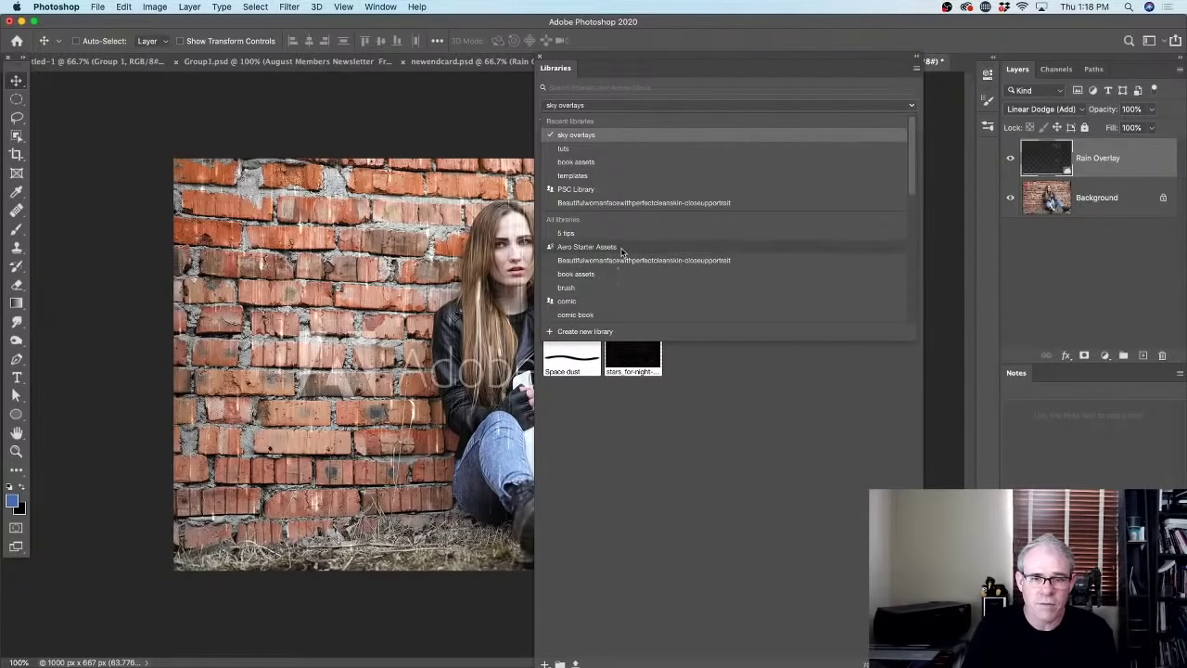
click(616, 288)
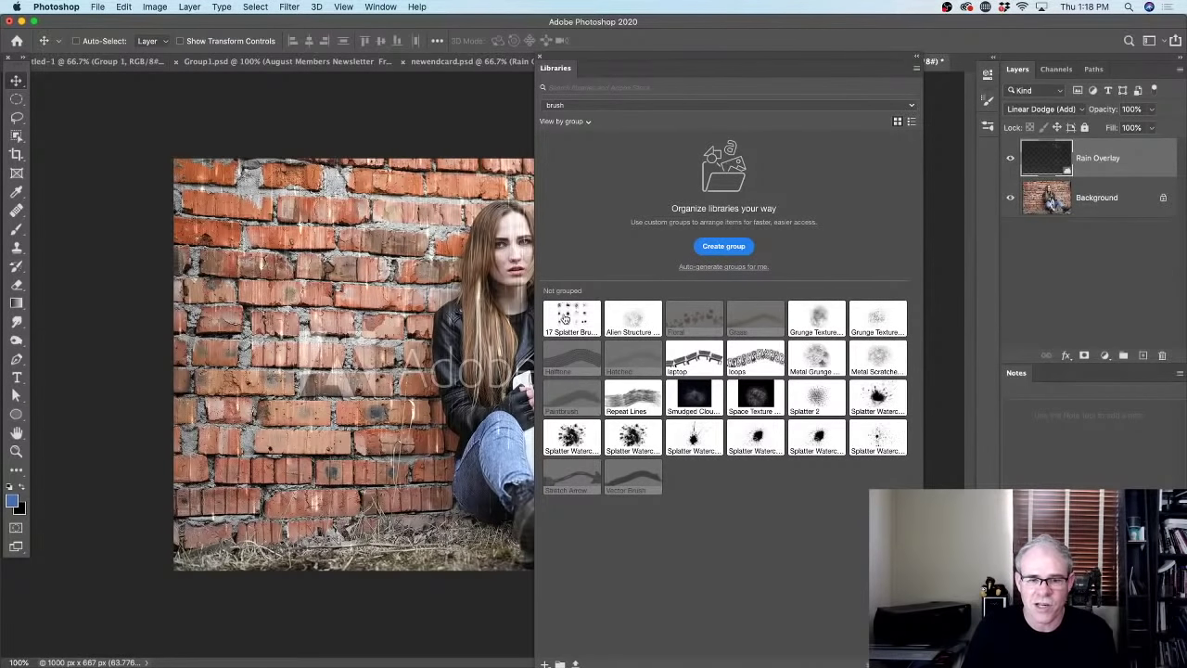
click(668, 109)
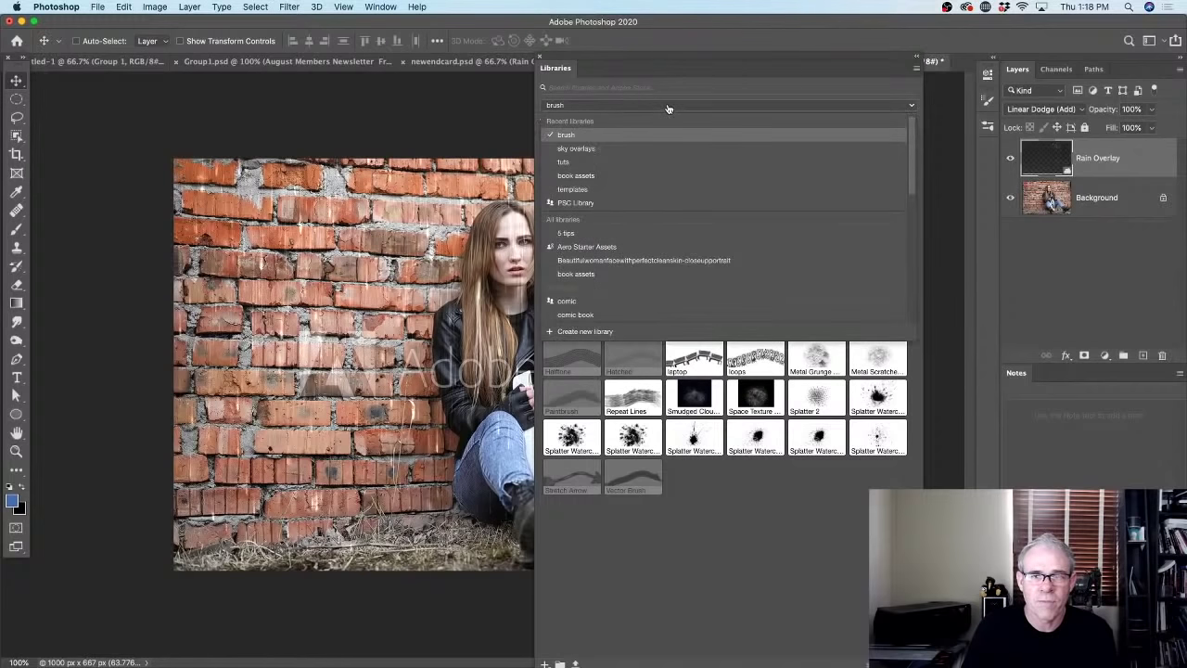
click(681, 519)
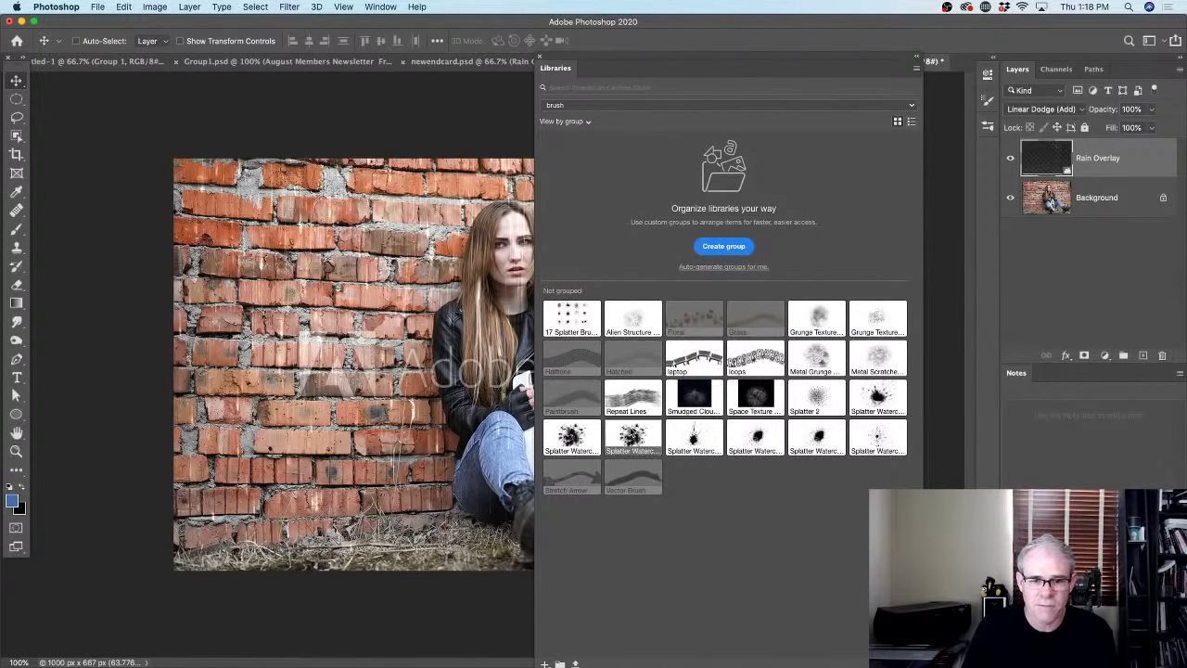
click(631, 435)
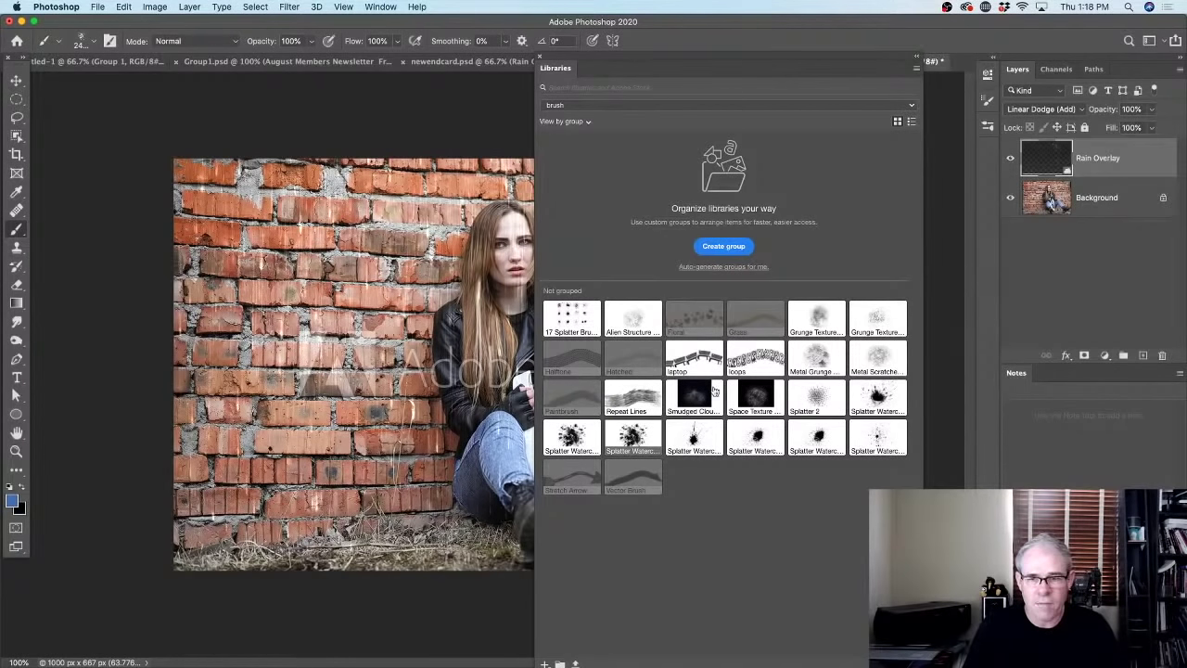
Hide the Rain Overlay layer and paint blue marks on the Background layer with the splatter brush and the library's loops brush.
click(1011, 159)
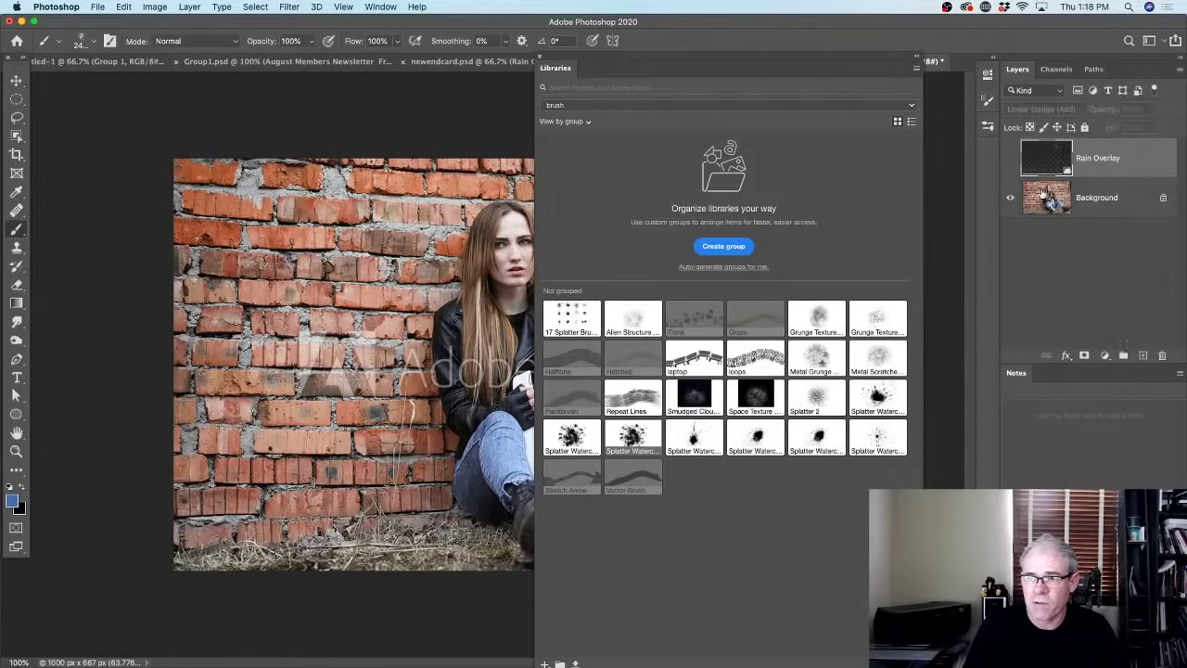
click(1043, 195)
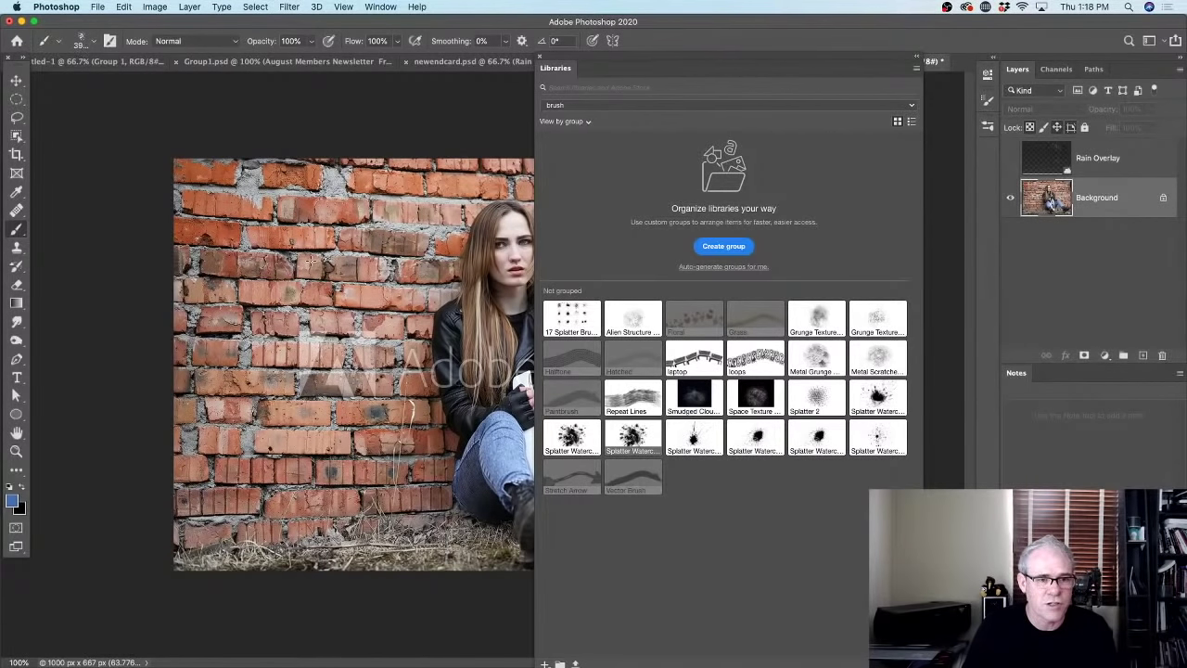
click(311, 260)
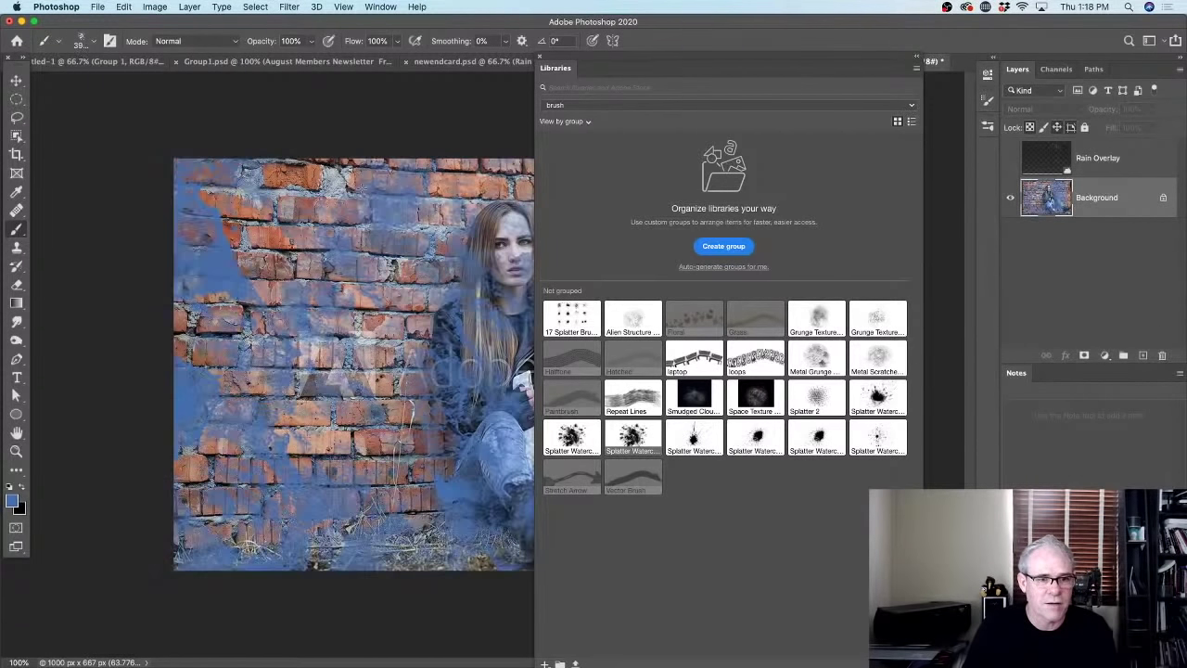
click(766, 361)
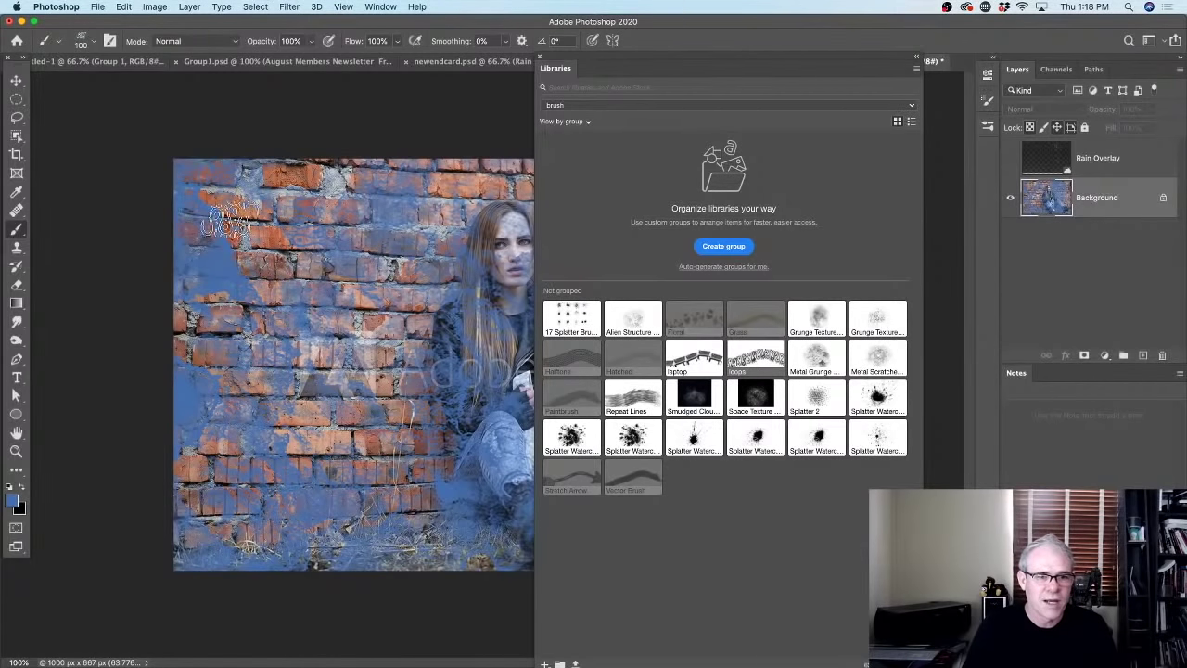
drag(308, 418, 432, 227)
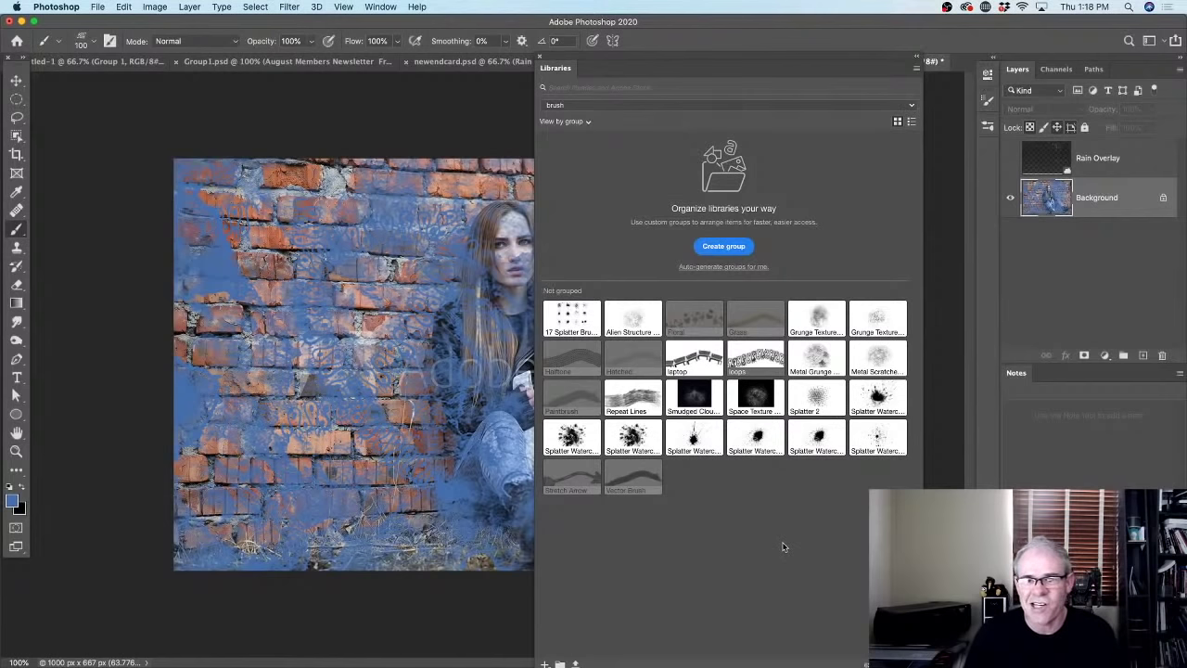
Look through the list of available libraries and examine the swatches, speech bubbles and shapes in the shared comic library.
click(659, 108)
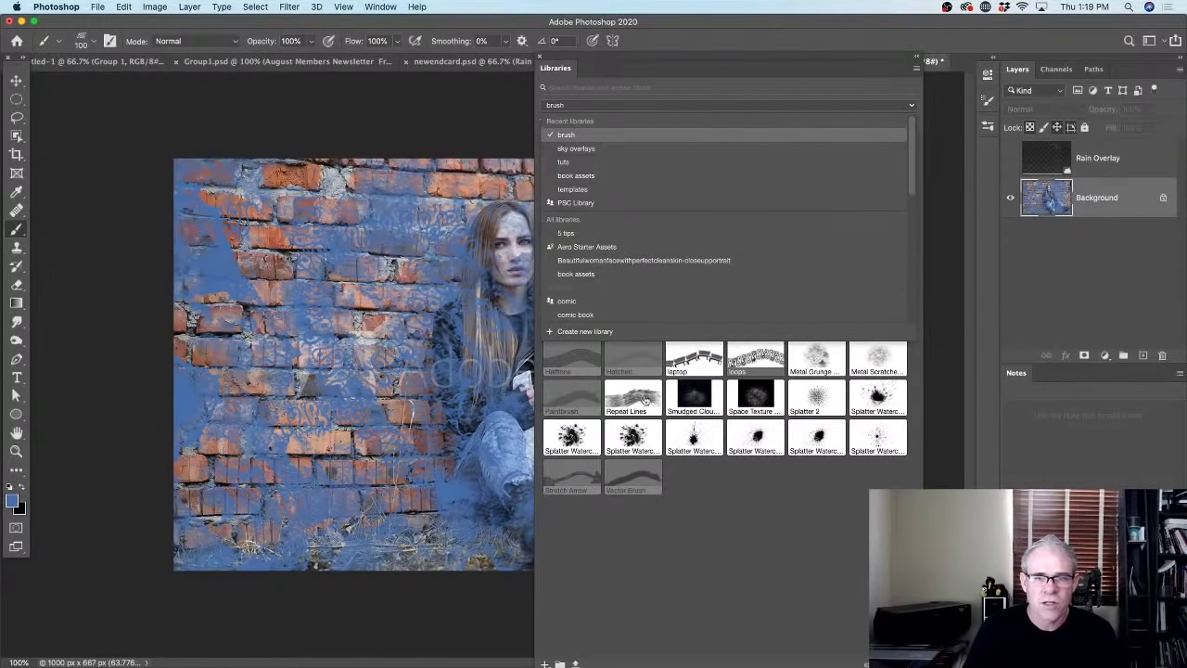
scroll(645, 295, down, 3)
scroll(645, 297, down, 2)
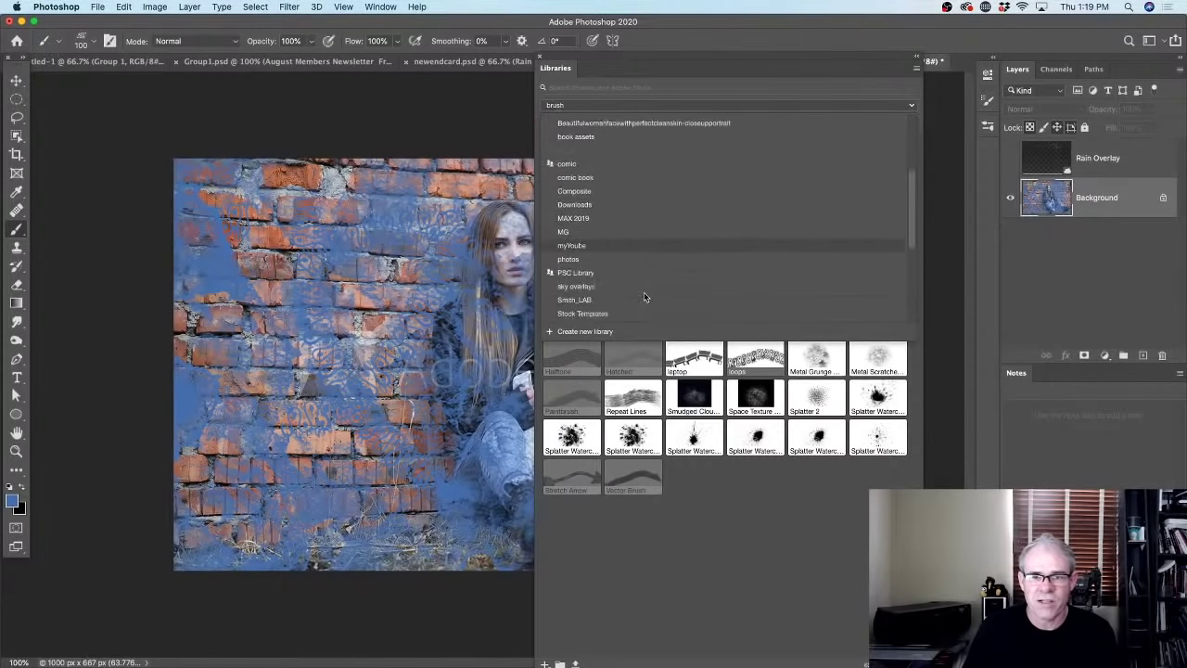
scroll(644, 295, up, 2)
scroll(643, 294, up, 3)
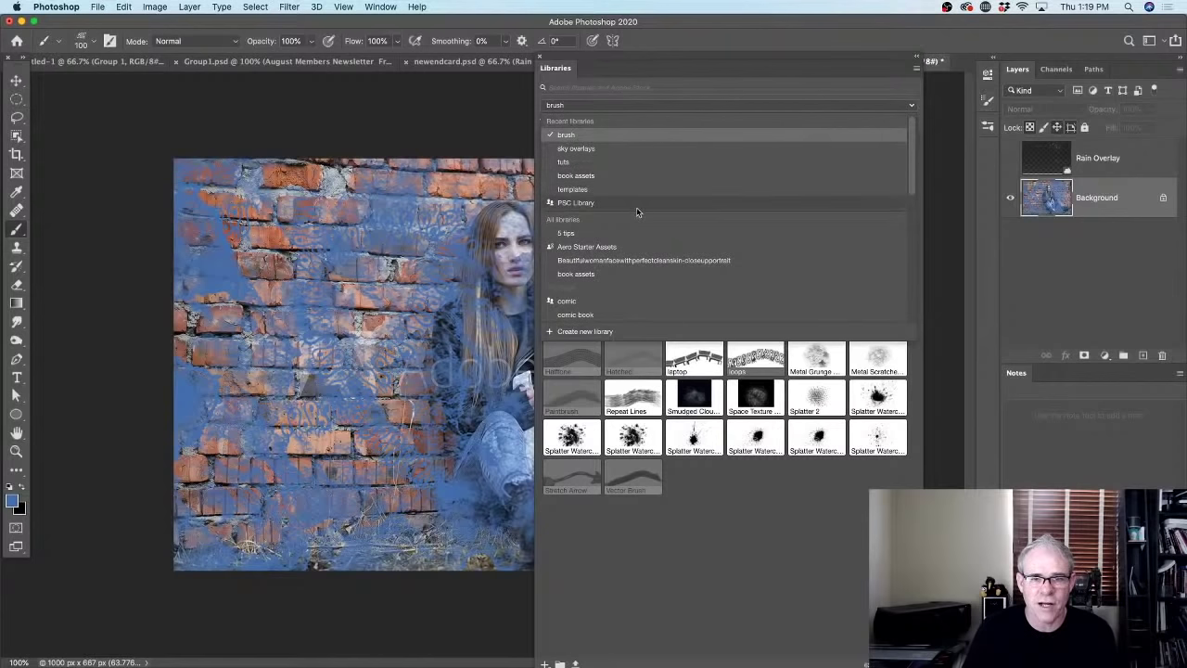
scroll(636, 207, down, 1)
click(609, 303)
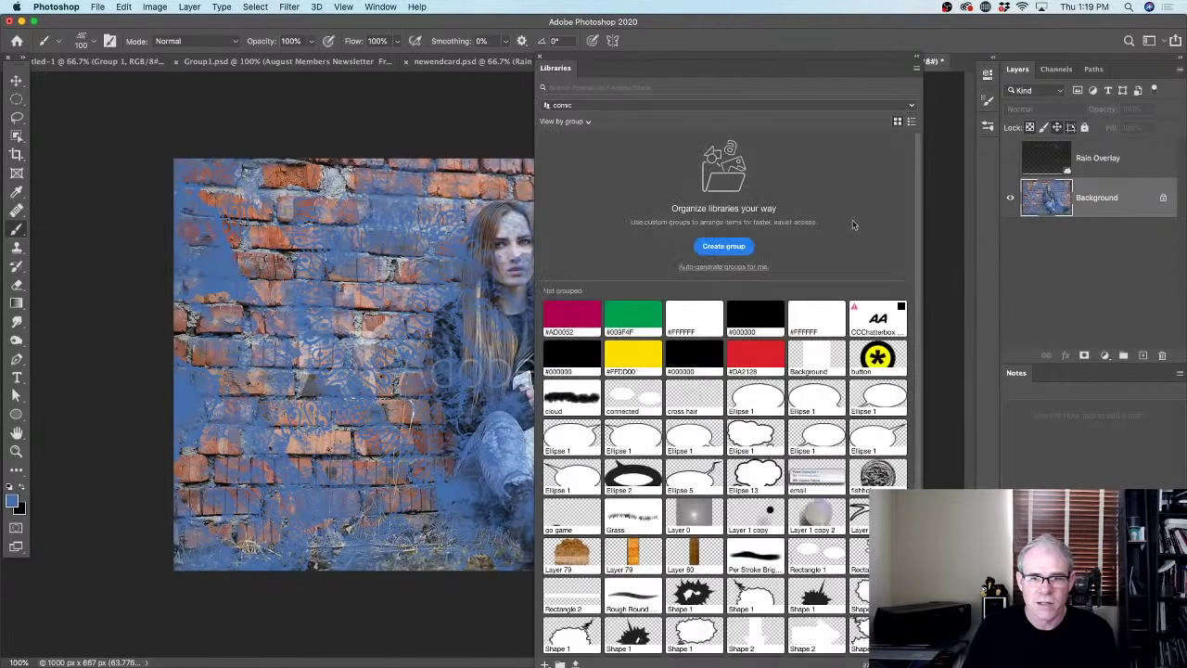
scroll(918, 257, down, 2)
scroll(918, 257, down, 1)
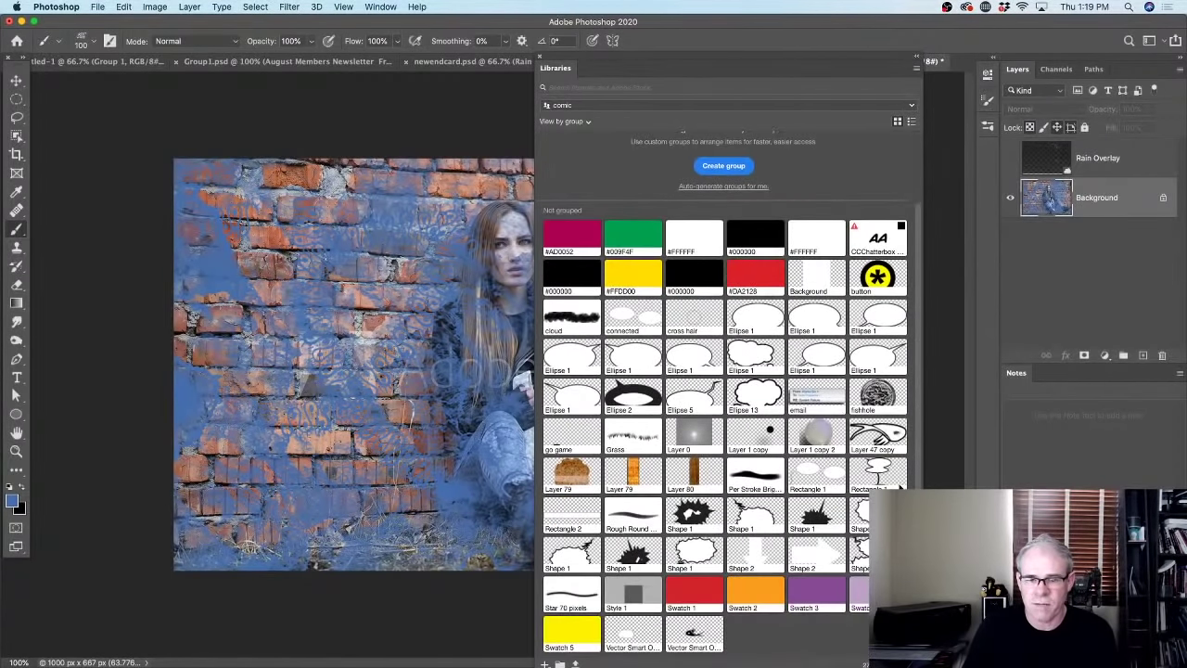
scroll(907, 289, up, 1)
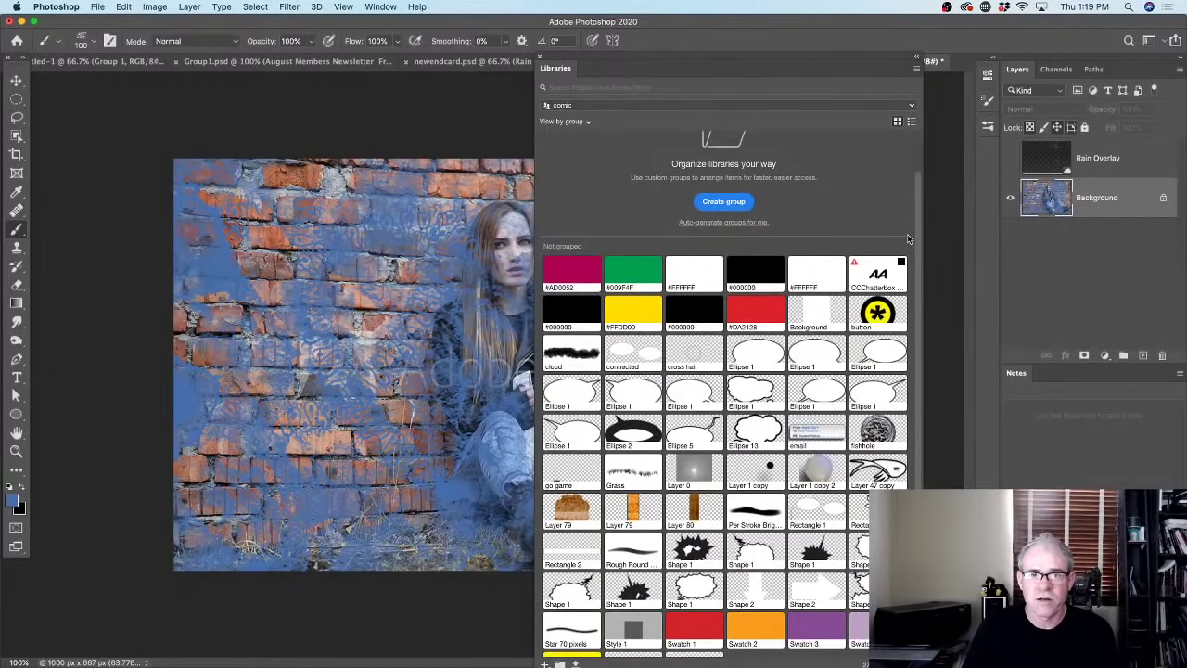
Return to the brush library and review the available commands for creating, exporting, importing and sharing libraries.
click(754, 107)
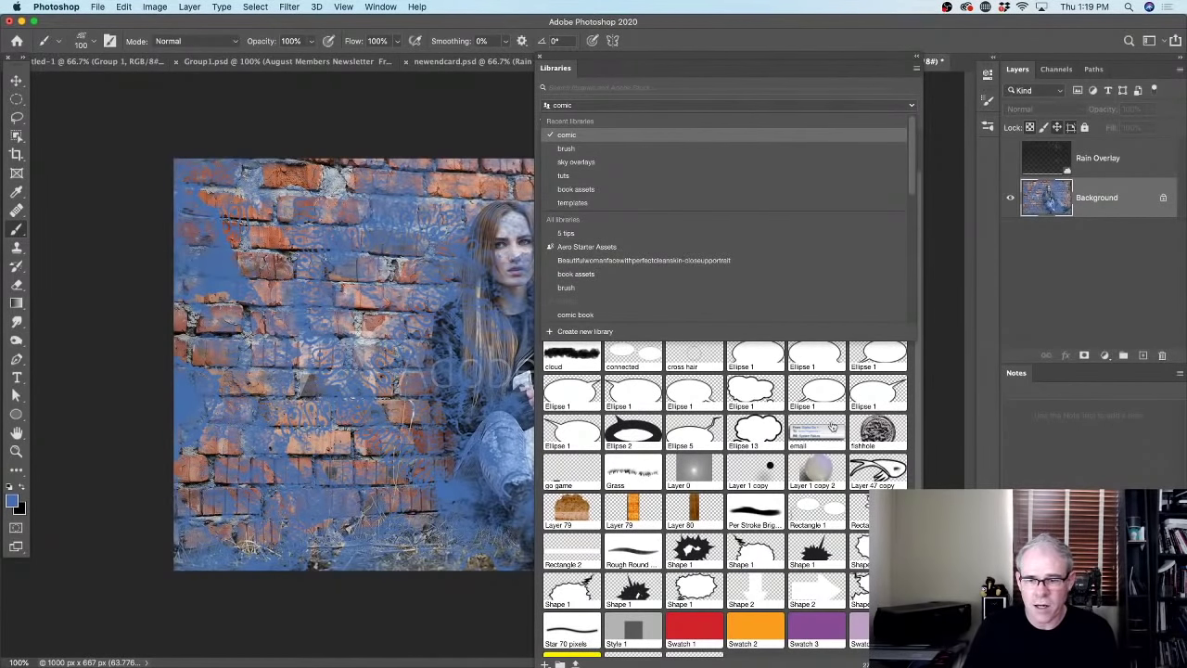
click(636, 149)
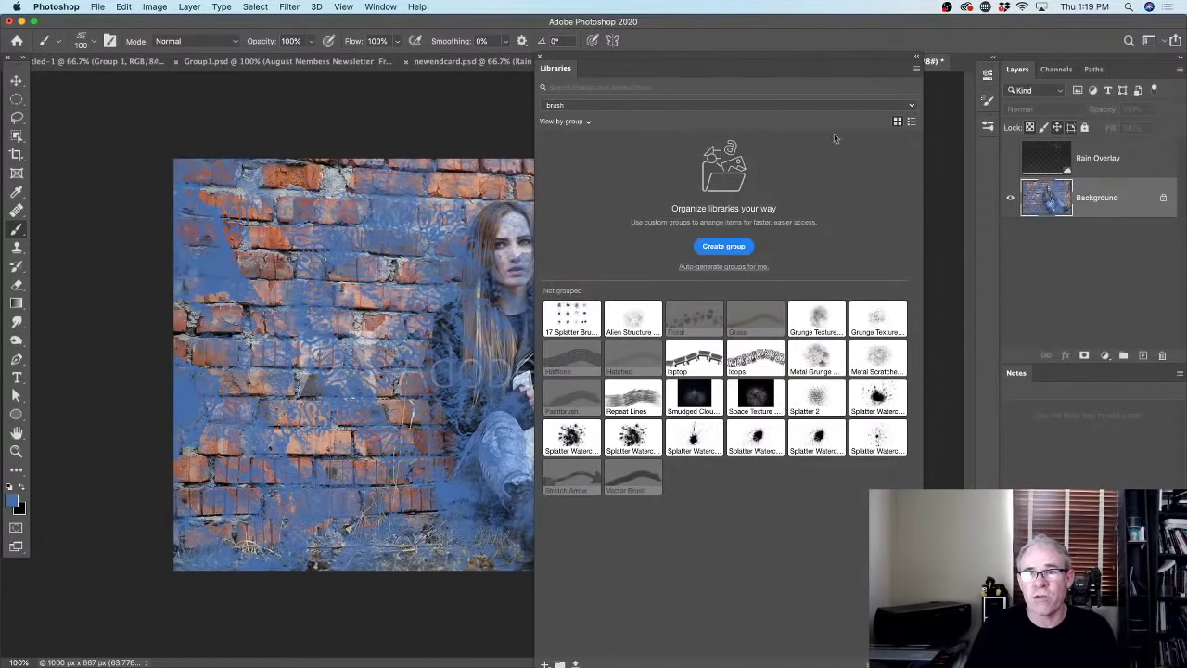
click(916, 69)
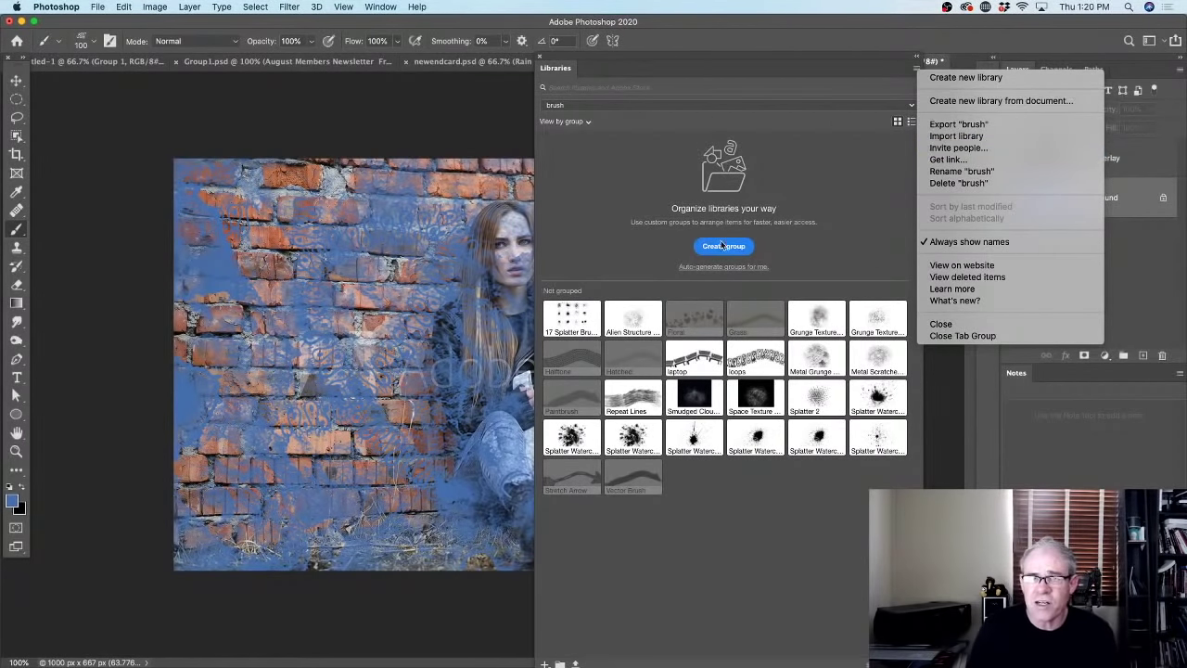
click(16, 84)
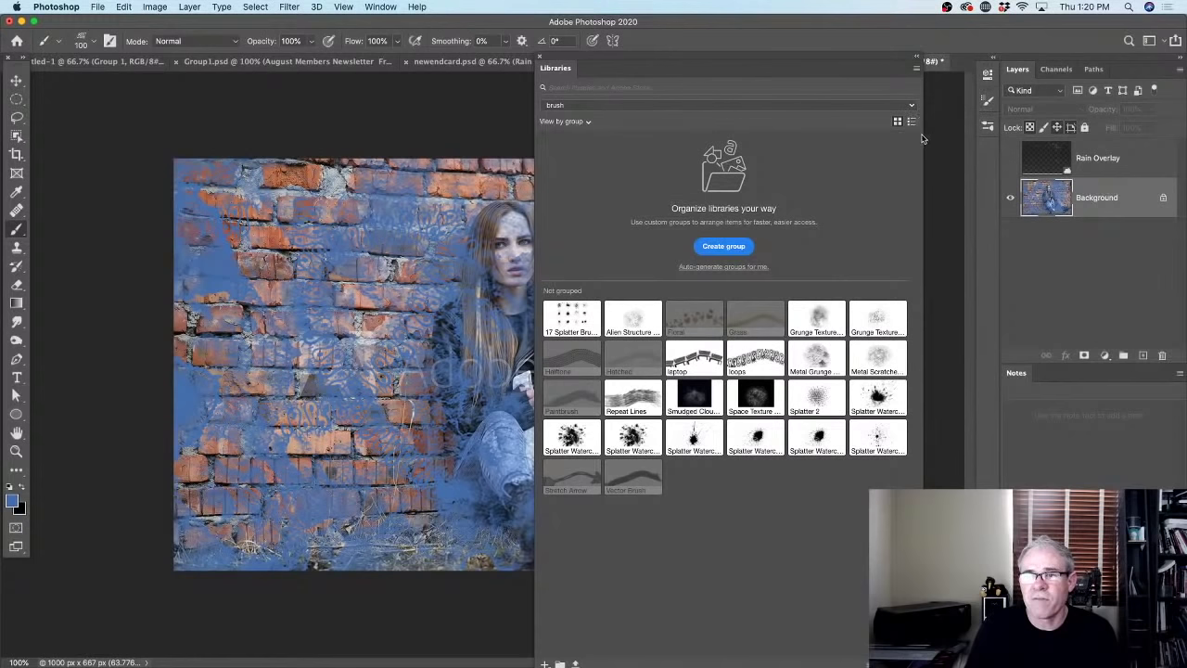
Narrow the floating Libraries panel and reposition it to uncover more of the rock musician photo.
drag(923, 137, 839, 102)
drag(636, 52, 771, 37)
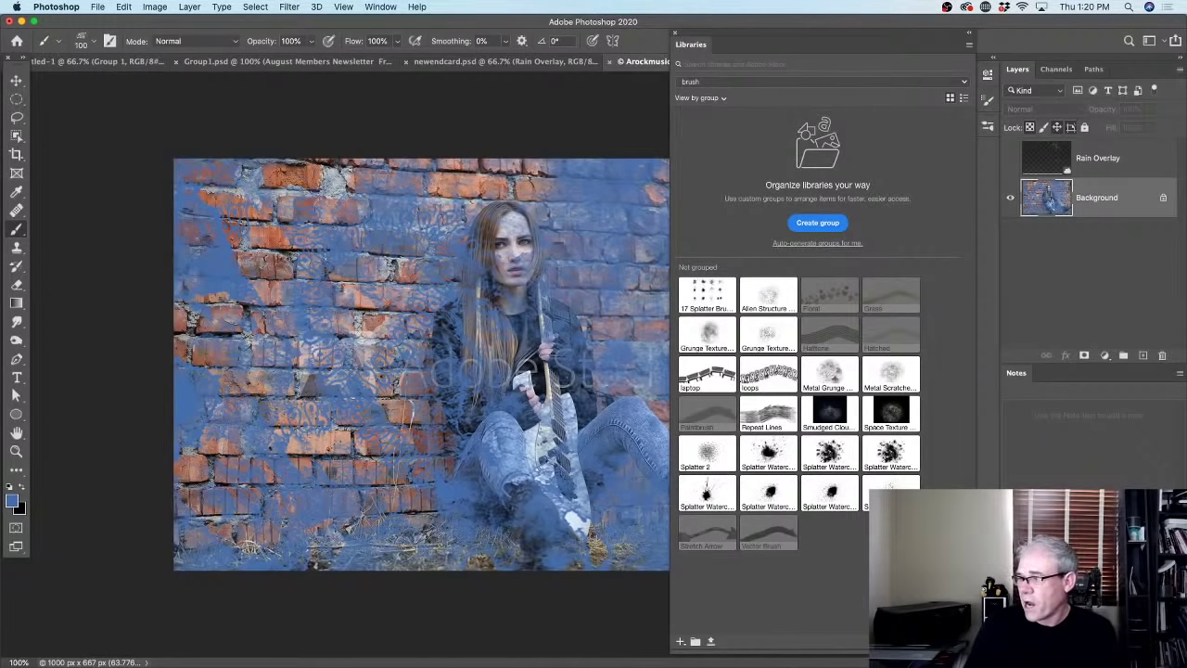
click(675, 33)
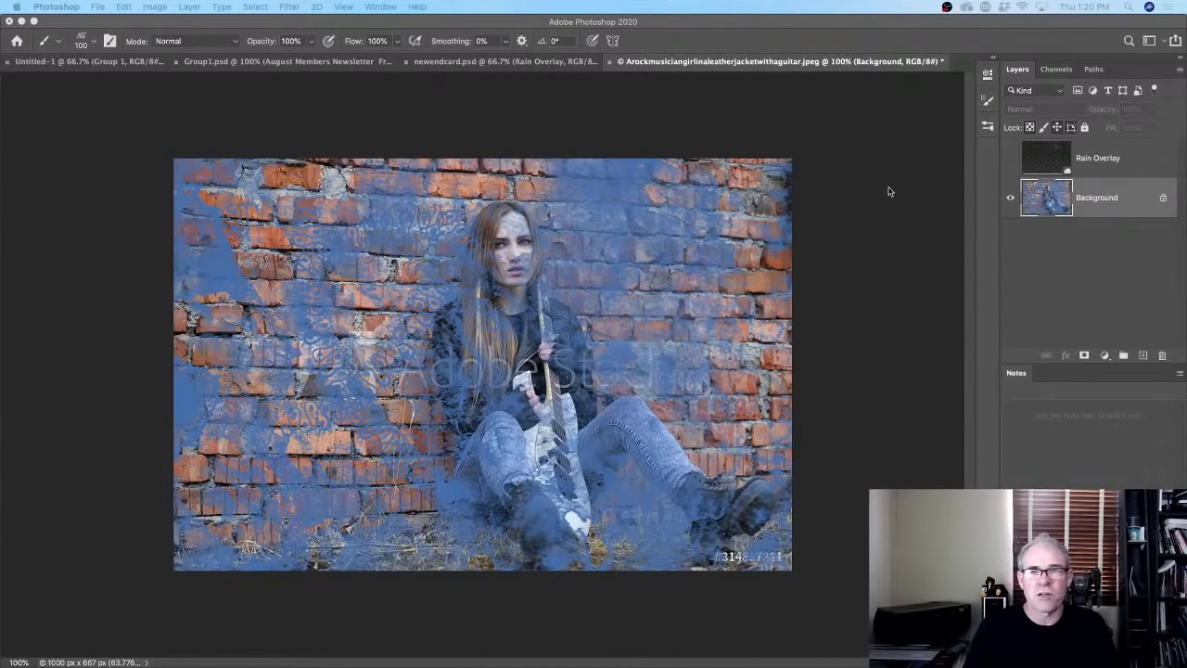
key(Tab)
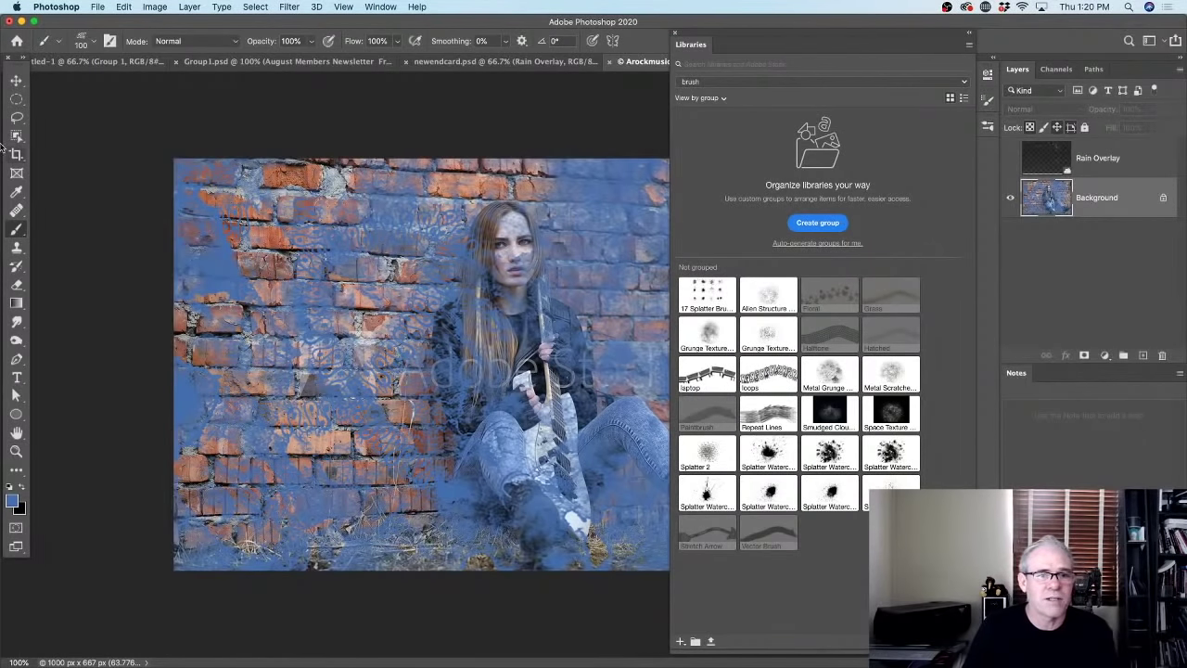
Activate the Move tool and dock the floating toolbar to the edge of the workspace.
click(18, 79)
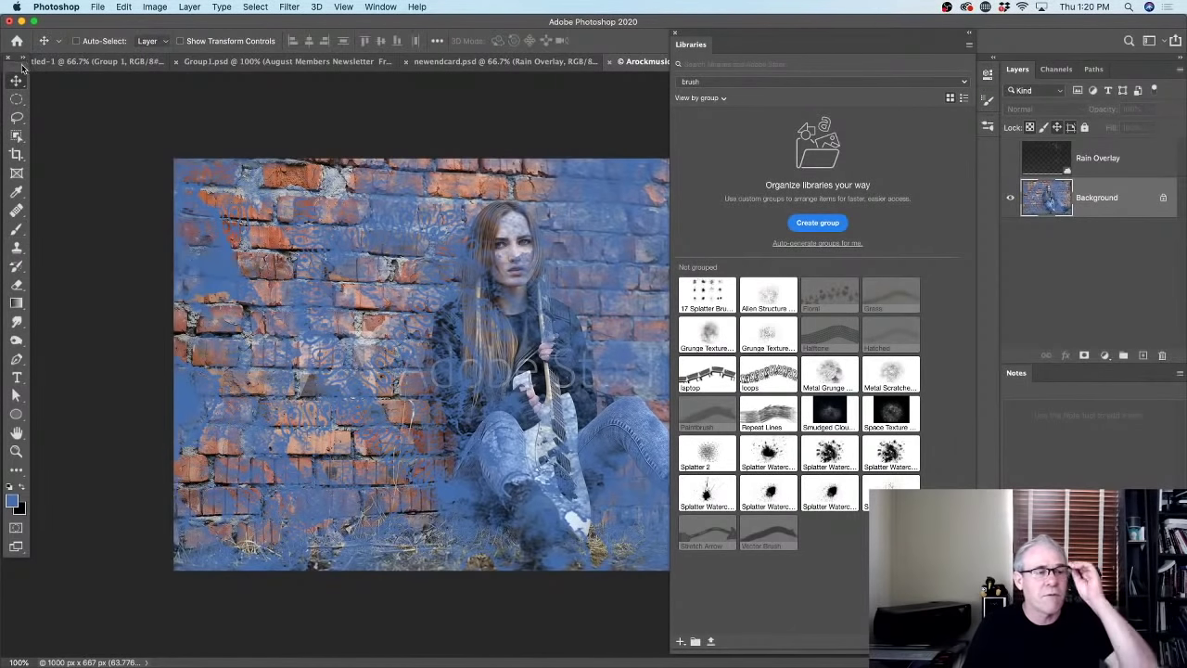
drag(24, 67, 8, 100)
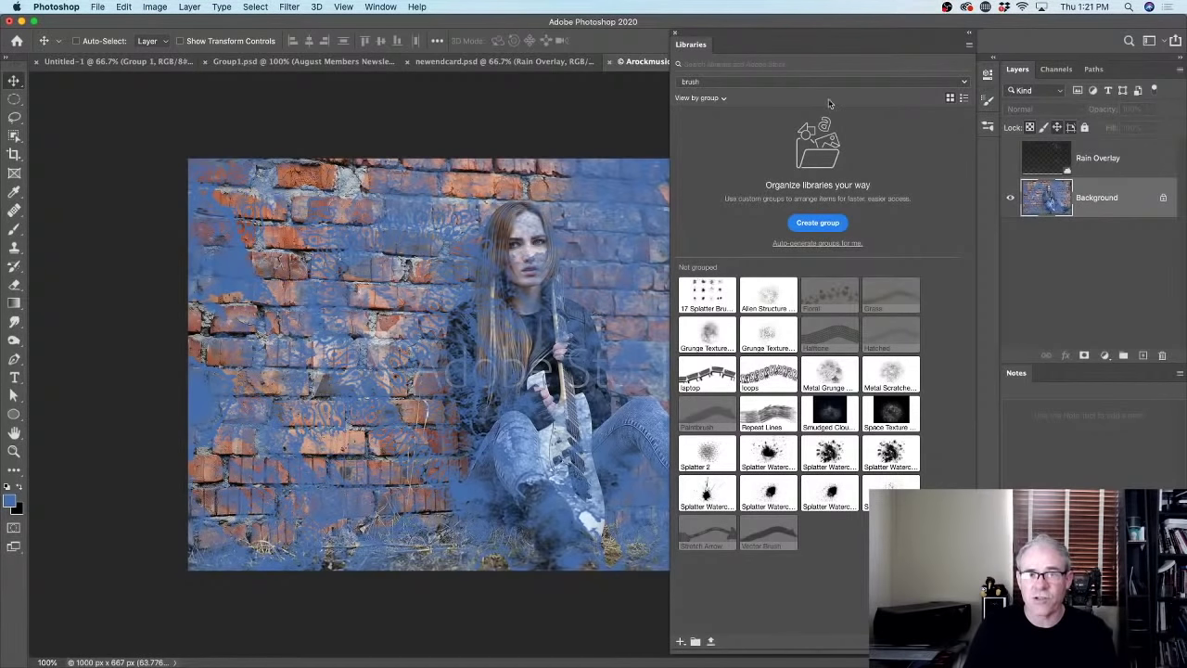
Switch to the templates library and create a new group named PSC in it.
click(782, 81)
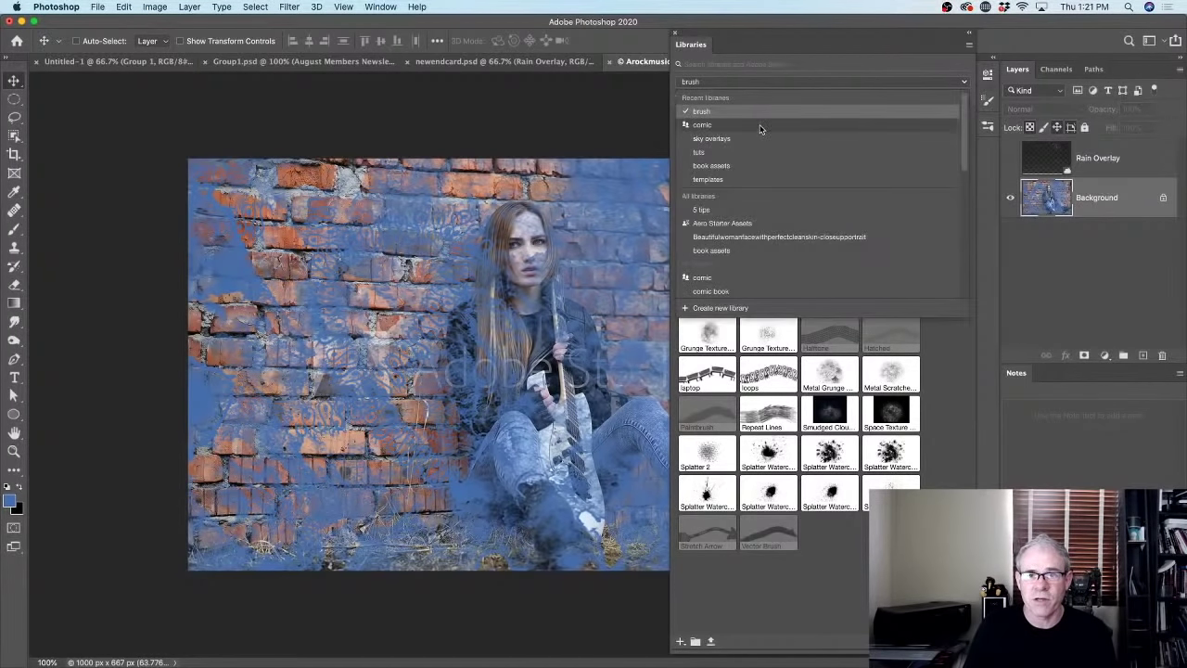
click(782, 179)
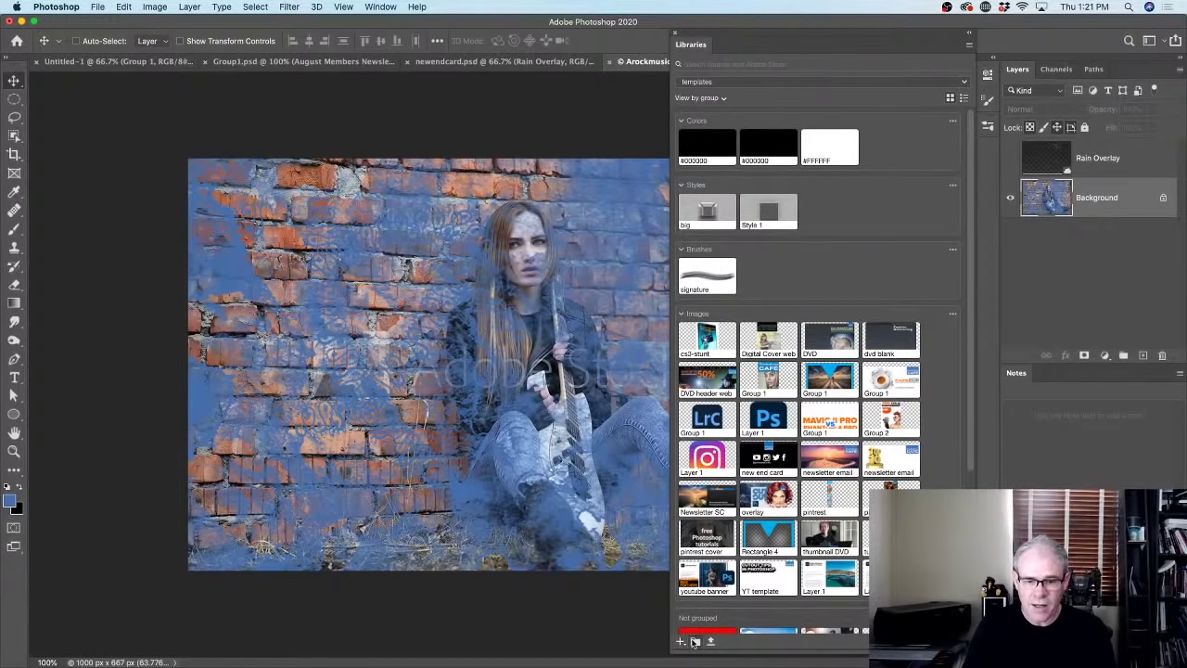
click(695, 641)
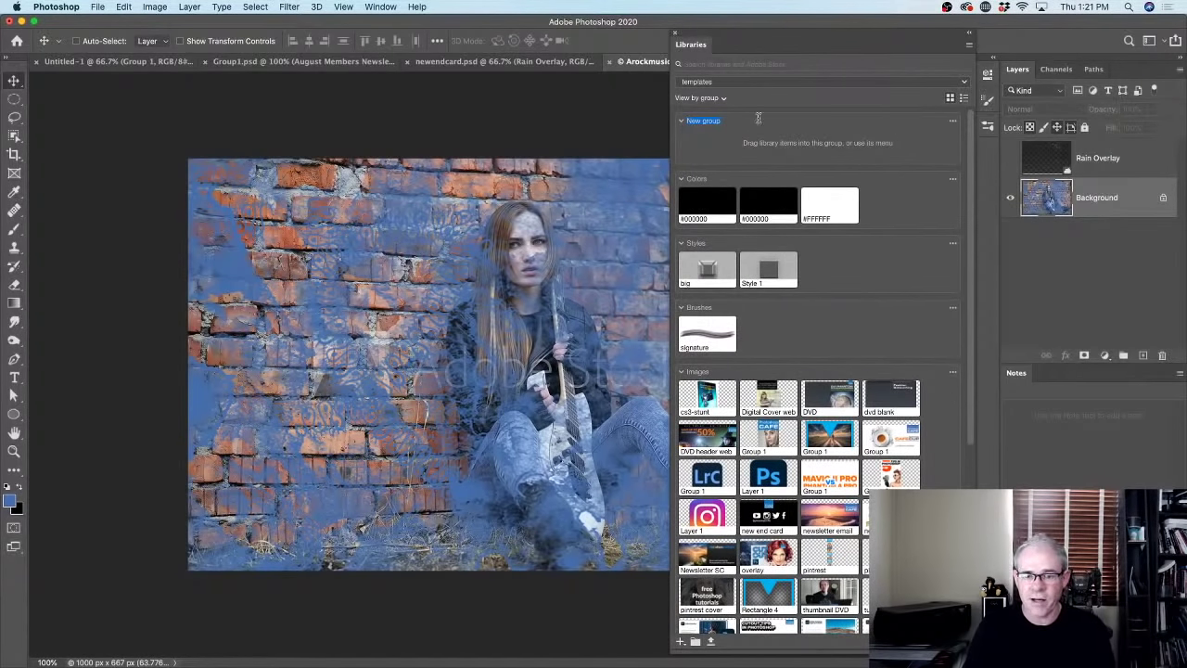
text(PSD)
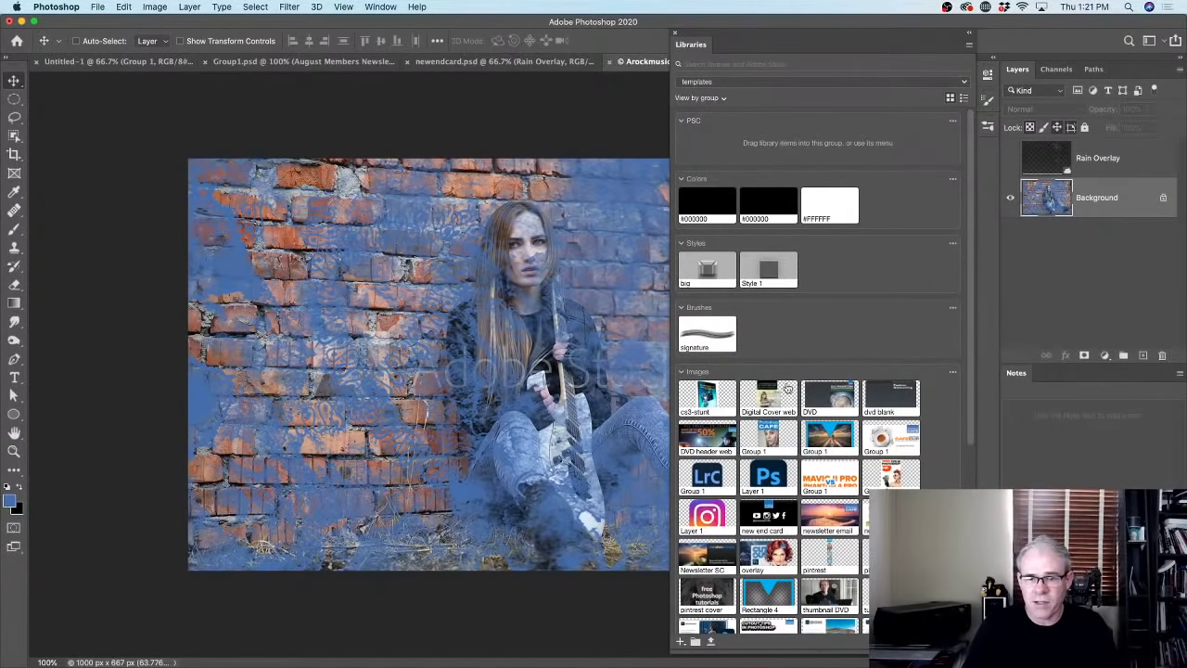
Move the Digital Cover web, cs3-stunt, DVD and dvd blank items from the Images group into the PSC group.
drag(779, 389, 780, 148)
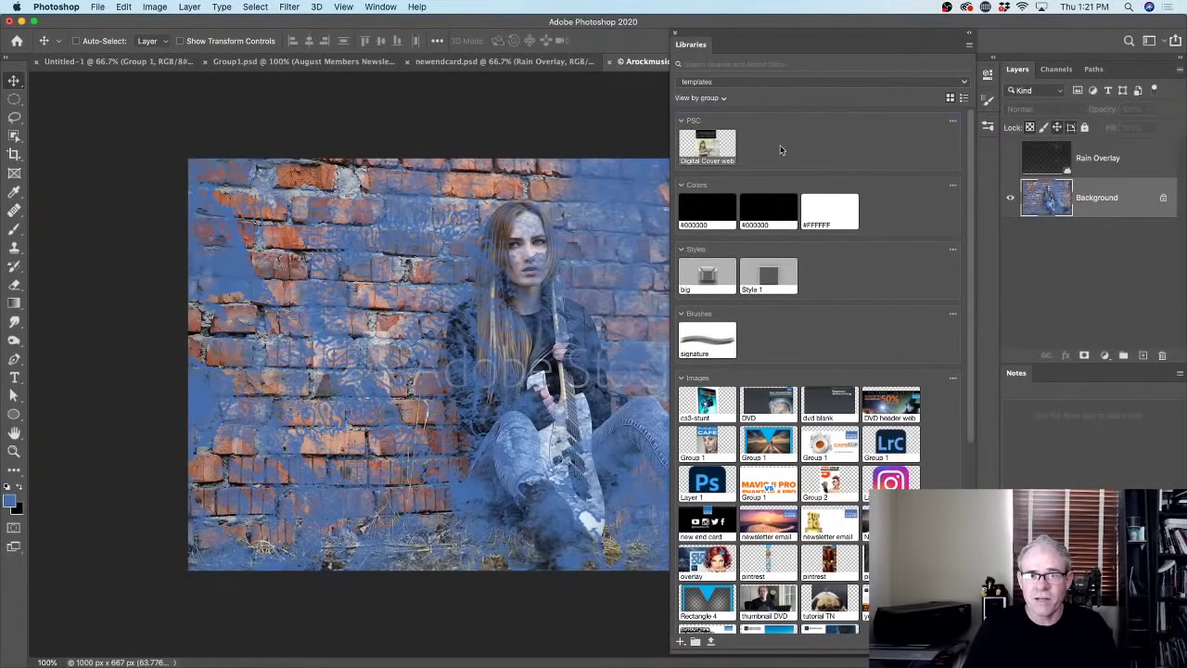
drag(707, 401, 785, 165)
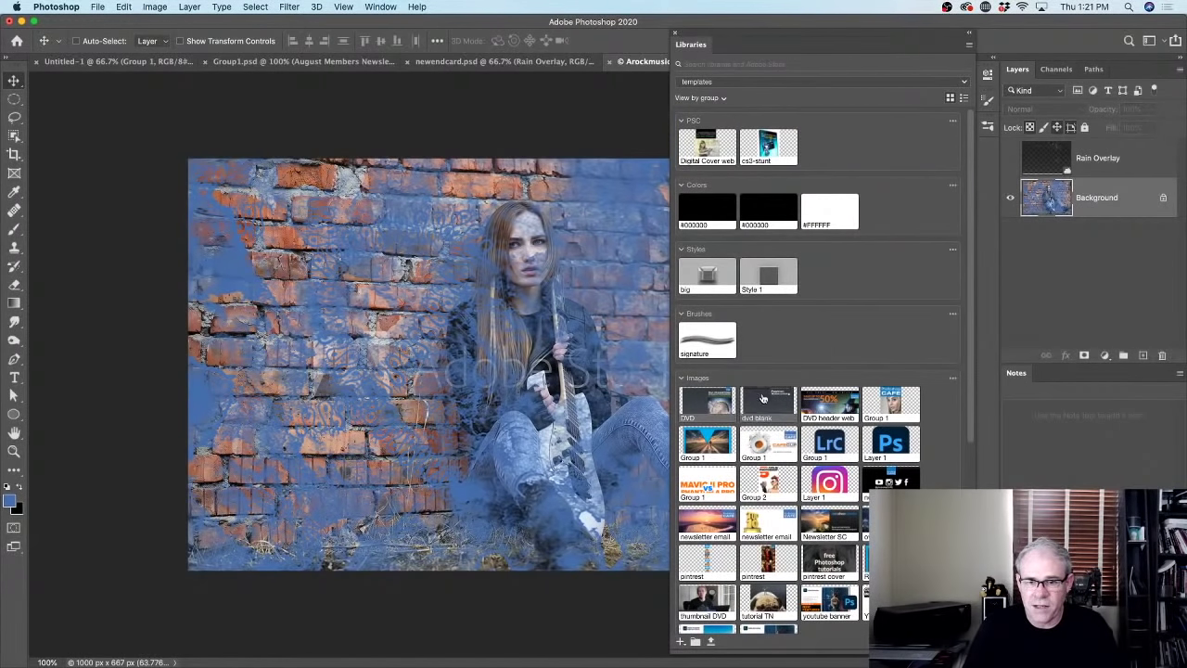
drag(763, 399, 830, 149)
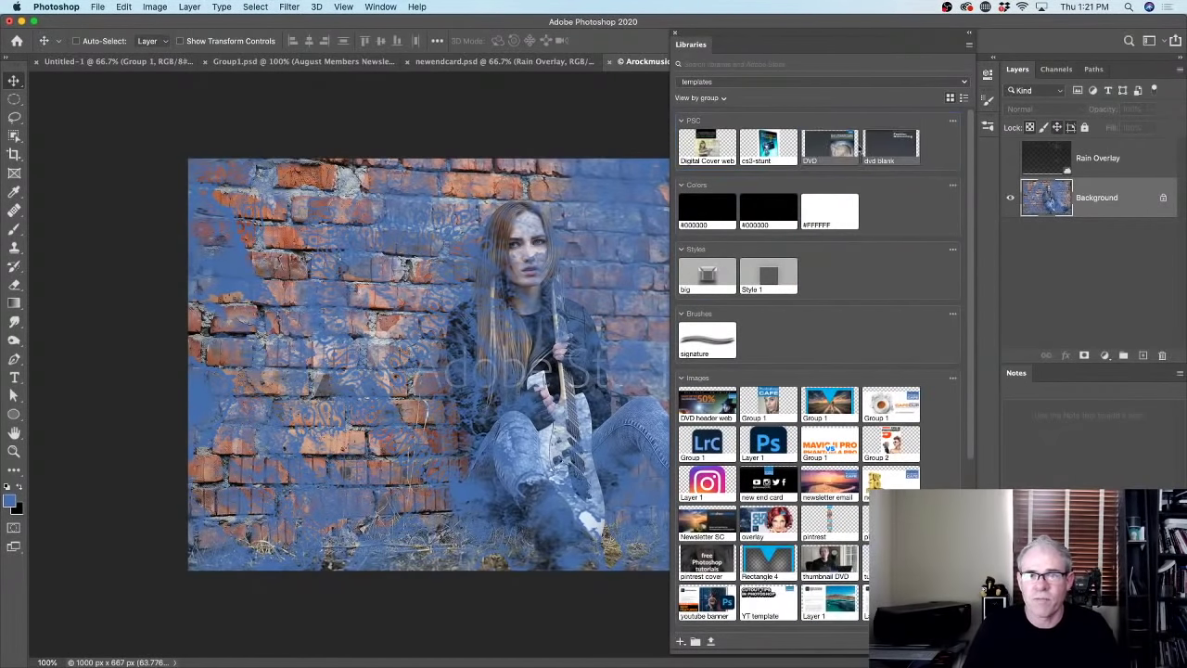
Collapse the Colors, Styles and Brushes groups of the templates library, leaving the PSC group expanded.
click(682, 120)
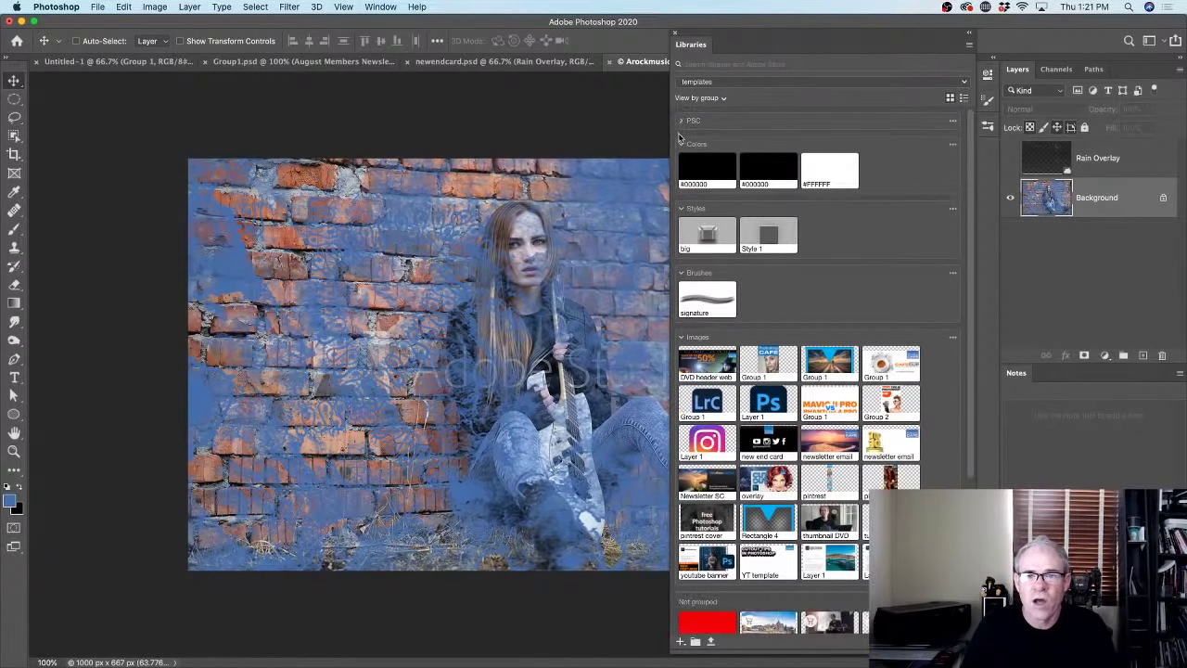
click(682, 143)
click(682, 168)
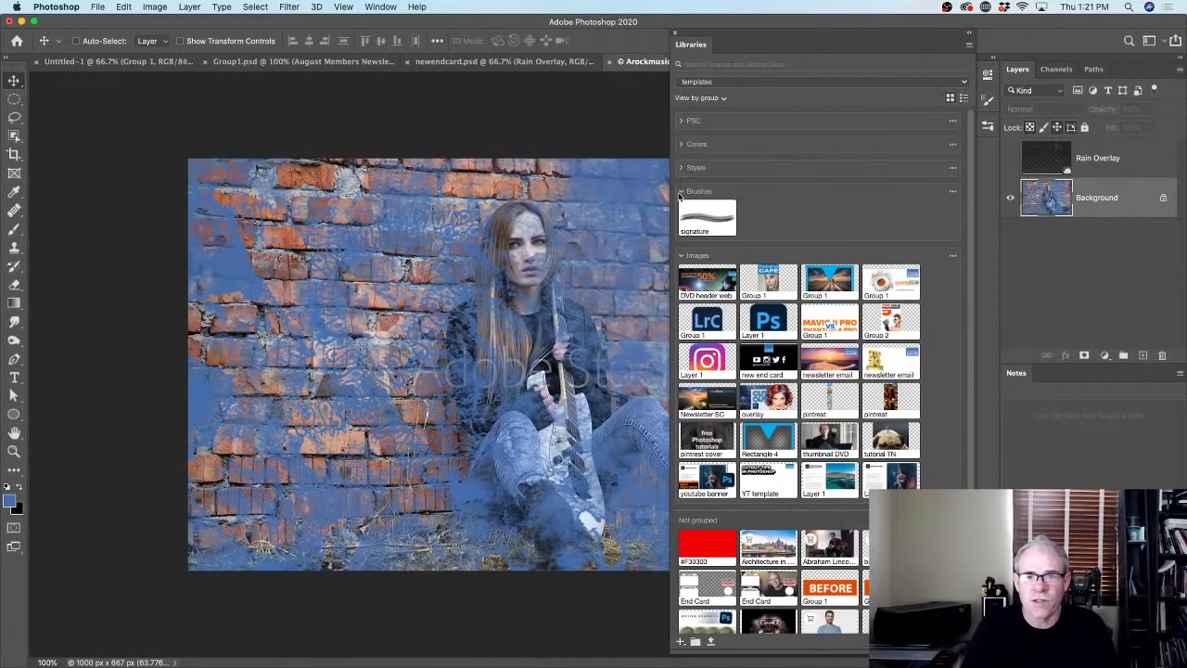
click(681, 191)
click(682, 120)
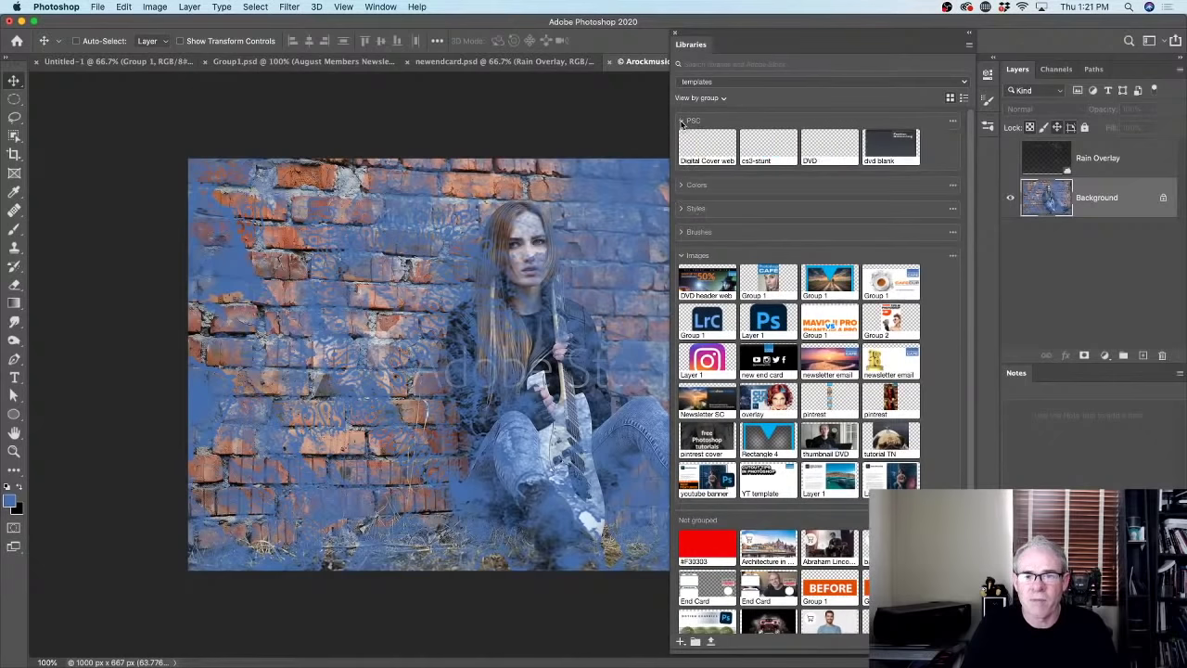
scroll(766, 522, down, 2)
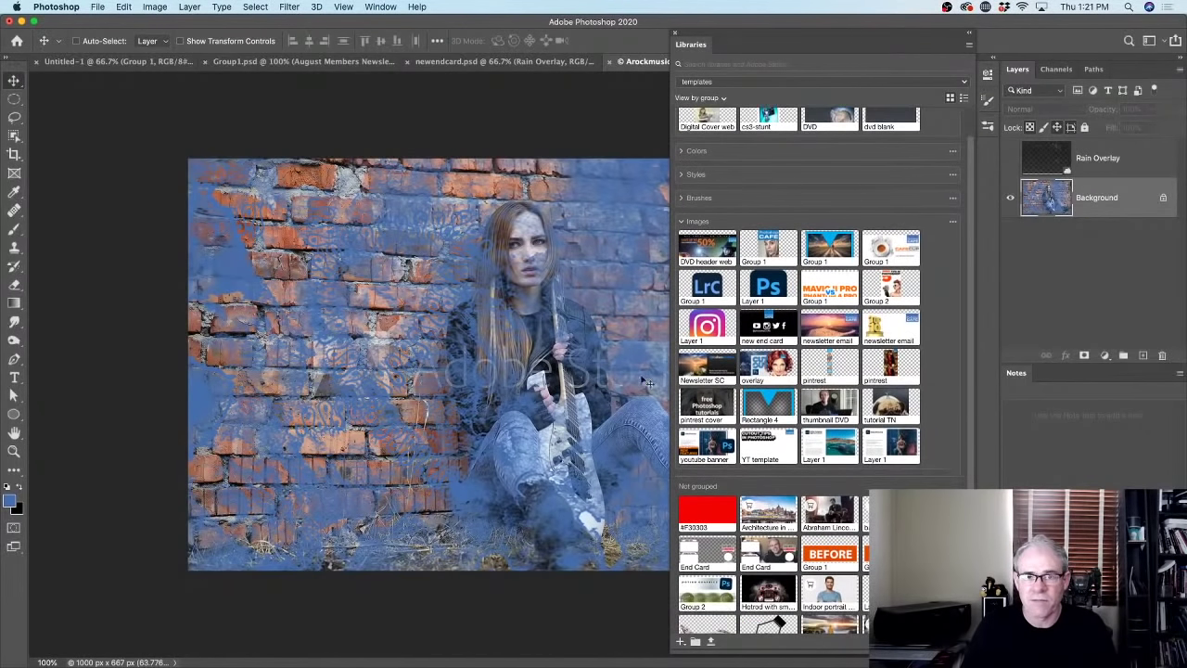
scroll(969, 398, down, 3)
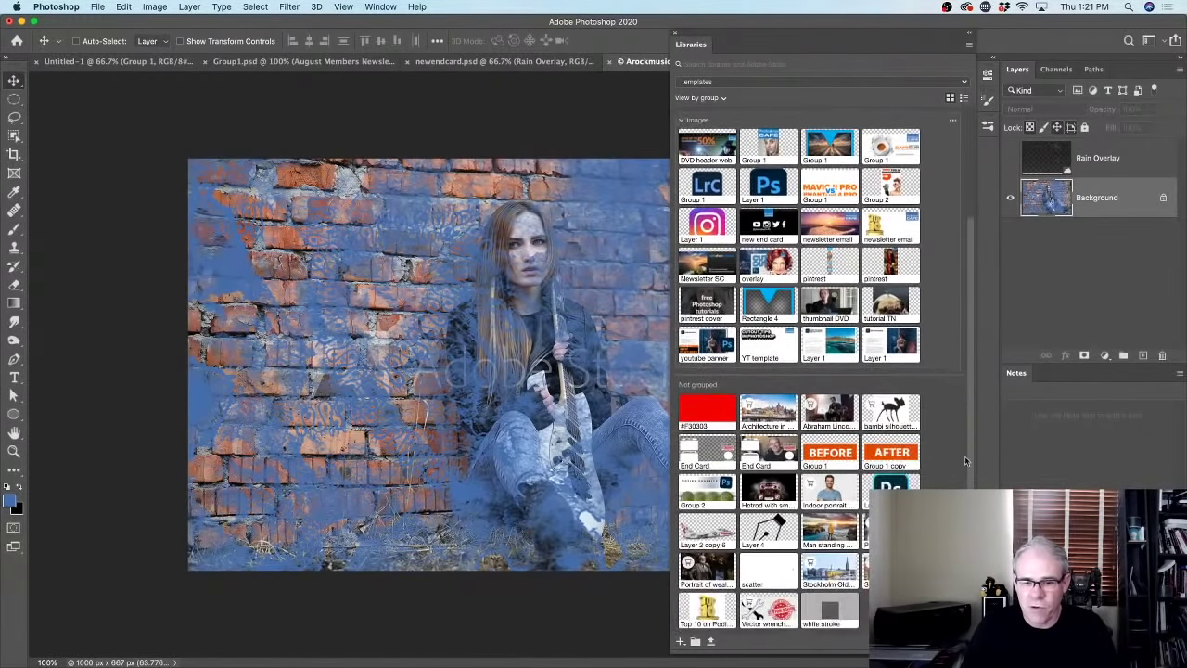
click(682, 642)
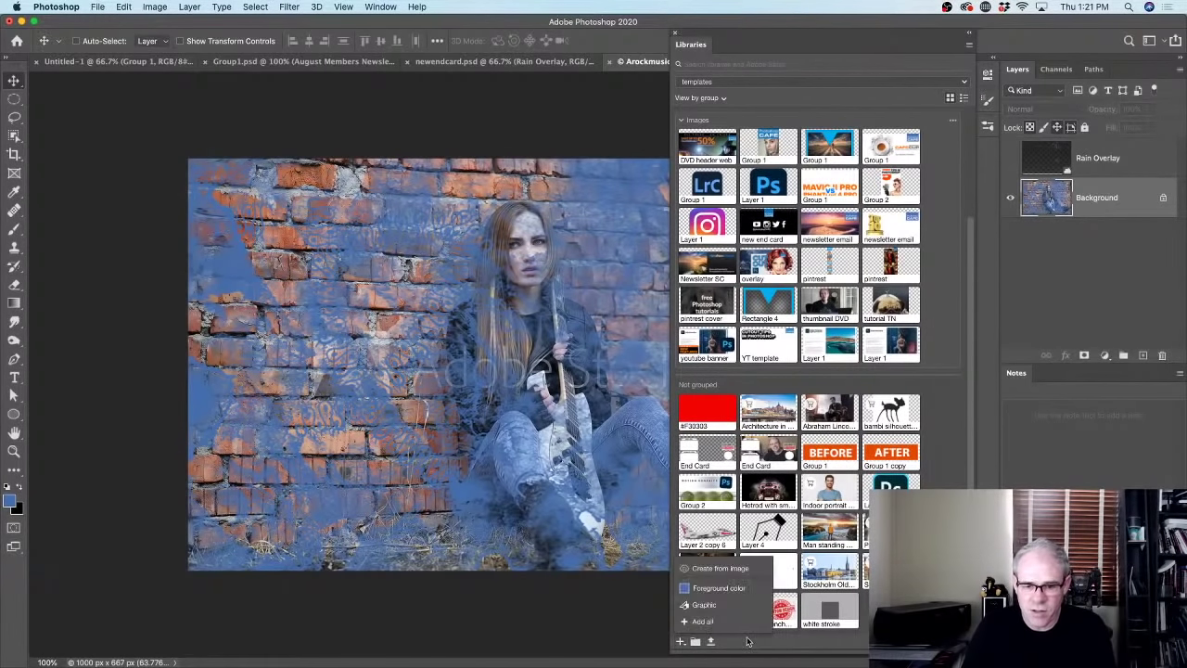
click(681, 642)
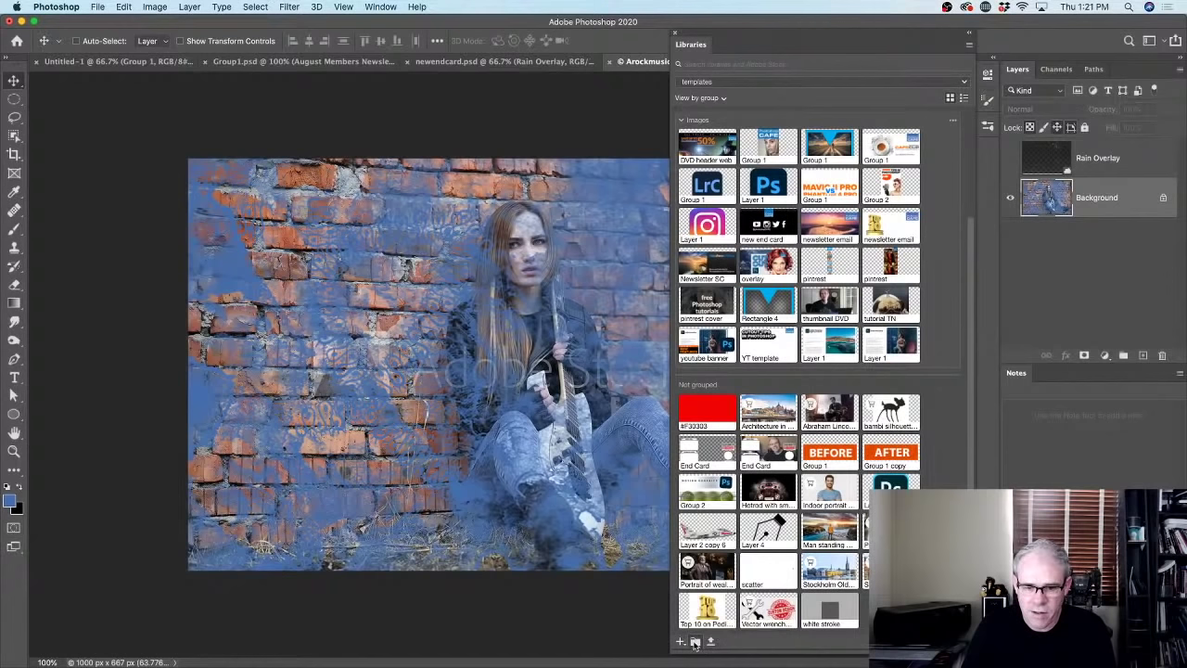
click(967, 51)
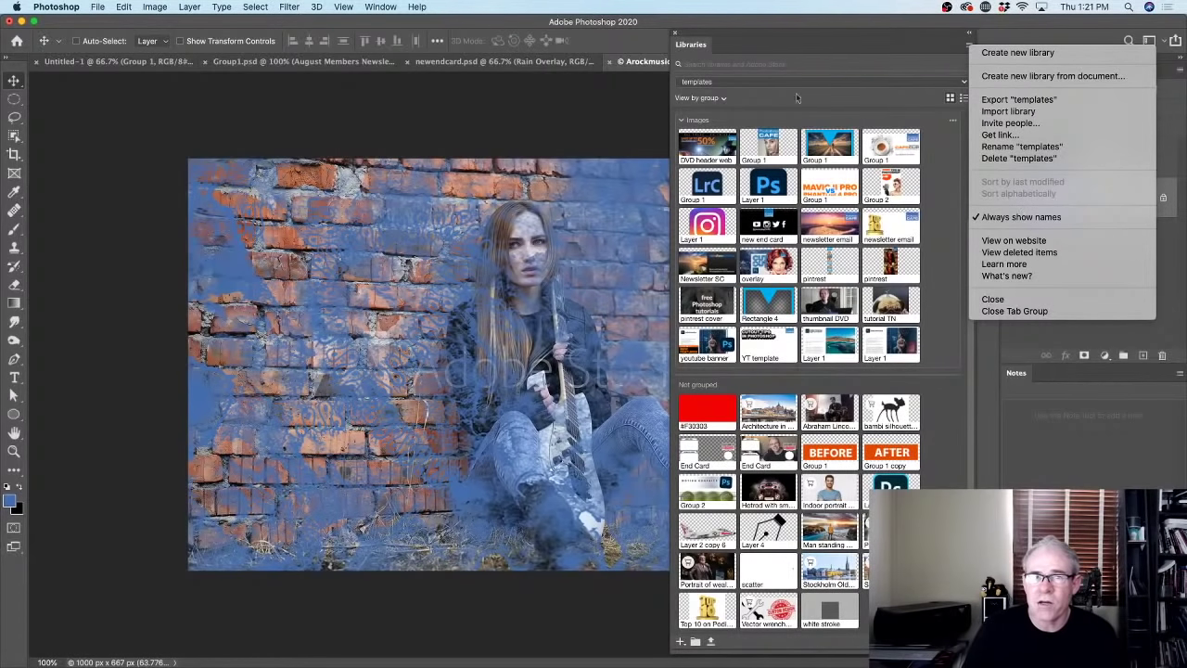
key(Escape)
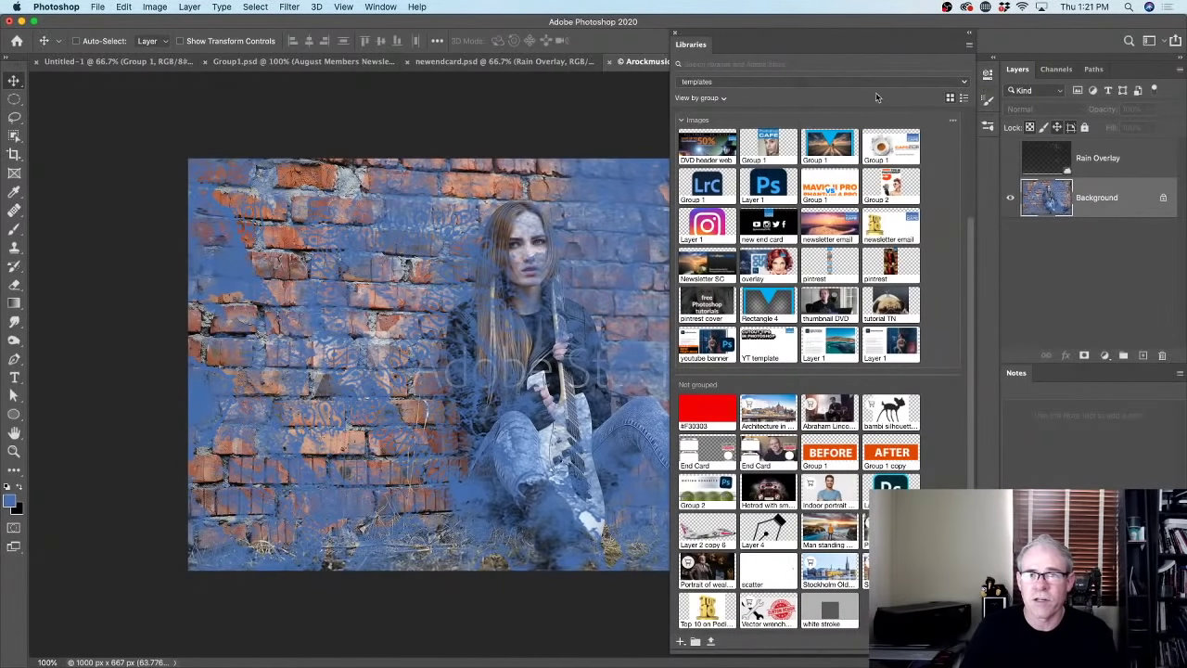
Create a new library named LFL.
click(969, 44)
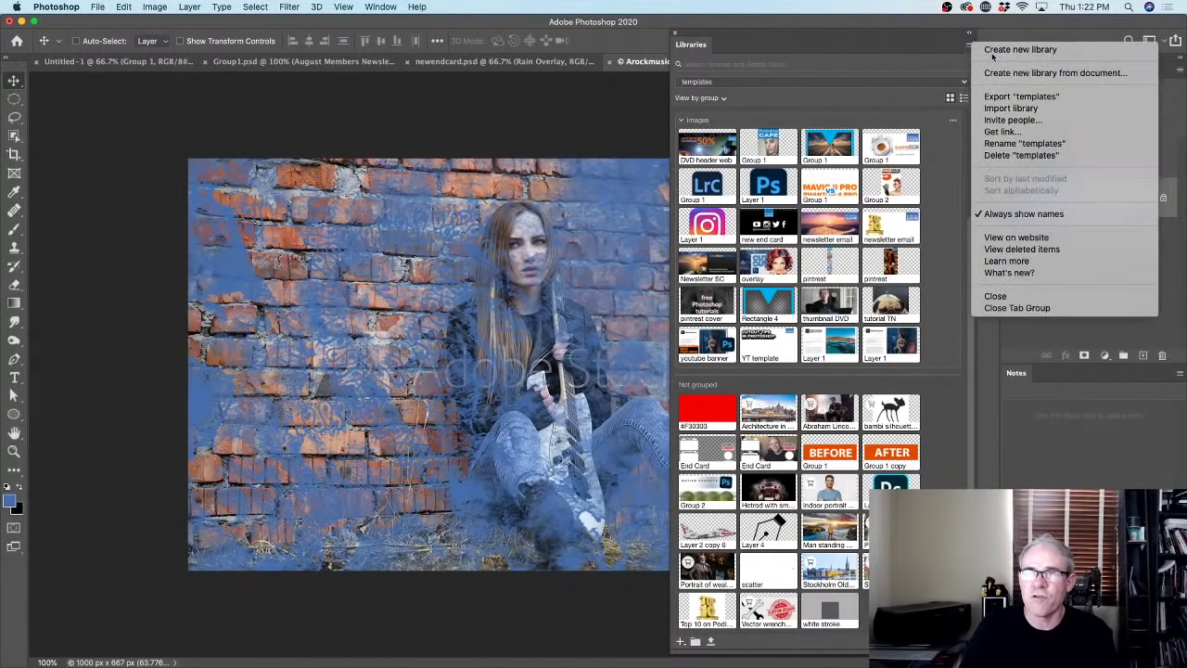
click(990, 50)
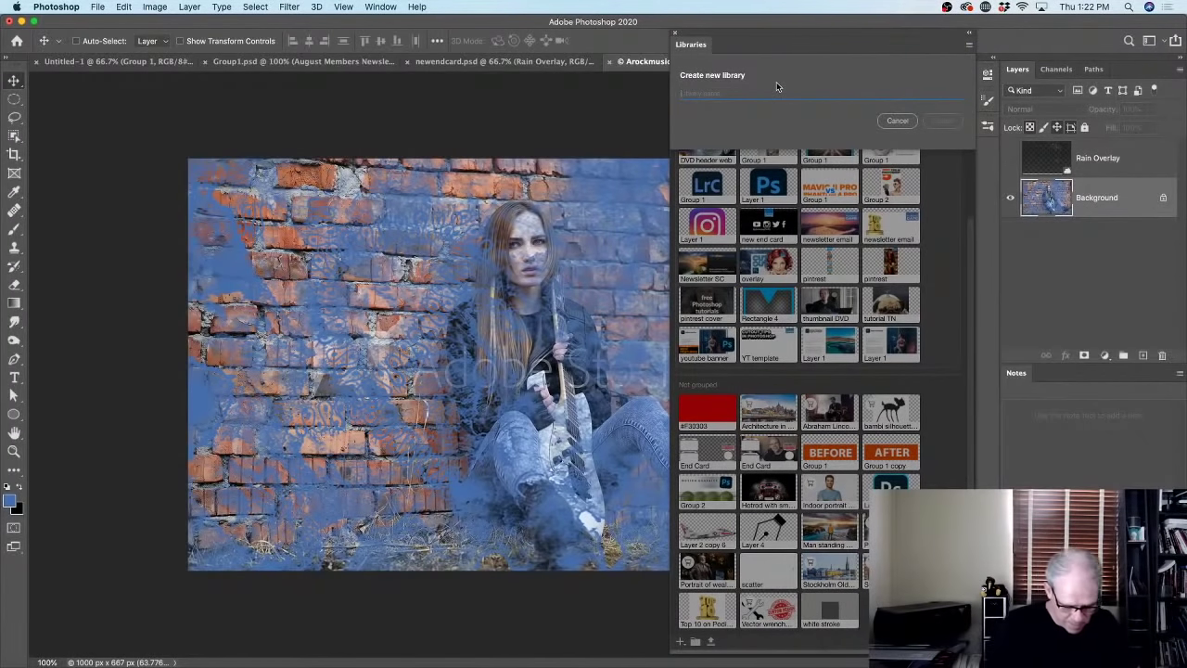
text(LRL)
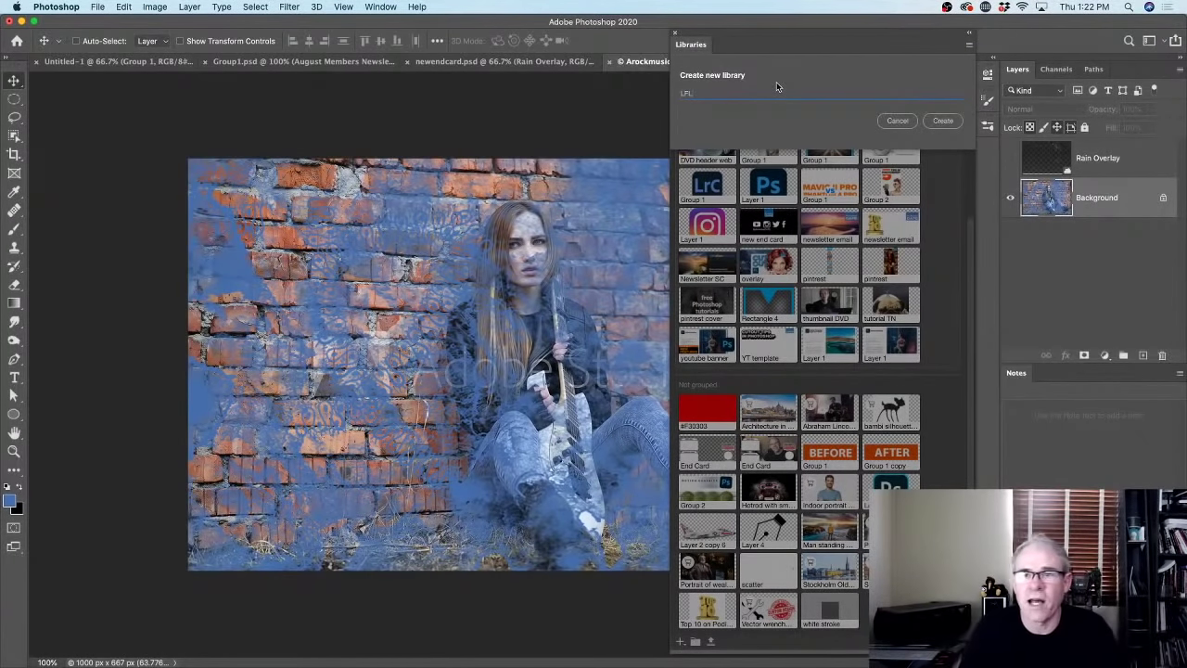
click(953, 125)
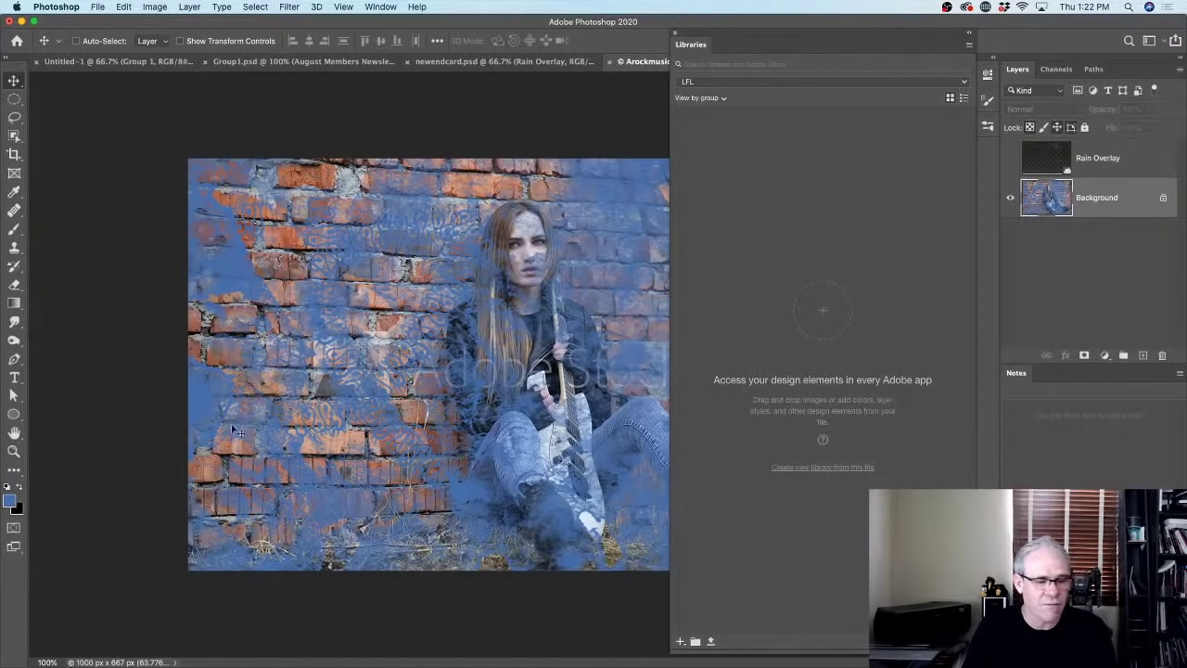
Show the Rain Overlay layer and place the text "My fav font" on the brick wall in the upper left of the photo.
click(1011, 157)
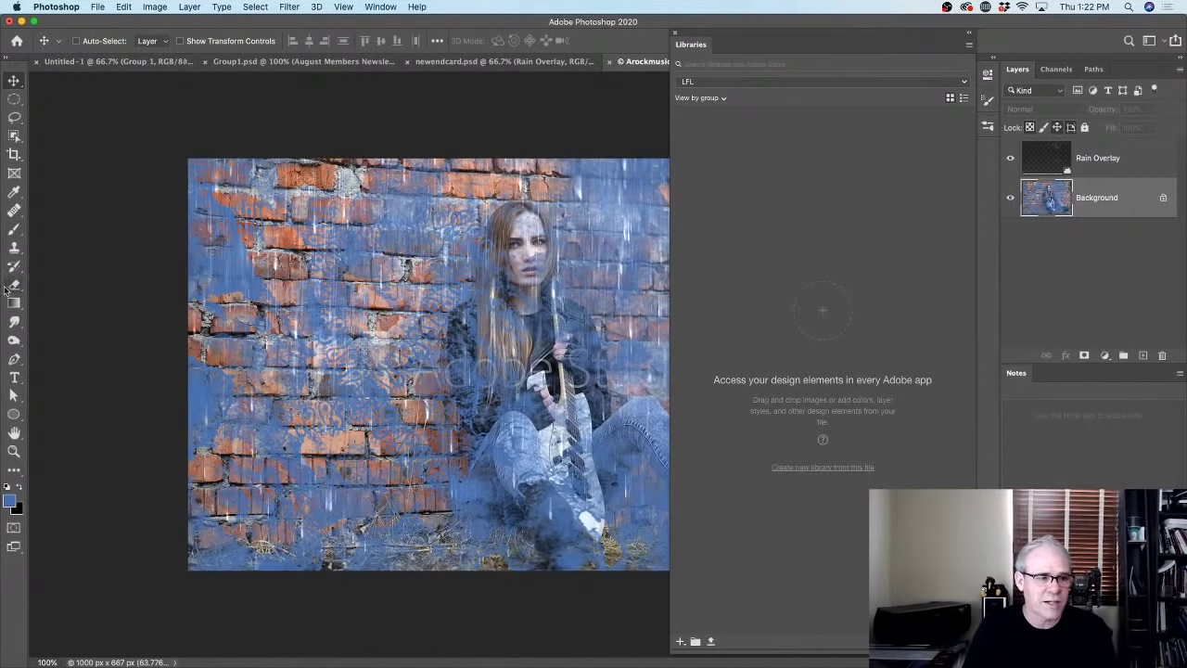
click(14, 379)
click(216, 250)
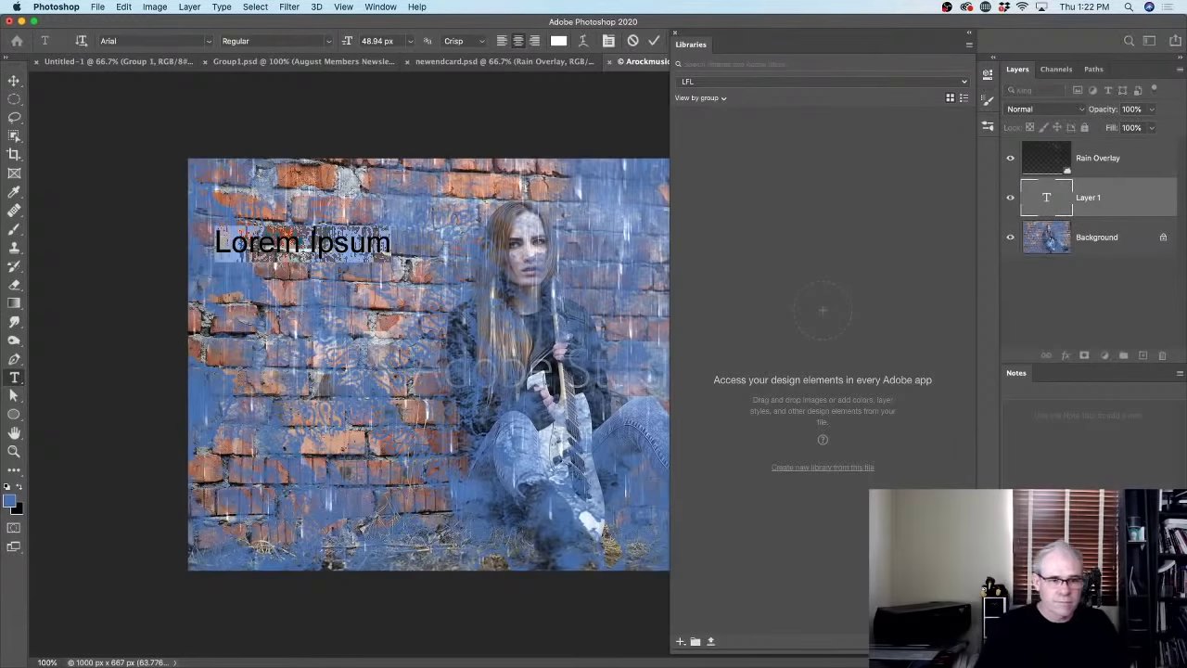
text(My)
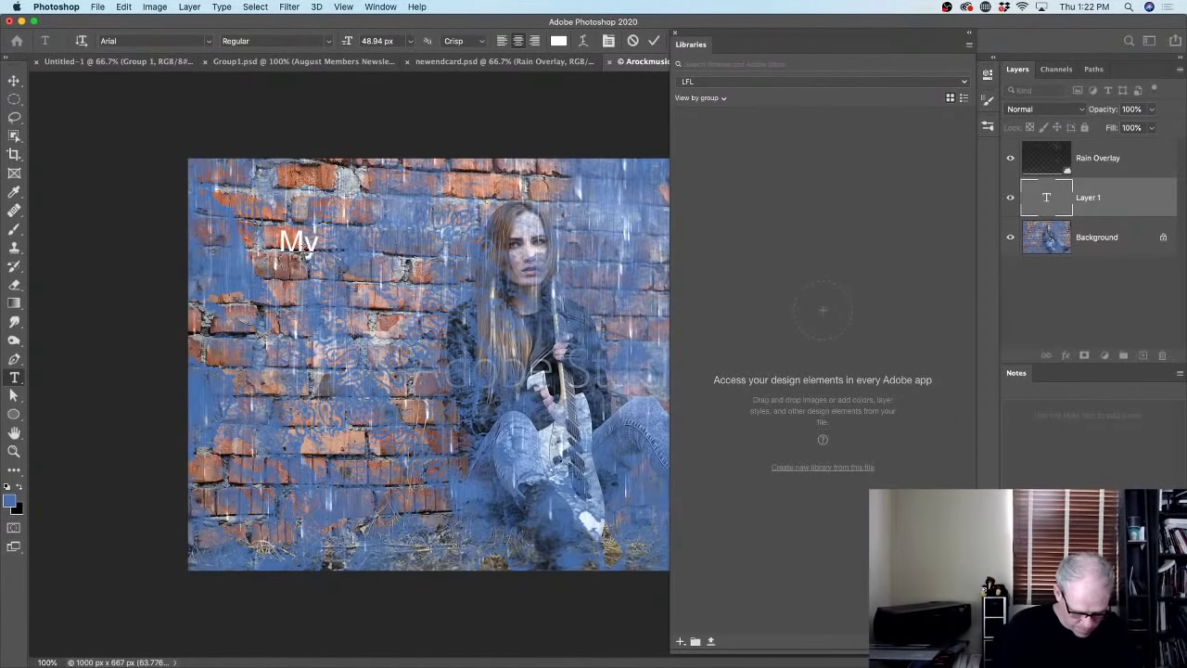
text( fav font)
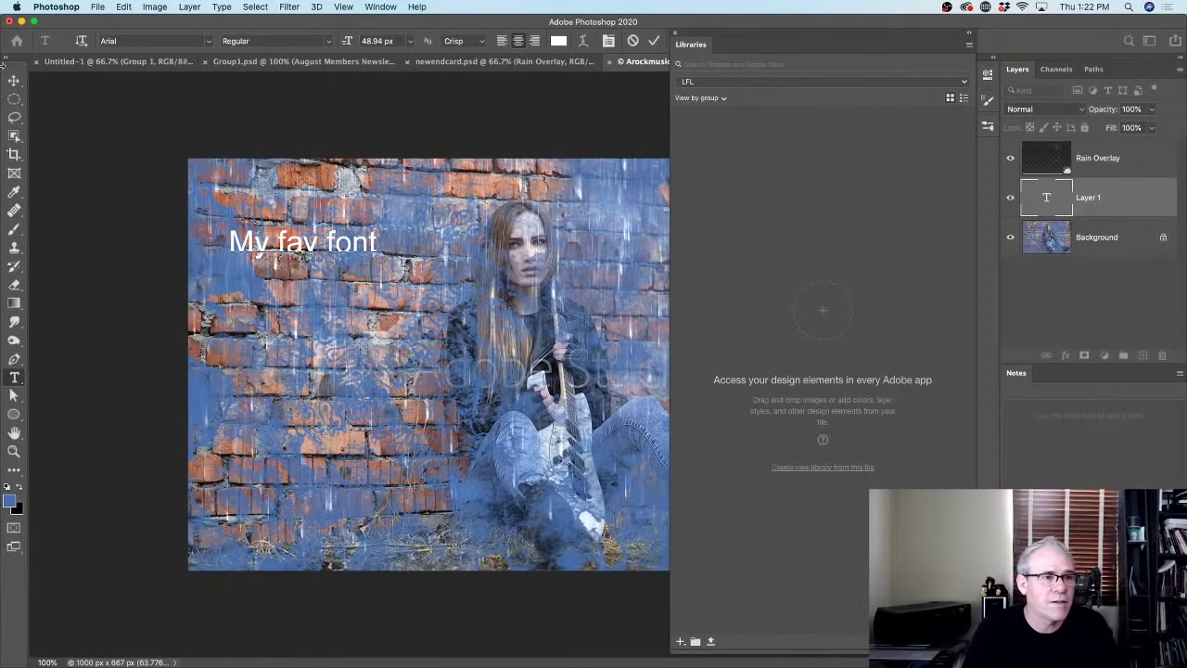
click(14, 81)
drag(369, 219, 357, 194)
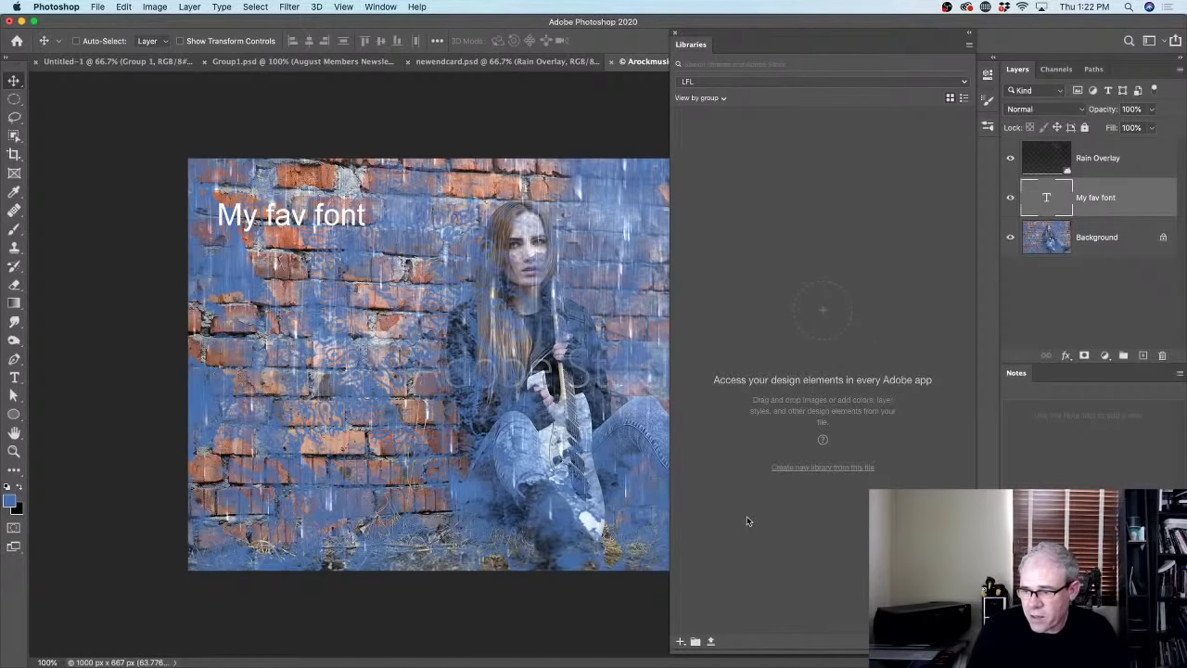
Add all available elements of the text layer to the LFL library: text color, foreground color, character style and graphic.
click(711, 642)
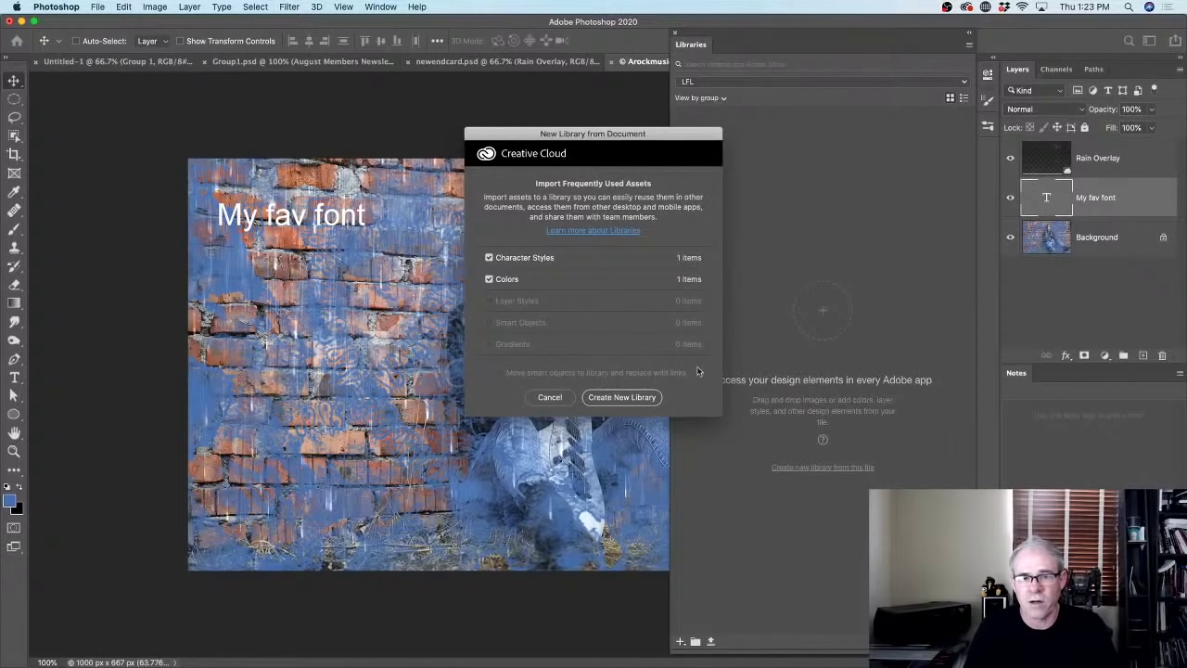
click(550, 396)
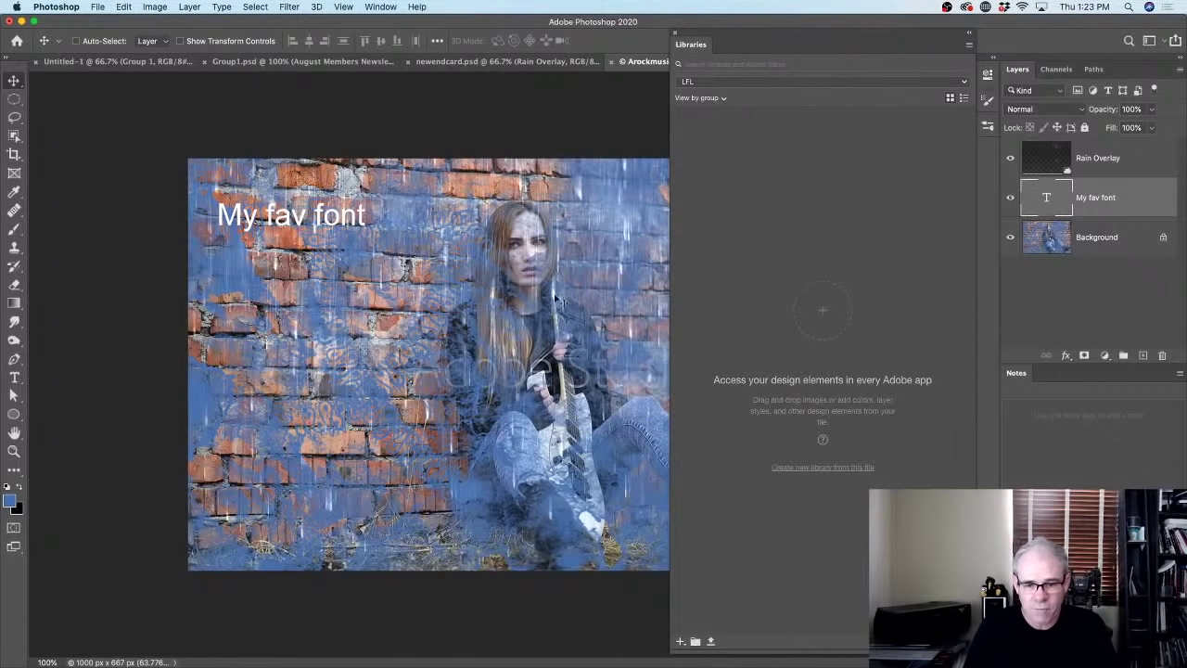
click(679, 641)
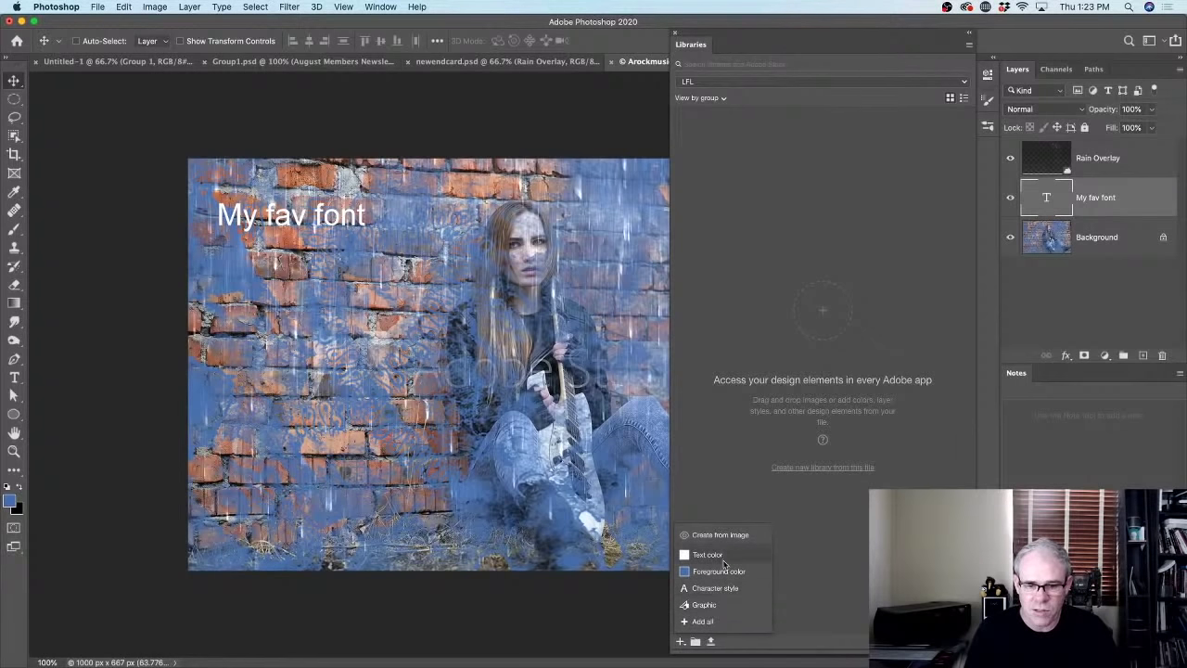
click(711, 620)
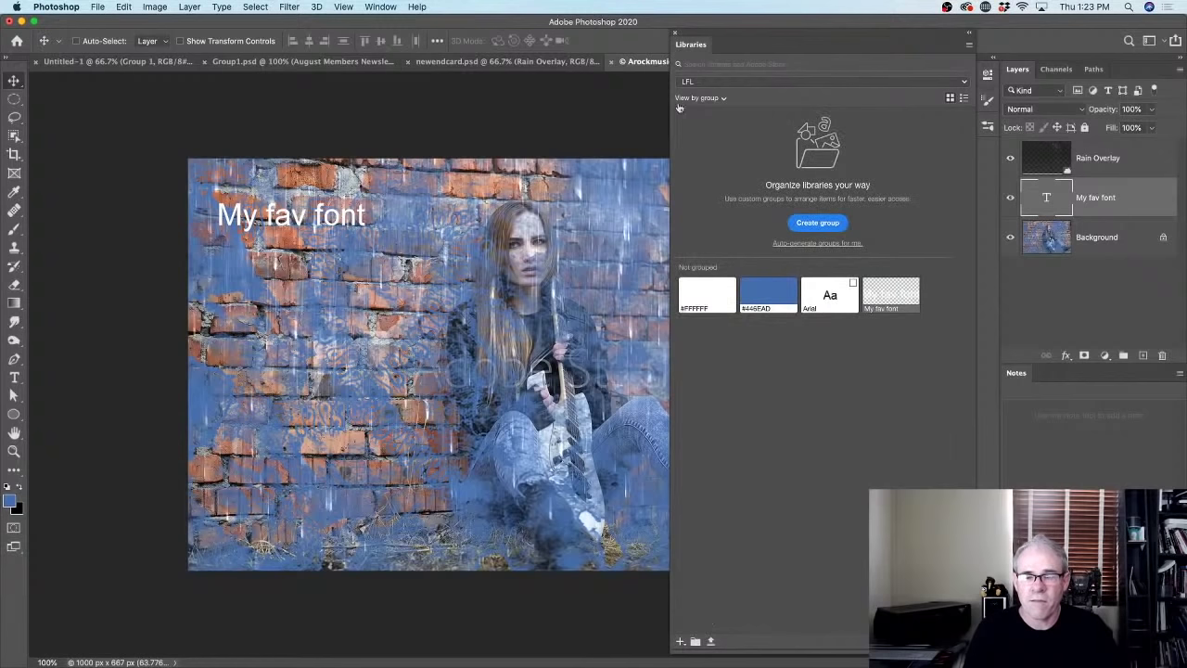
Color the text with the library's blue swatch #446EAD and add the recolored text to the LFL library as a graphic.
click(696, 303)
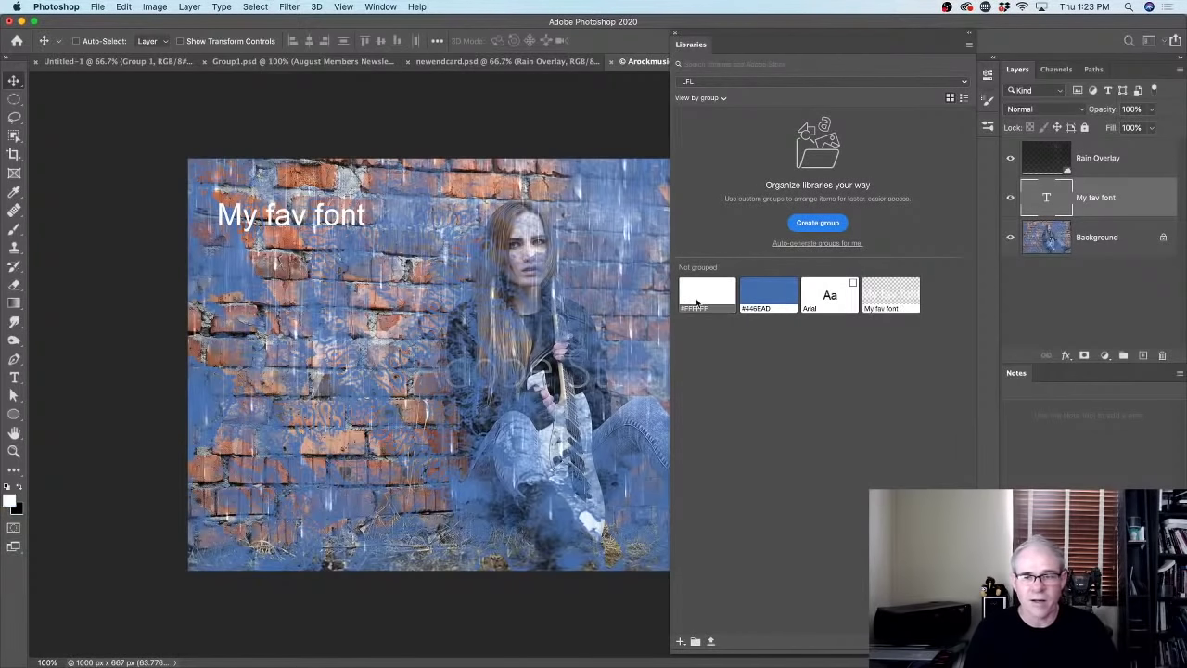
click(773, 289)
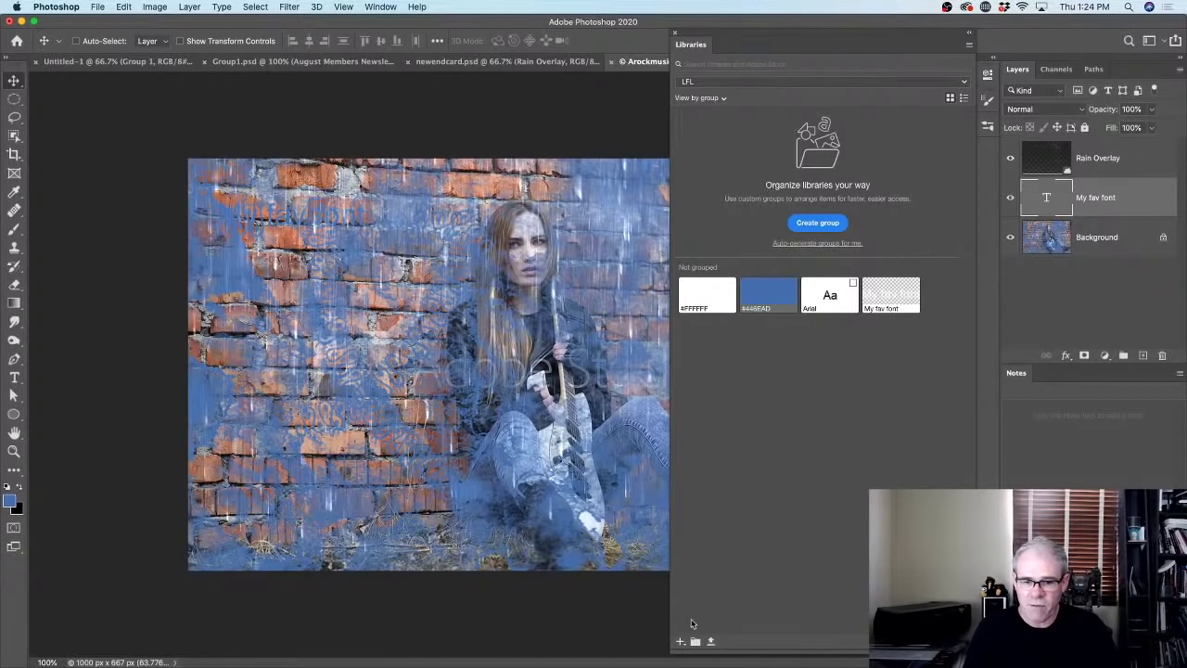
click(681, 641)
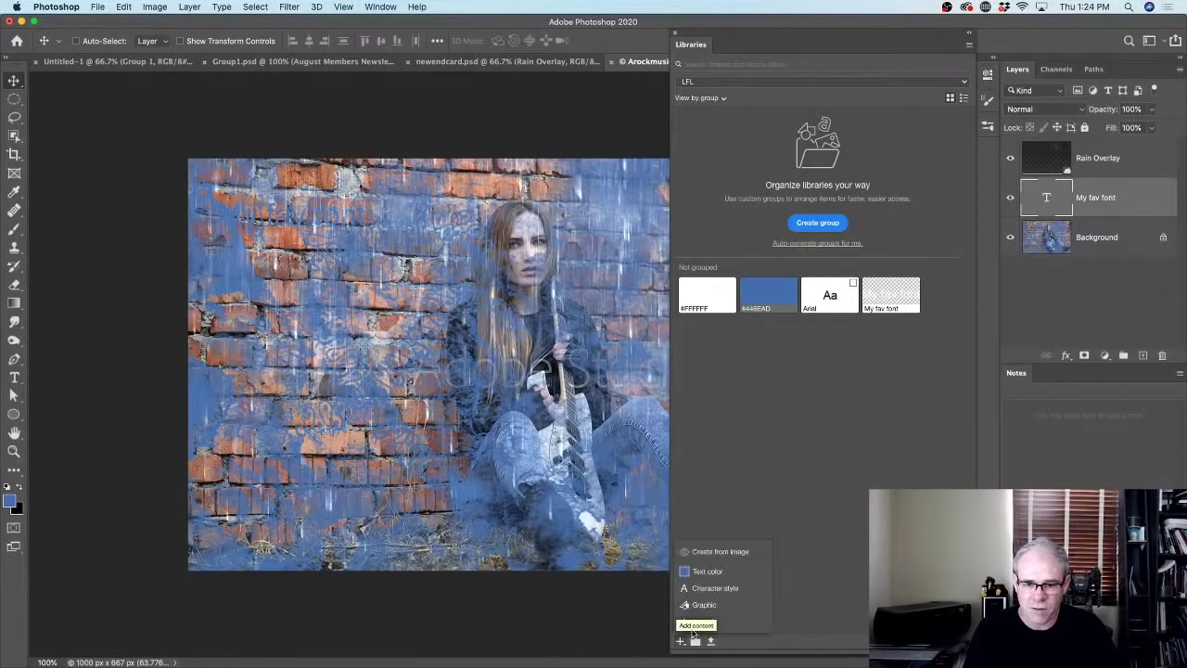
click(704, 604)
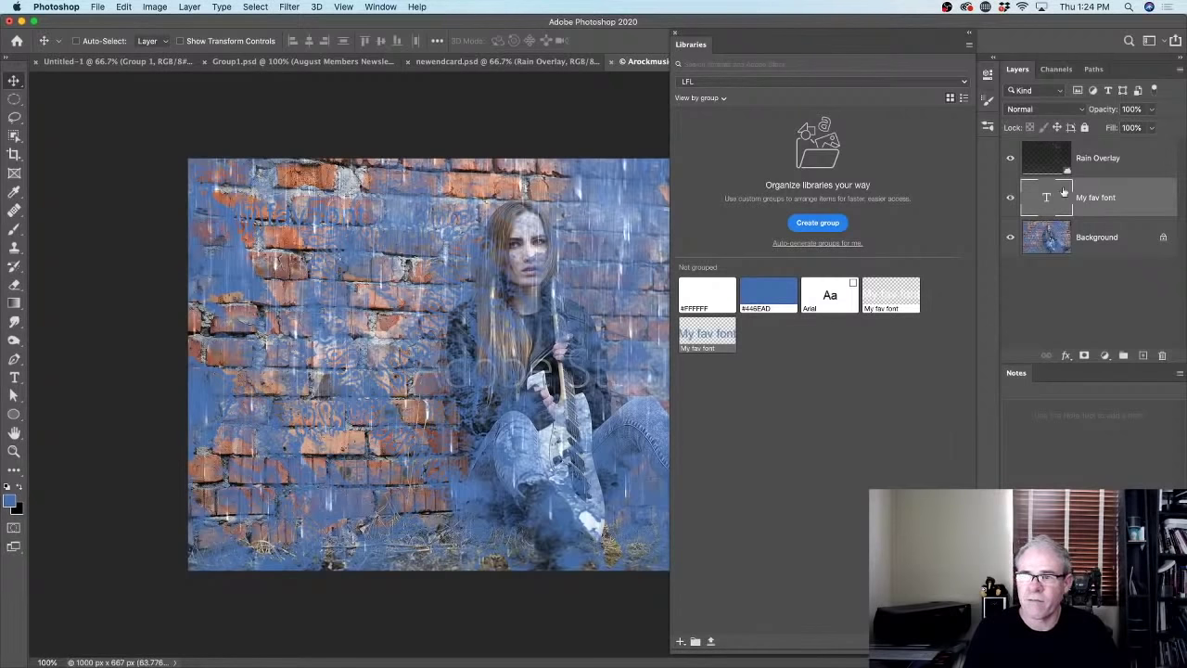
Try to add the Rain Overlay layer to the LFL library and to convert it to a smart object.
click(1102, 156)
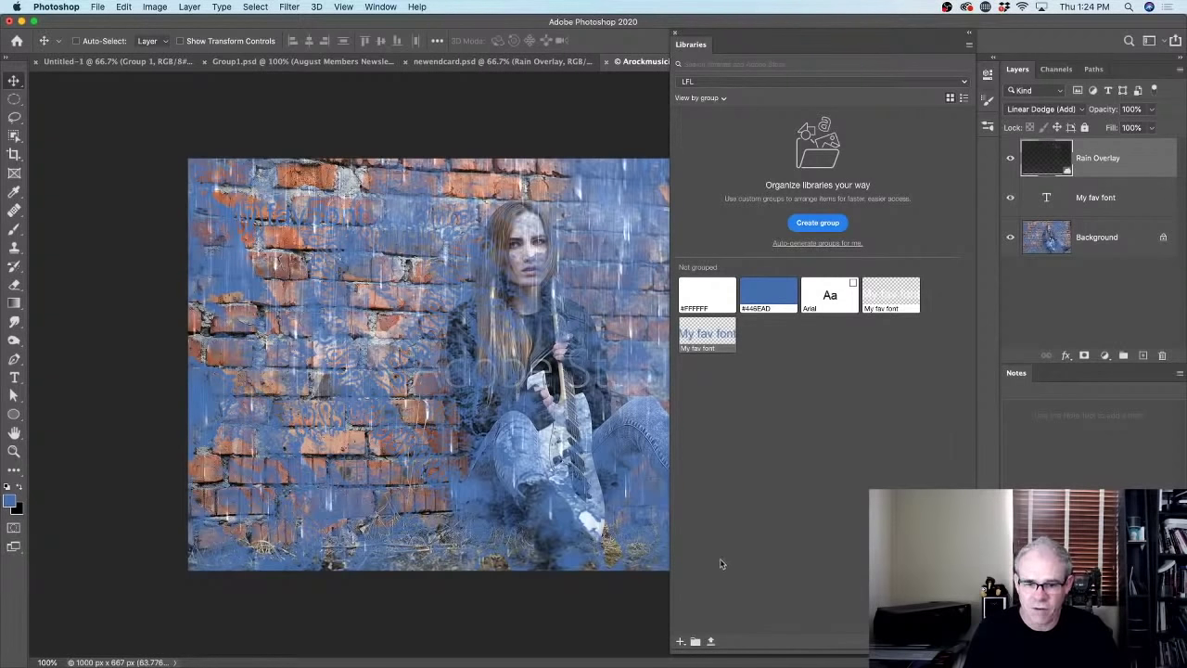
click(680, 640)
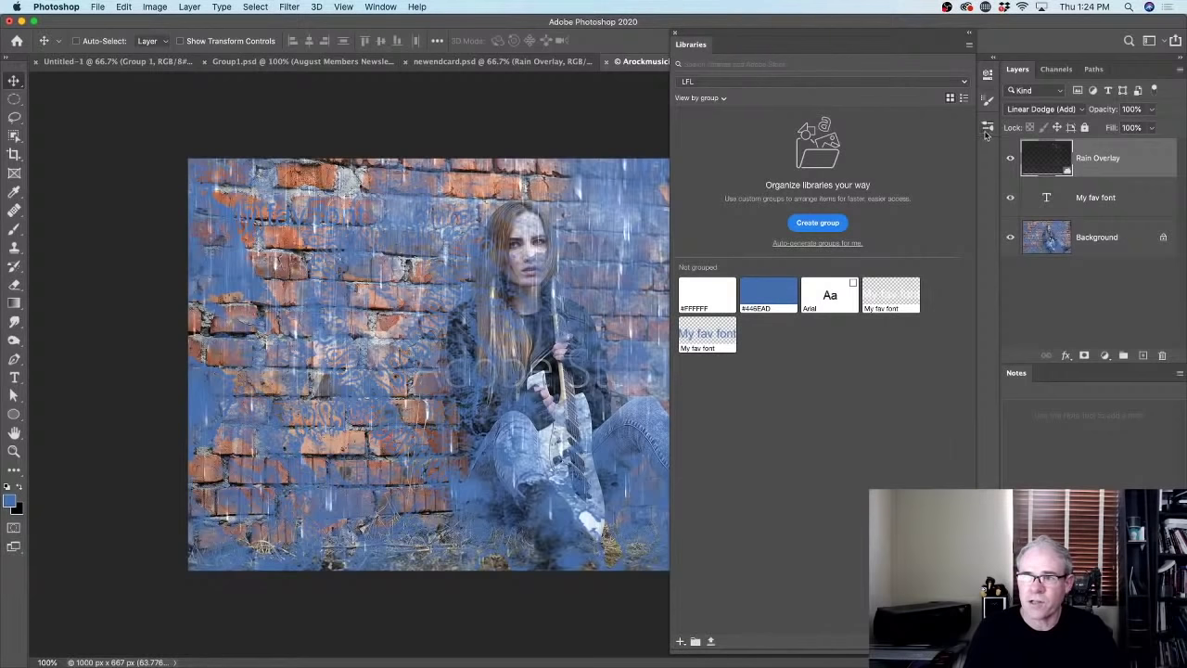
drag(1043, 156, 781, 383)
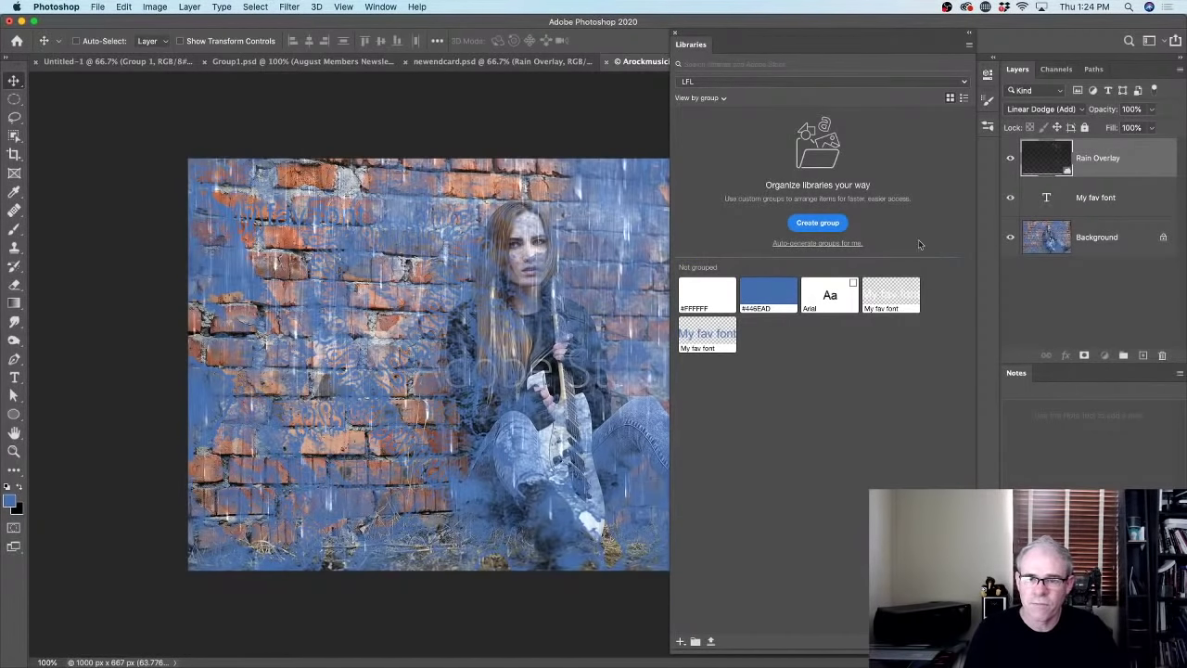
drag(1039, 160, 782, 414)
drag(1045, 163, 840, 387)
right_click(1106, 156)
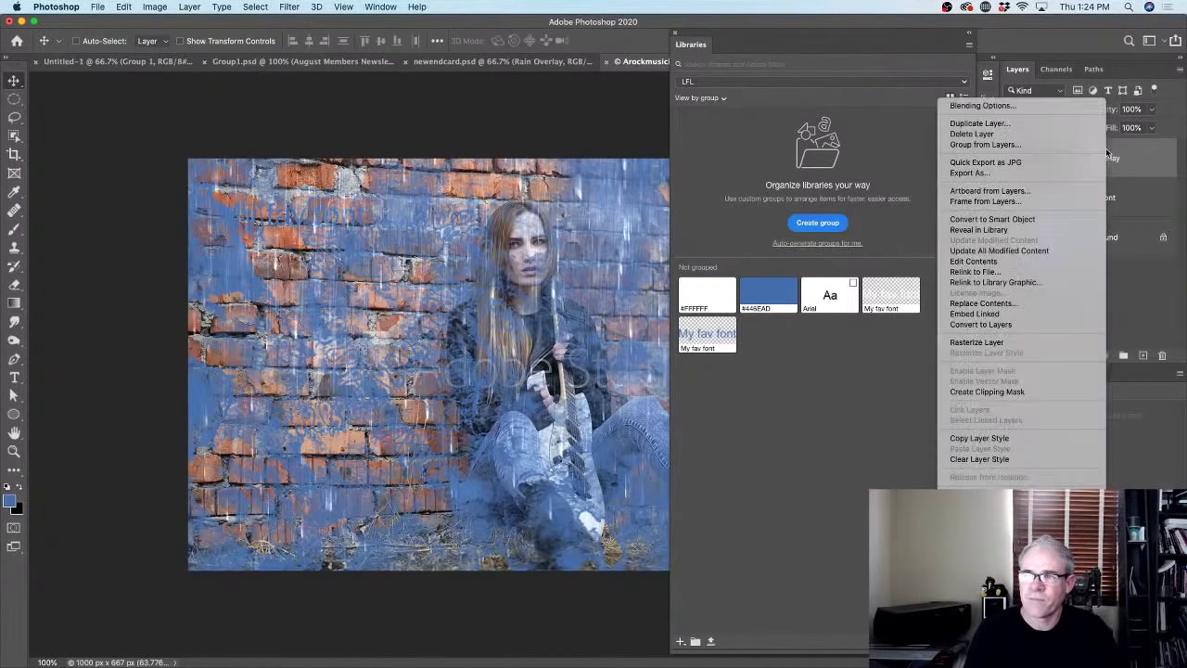
click(1021, 220)
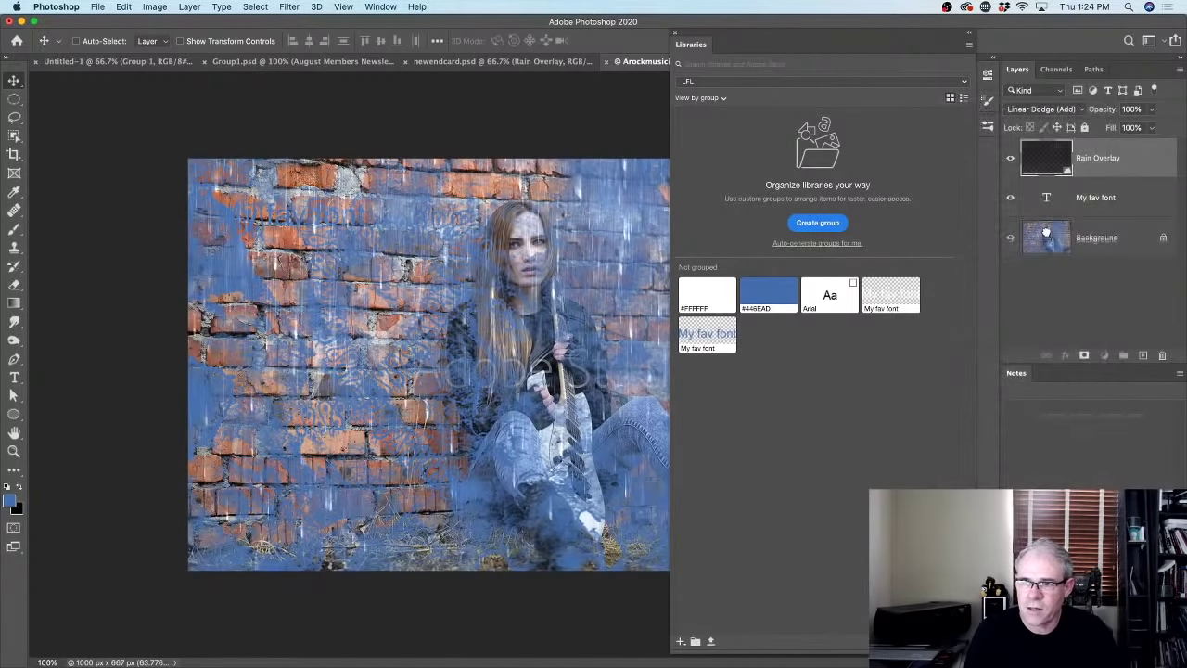
Unlock the Background layer and add it to the LFL library as a graphic.
drag(1046, 233, 820, 363)
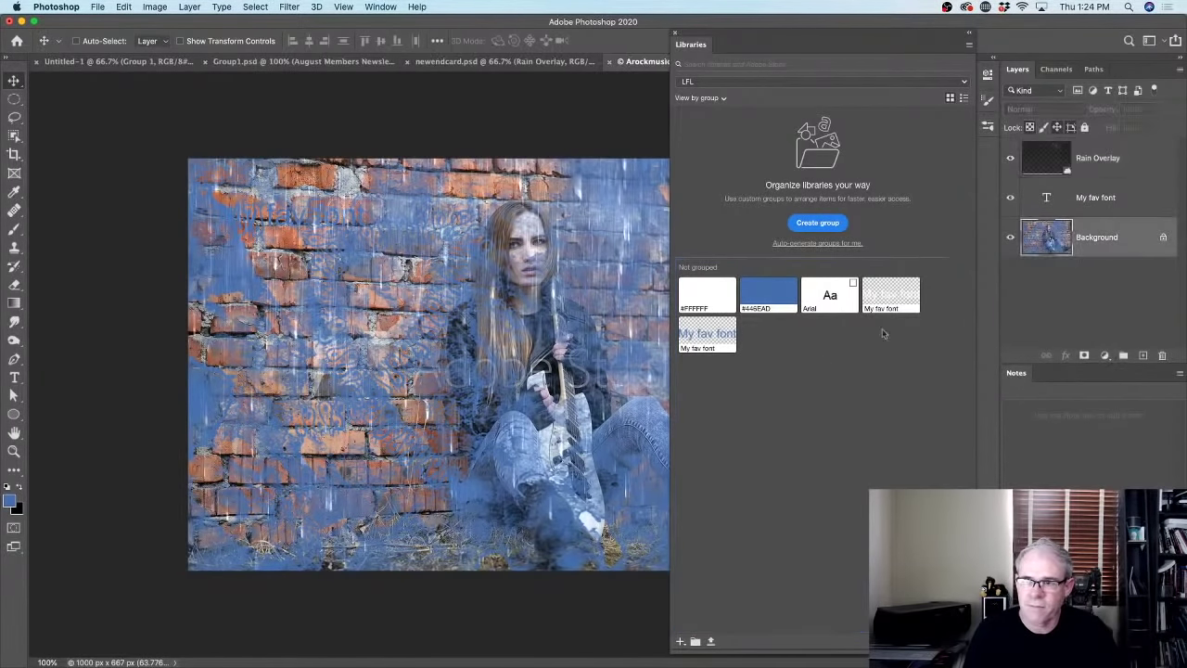
click(1165, 237)
drag(1050, 239, 808, 365)
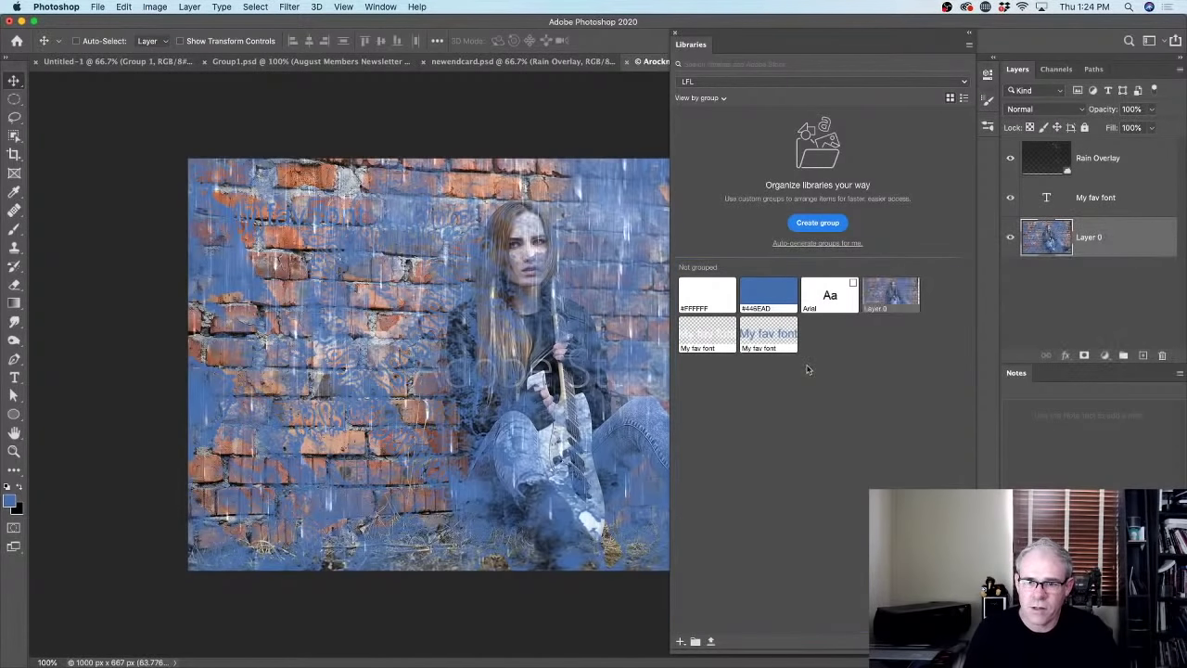
Convert the Rain Overlay layer to a smart object and add it to the LFL library.
click(1091, 158)
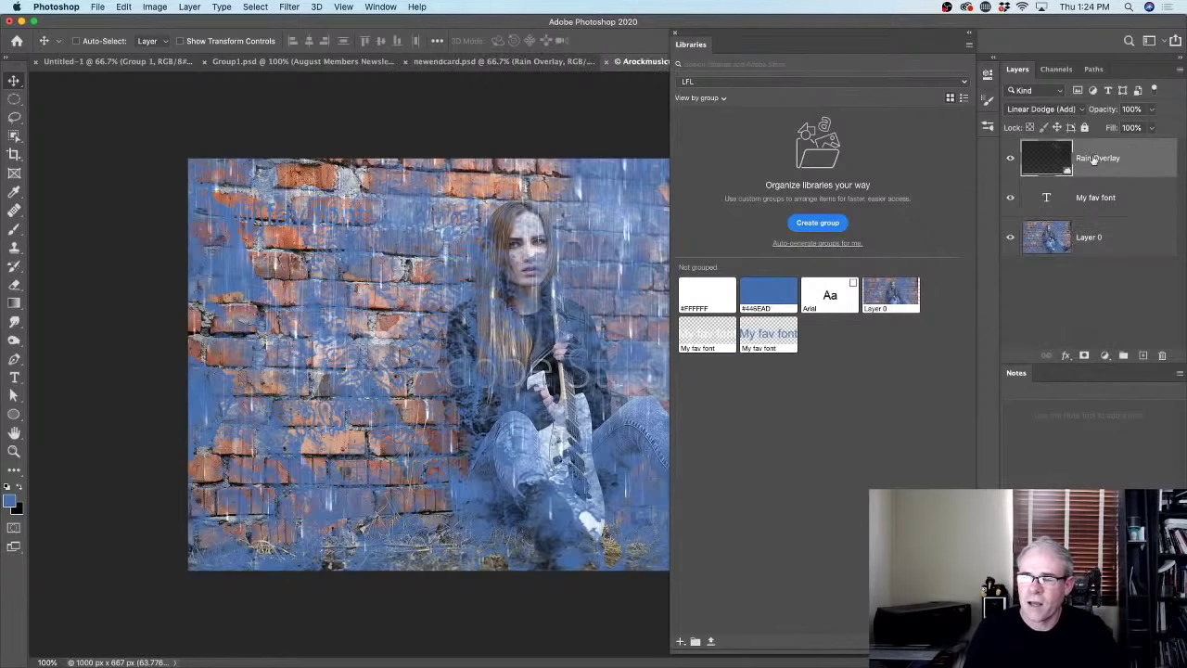
right_click(1094, 159)
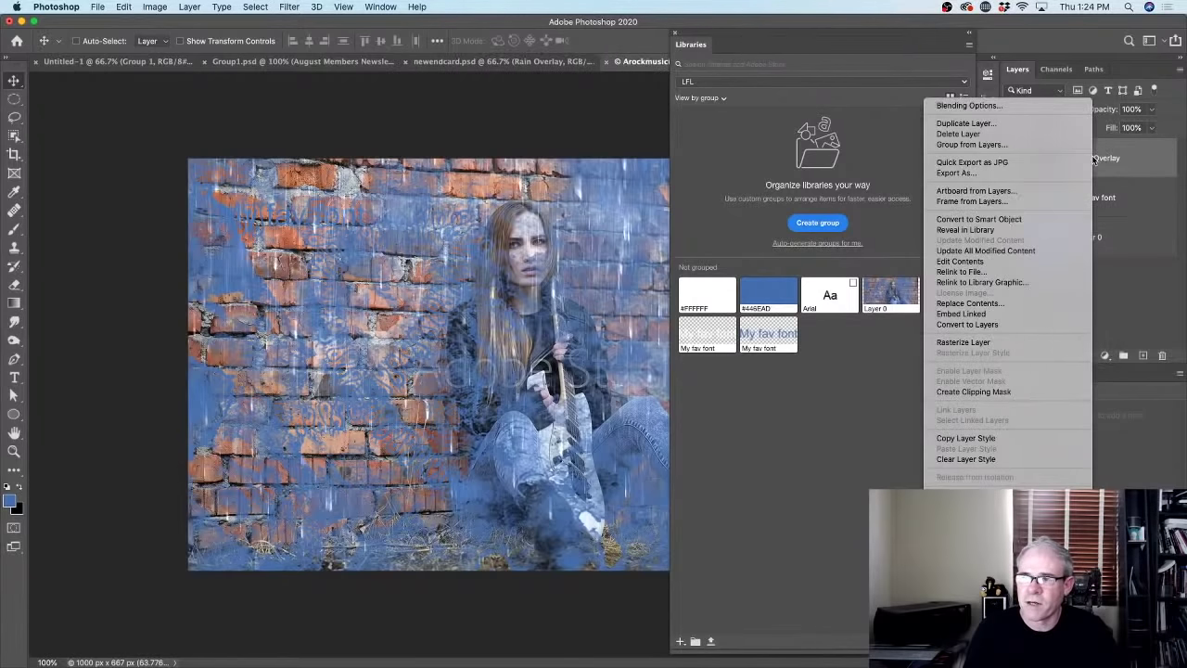
click(1050, 219)
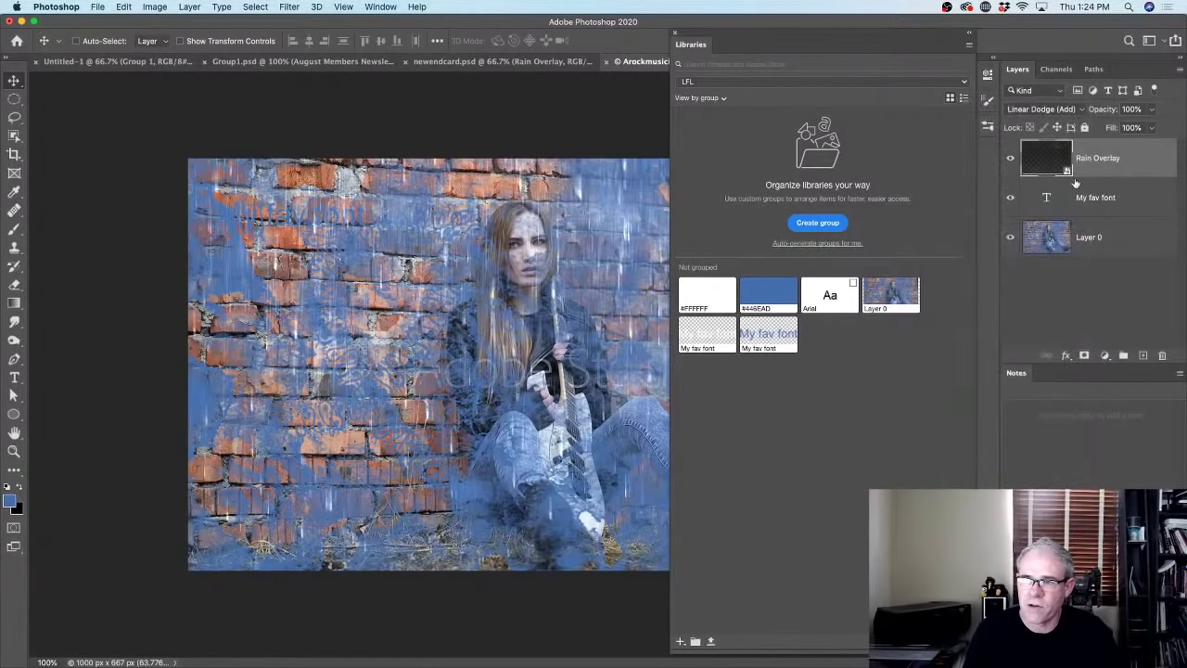
drag(1046, 158, 856, 358)
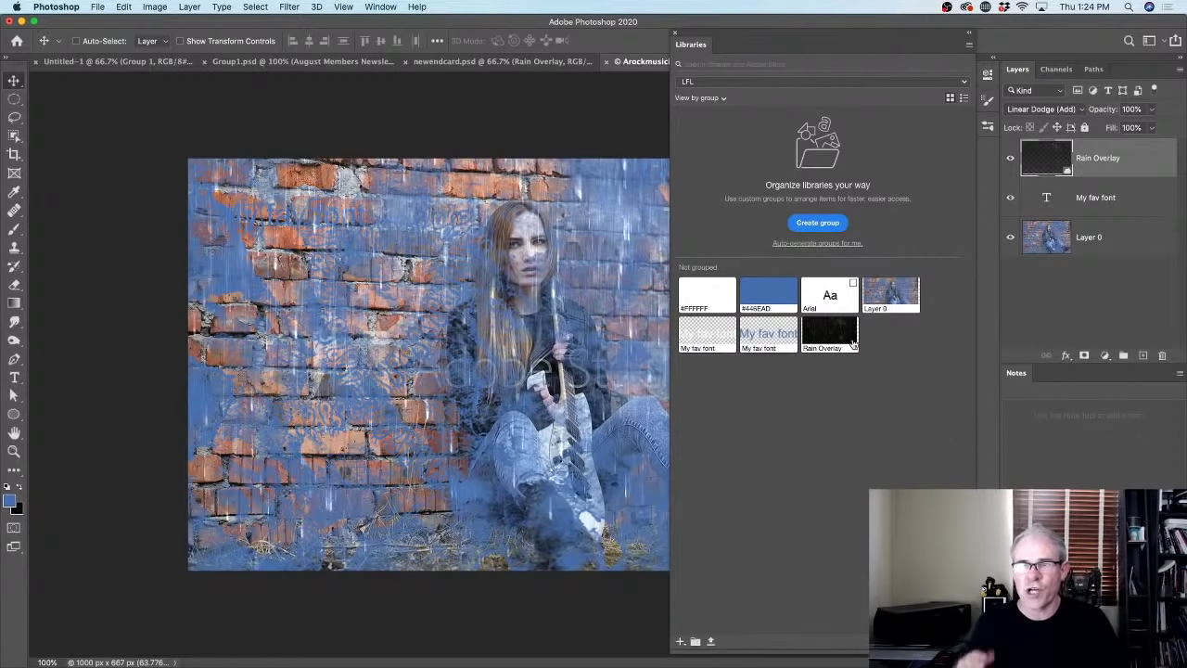
mouse_move(854, 344)
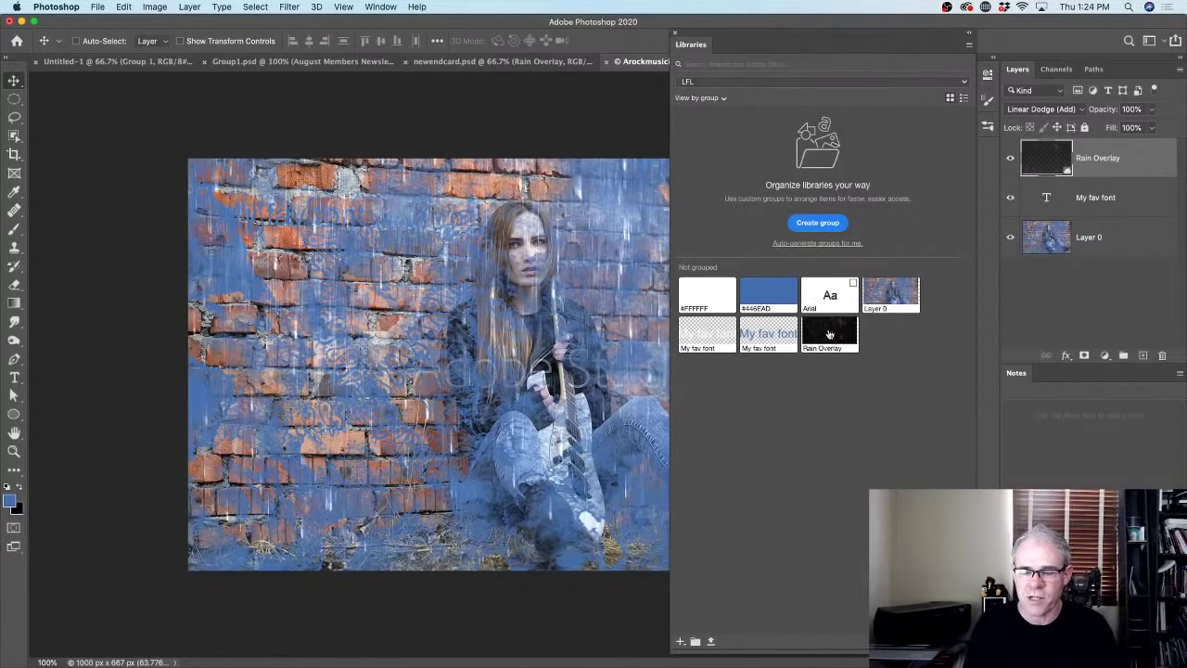
Place the Rain Overlay graphic from the LFL library into the document as a new layer.
mouse_move(831, 328)
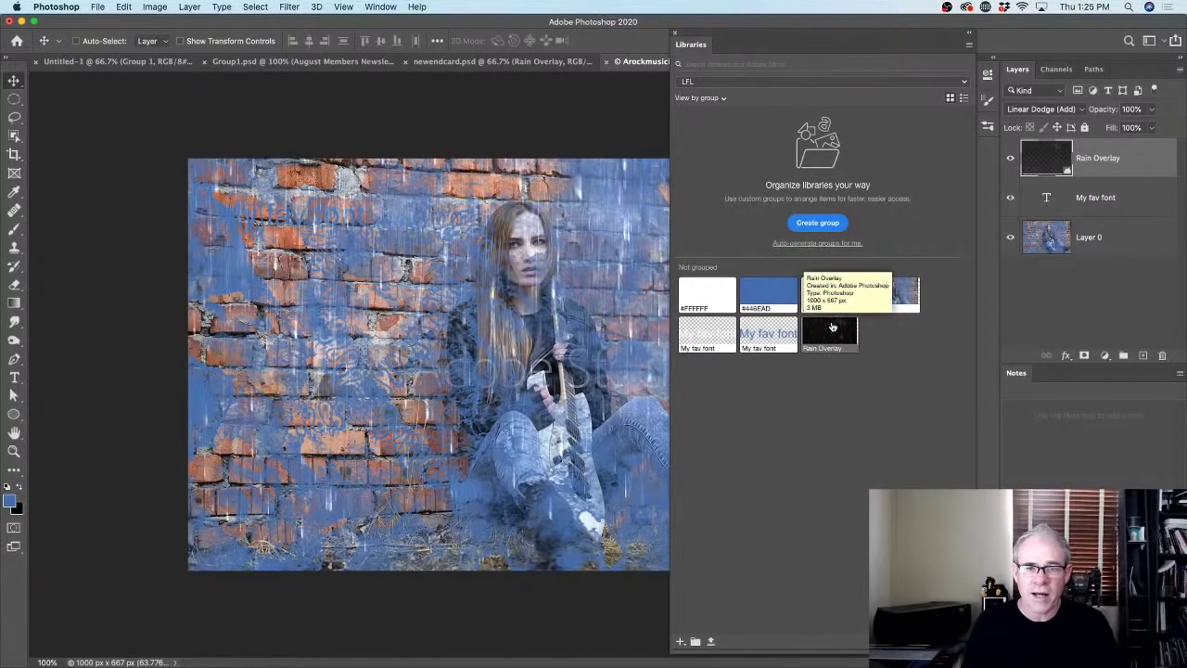
drag(831, 328, 498, 345)
key(Return)
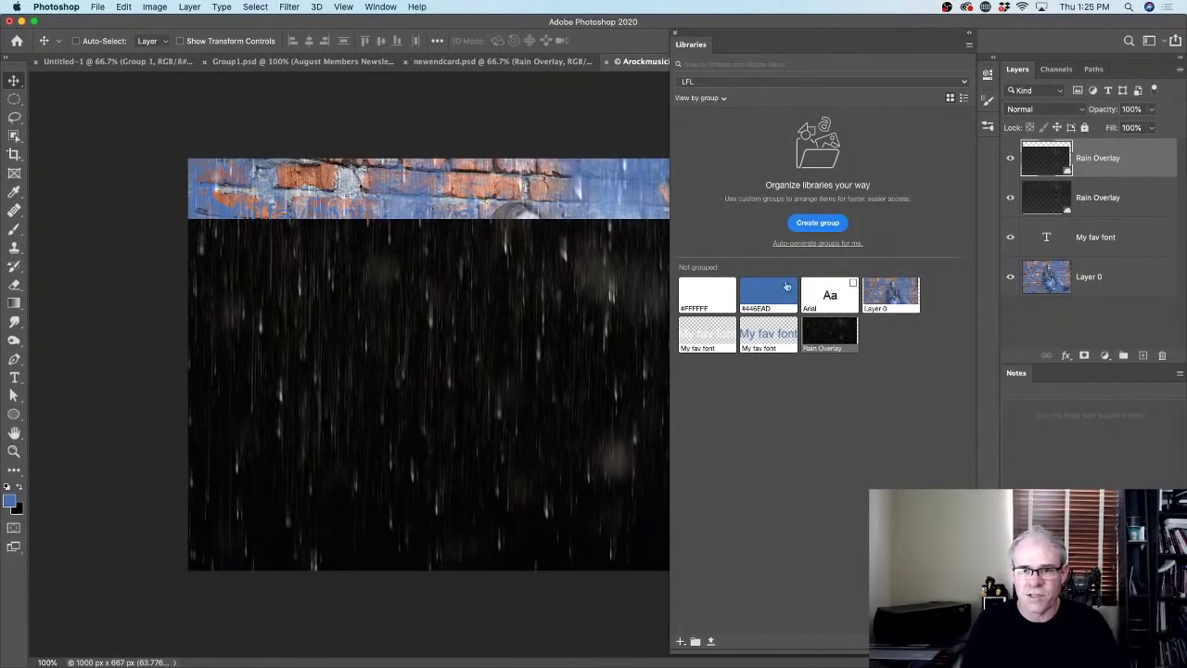
With the Brush tool, reset the colors to default and set the foreground to the library's blue swatch #446EAD.
key(b)
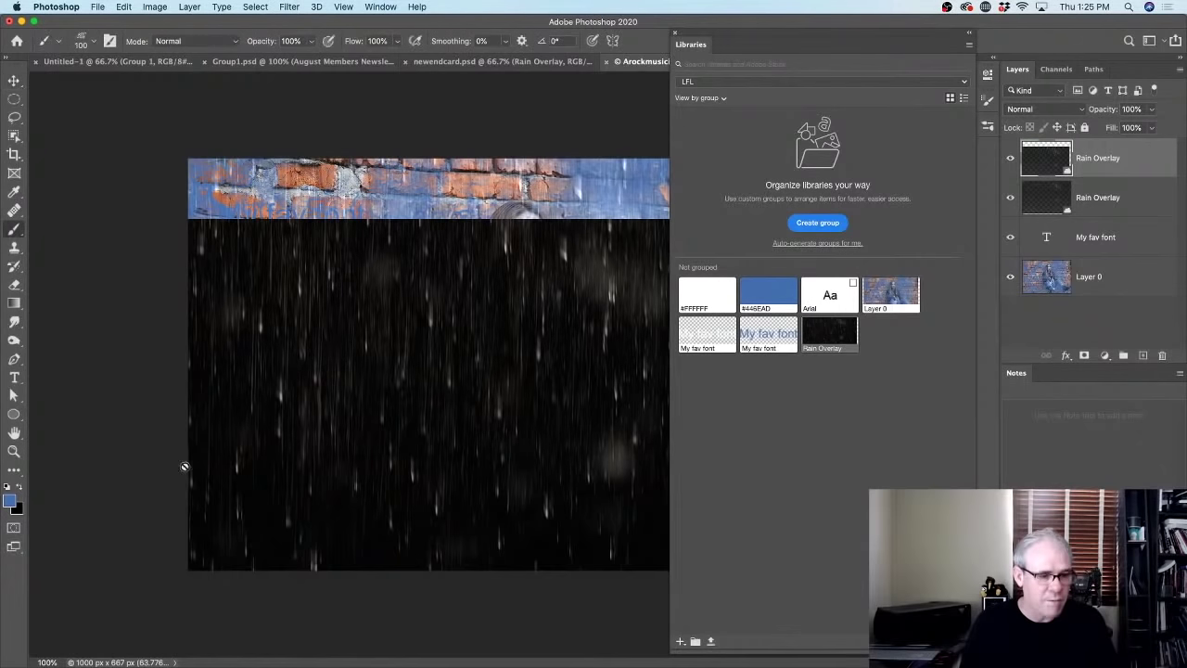
key(d)
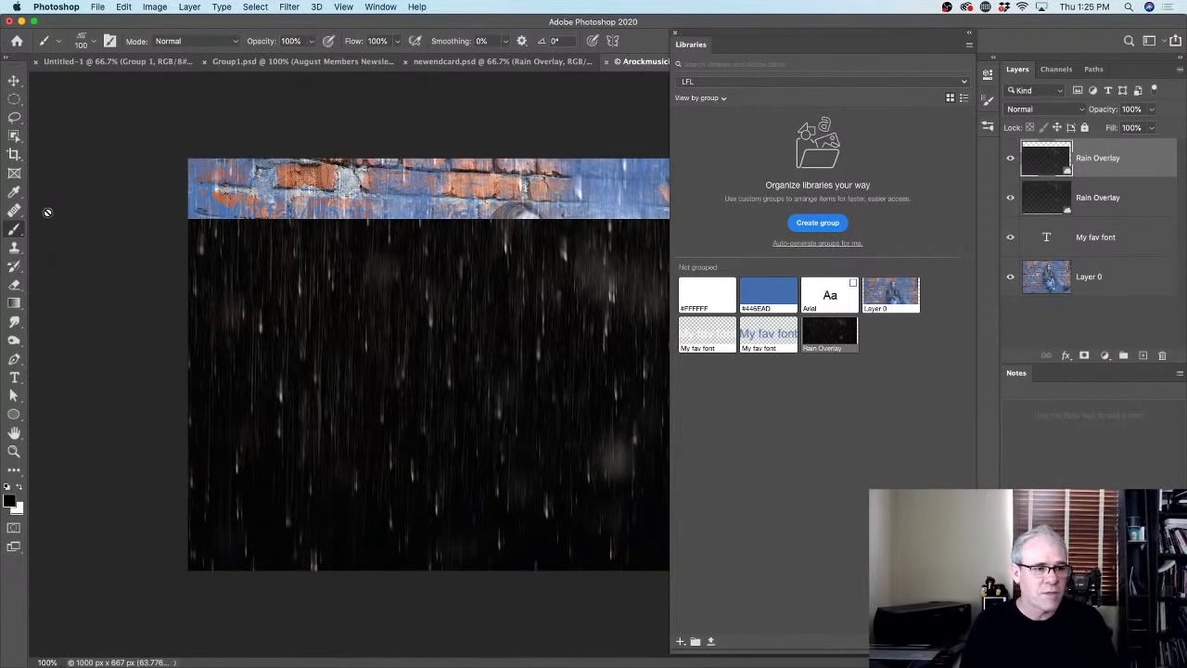
click(776, 299)
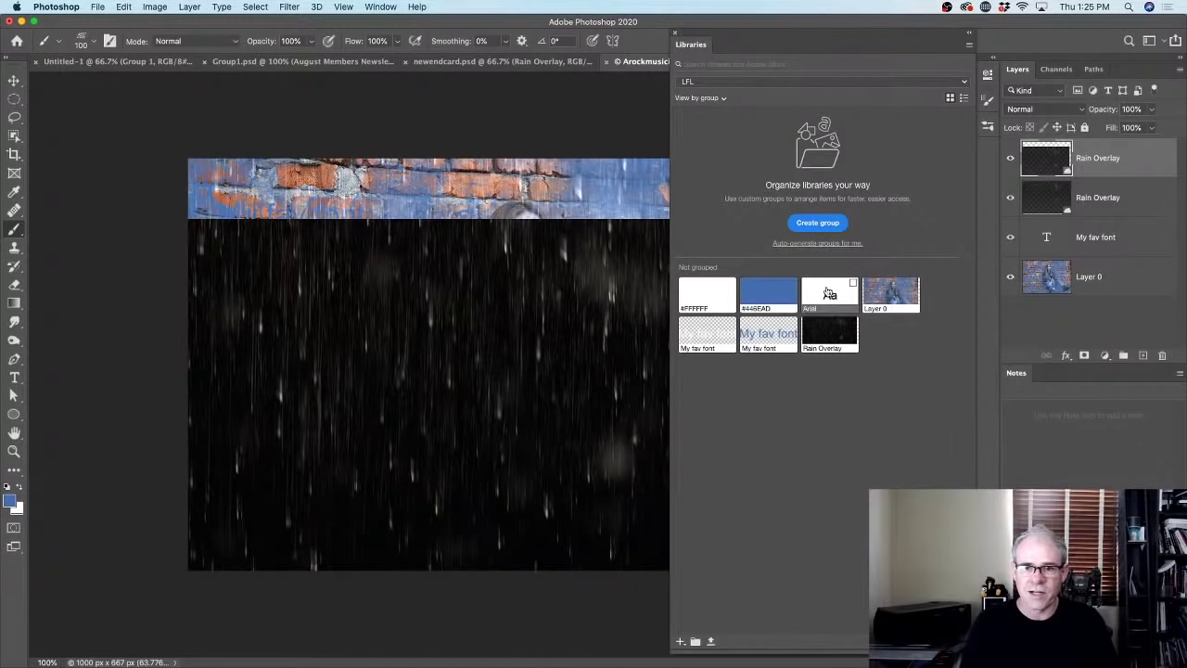
Set the Type tool's font to Myriad Pro and add a Lorem Ipsum text layer over the upper part of the rain.
key(t)
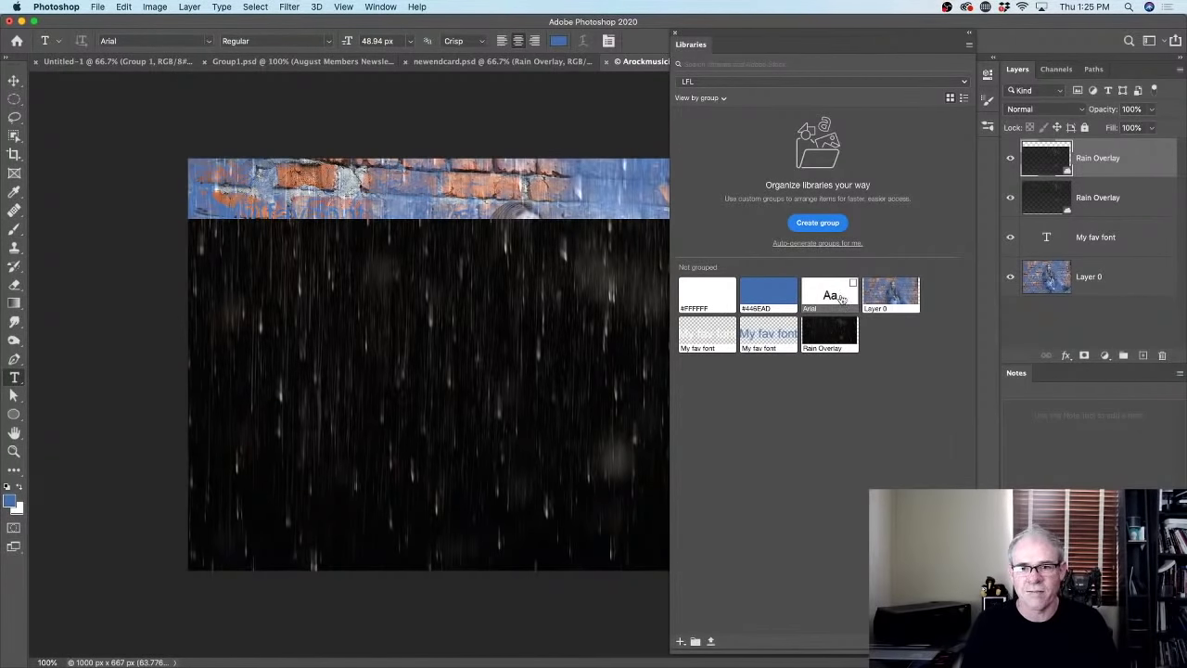
click(209, 41)
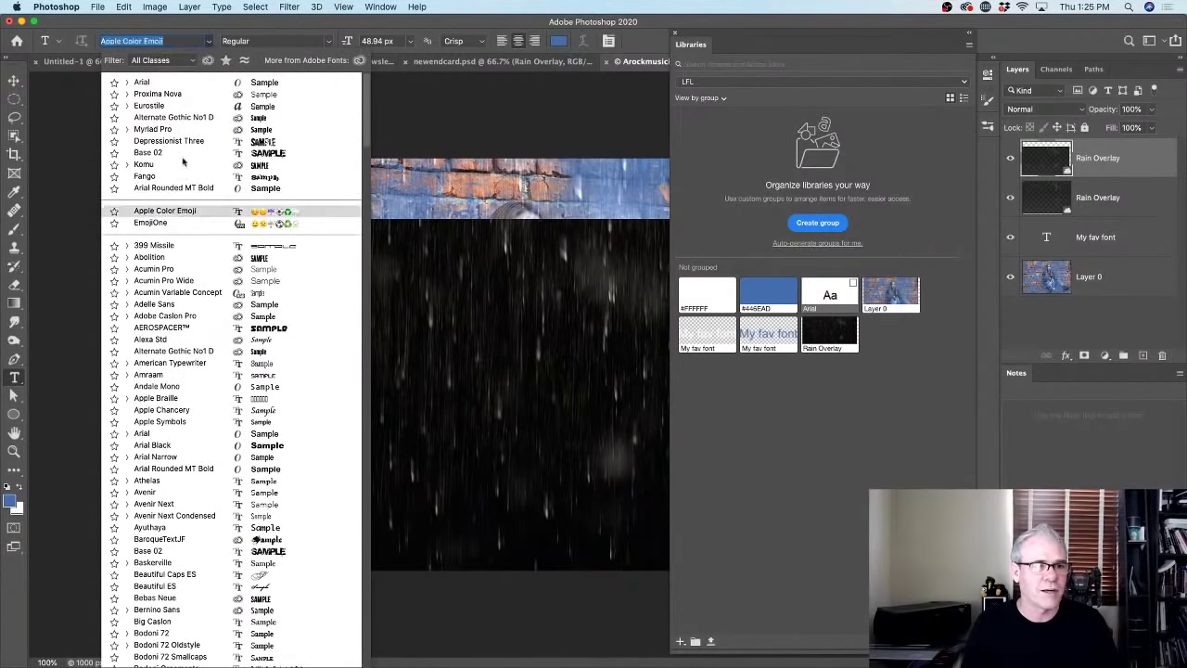
click(182, 129)
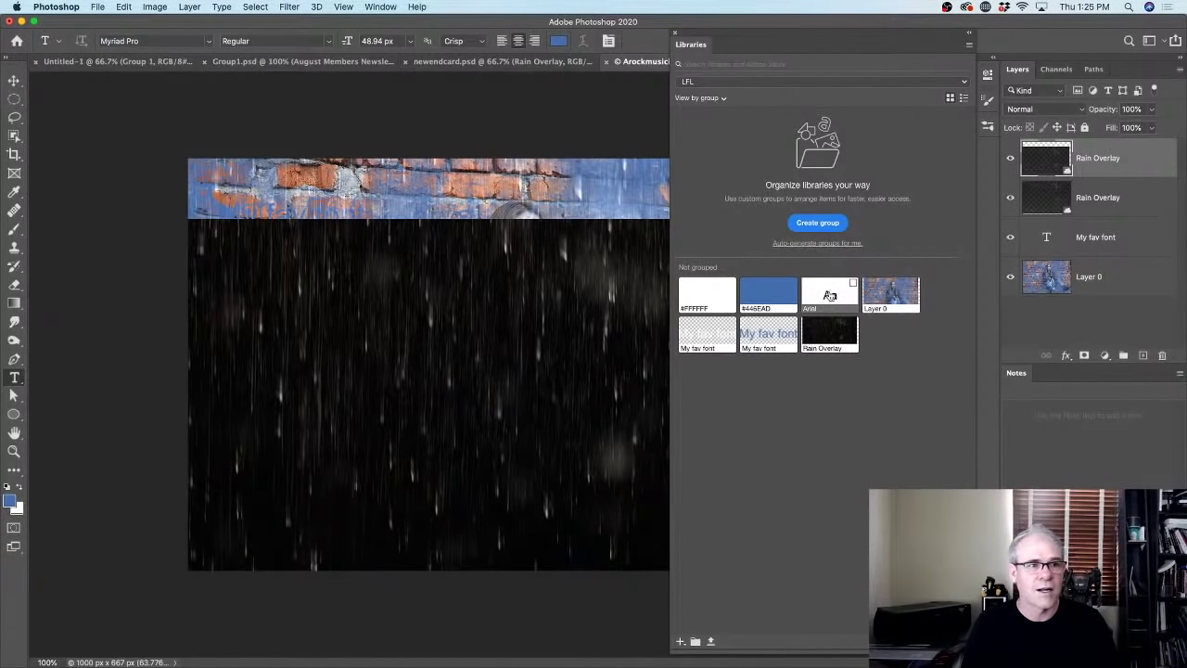
click(269, 241)
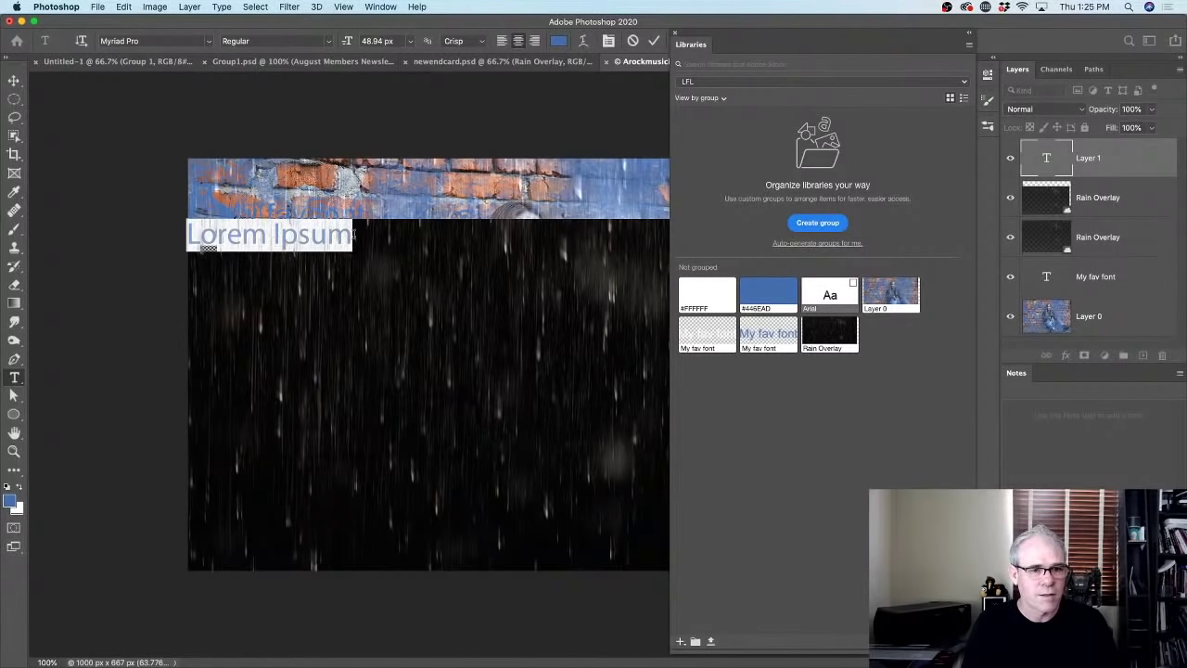
Try to apply the library's Arial text style to the Lorem Ipsum text, then move the text toward the middle of the image.
drag(353, 234, 79, 219)
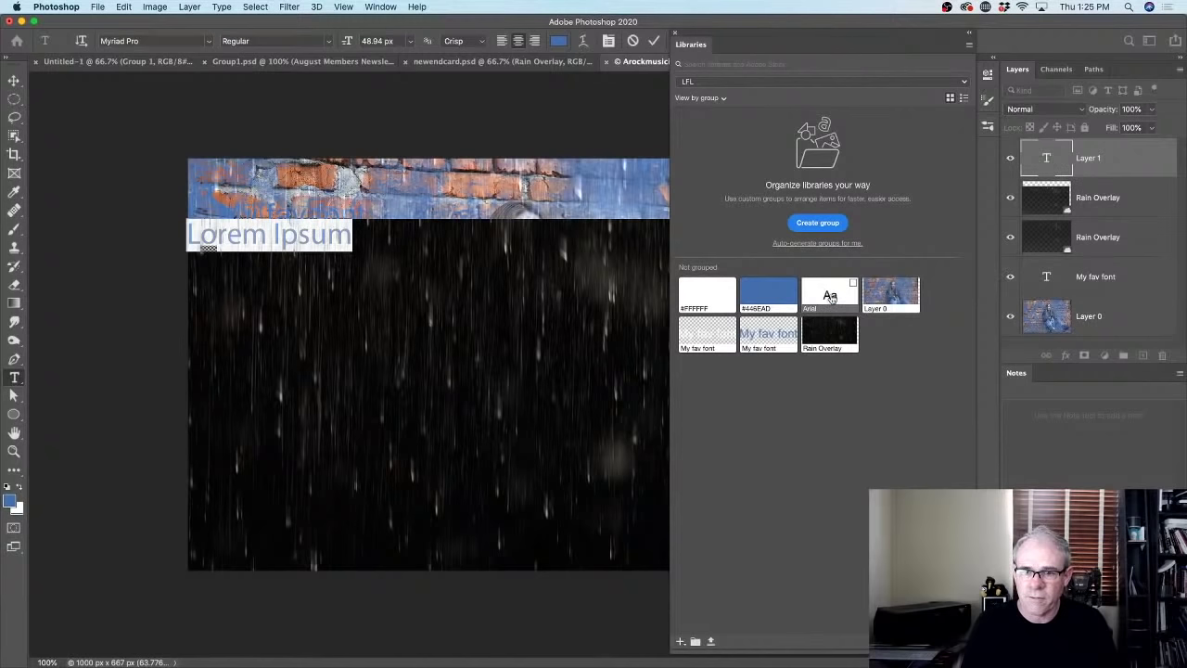
drag(831, 296, 458, 298)
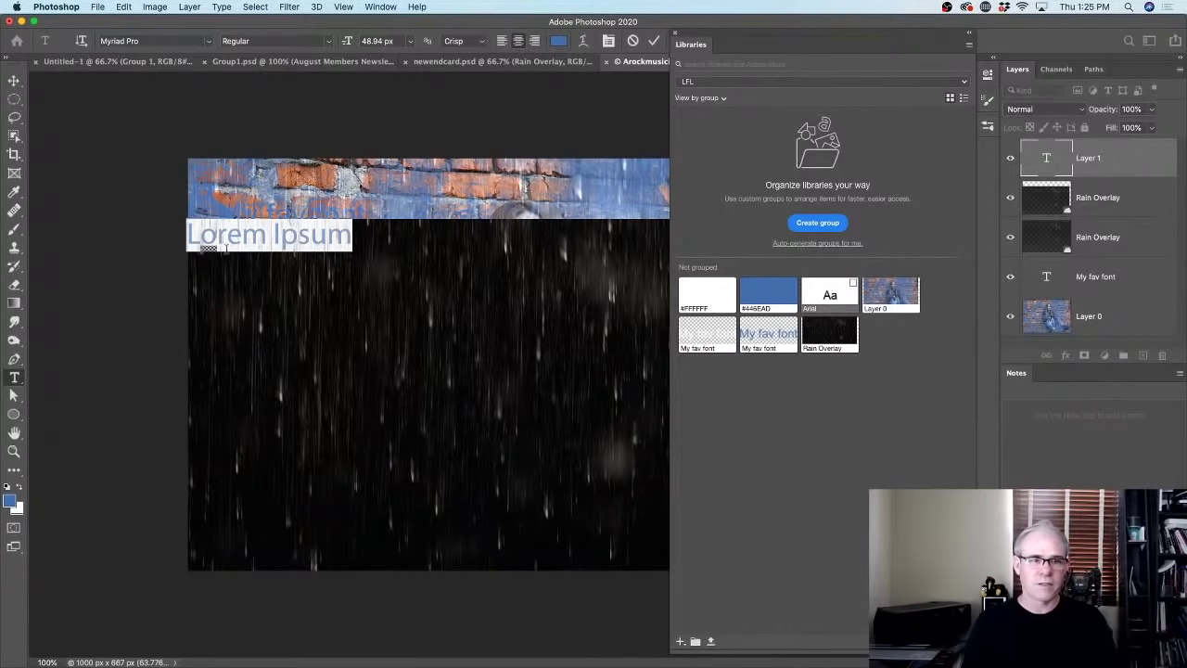
click(350, 238)
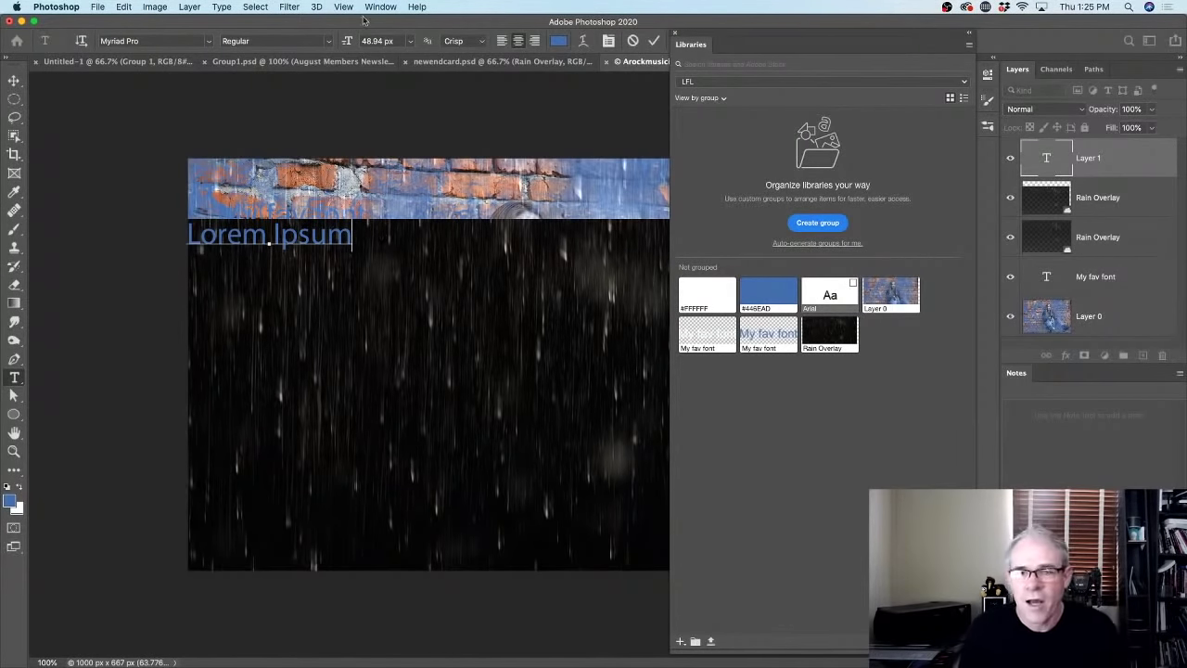
click(14, 80)
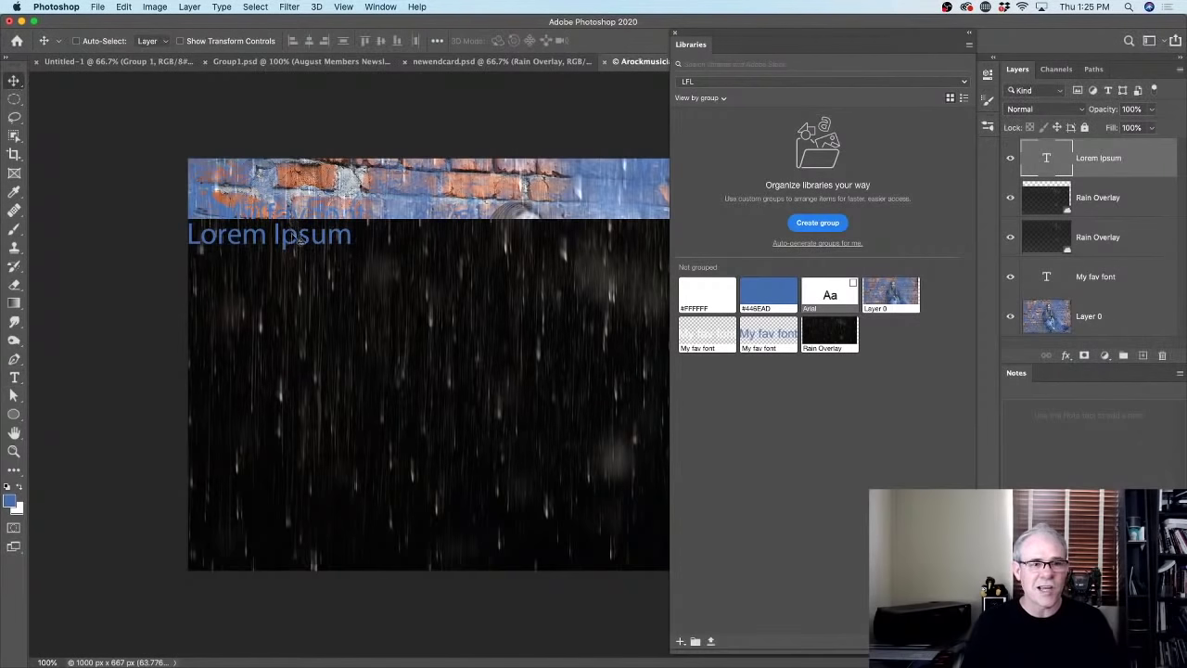
drag(296, 235, 449, 288)
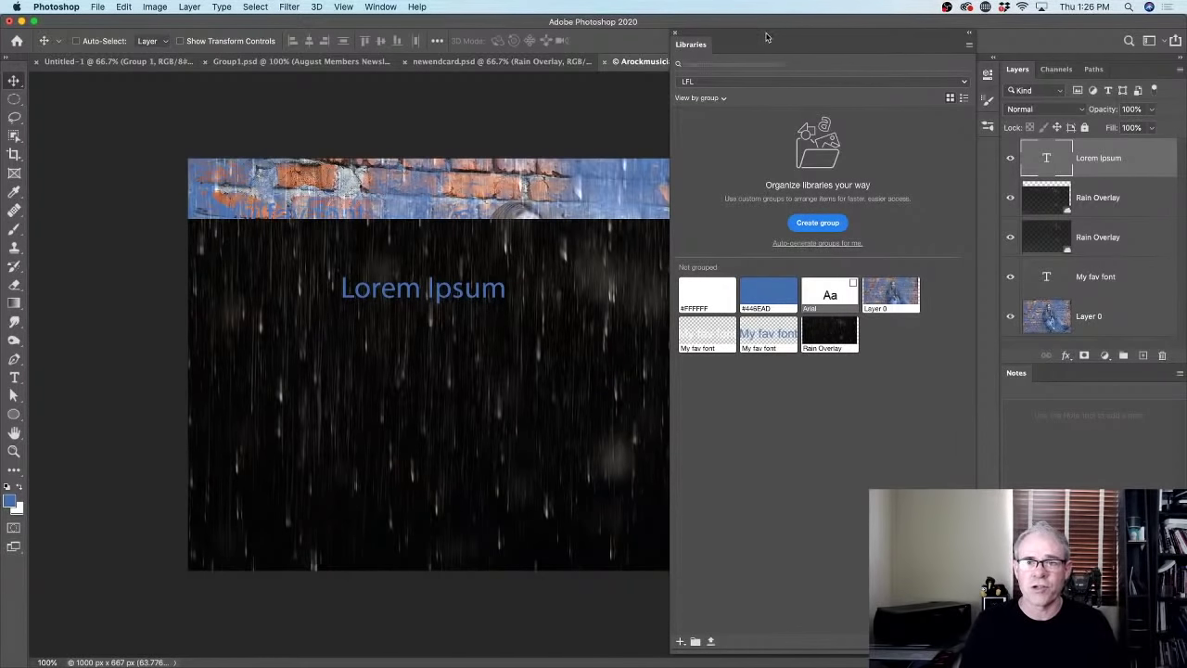
Show an enlarged list of brush presets beside the library and add the 2744 px cloud brush to the LFL library.
drag(766, 37, 455, 23)
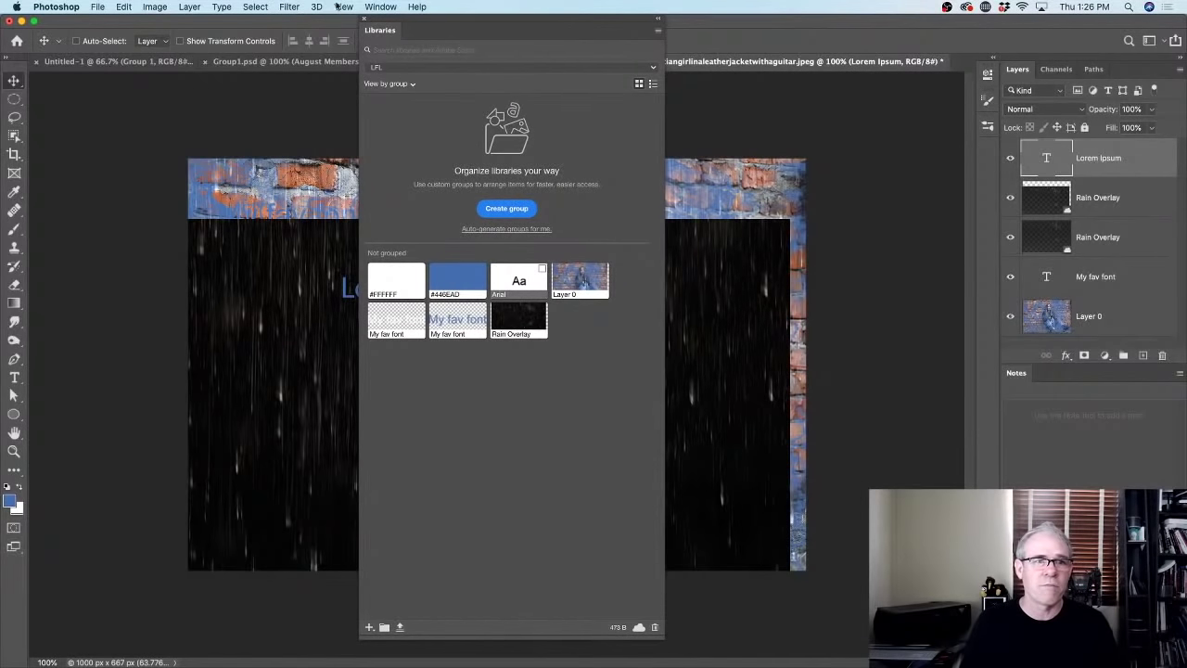
click(390, 5)
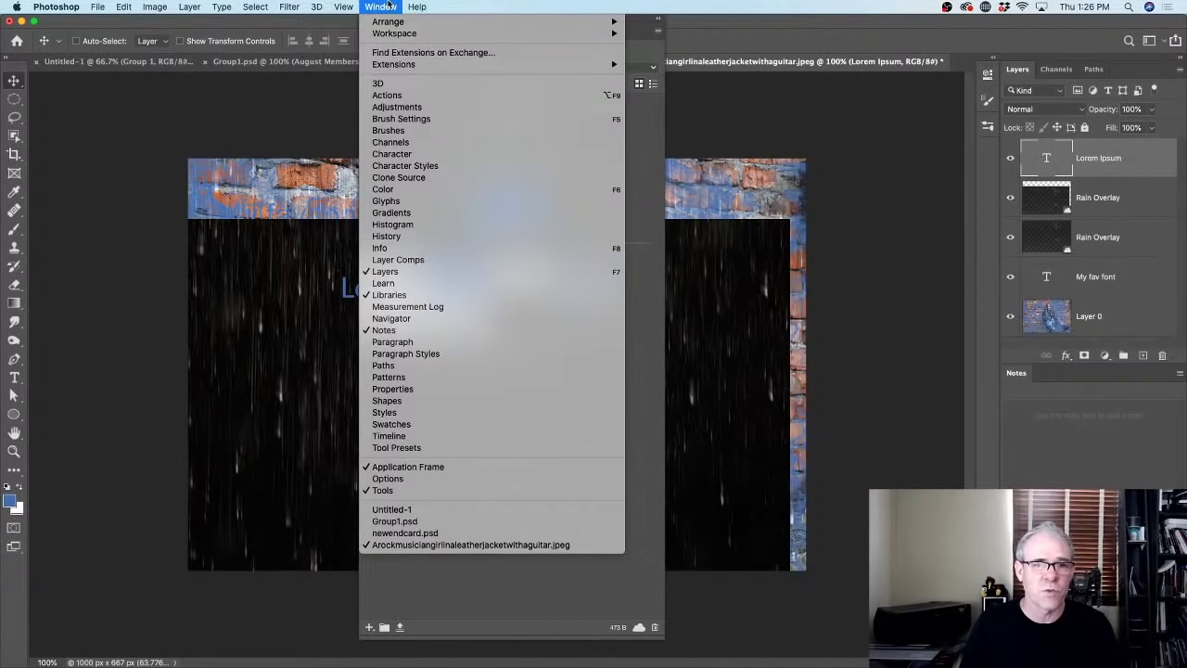
click(404, 129)
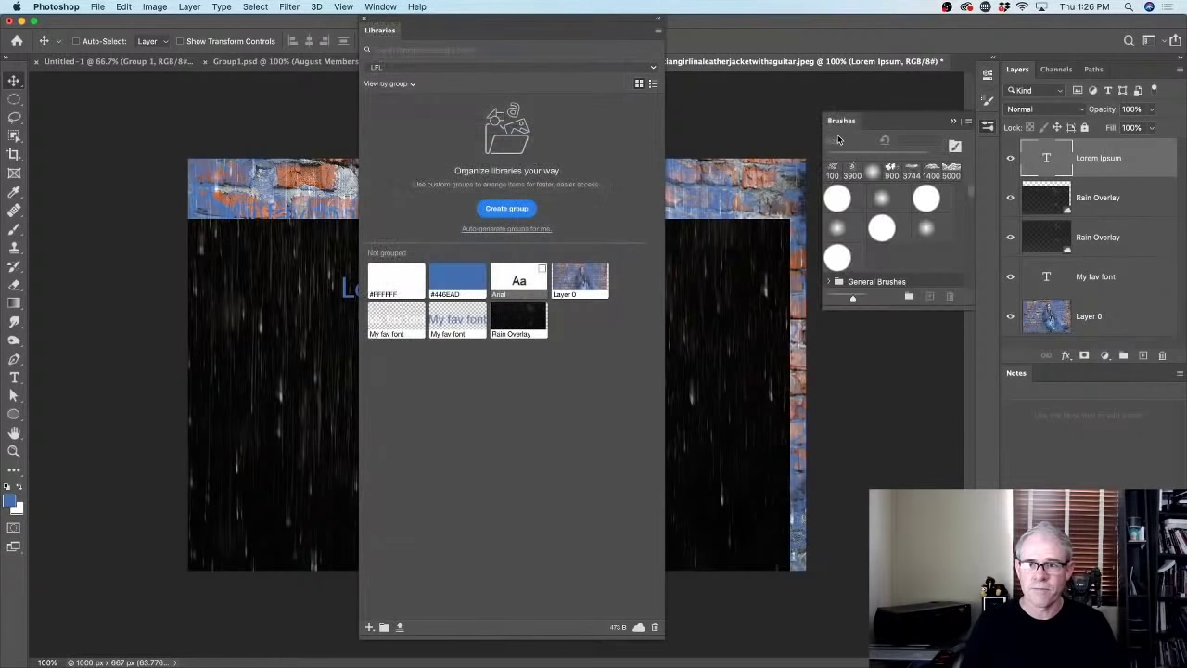
drag(849, 125, 731, 113)
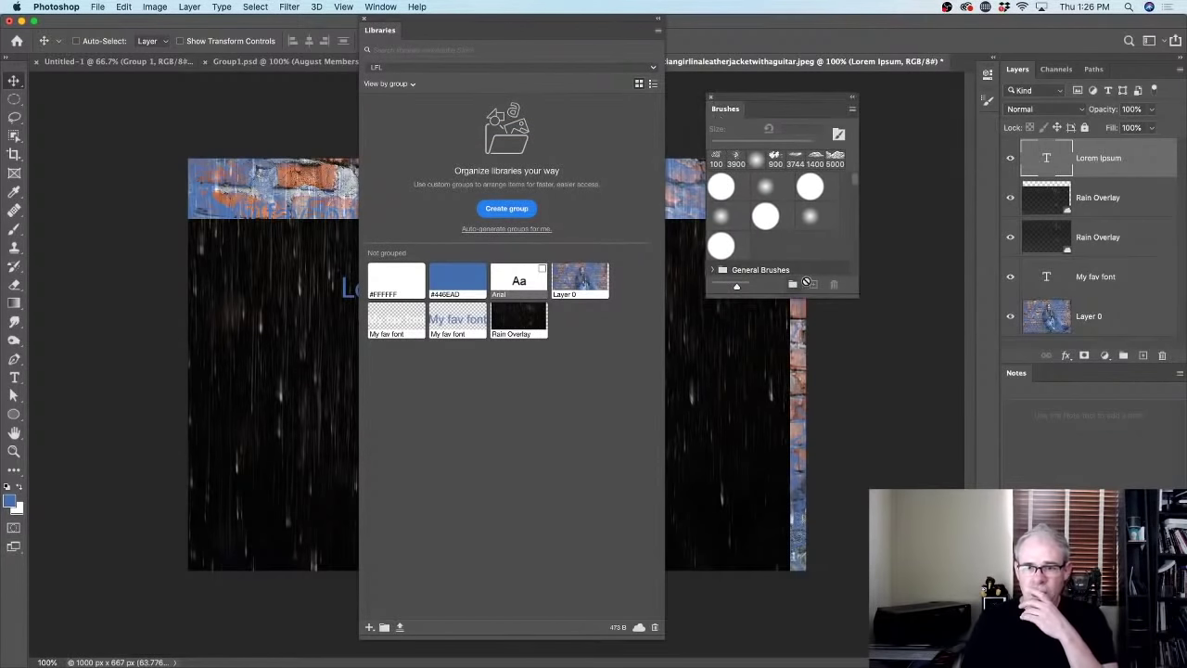
drag(855, 303, 855, 591)
scroll(845, 463, down, 10)
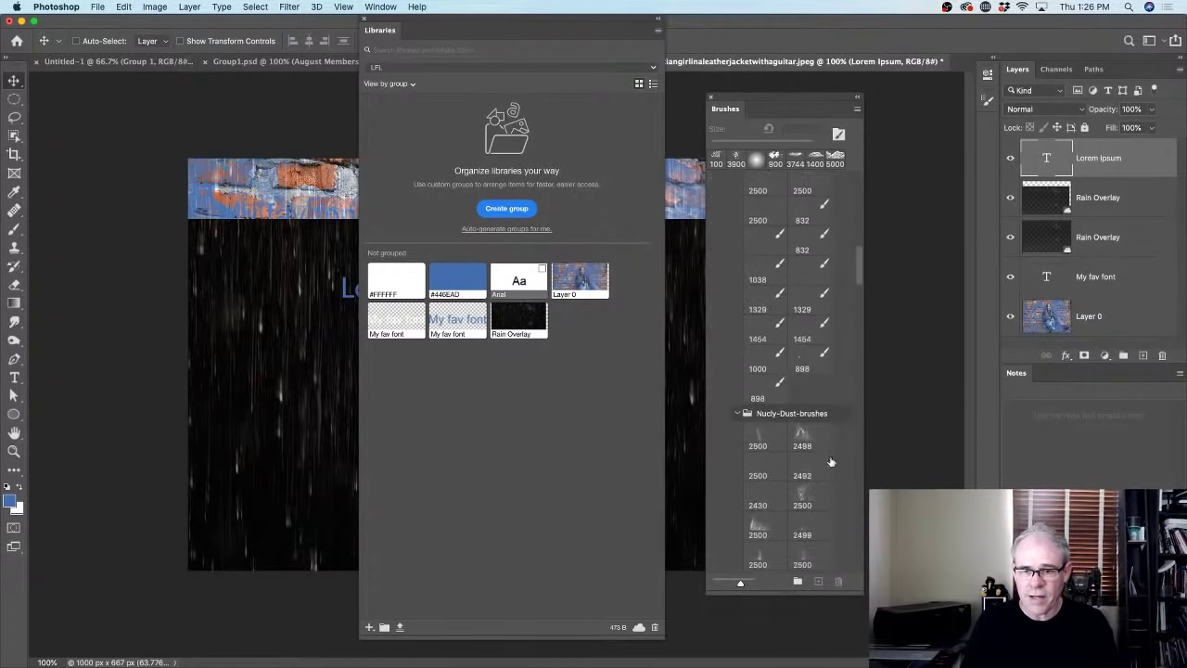
drag(858, 258, 864, 572)
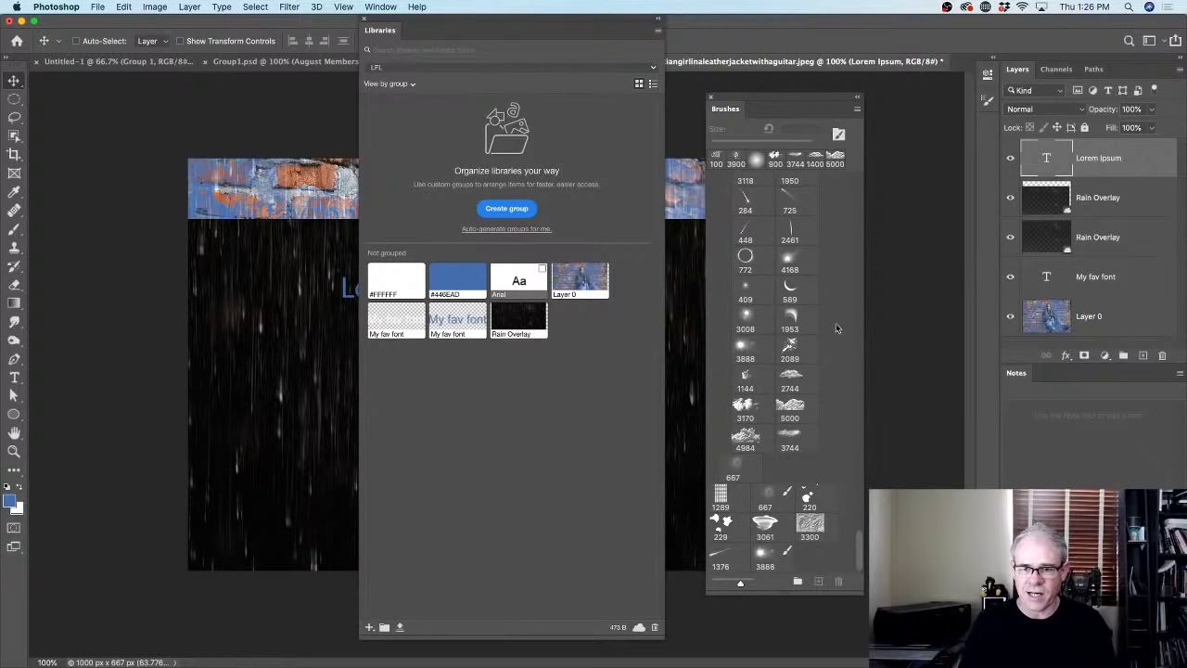
drag(795, 376, 430, 439)
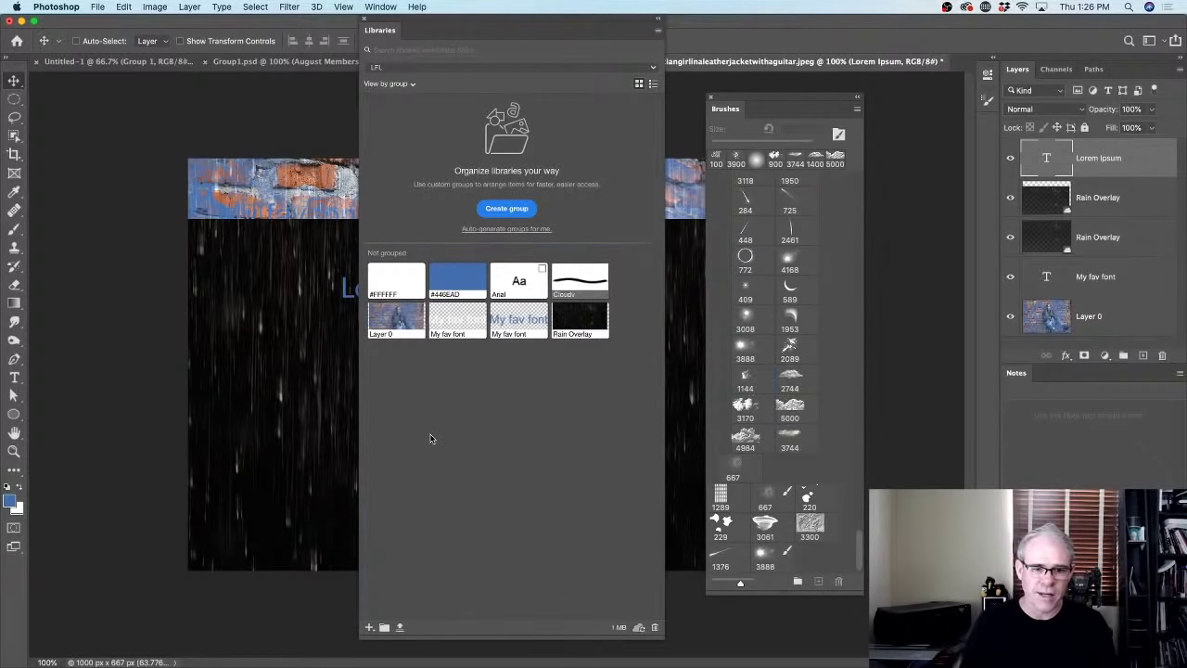
Create a new empty layer and set the Brush tool's foreground color to white.
click(1143, 356)
mouse_move(521, 20)
mouse_down()
mouse_move(872, 82)
mouse_move(898, 74)
mouse_up()
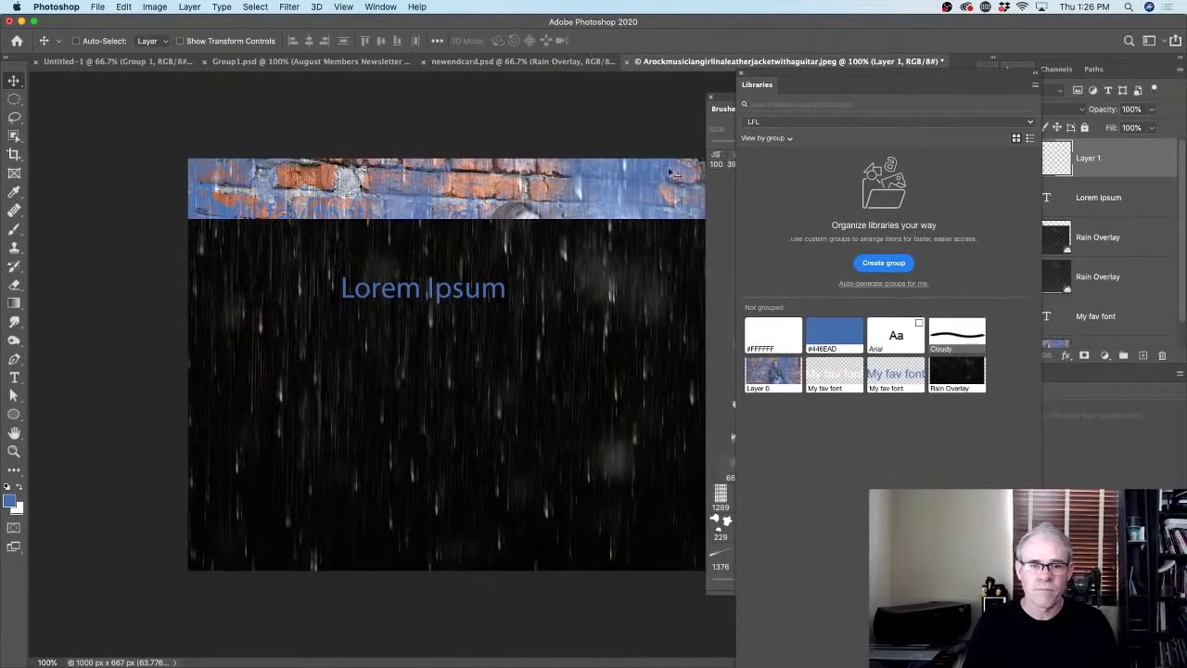
key(d)
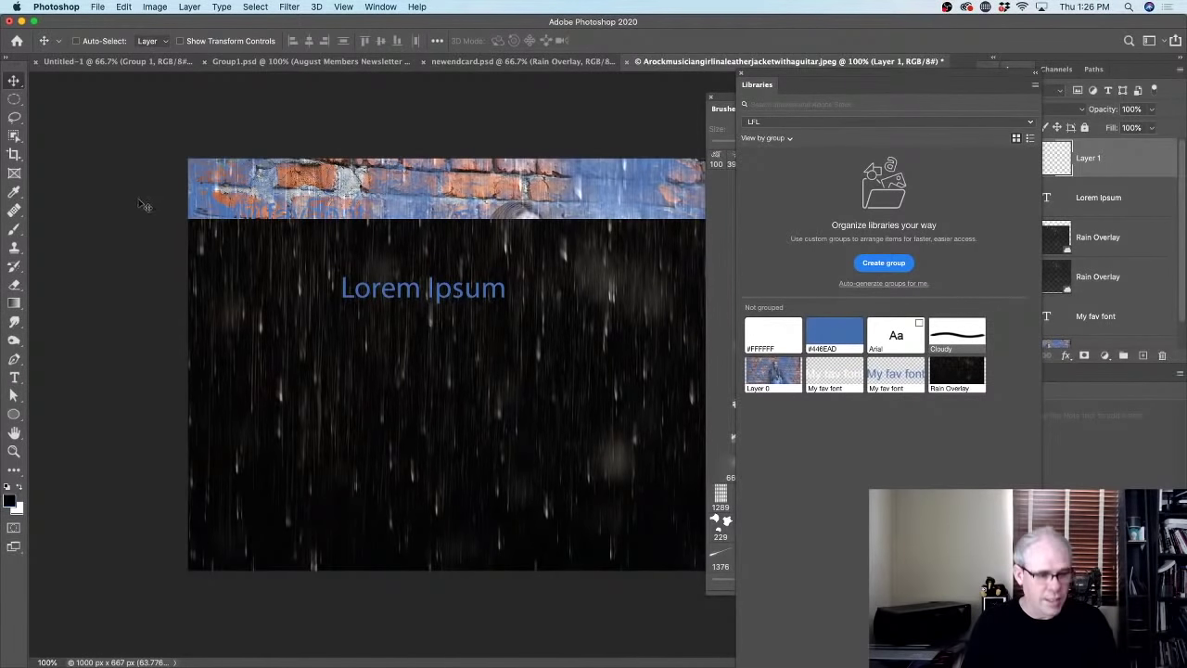
key(b)
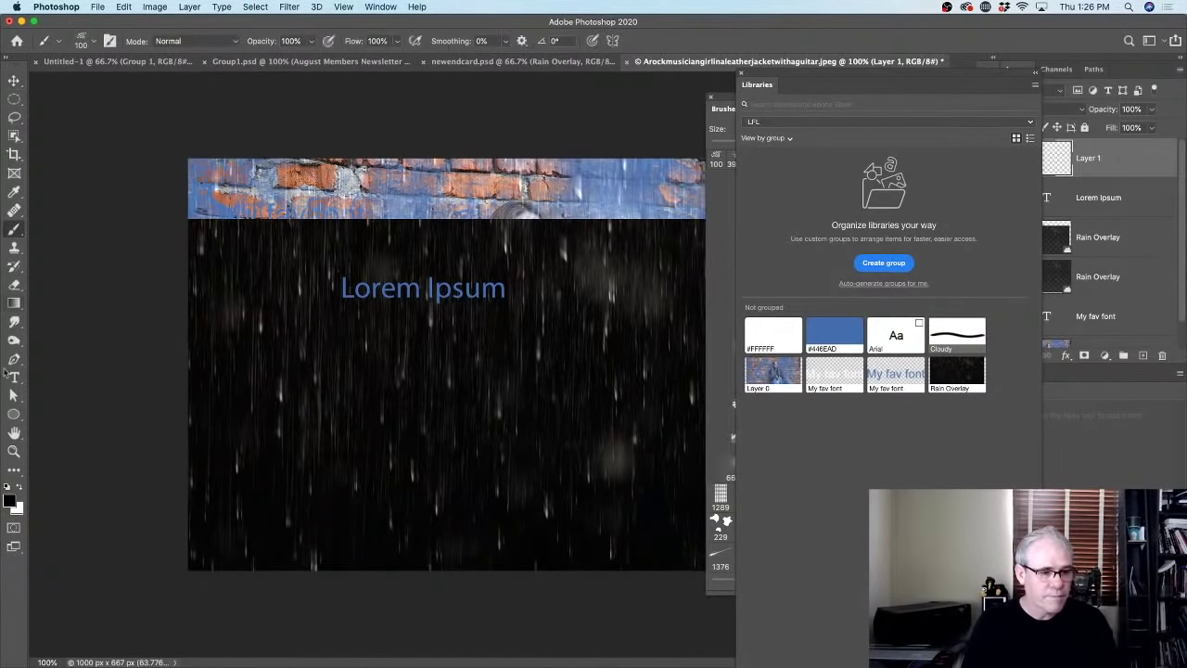
key(x)
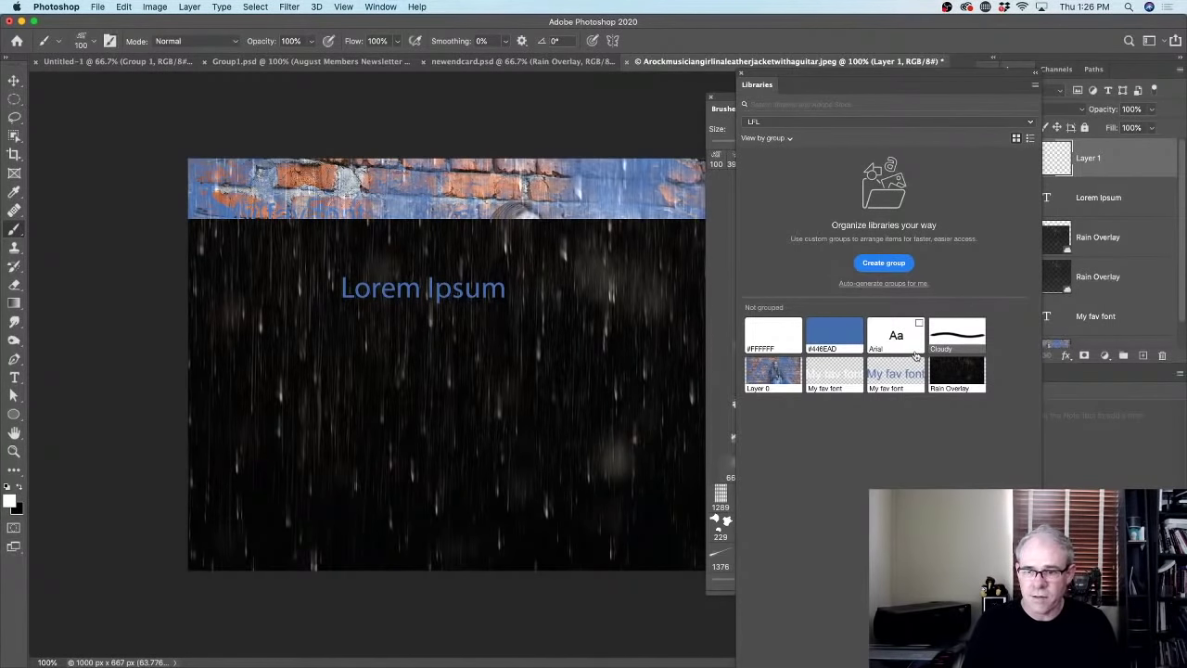
Choose the library's Cloudy brush, reduce its size to 500 px, and stamp three white clouds over the rain on the new layer.
click(956, 332)
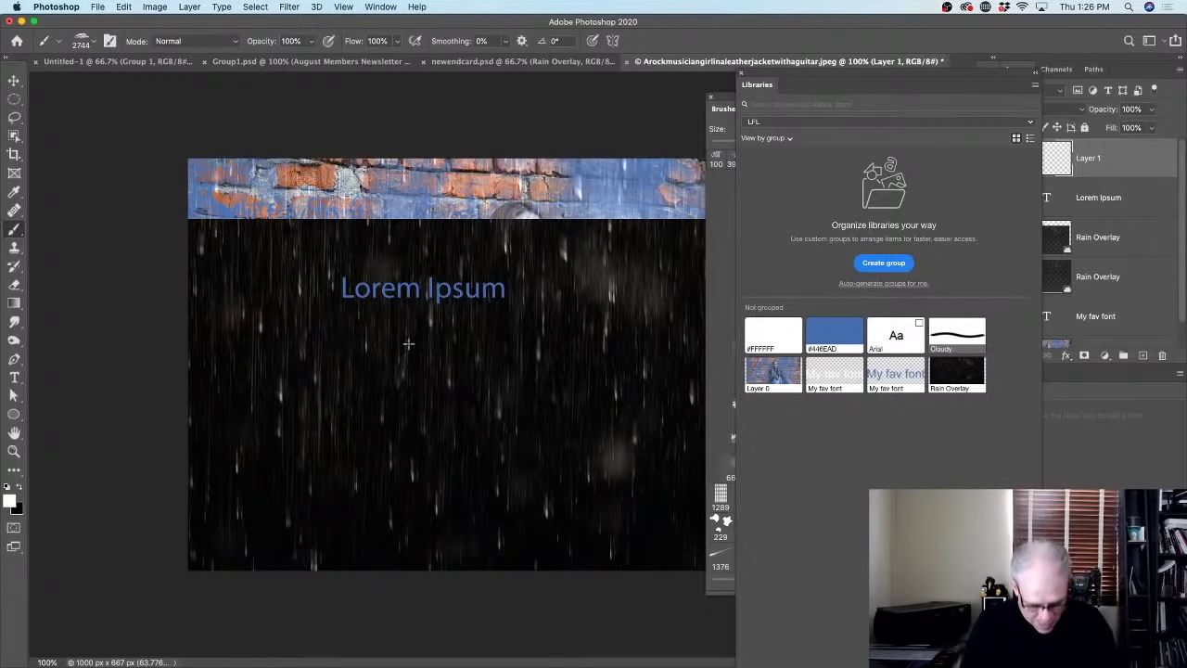
key(bracketleft)
key(bracketleft)
key(bracketleft)
key(bracketleft)
key(bracketleft)
key(bracketleft)
key(bracketleft)
key(bracketleft)
key(bracketleft)
key(bracketleft)
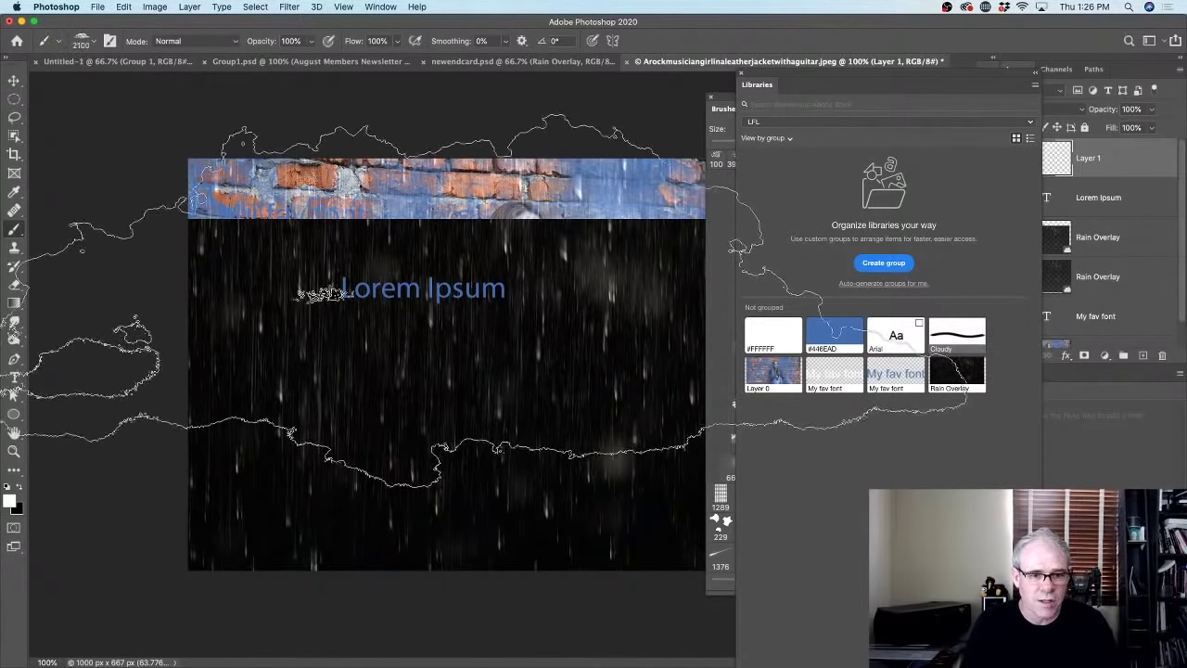
key(bracketleft)
key(bracketleft)
key(bracketleft)
key(bracketleft)
key(bracketleft)
key(bracketleft)
key(bracketleft)
key(bracketleft)
key(bracketleft)
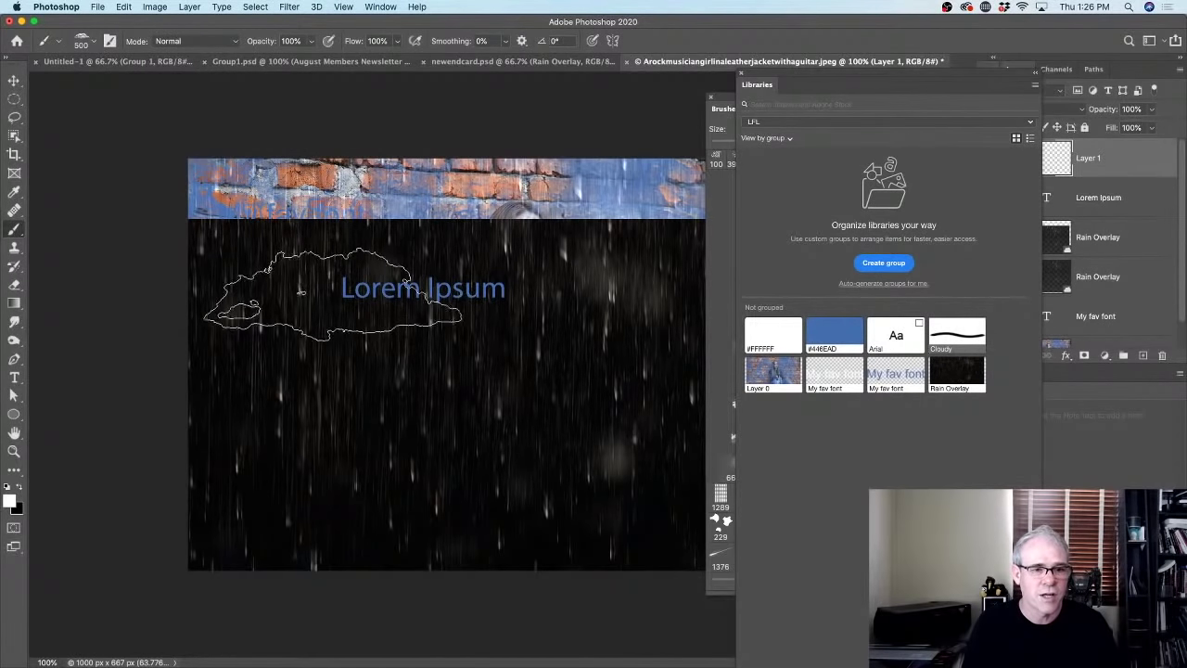
click(327, 297)
click(494, 407)
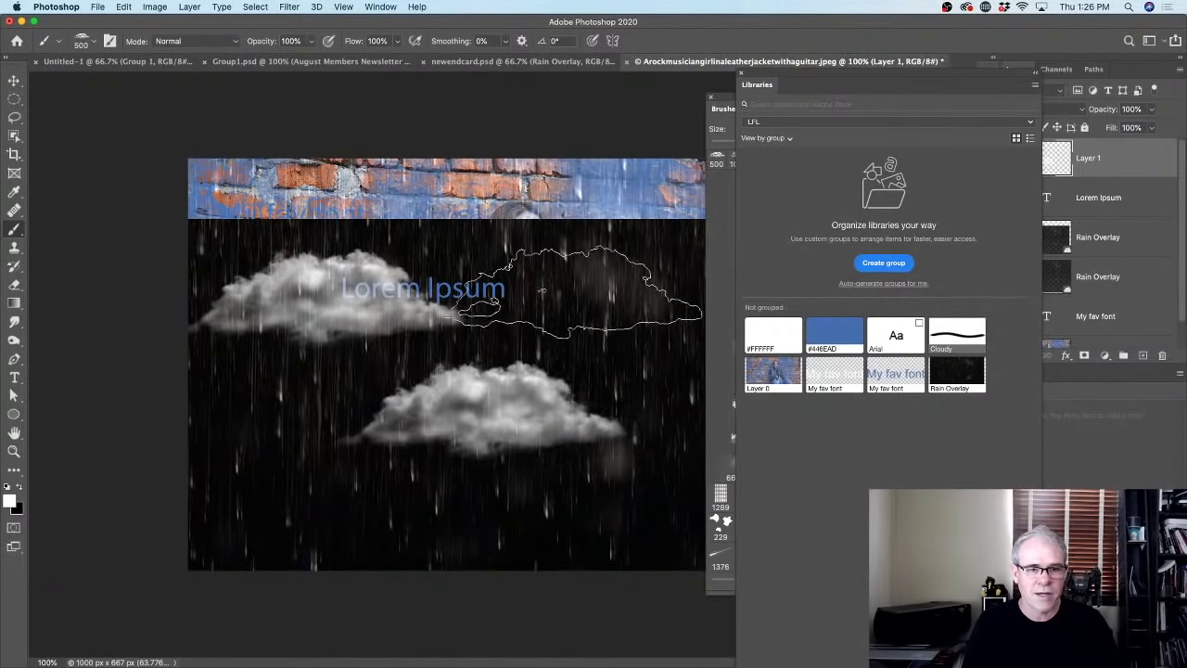
click(570, 292)
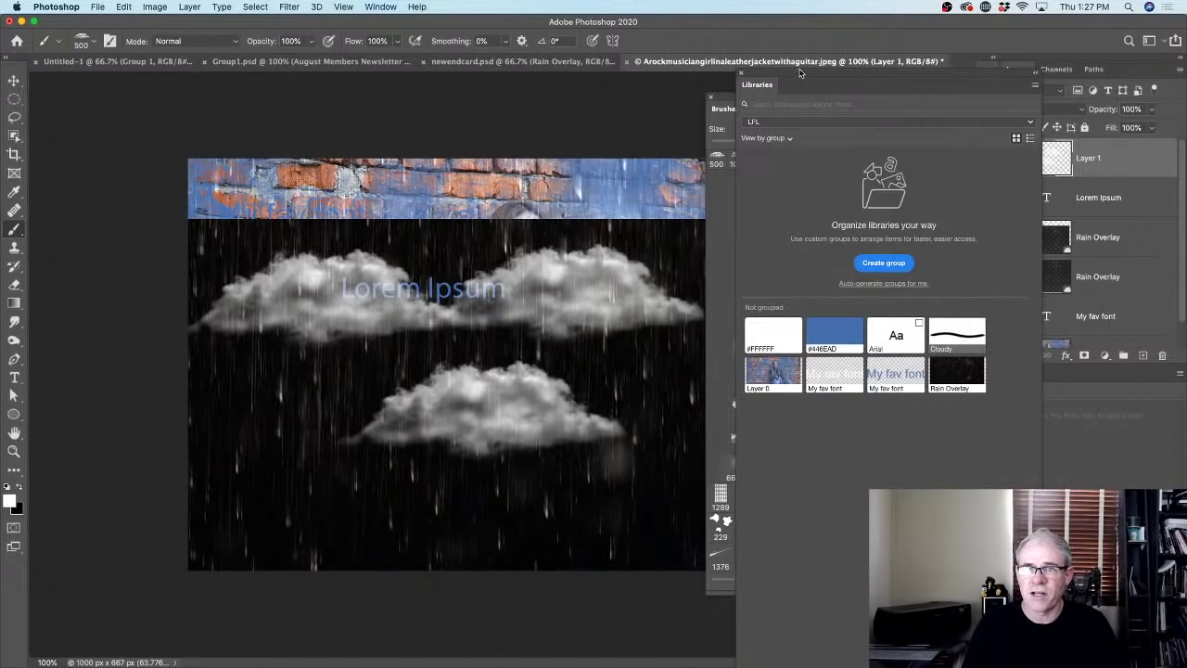
Show the layer styles and add the first reddish-brown style from the Natural group to the LFL library.
drag(802, 77, 464, 66)
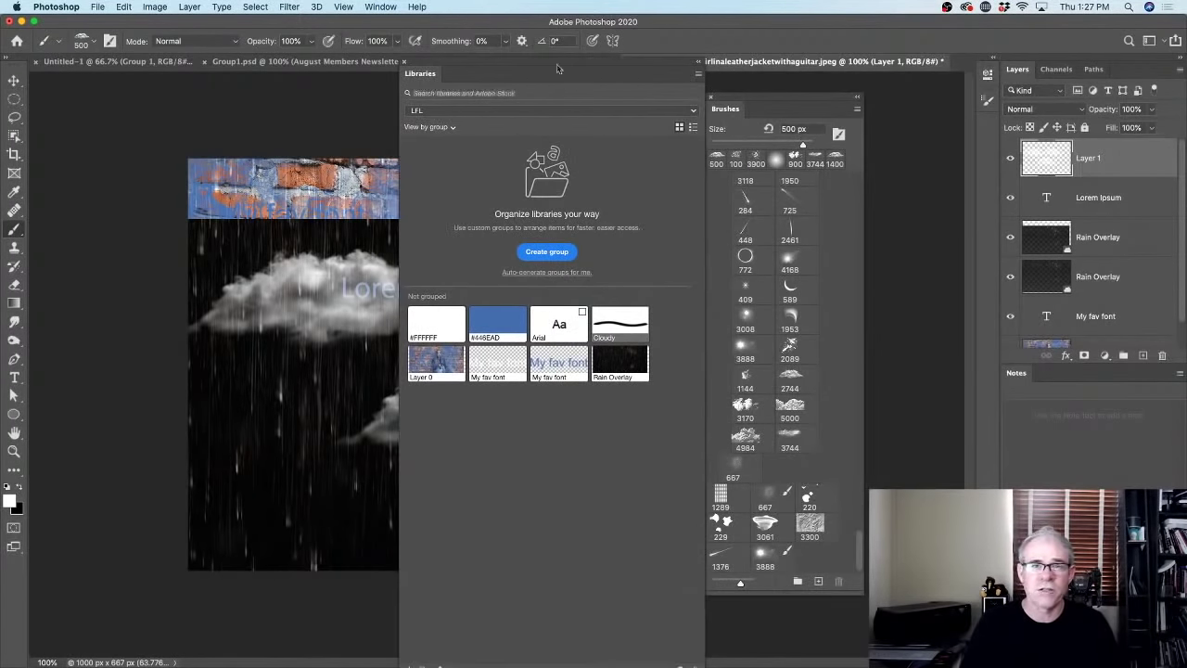
click(381, 8)
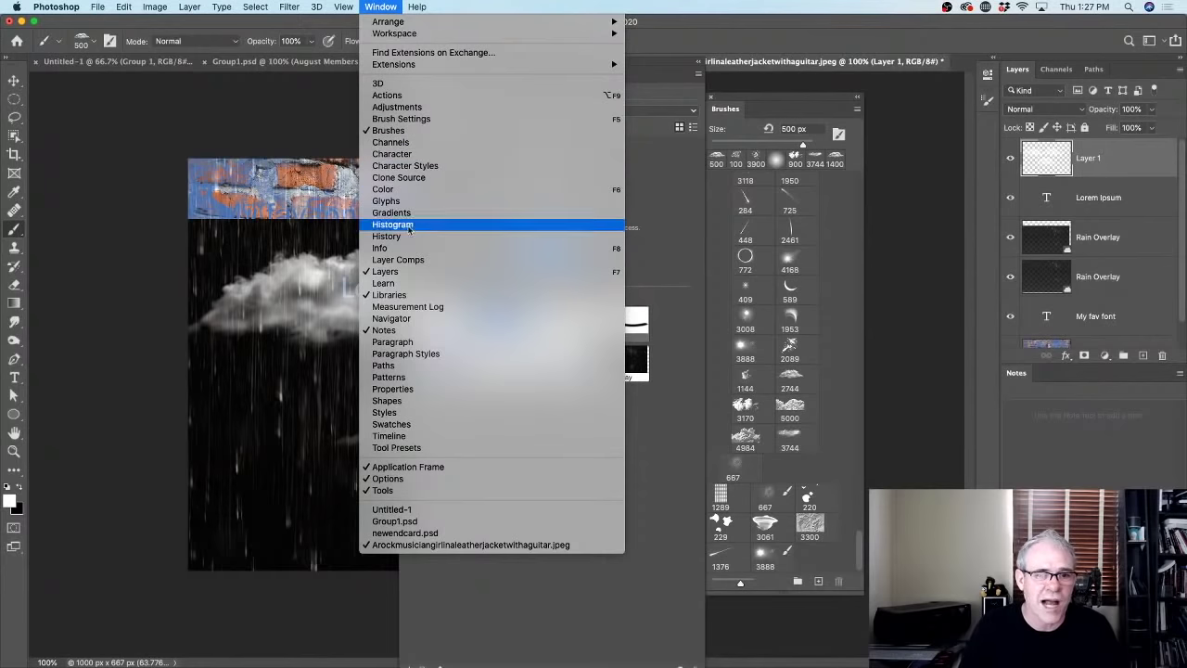
click(438, 413)
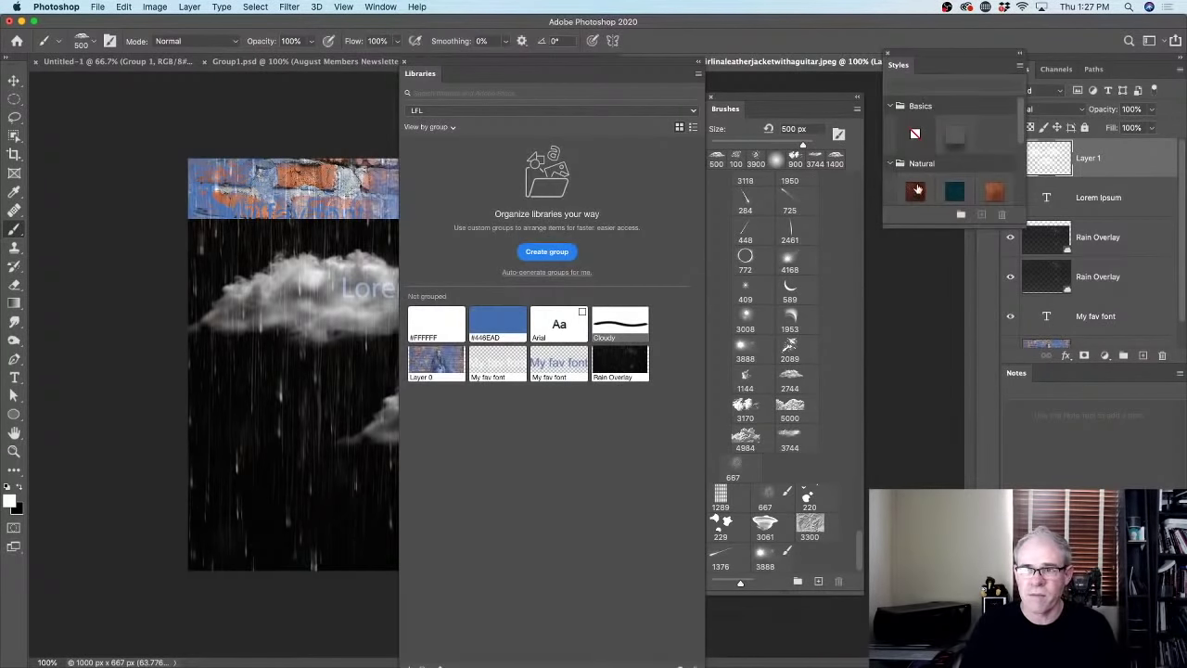
drag(917, 189, 506, 476)
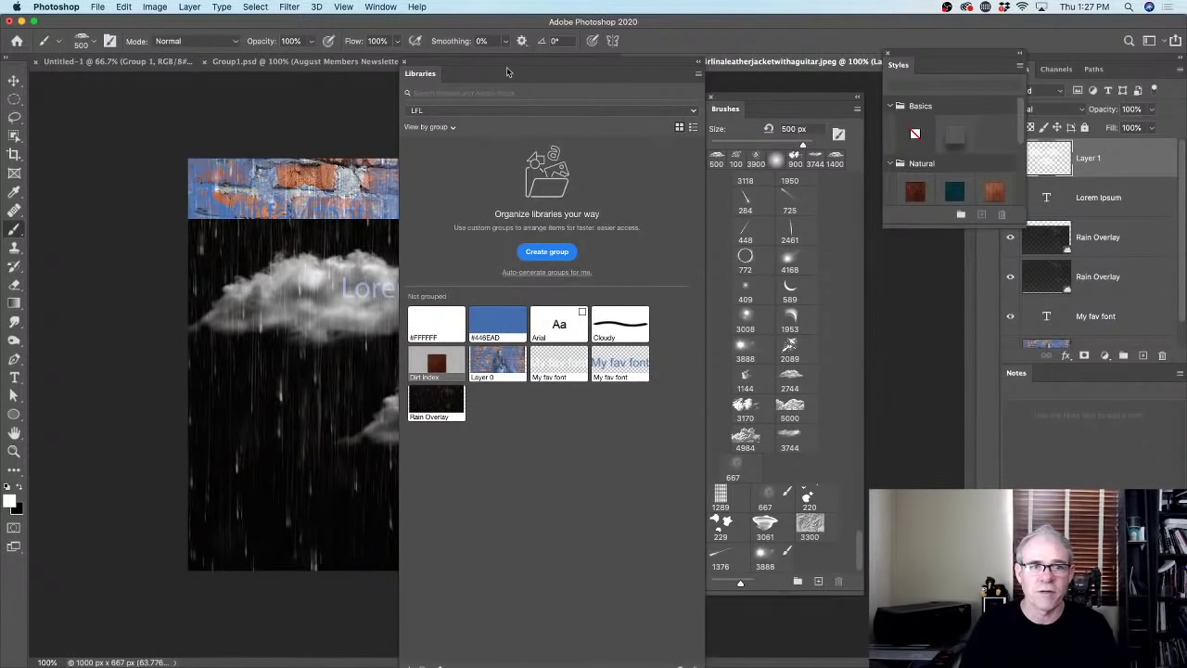
drag(486, 66, 851, 58)
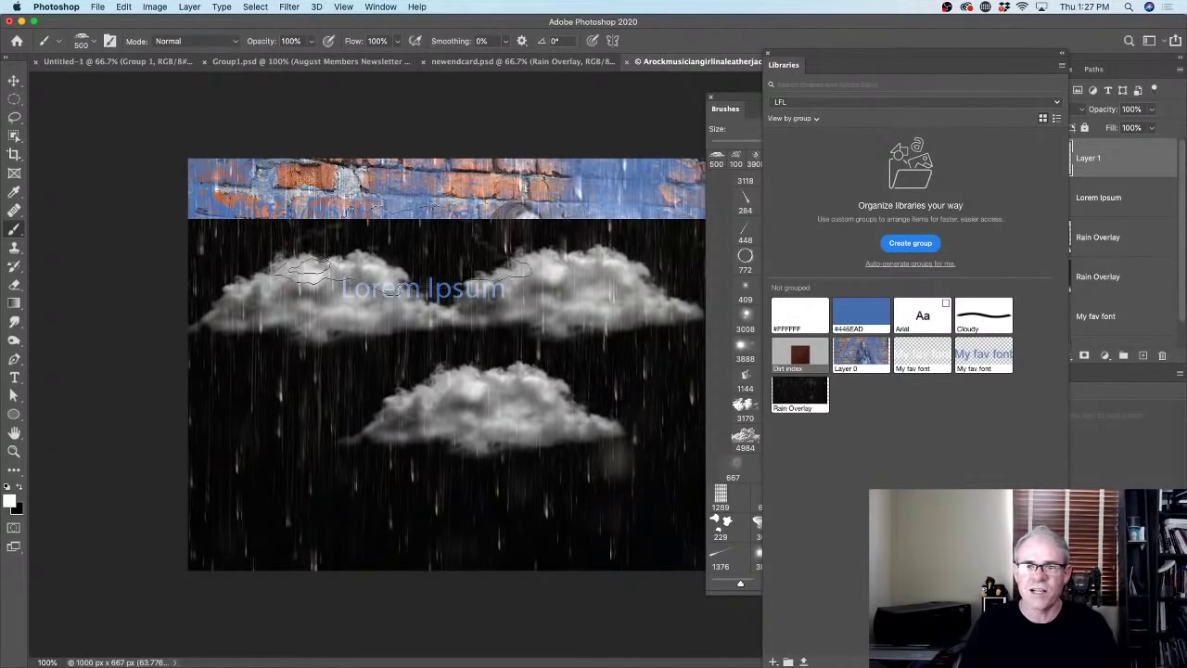
Group all layers of the rock musician document, from Layer 0 up to Layer 1, and add the group to the LFL library.
click(14, 81)
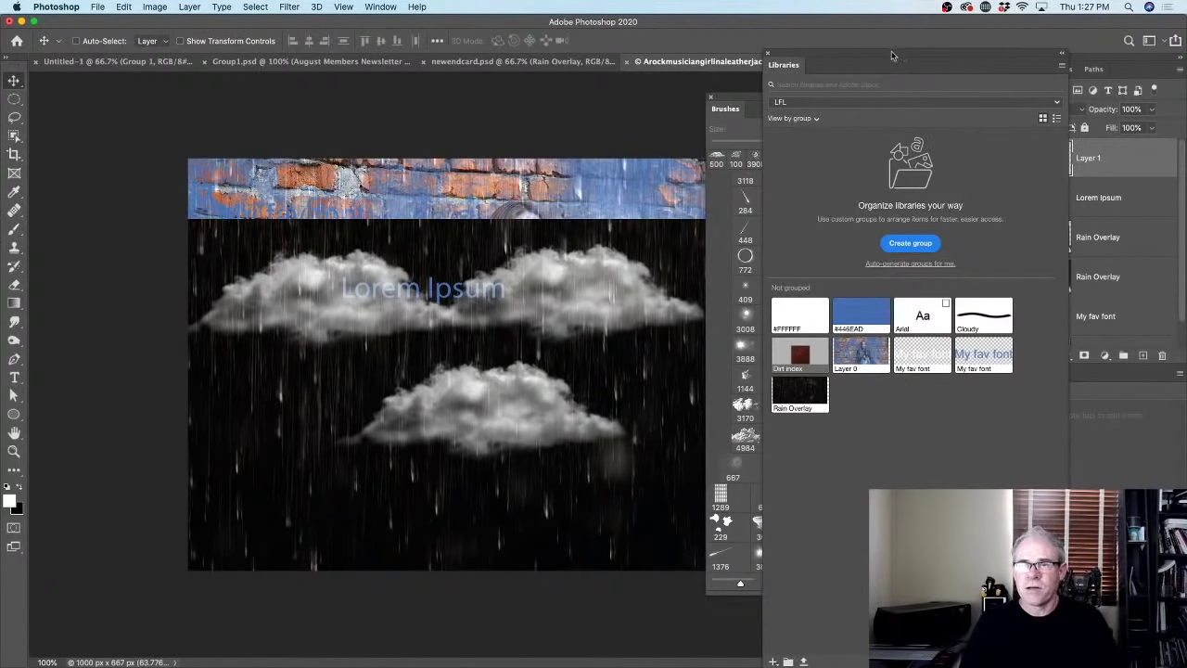
mouse_move(891, 52)
mouse_down()
mouse_move(502, 70)
mouse_move(529, 74)
mouse_up()
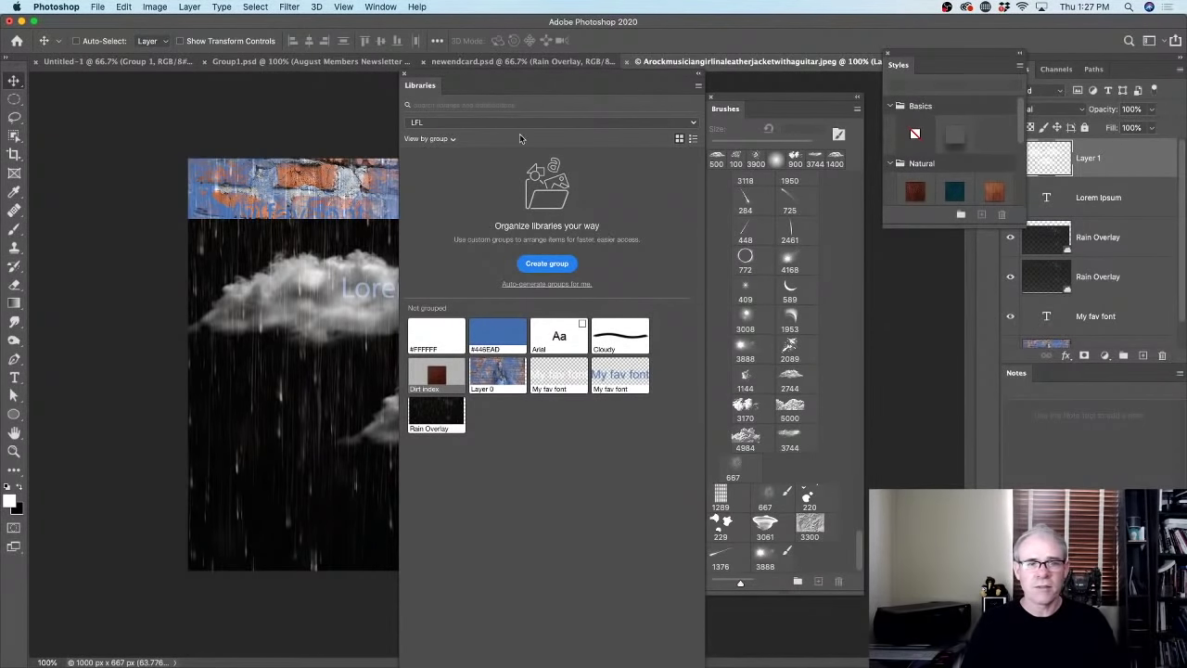
scroll(1112, 177, down, 2)
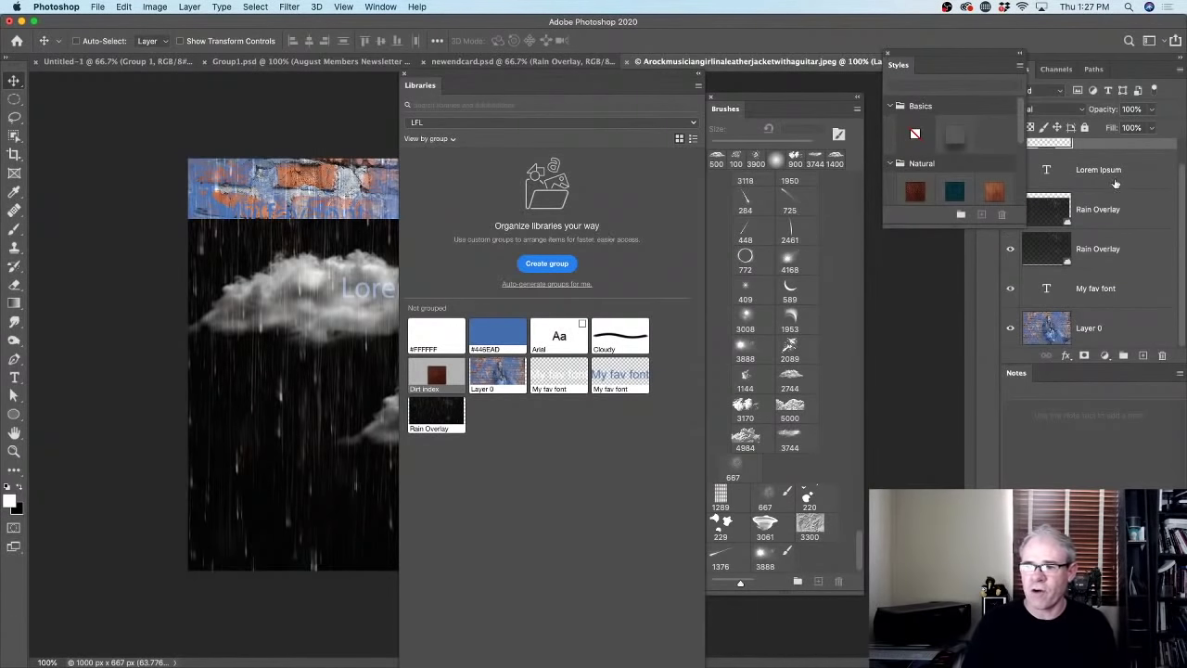
scroll(1118, 167, up, 2)
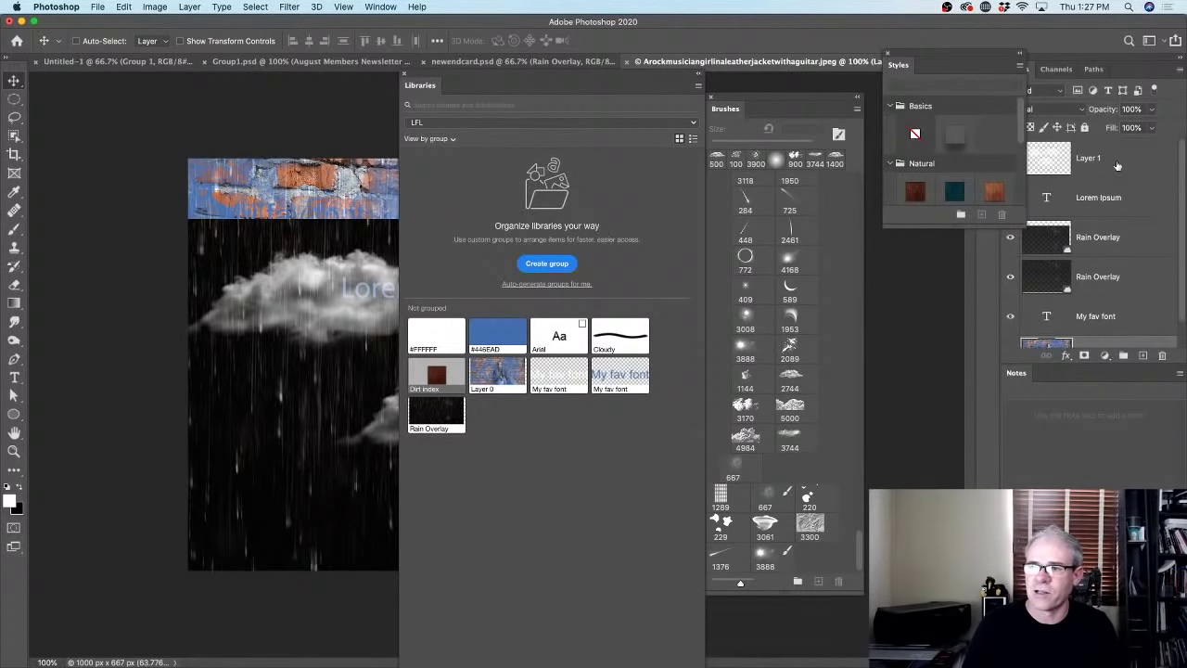
shift+click(1118, 161)
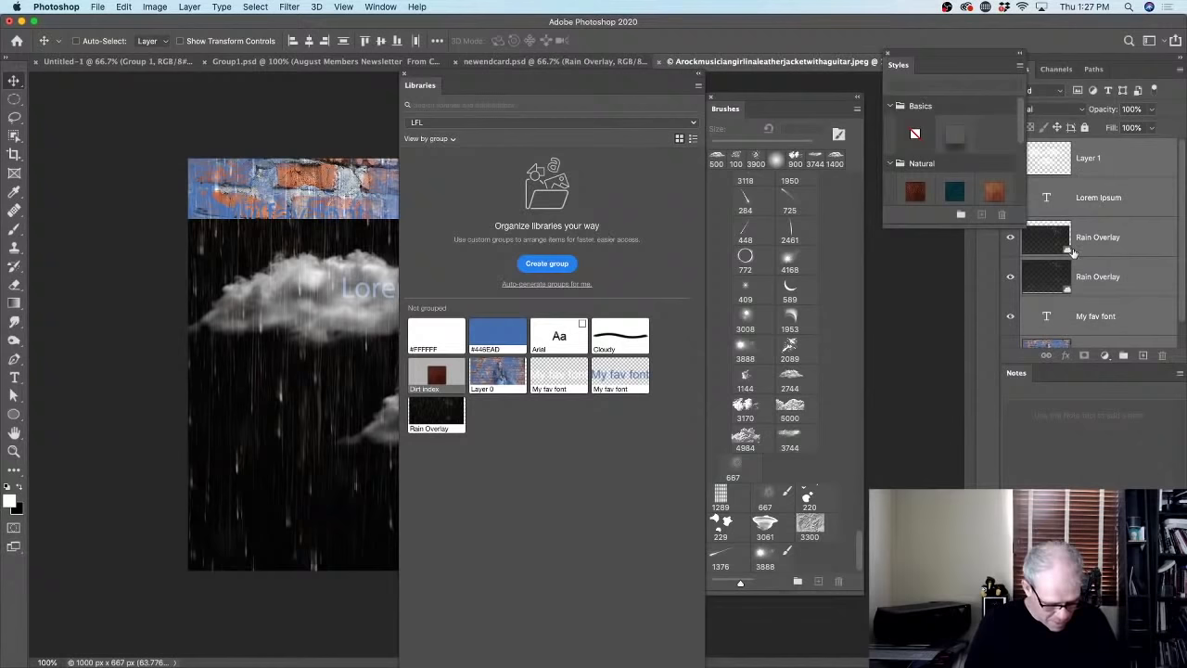
key(super+g)
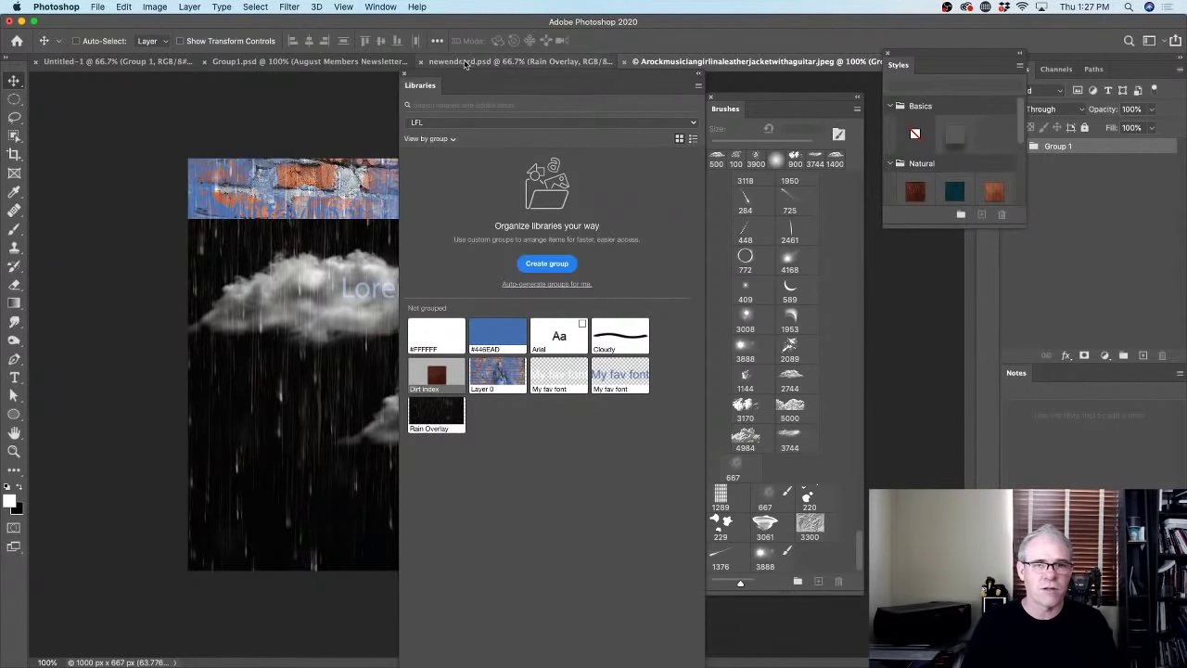
mouse_move(469, 76)
mouse_down()
mouse_move(739, 150)
mouse_move(753, 132)
mouse_move(572, 77)
mouse_up()
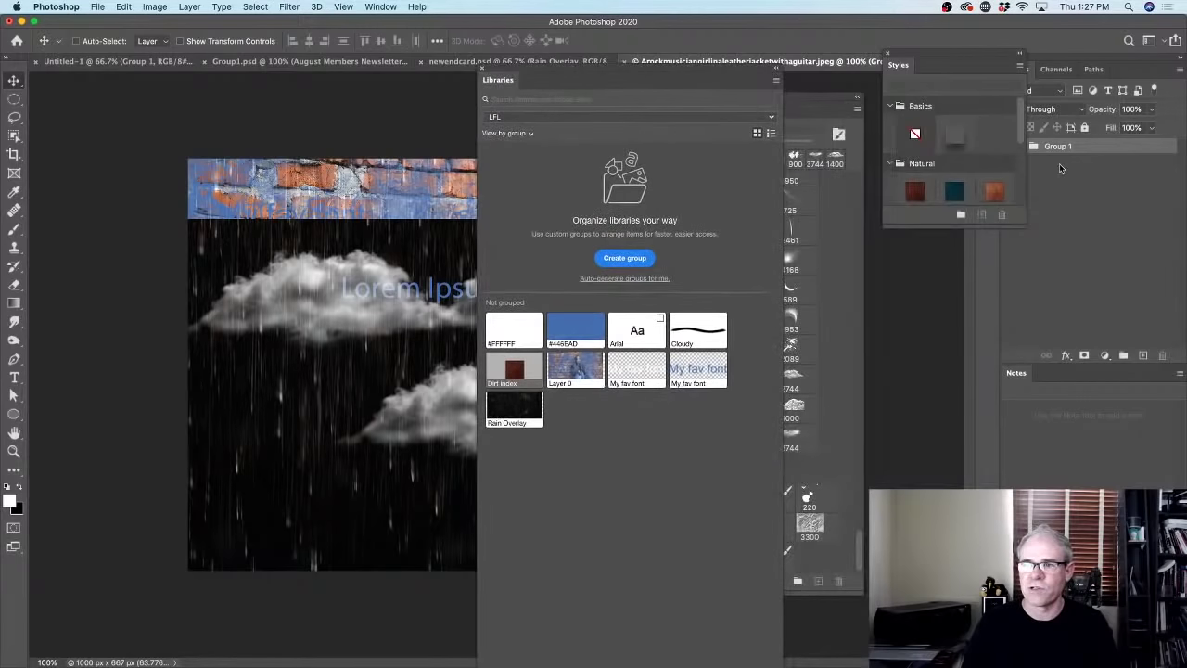
drag(1033, 148, 620, 440)
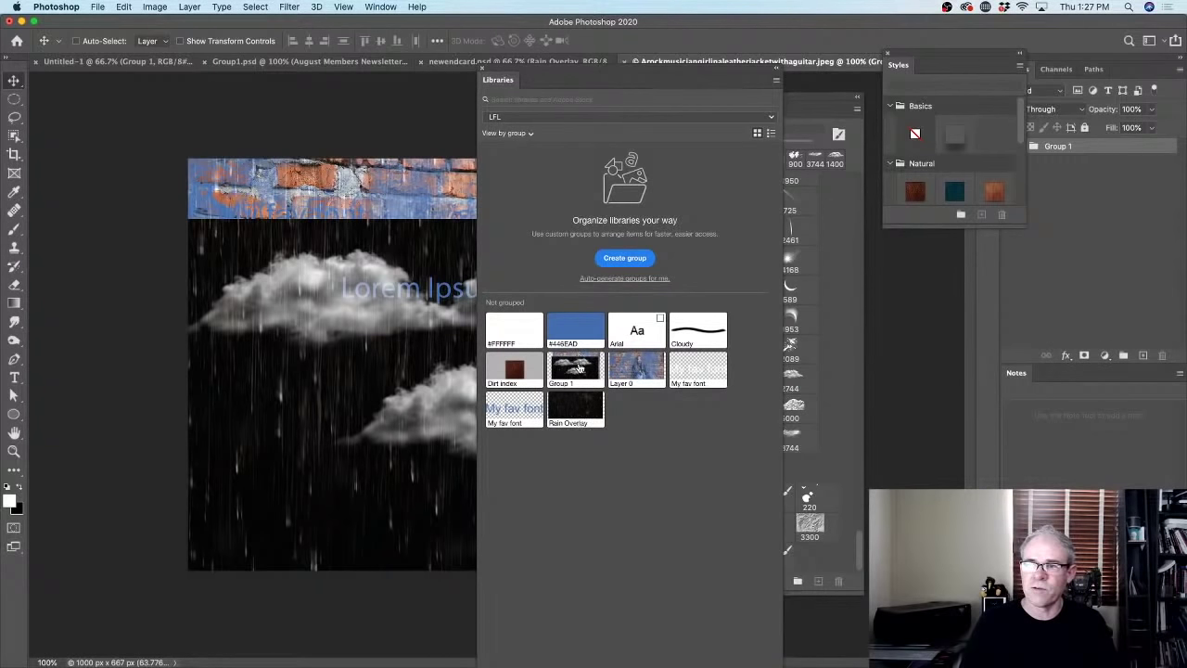
Close the rock musician image and newendcard.psd without saving their changes.
click(627, 62)
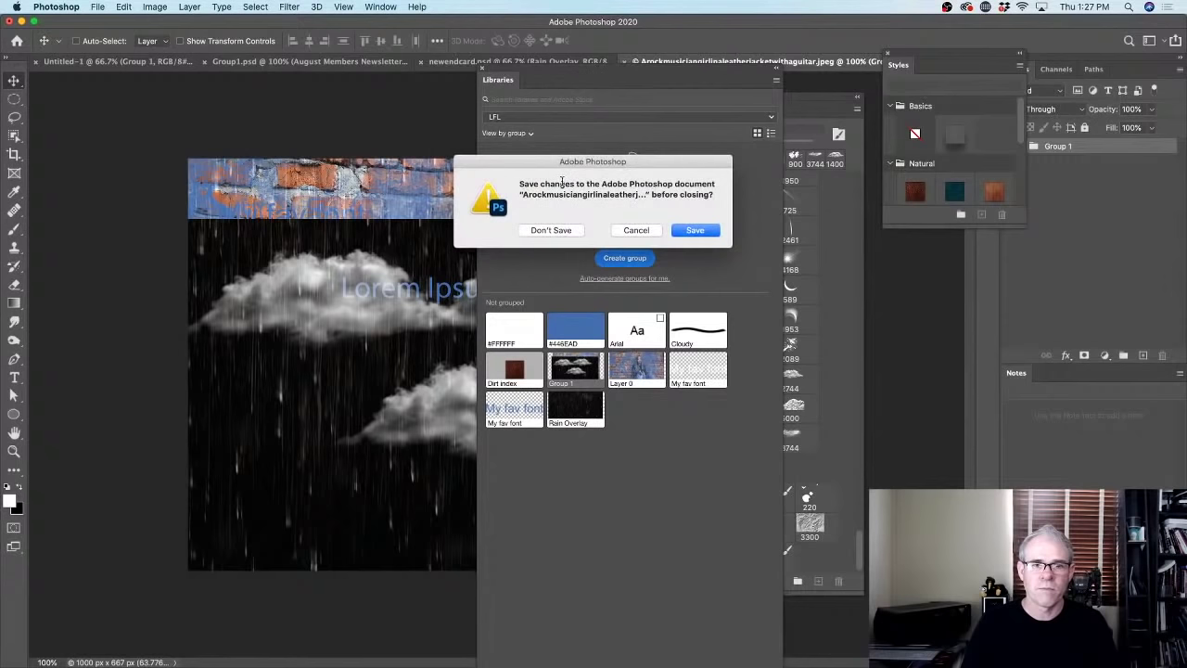
click(551, 230)
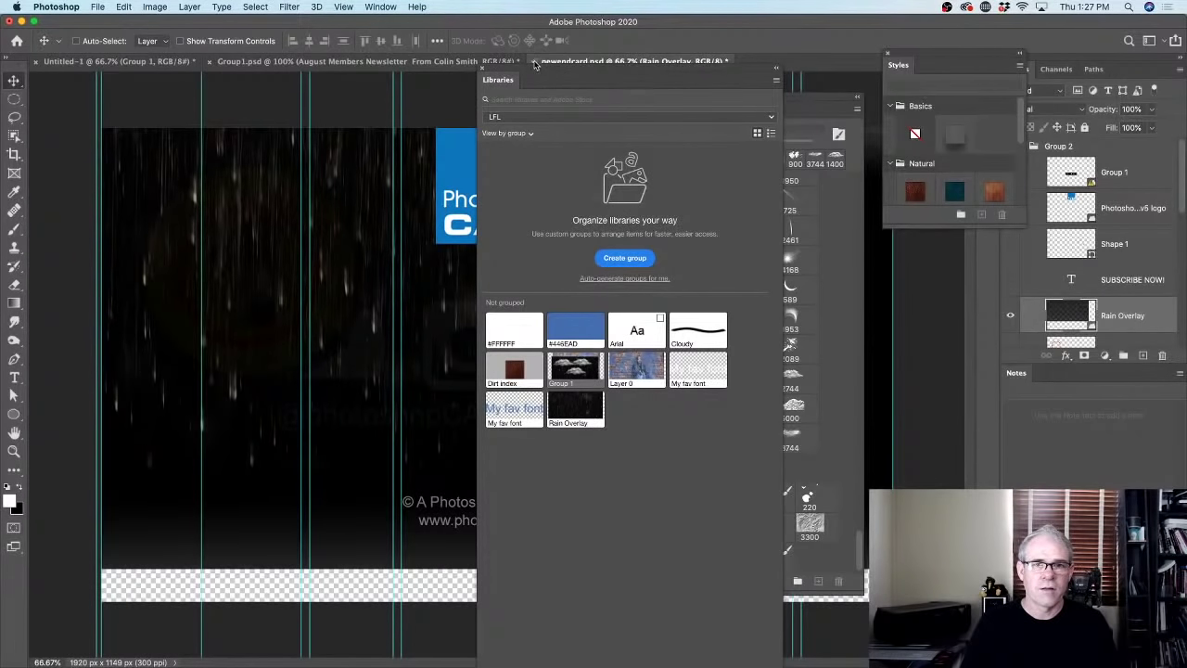
click(534, 62)
click(551, 230)
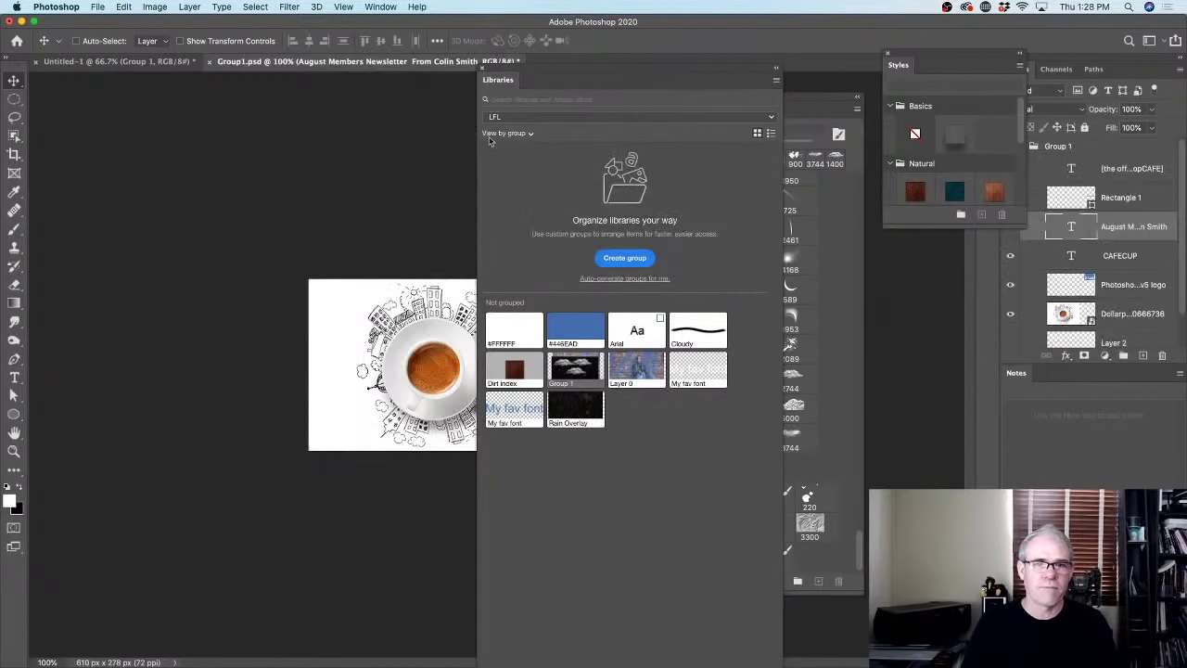
Collapse the CAFECUP newsletter's layer group in Group1.psd and add it to the LFL library.
click(112, 62)
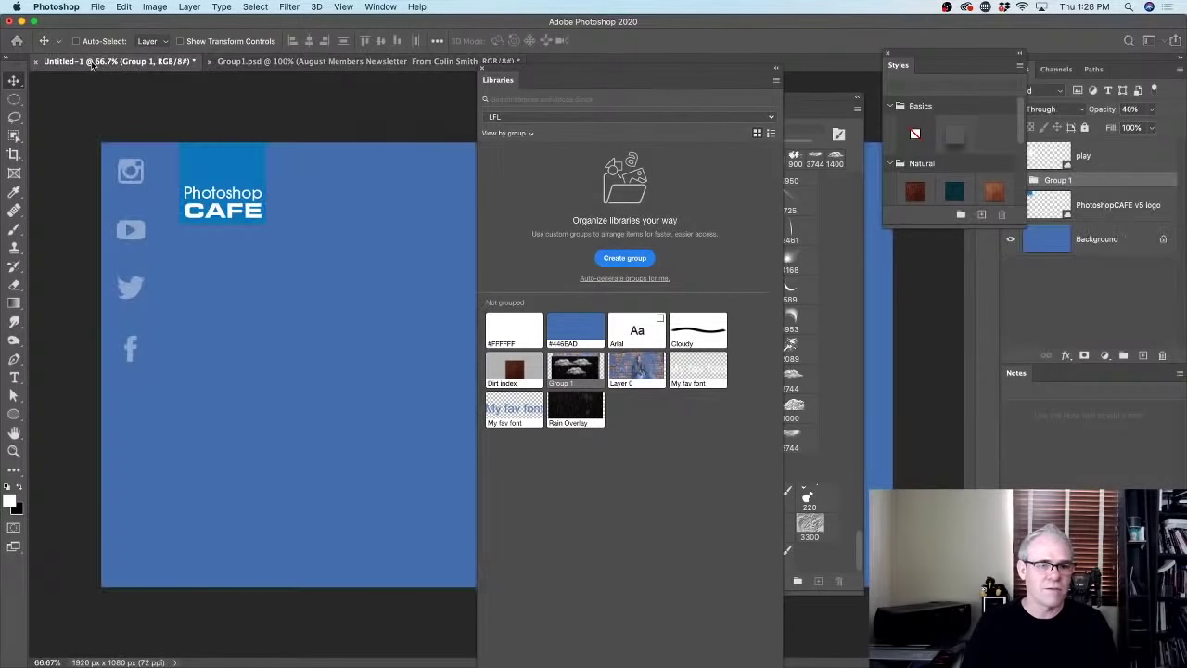
click(278, 63)
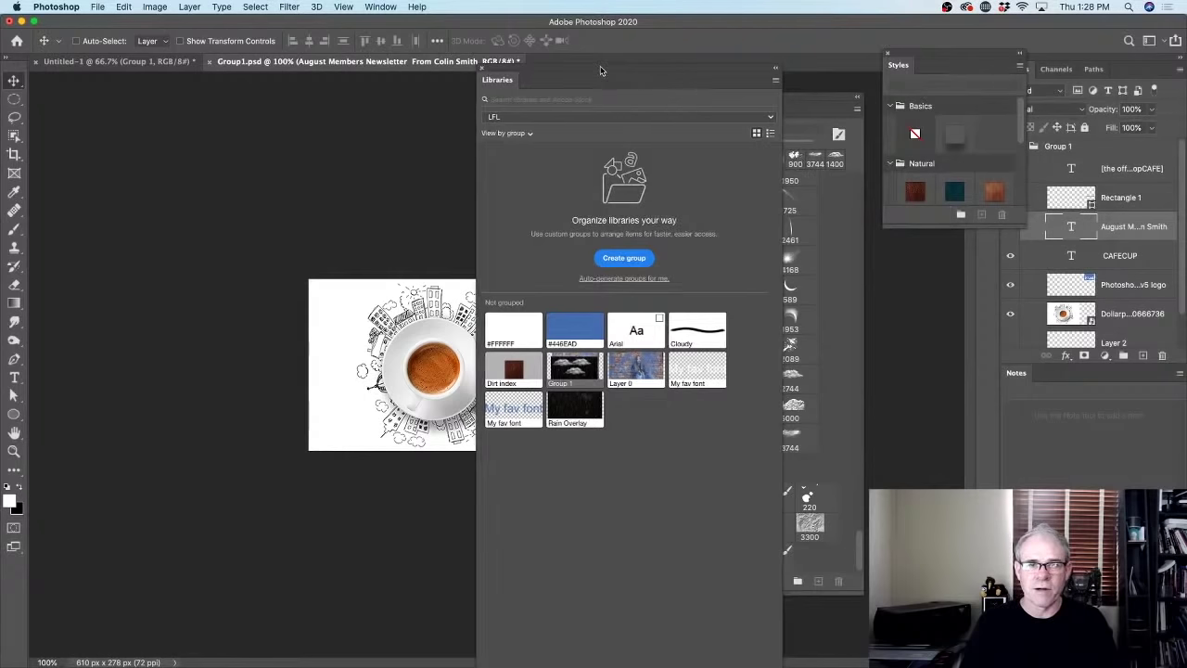
drag(600, 66, 466, 63)
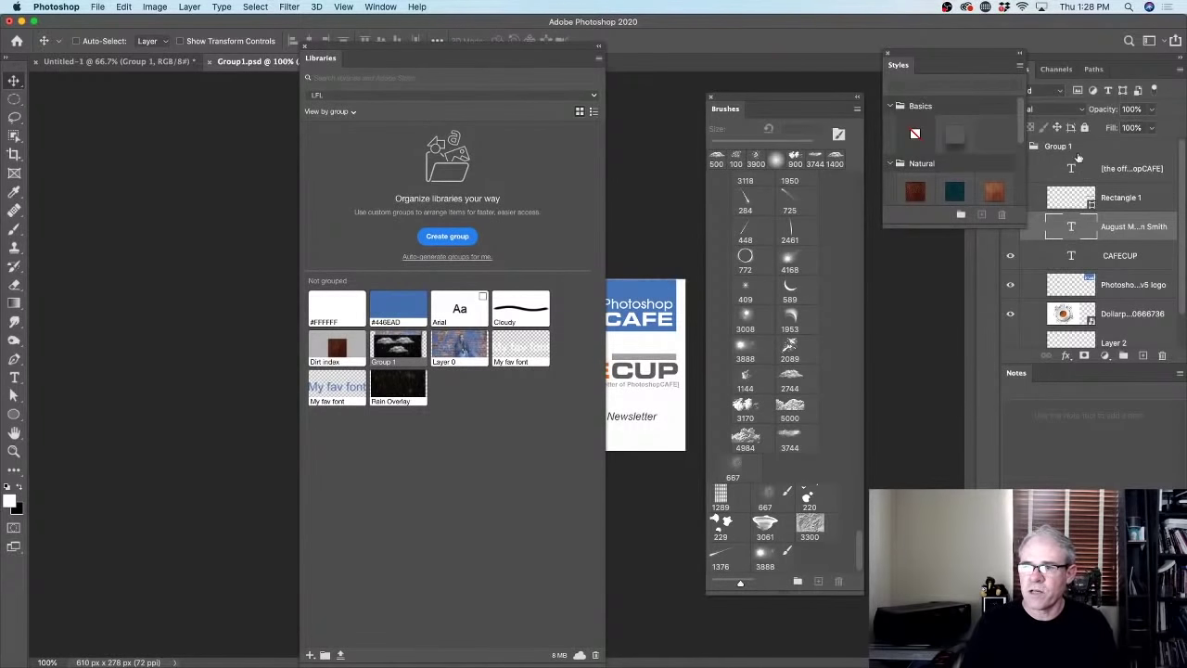
click(1069, 144)
drag(941, 55, 854, 47)
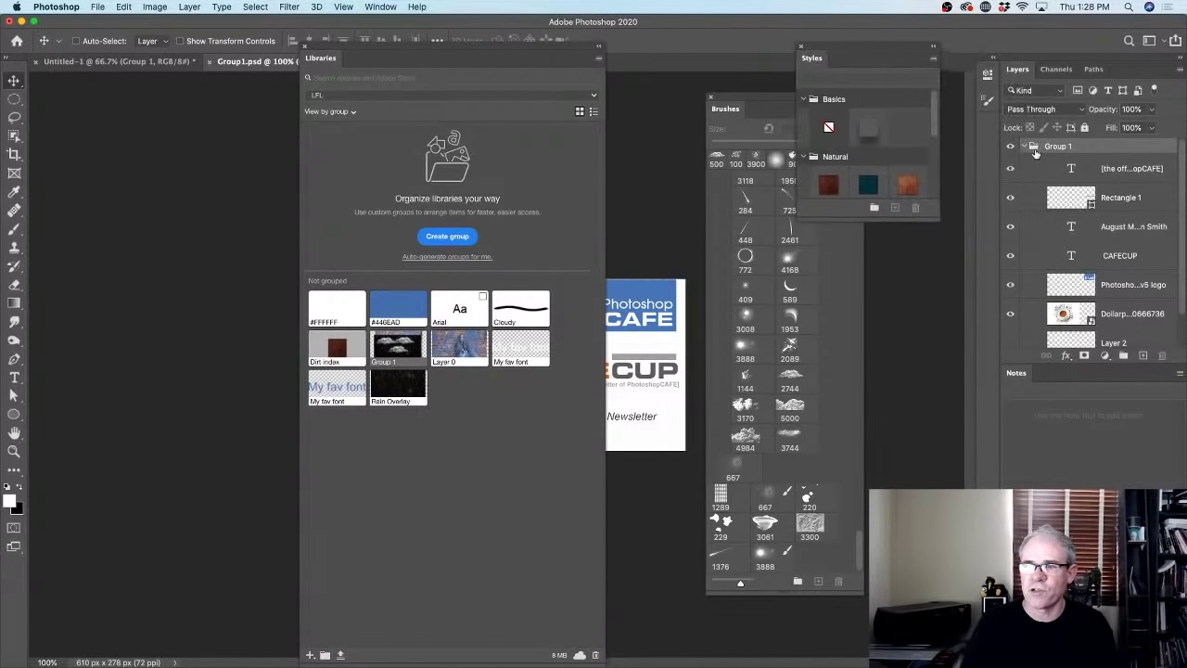
click(1024, 147)
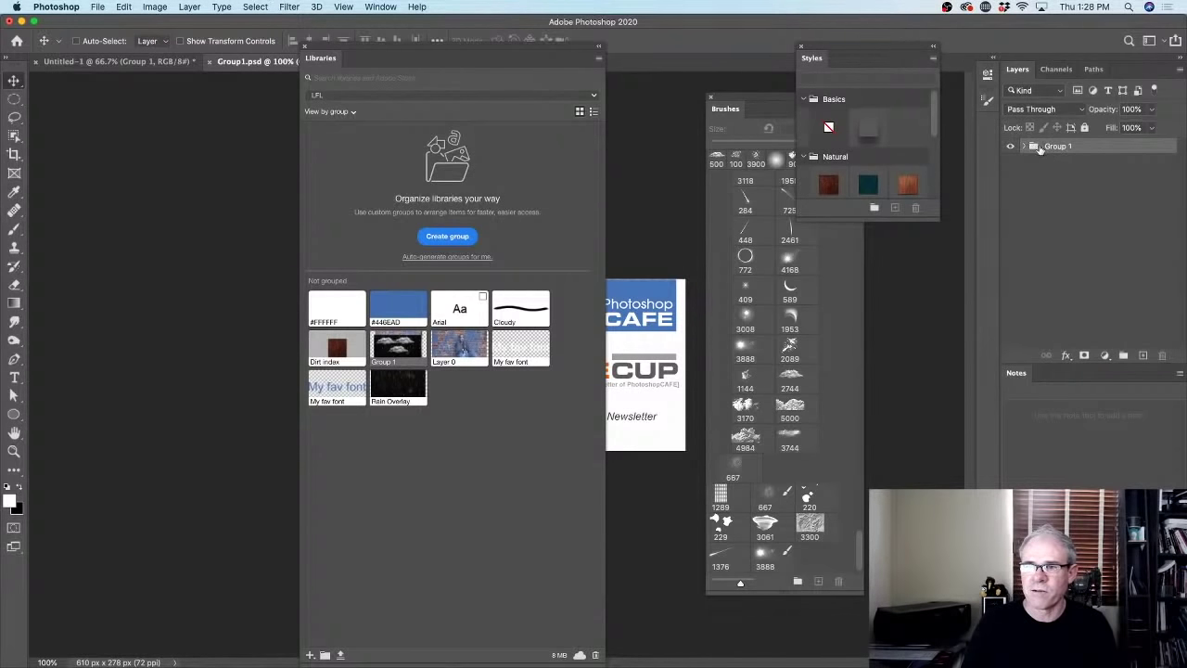
drag(1040, 150, 460, 430)
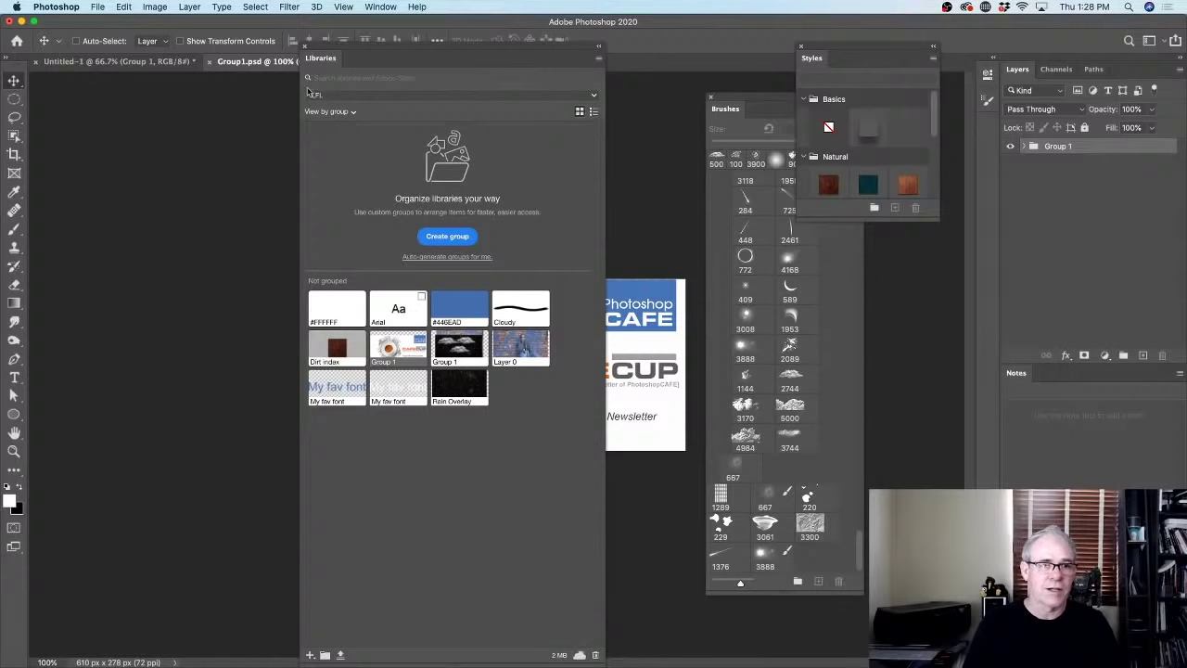
Close Group1.psd and Untitled-1 without saving their changes.
click(212, 61)
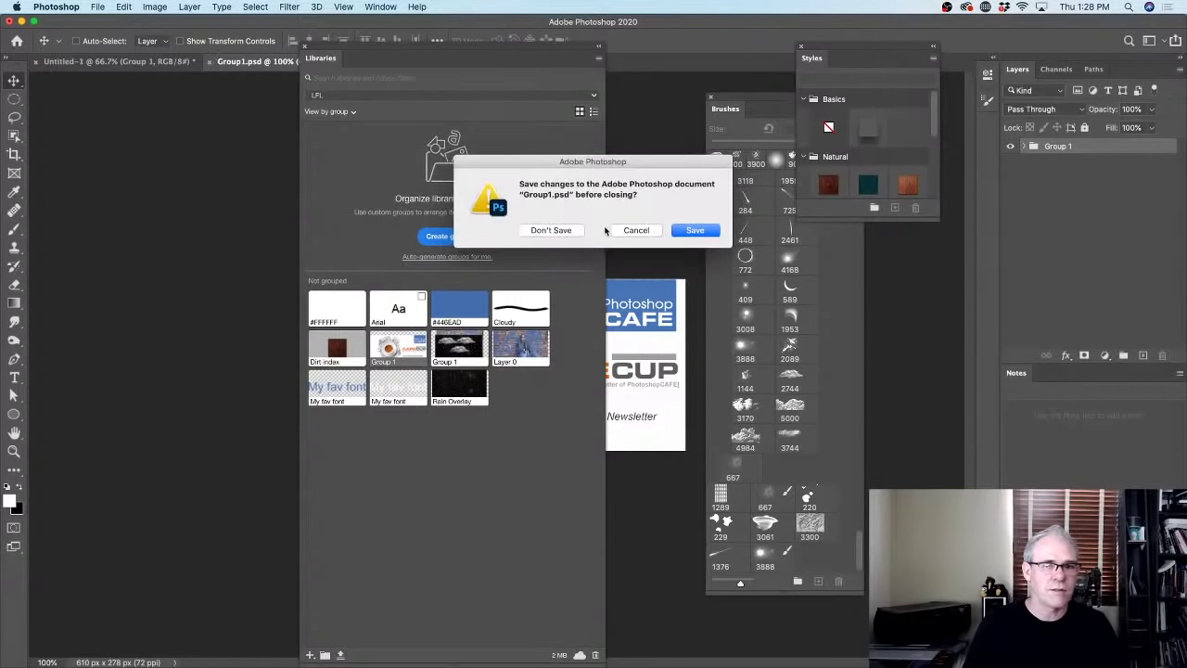
click(552, 230)
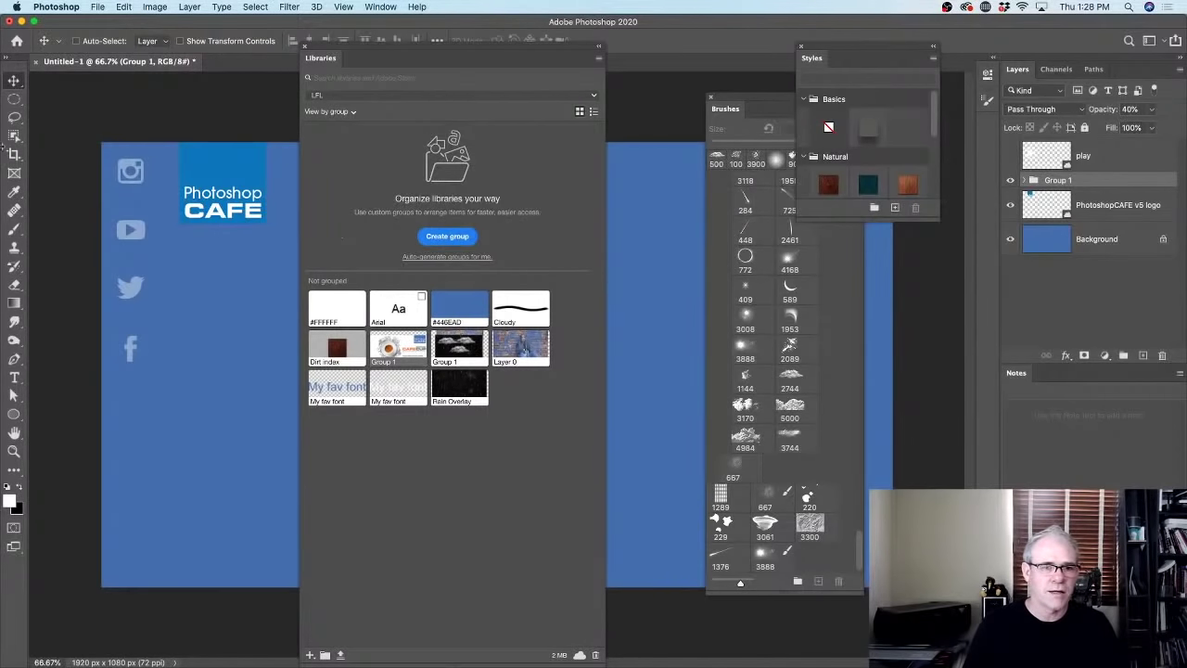
click(37, 61)
click(551, 230)
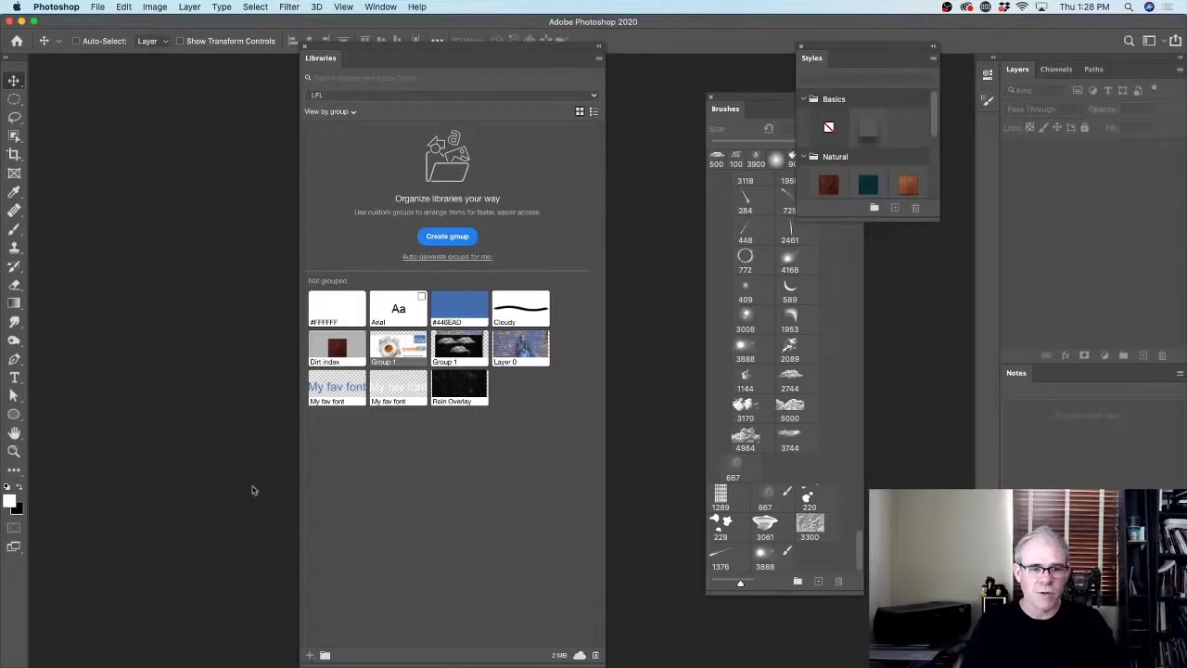
Open the coffee cup newsletter asset from the LFL library as a document and expand its group to review the layers.
double_click(399, 348)
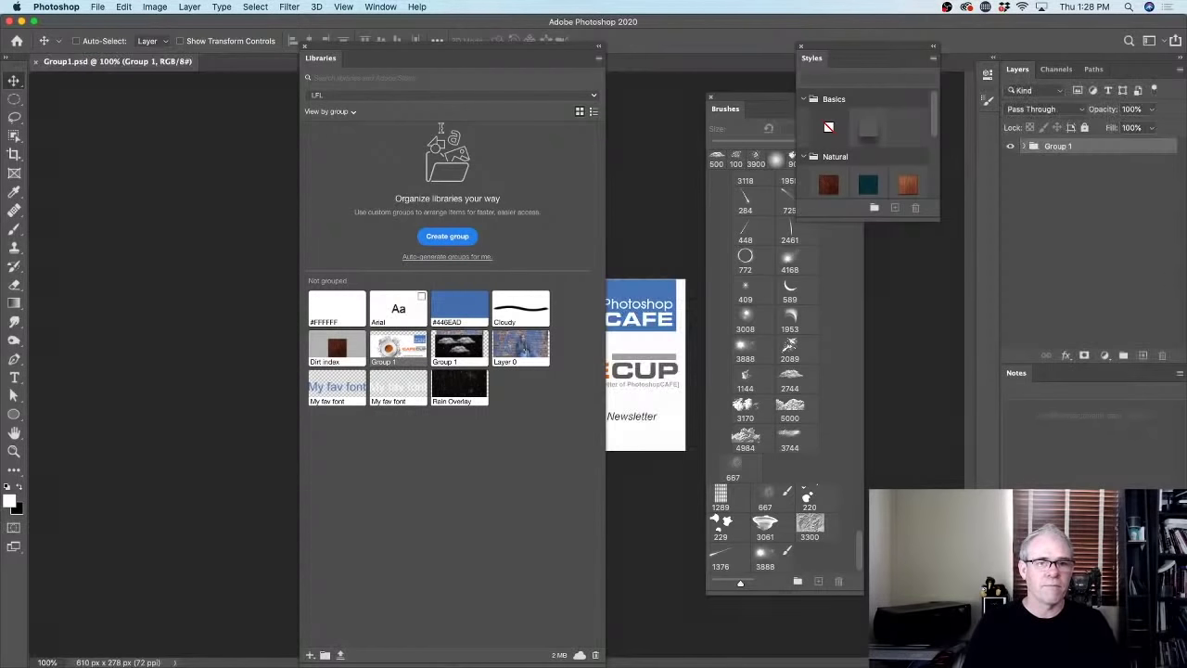
drag(458, 55, 168, 115)
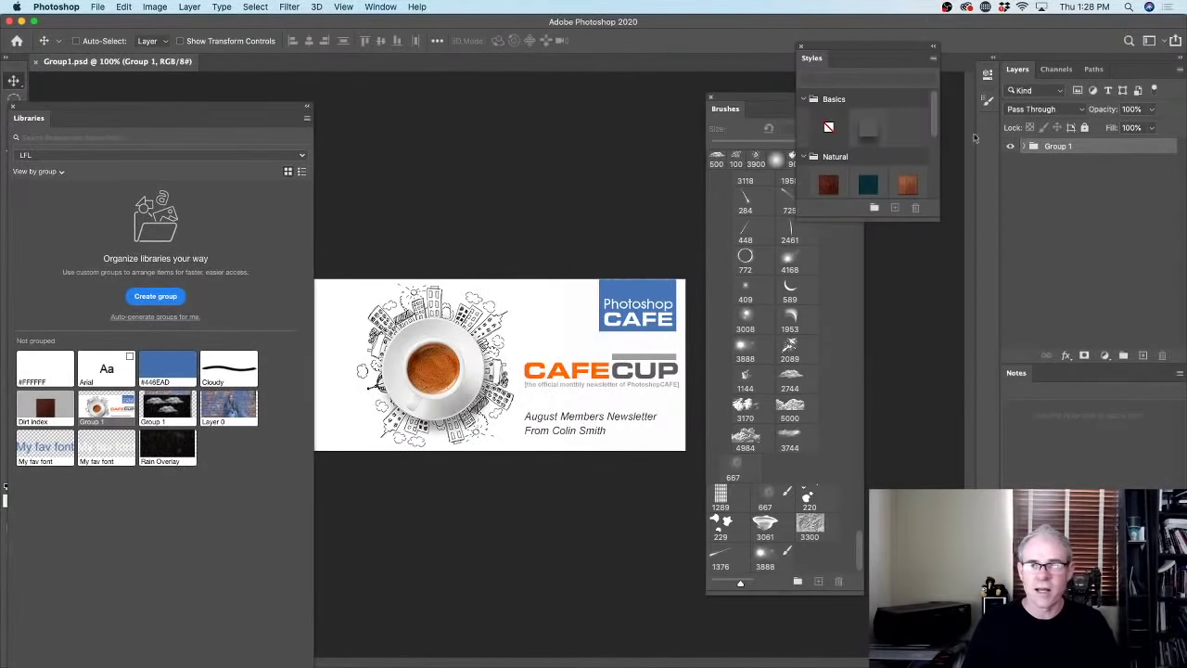
click(1025, 147)
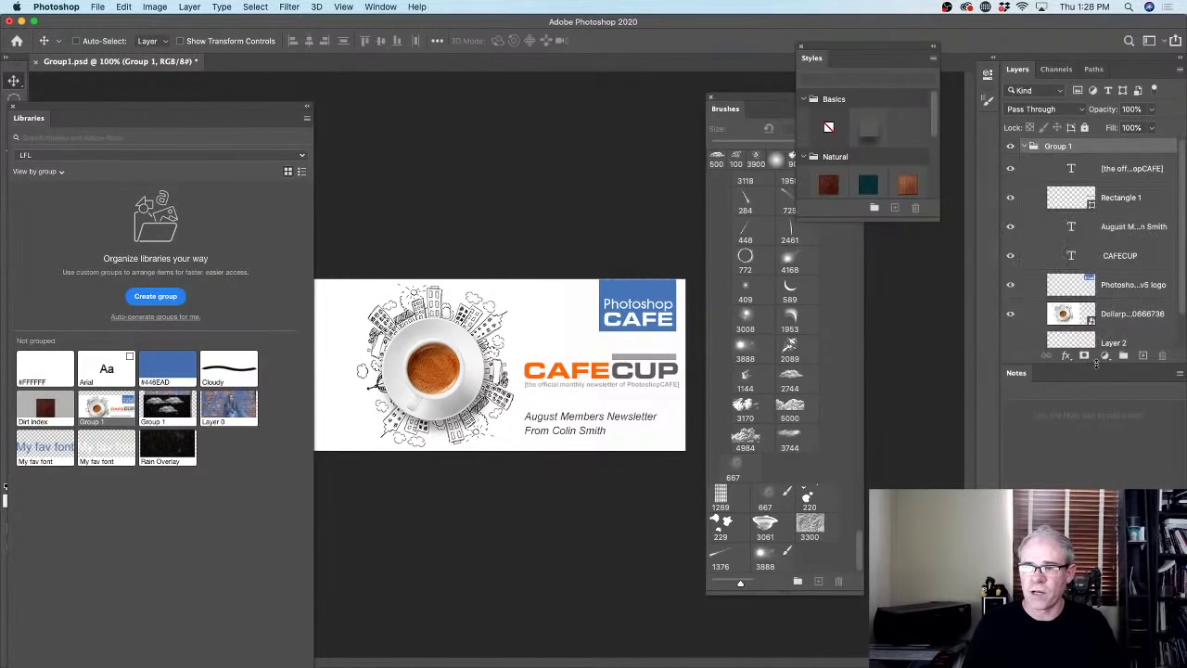
scroll(1176, 277, down, 2)
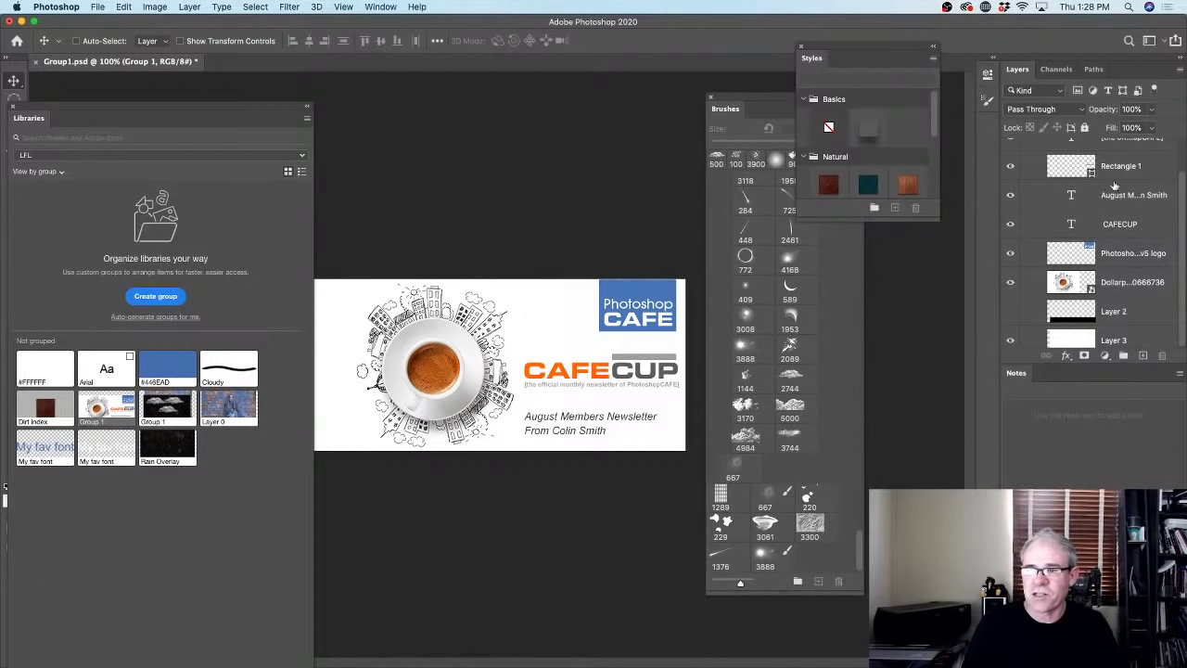
scroll(1184, 179, up, 1)
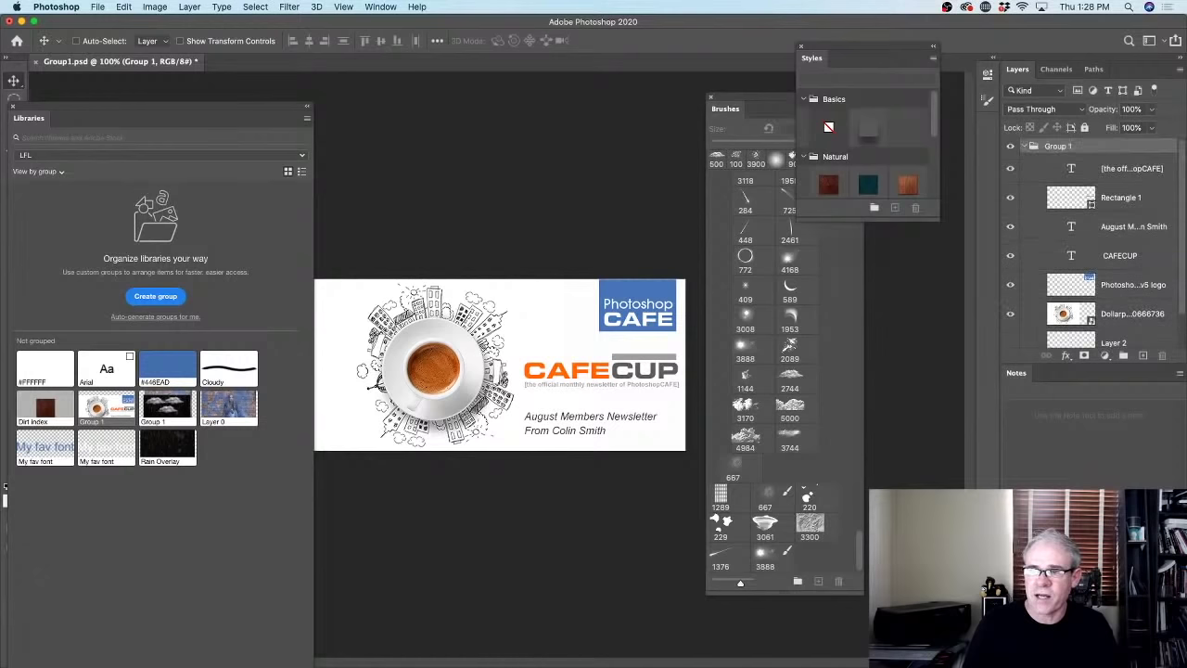
scroll(1183, 179, down, 1)
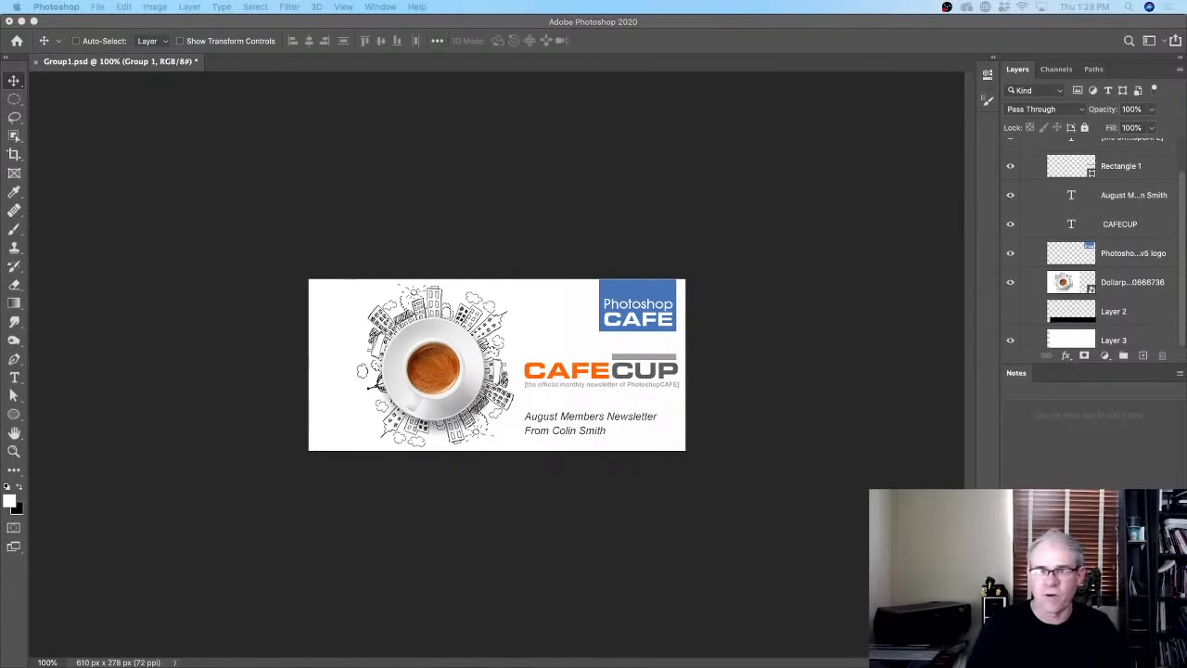
Switch from the LFL library to the templates library and browse down to its ungrouped assets.
click(797, 394)
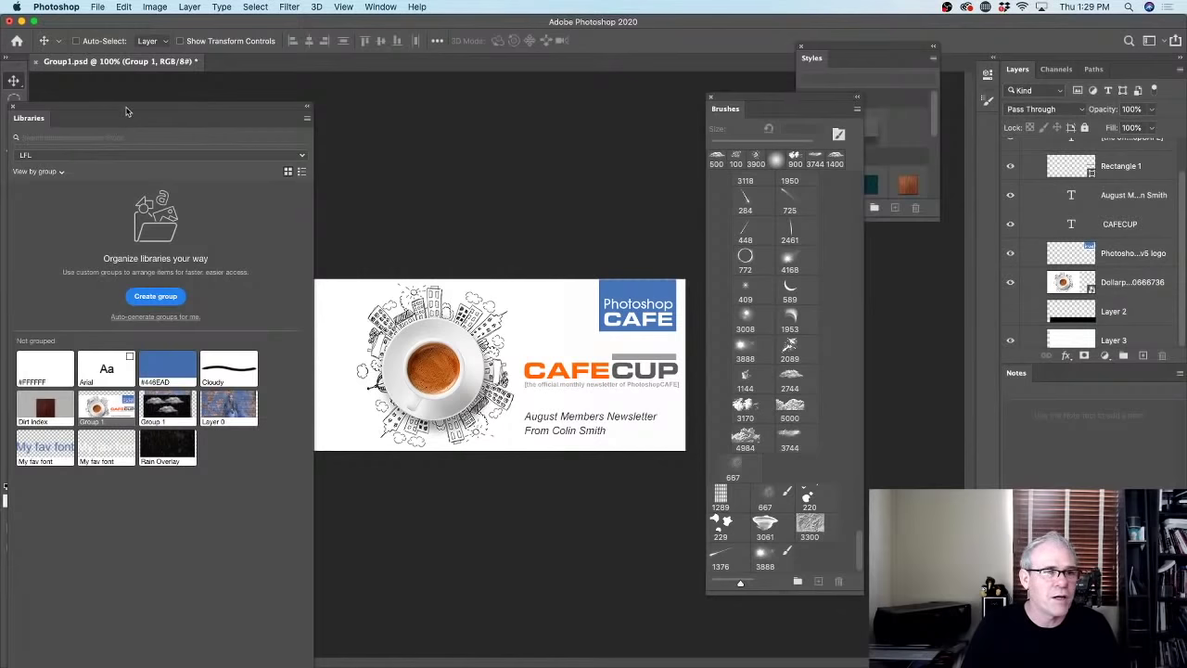
mouse_move(127, 112)
mouse_down()
mouse_move(269, 75)
mouse_move(192, 74)
mouse_move(202, 72)
mouse_move(156, 59)
mouse_up()
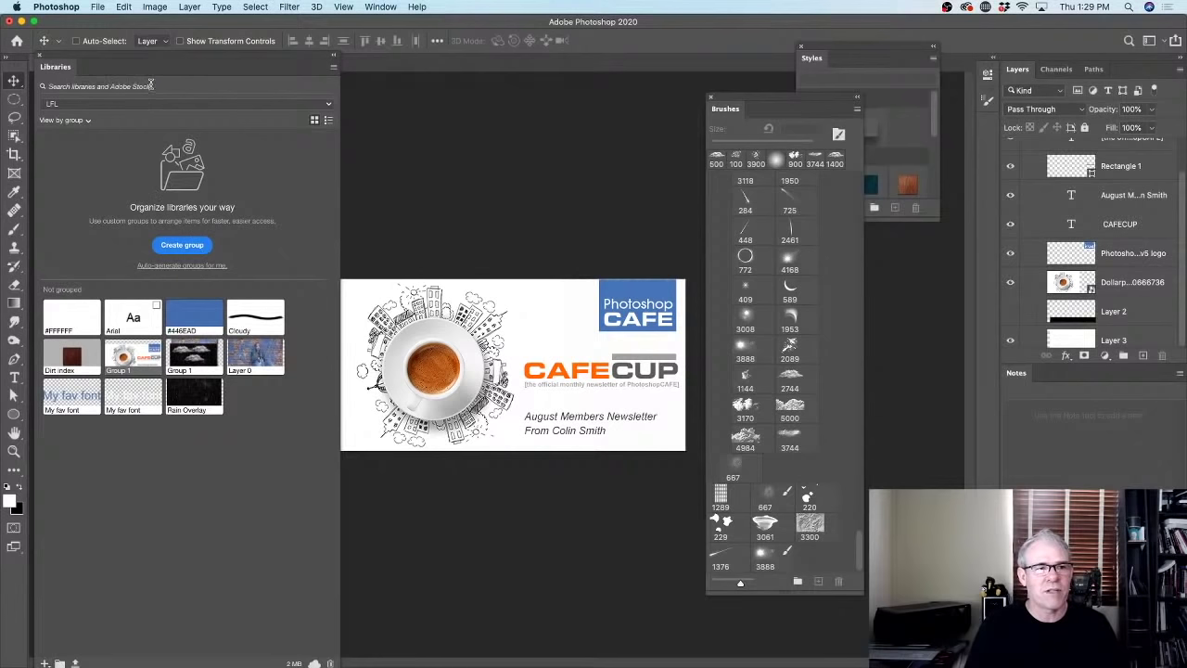
drag(164, 60, 535, 52)
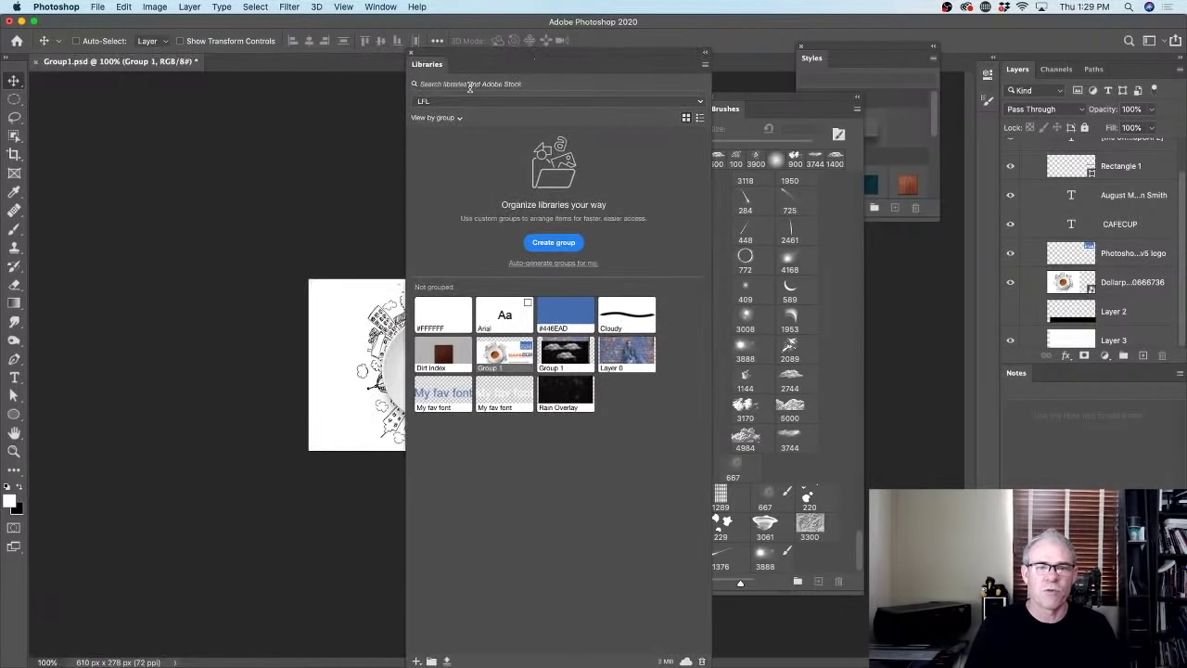
click(701, 105)
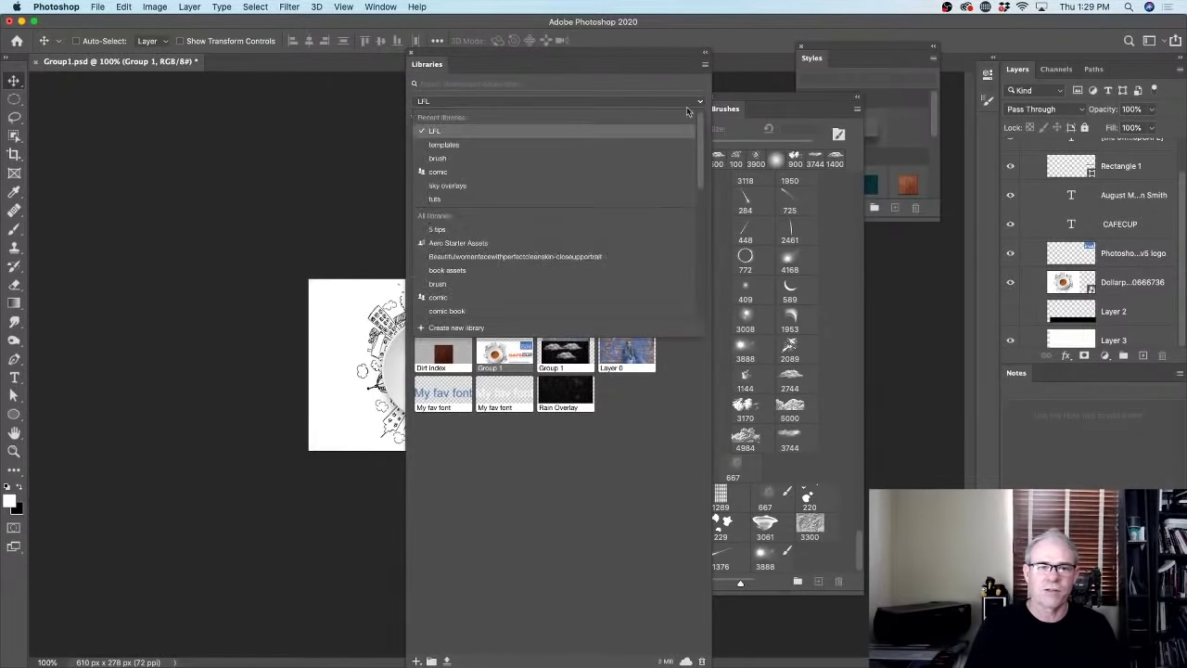
click(527, 148)
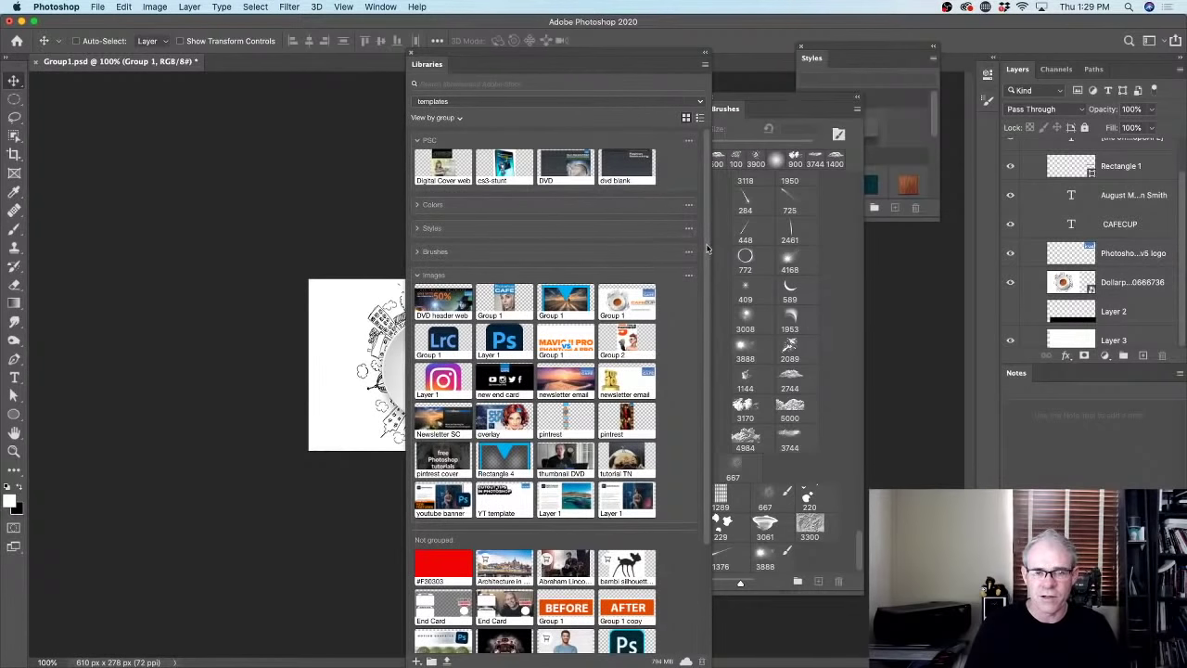
scroll(707, 248, down, 5)
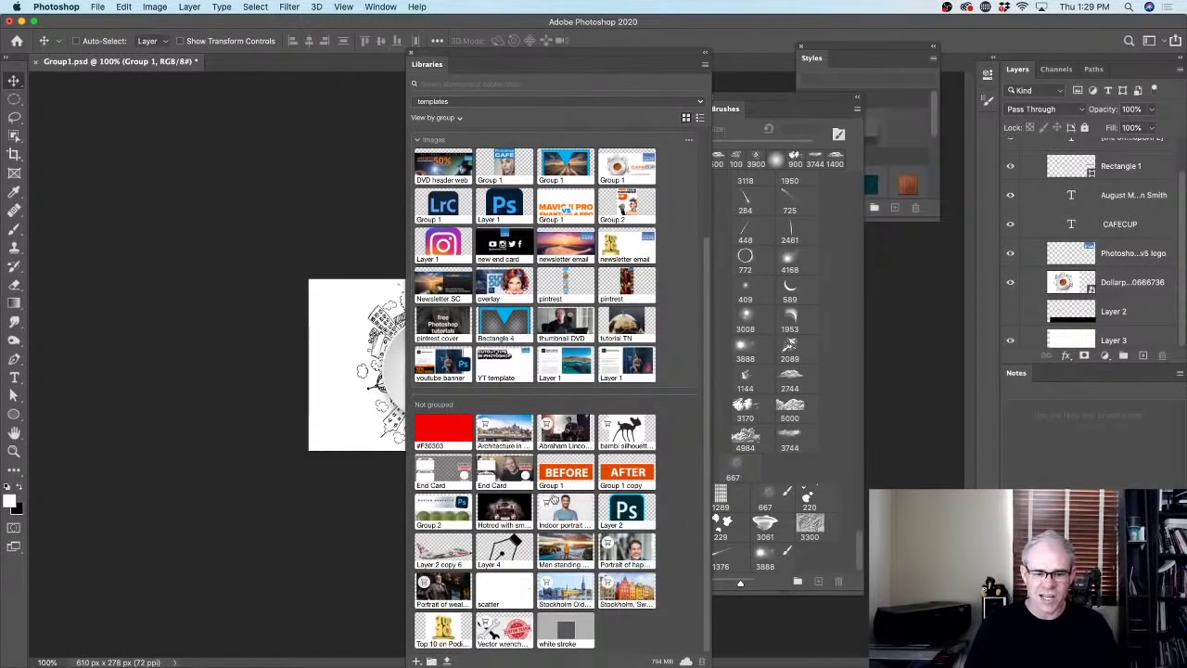
Place the BEFORE and AFTER graphics from the templates library on the newsletter, rotating AFTER about -4° and moving it closer to BEFORE.
drag(603, 475, 397, 283)
key(Return)
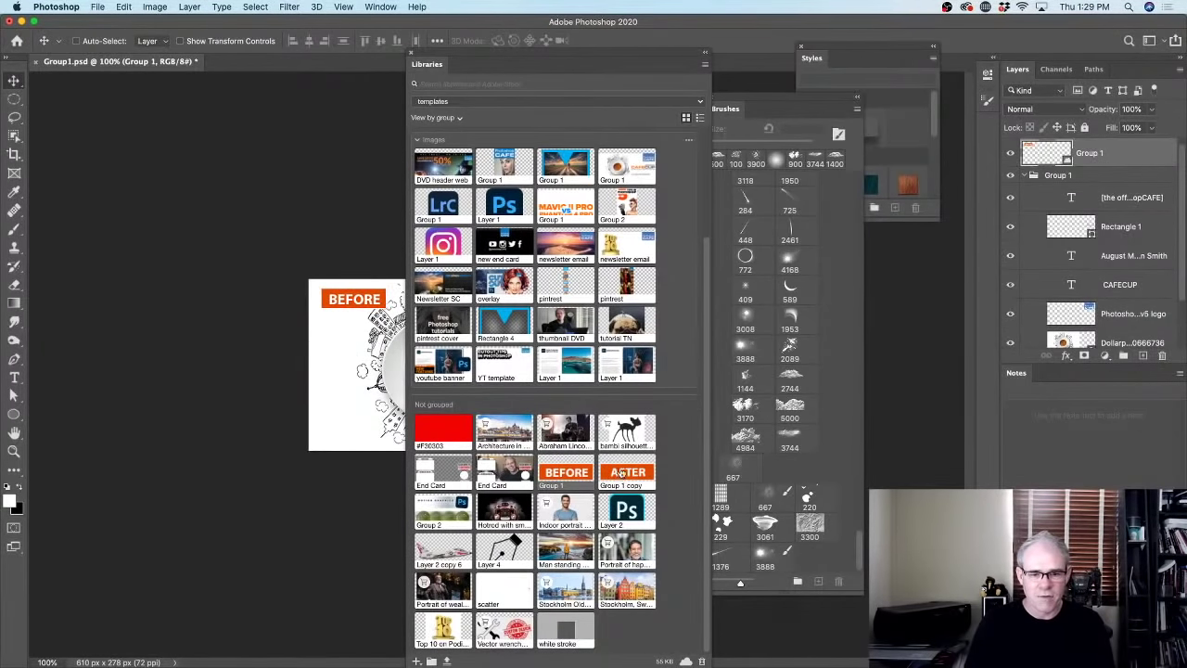
drag(621, 474, 345, 360)
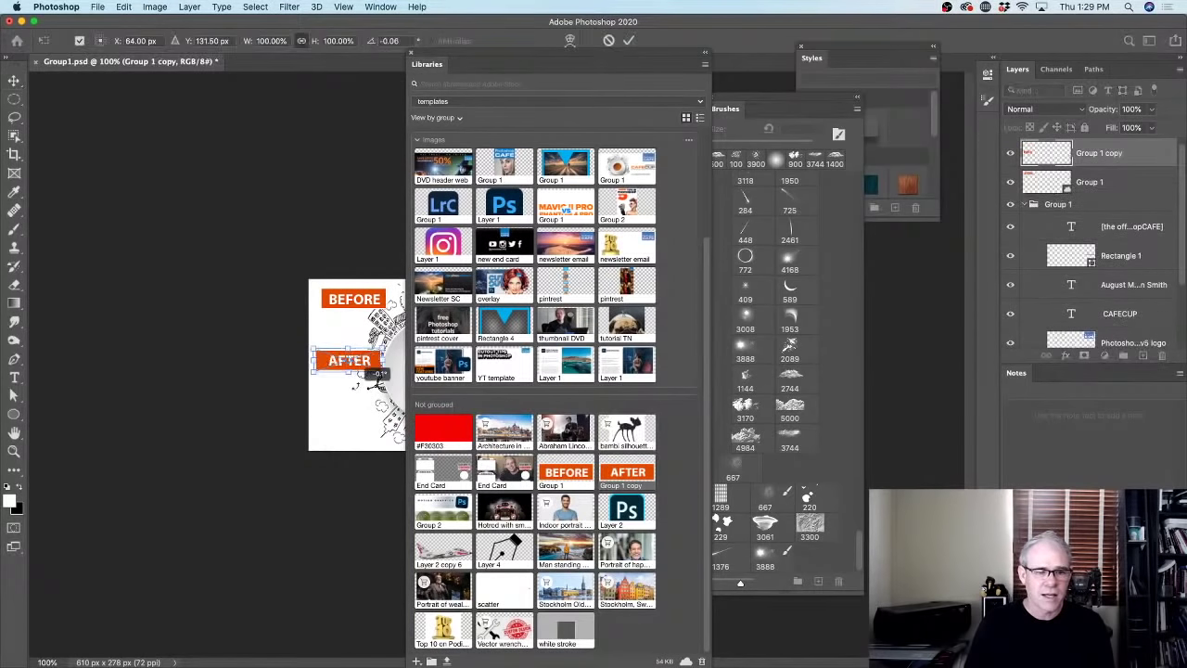
drag(664, 53, 891, 75)
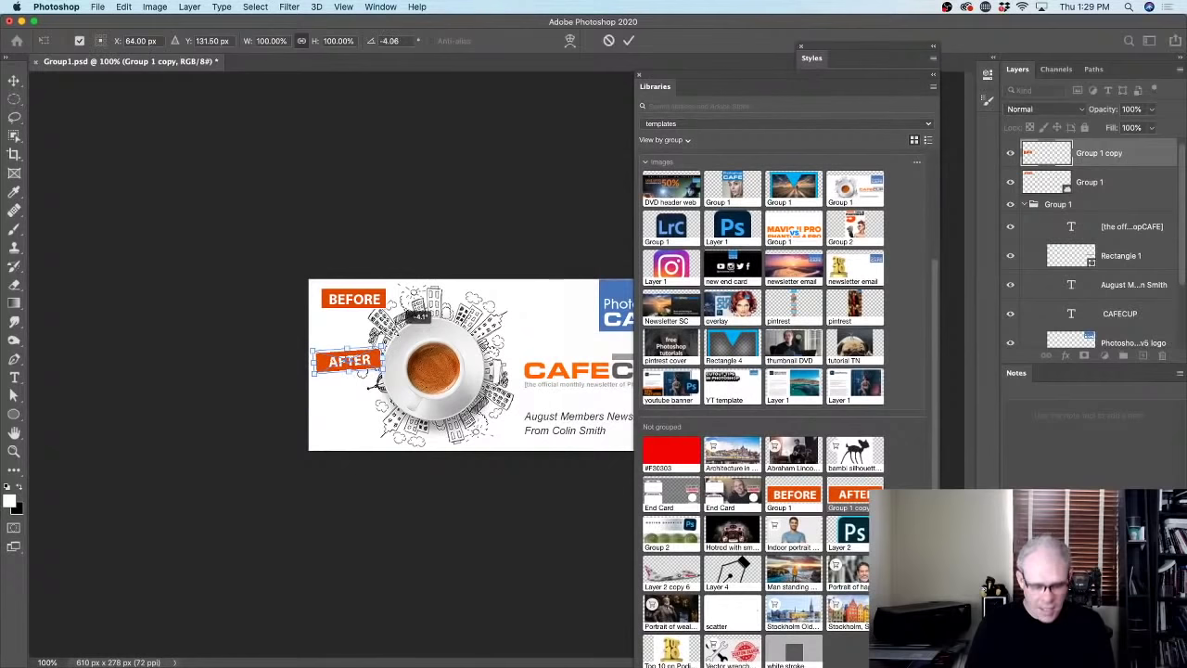
key(Return)
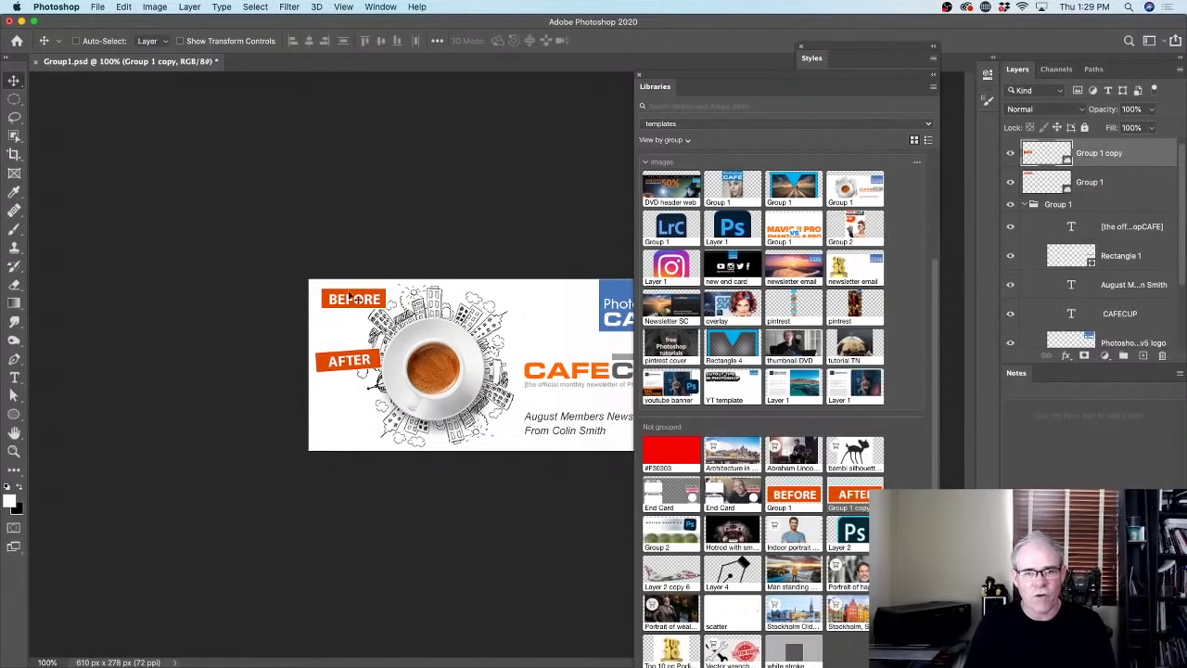
drag(353, 362, 365, 345)
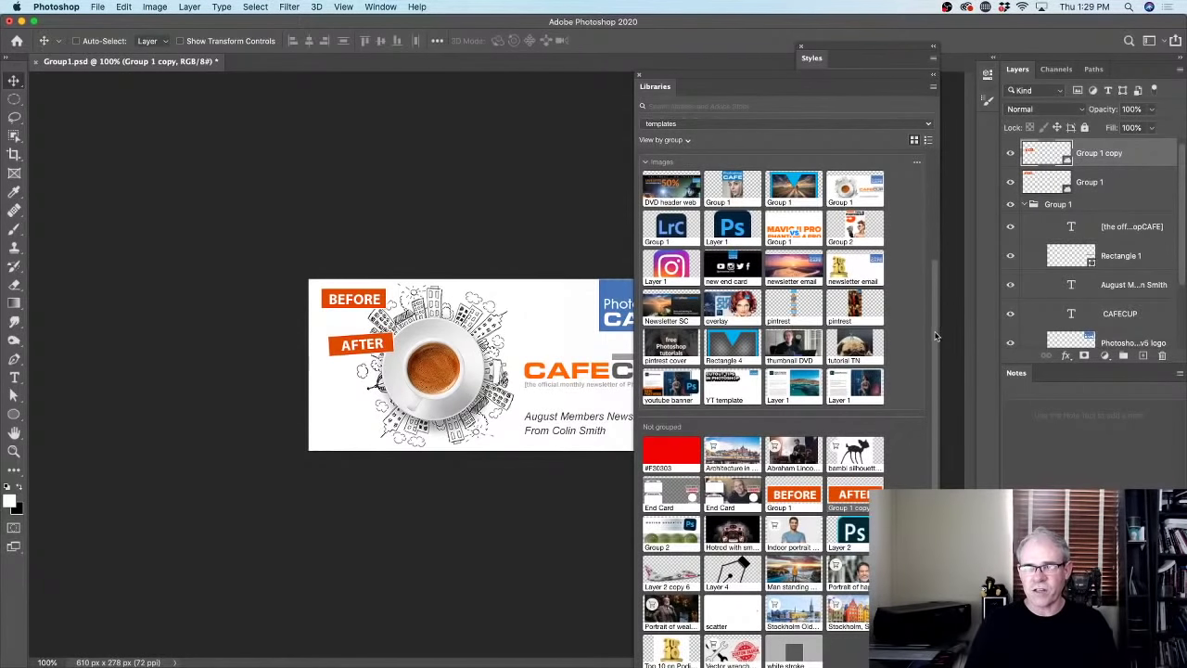
drag(936, 334, 948, 220)
scroll(932, 169, up, 3)
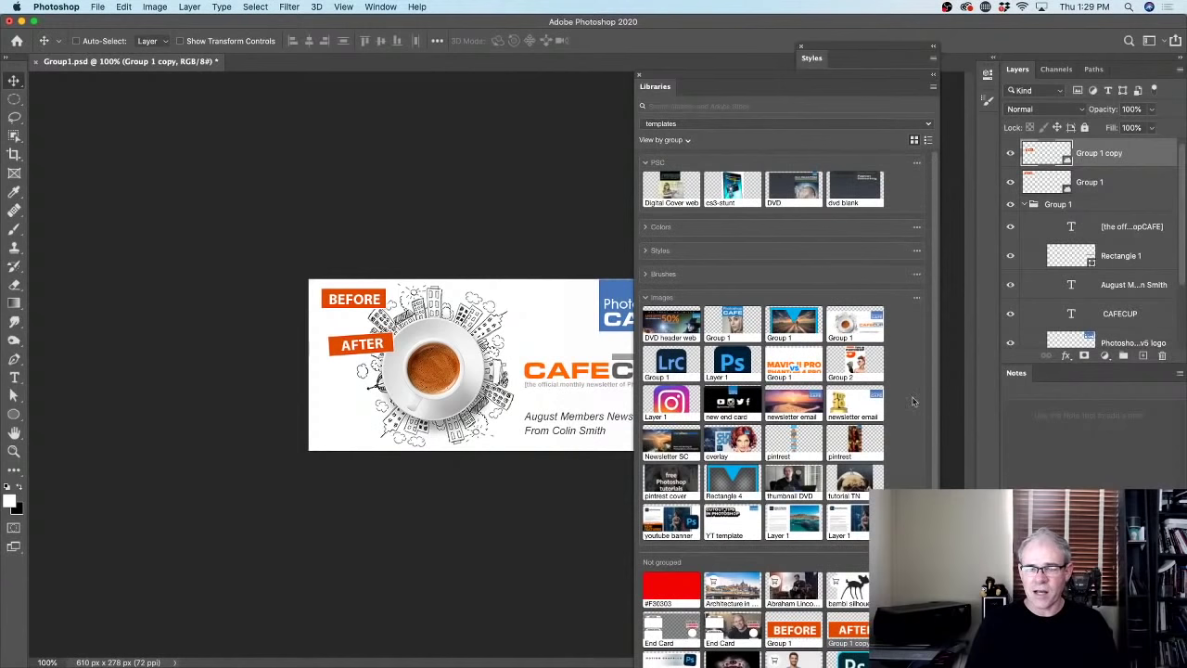
click(712, 125)
mouse_move(931, 165)
mouse_down()
mouse_move(927, 237)
mouse_move(928, 168)
mouse_up()
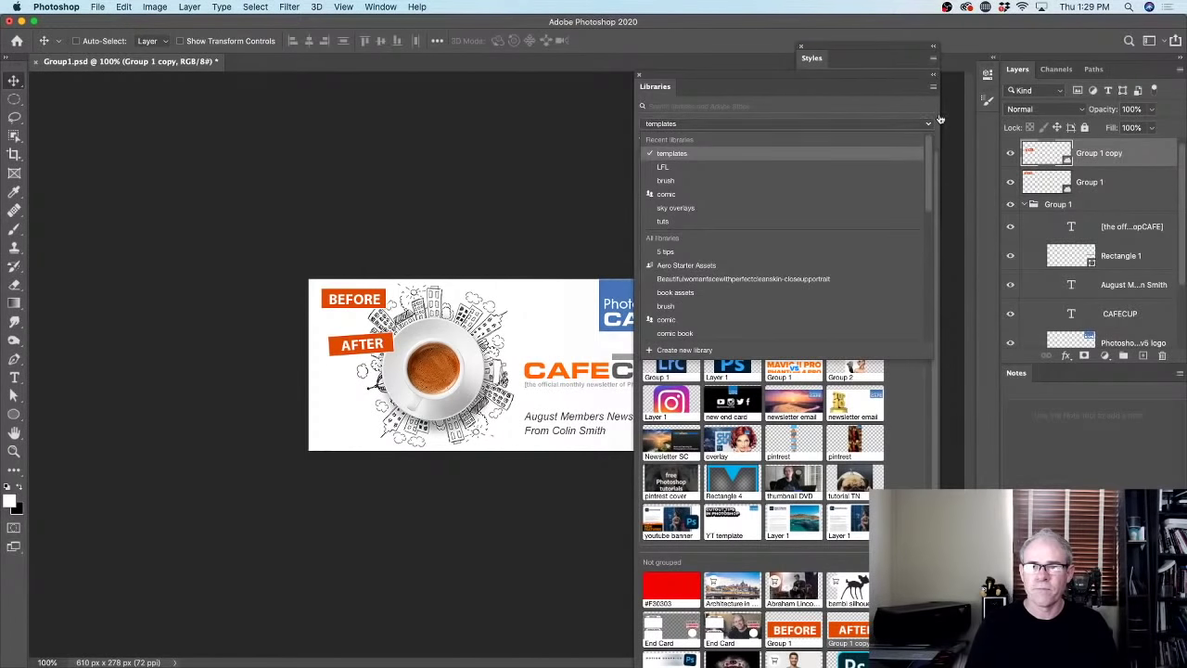
Search all libraries for "orange" and open the first "Orange with half" asset as a document.
click(696, 106)
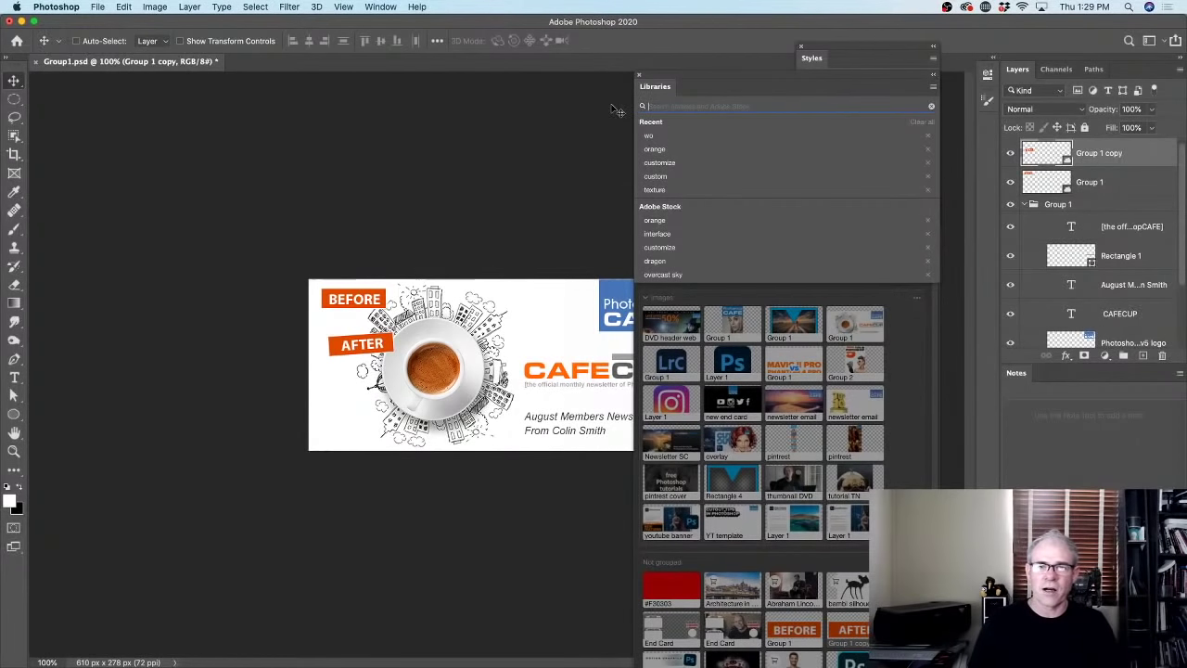
text(or)
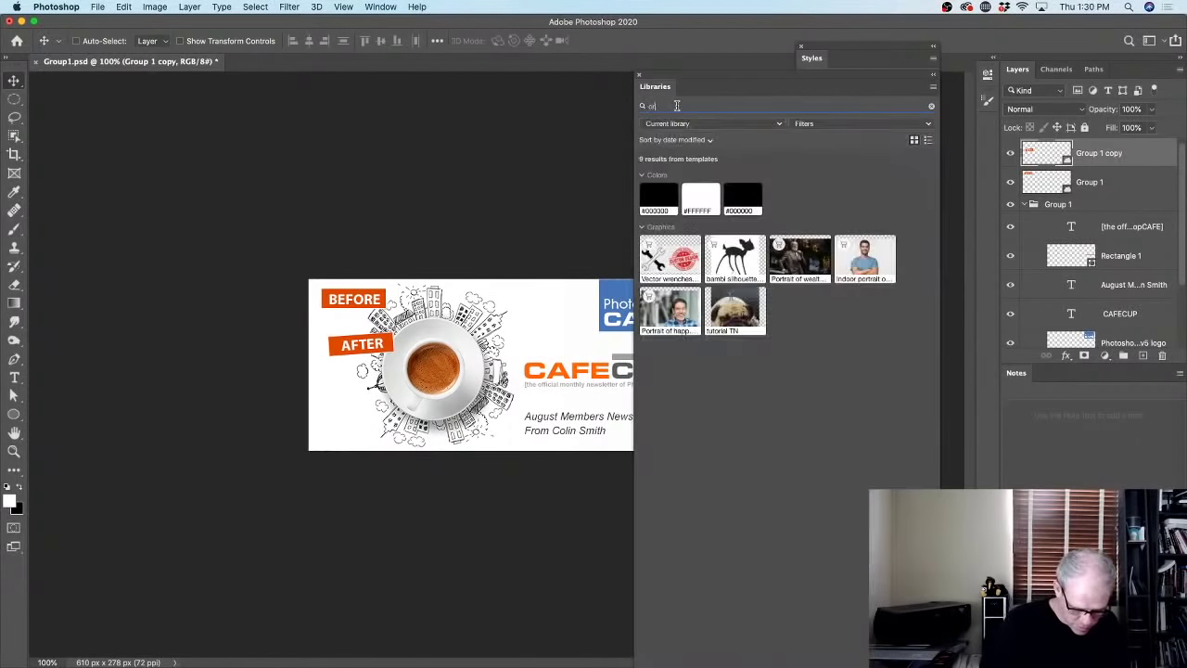
text(ange)
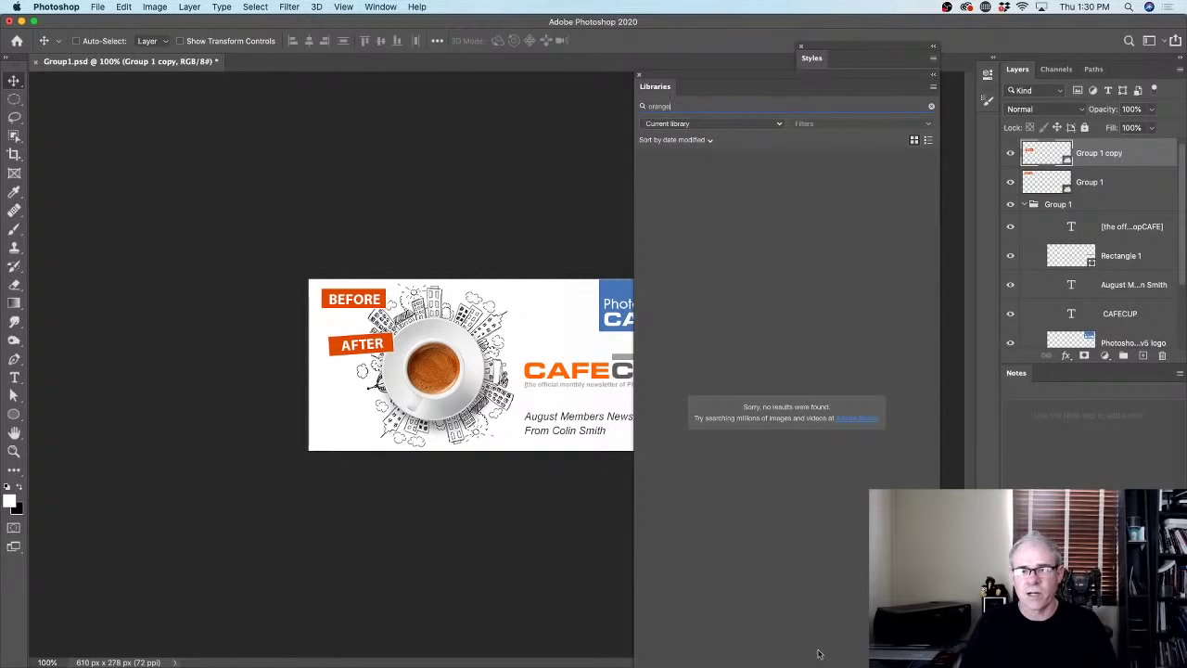
click(691, 128)
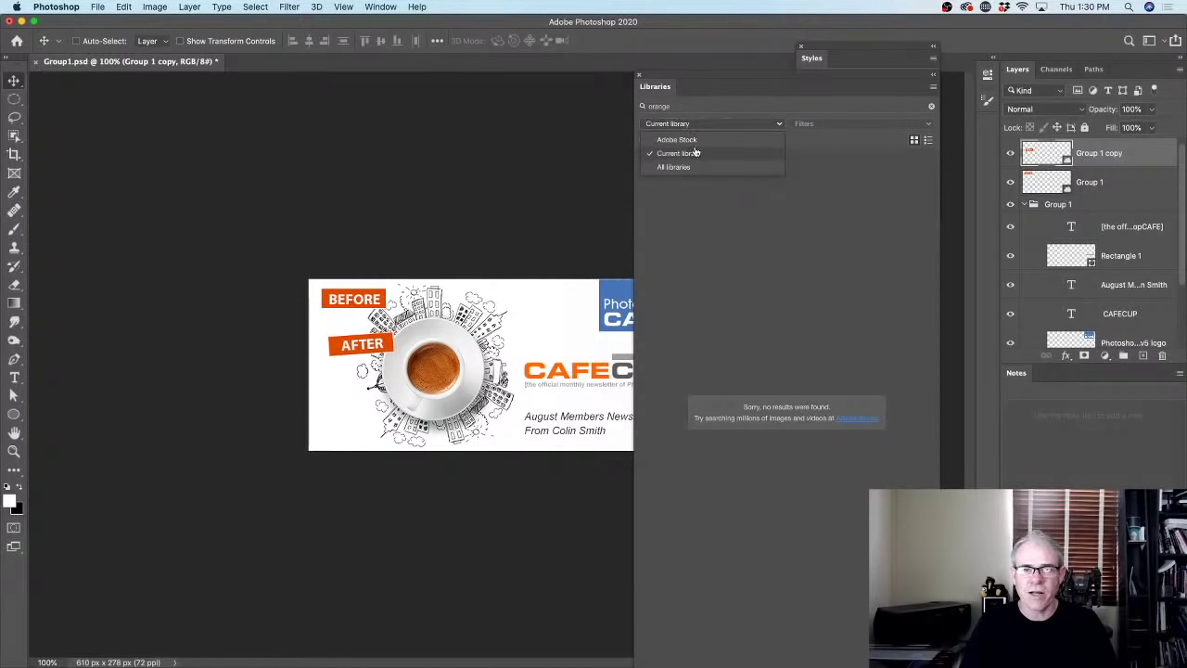
click(691, 166)
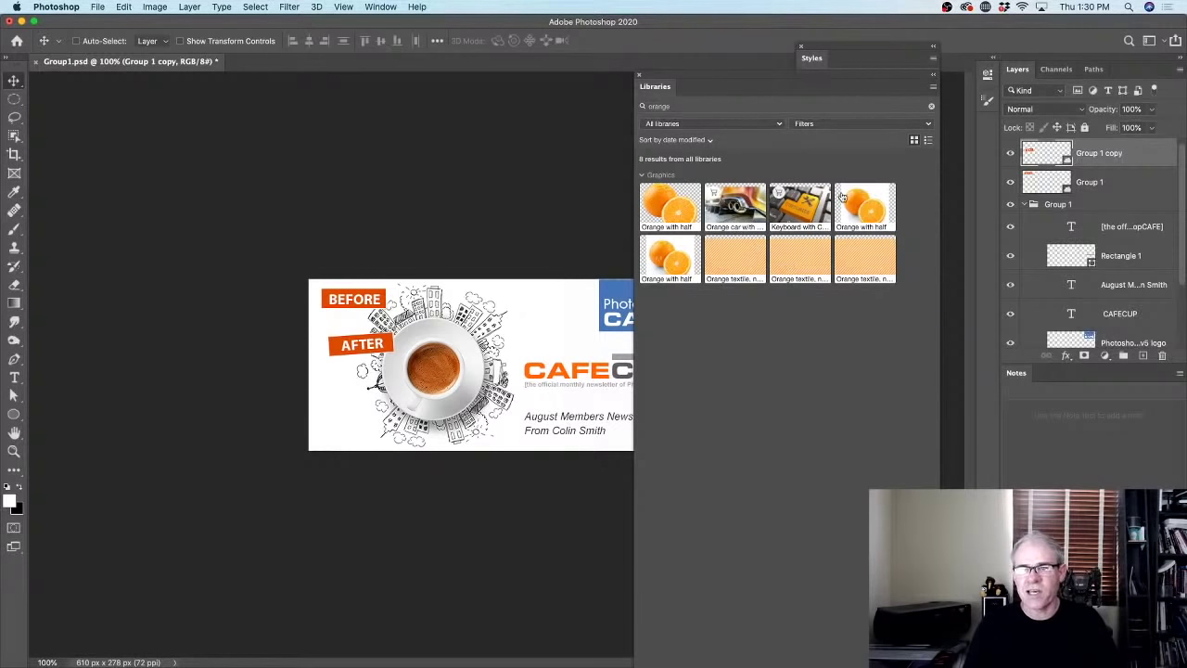
mouse_move(842, 197)
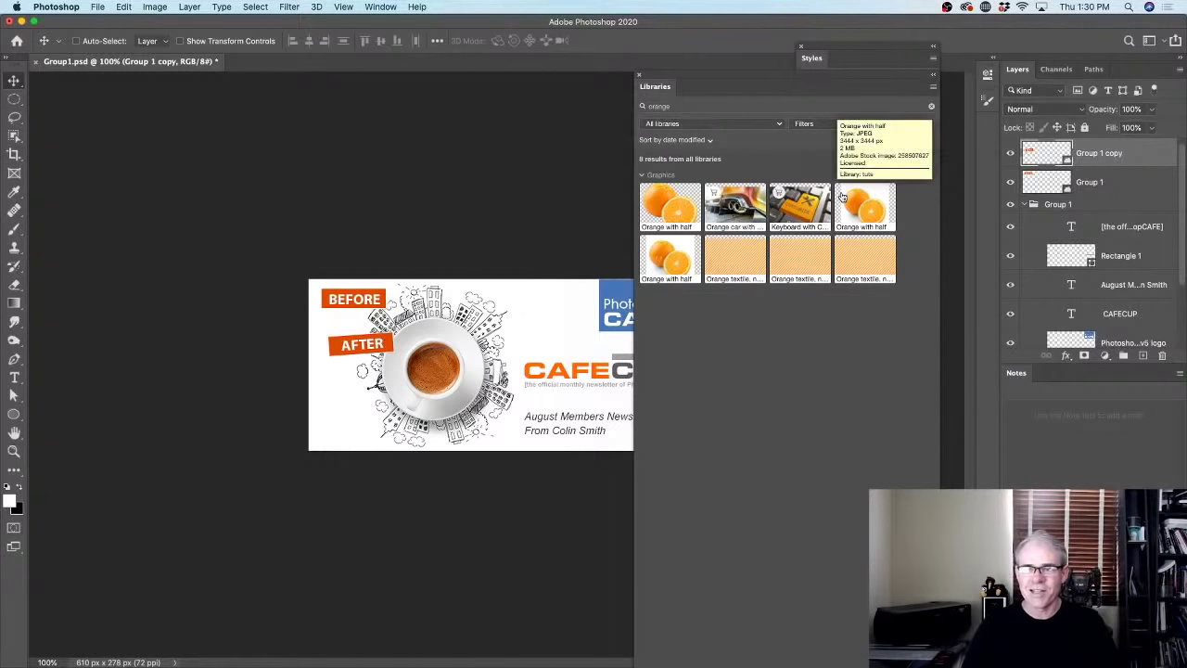
double_click(660, 206)
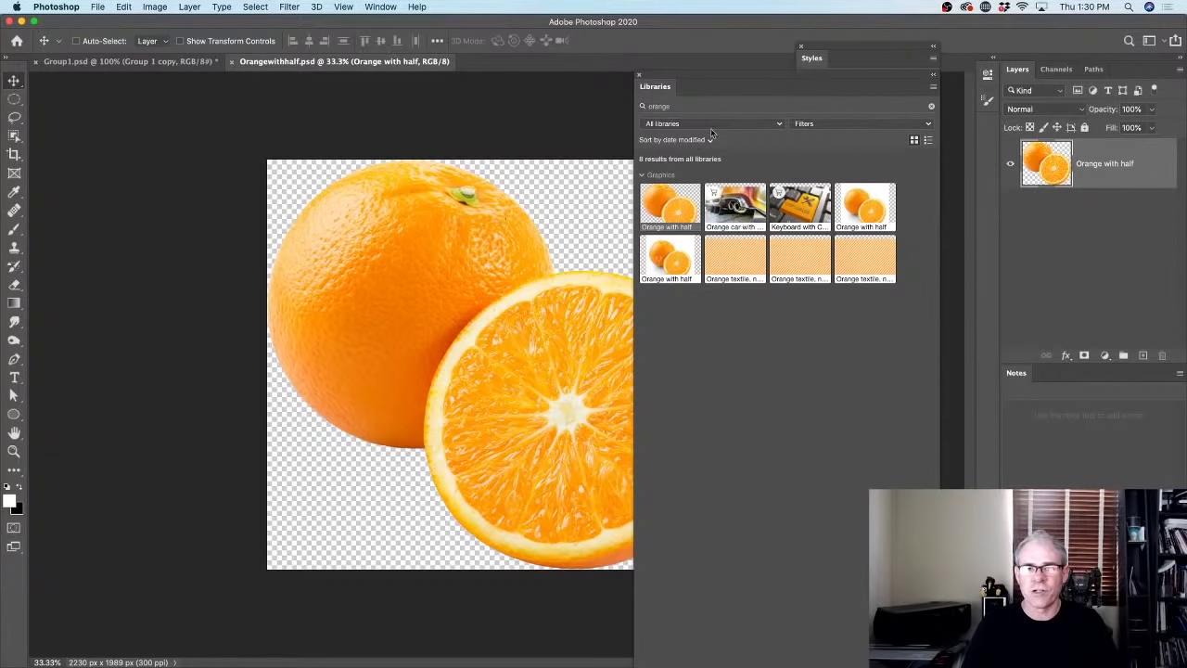
Search all libraries for "woman" and open the photo of the young woman in a black jacket as a document.
text(woman)
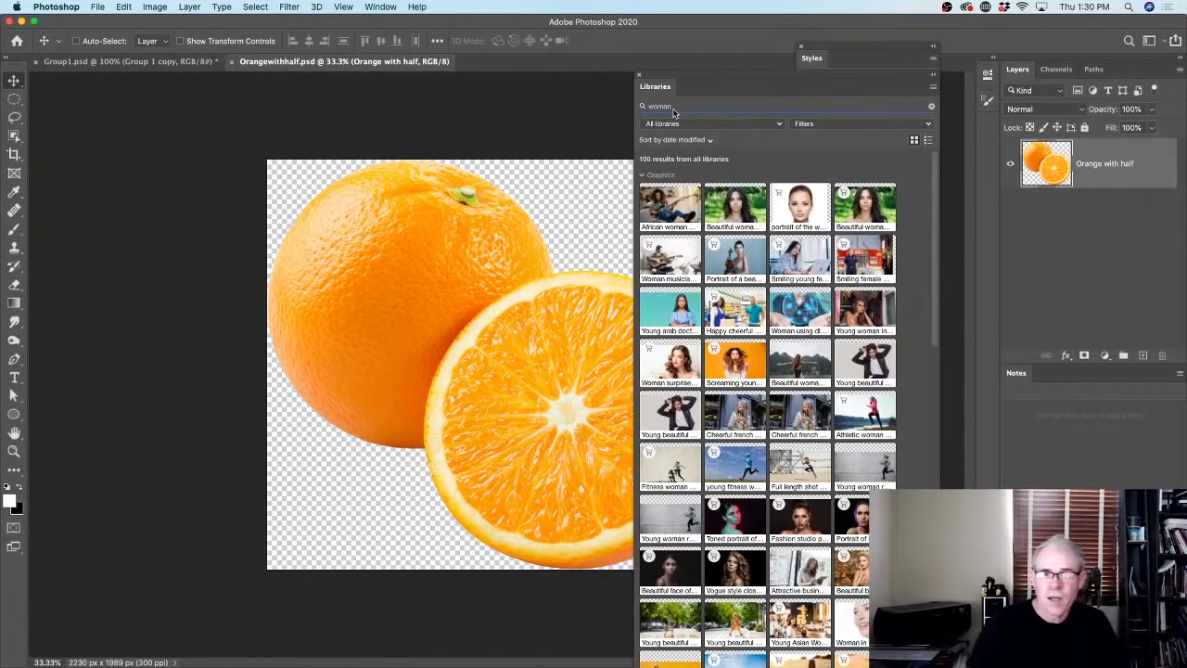
scroll(768, 410, down, 3)
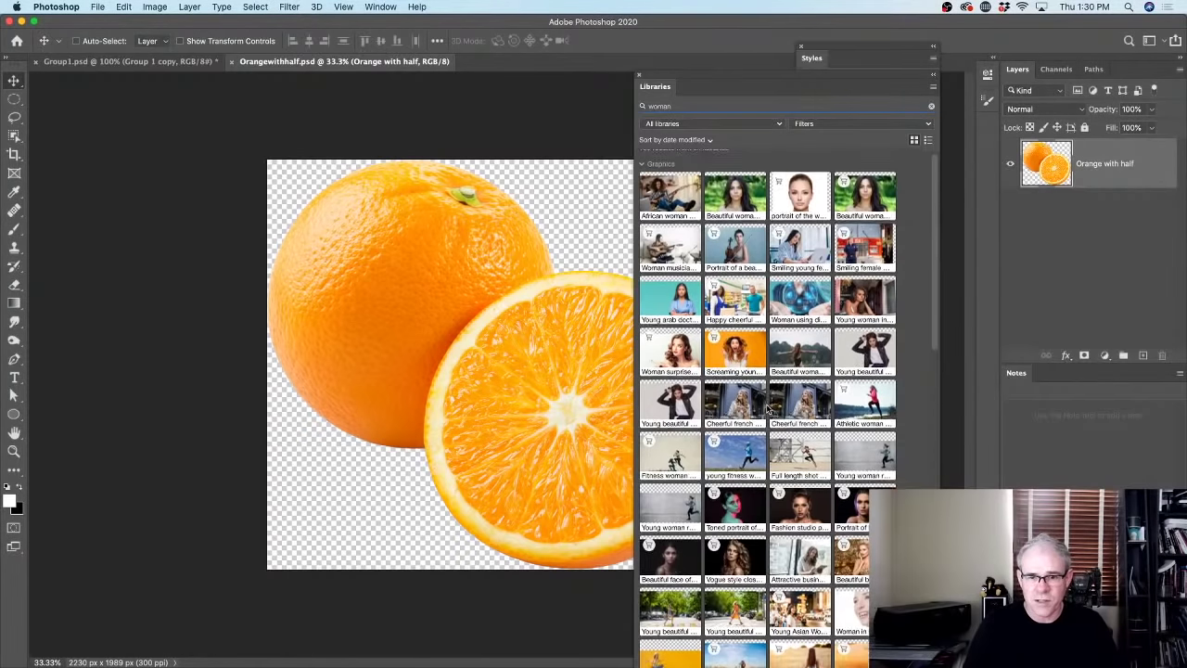
double_click(672, 336)
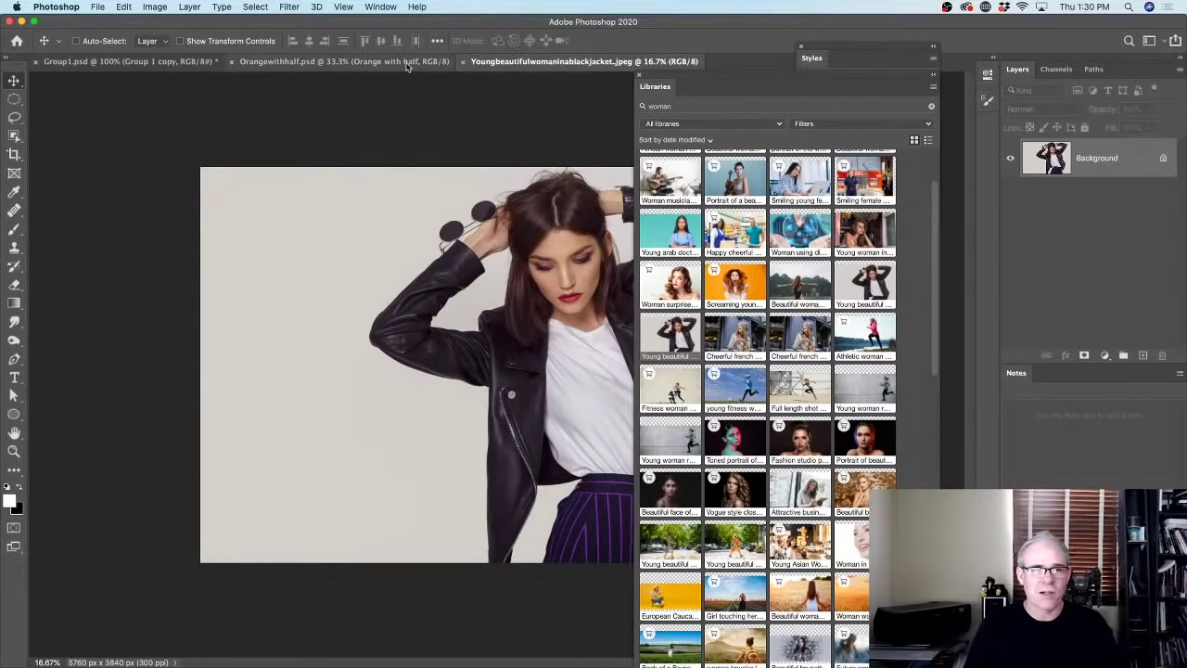
click(405, 63)
click(575, 61)
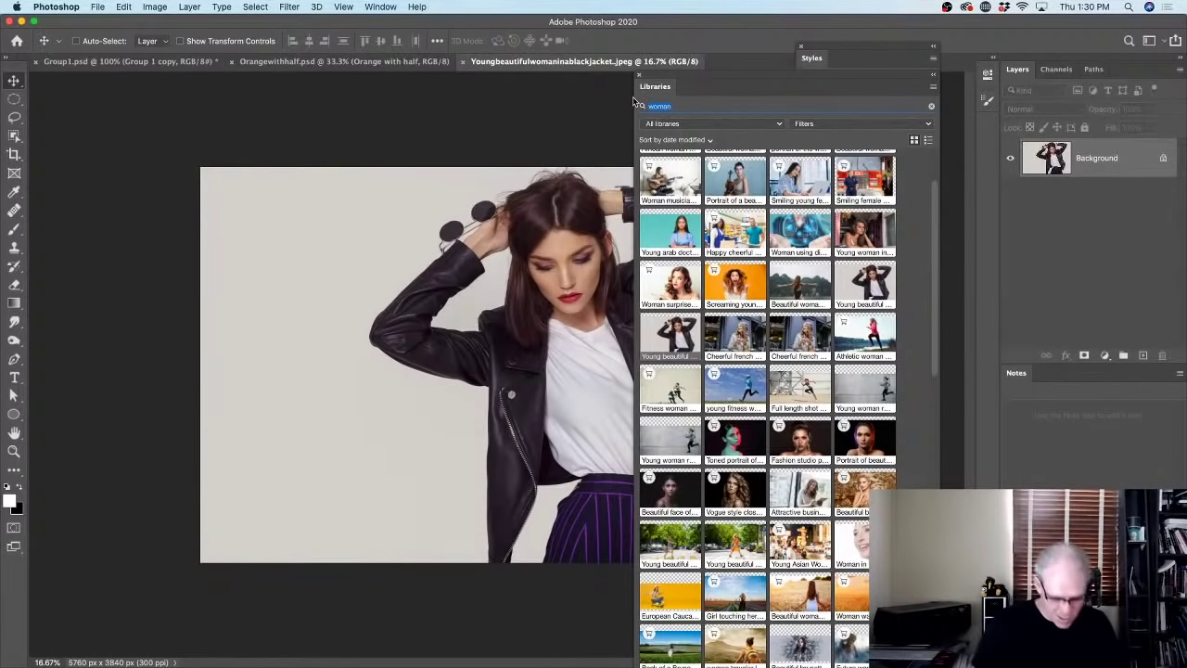
Search the libraries for "orange", place the first "Orange with half" graphic in the black-jacket photo and move it lower beside the woman.
text(oran)
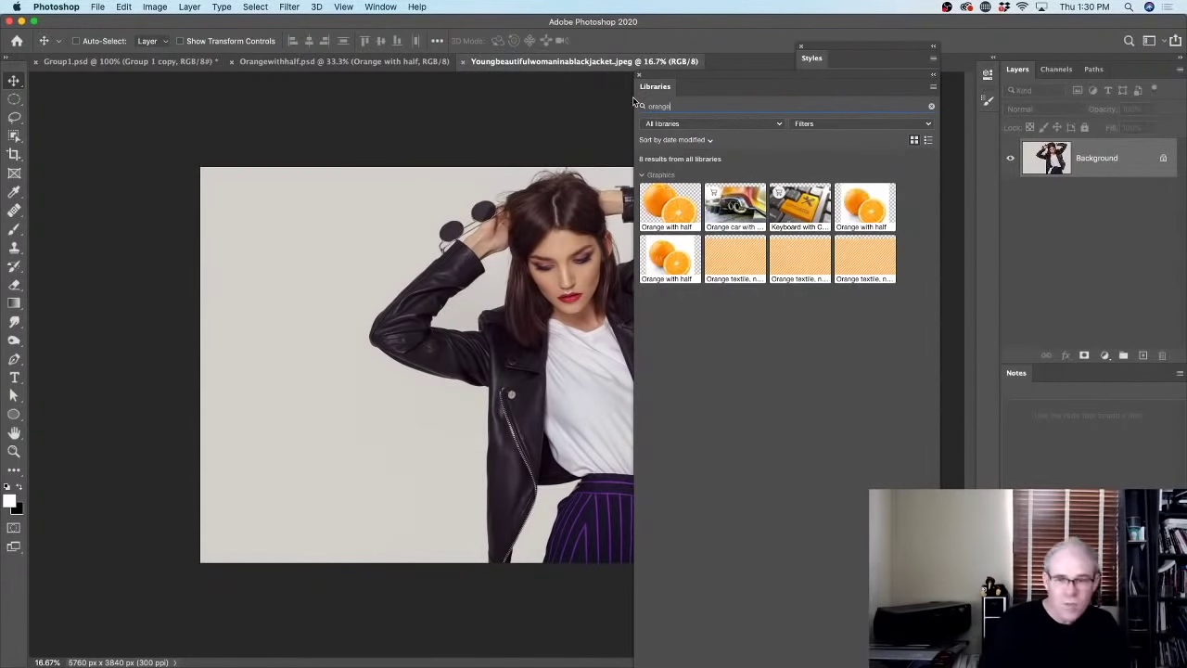
text(ge)
drag(668, 202, 368, 310)
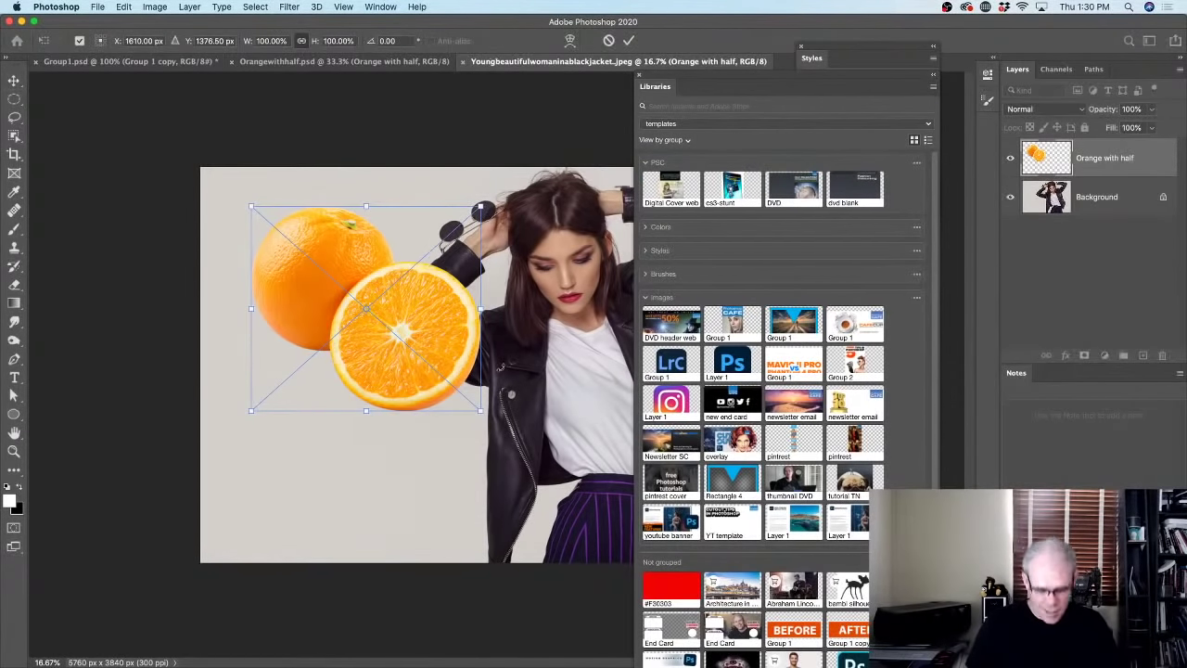
key(Return)
drag(436, 353, 468, 415)
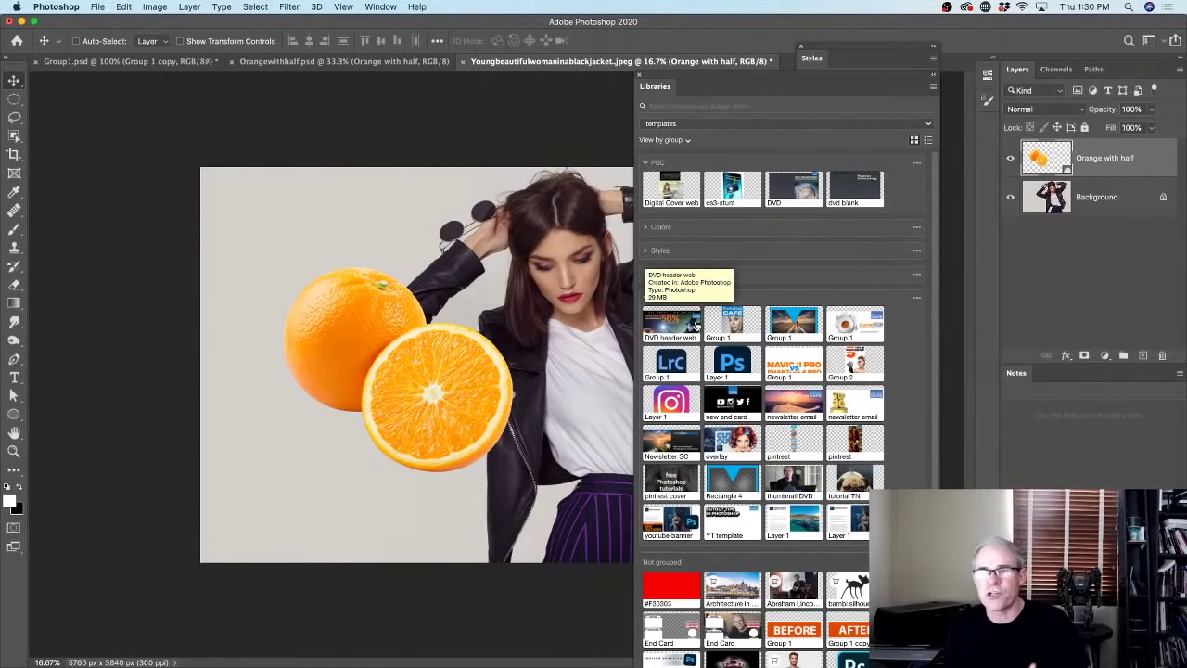
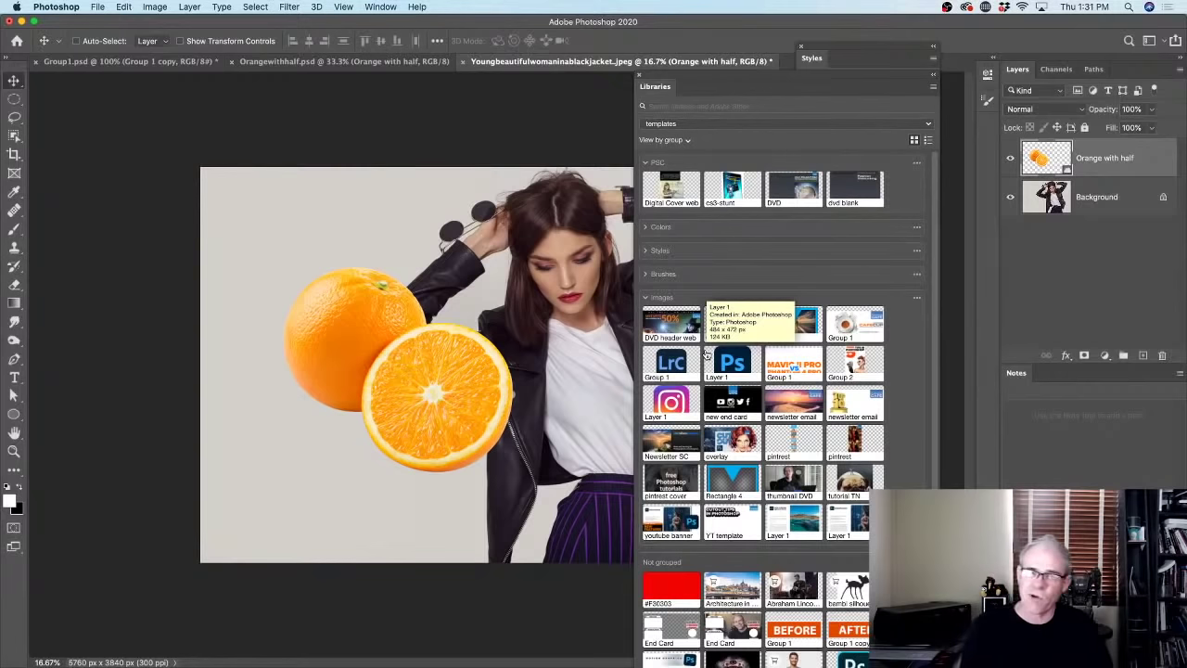
Open the pintrest cover and the first pintrest template from the templates library as documents, declining to update the text layers.
click(708, 125)
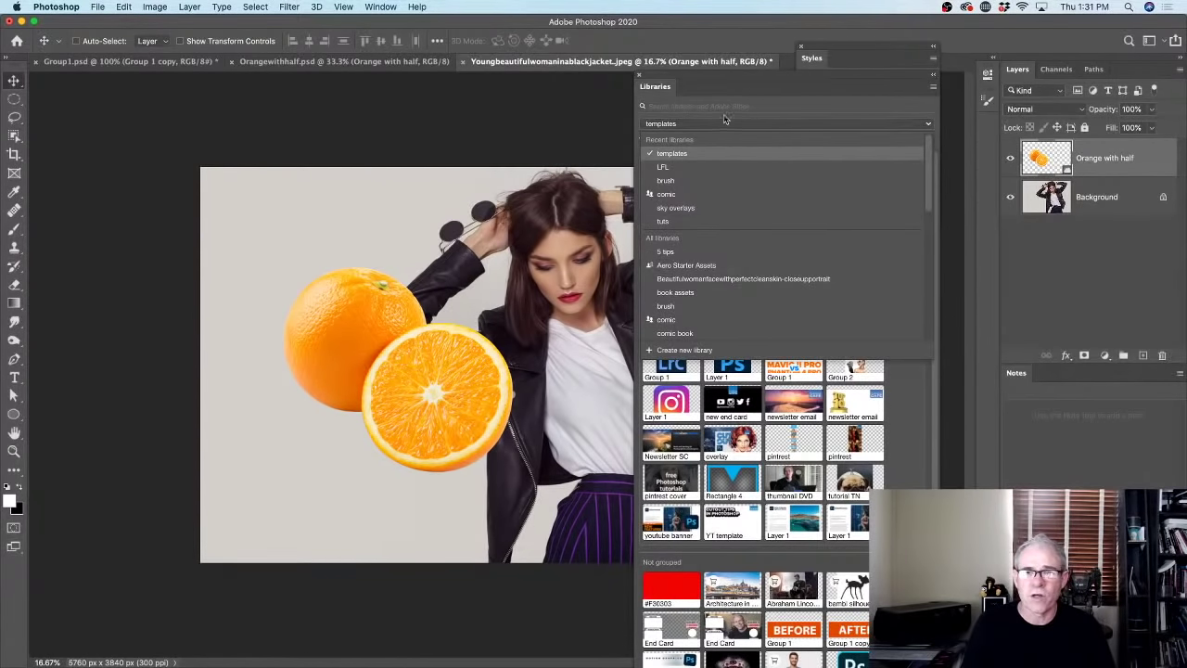
click(905, 374)
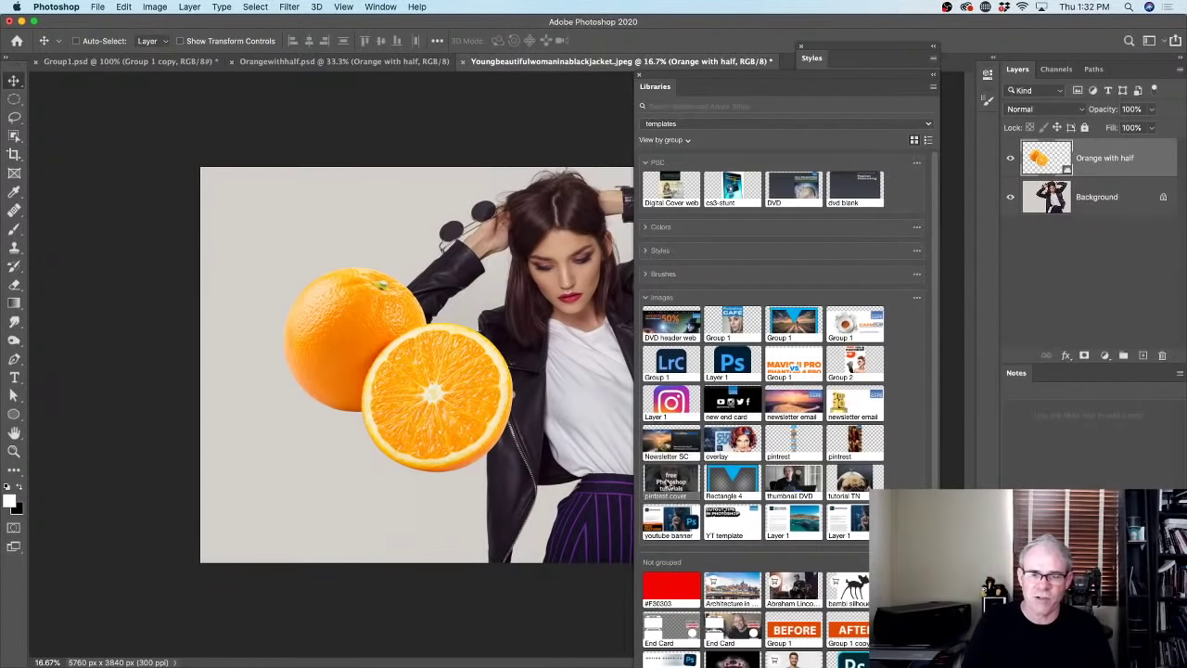
double_click(669, 484)
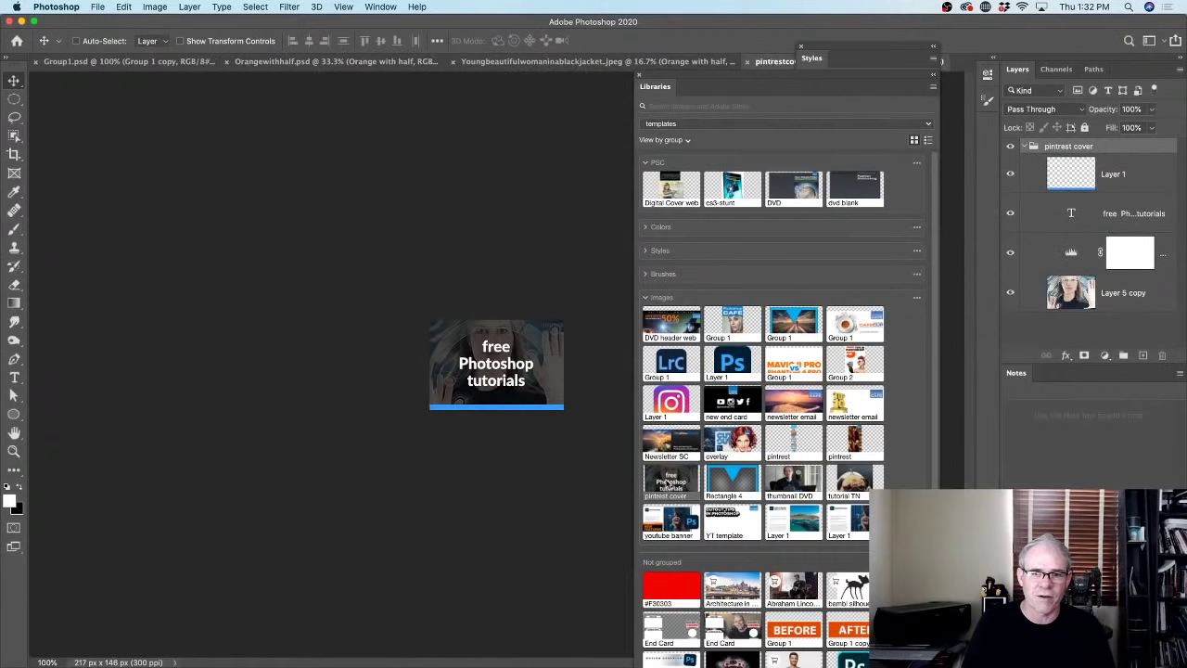
double_click(782, 438)
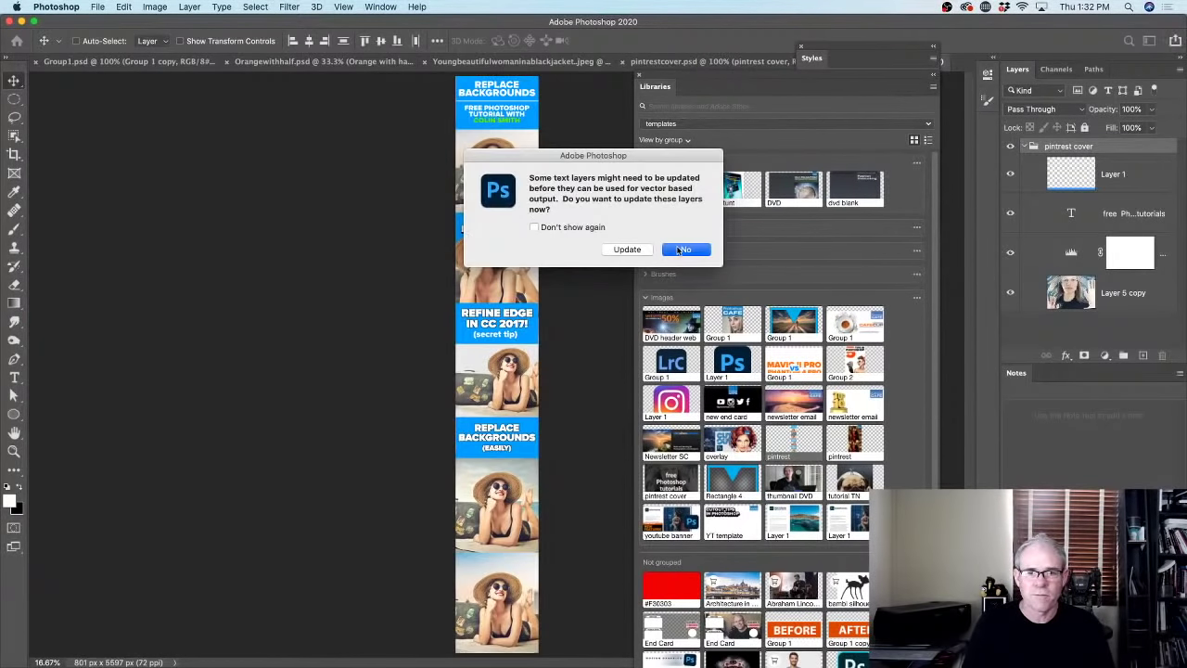
click(682, 249)
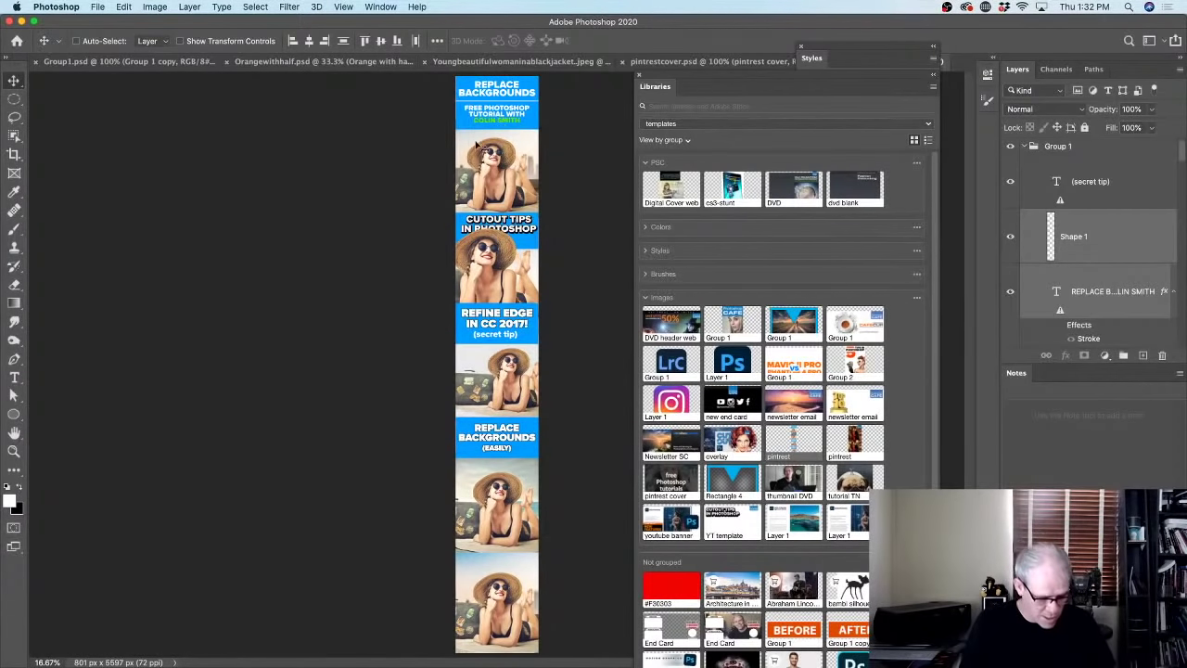
Select the whole canvas of the pintrest document, crop to it and clear the selection.
key(super+a)
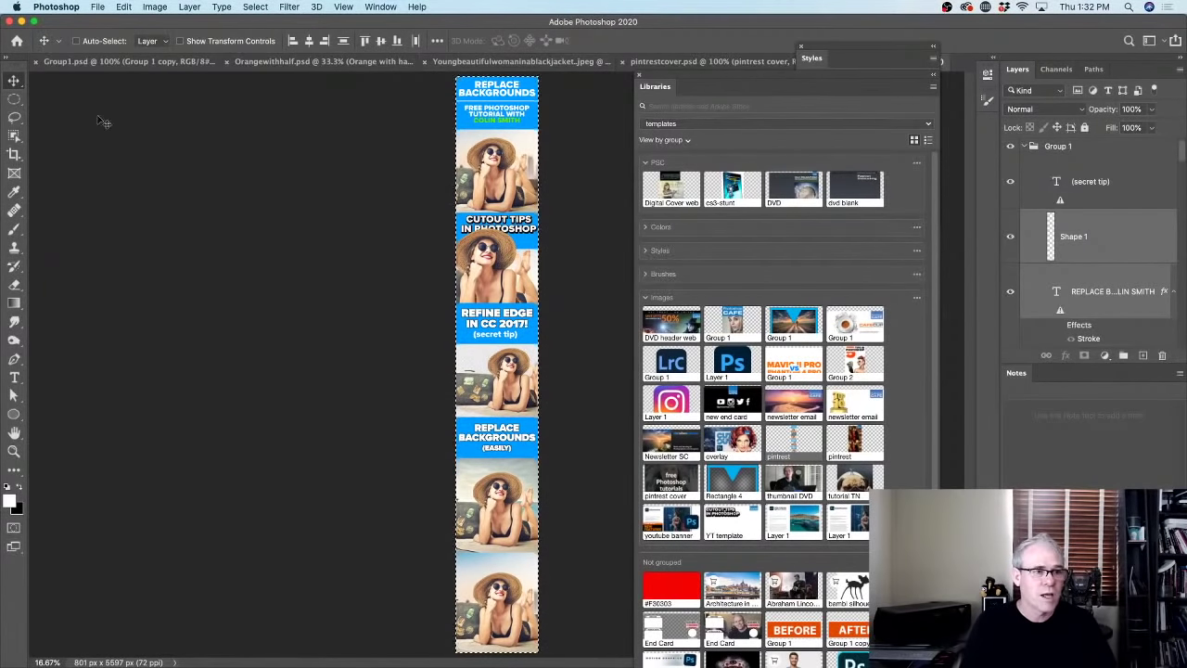
click(153, 7)
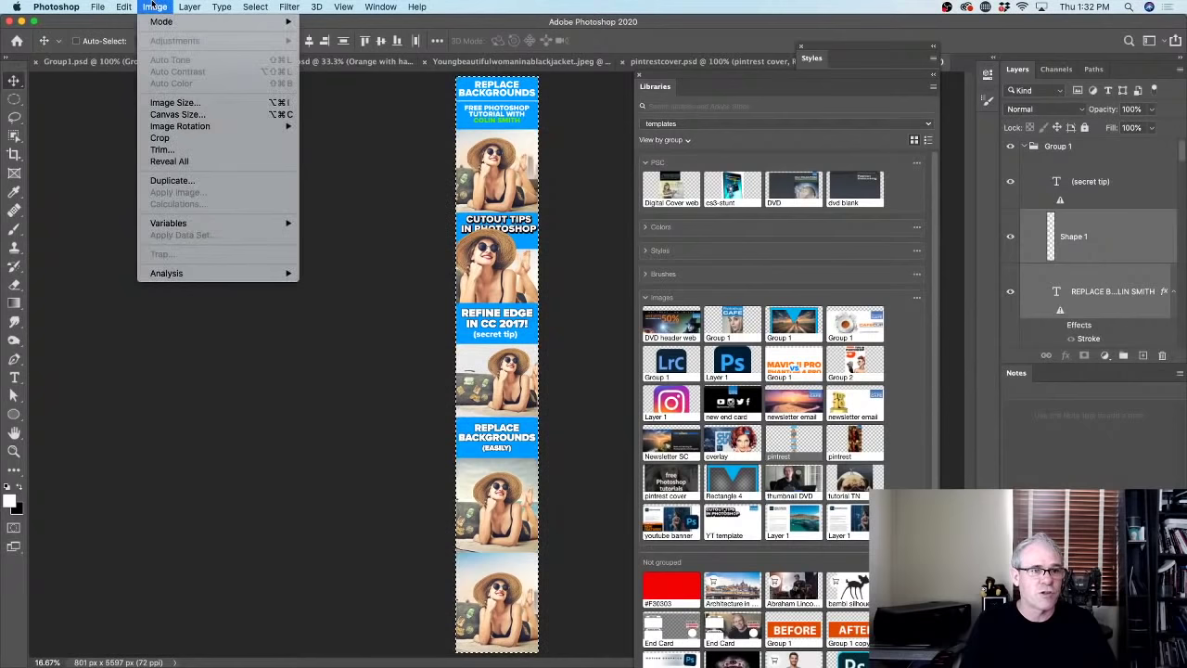
click(159, 137)
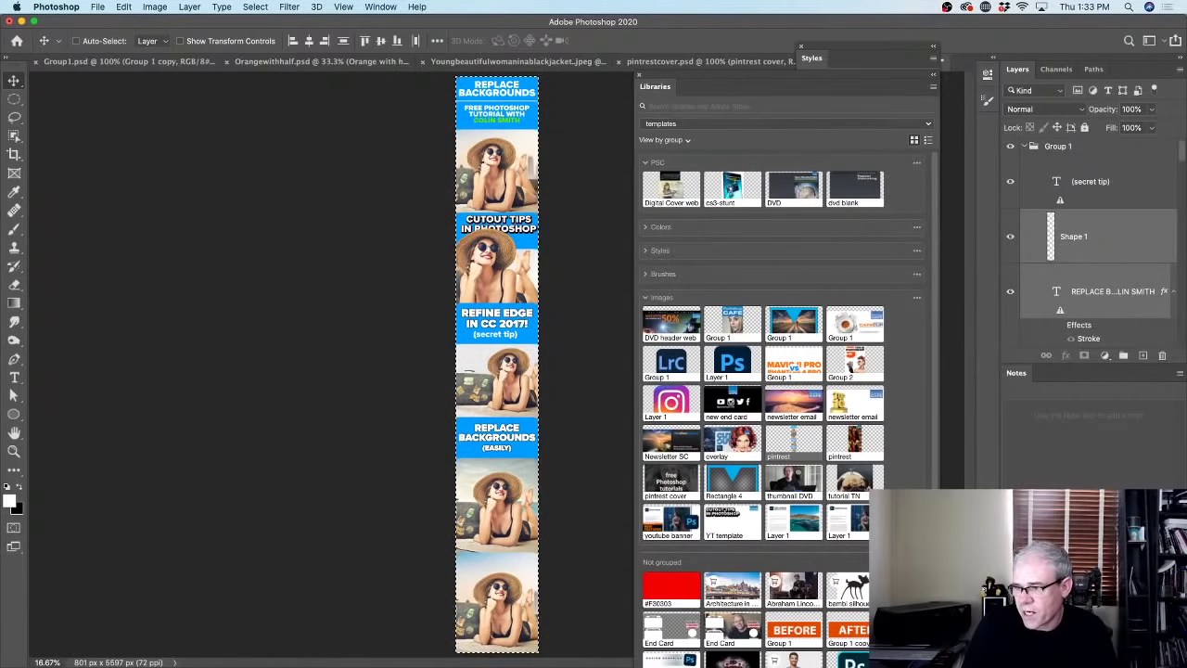
key(super+Tab)
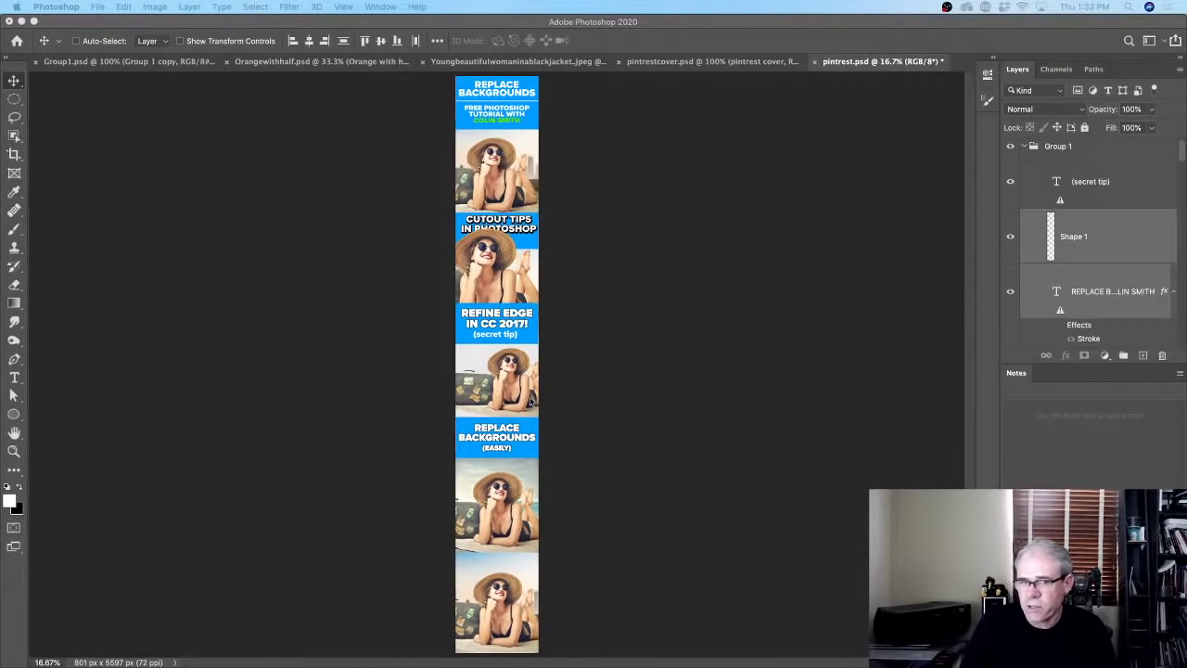
key(super+Tab)
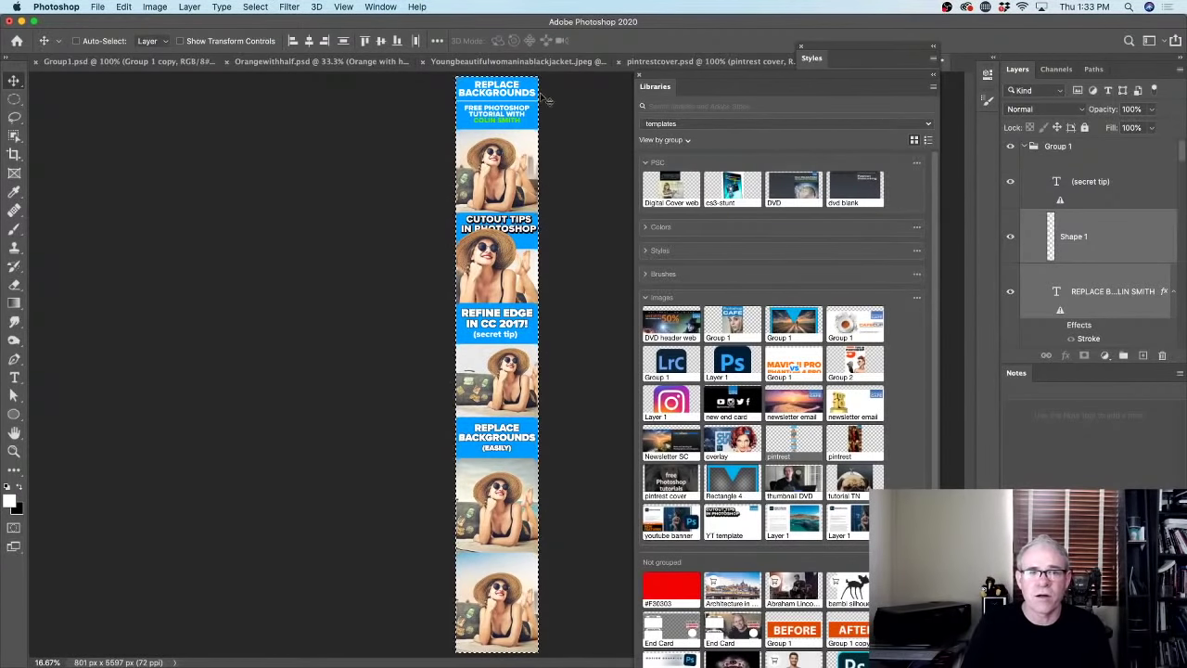
click(13, 100)
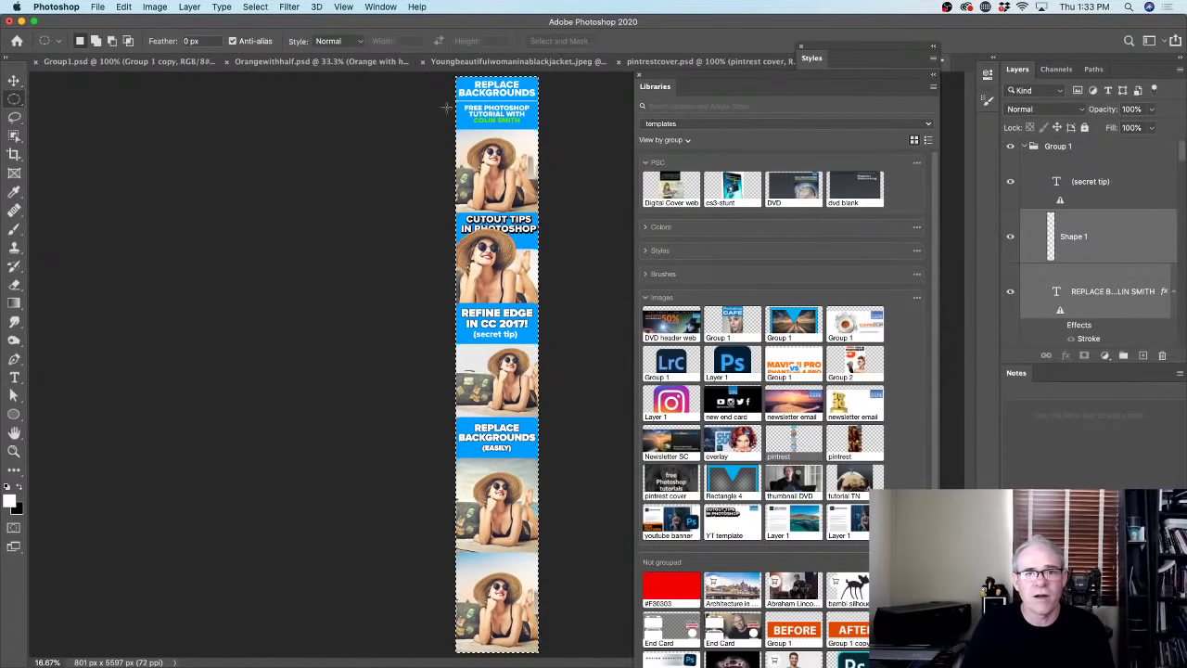
click(566, 100)
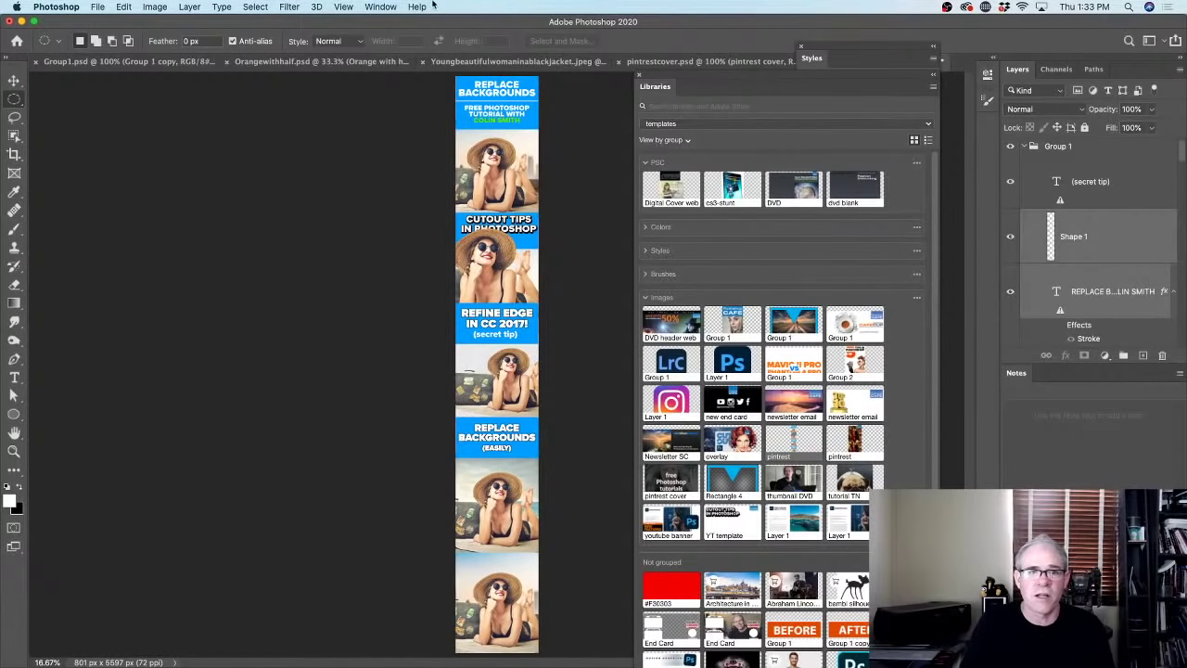
Bring up the Libraries panel, switch to the black-jacket photo document and move the panel aside so it covers less of the photo.
click(376, 6)
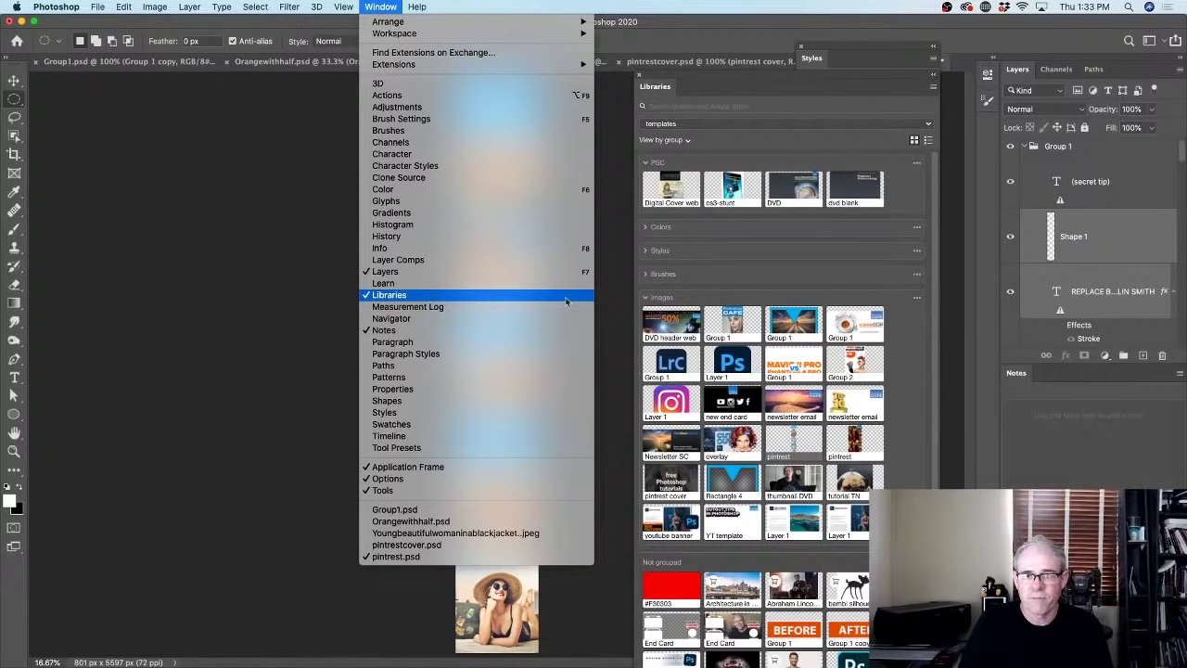
click(433, 296)
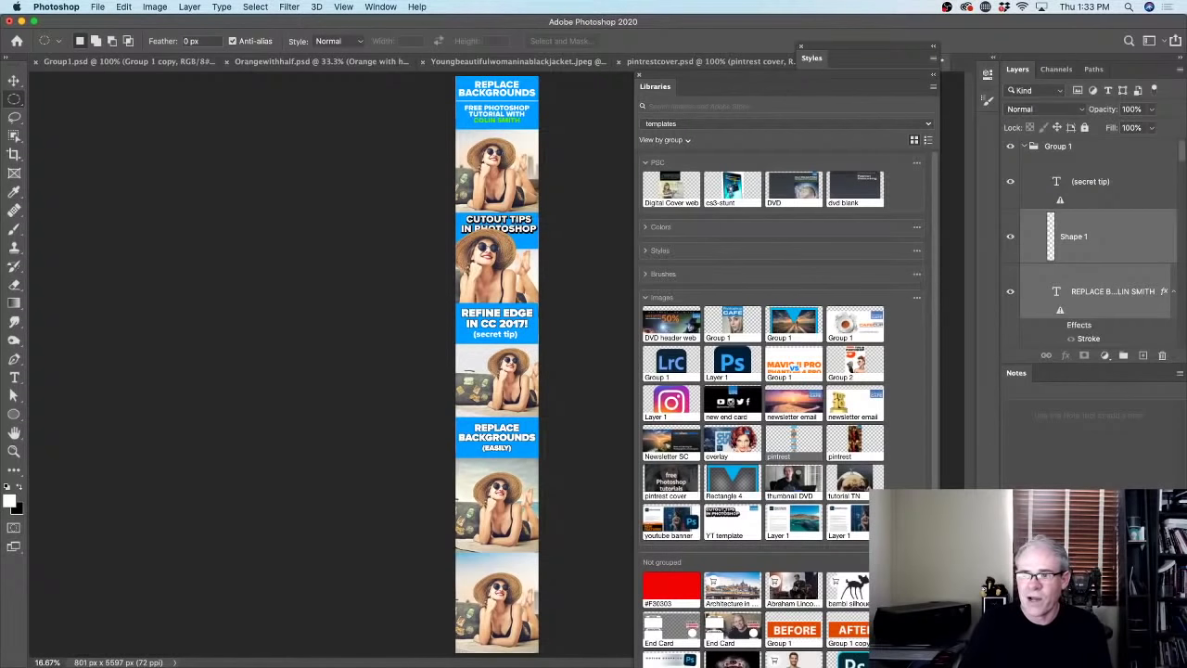
click(747, 62)
click(499, 62)
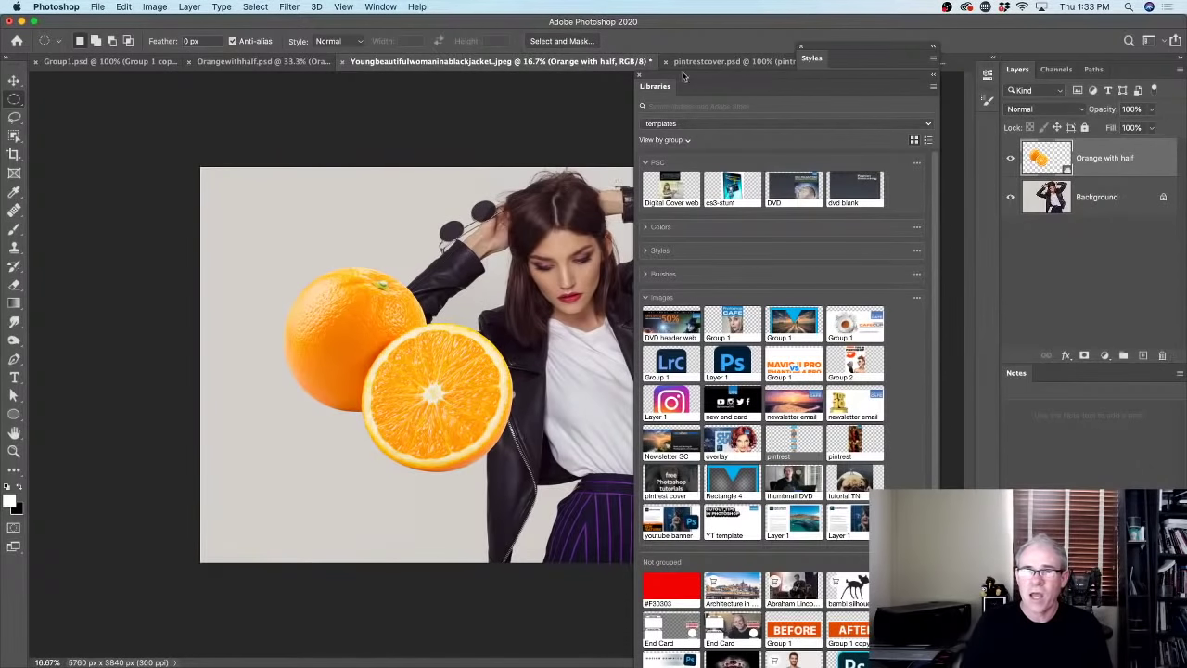
drag(662, 80, 720, 48)
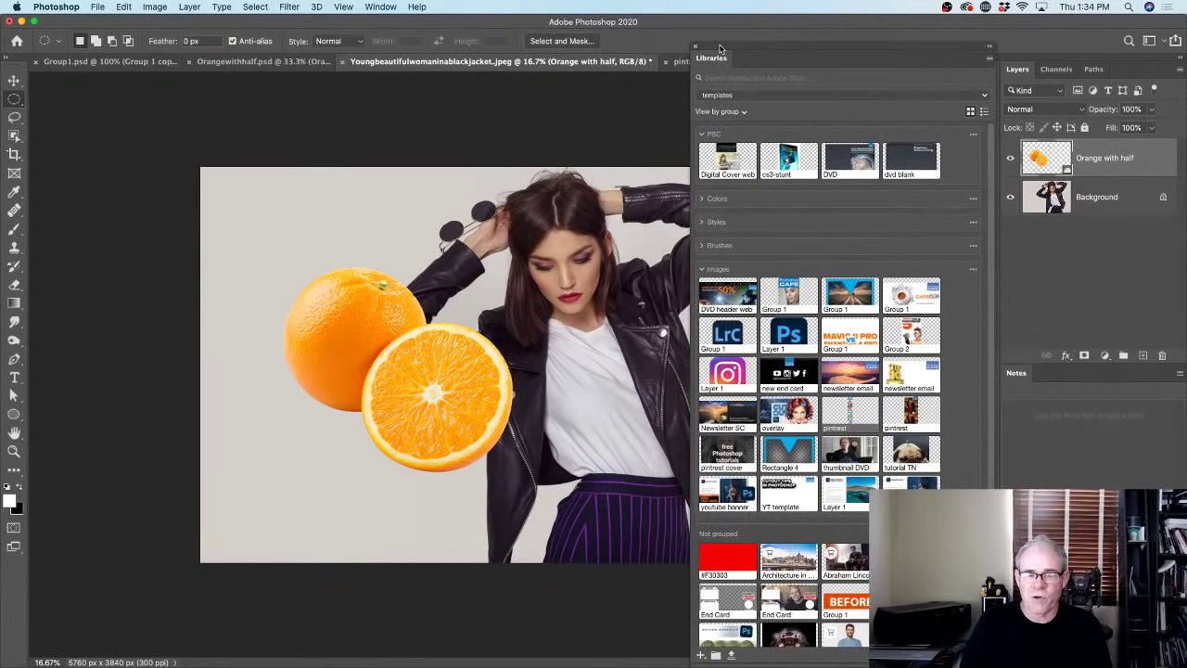
Unlock the Background layer and rasterize the Orange with half layer in the black-jacket document.
click(702, 655)
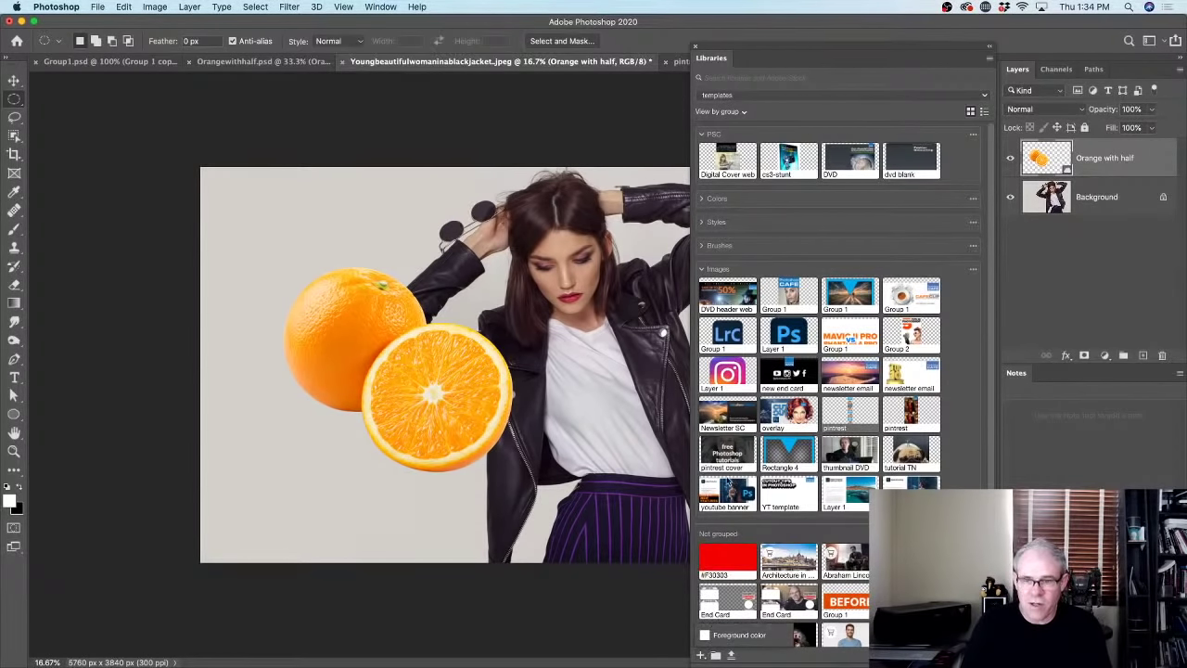
click(1110, 194)
click(1112, 165)
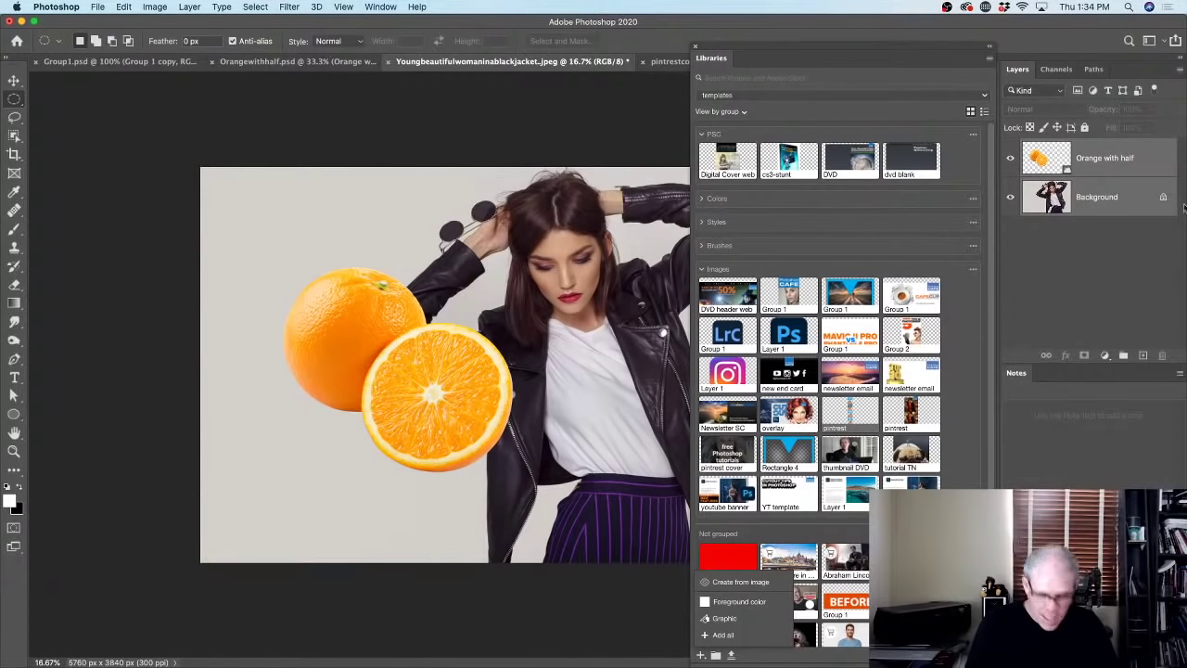
right_click(1124, 160)
click(1140, 155)
right_click(1141, 155)
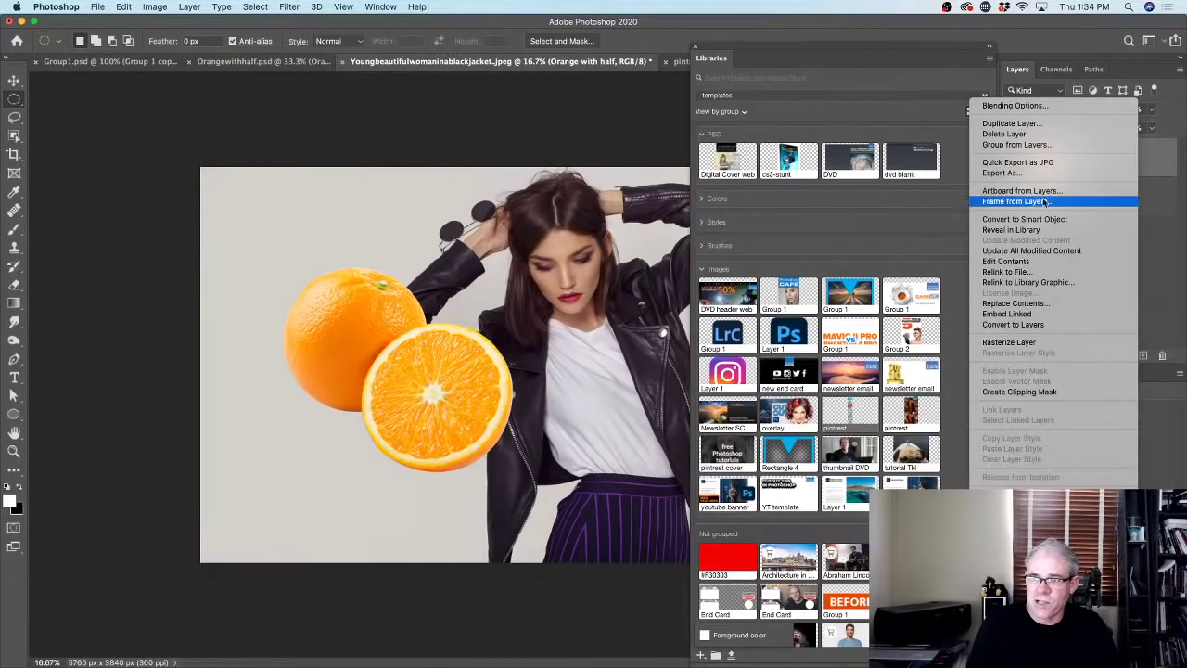
click(1010, 342)
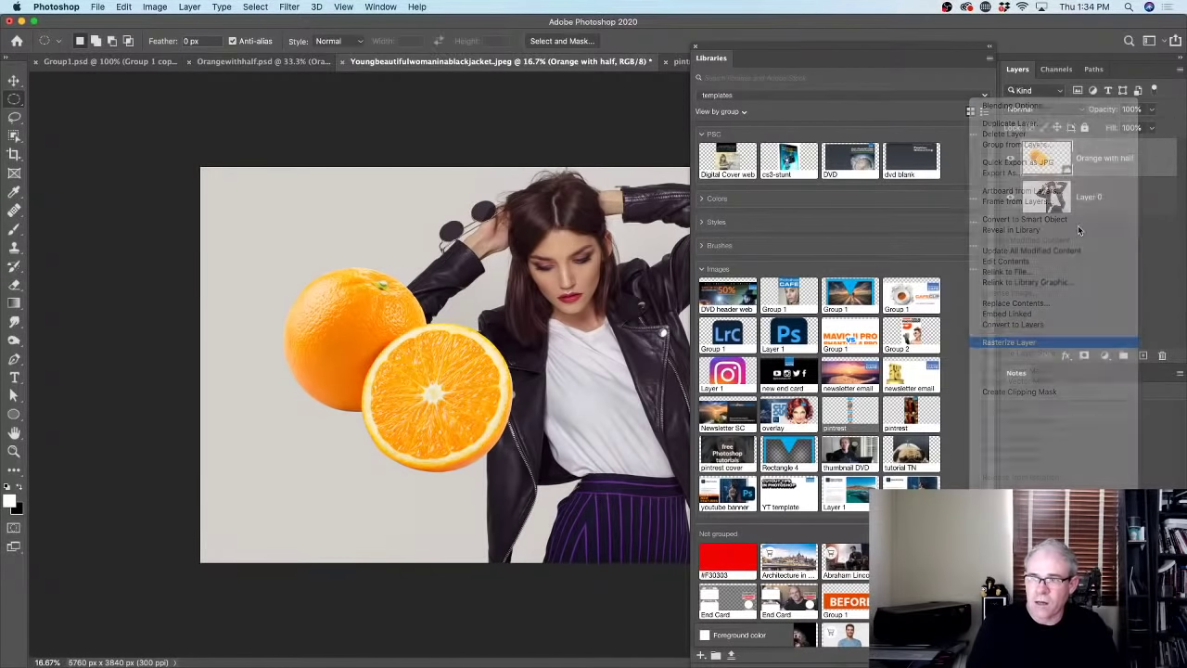
Select only the Orange with half layer, move the Libraries panel higher and start Create from image for the templates library.
shift+click(1102, 197)
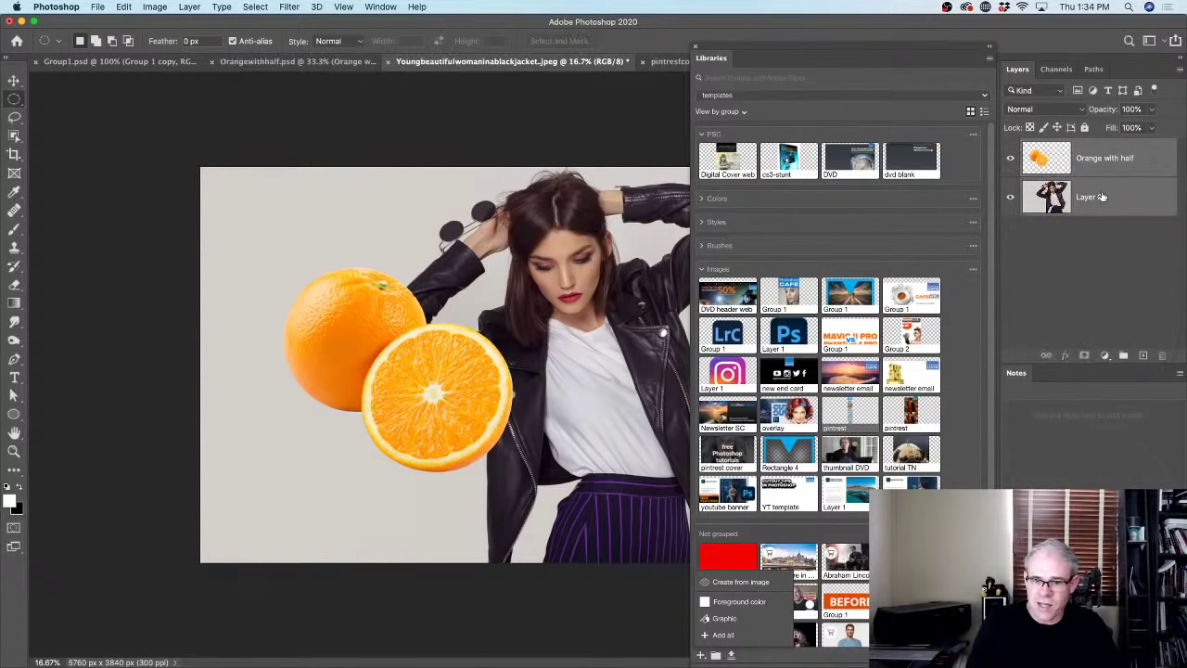
click(1114, 158)
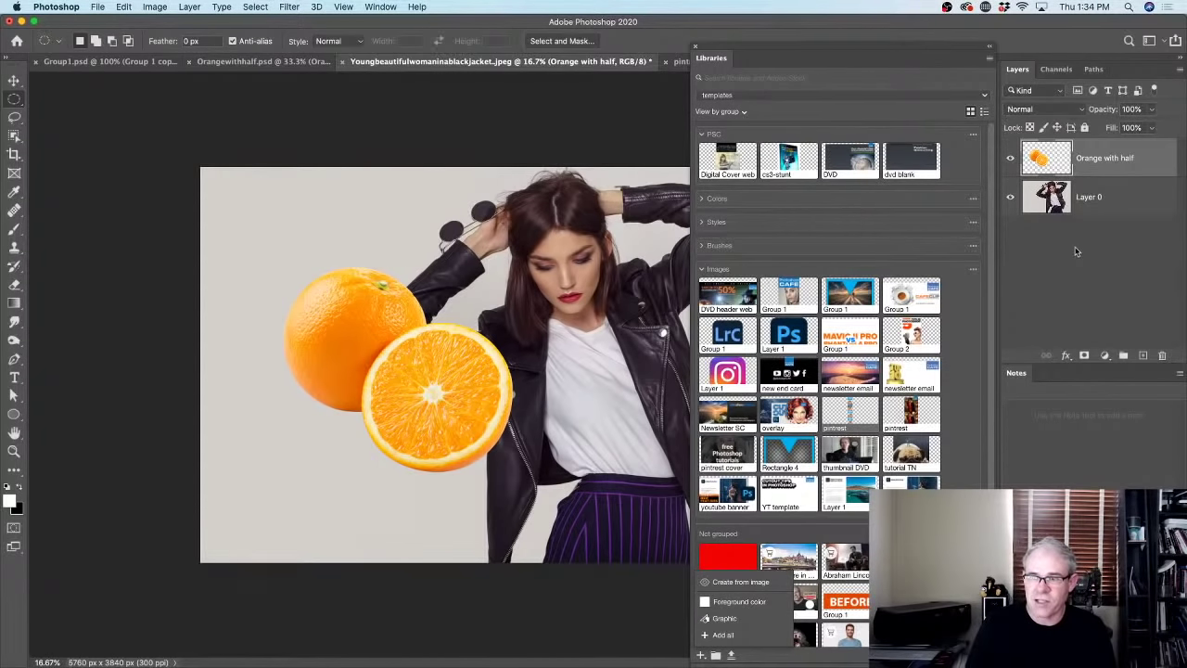
click(1090, 198)
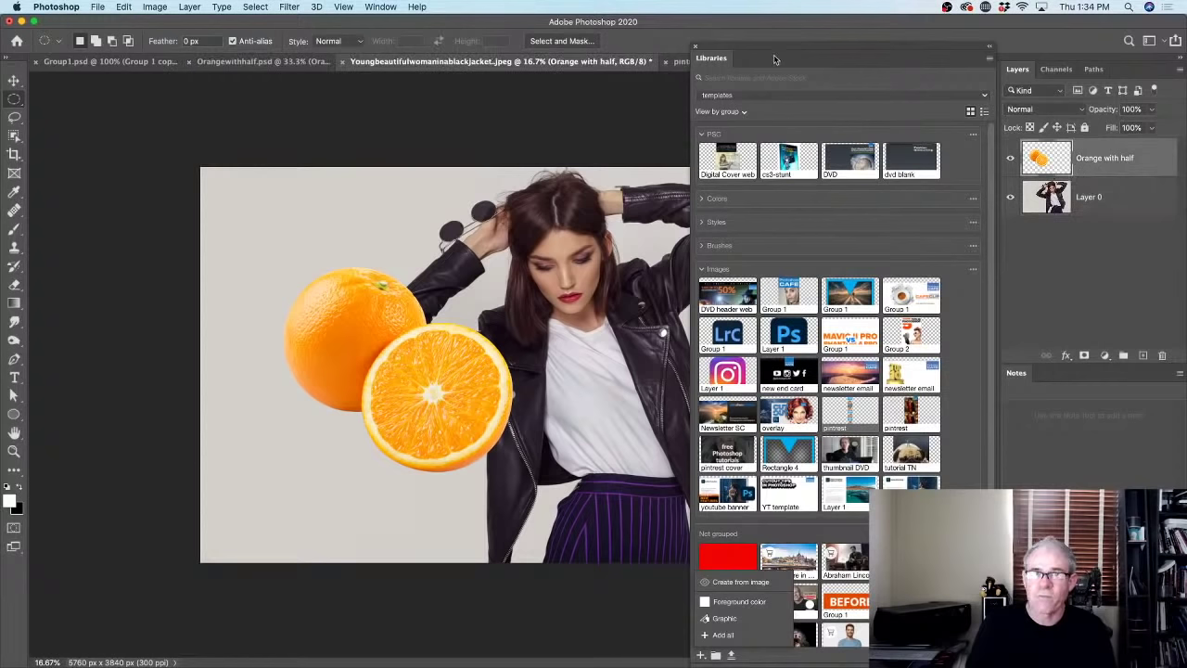
drag(776, 48, 762, 15)
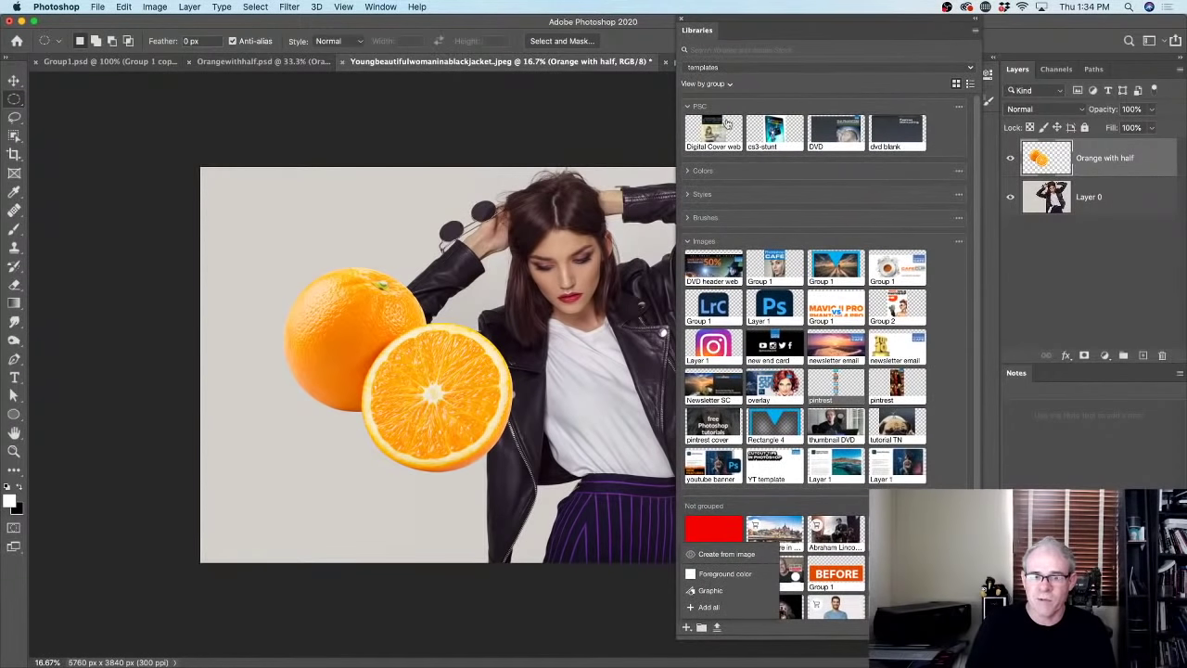
click(687, 627)
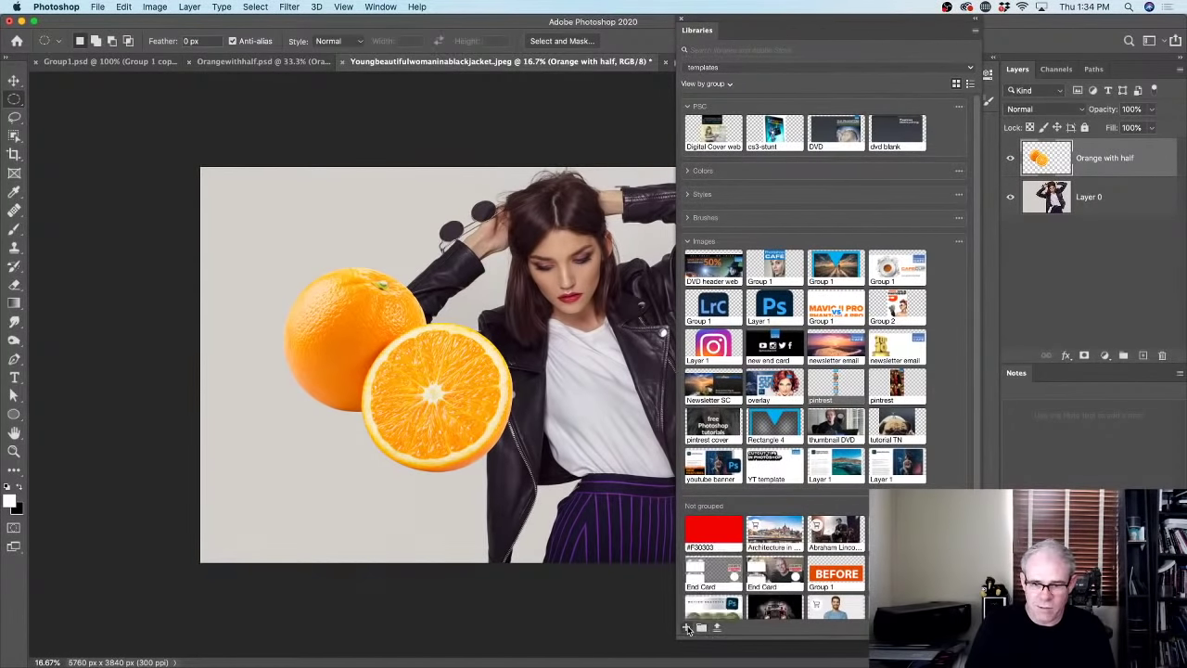
click(687, 627)
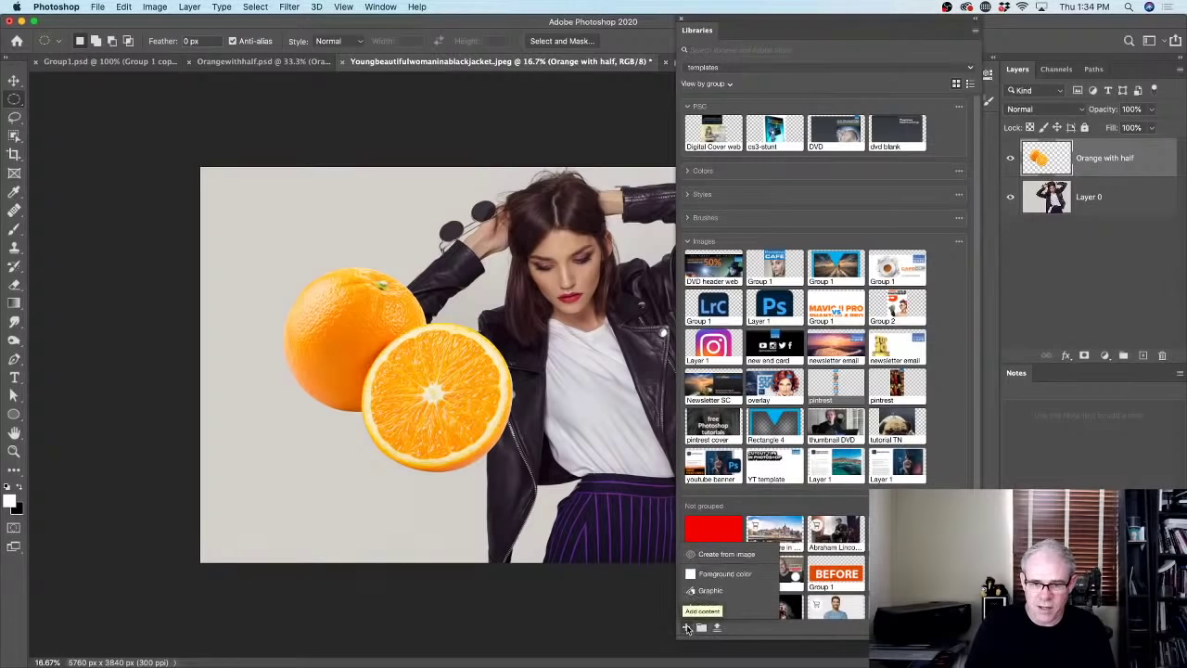
click(711, 554)
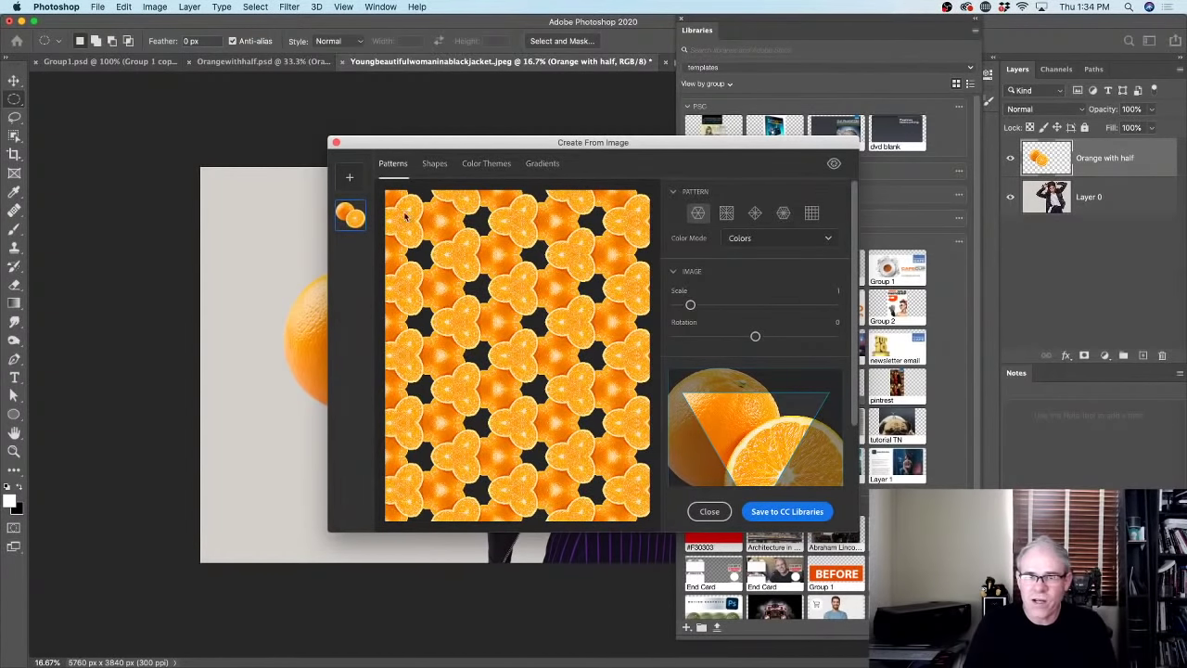
Preview the orange in the remaining pattern types, then set the image scale to 2.5 and the rotation to 52.
click(727, 212)
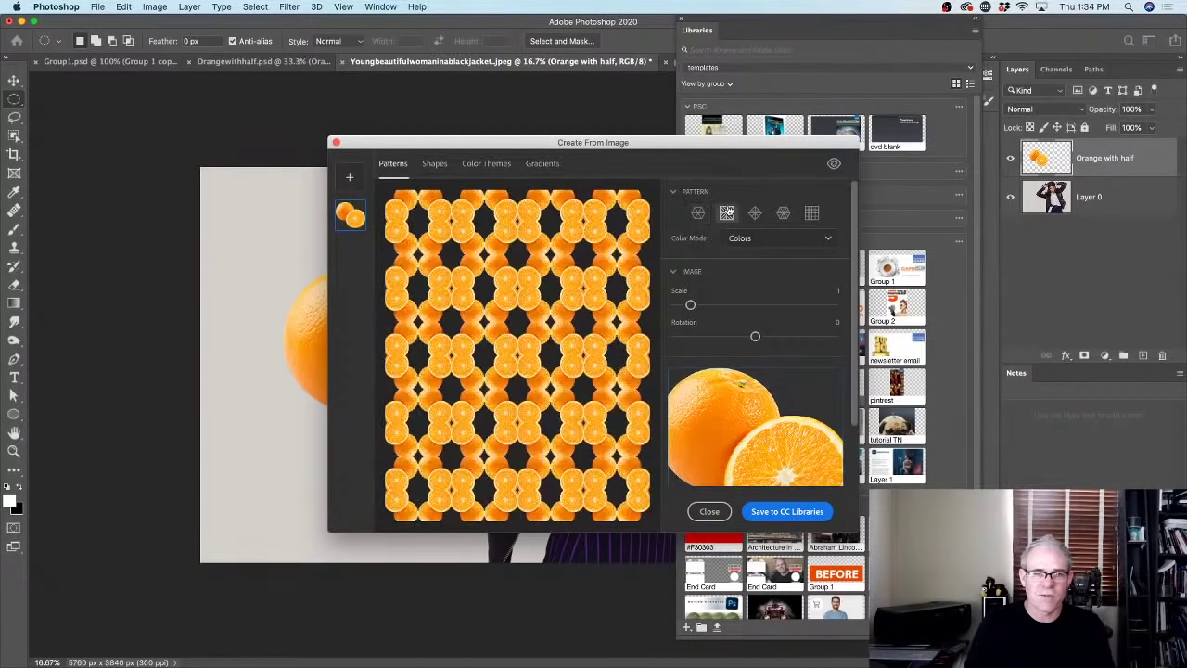
click(755, 212)
click(783, 213)
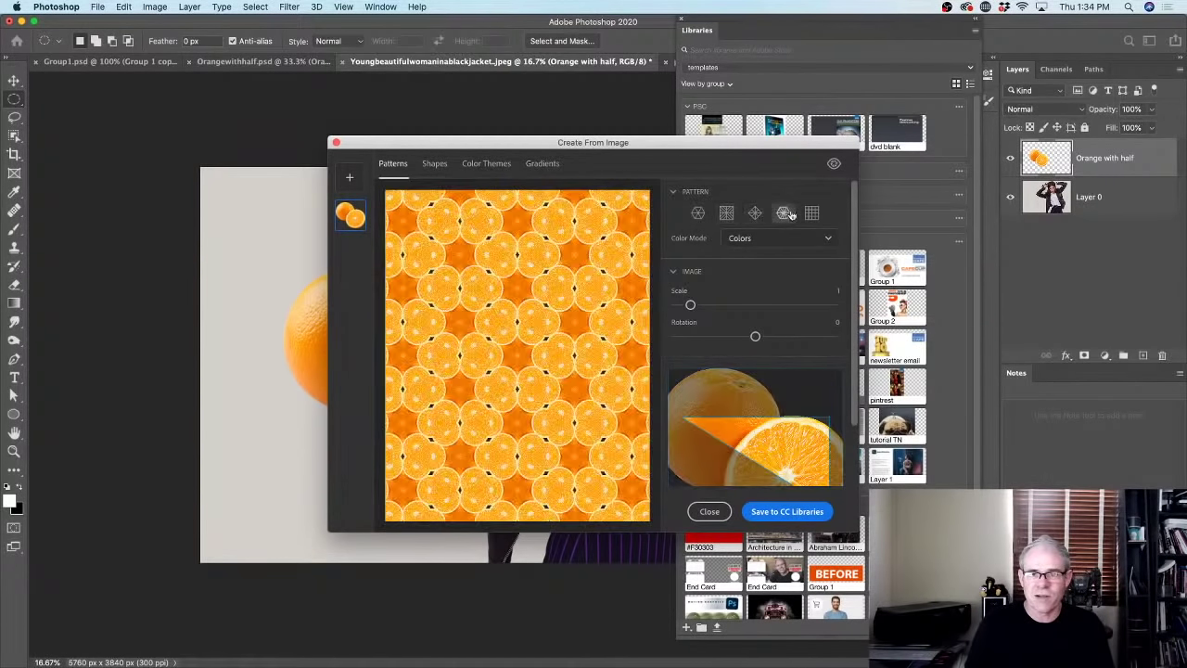
click(813, 213)
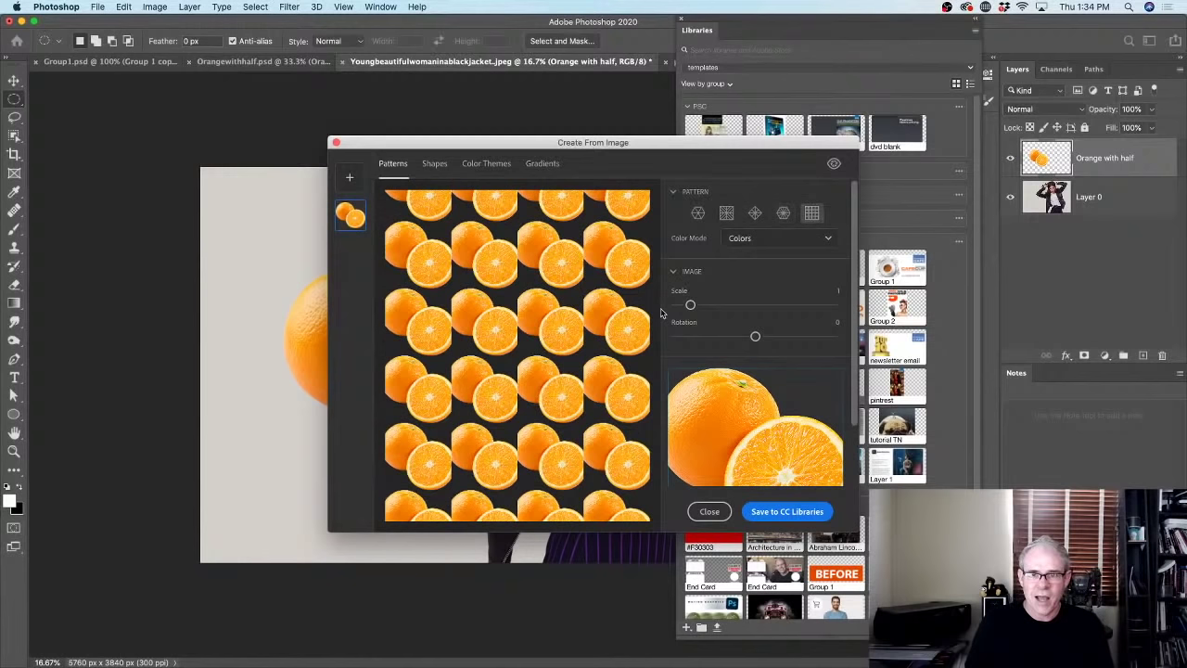
drag(690, 302, 778, 336)
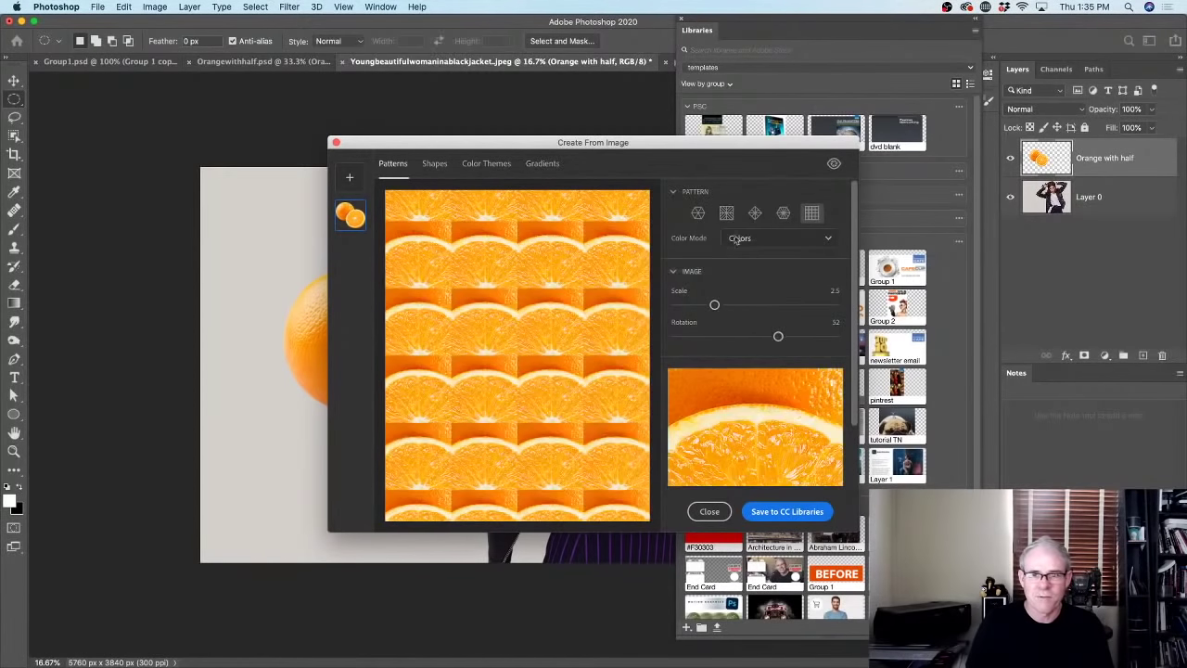
Compare the pattern types at the new scale, choose the fourth one, save it to the library and close Create From Image.
click(728, 213)
click(697, 213)
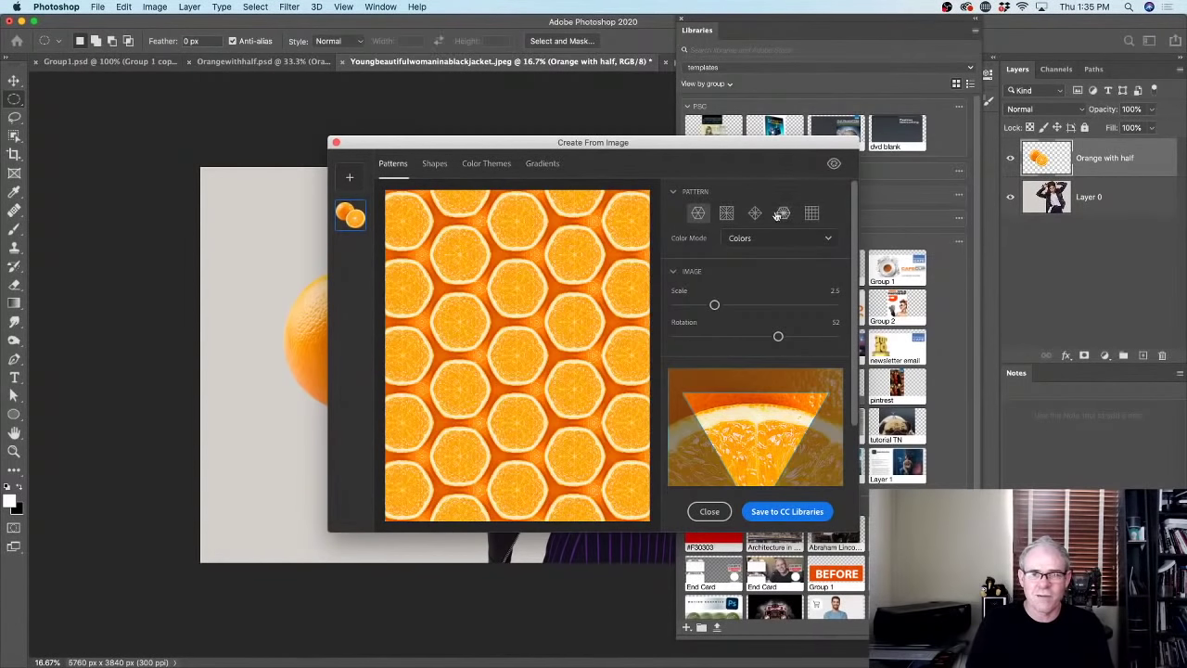
click(782, 213)
click(755, 214)
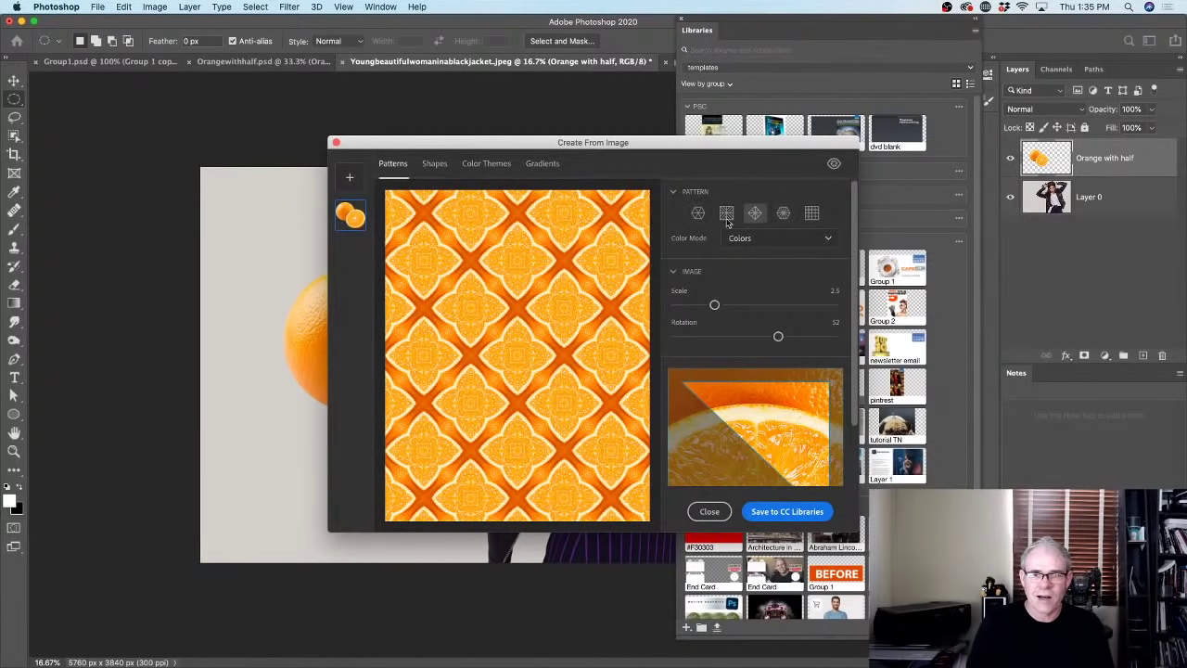
click(782, 214)
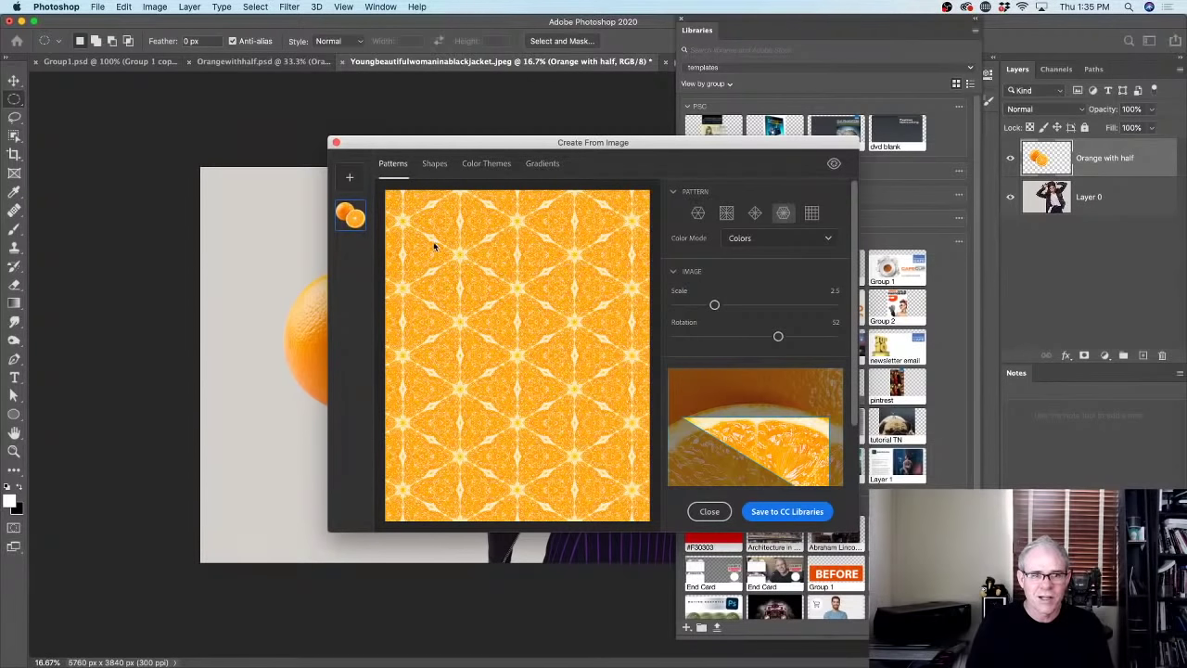
click(802, 512)
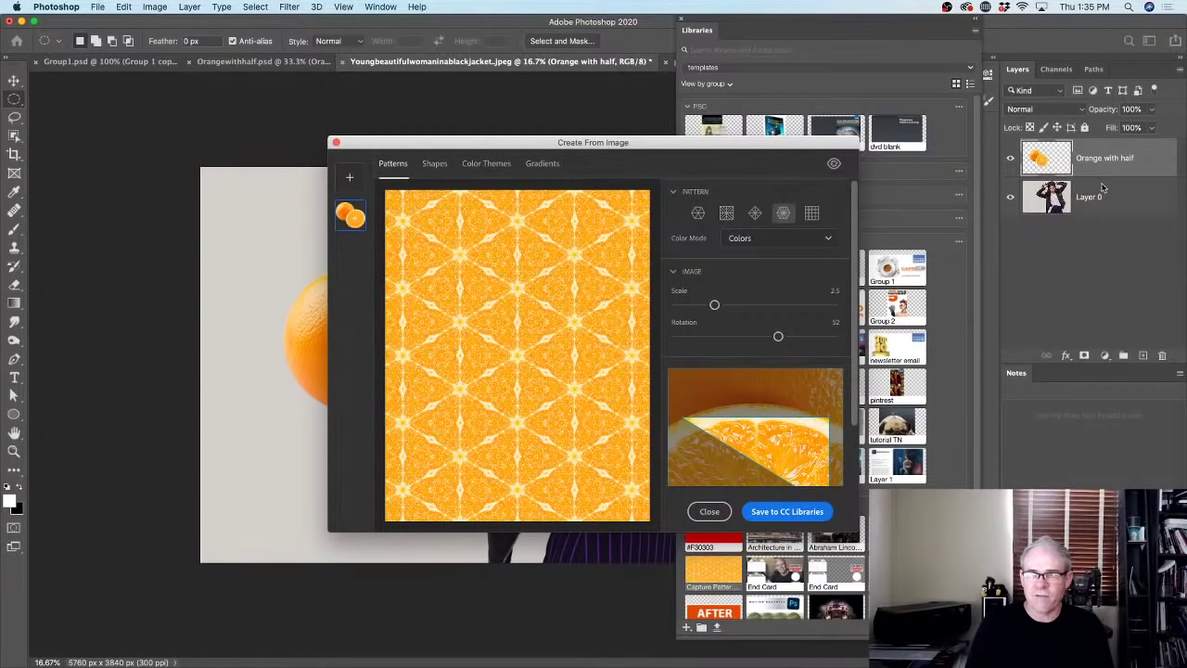
click(707, 512)
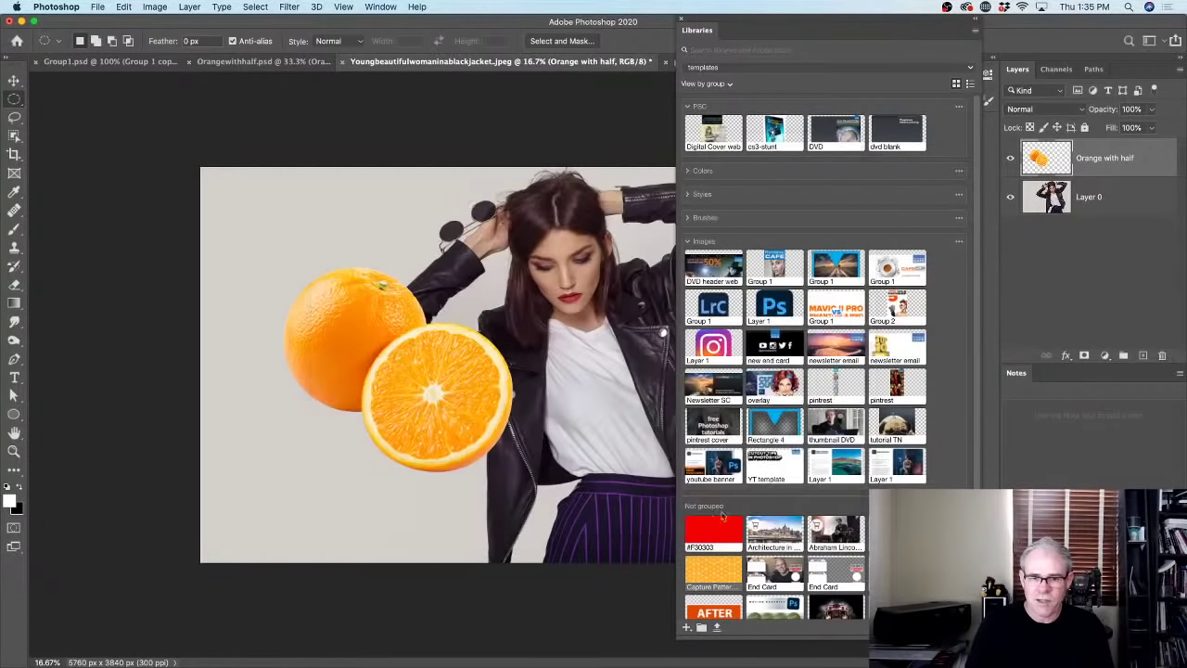
Select Layer 0 and create a new library named "tater".
click(1076, 195)
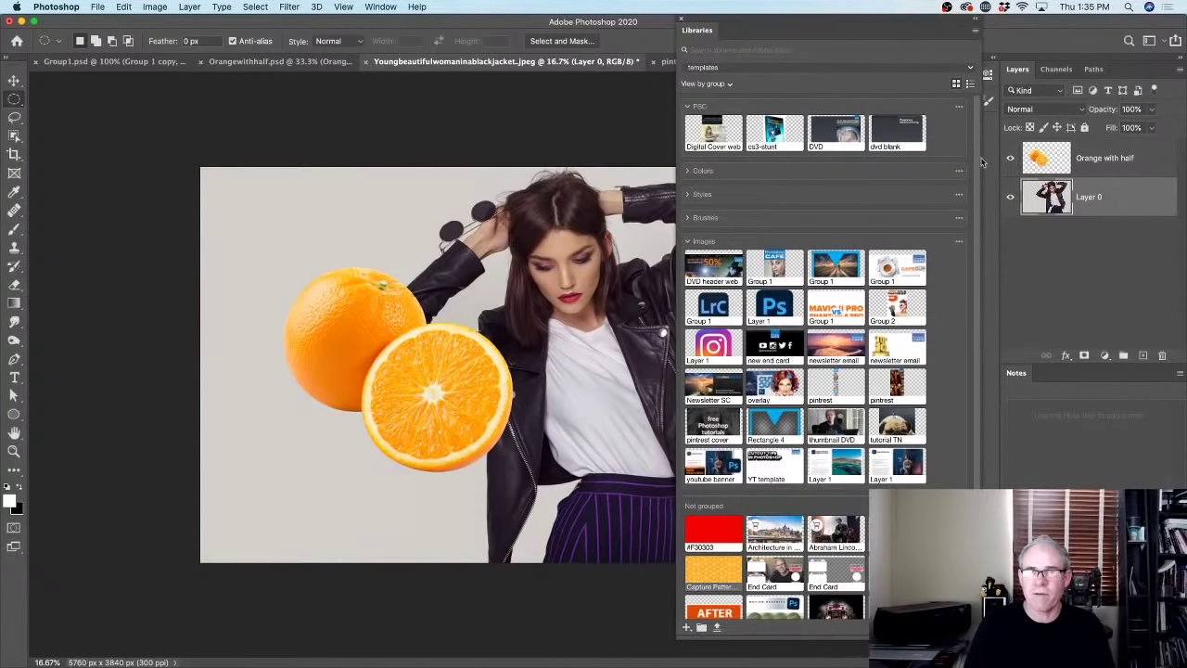
click(975, 31)
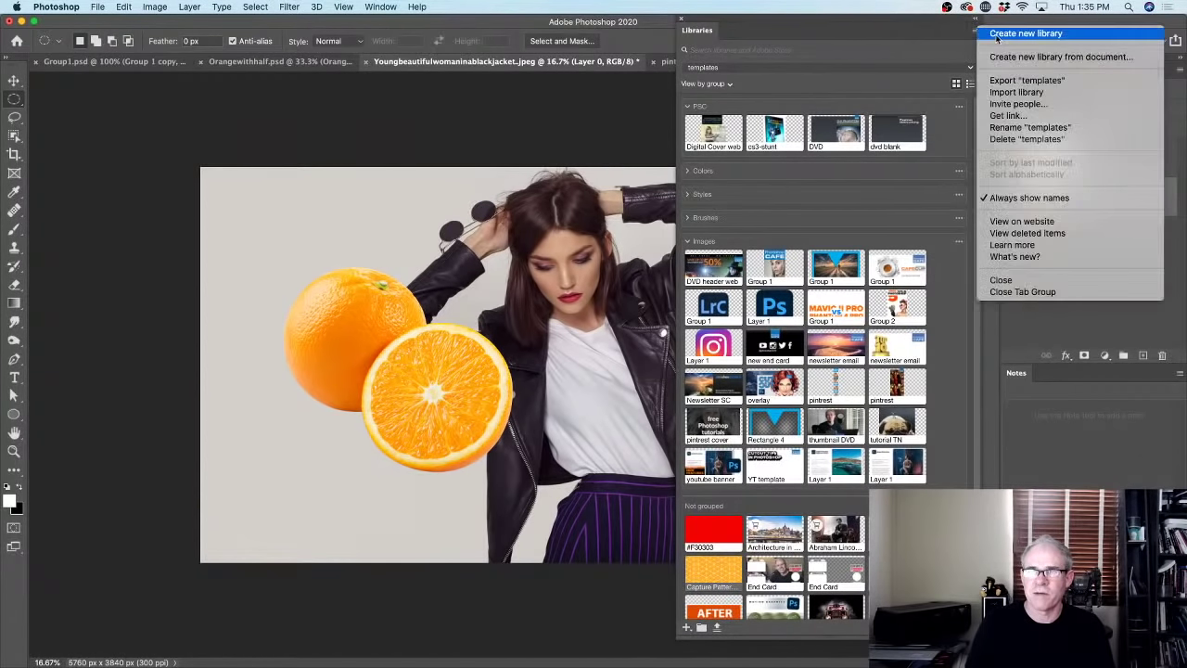
click(983, 34)
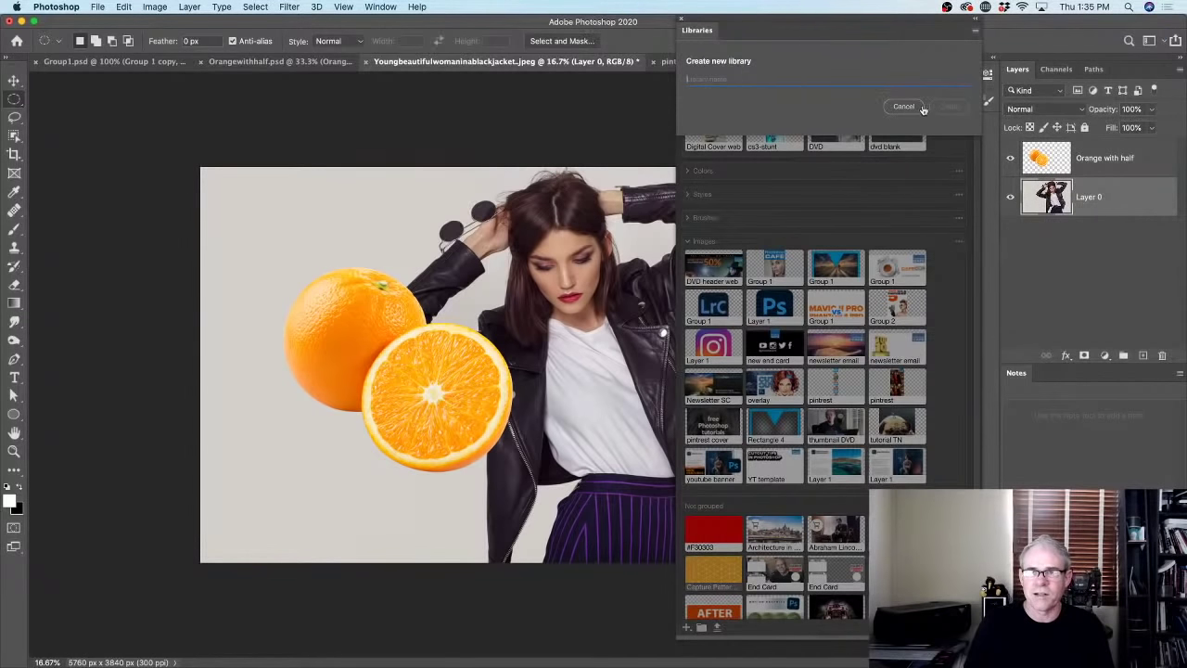
text(T)
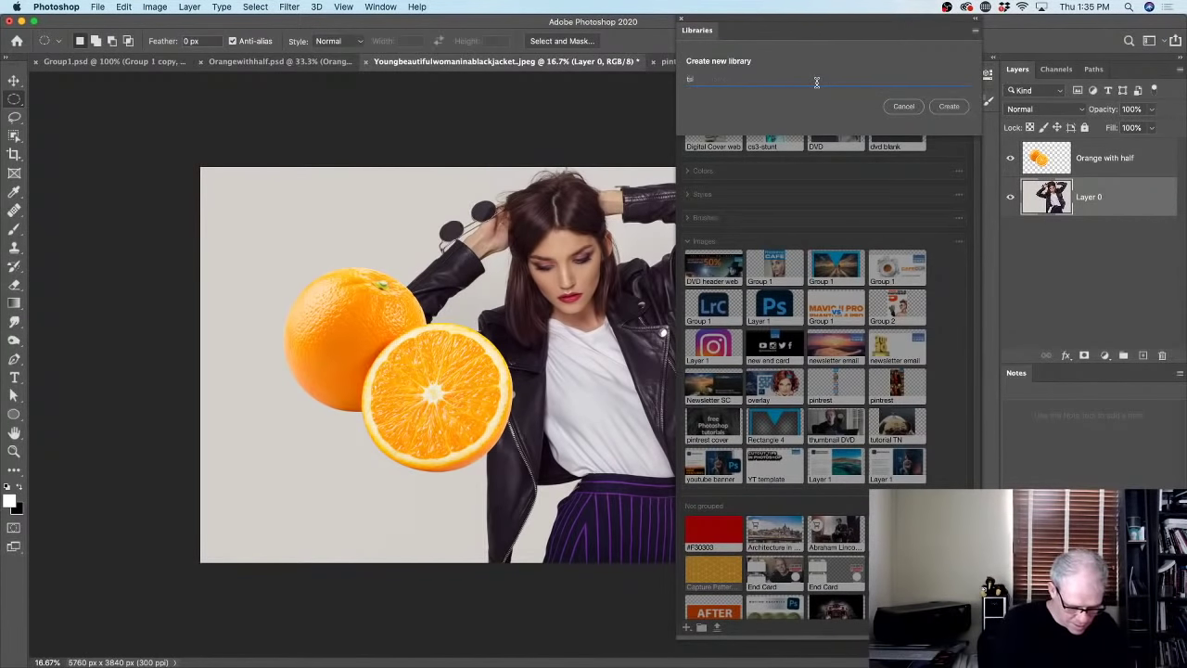
text(utor)
key(Return)
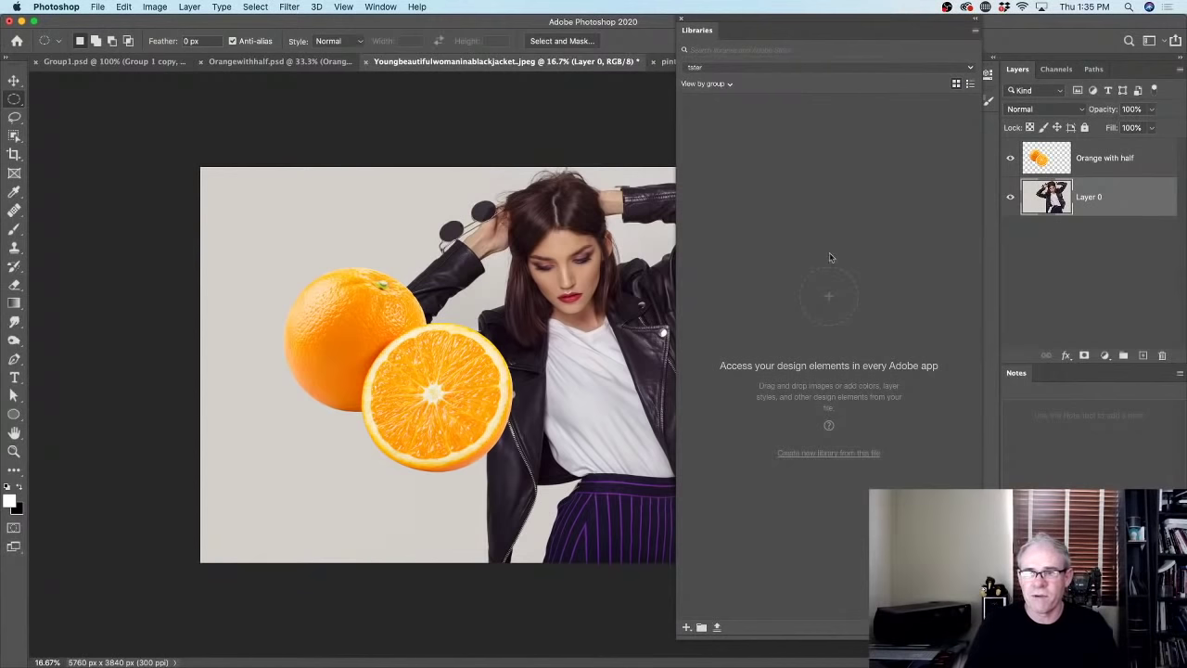
Select the Orange with half layer and start Create from image for the new empty library.
click(1055, 160)
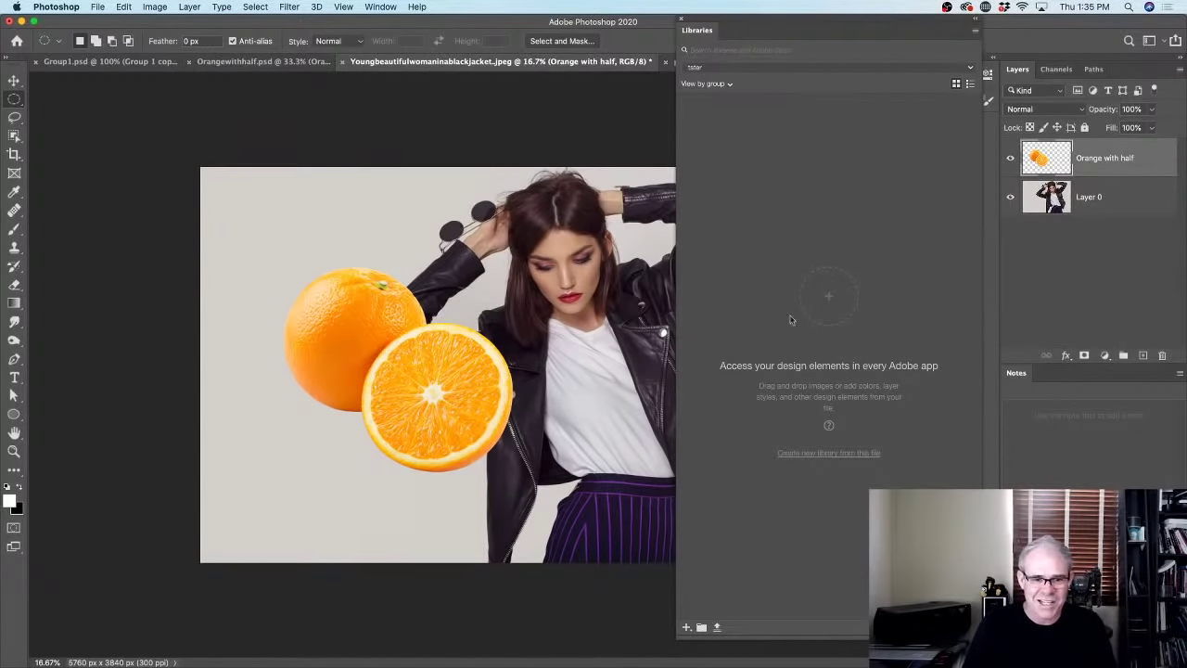
click(687, 627)
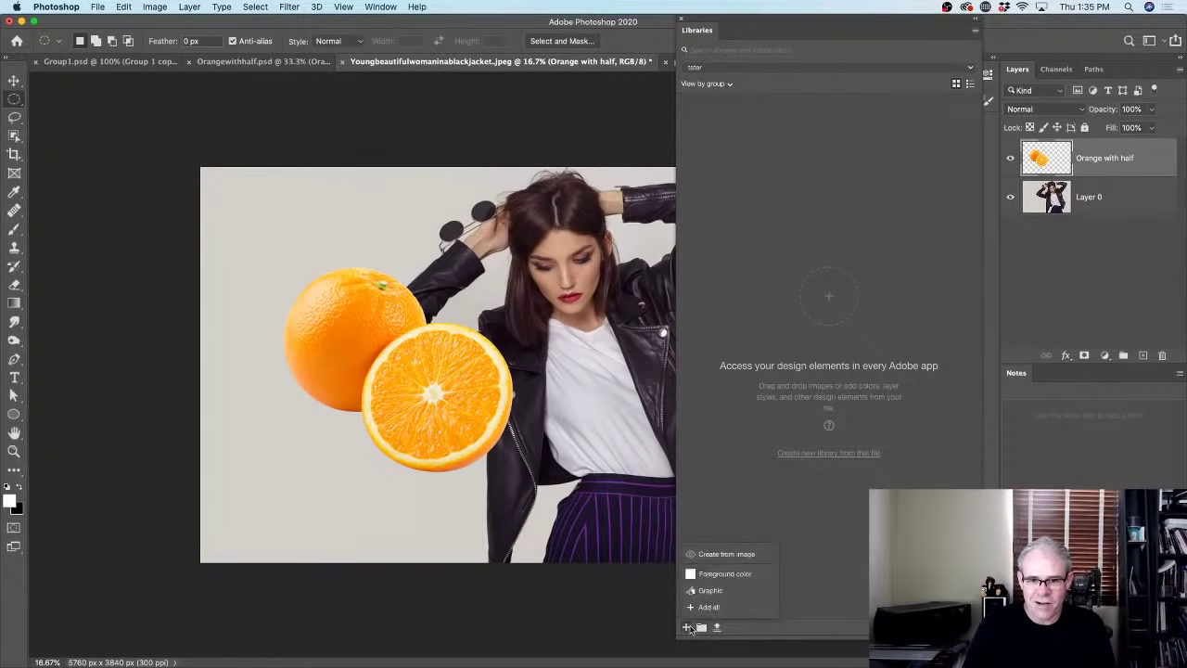
click(716, 556)
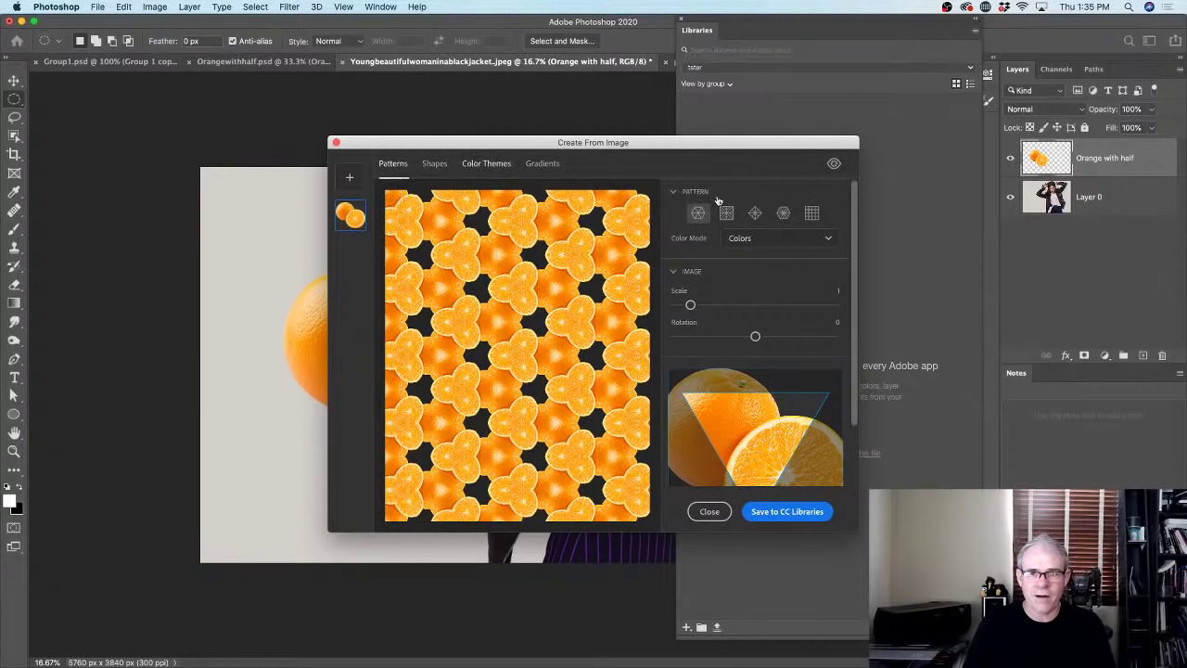
Preview the orange in each pattern type and return to the first one.
click(728, 213)
click(755, 213)
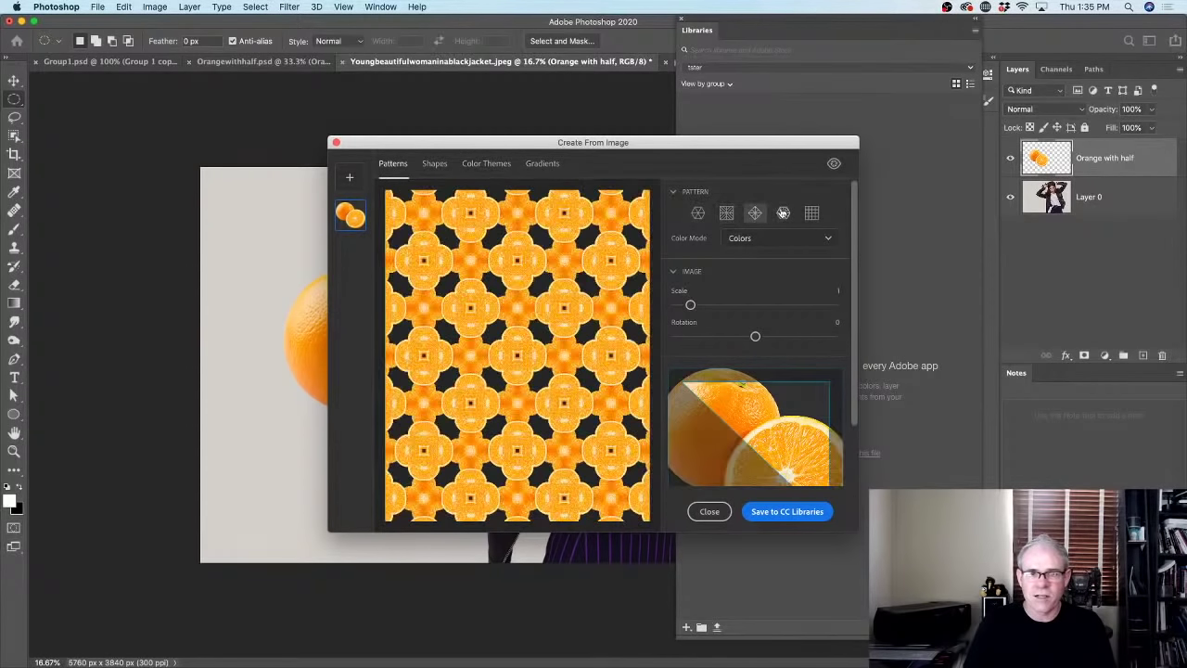
click(783, 213)
click(807, 213)
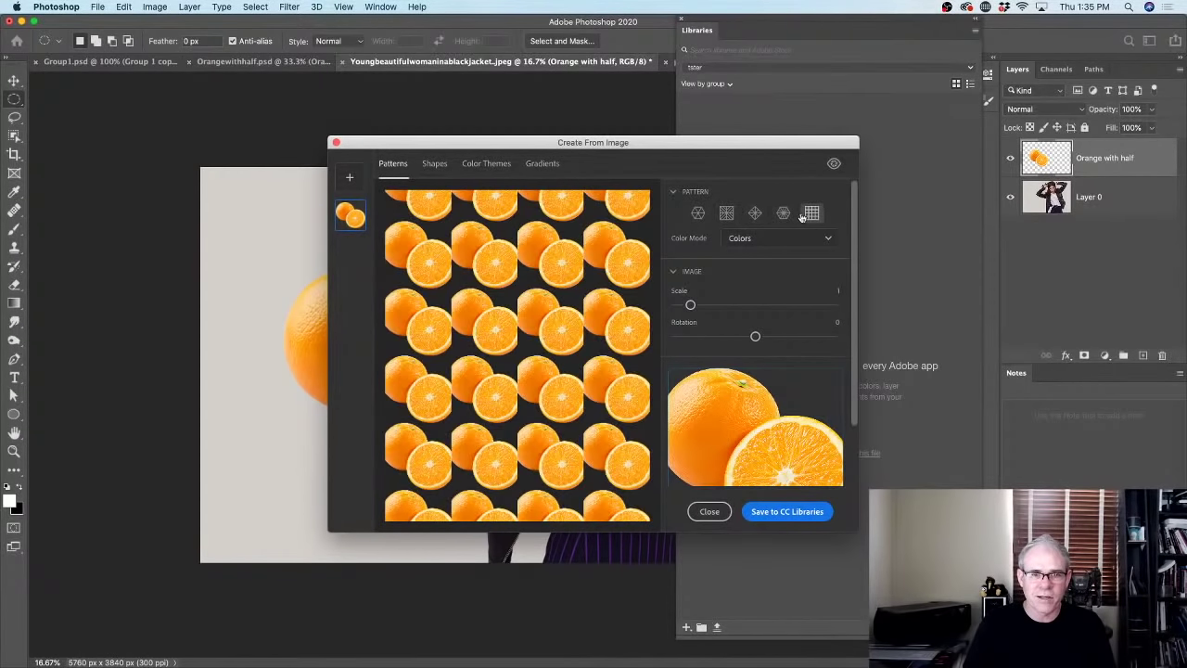
click(721, 213)
click(697, 213)
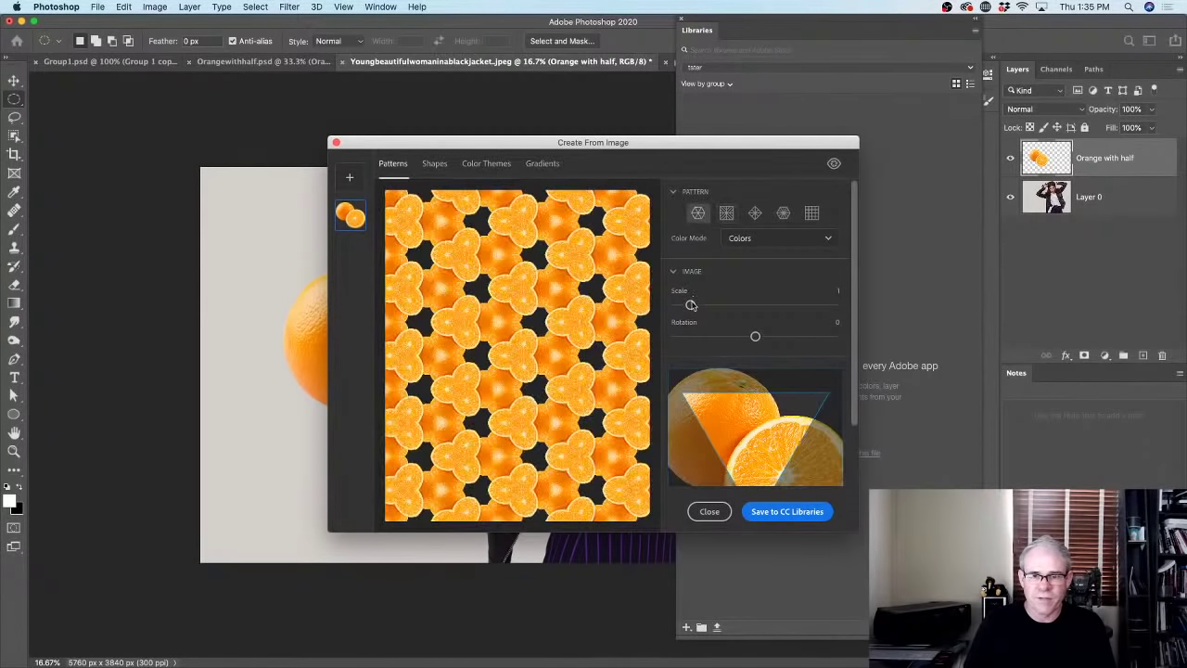
Set the orange pattern's scale to 6.6, save it to the library, and move the dialog clear of the saved assets.
drag(690, 305, 780, 305)
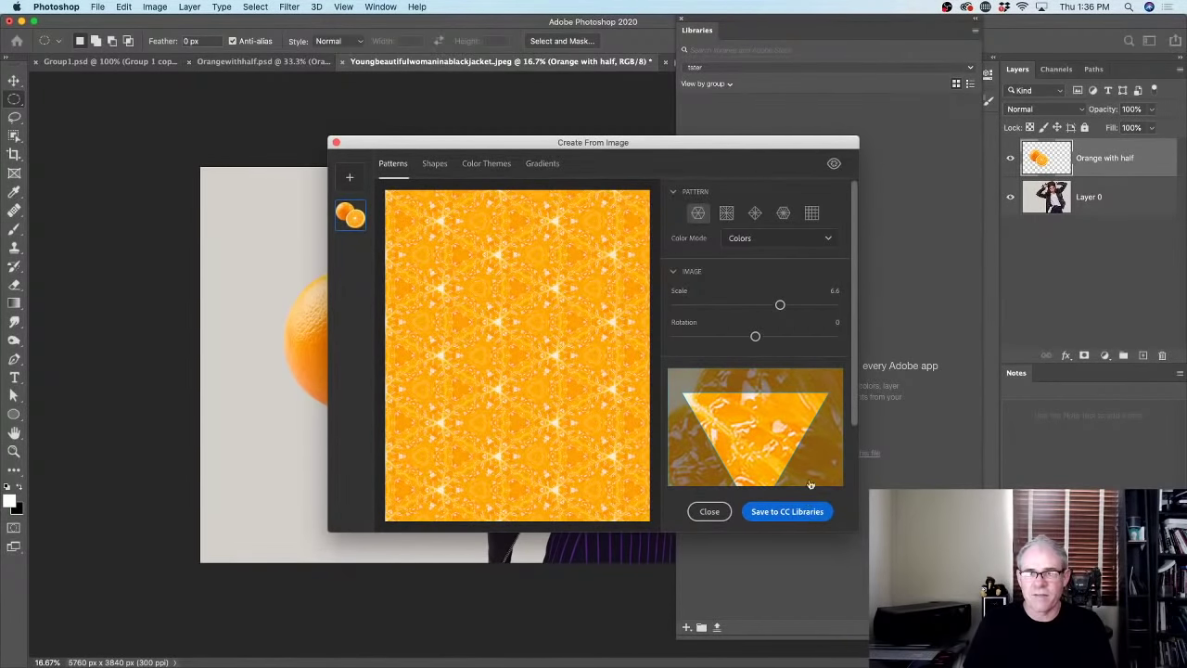
click(802, 515)
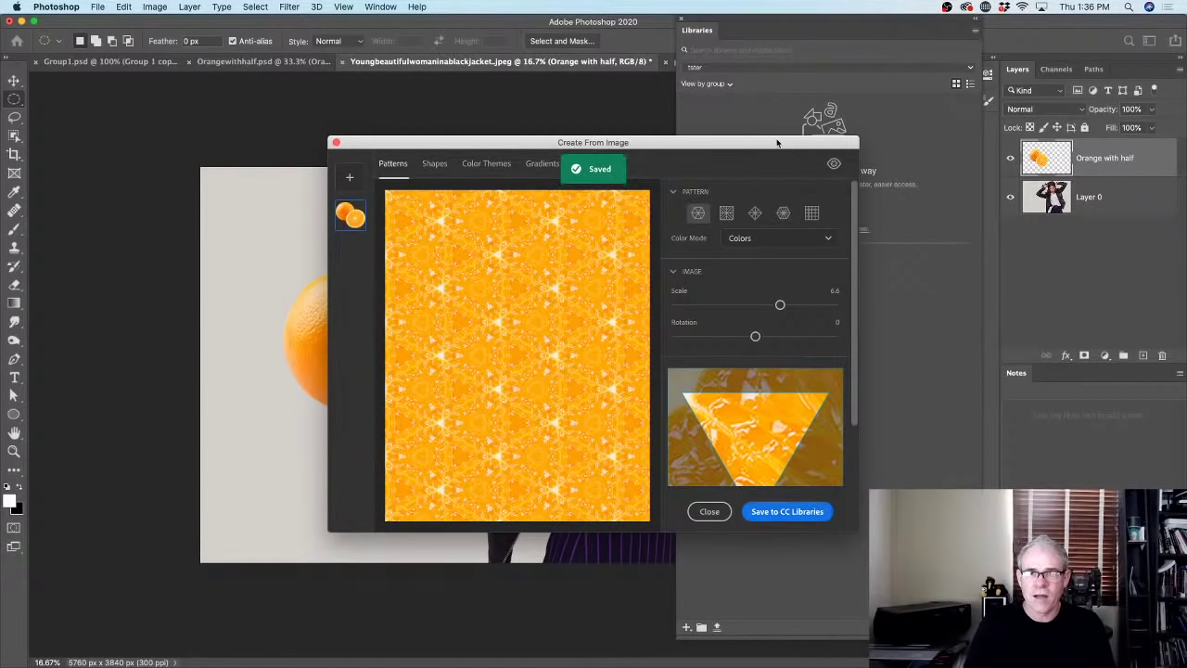
drag(773, 138, 522, 105)
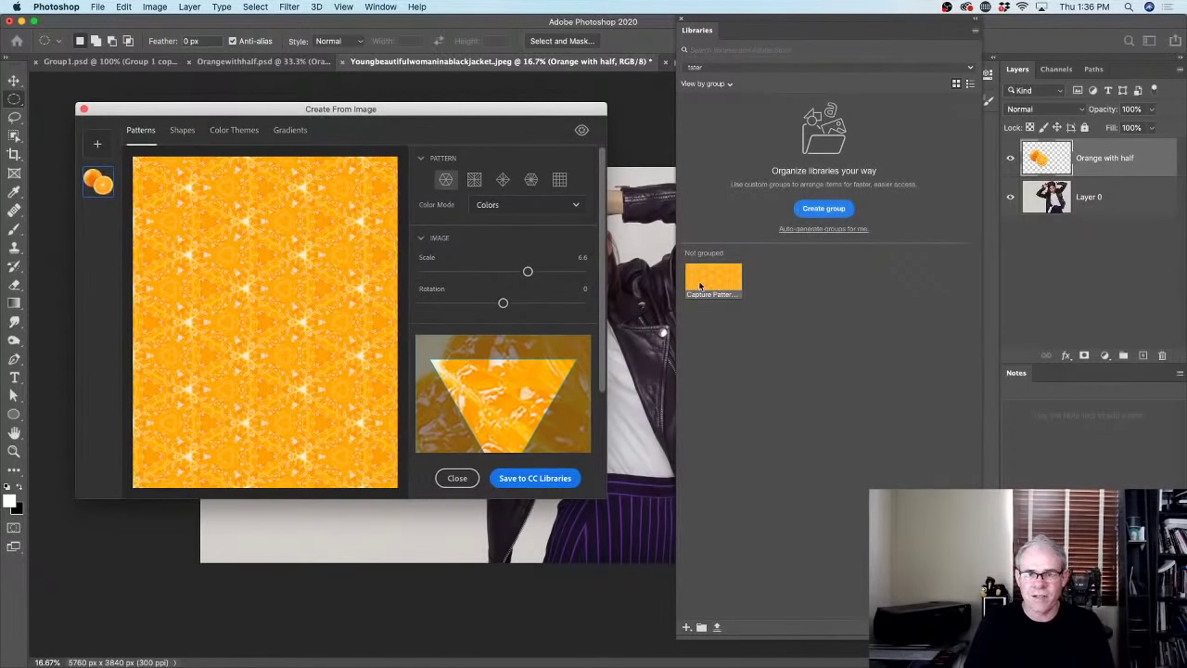
Reduce the orange pattern's scale to 0.8, save this version to the library and close Create From Image.
drag(527, 272, 435, 274)
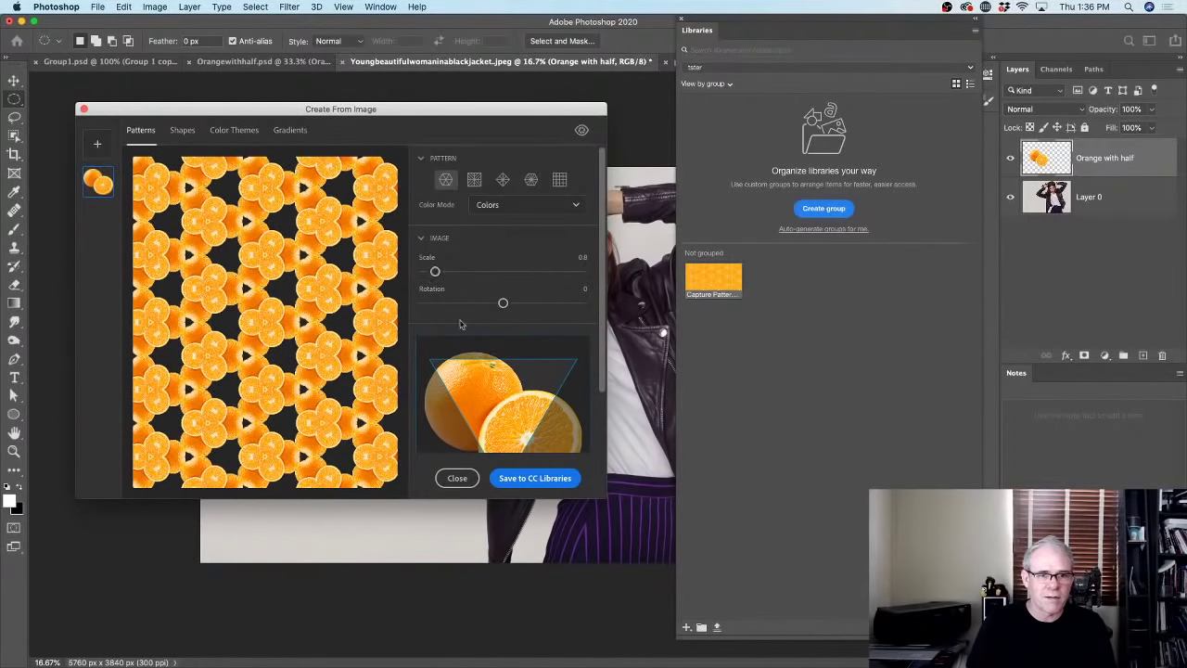
key(Return)
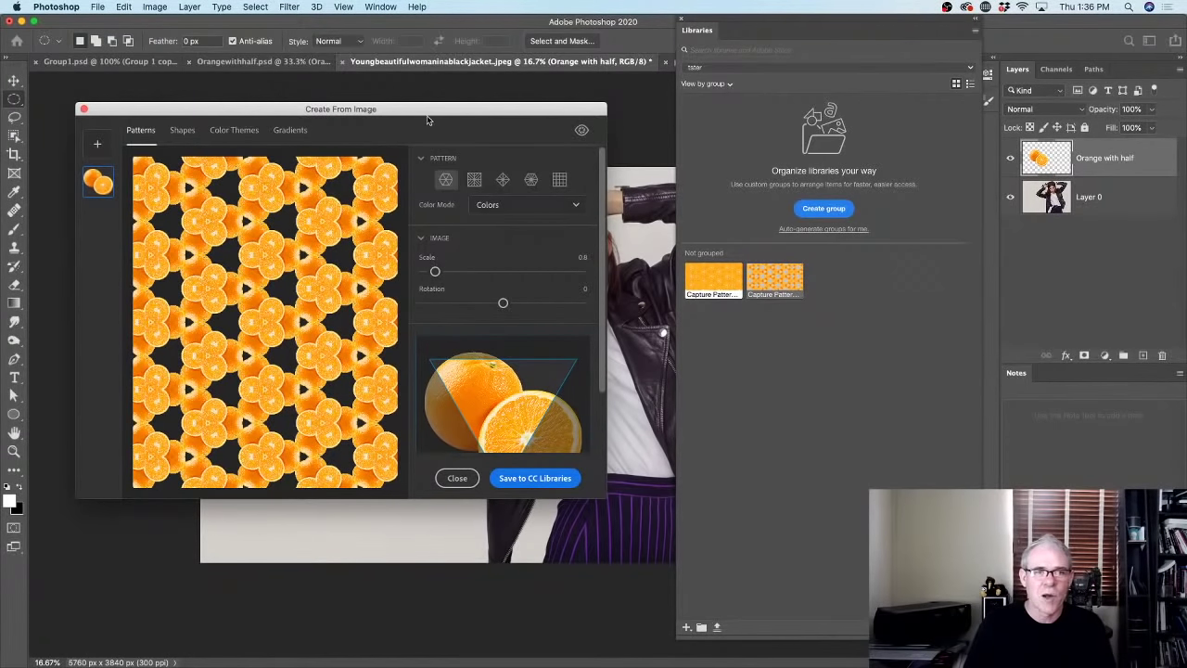
drag(427, 120, 578, 108)
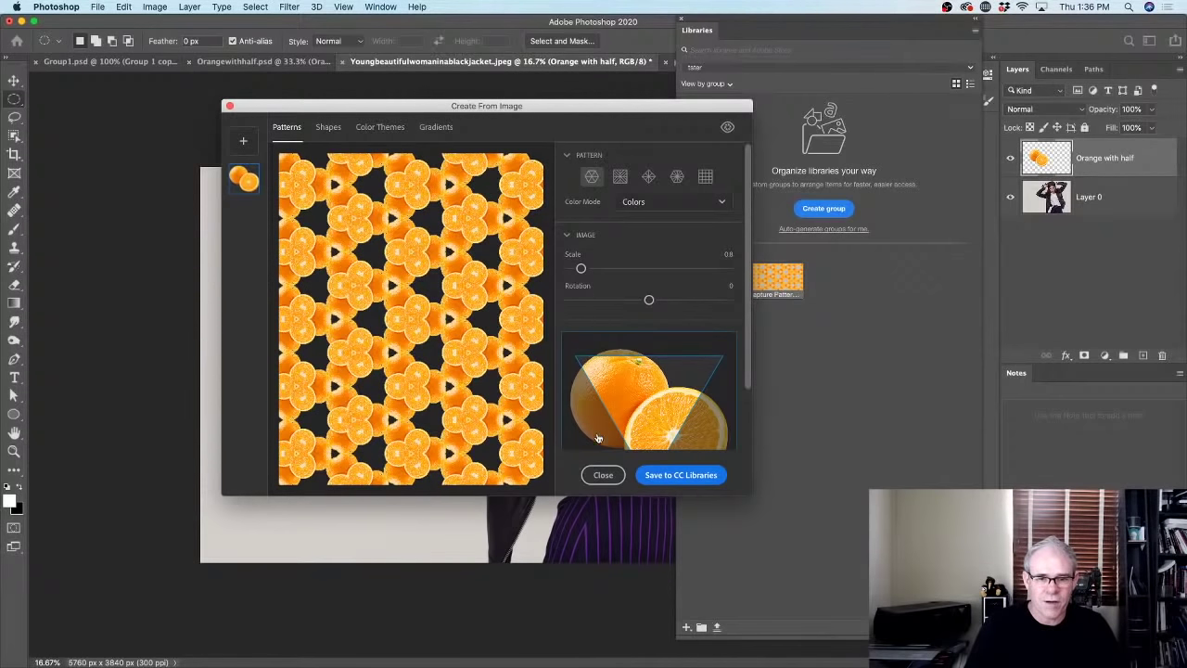
click(602, 475)
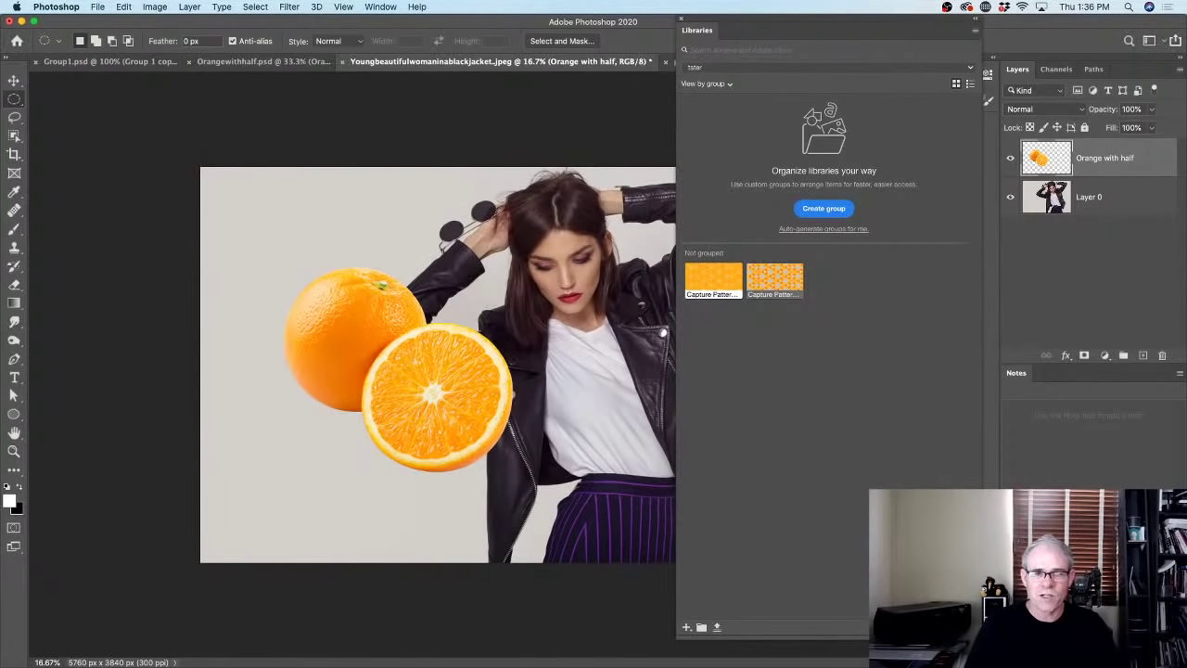
Select Layer 0 and start Create from image for the photo of the woman.
click(1126, 199)
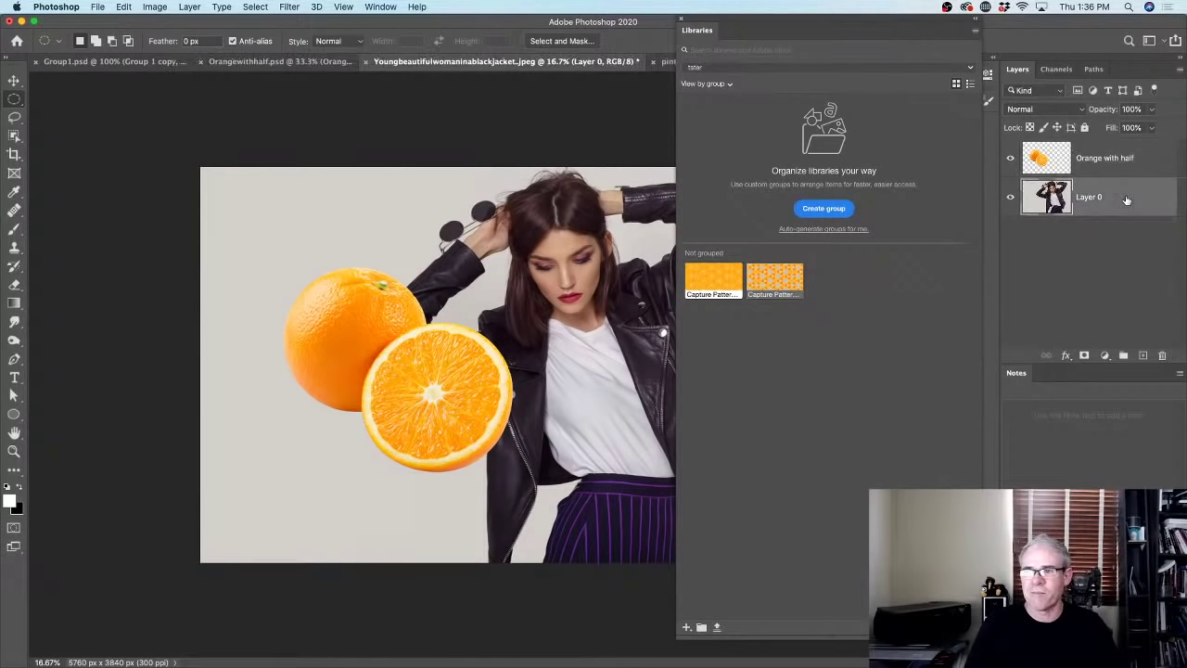
click(685, 630)
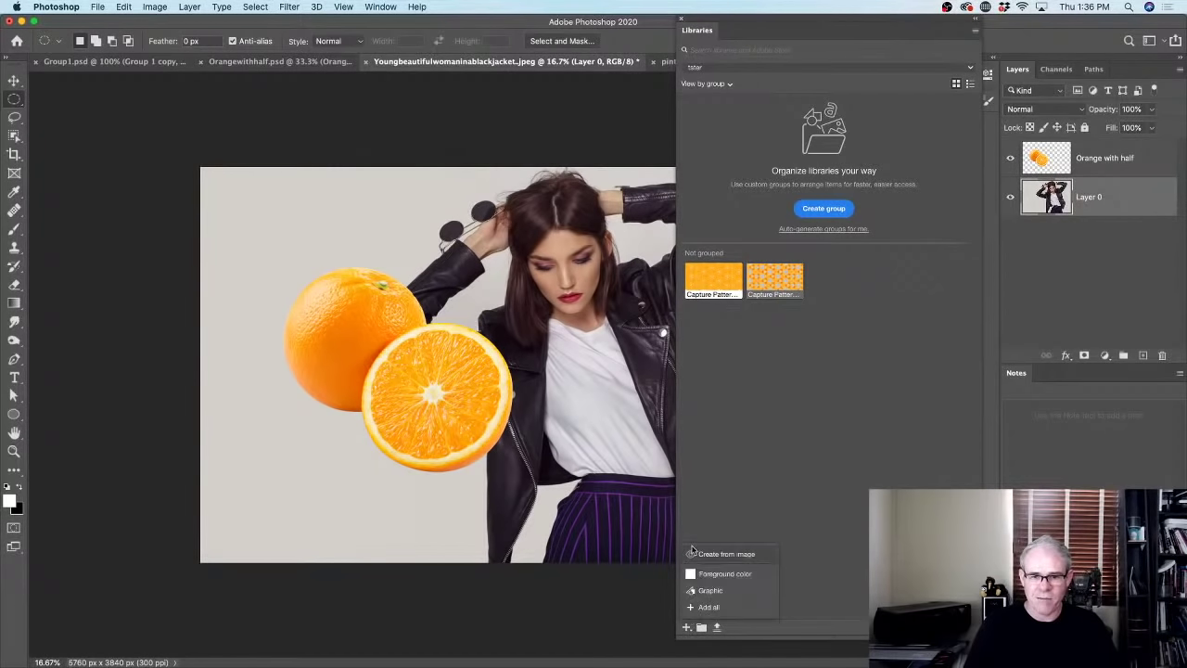
click(694, 470)
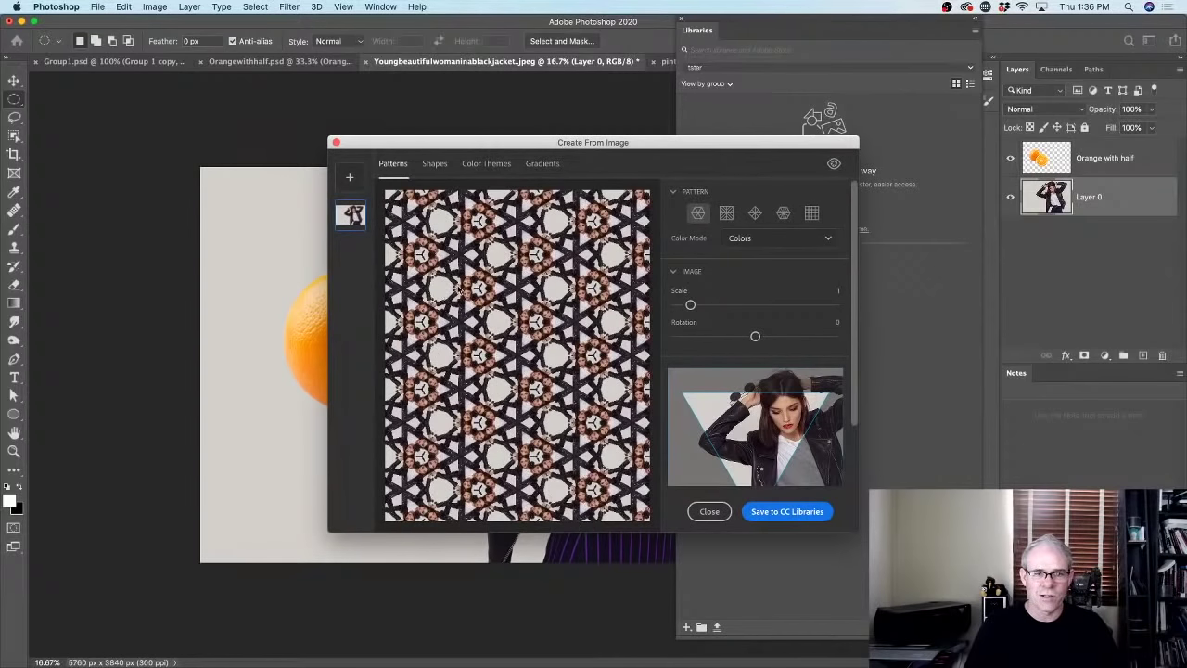
Reposition the photo in the pattern preview so the woman's face is centered in the triangle, and save the pattern to the library.
mouse_move(690, 306)
mouse_down()
mouse_move(726, 305)
mouse_move(690, 313)
mouse_up()
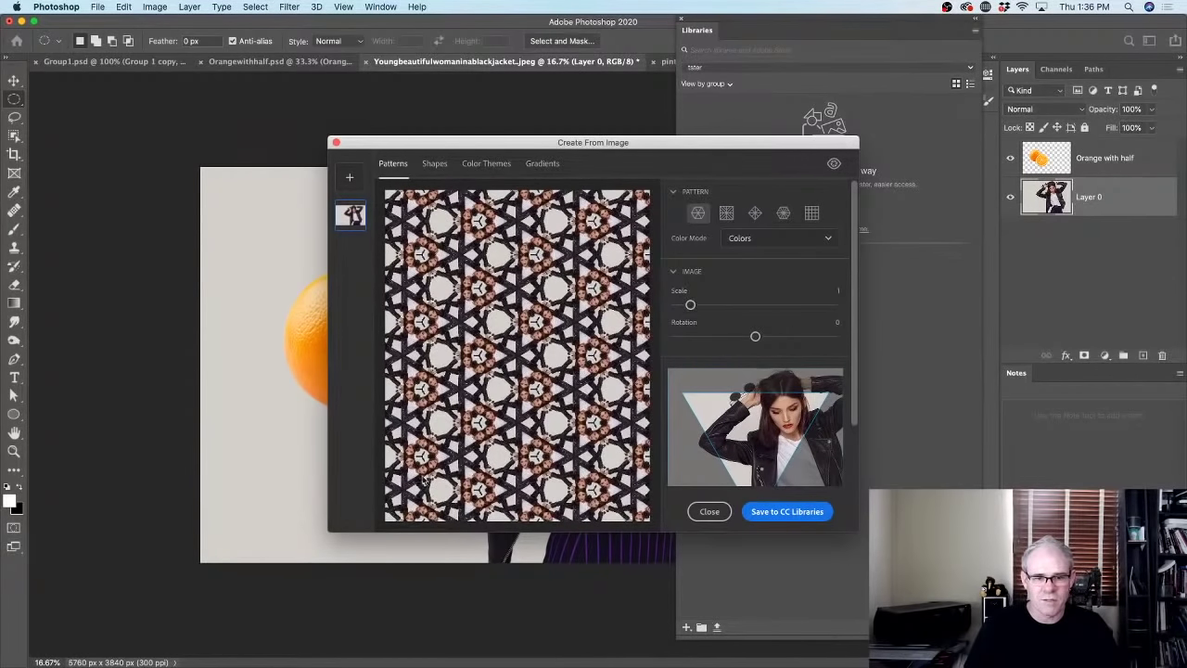
drag(786, 422, 758, 458)
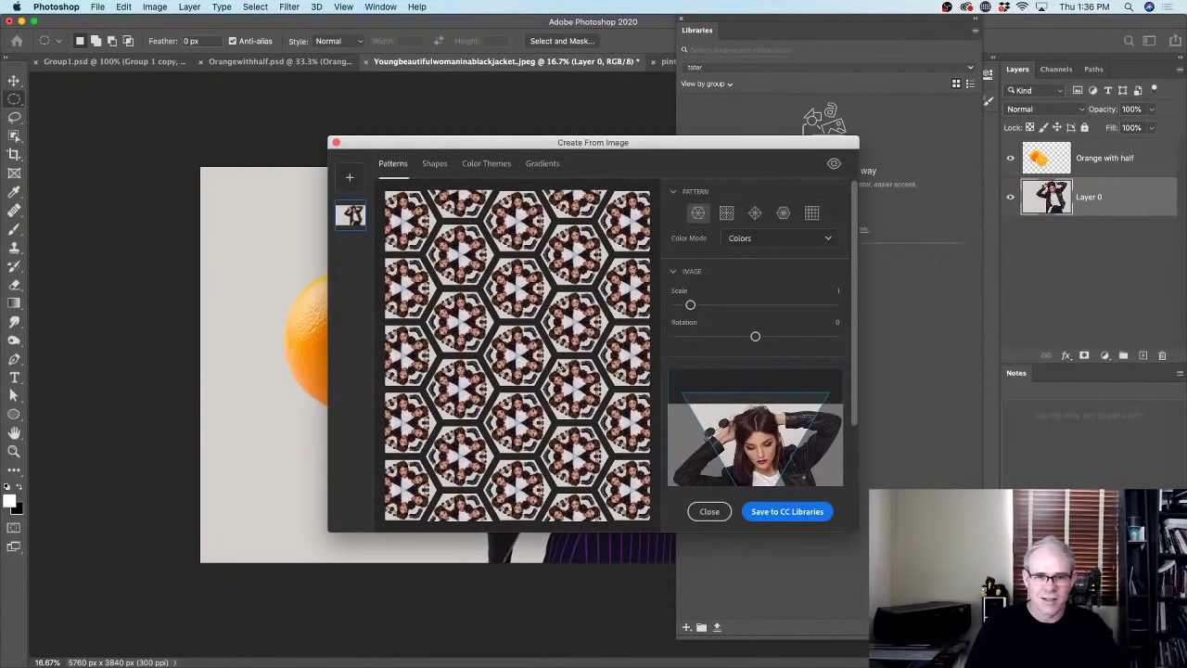
click(782, 510)
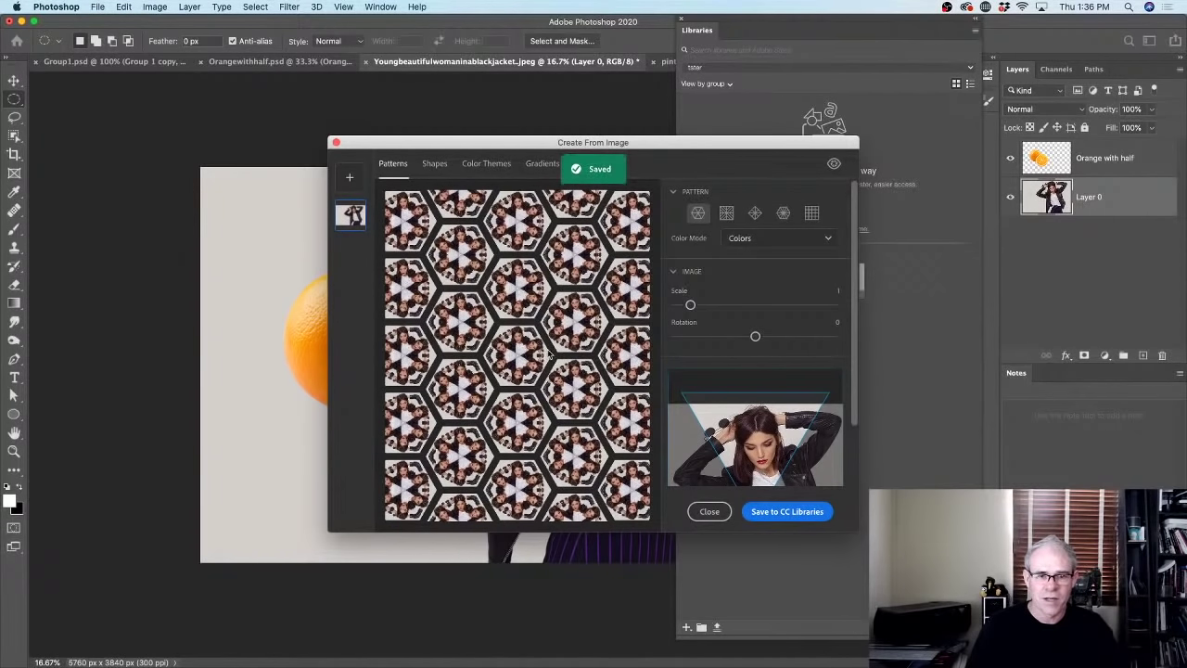
drag(688, 141, 567, 93)
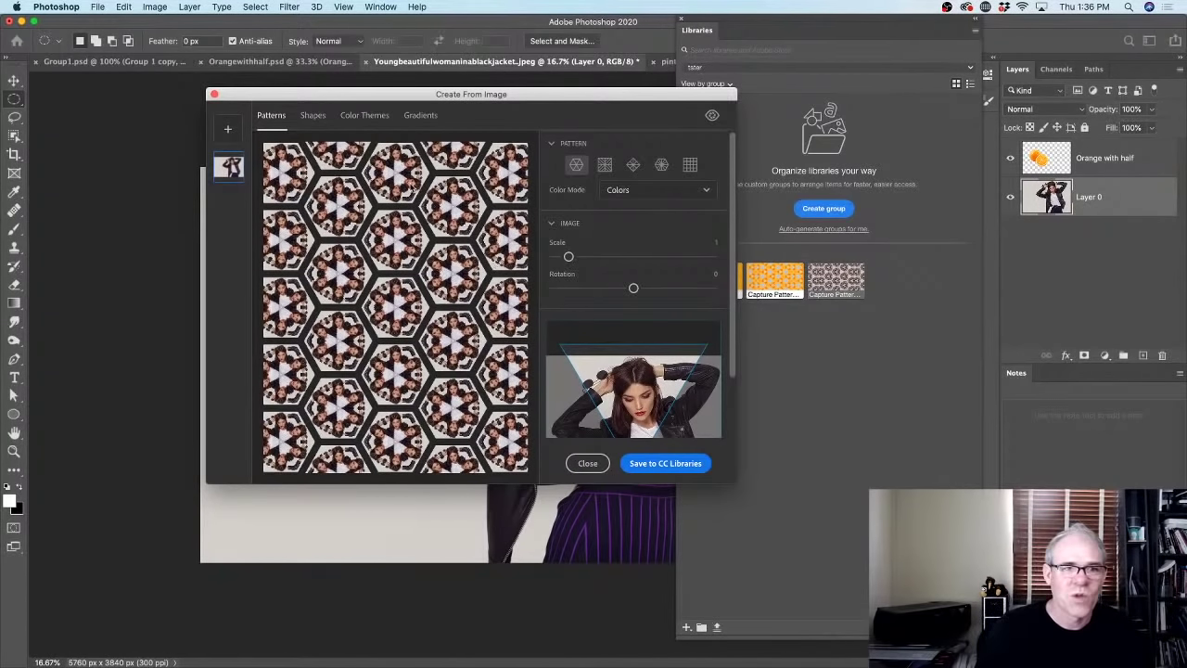
Make a shape from the photo with detail 71, preview it inverted, and save the non-inverted version to the library.
click(312, 120)
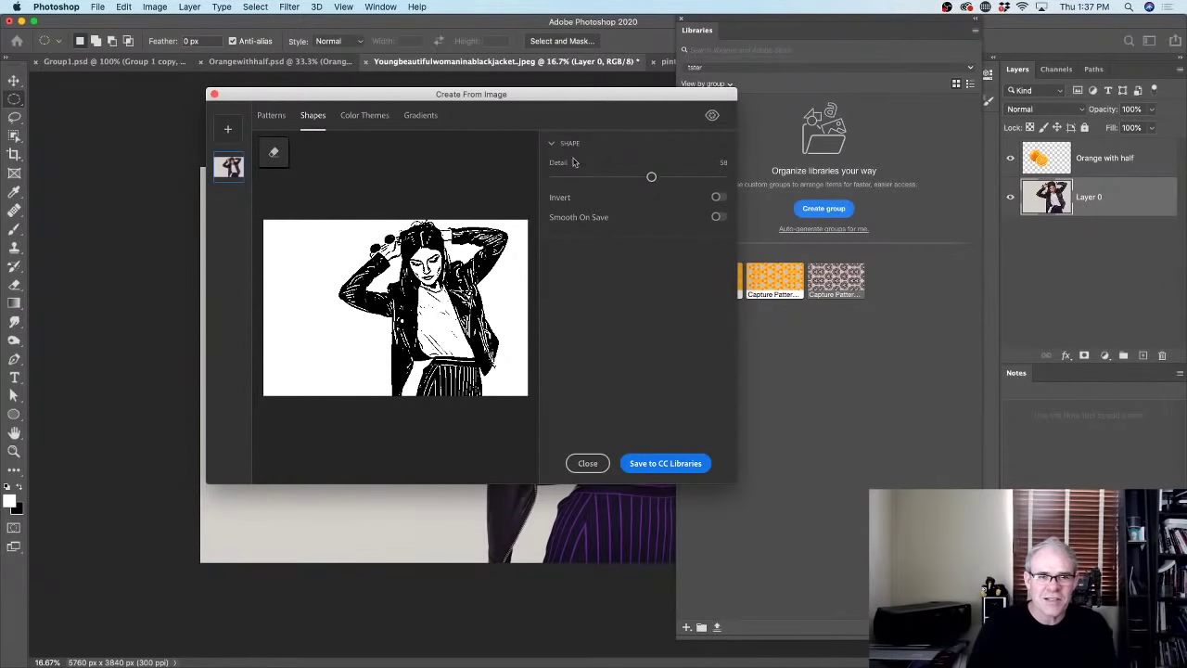
drag(650, 176, 676, 194)
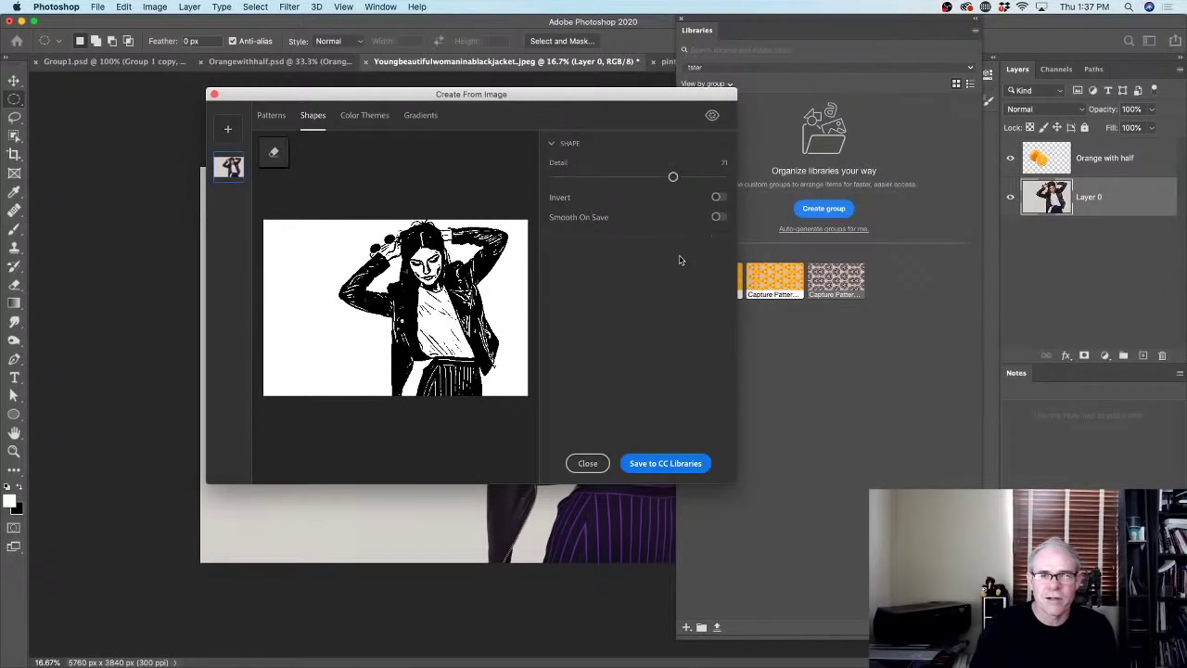
click(717, 198)
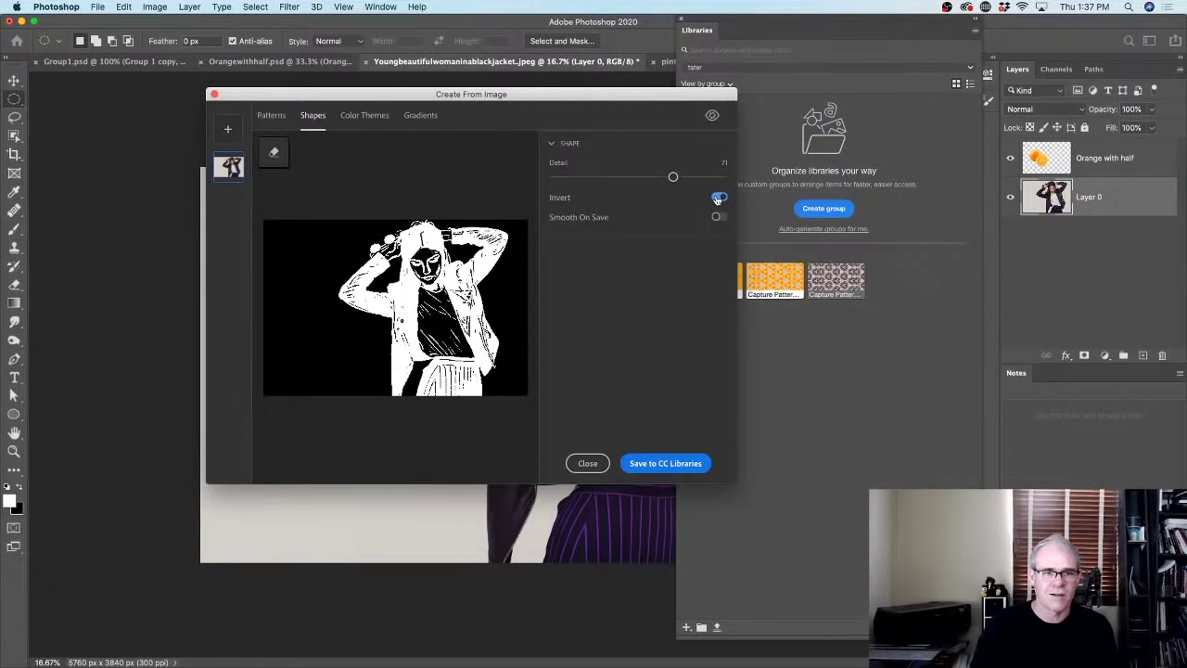
click(716, 198)
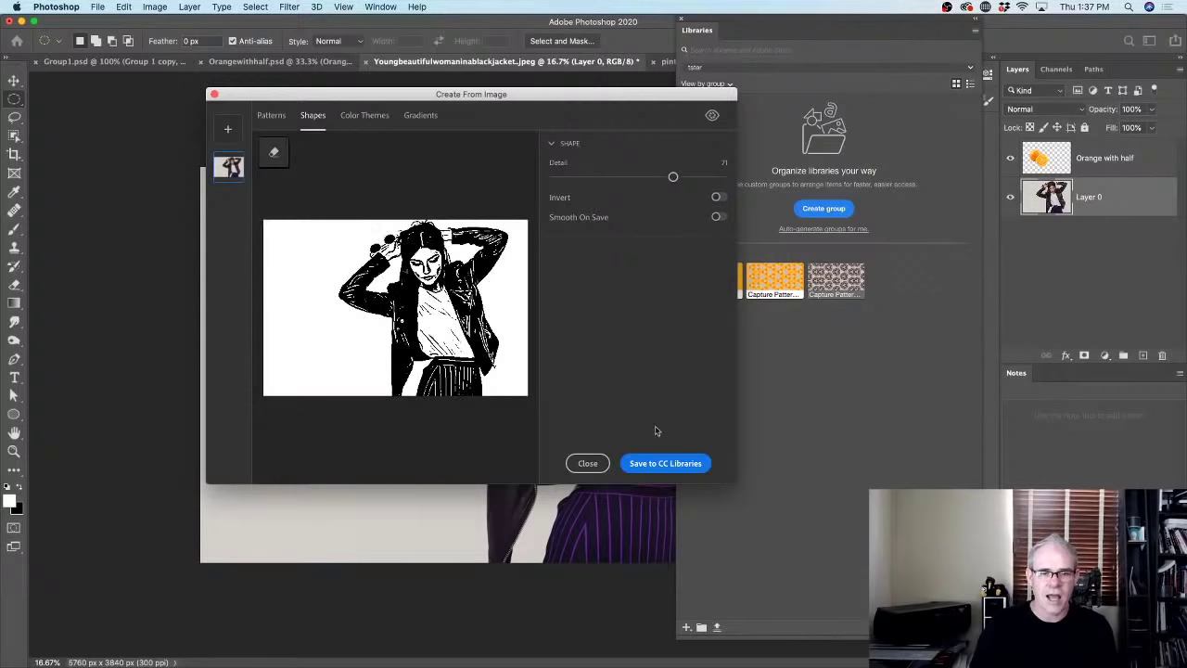
click(657, 463)
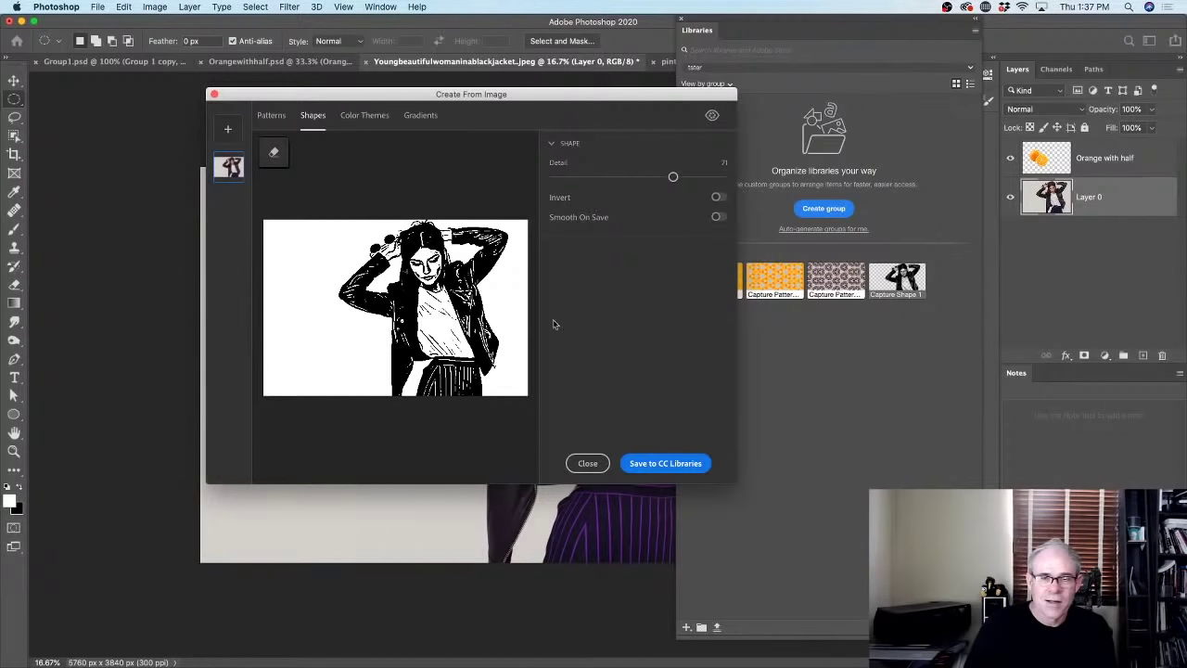
drag(555, 97, 502, 81)
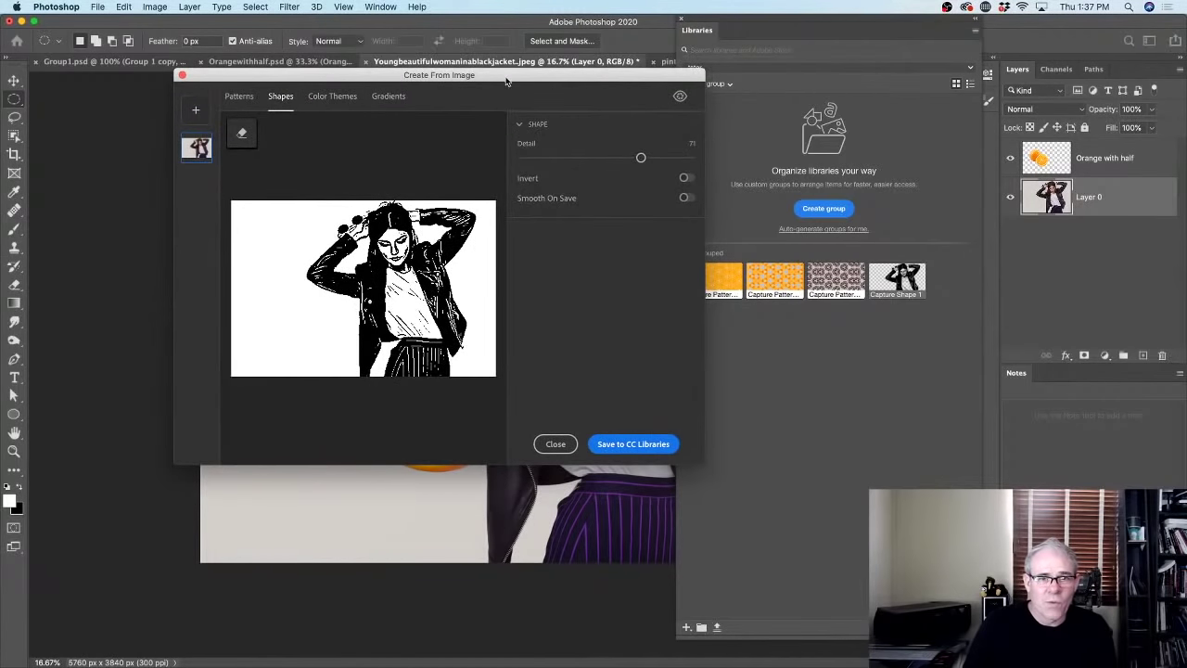
Build a Colorful color theme sampling the gray background, the dark purple trousers and the red lips, and save it to the library.
click(339, 100)
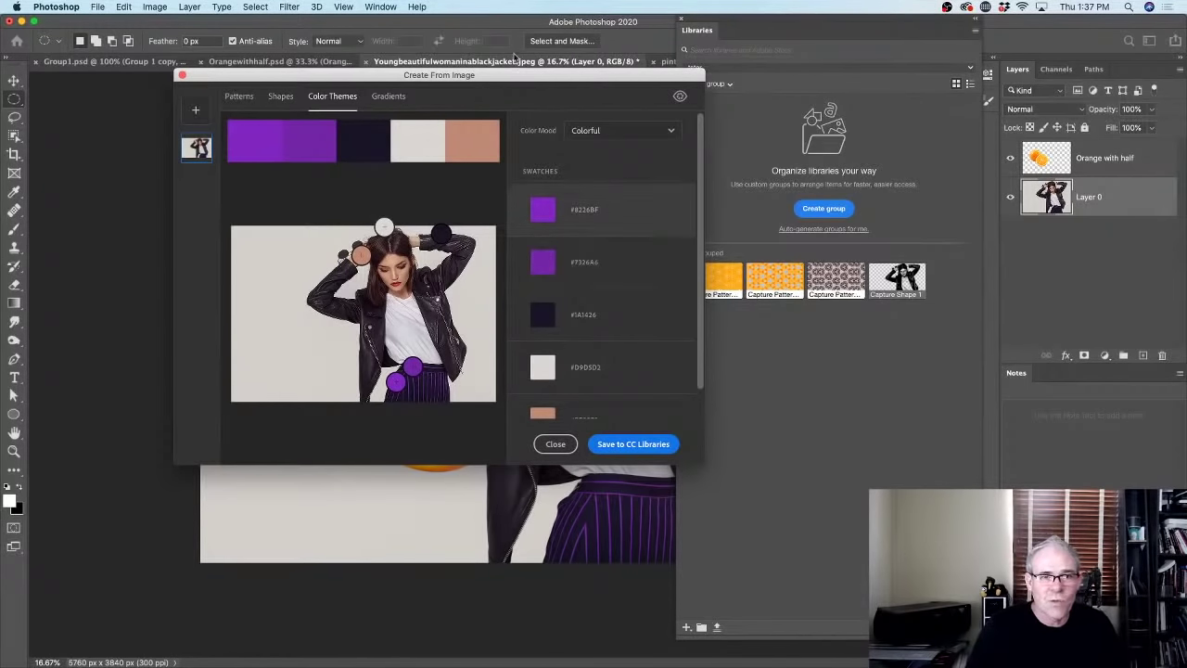
drag(521, 81, 535, 74)
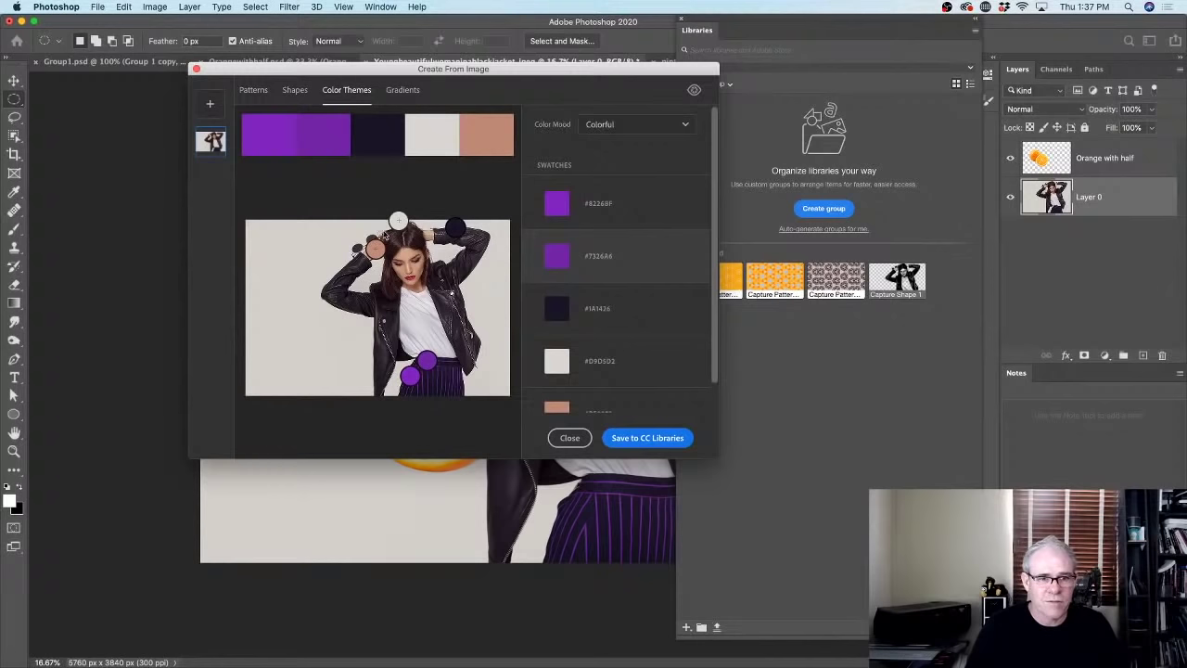
drag(397, 220, 355, 331)
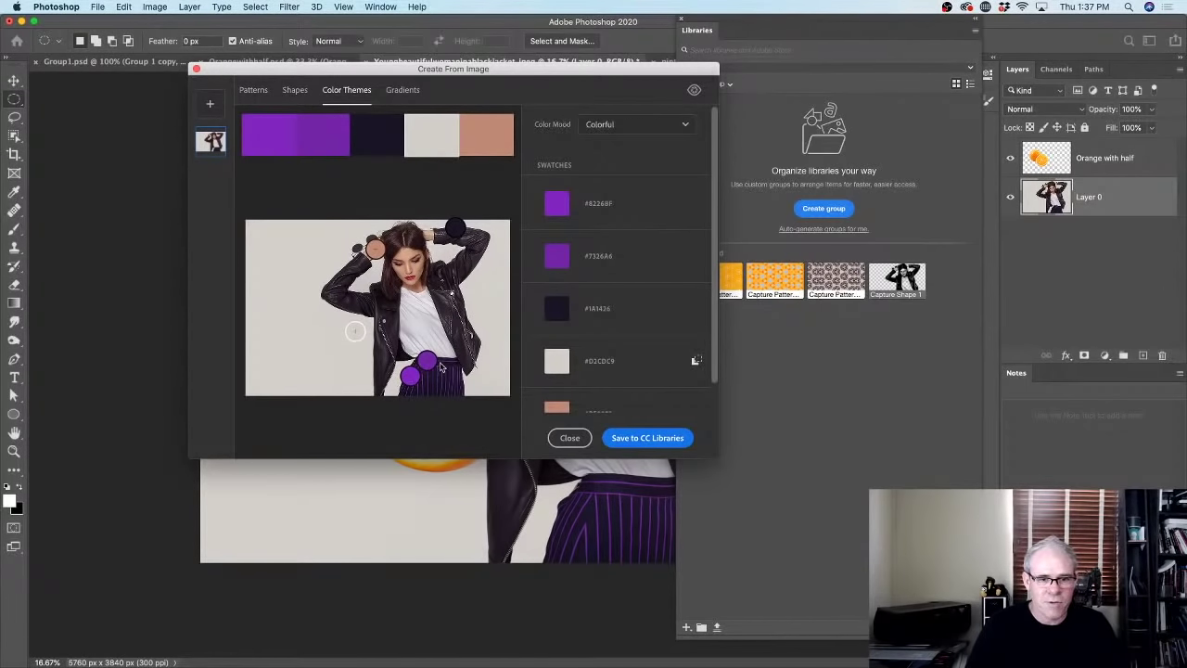
drag(427, 360, 433, 370)
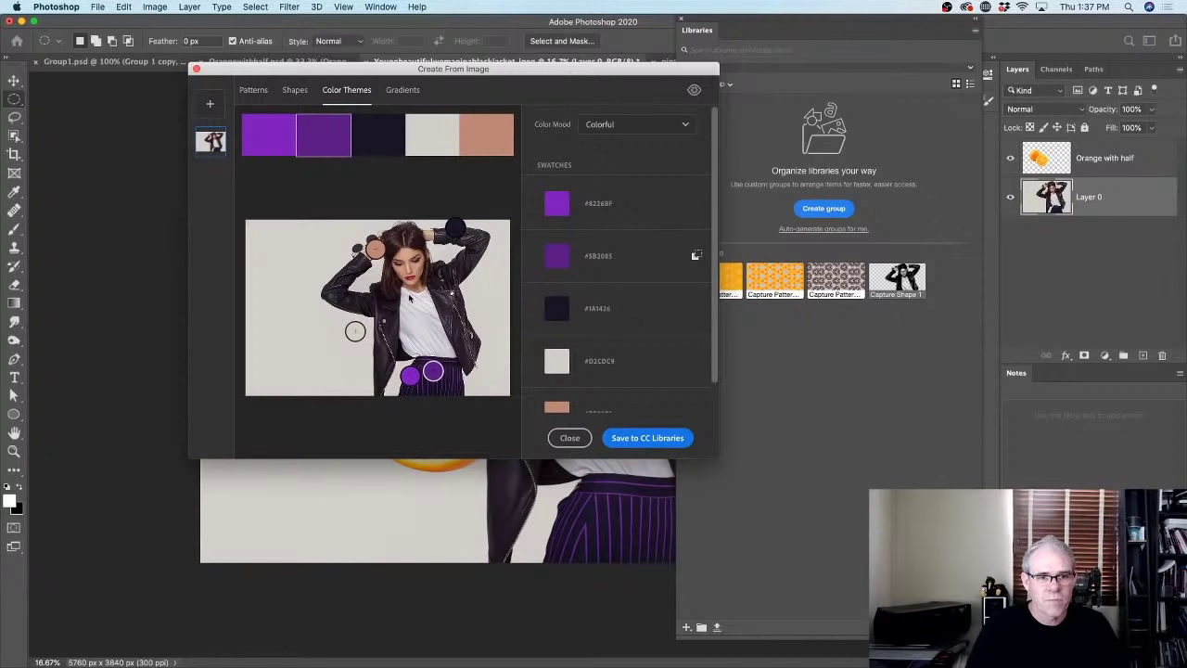
drag(375, 248, 411, 276)
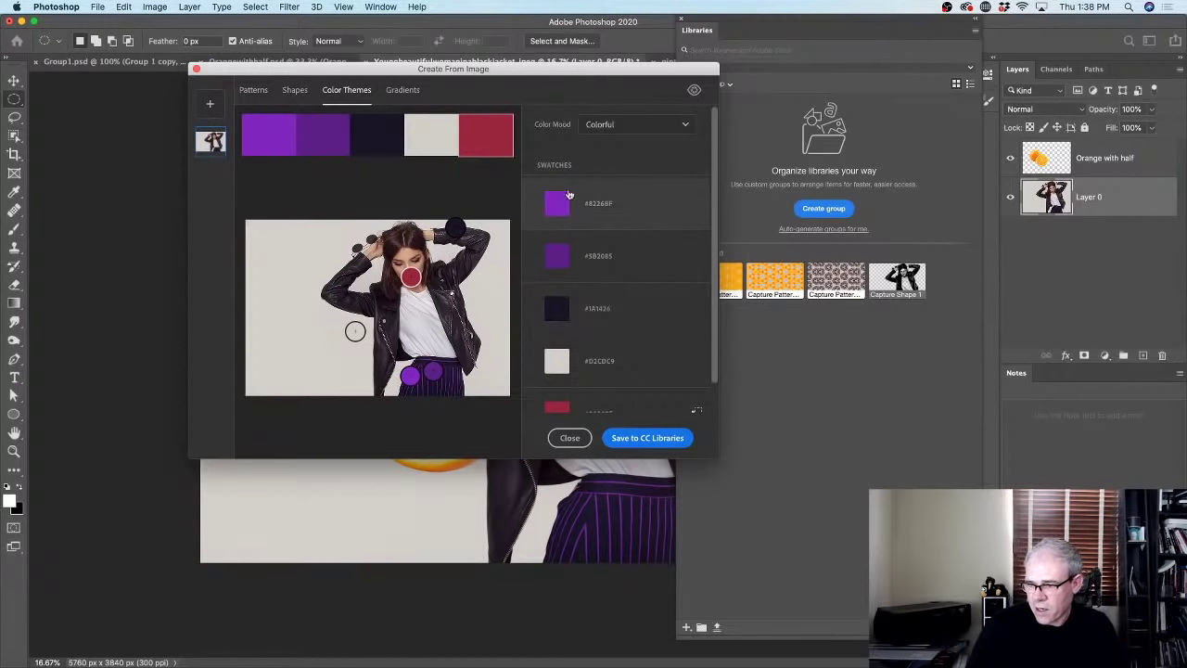
scroll(561, 199, down, 1)
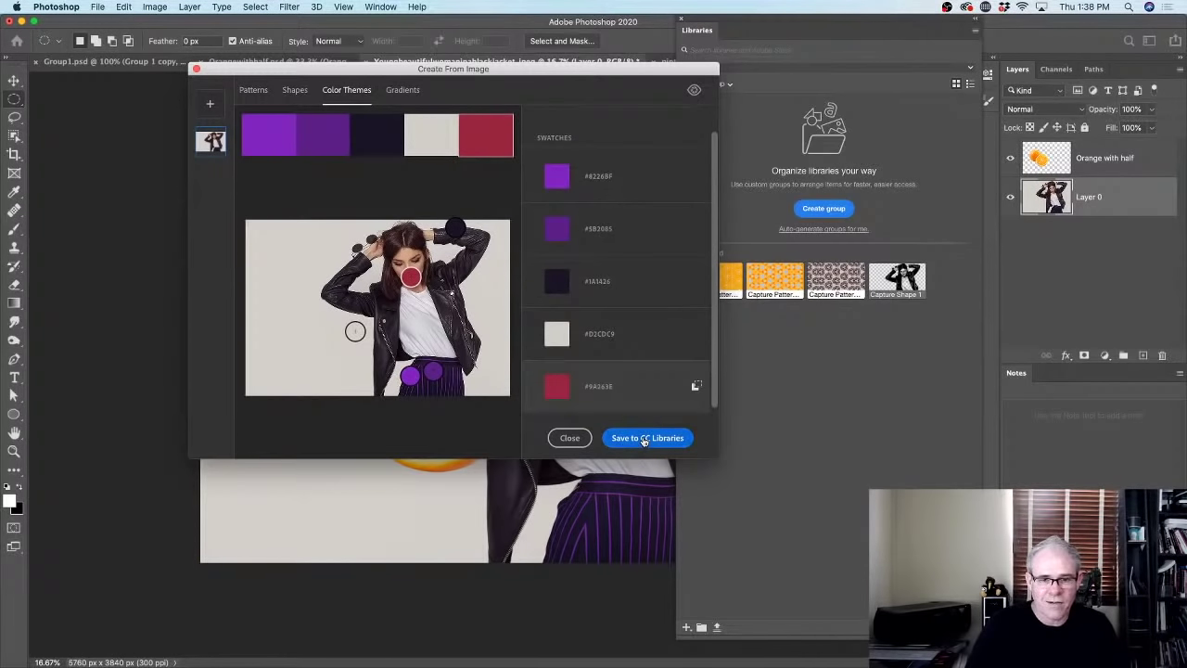
click(644, 439)
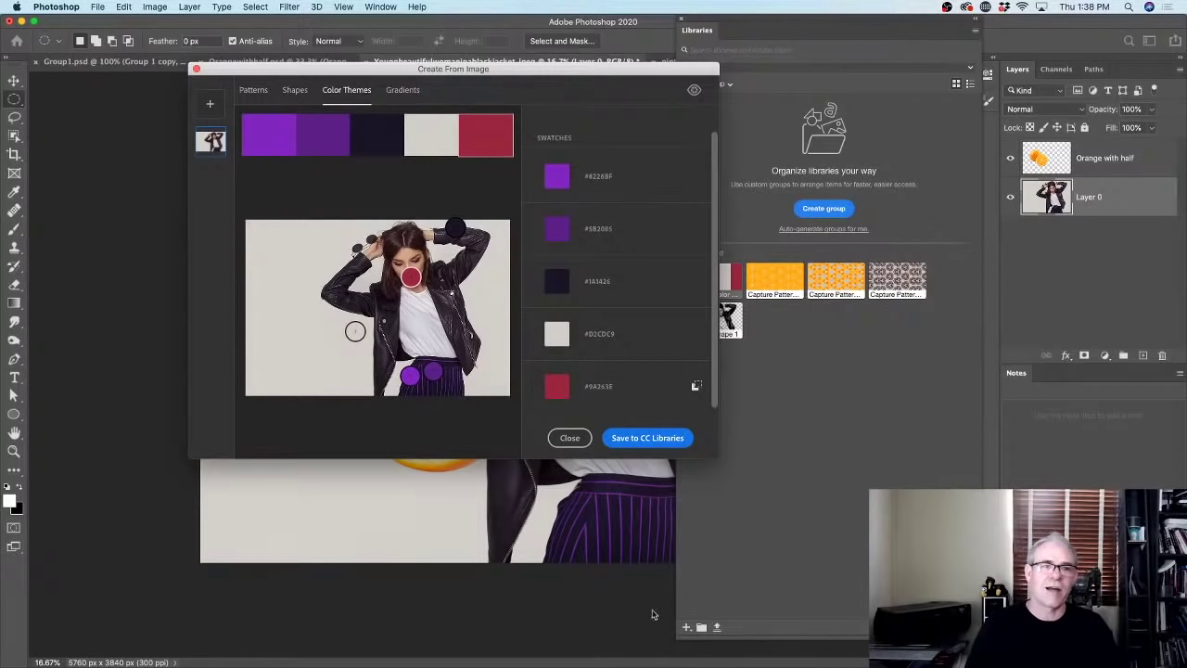
Build a three-stop gradient from the photo, sampling the black jacket, the dark trouser waist and the purple trouser fabric.
click(403, 90)
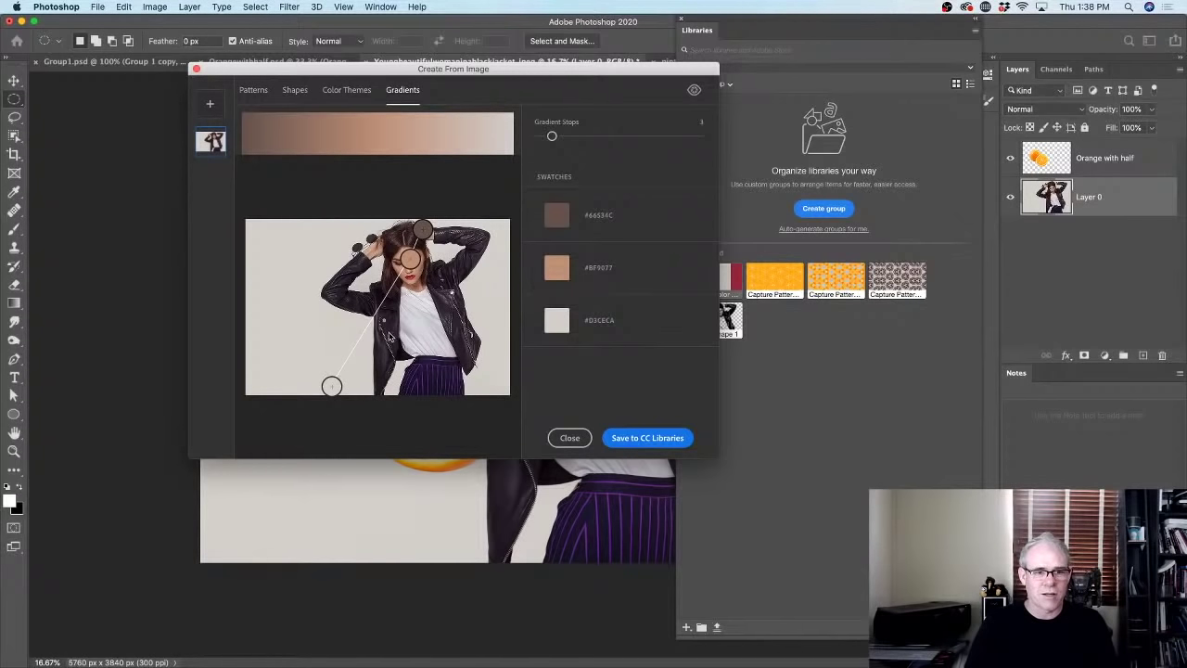
drag(331, 385, 441, 375)
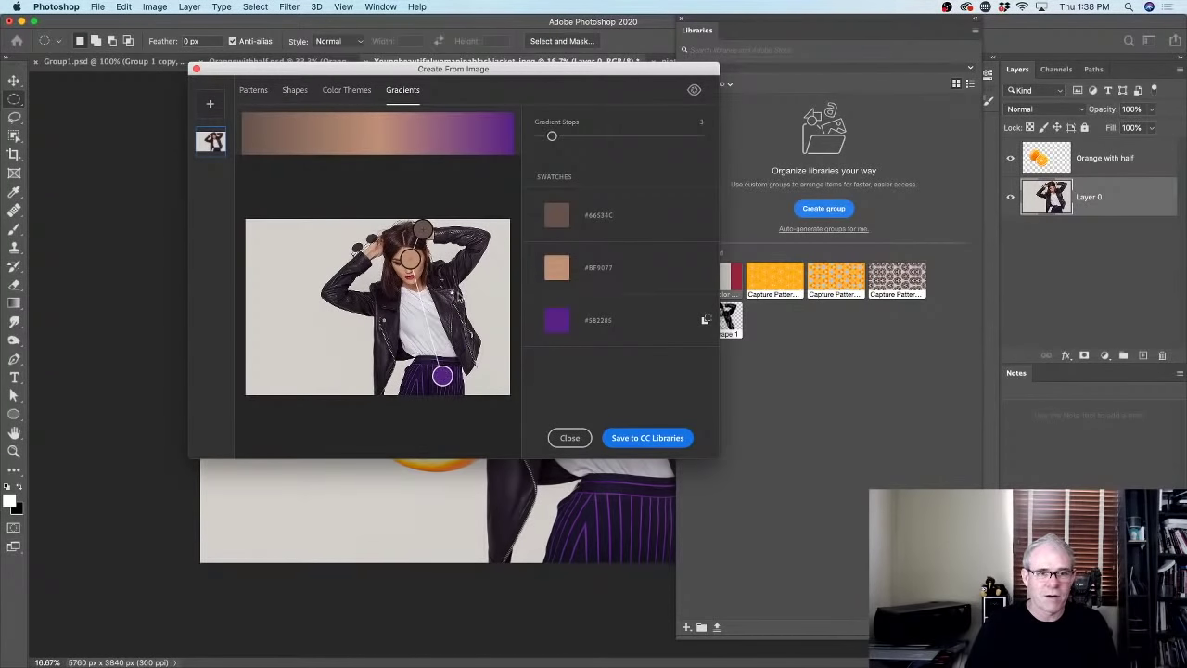
drag(422, 228, 382, 299)
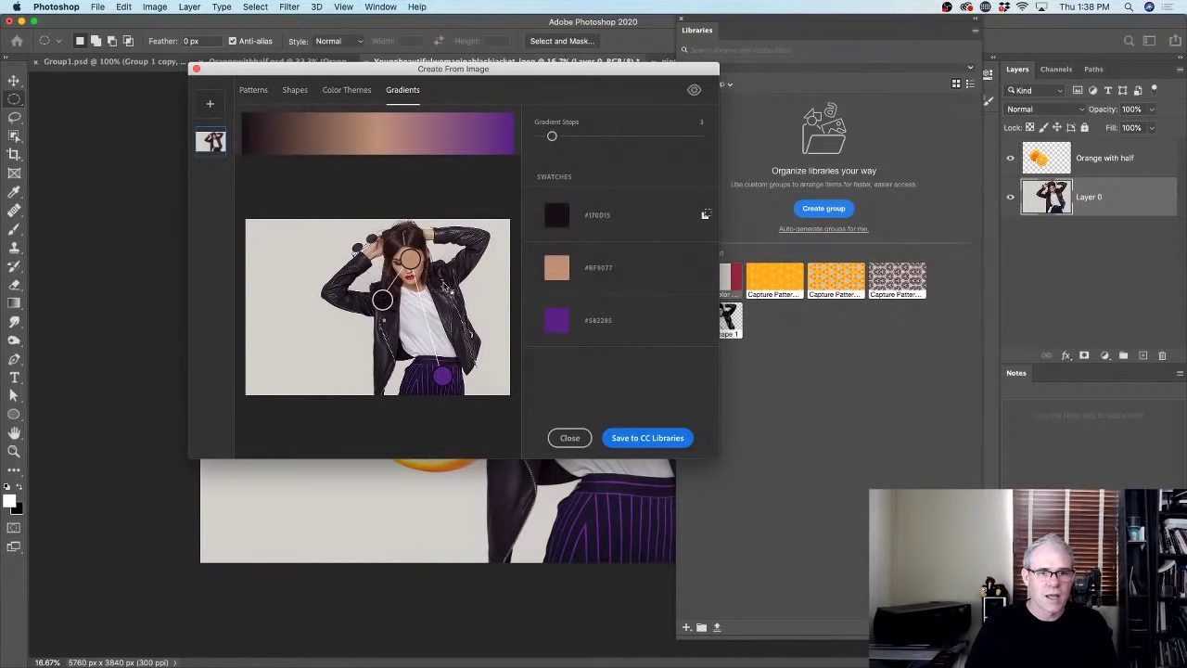
drag(409, 260, 422, 362)
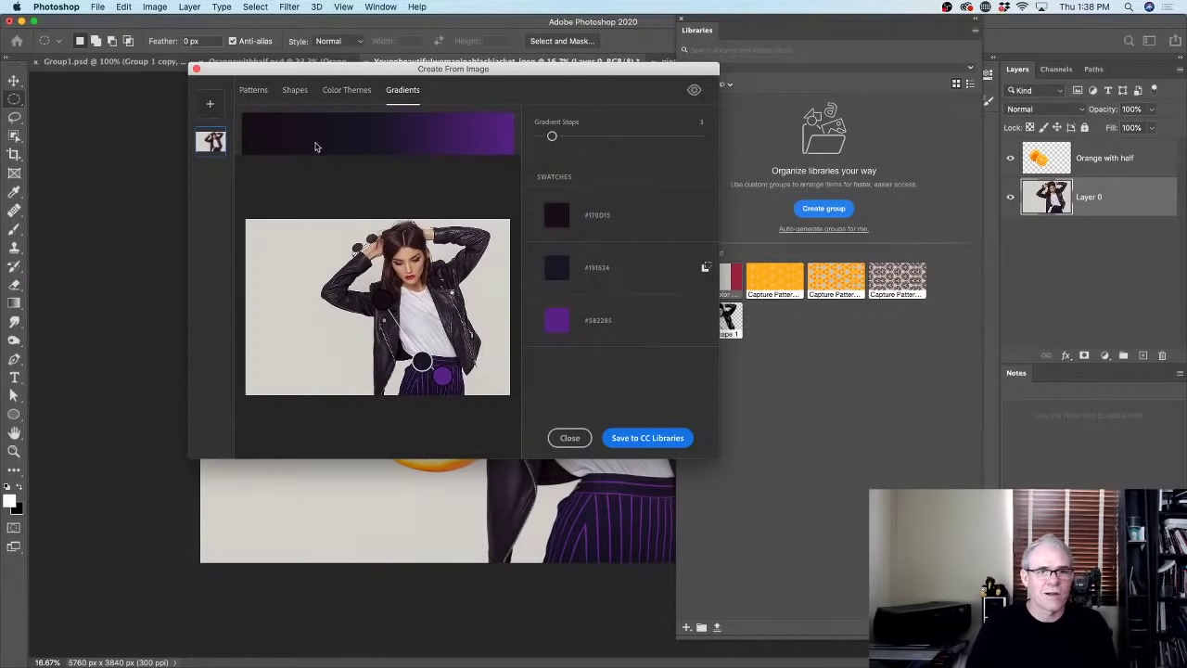
Save the three-stop gradient to CC Libraries, plus a two-stop gradient sampled from the light background to the dark jacket.
click(637, 438)
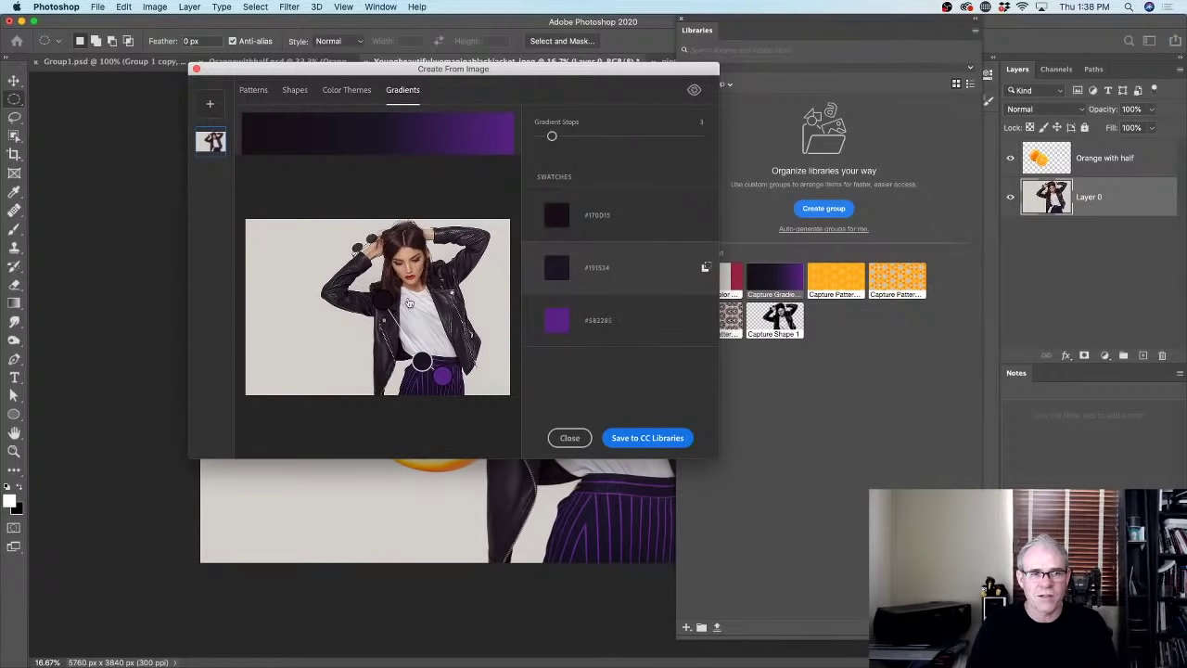
drag(548, 136, 539, 136)
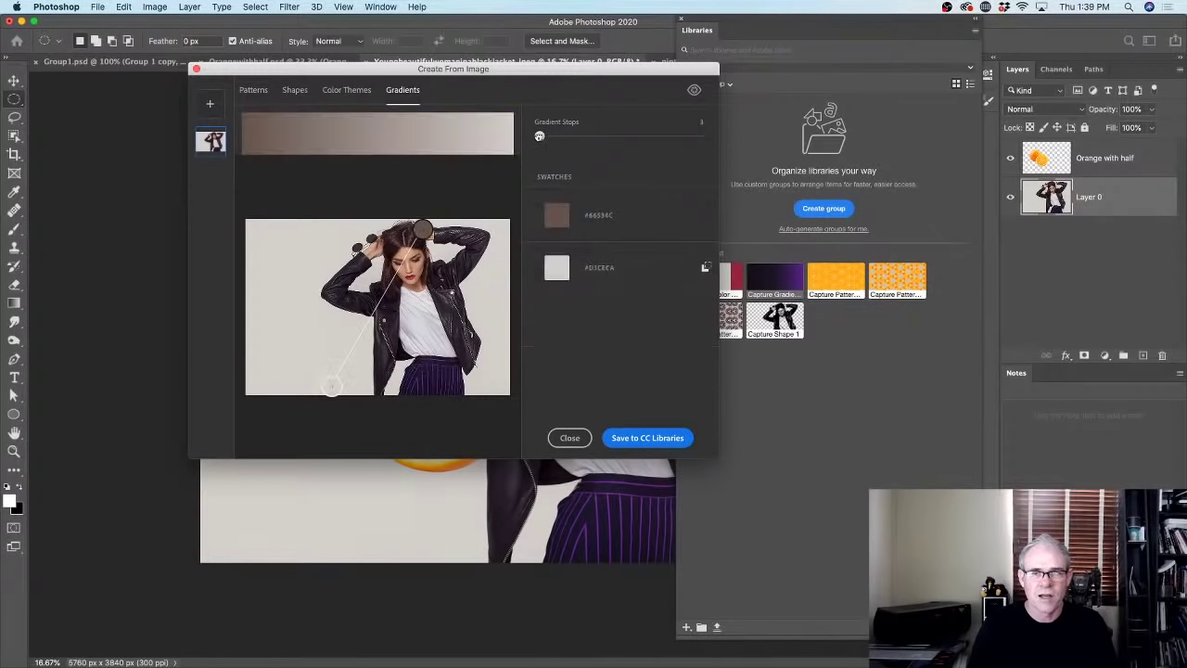
drag(425, 226, 281, 281)
drag(332, 386, 448, 305)
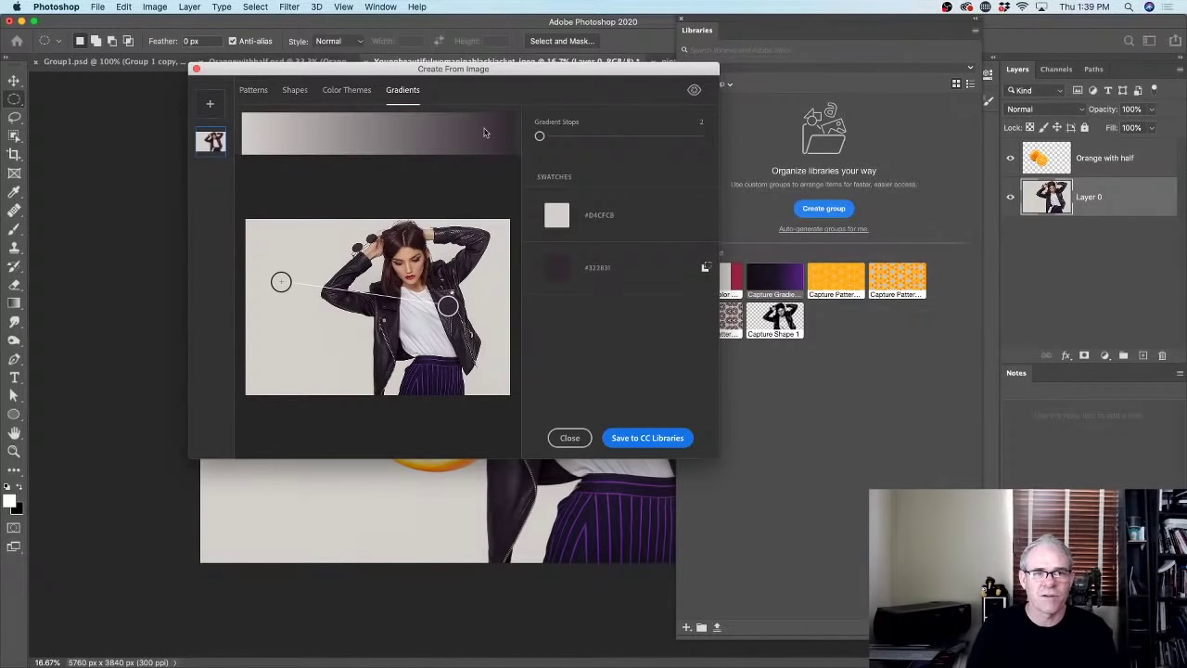
click(660, 439)
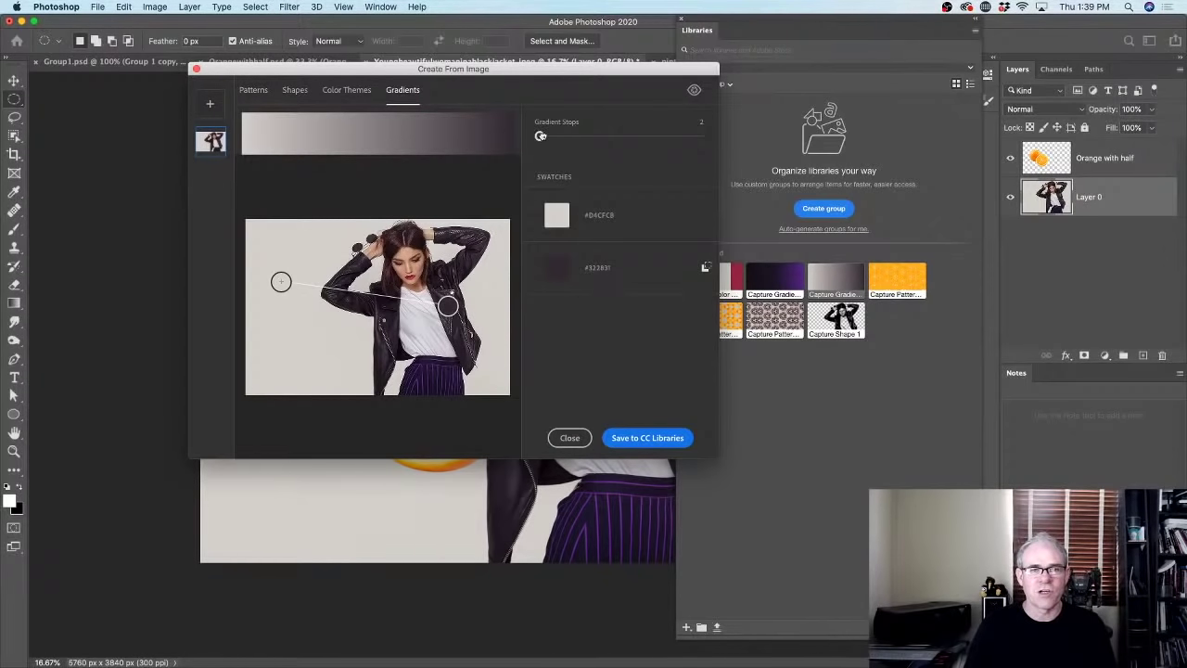
Raise the gradient to 15 stops, save it to CC Libraries and close the Create From Image dialog.
drag(539, 136, 653, 136)
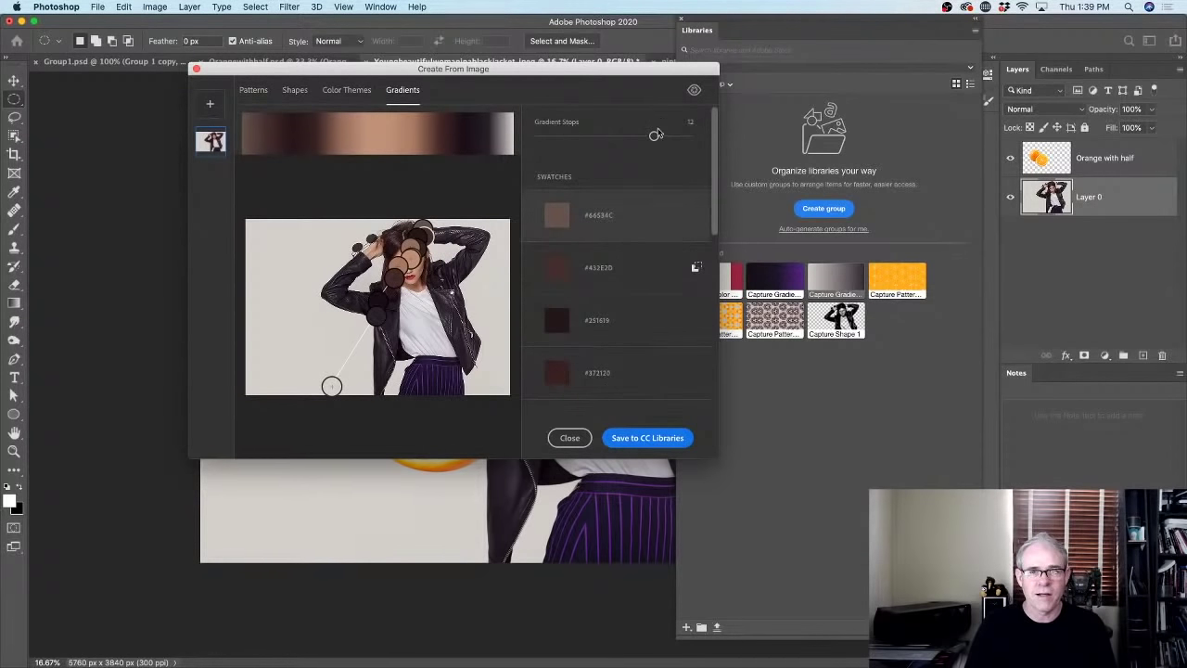
drag(654, 137, 713, 157)
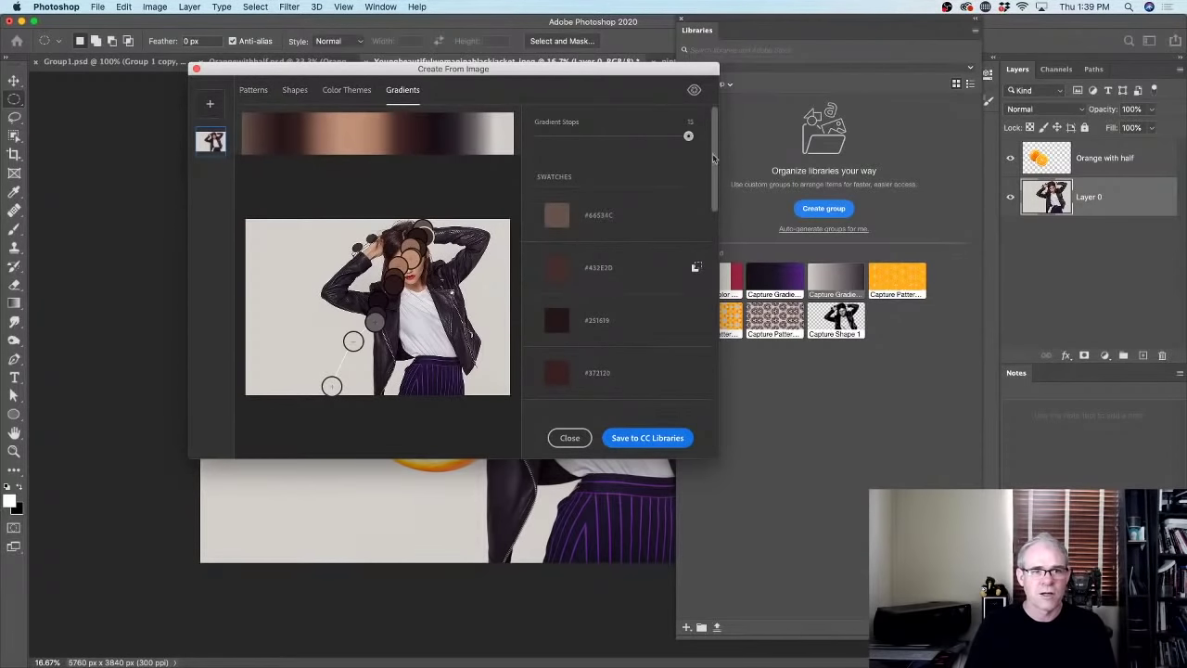
click(664, 438)
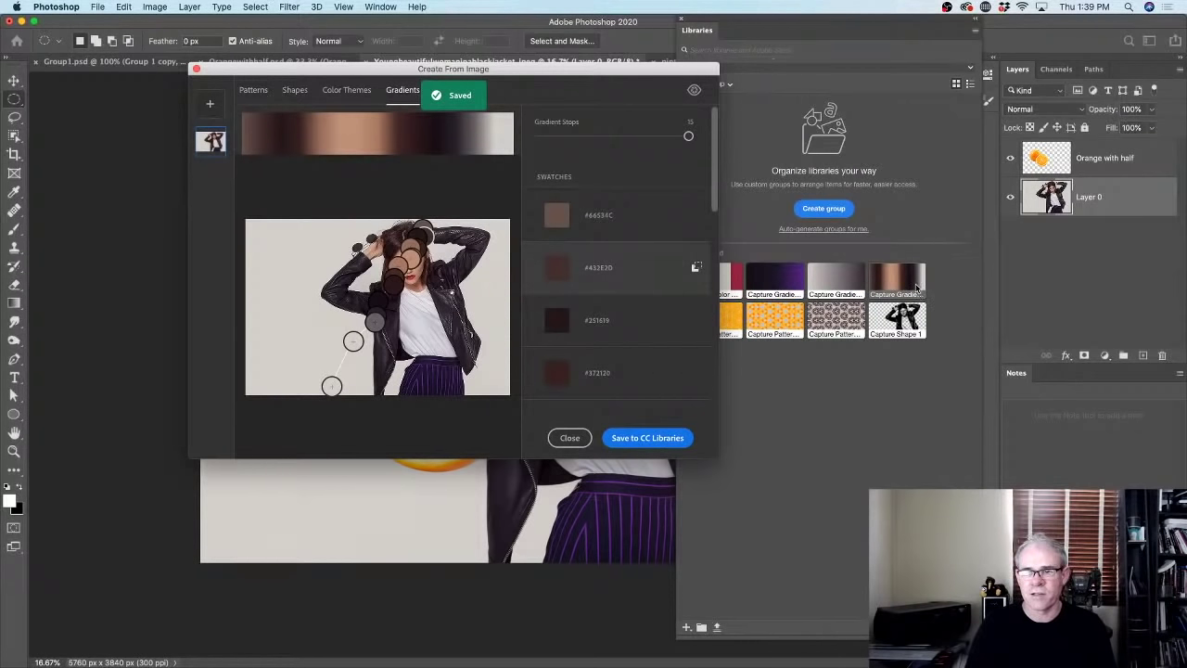
click(568, 438)
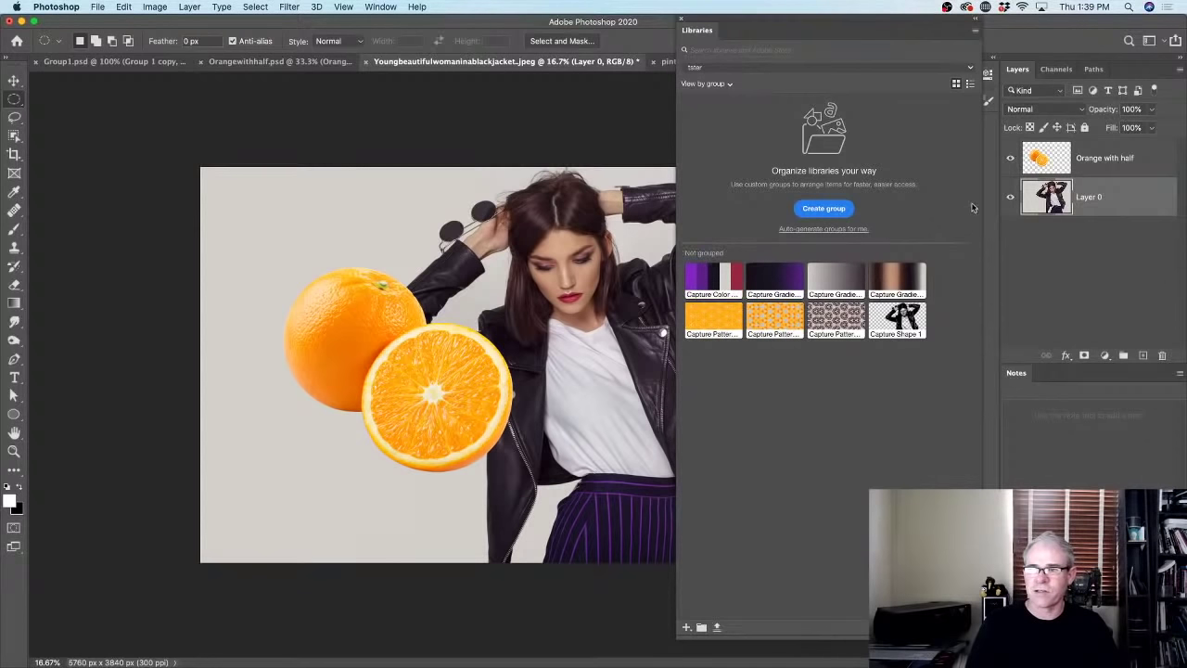
Add the first orange captured pattern from the library as a fill layer above the Orange with half layer.
click(1104, 164)
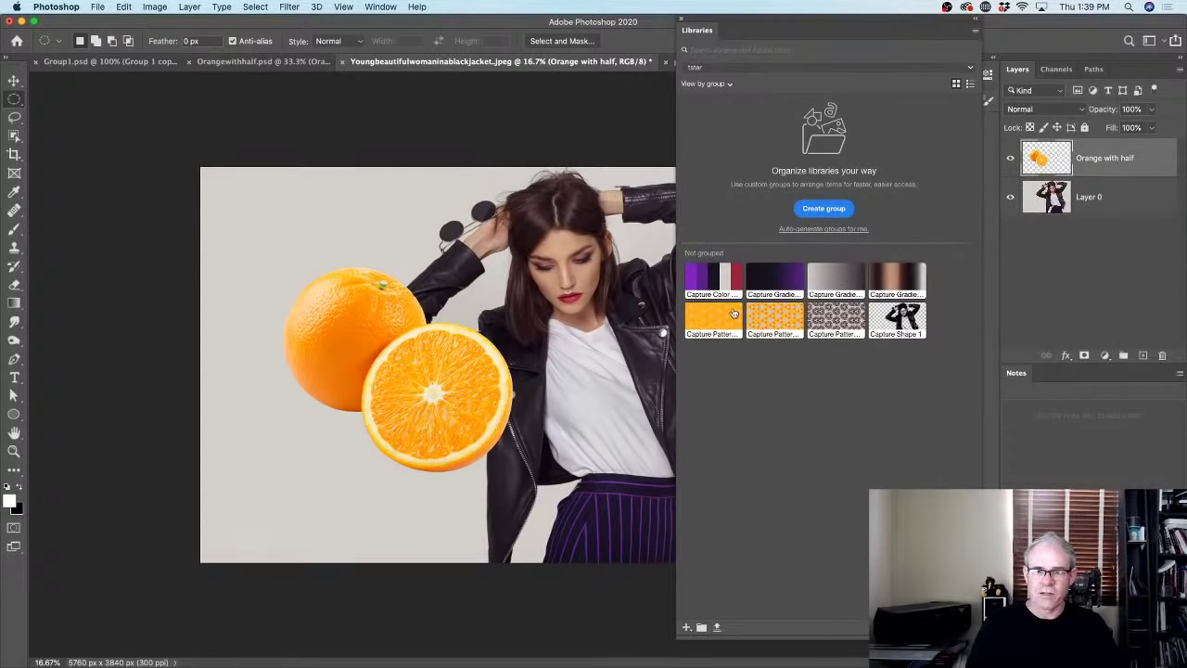
drag(726, 311, 589, 337)
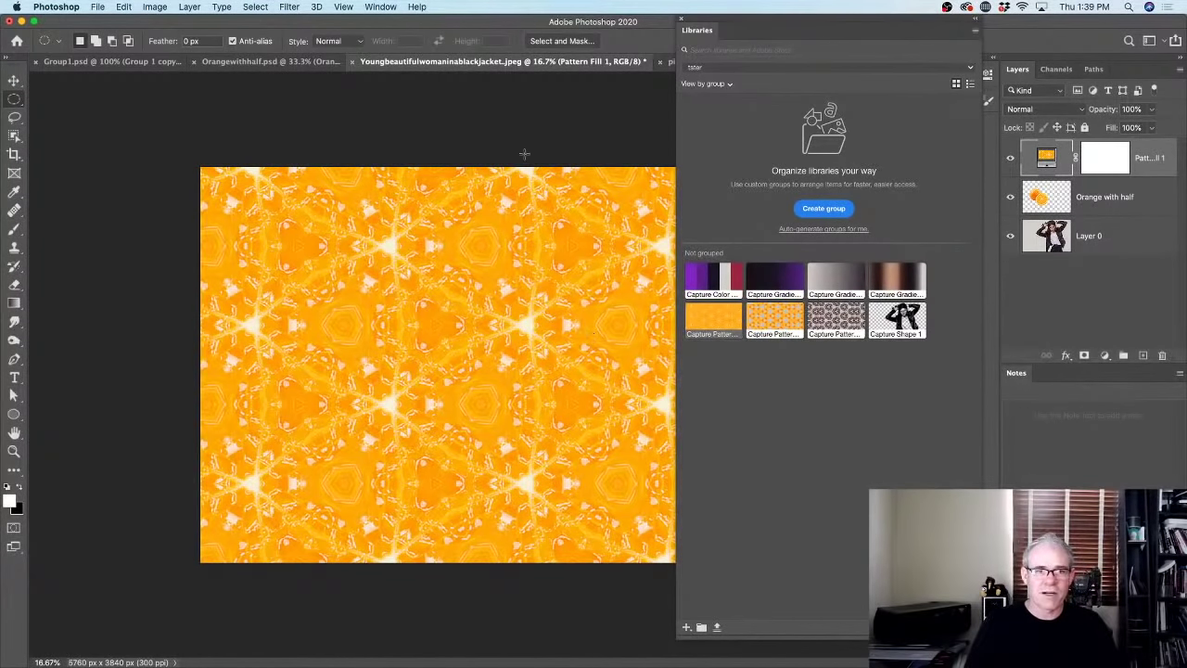
Close the floating Brushes and Styles panels and reposition the Libraries panel beside the Layers panel.
mouse_move(821, 23)
mouse_down()
mouse_move(888, 292)
mouse_move(875, 305)
mouse_move(851, 277)
mouse_up()
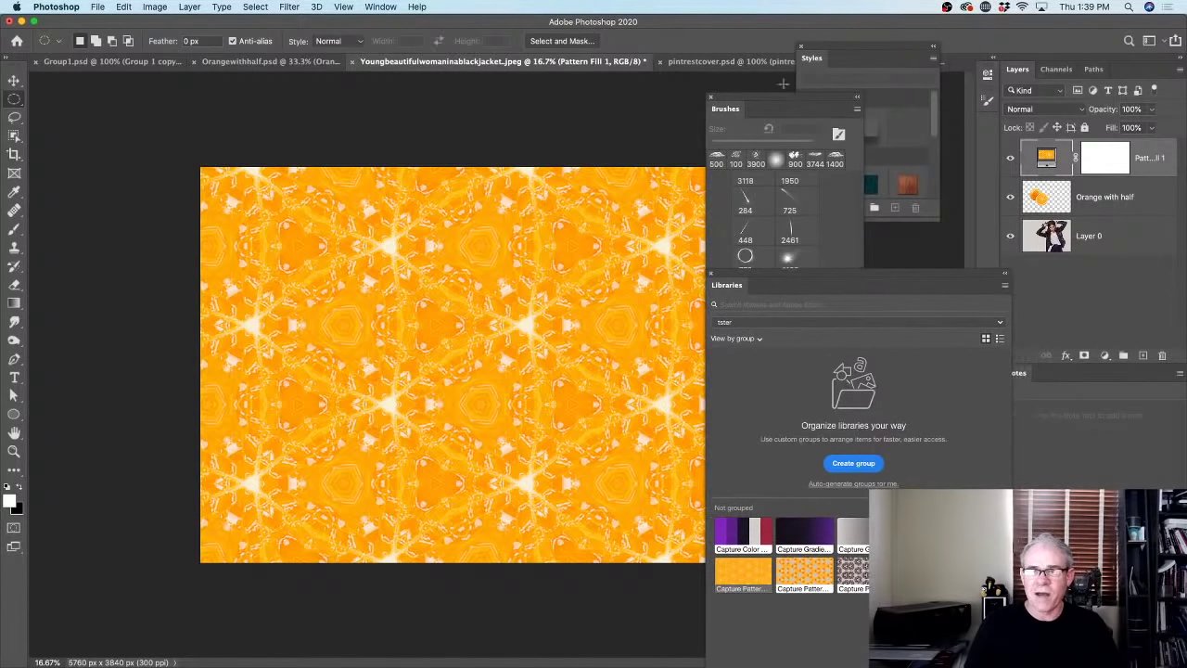
click(711, 97)
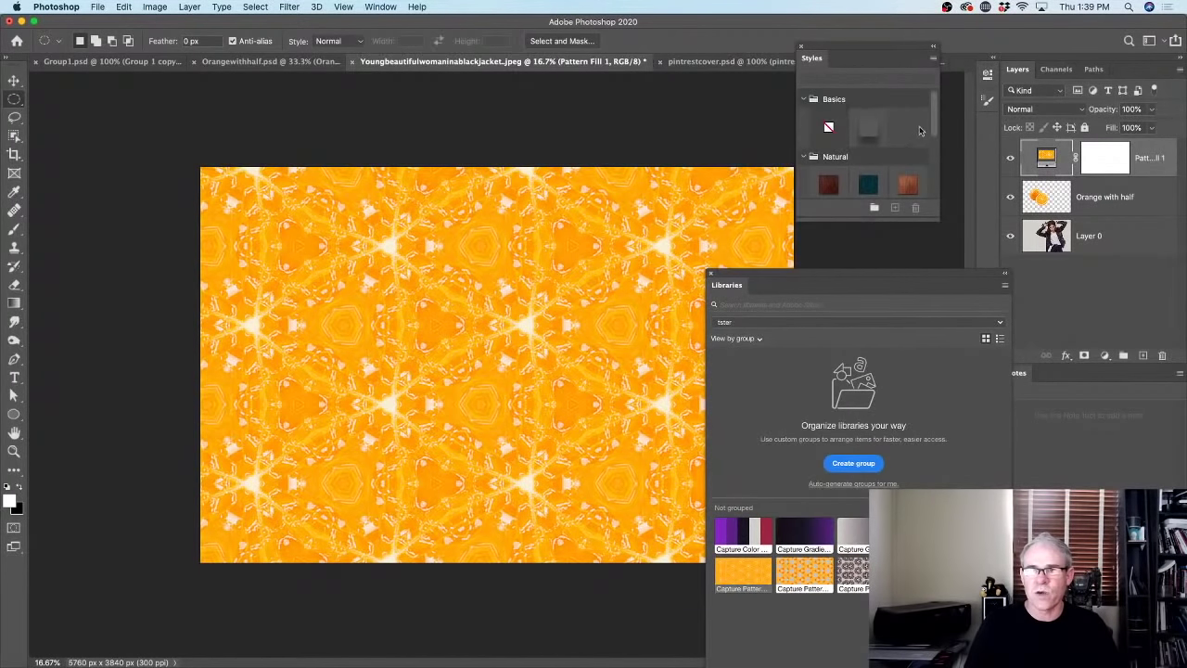
drag(935, 111, 860, 80)
click(801, 47)
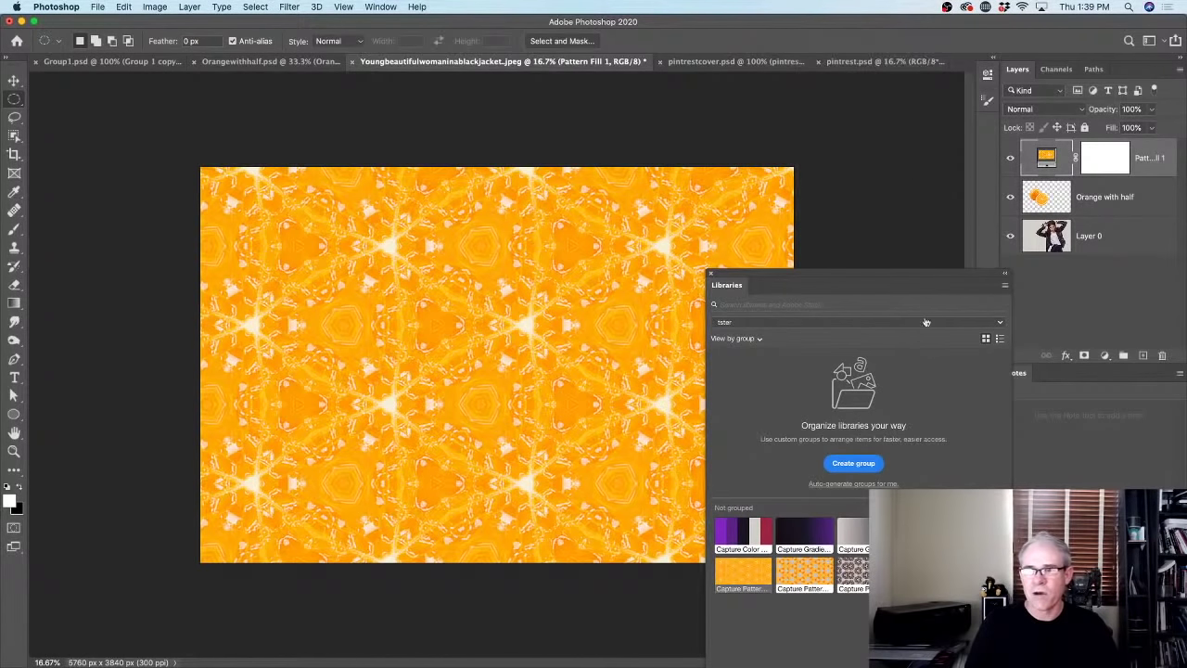
drag(925, 271, 889, 74)
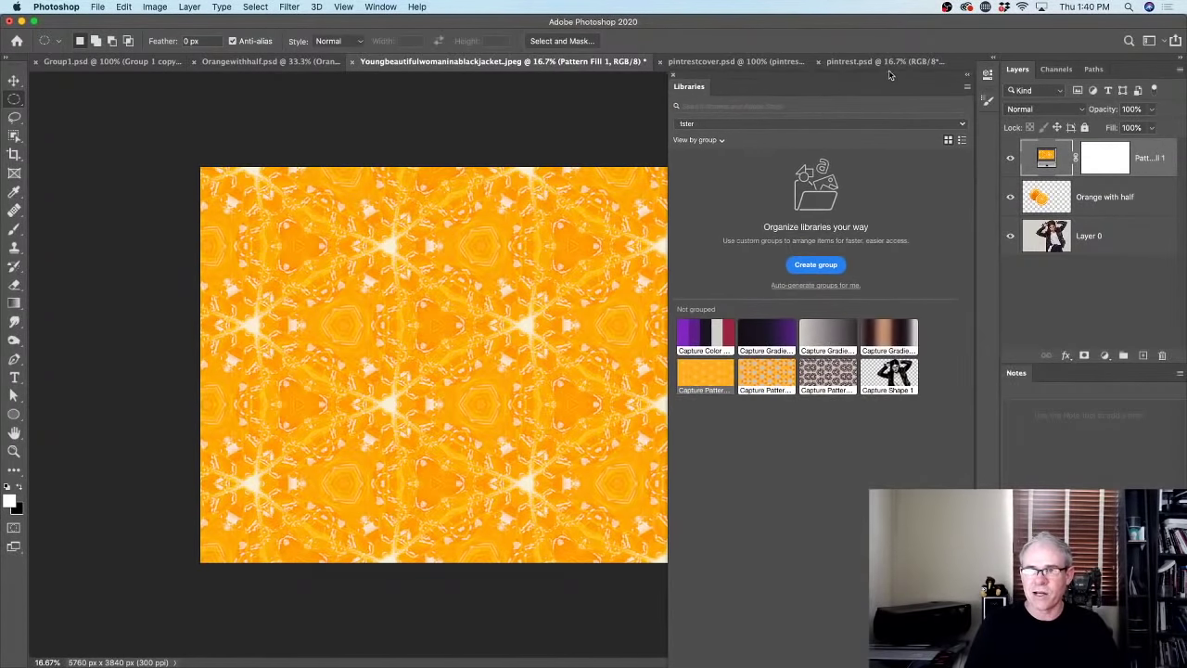
Set the orange pattern fill's scale to 23% and its angle to about -44 degrees.
double_click(1047, 157)
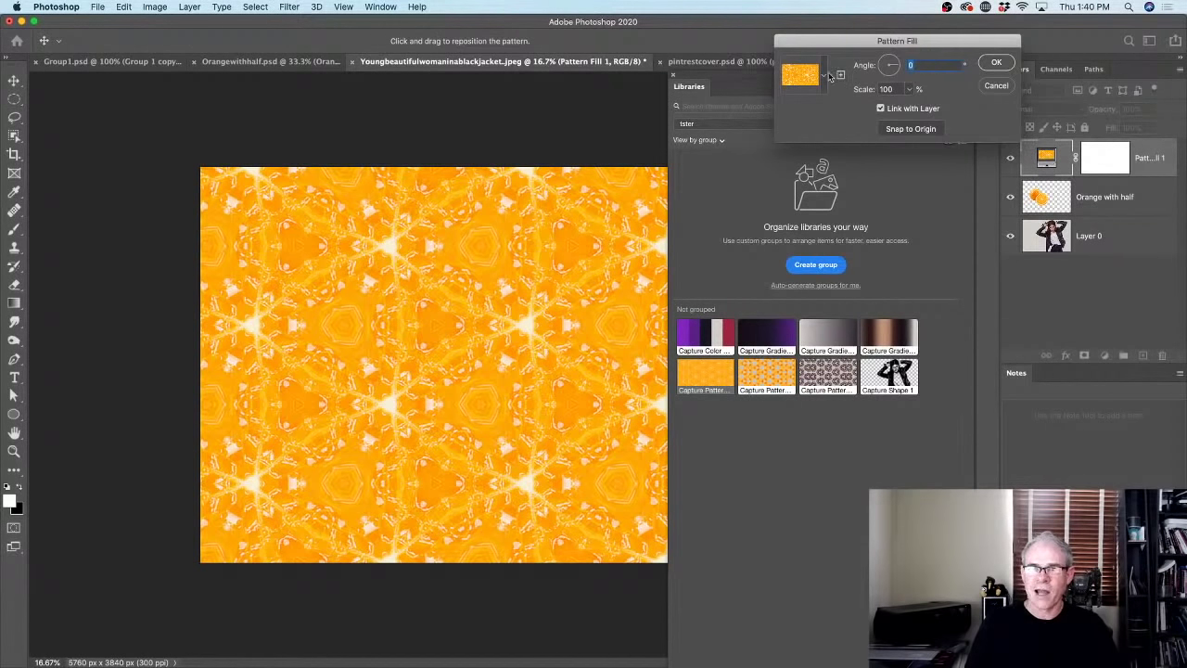
click(908, 89)
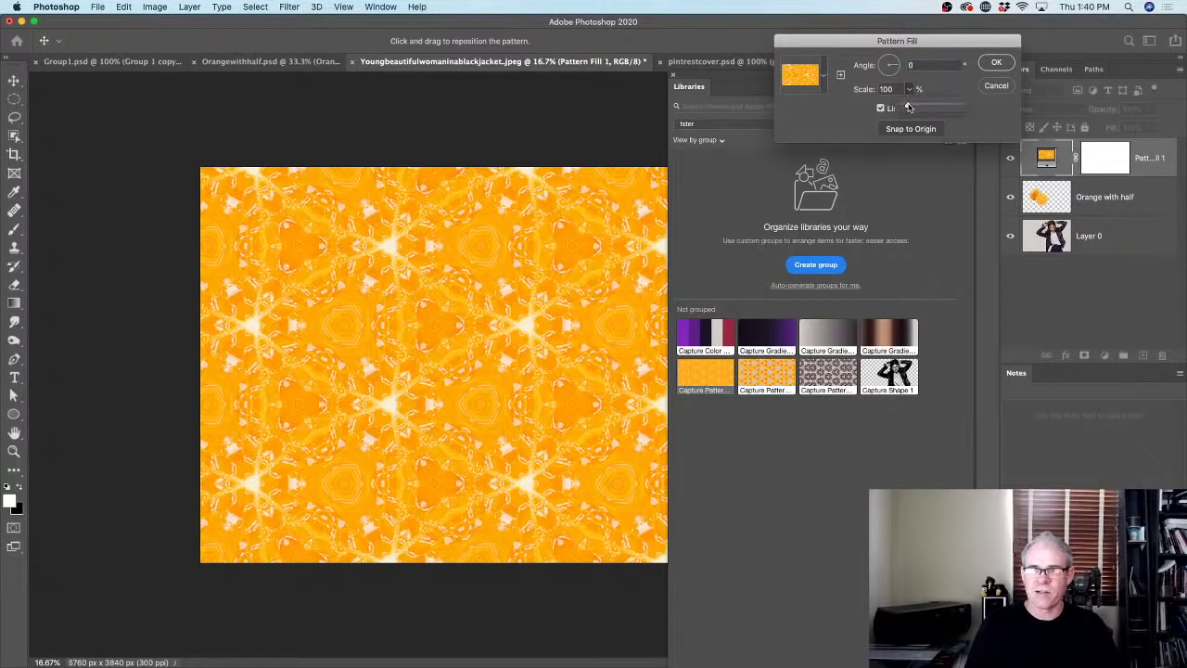
drag(908, 108, 901, 107)
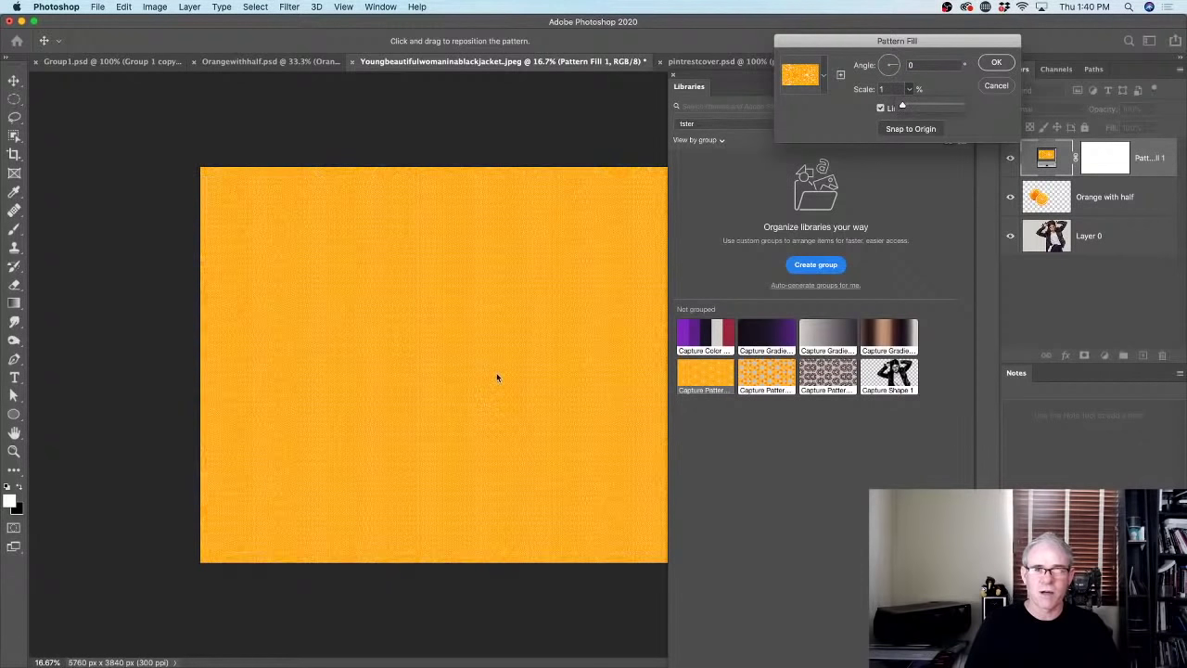
mouse_move(902, 107)
mouse_down()
mouse_move(932, 107)
mouse_move(904, 107)
mouse_up()
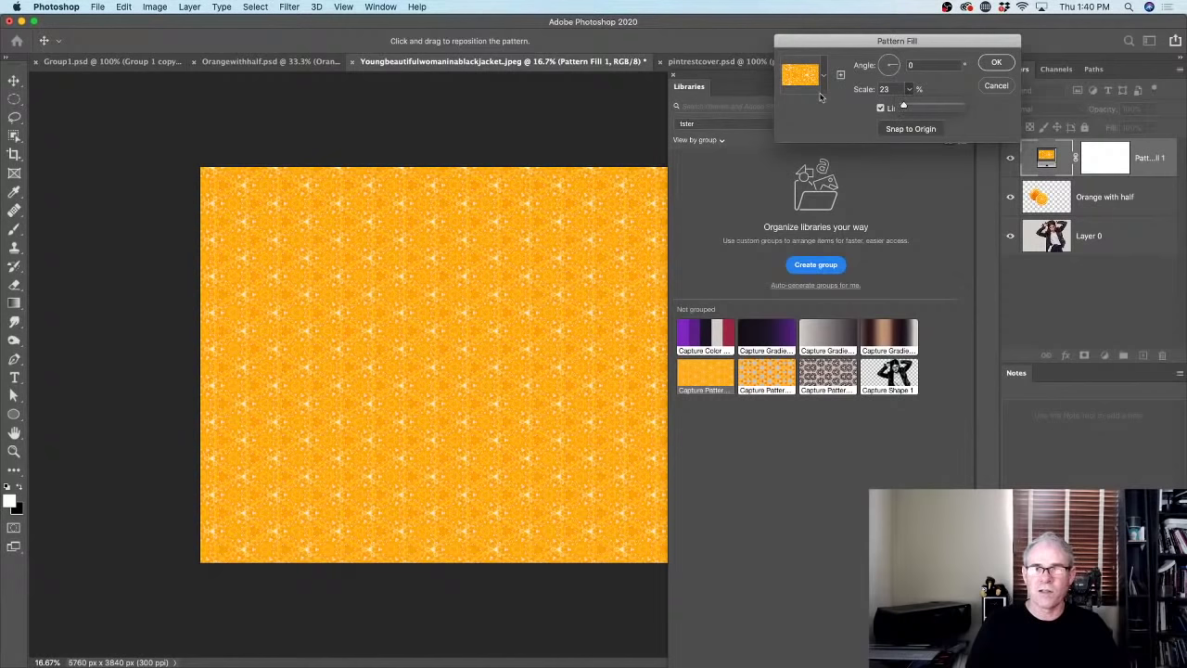
drag(895, 67, 895, 76)
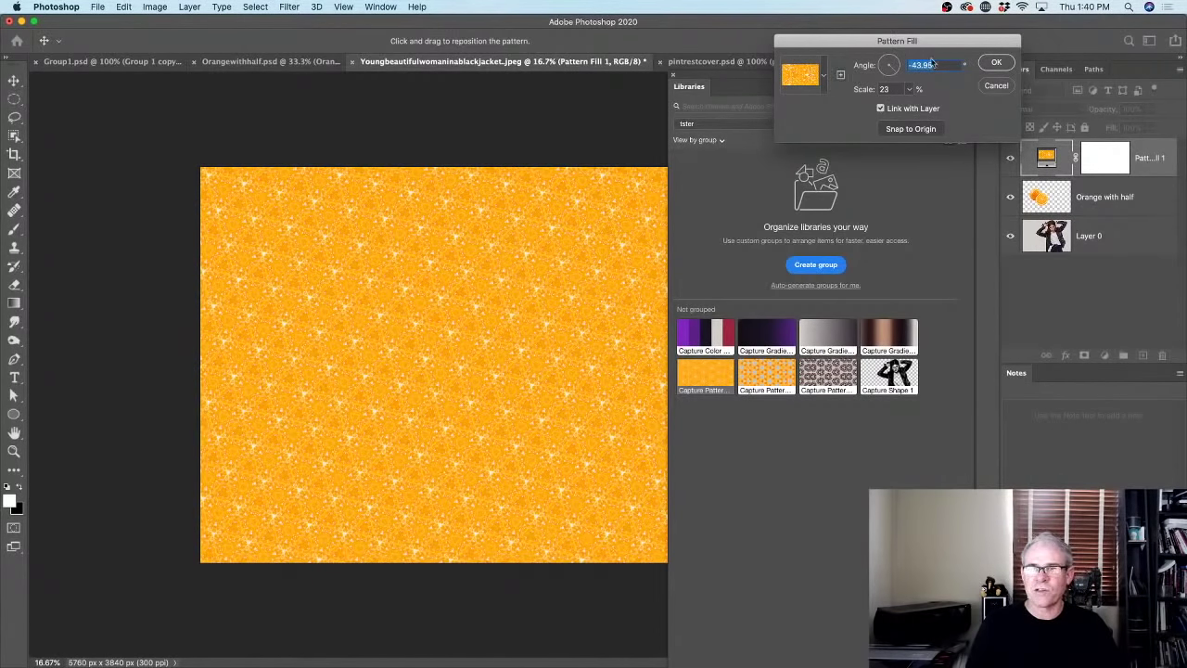
click(997, 62)
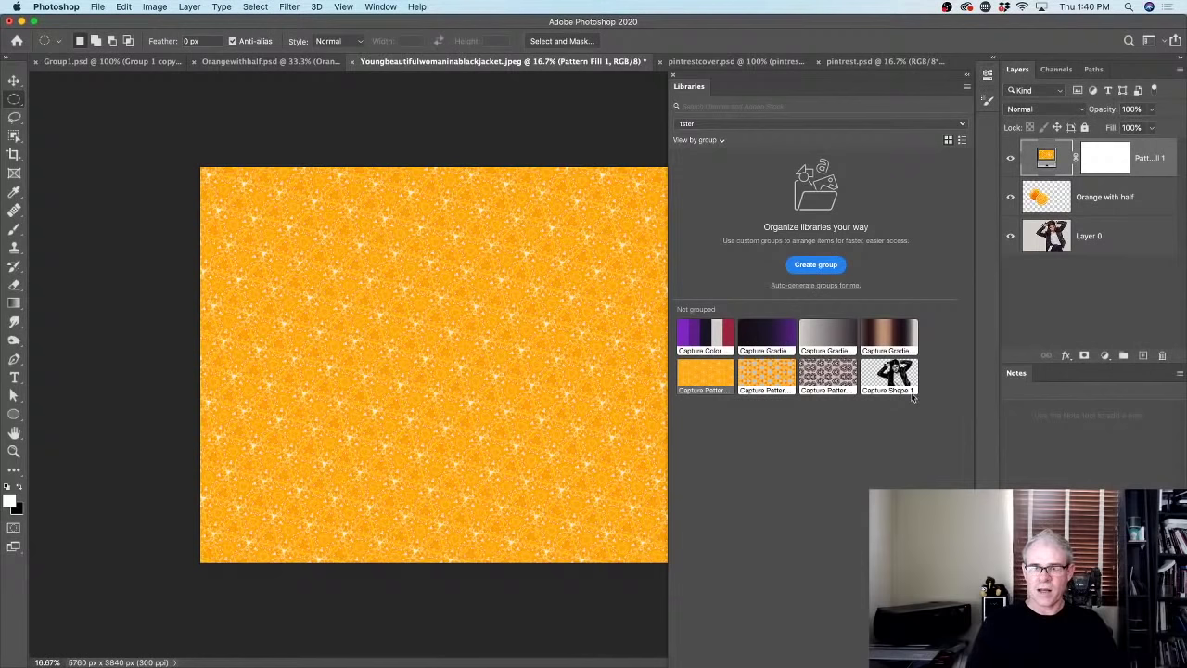
Place the captured woman shape, Capture Shape 1, from the library onto the orange pattern.
drag(888, 374, 472, 318)
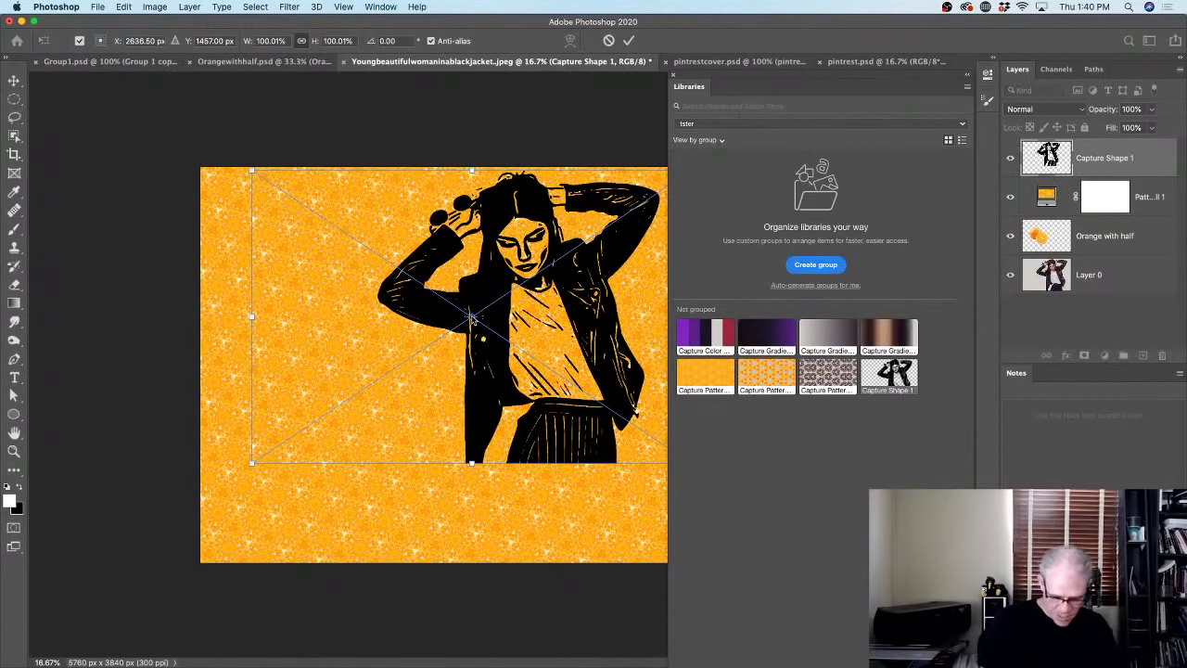
key(Return)
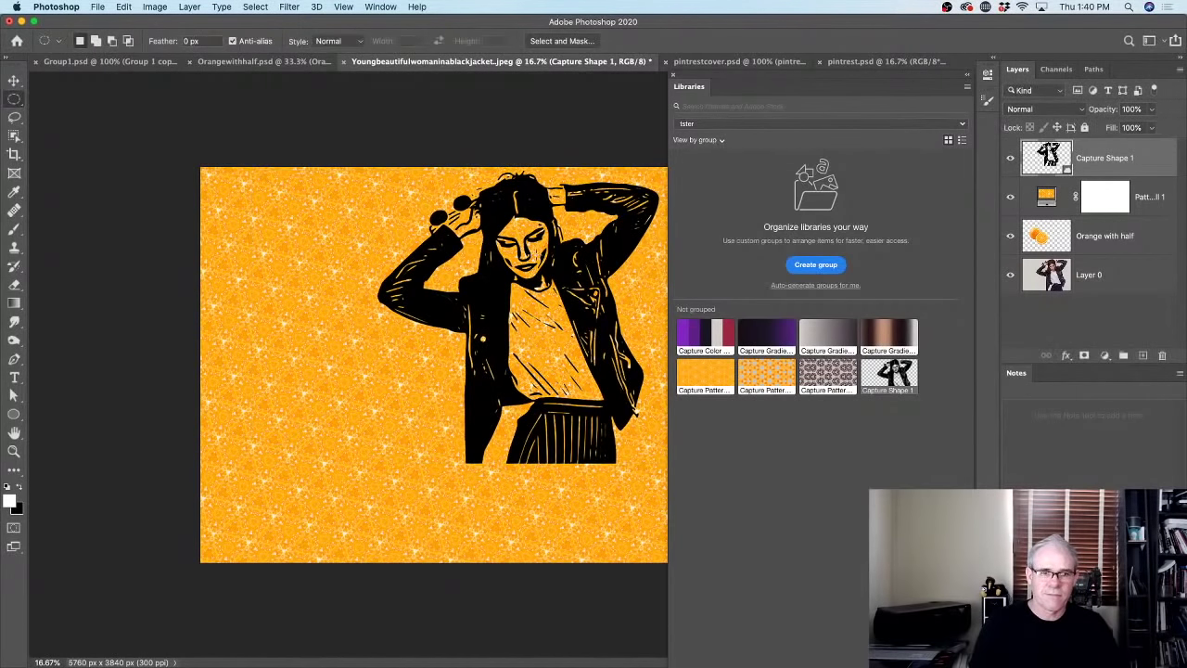
key(super+t)
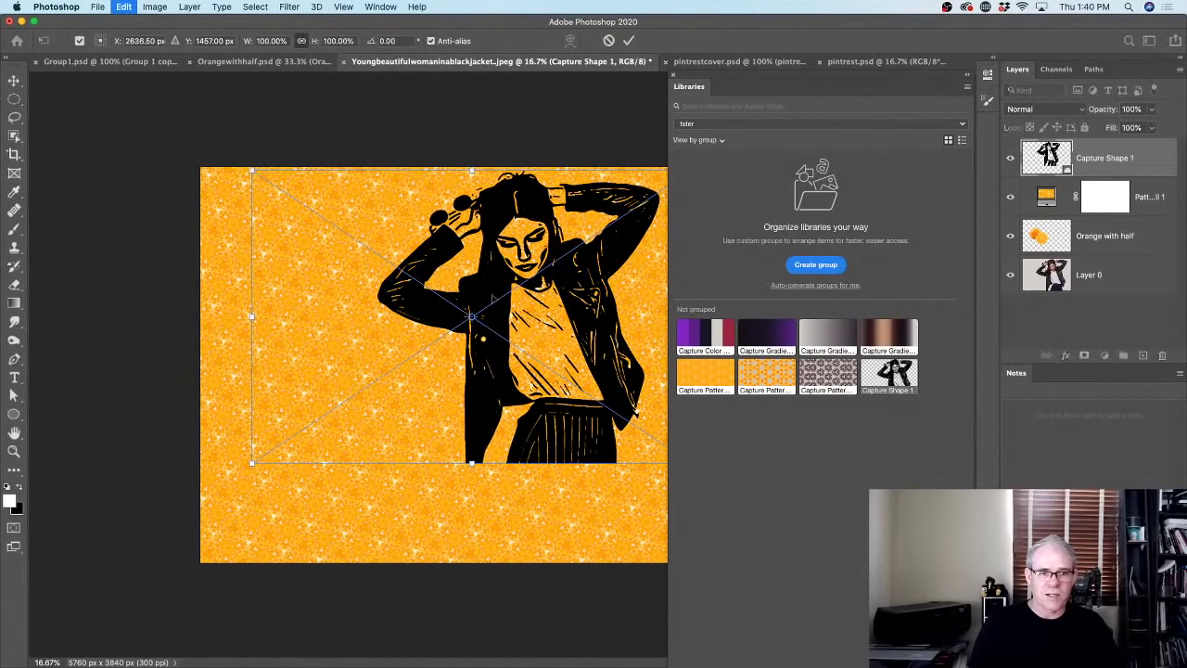
drag(532, 334, 411, 330)
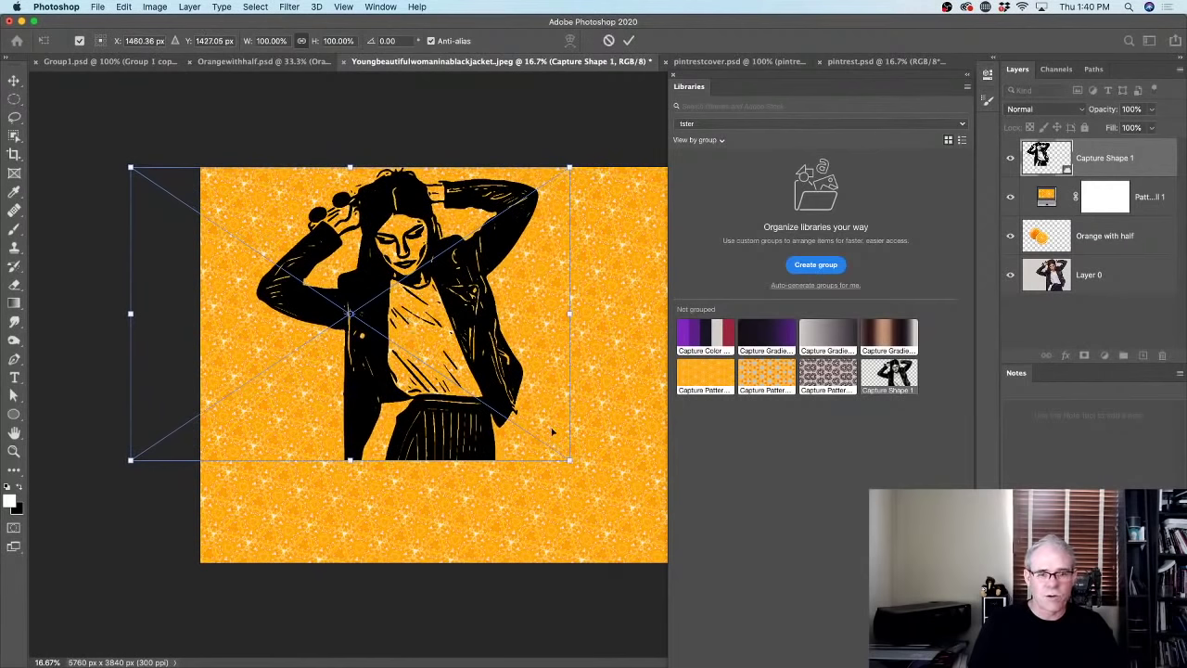
drag(569, 460, 689, 628)
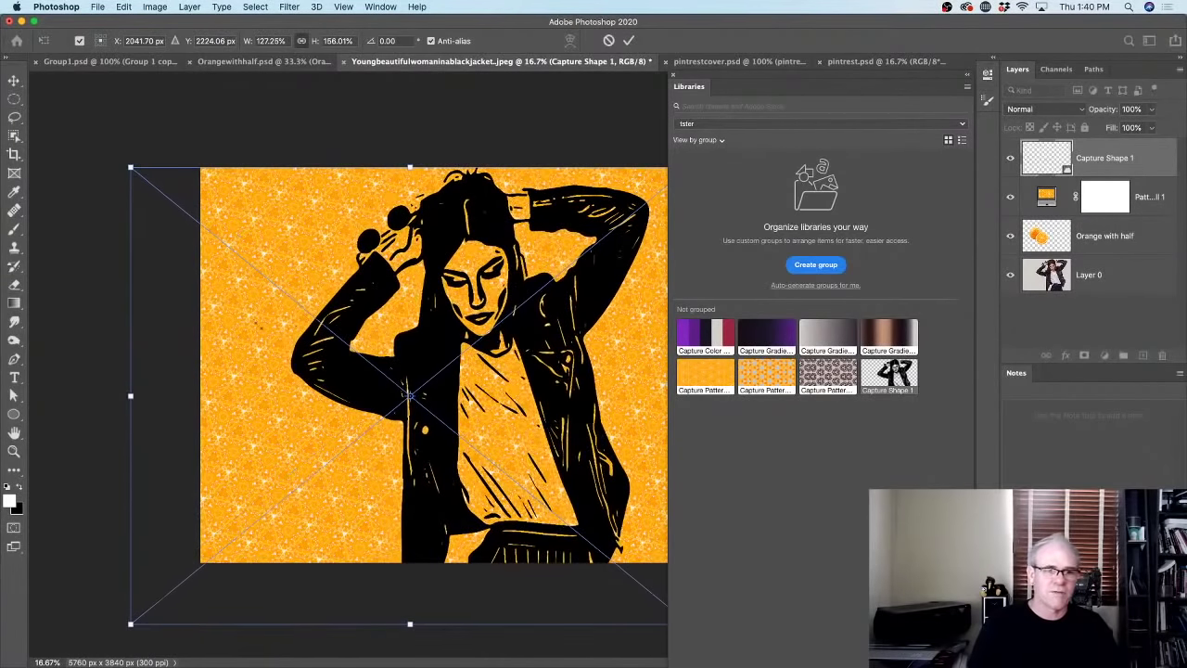
drag(412, 225, 562, 502)
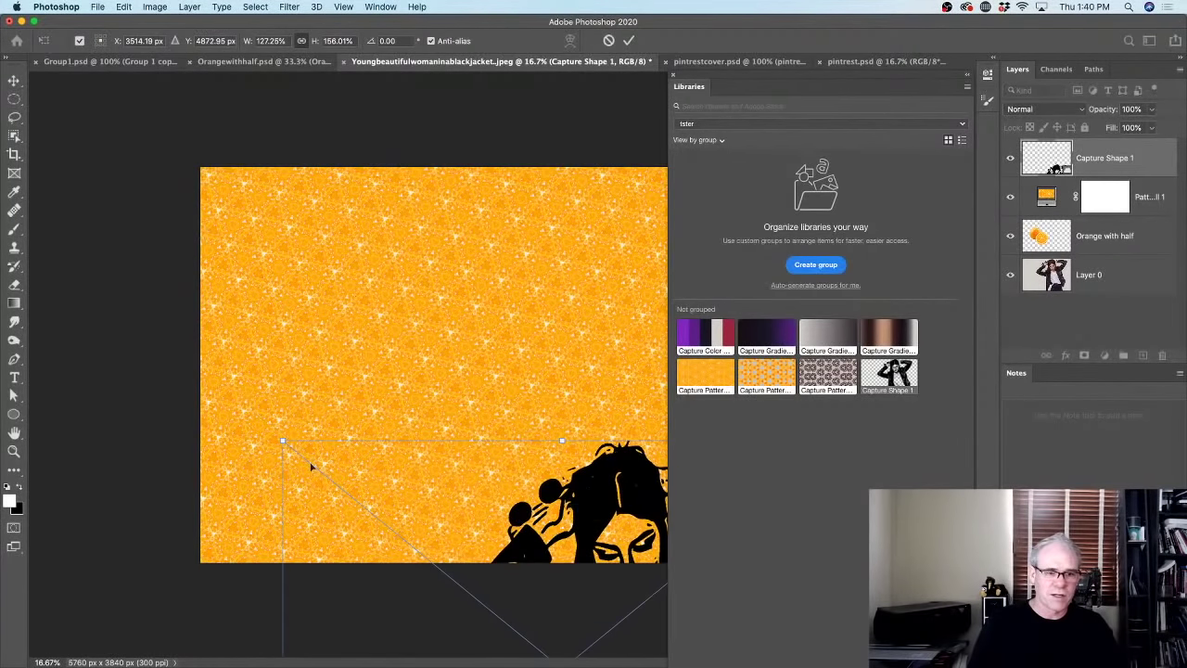
drag(282, 438, 48, 90)
drag(586, 289, 387, 345)
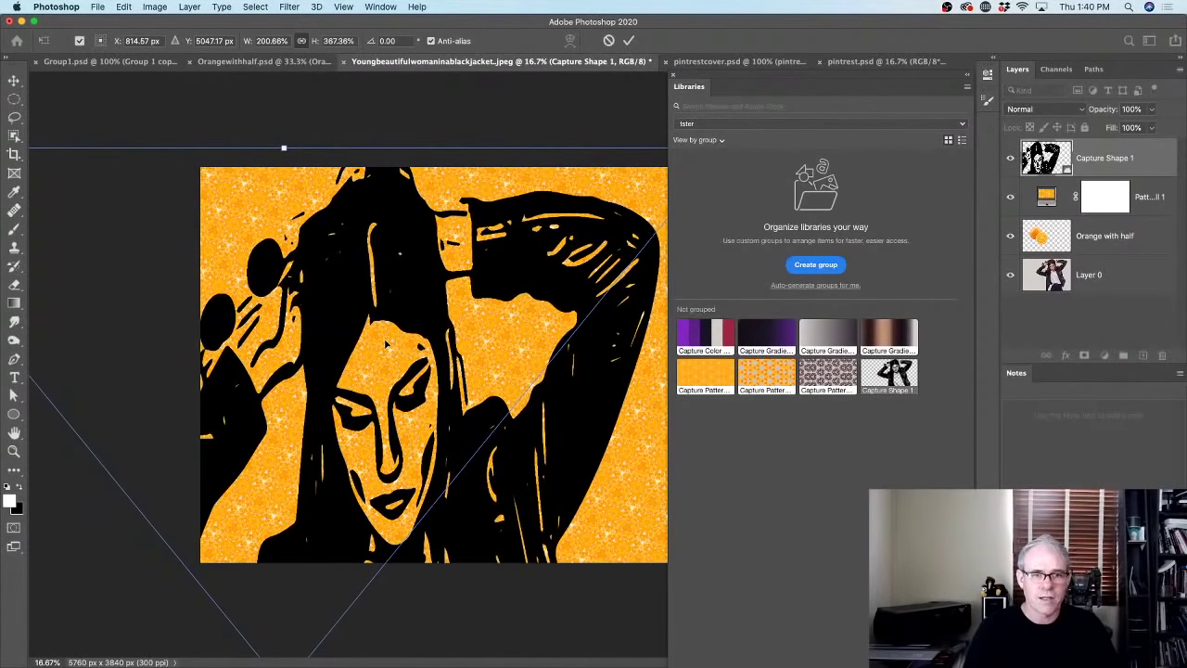
key(Escape)
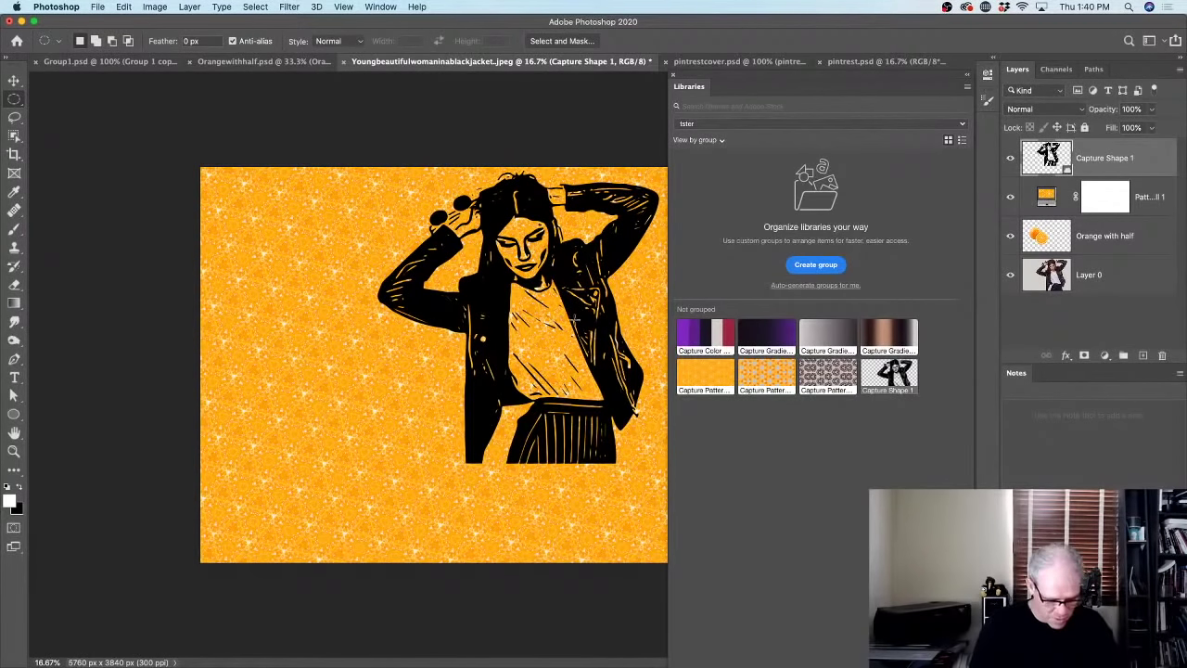
Move the woman shape to the canvas's lower-left area and narrow the Libraries panel to uncover the whole image.
key(v)
drag(576, 320, 442, 394)
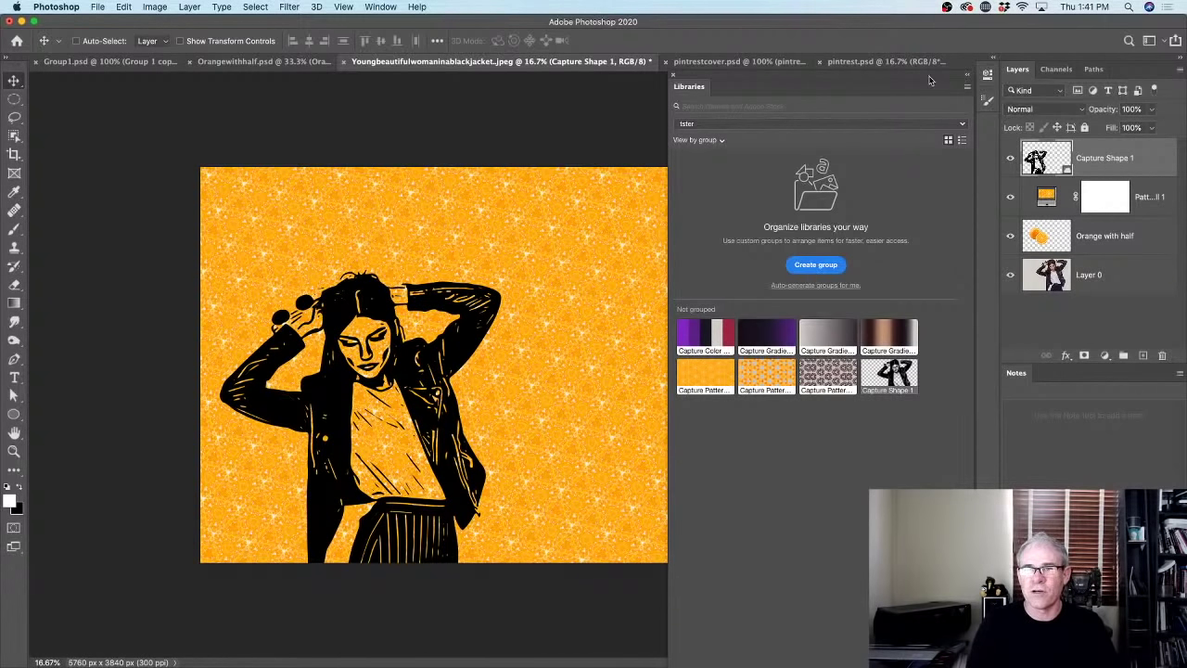
drag(666, 86, 825, 87)
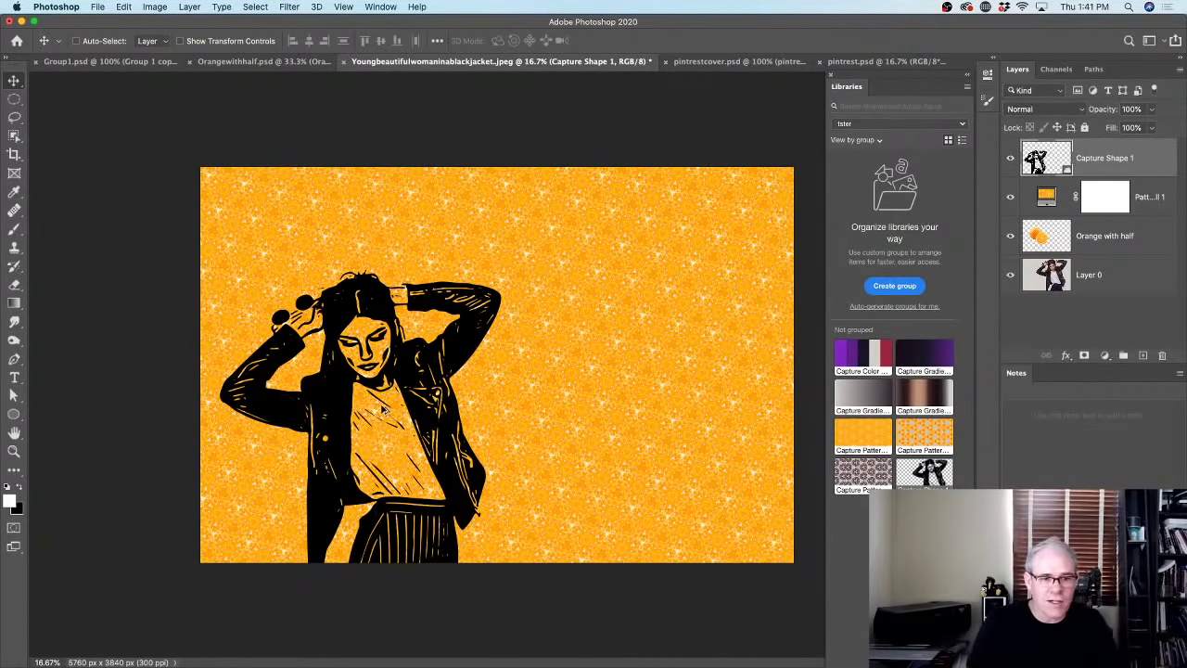
Duplicate the woman shape toward the canvas's right side, scale the copy to about 140.55% and shift it against the right edge.
drag(389, 414, 655, 369)
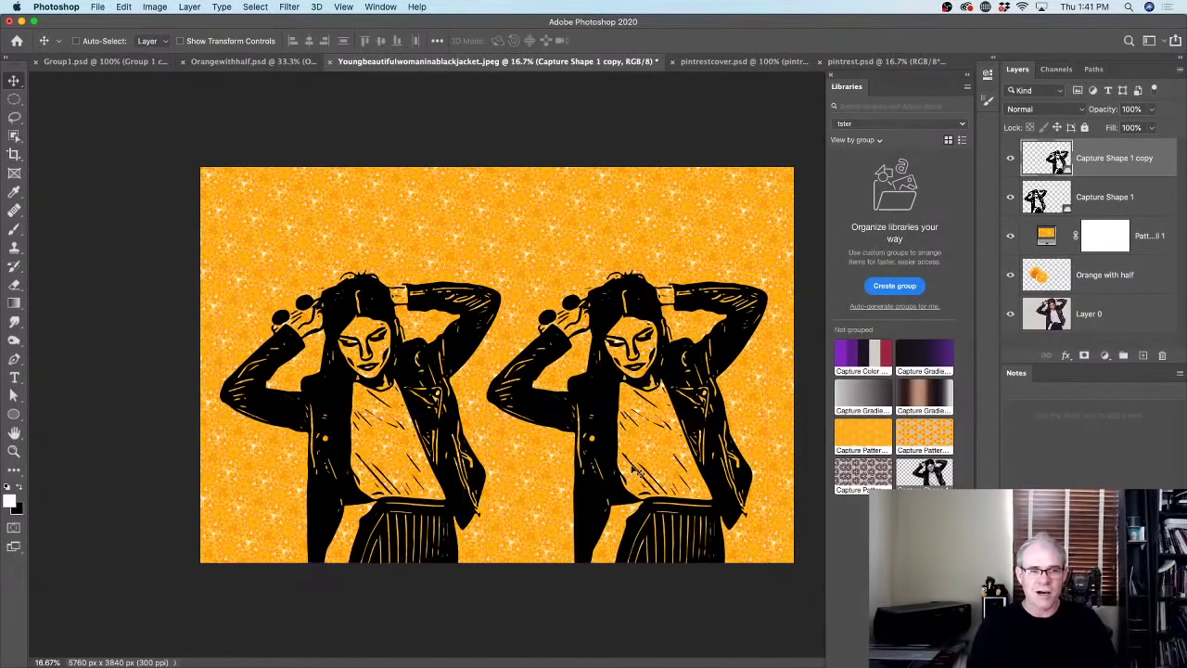
key(super+t)
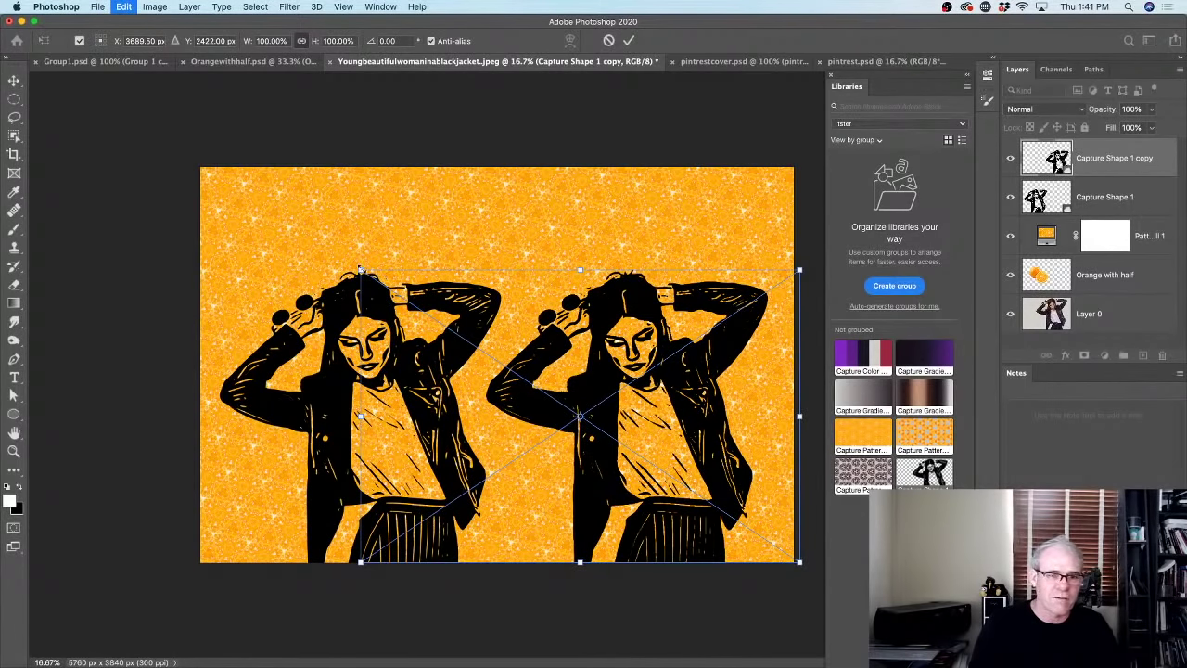
drag(360, 269, 198, 119)
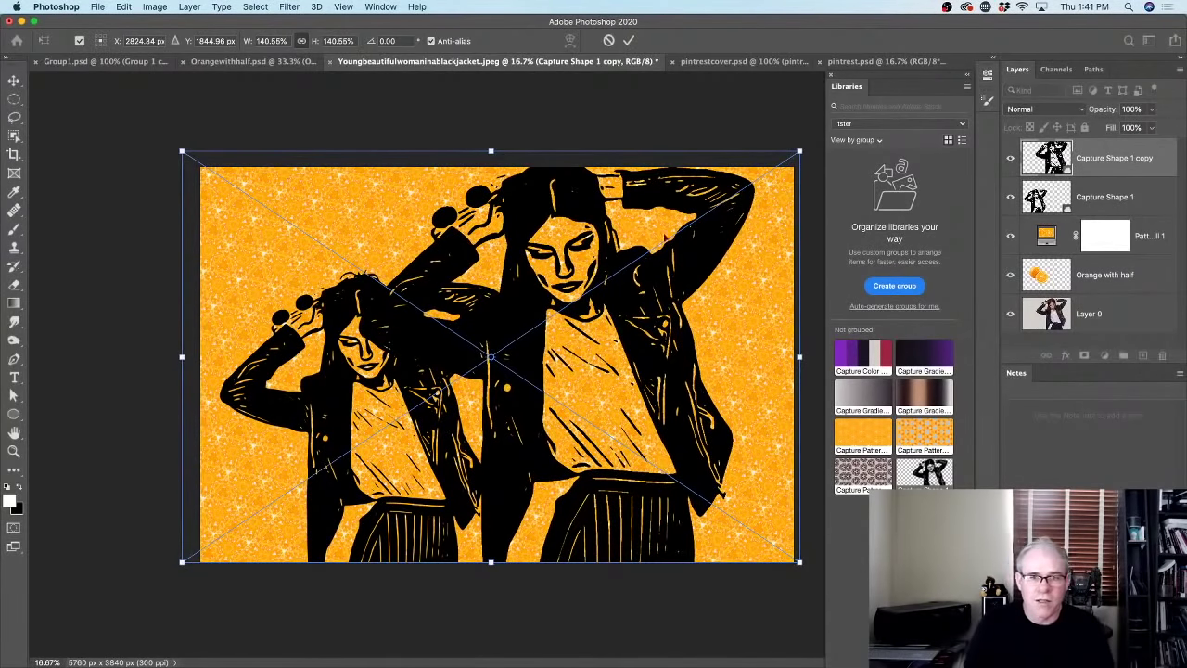
key(Return)
drag(578, 212, 612, 215)
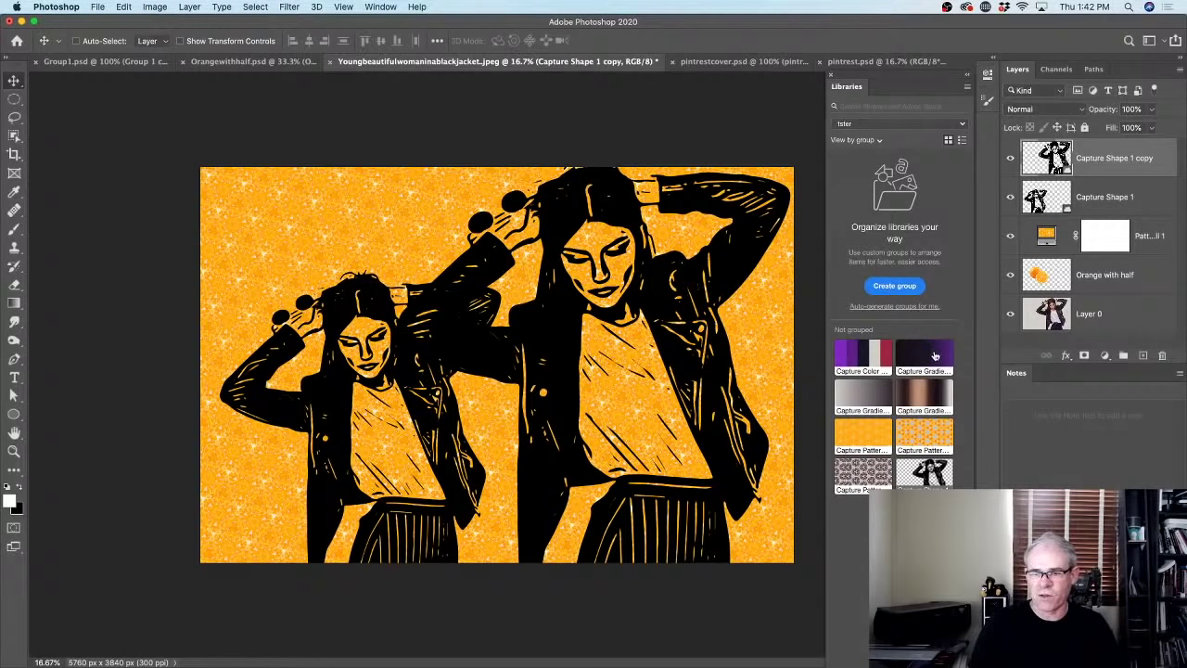
Add a linear gradient fill layer with the default white-to-transparent gradient above the larger woman shape.
click(1143, 357)
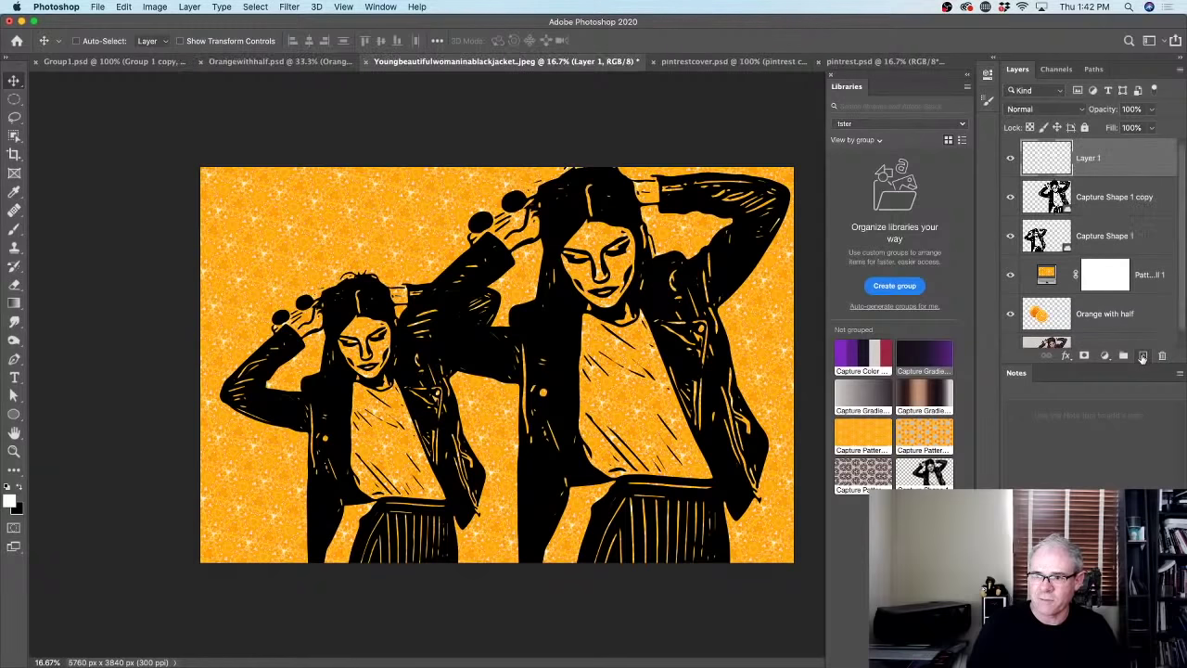
key(super+z)
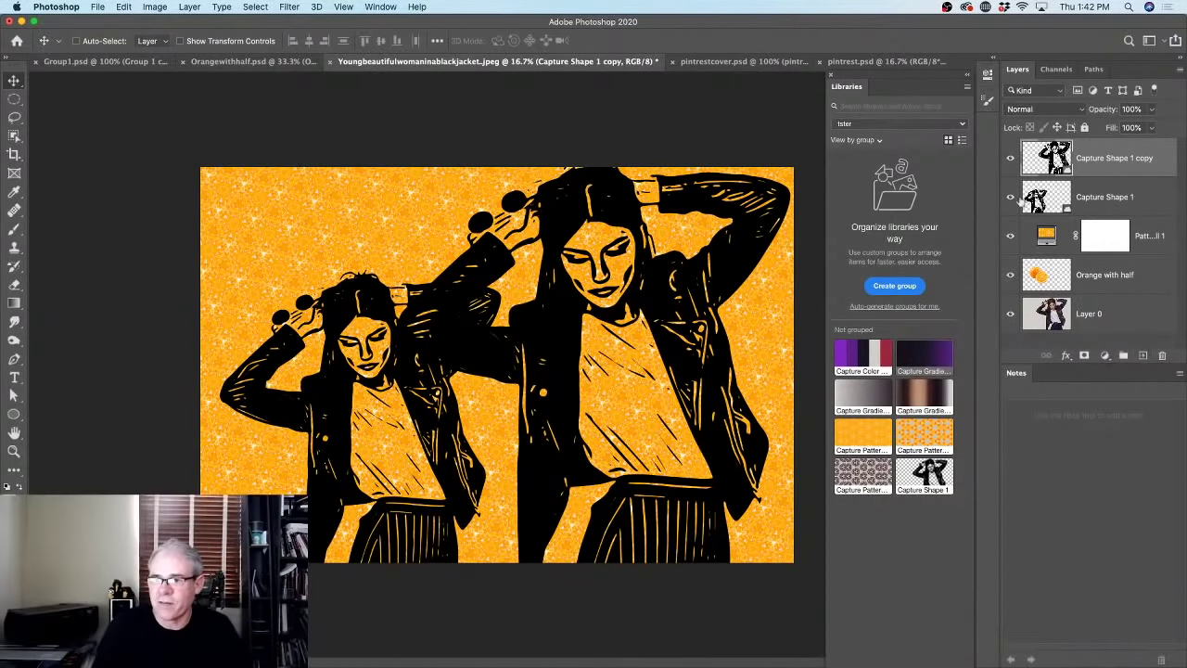
click(1102, 357)
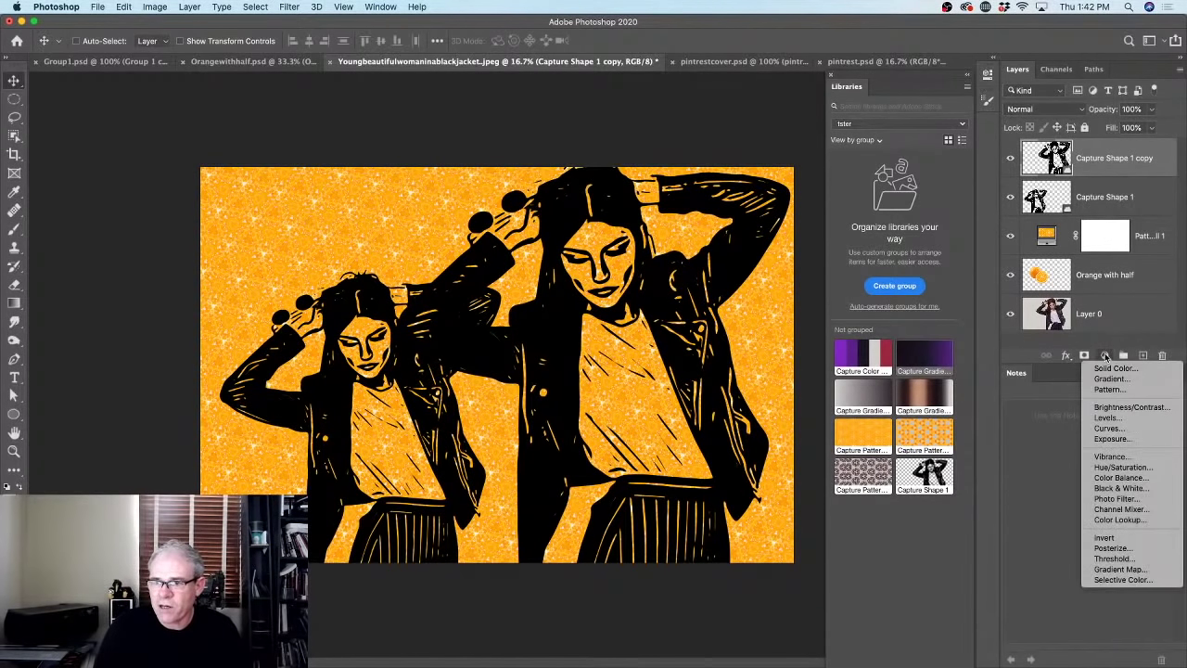
click(1106, 380)
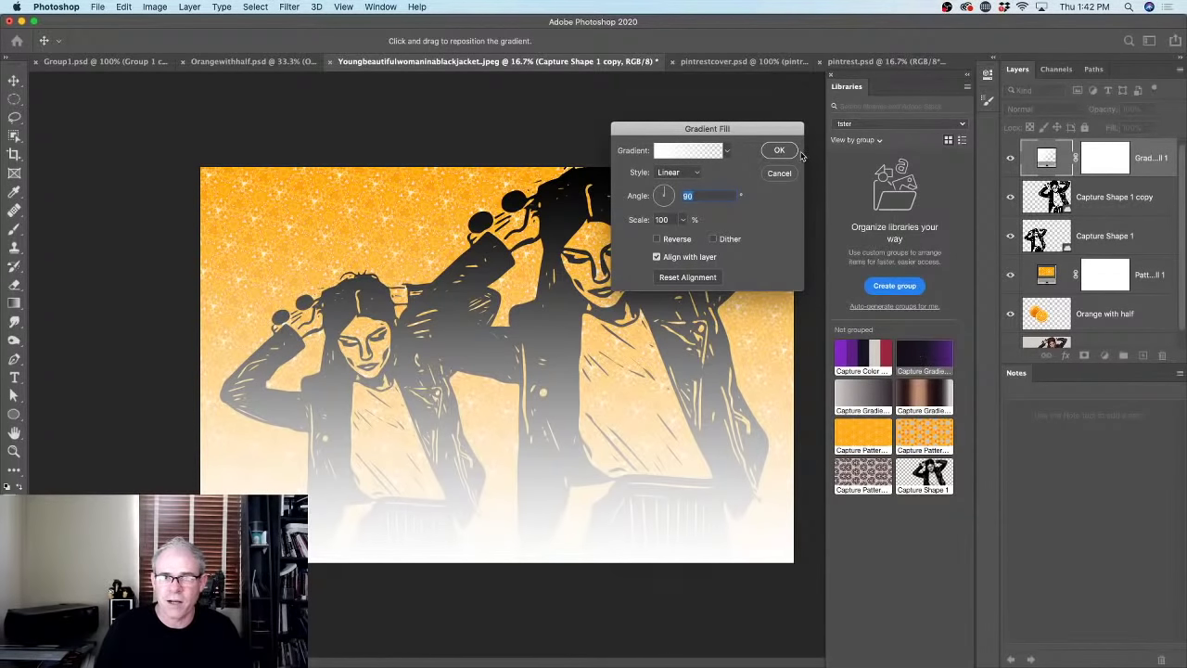
click(728, 153)
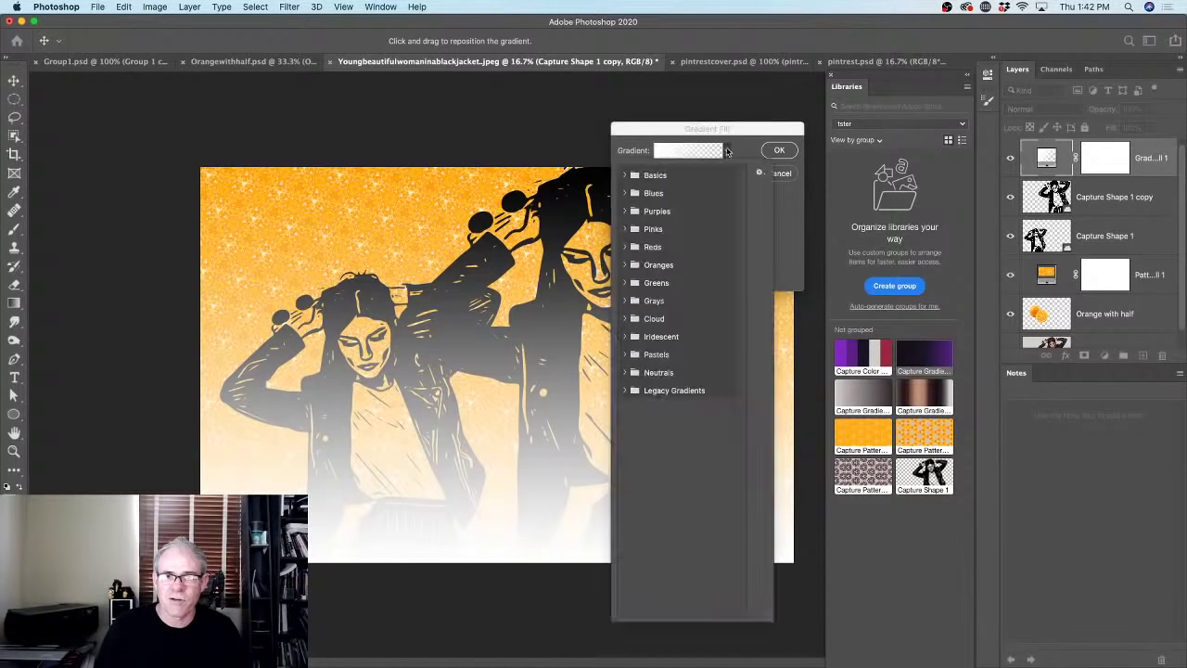
click(728, 153)
click(728, 153)
click(728, 153)
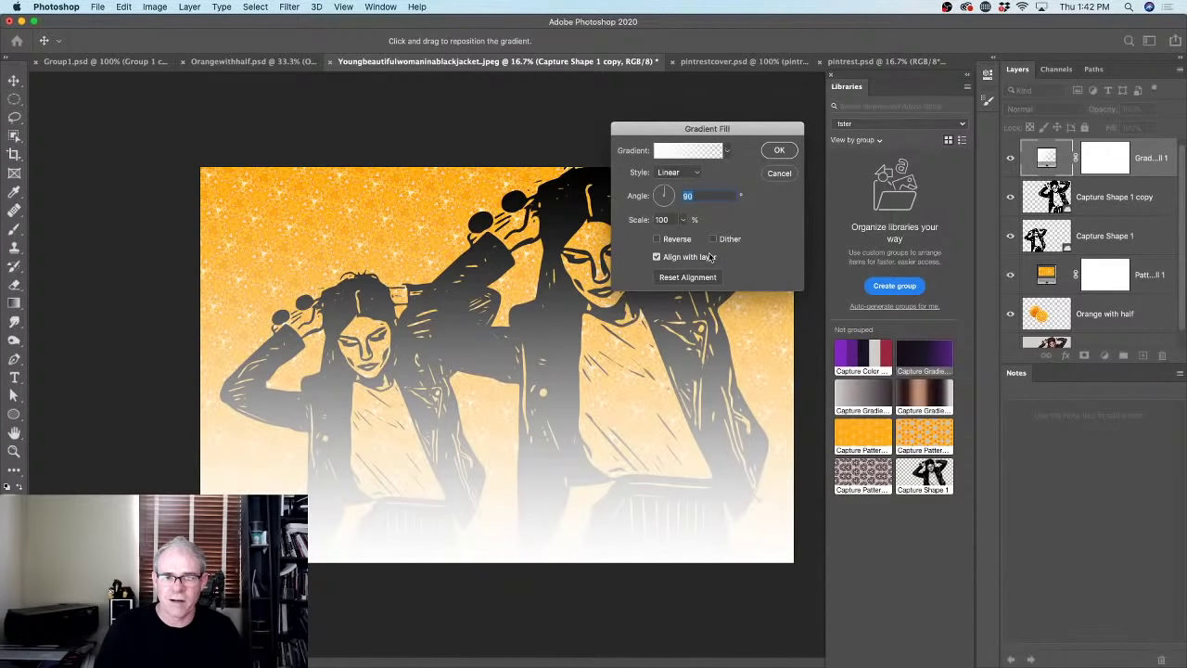
click(728, 151)
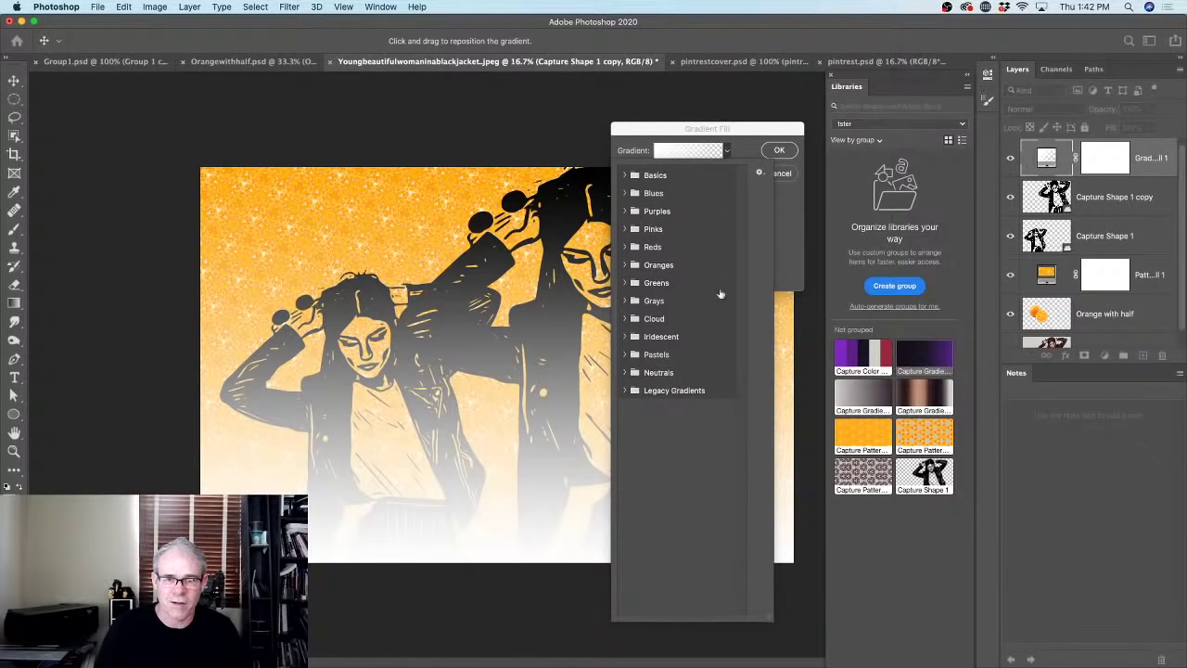
click(764, 131)
click(780, 149)
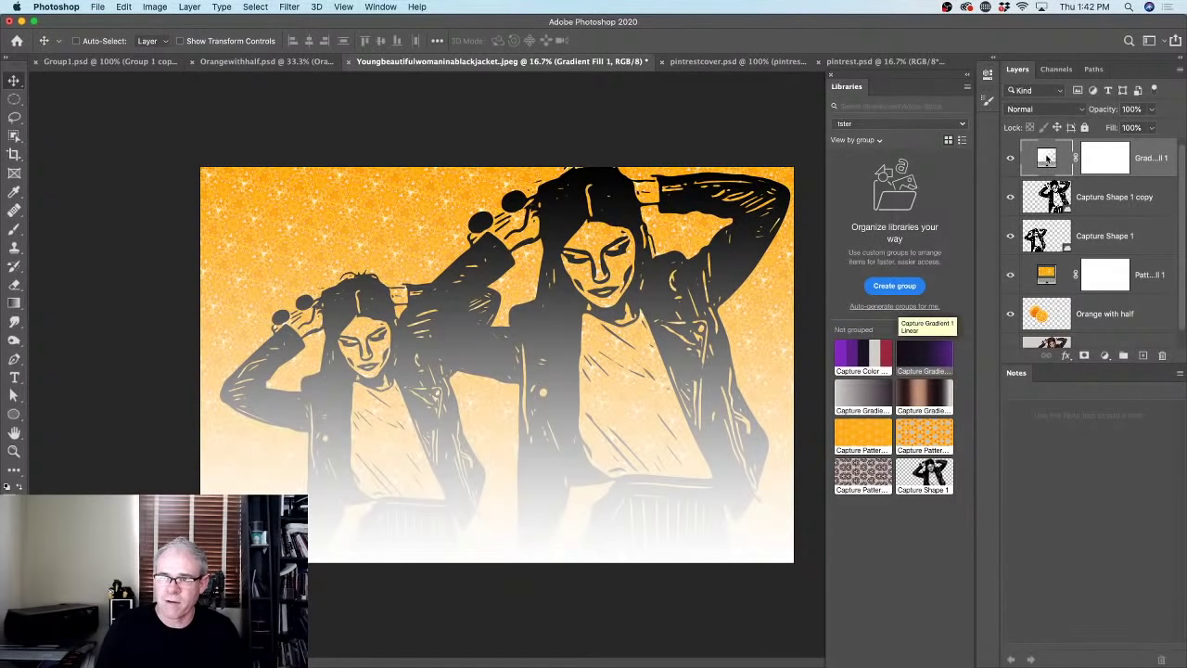
Apply the purple Capture Gradient 1 from the library to the gradient fill layer and clip it to Capture Shape 1 copy.
drag(941, 352, 1046, 160)
click(933, 361)
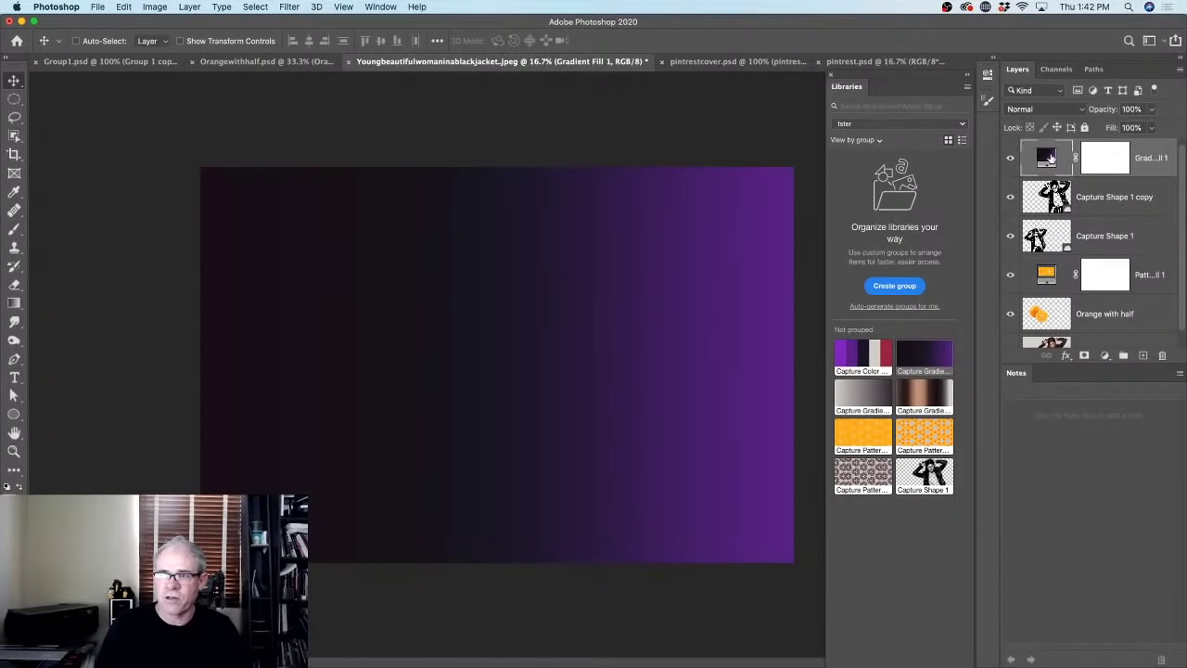
double_click(1048, 158)
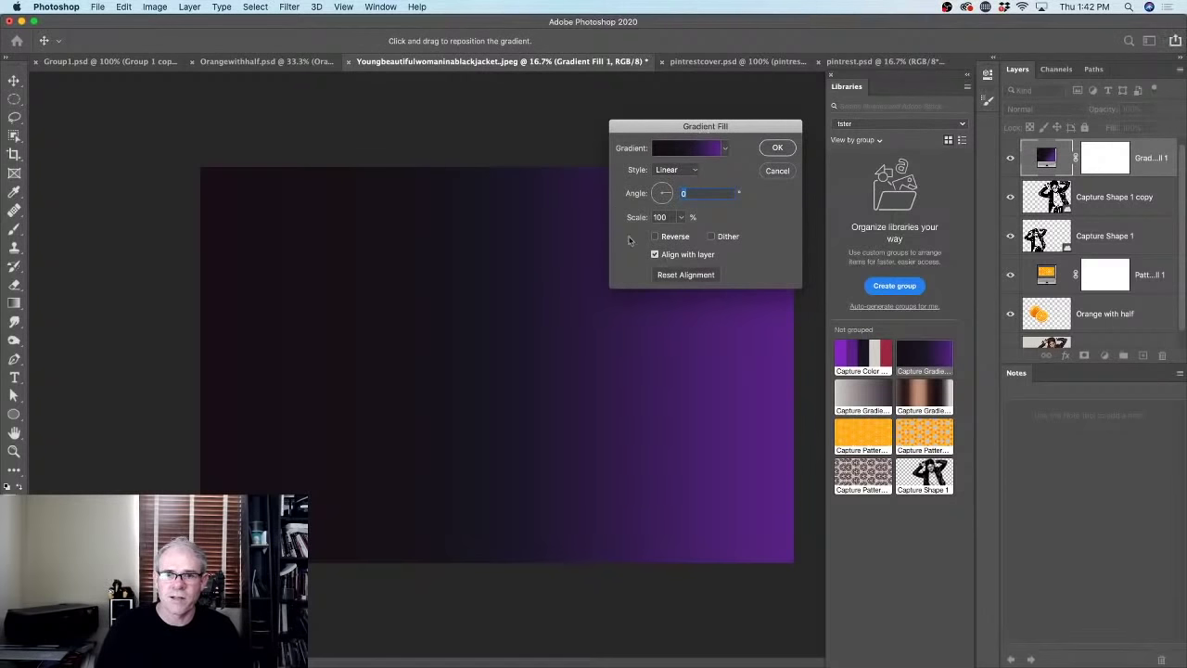
click(774, 171)
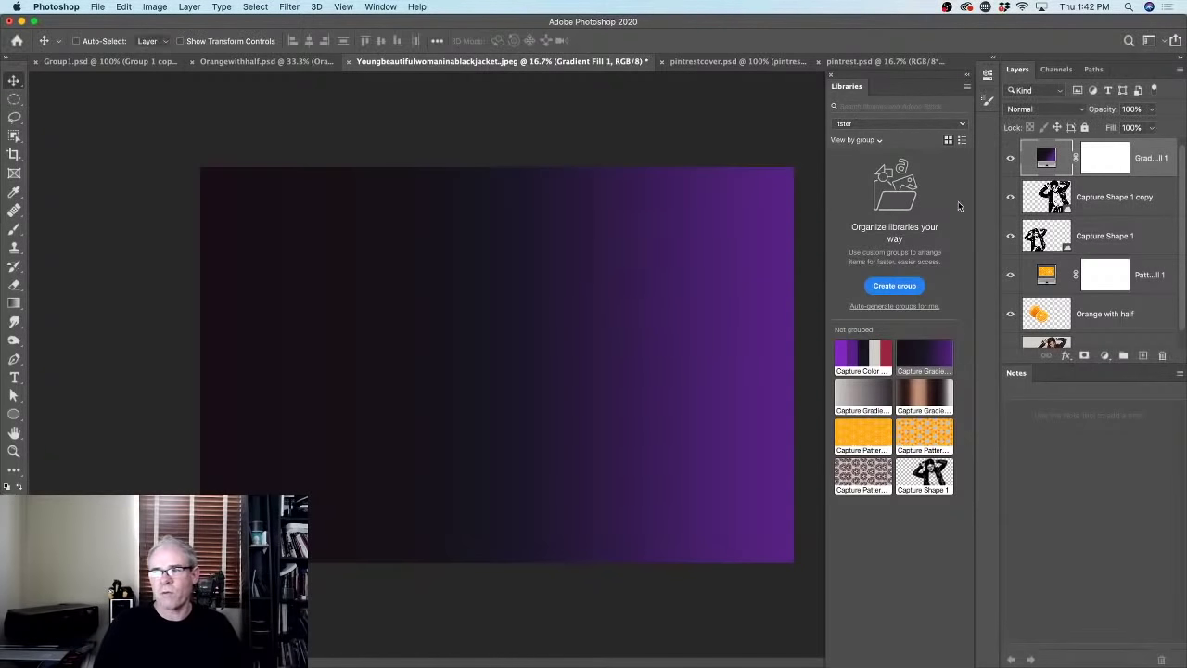
alt+click(1053, 177)
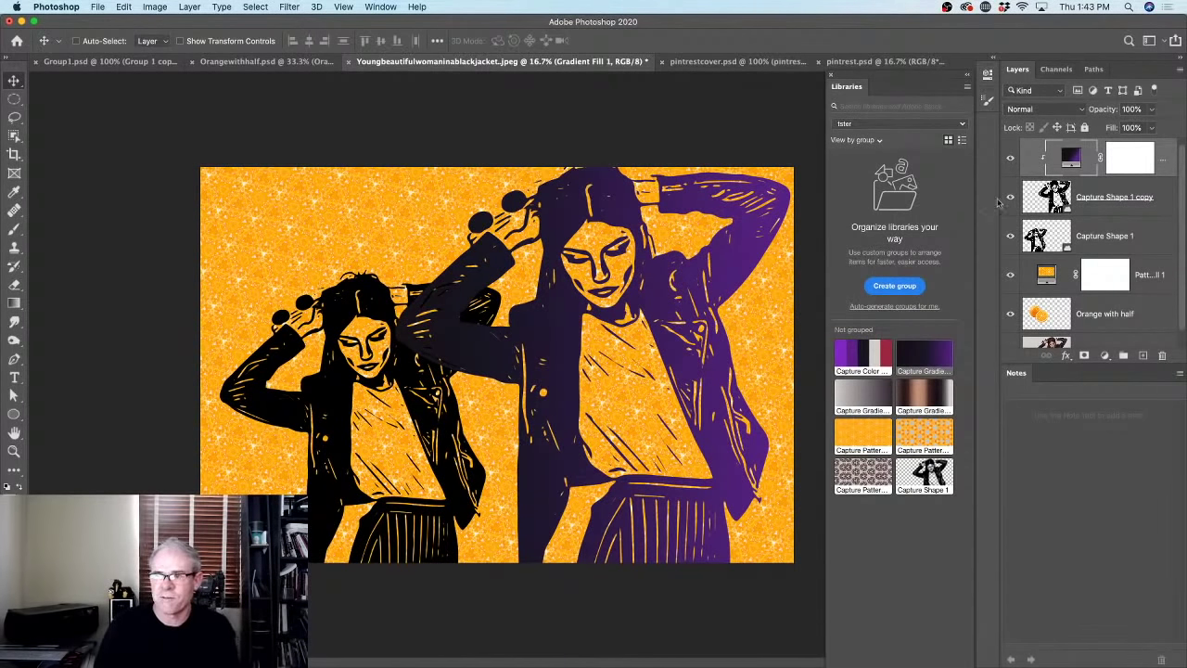
Try the clipped gradient at 242% and 59% scale, repositioning it across the larger woman shape each time.
double_click(1069, 155)
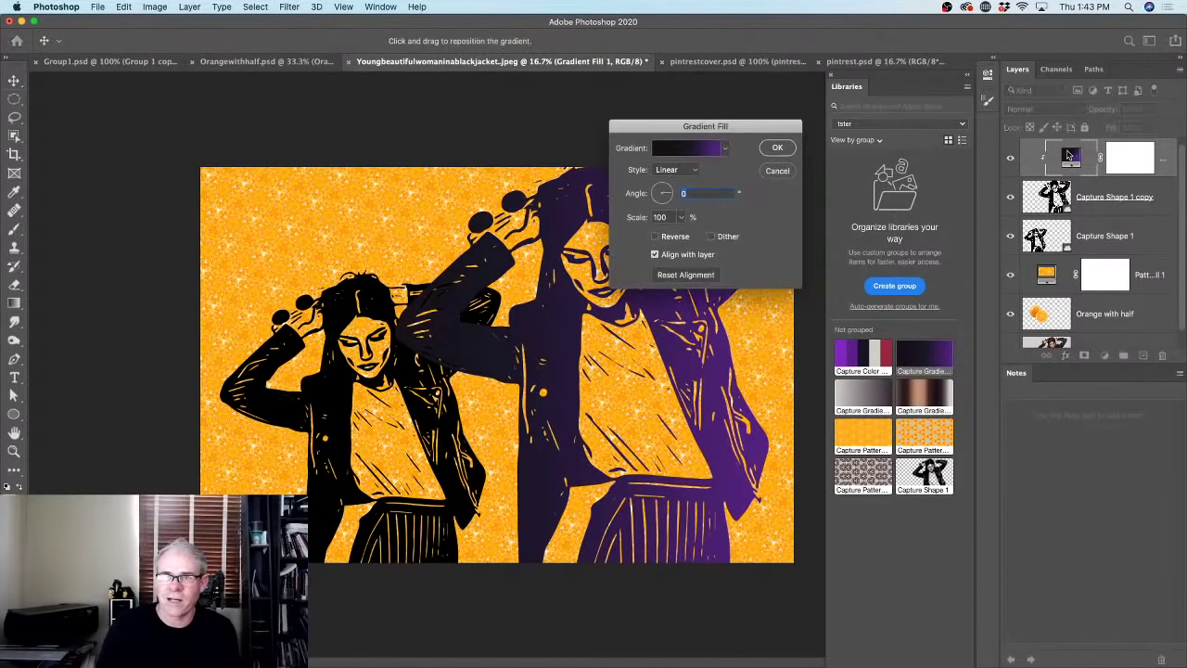
drag(748, 127, 203, 105)
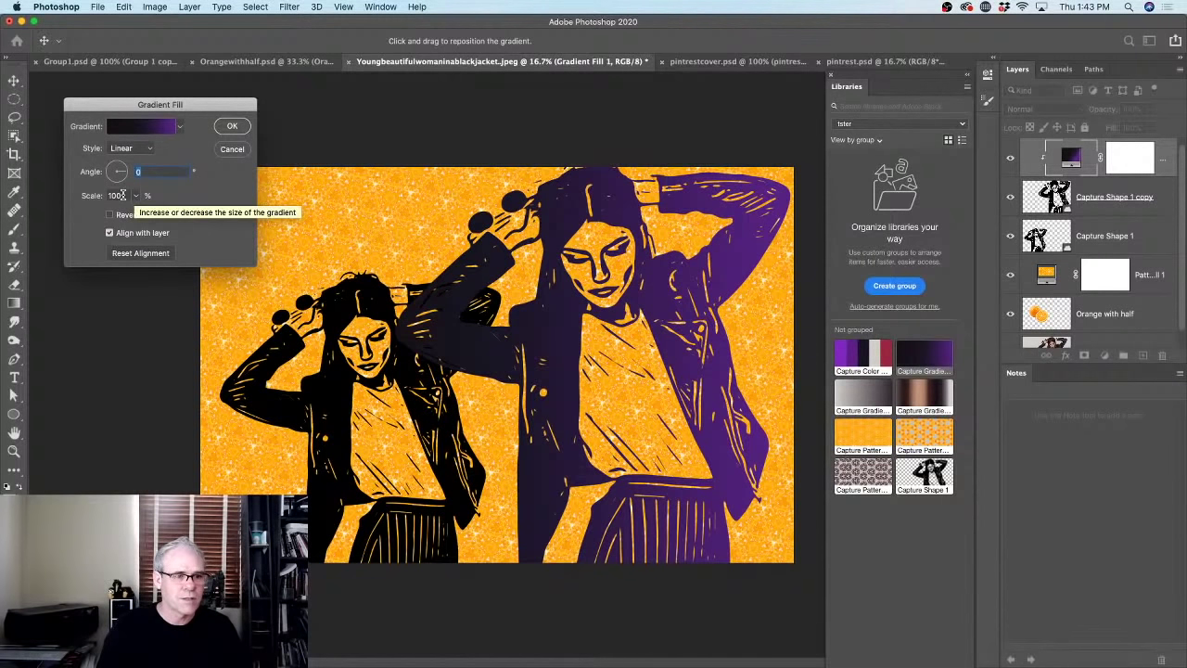
drag(86, 200, 151, 199)
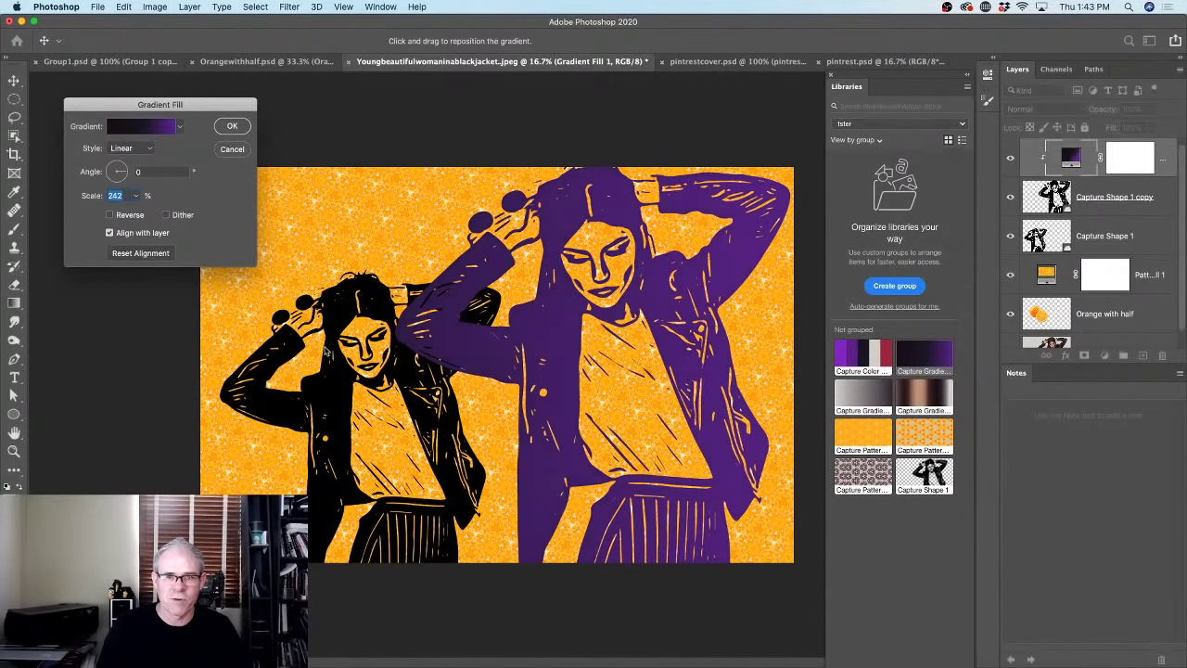
drag(455, 348, 609, 339)
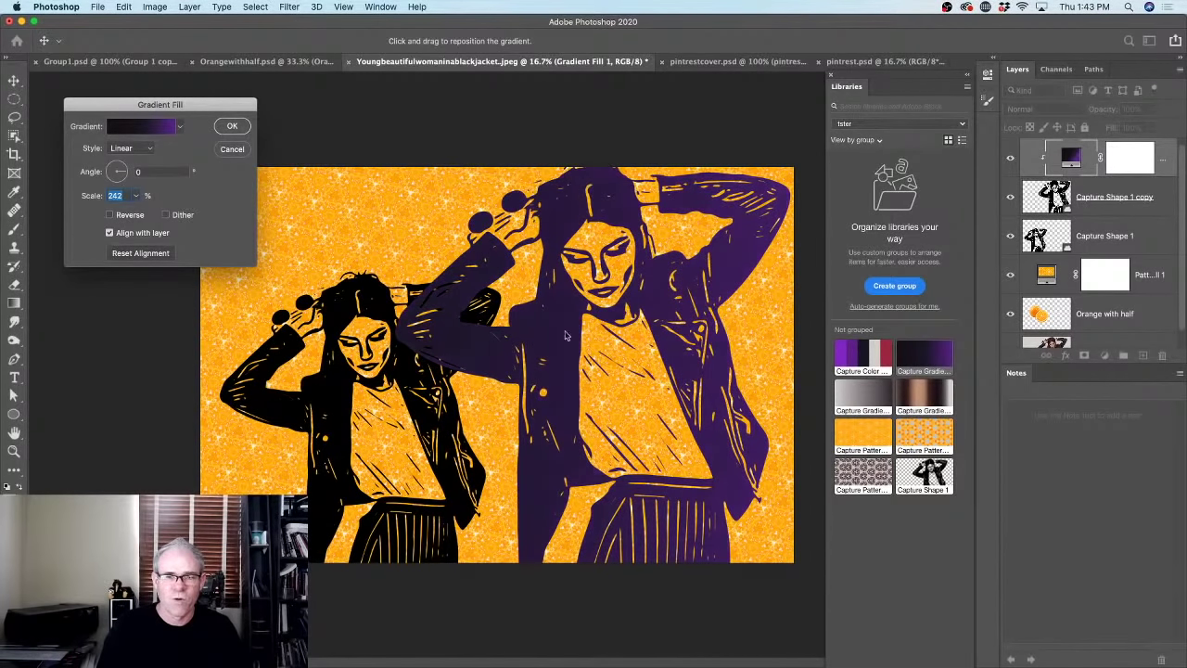
drag(93, 197, 36, 202)
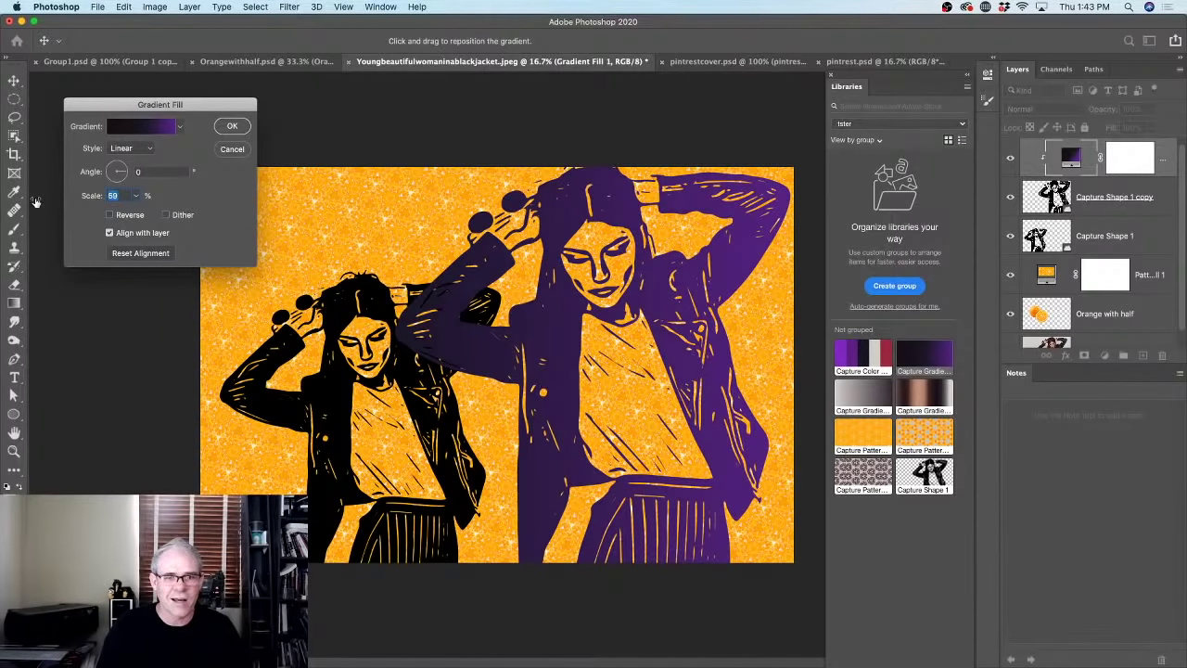
drag(556, 298, 649, 305)
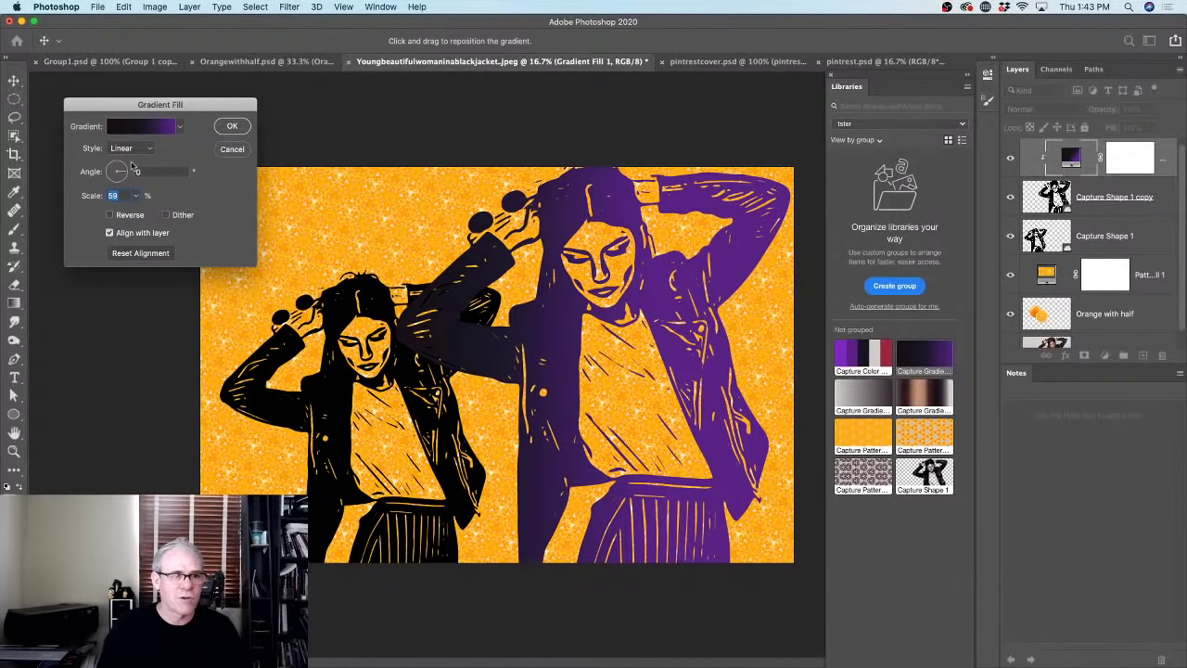
Set the clipped gradient's angle to 163.7 degrees and its scale to 100%, resetting its alignment.
mouse_move(124, 174)
mouse_down()
mouse_move(125, 183)
mouse_move(110, 161)
mouse_move(106, 173)
mouse_up()
click(135, 253)
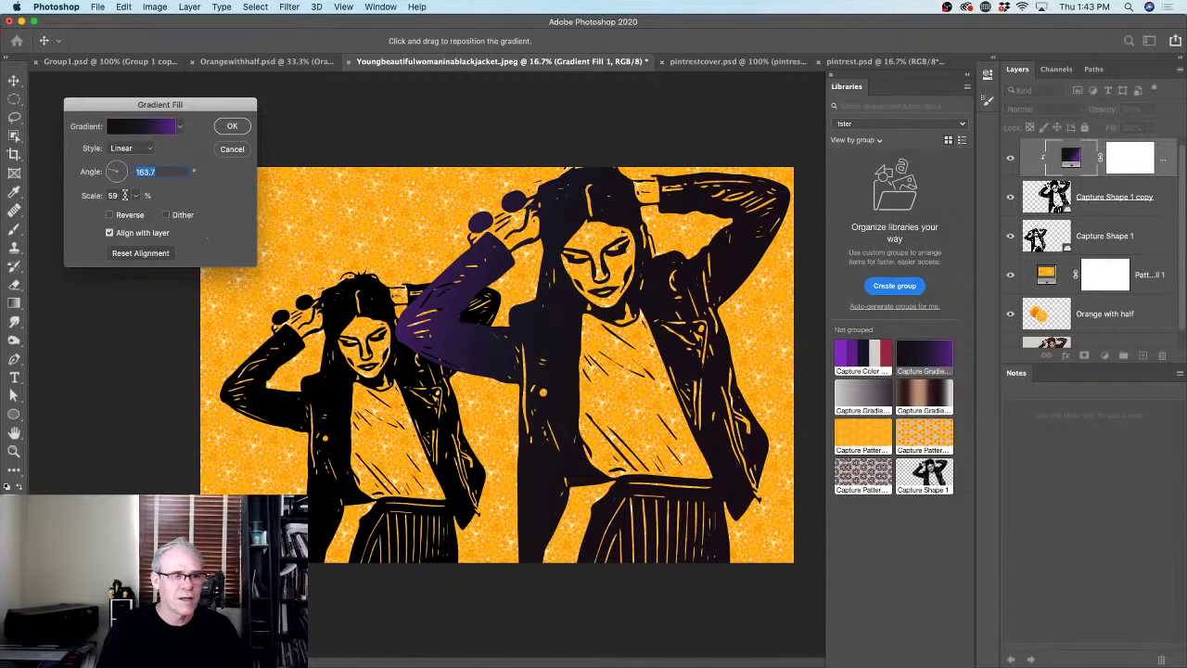
key(Tab)
mouse_move(88, 195)
mouse_down()
mouse_move(107, 197)
mouse_move(91, 198)
mouse_up()
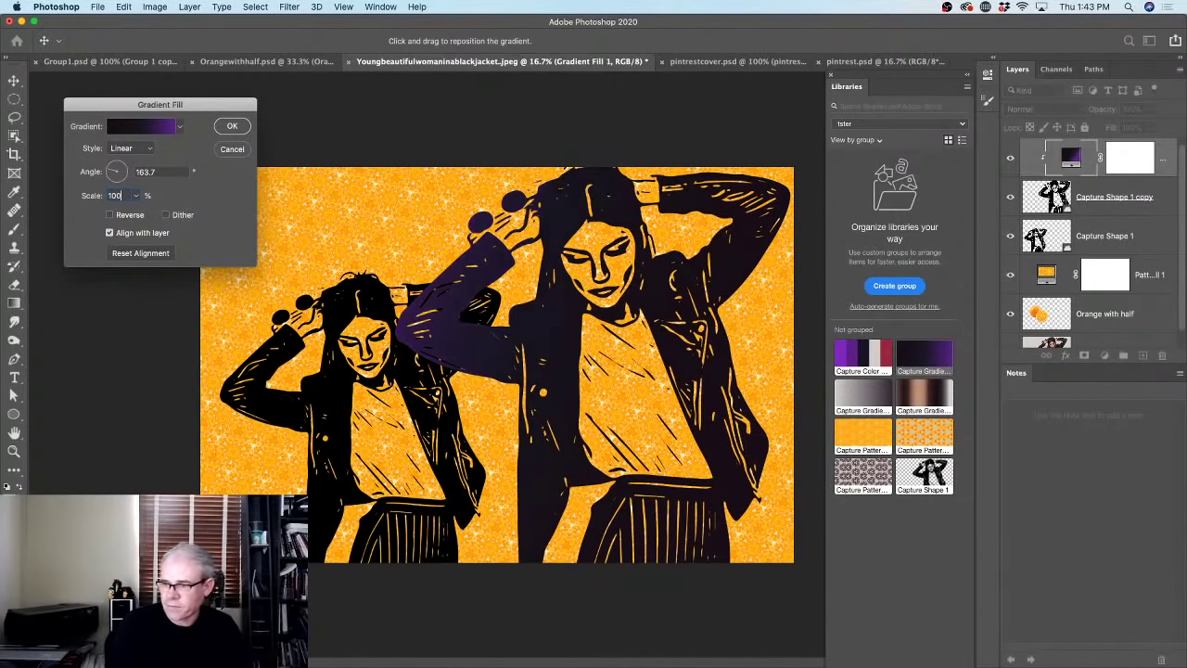
key(Return)
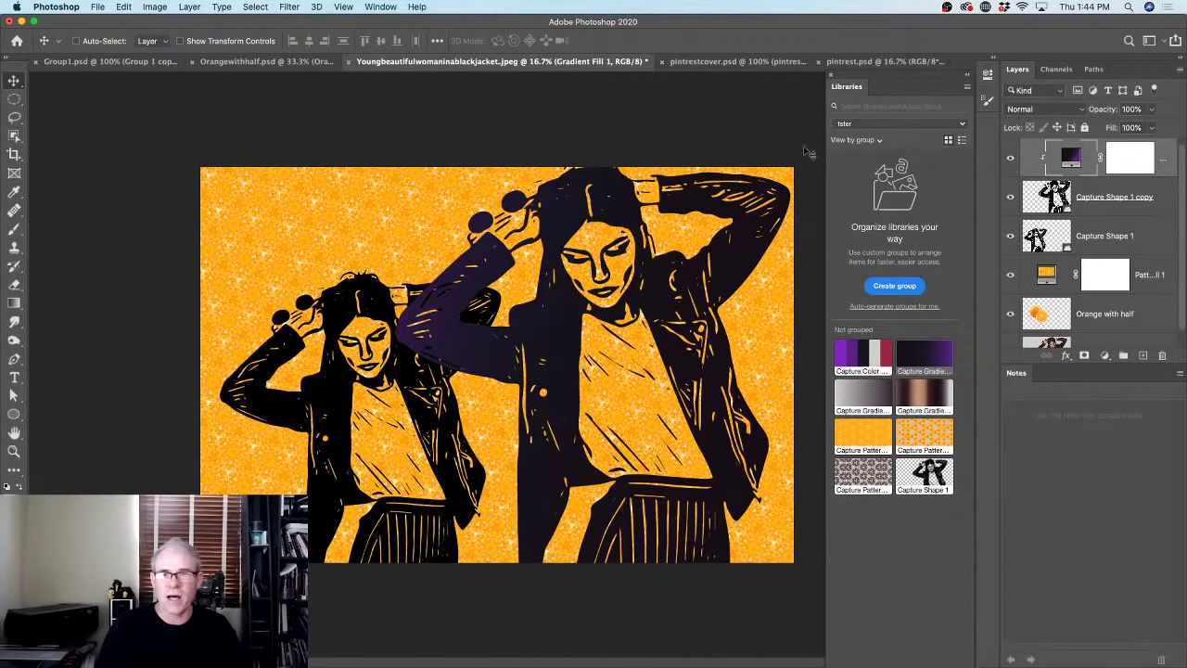
Search all libraries for "hills".
click(889, 108)
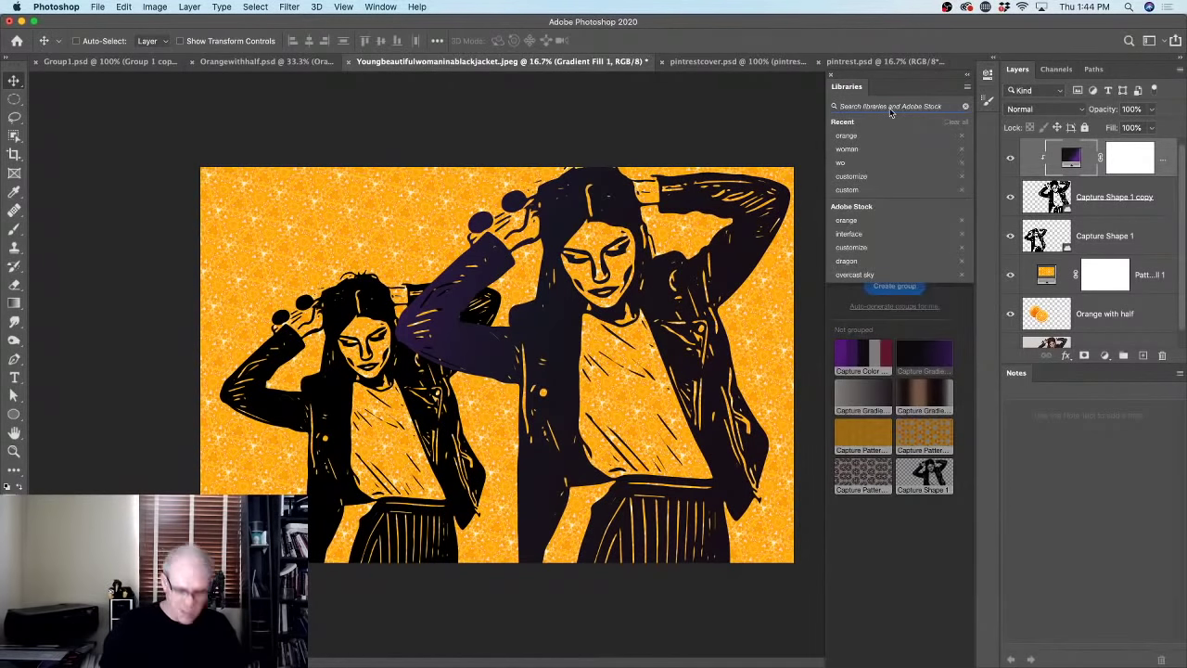
text(hills)
key(Return)
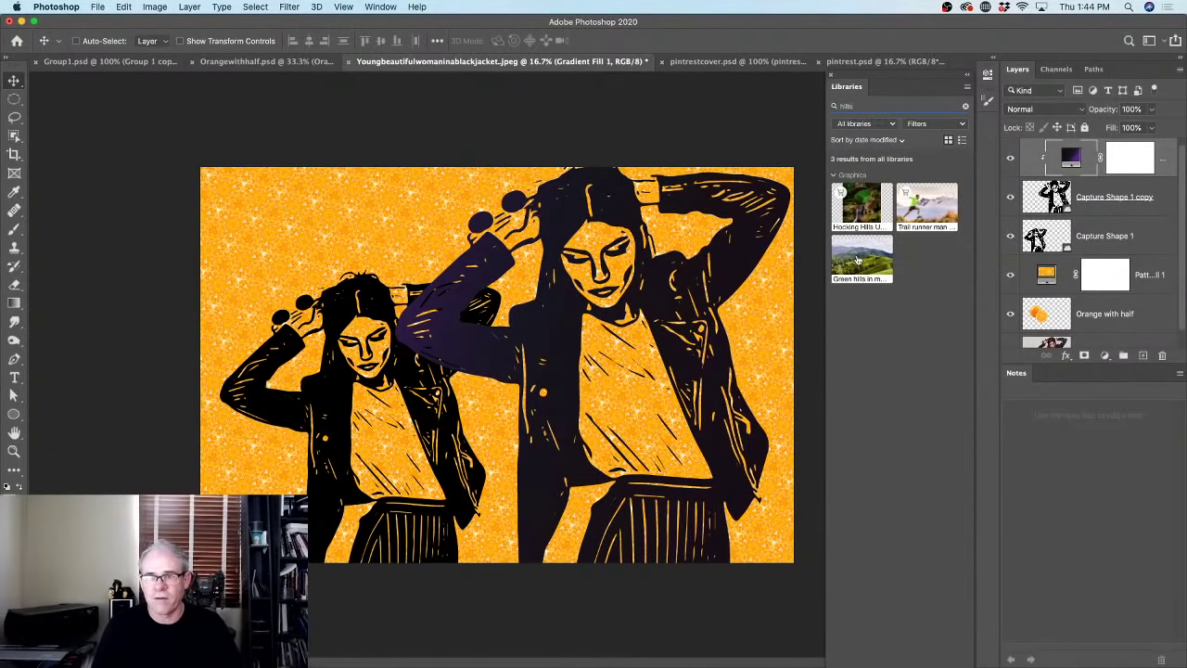
Place the green hills landscape photo from the search results on the canvas and remove it again.
drag(860, 260, 568, 459)
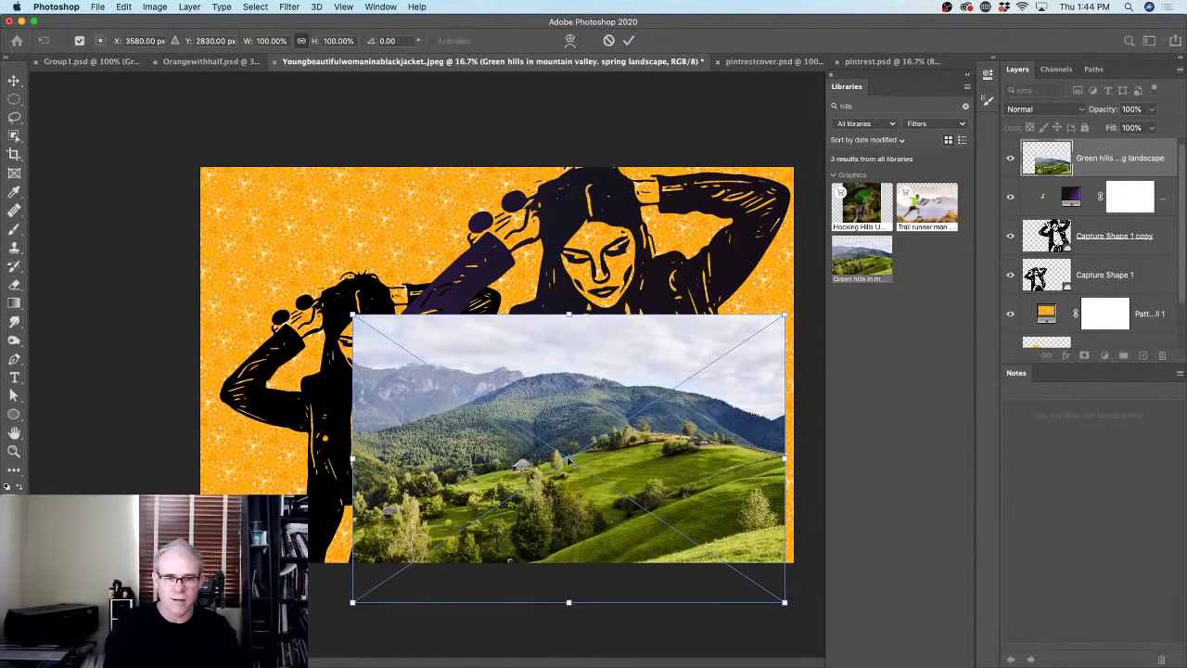
key(Return)
key(BackSpace)
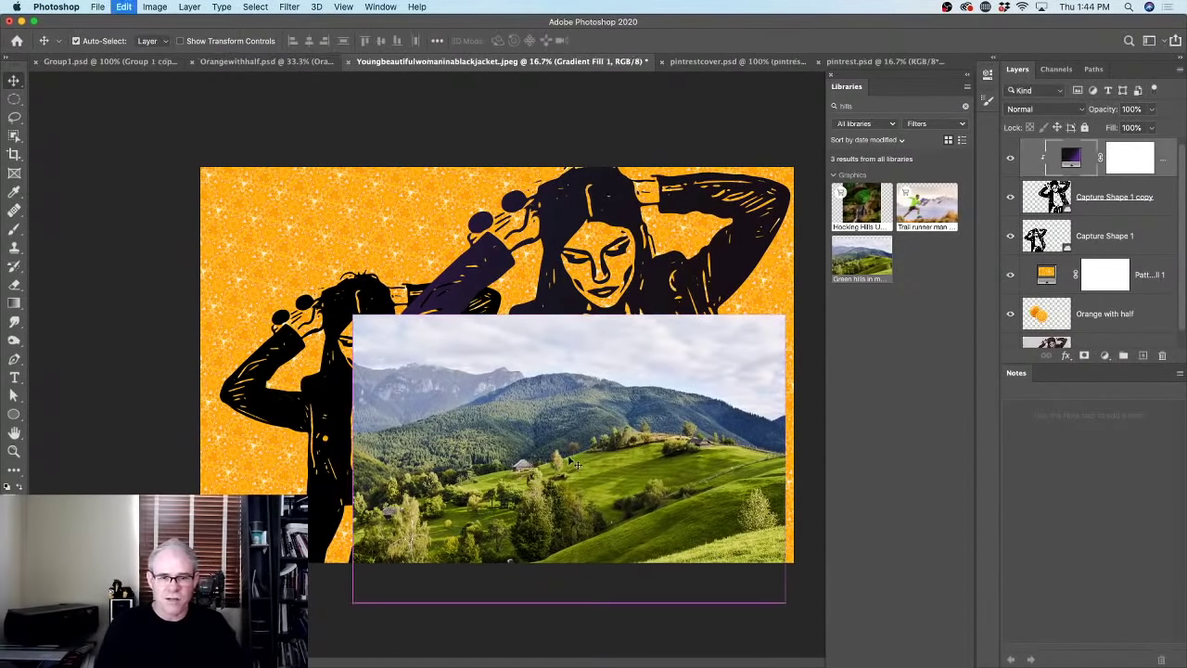
Switch the hills search to Adobe Stock and save a preview of the landscape with misty green mountains to the current library.
click(864, 125)
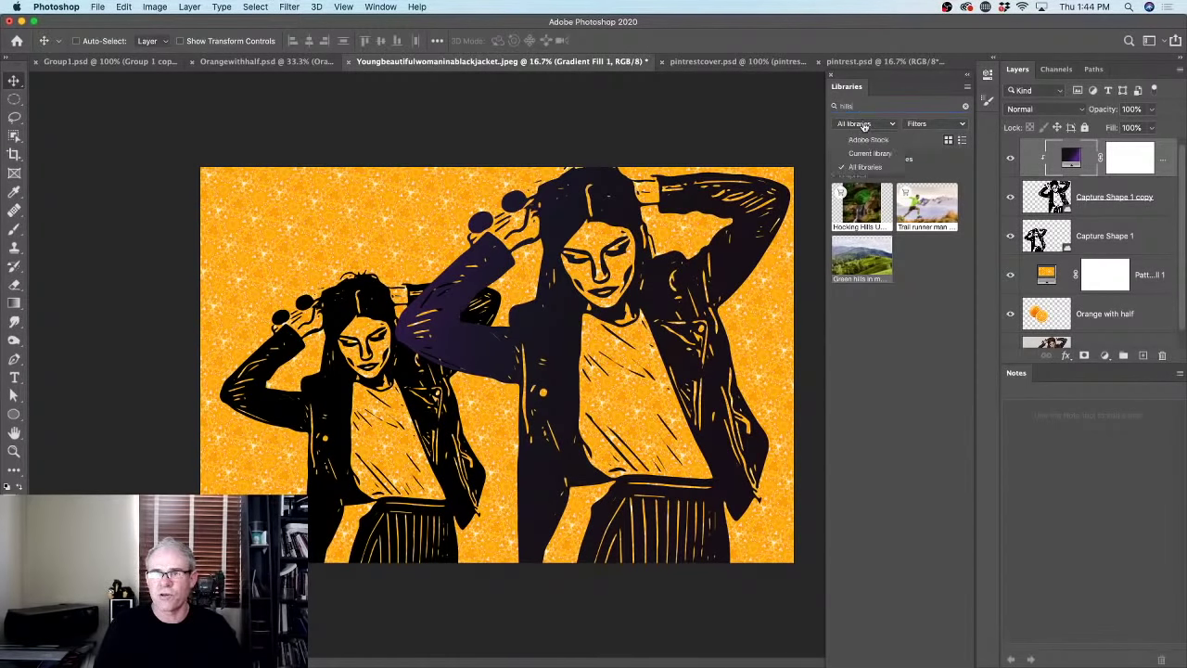
click(870, 140)
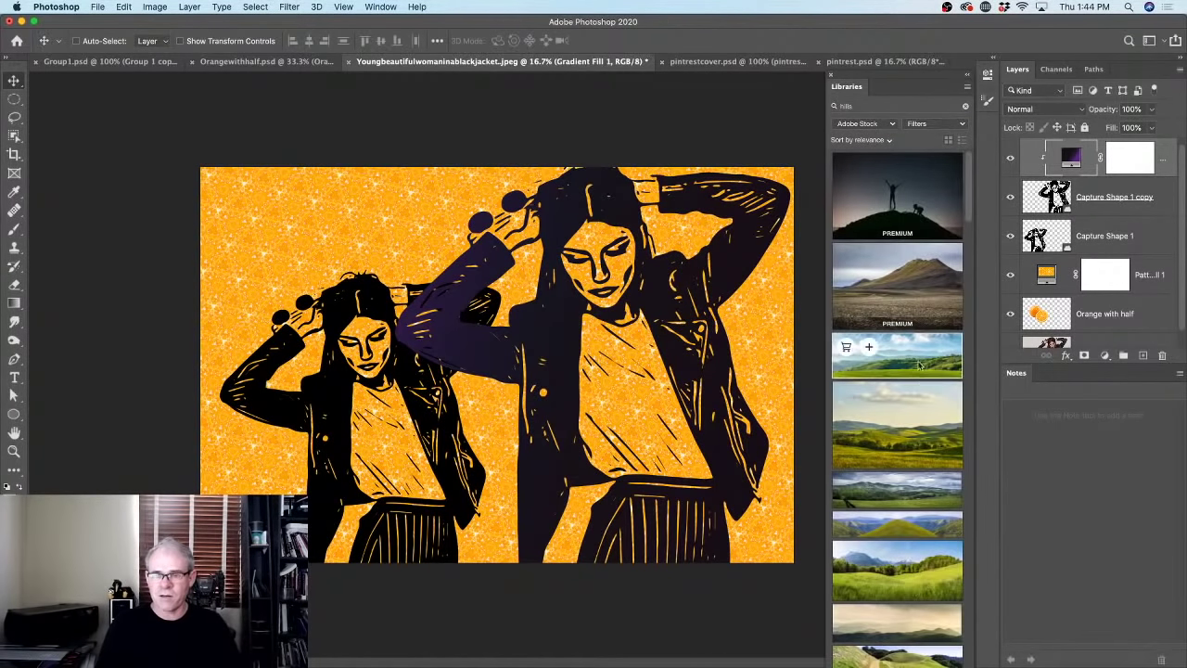
scroll(918, 441, down, 3)
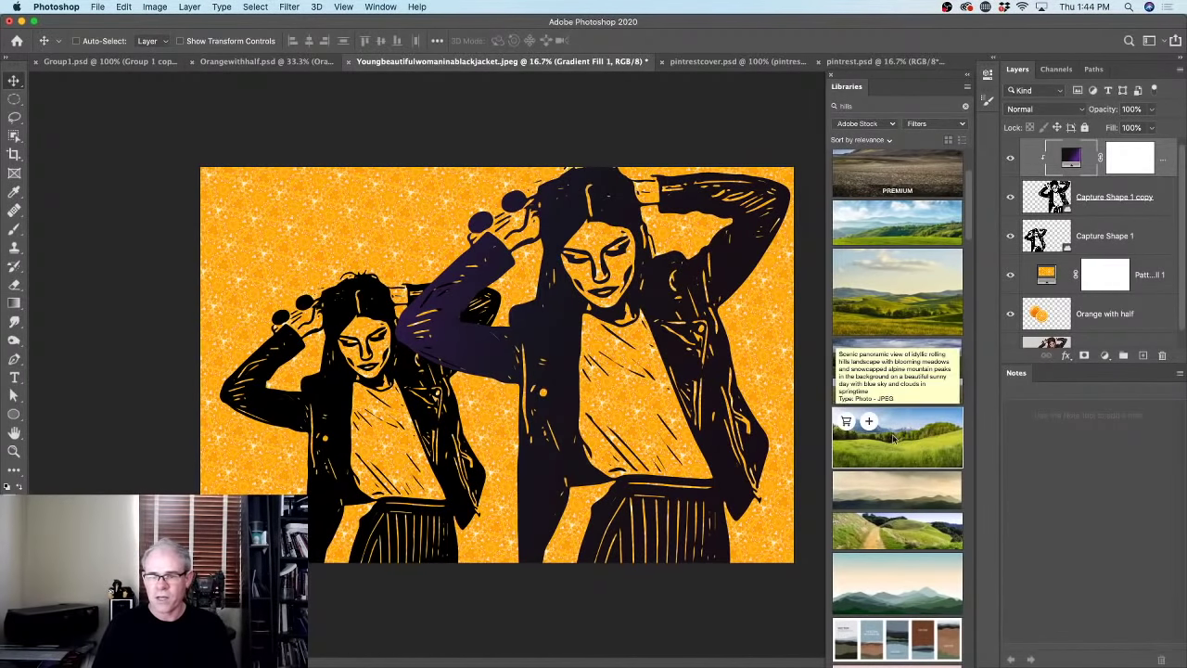
scroll(922, 436, down, 1)
scroll(922, 436, down, 2)
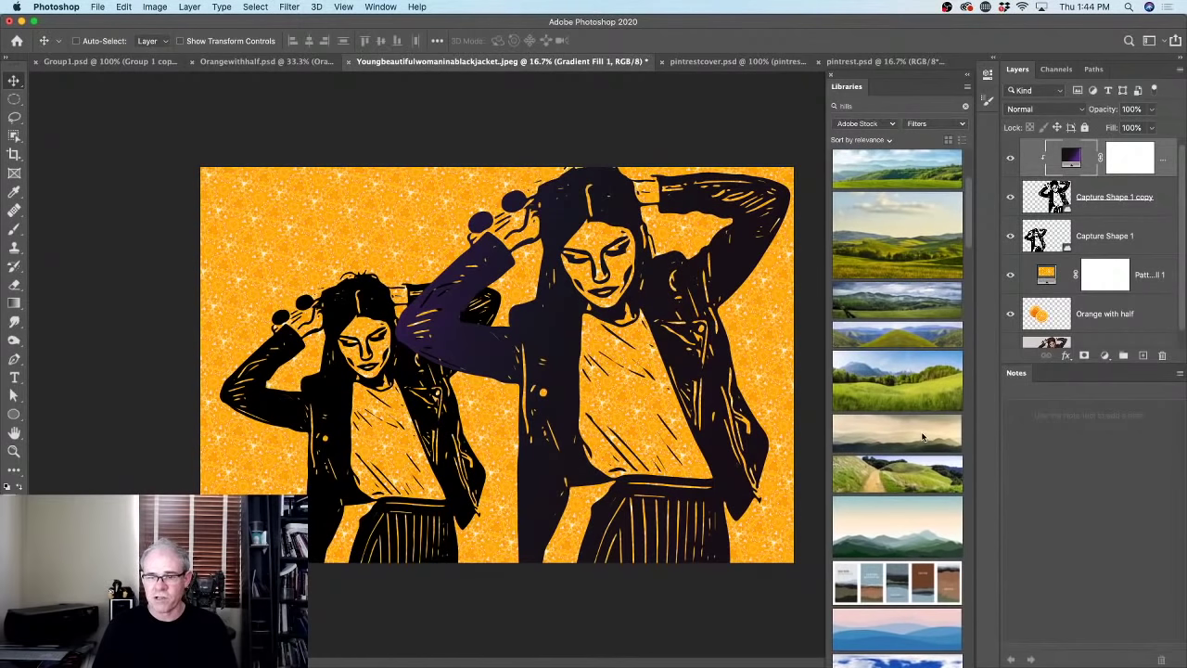
scroll(922, 436, down, 4)
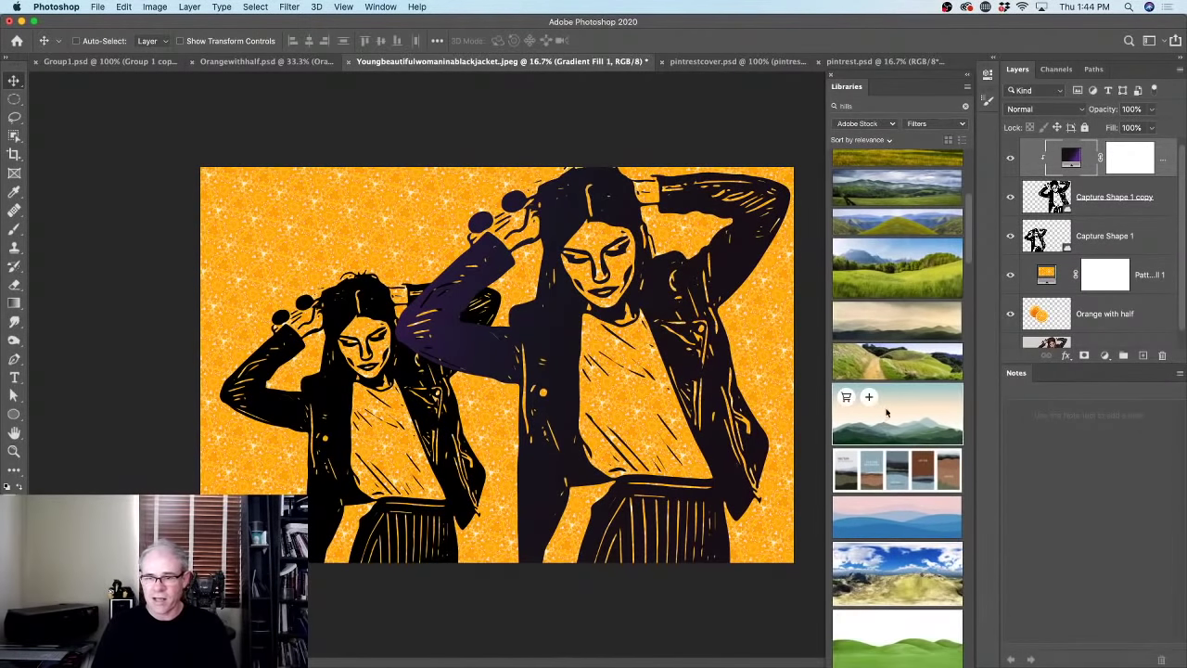
mouse_move(896, 417)
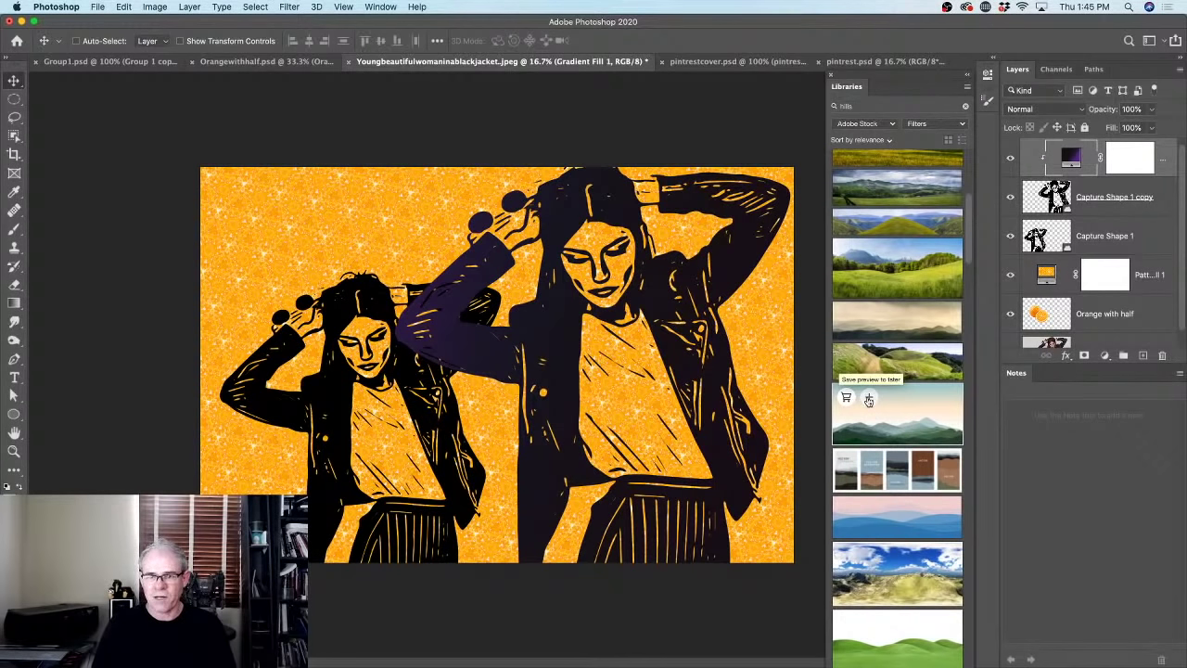
click(869, 400)
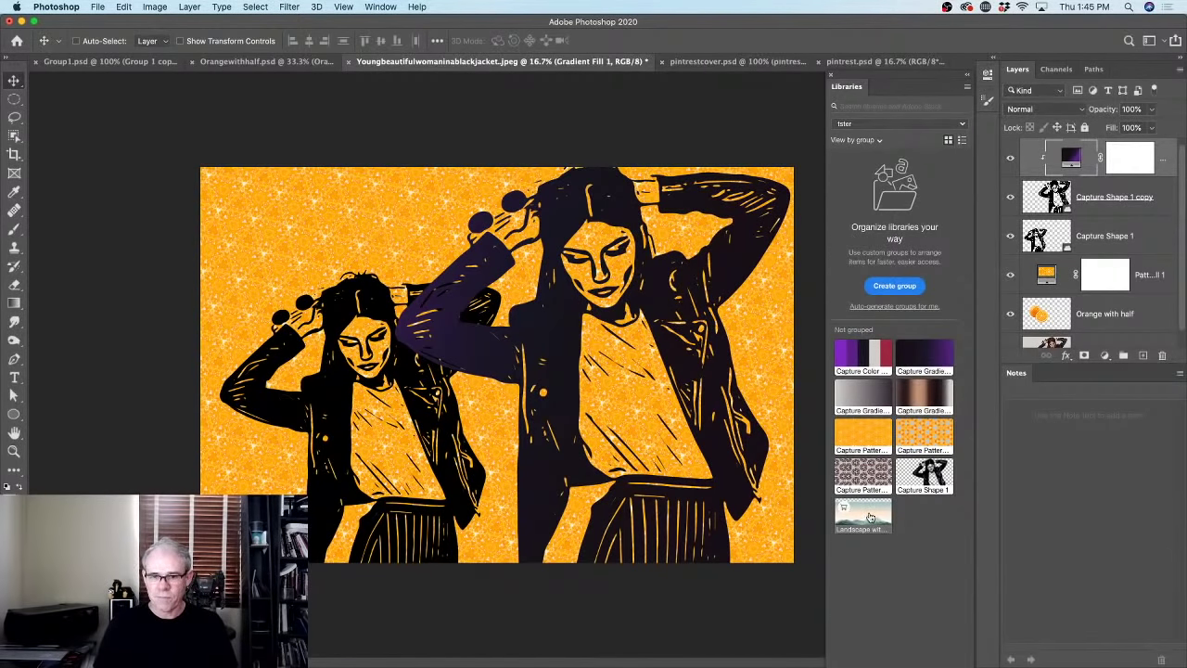
Place the saved mountain landscape preview from the library on the canvas and shift it slightly down against the lower edge.
drag(870, 518, 450, 419)
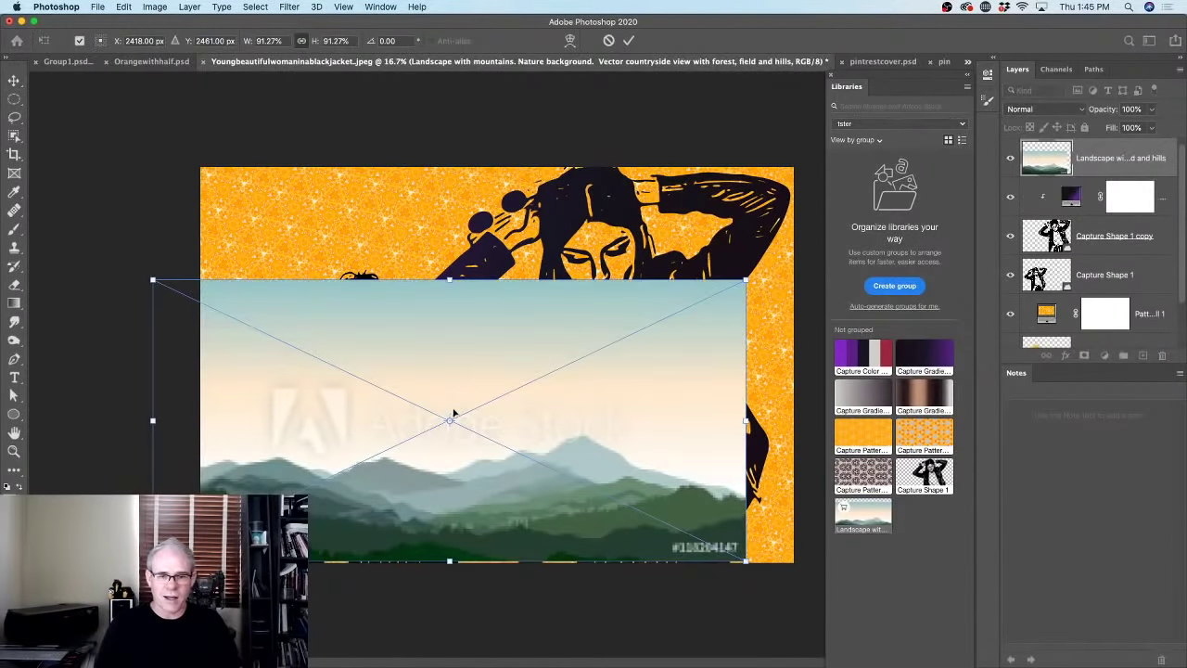
key(Return)
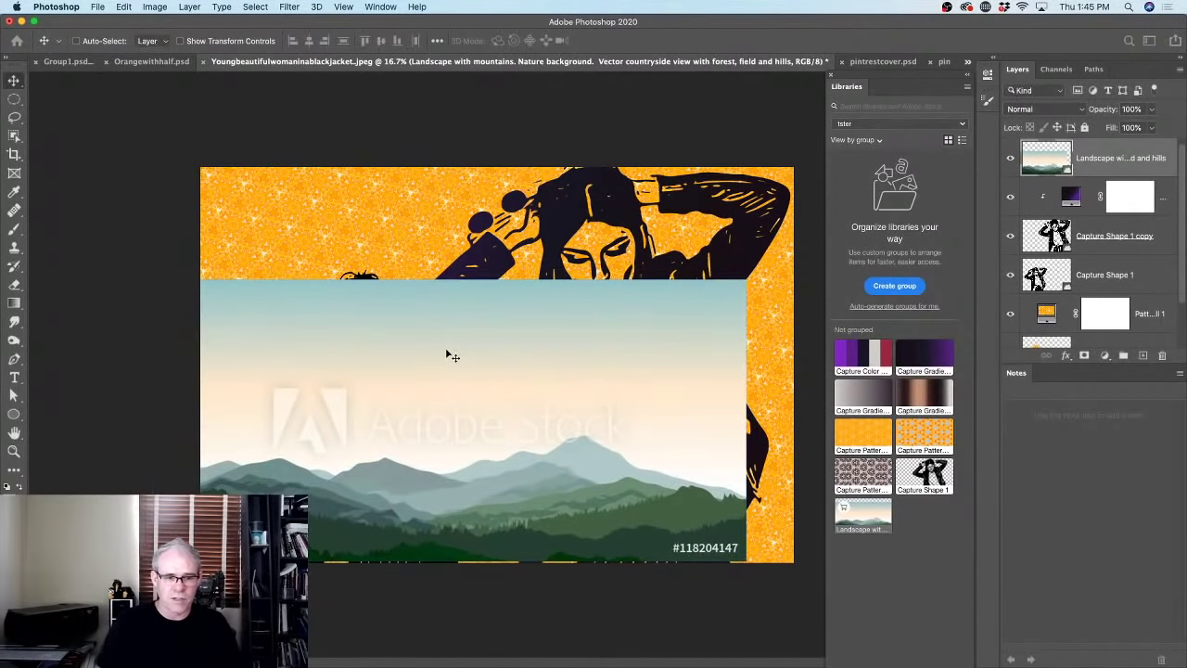
drag(454, 355, 464, 387)
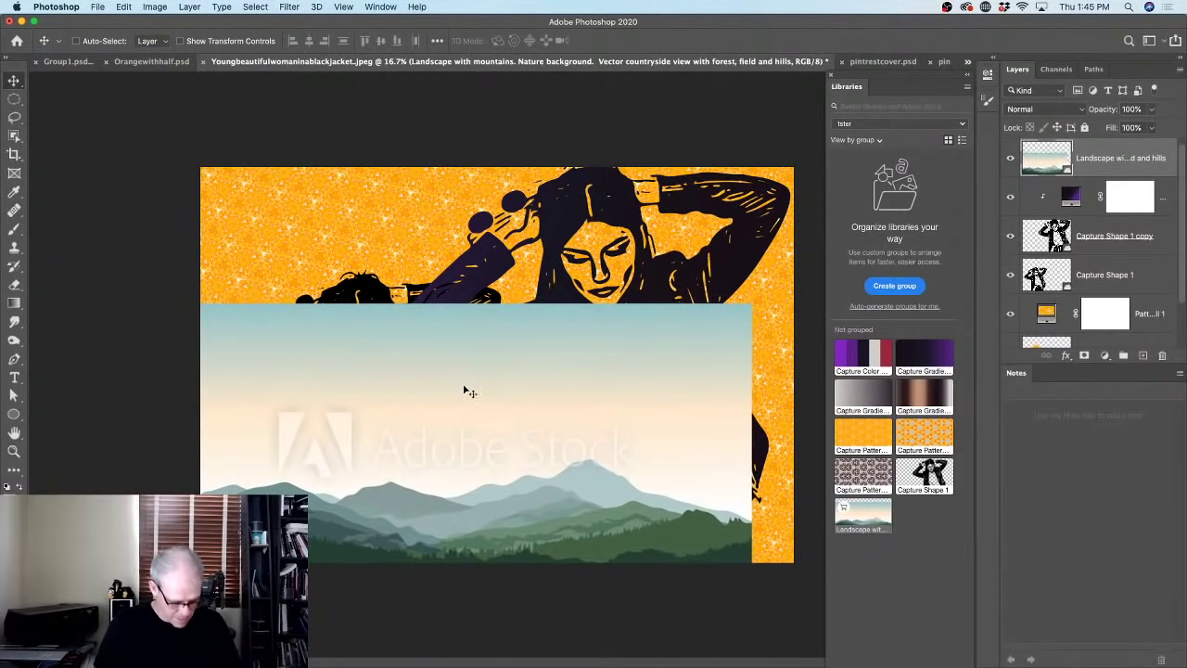
Scale the landscape layer up proportionally to about 98.64% so it spans the full canvas width.
key(super+t)
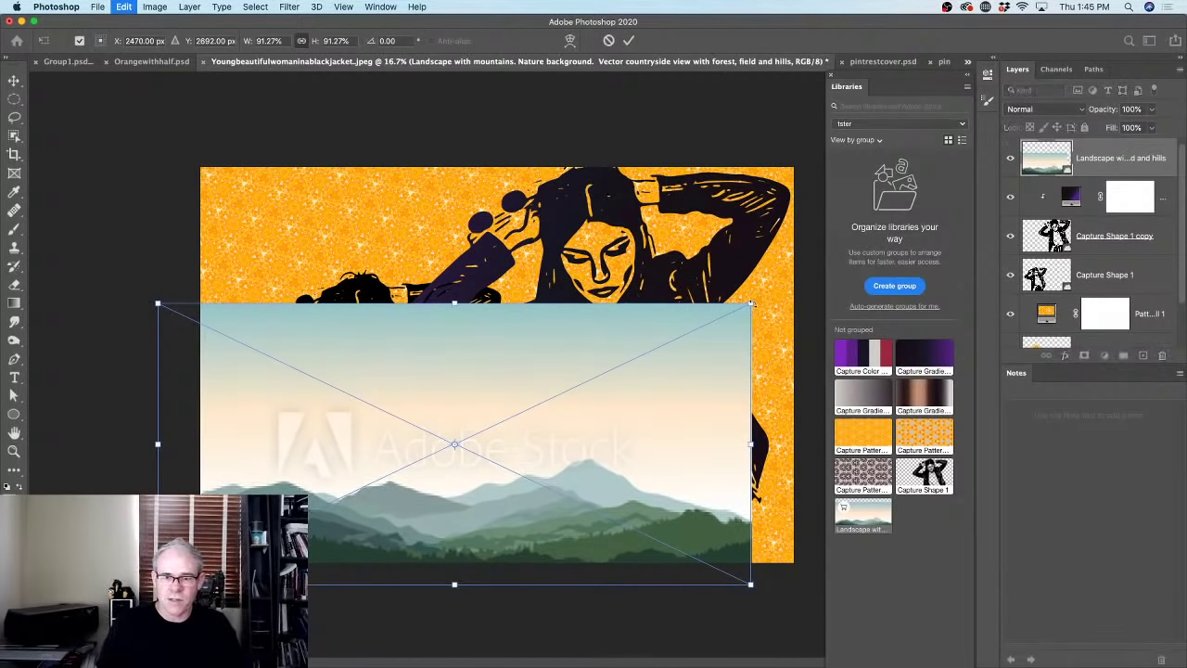
drag(749, 302, 798, 279)
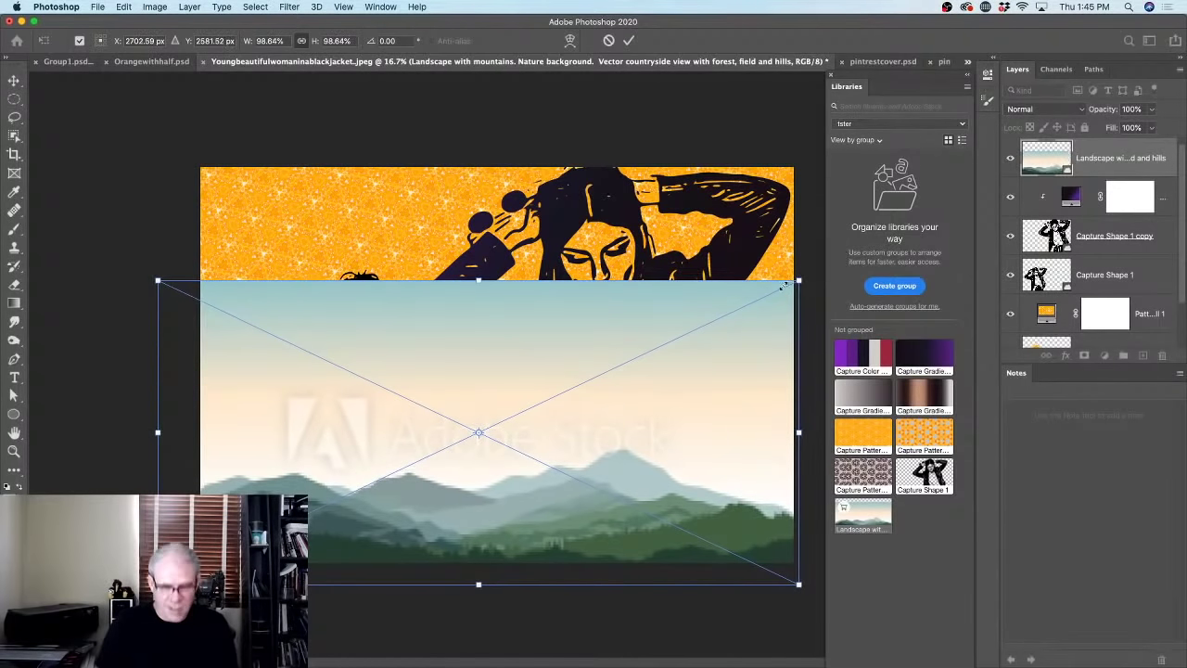
key(Return)
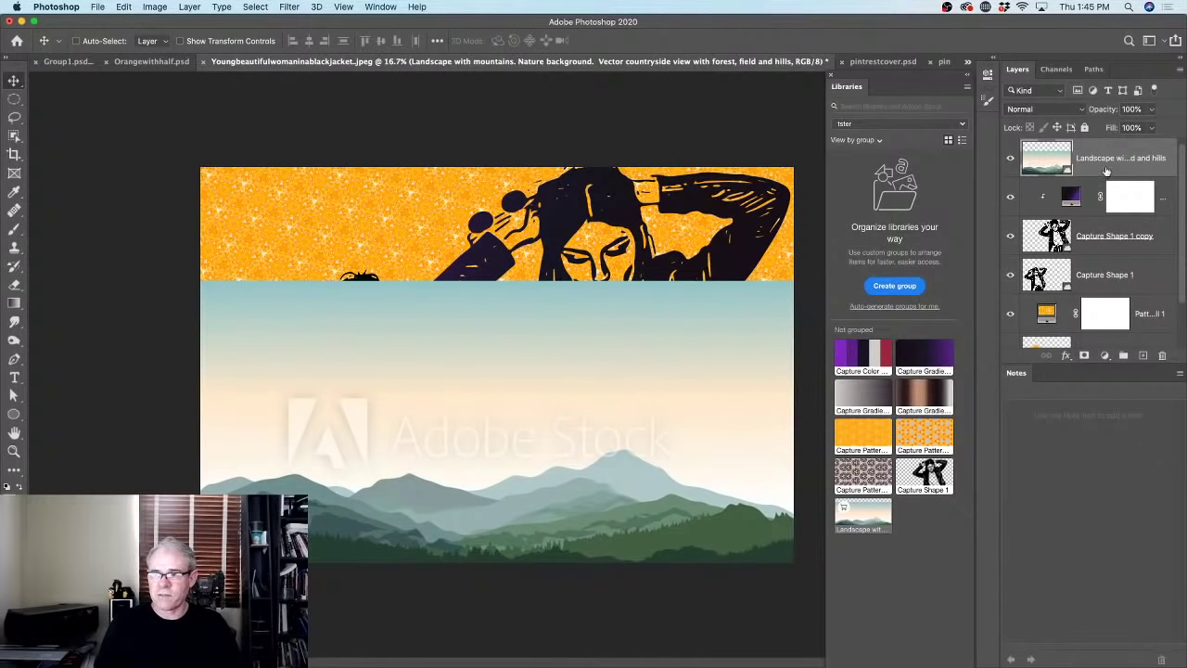
Move the landscape layer beneath the Capture Shape 1 layer and set its blend mode to Luminosity.
drag(1106, 167, 1092, 289)
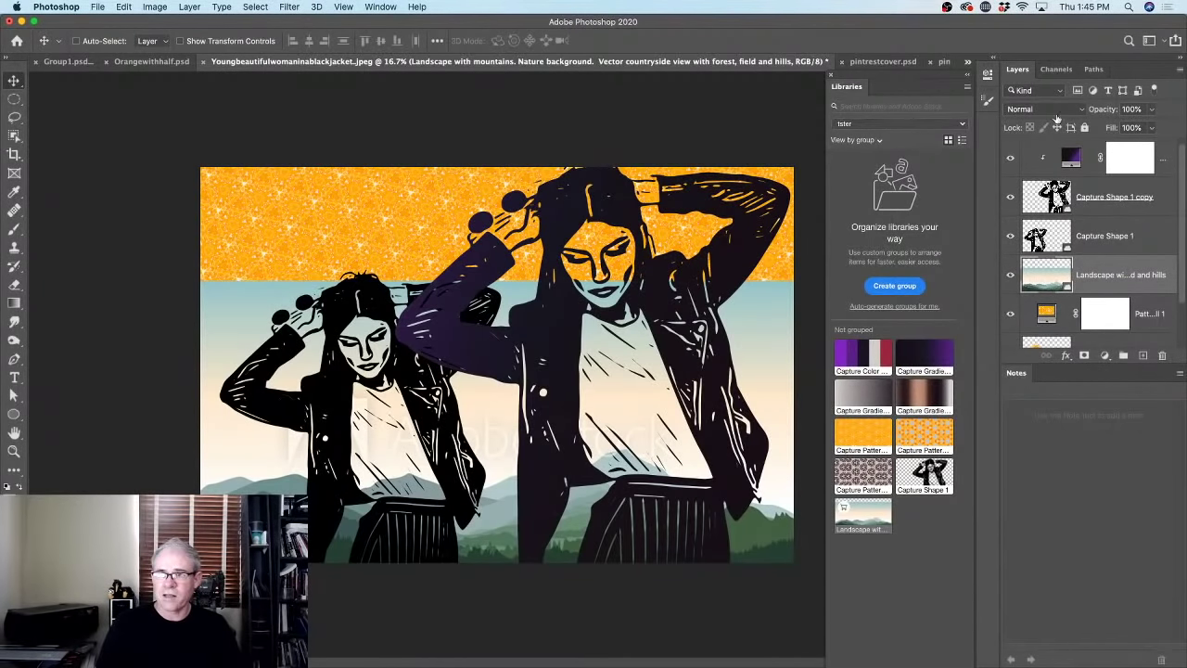
click(1055, 111)
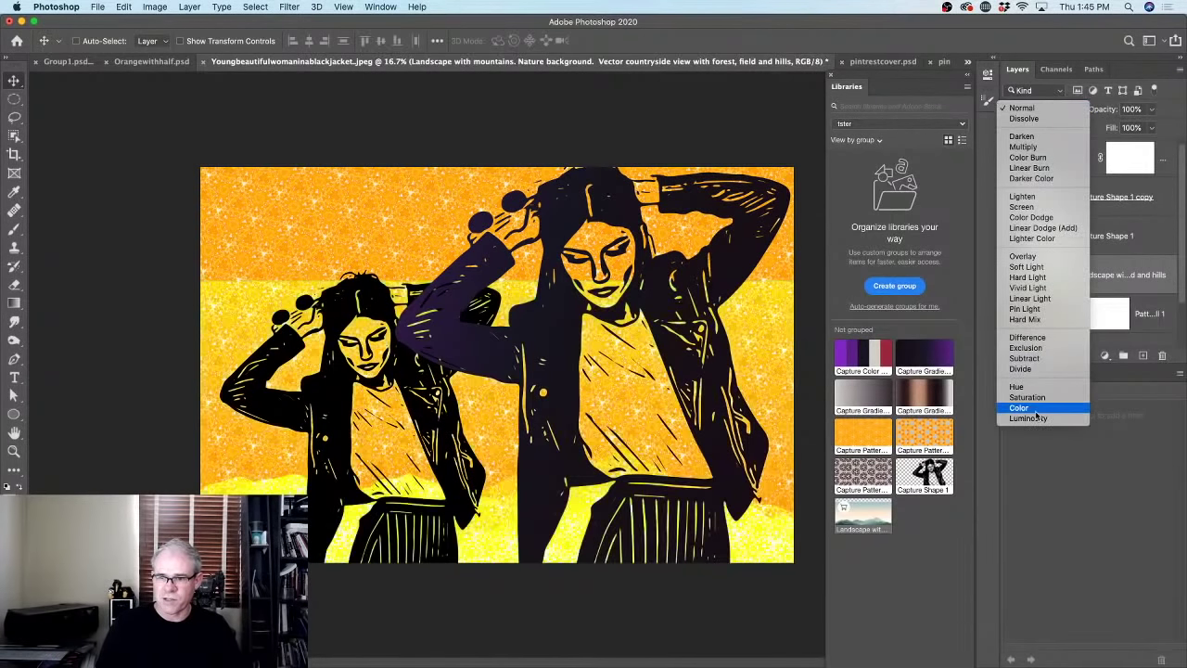
click(1028, 418)
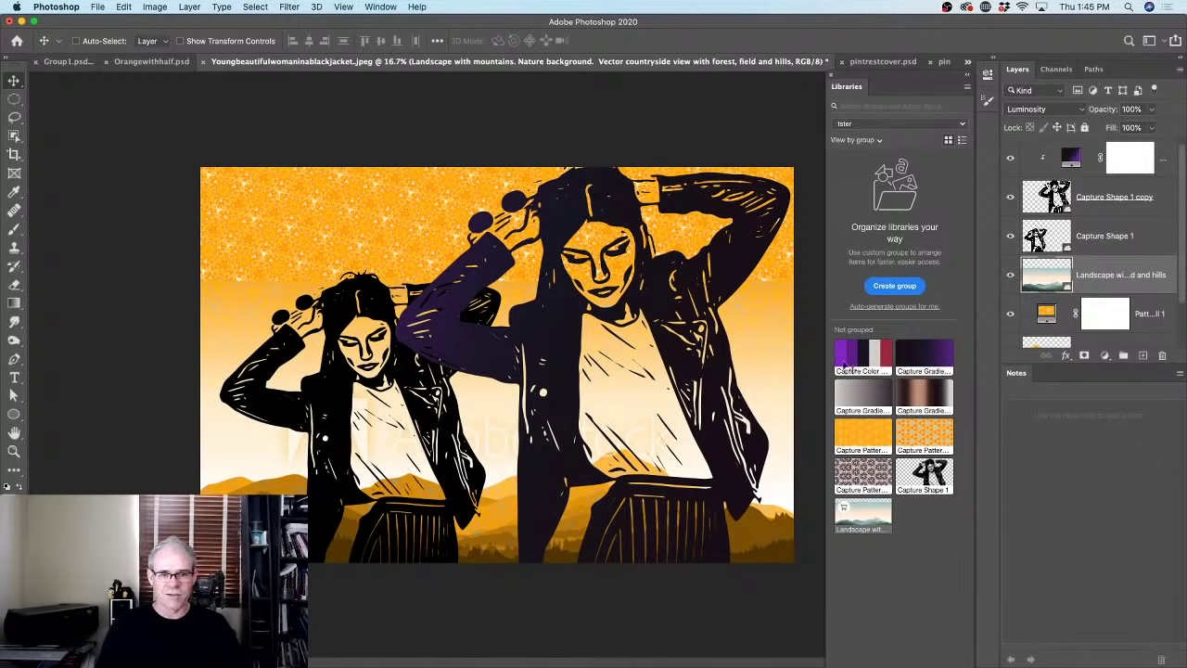
Add a layer mask to the landscape and fade its upper part into the orange pattern with a vertical black-to-white gradient.
click(1084, 357)
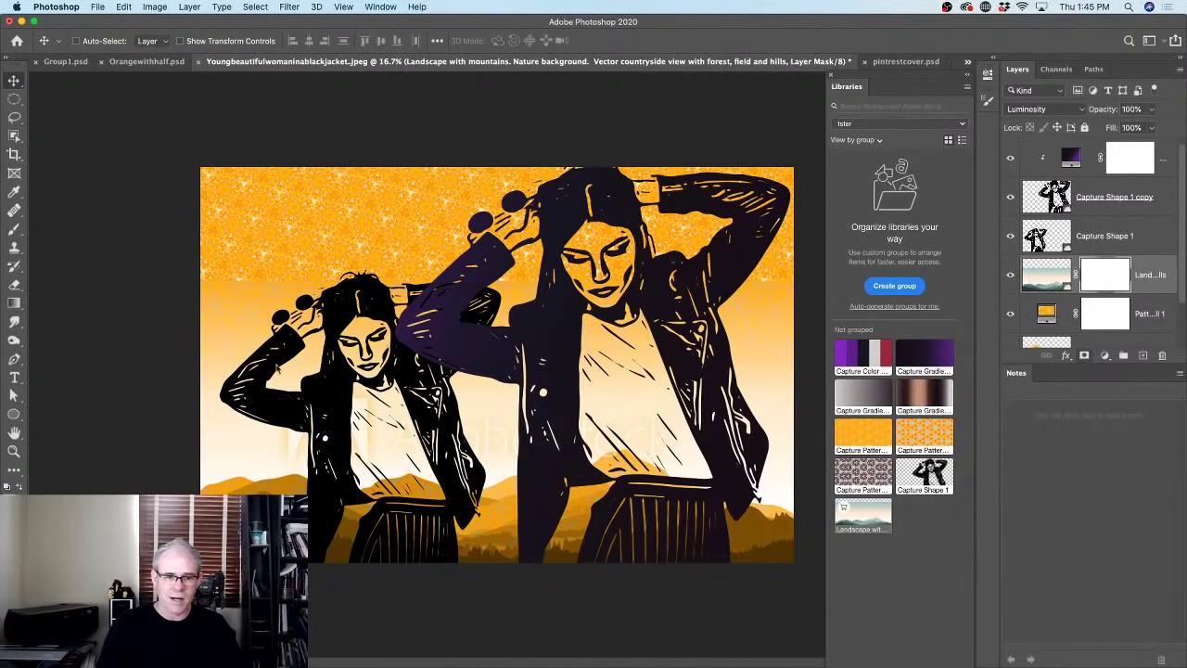
key(g)
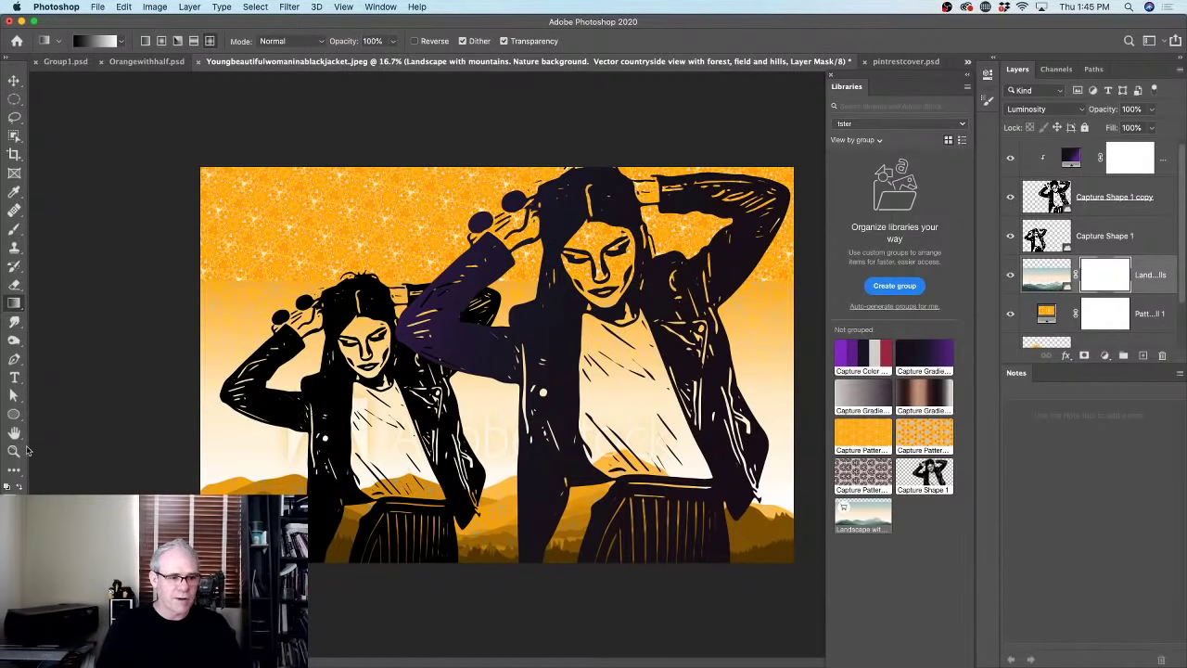
key(x)
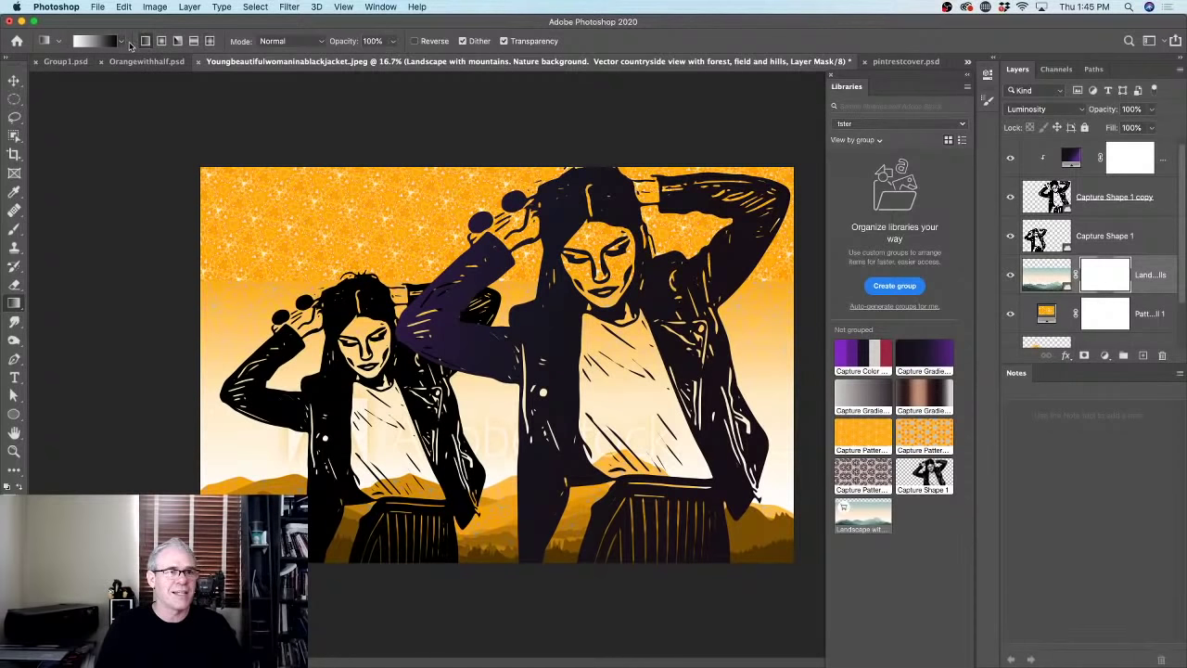
drag(293, 329, 293, 415)
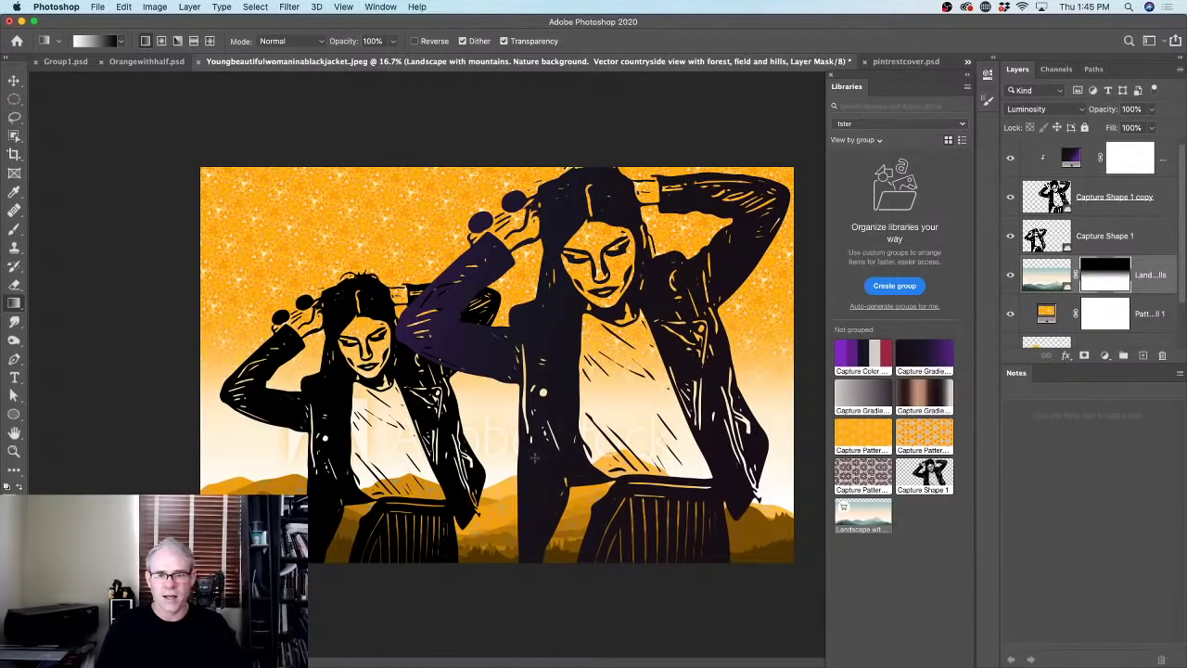
drag(495, 510, 498, 403)
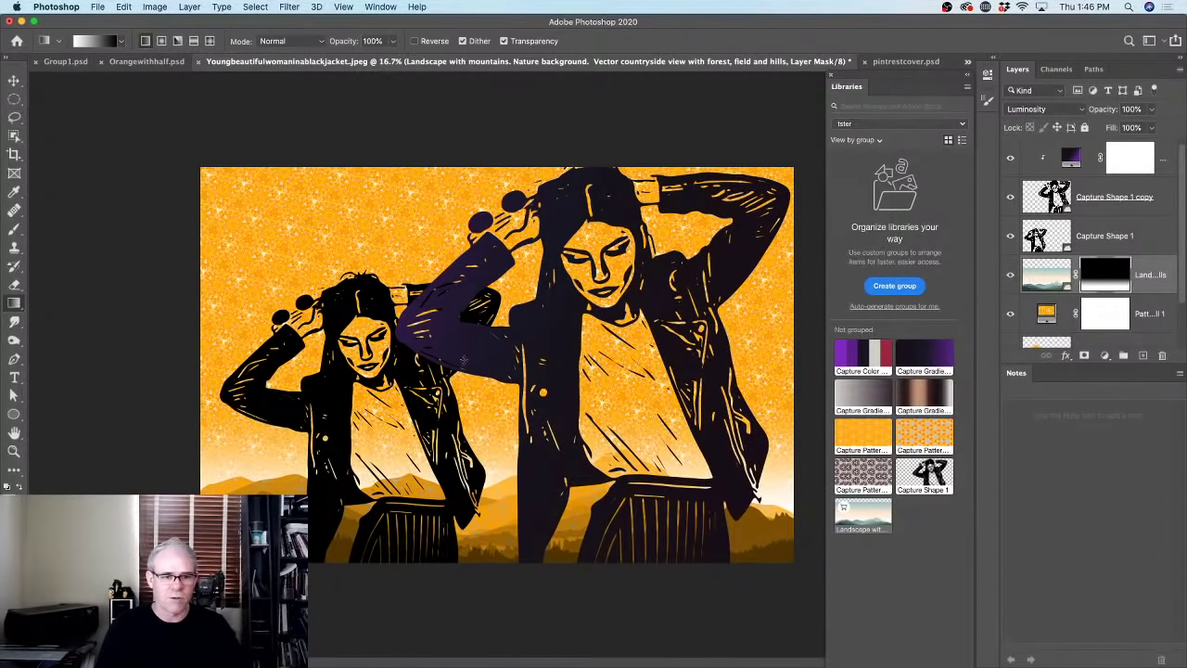
Bring up the Adobe Stock licensing confirmation for the landscape preview in the library and cancel it.
click(1038, 274)
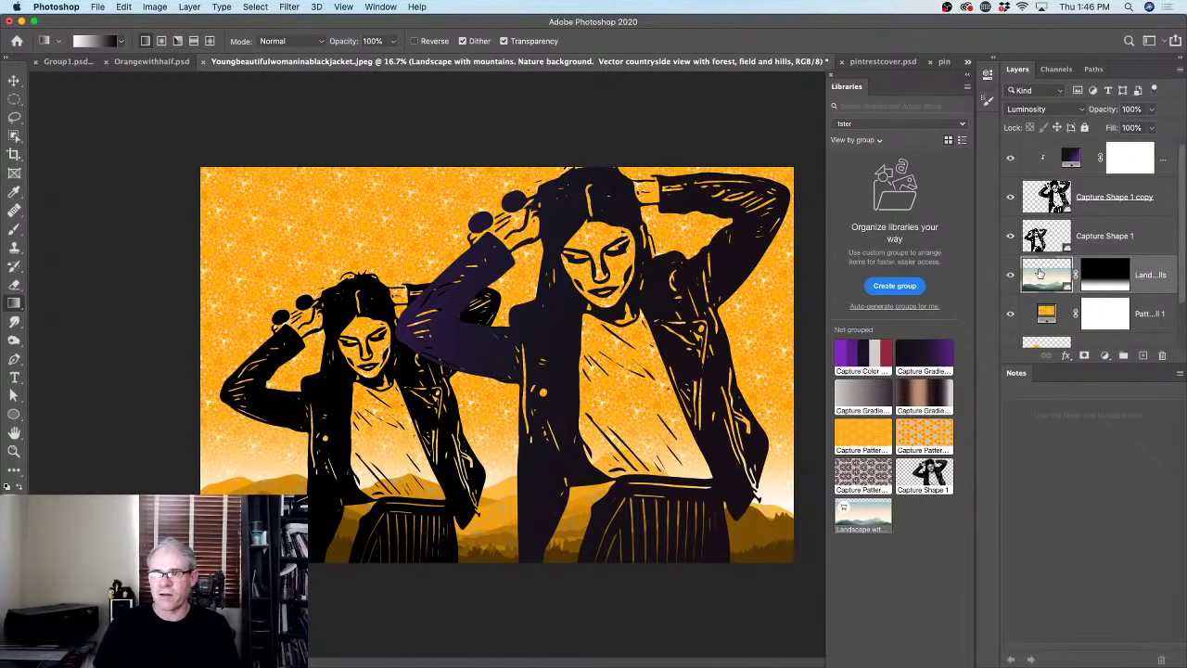
double_click(853, 514)
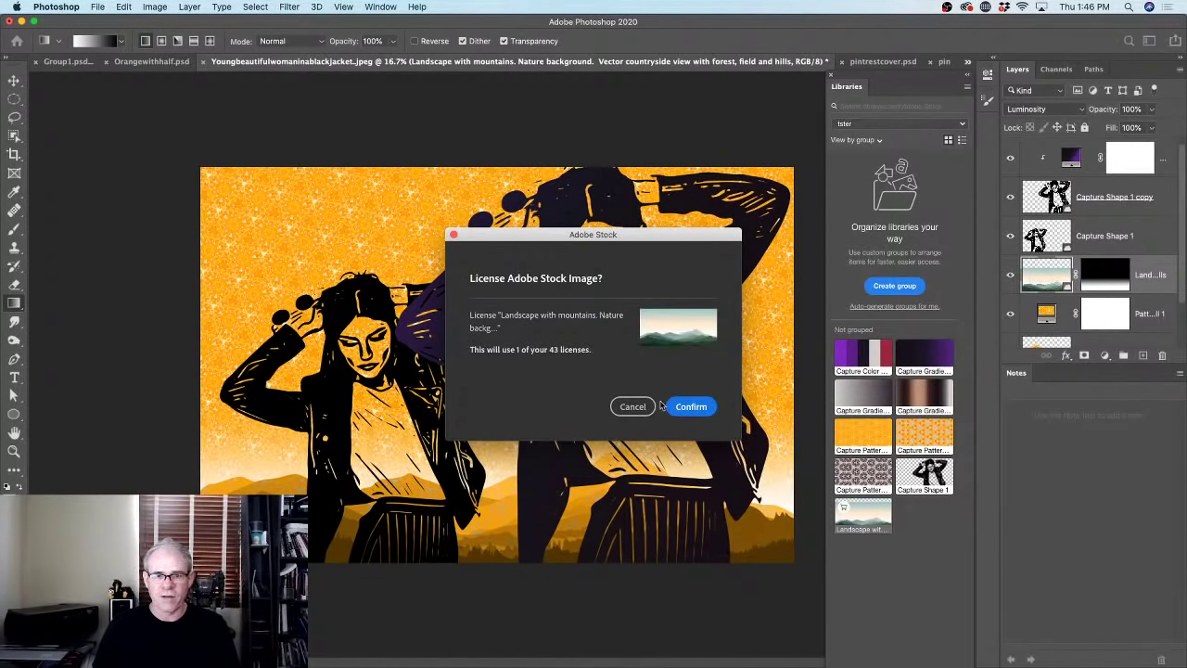
click(634, 407)
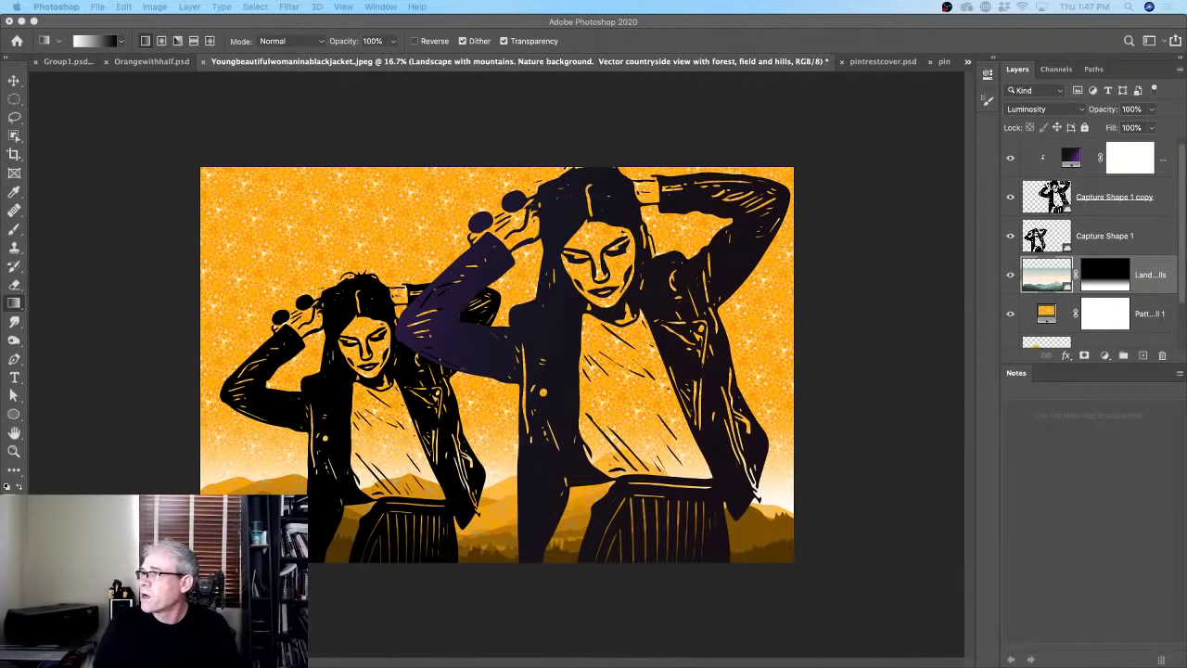
Switch to Safari, review the Adobe Stock pricing and membership plan page from the search results, and return to Photoshop.
key(super+Tab)
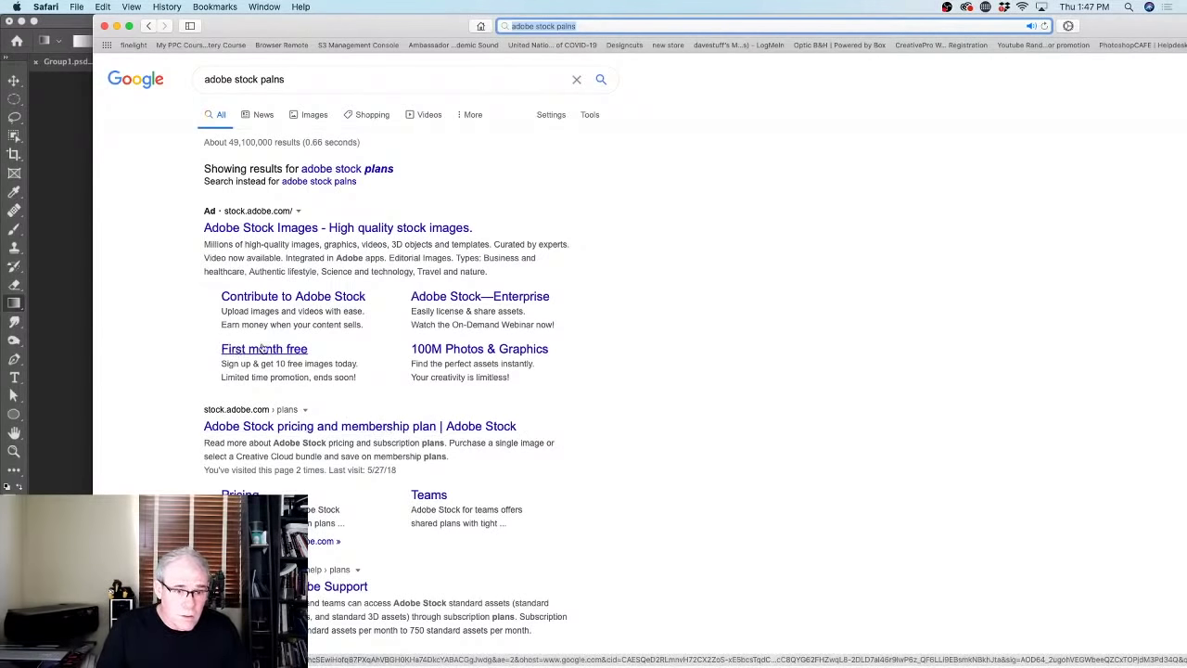
click(401, 426)
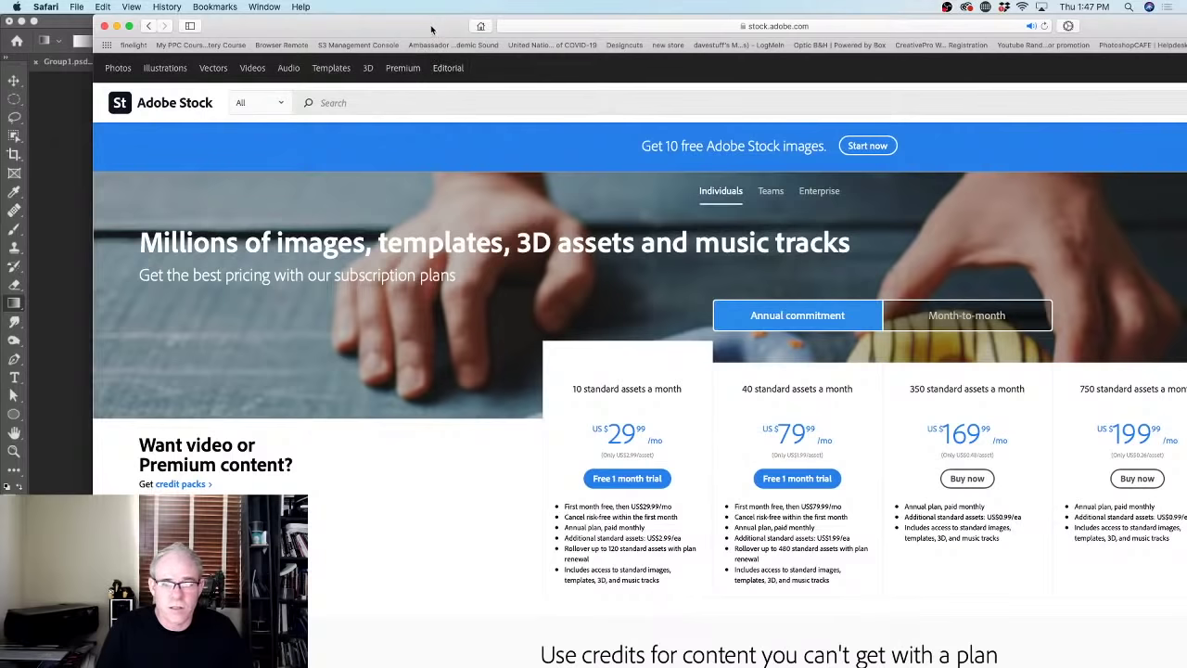
drag(434, 28, 382, 28)
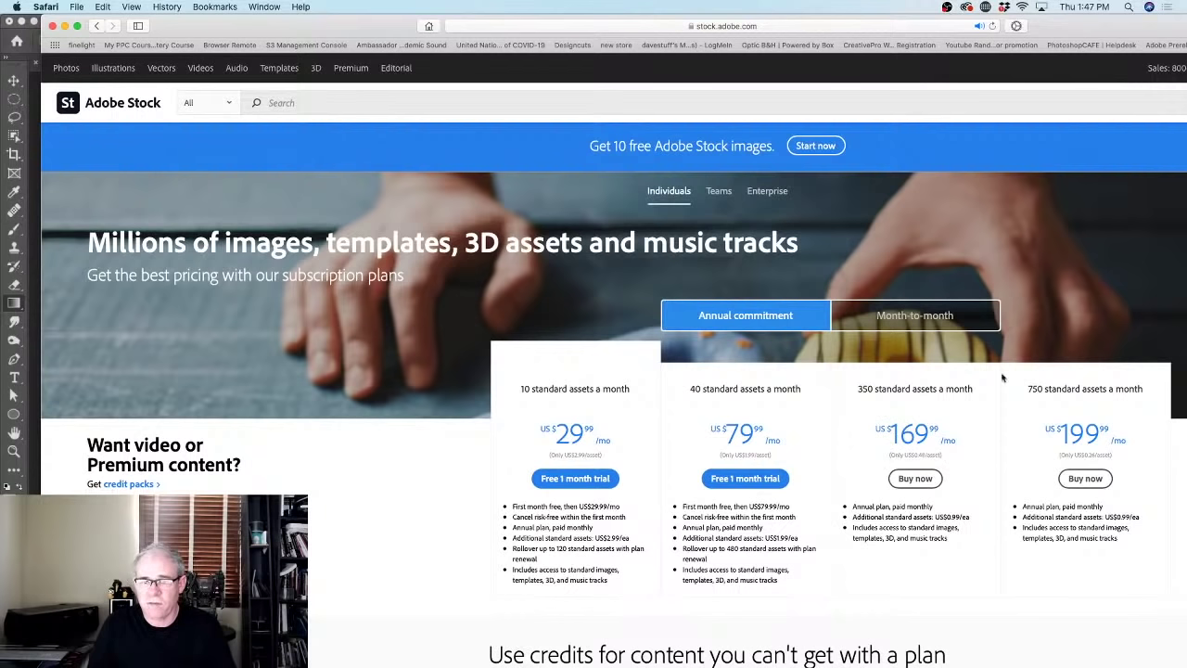
click(52, 27)
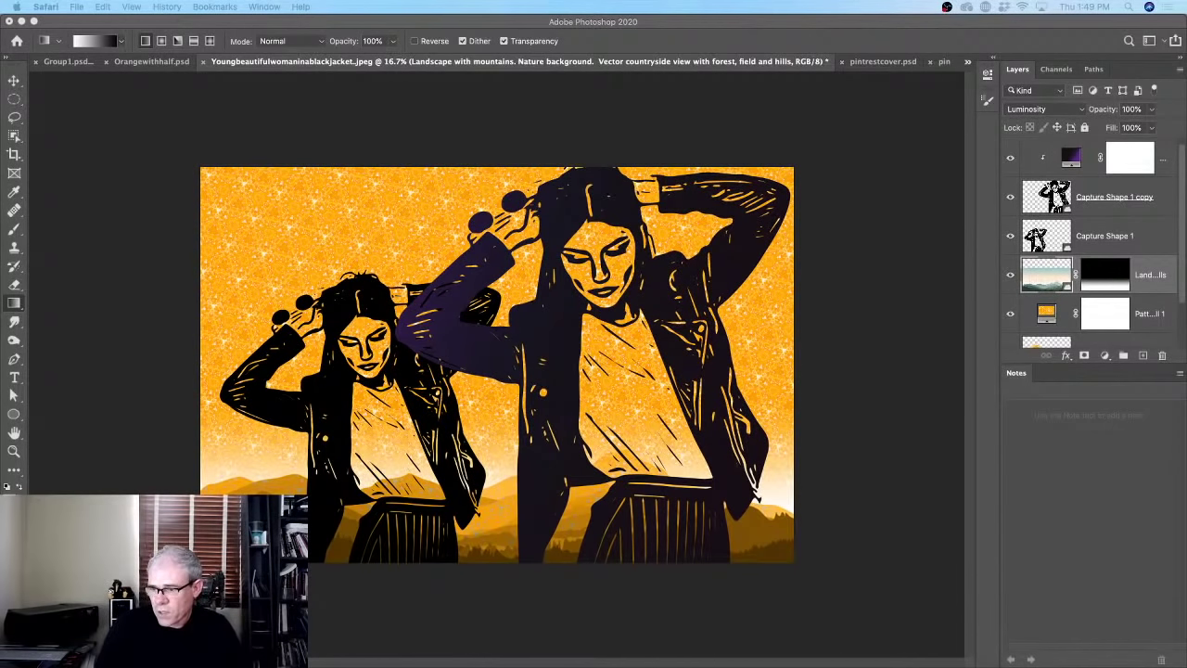
click(15, 81)
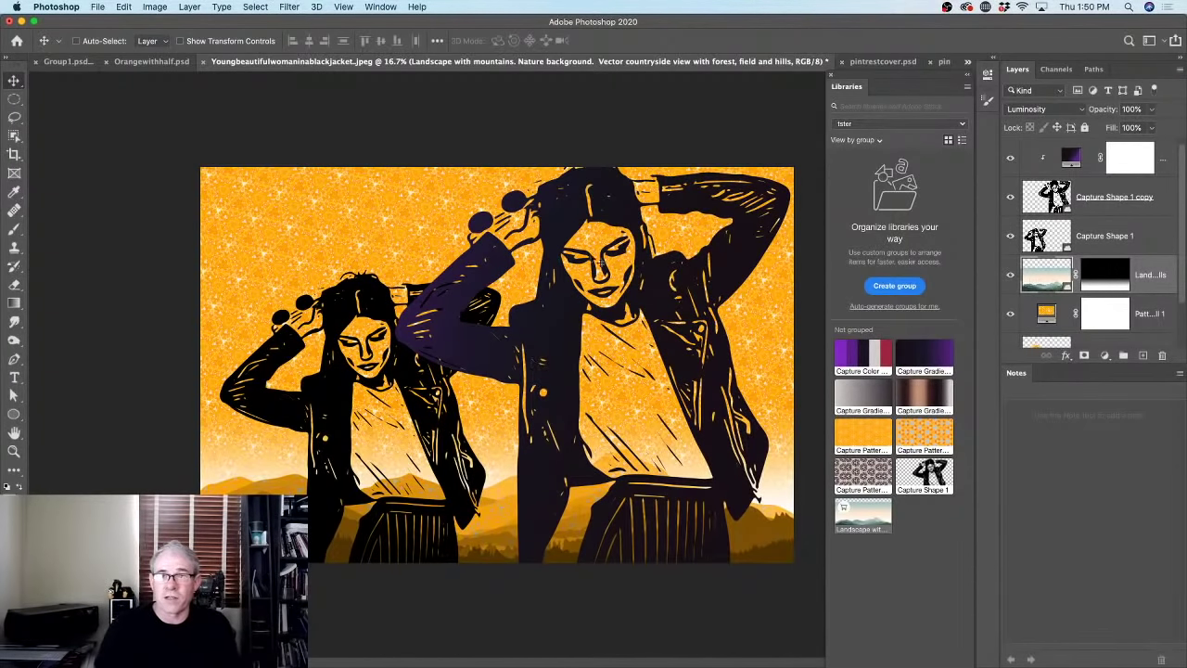
Start exporting the "tster" library as a .cclibs file, look at the save location choice, and cancel the export.
drag(911, 78, 895, 119)
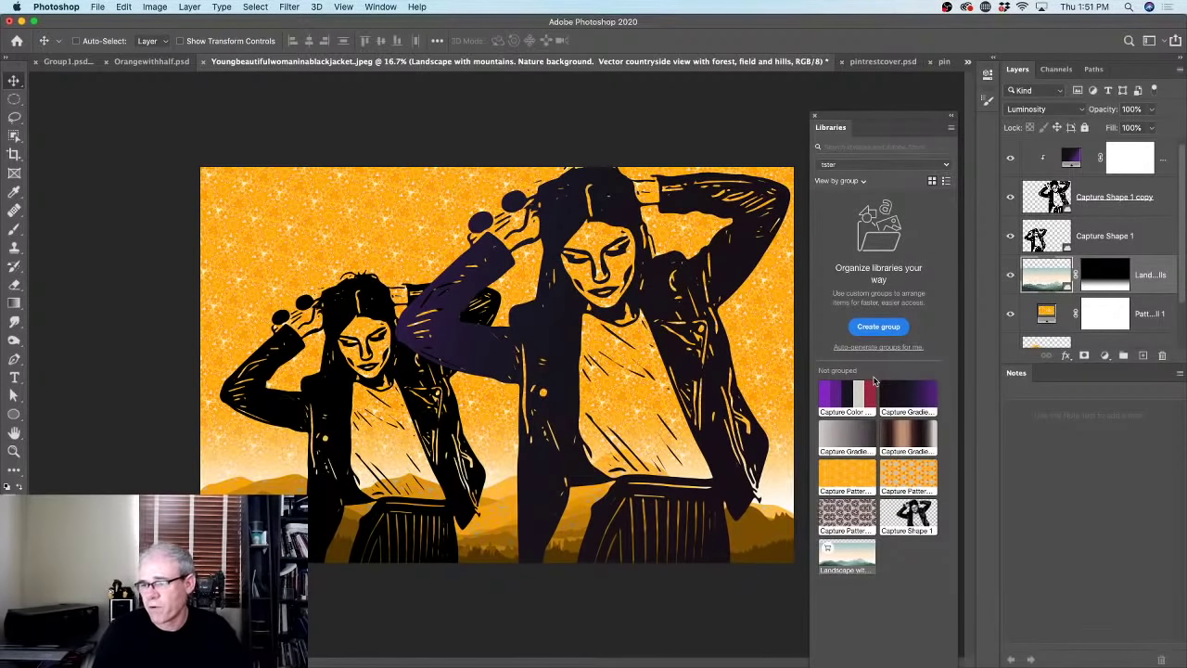
click(951, 128)
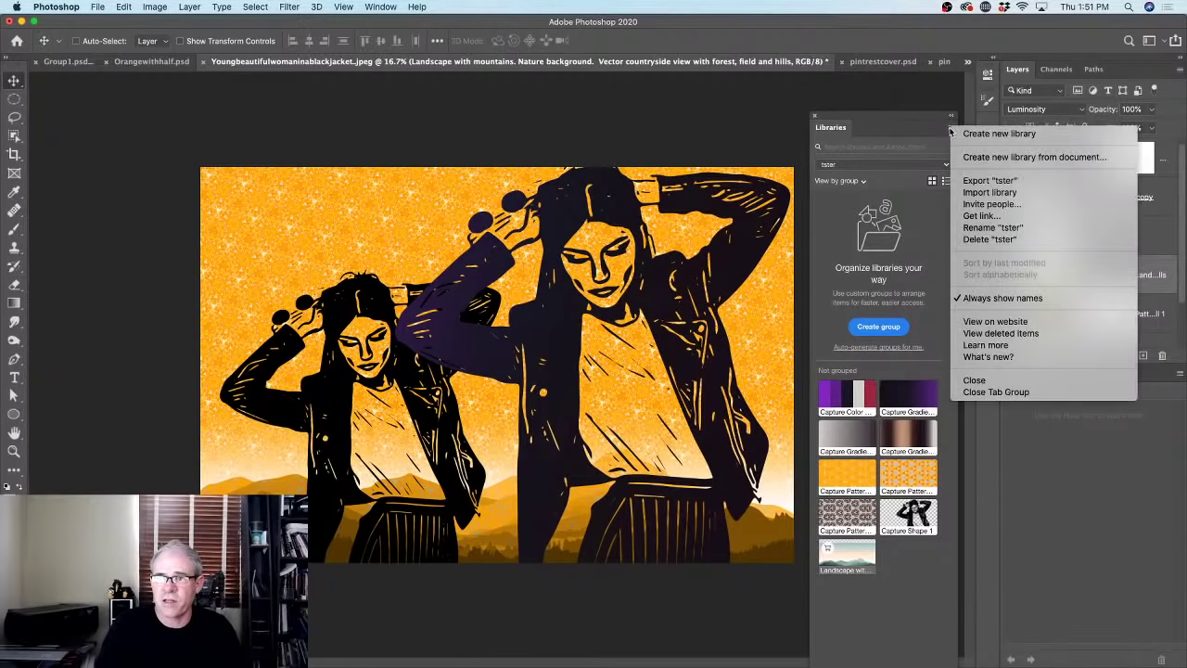
click(1018, 182)
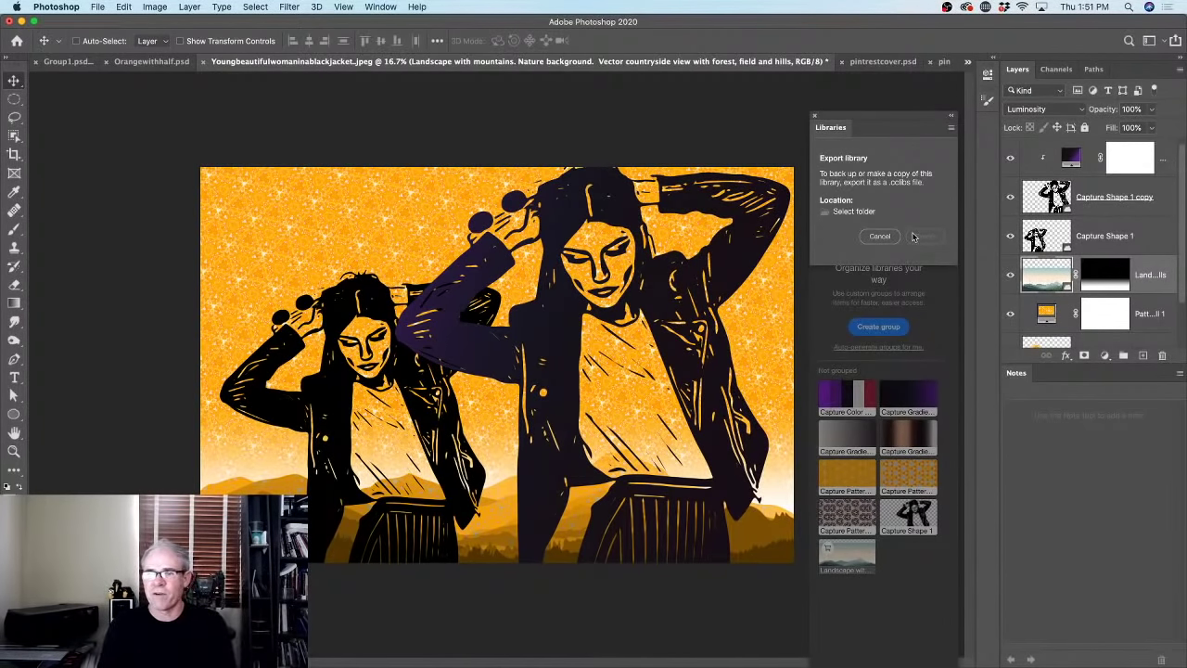
click(857, 212)
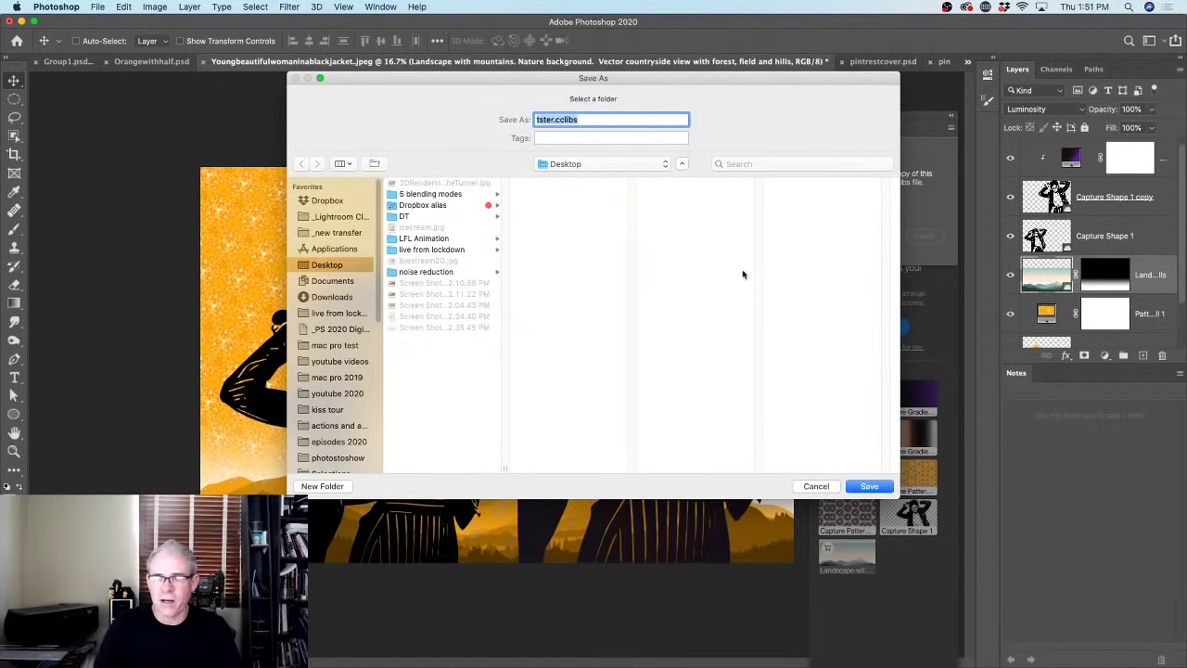
click(830, 486)
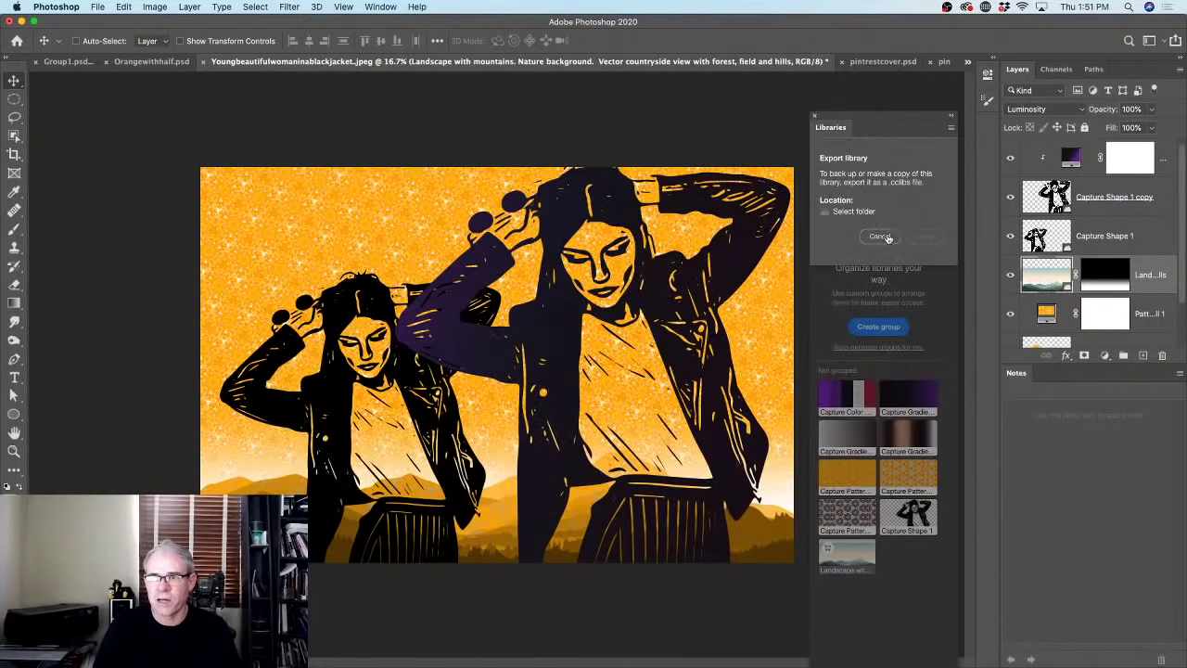
click(882, 235)
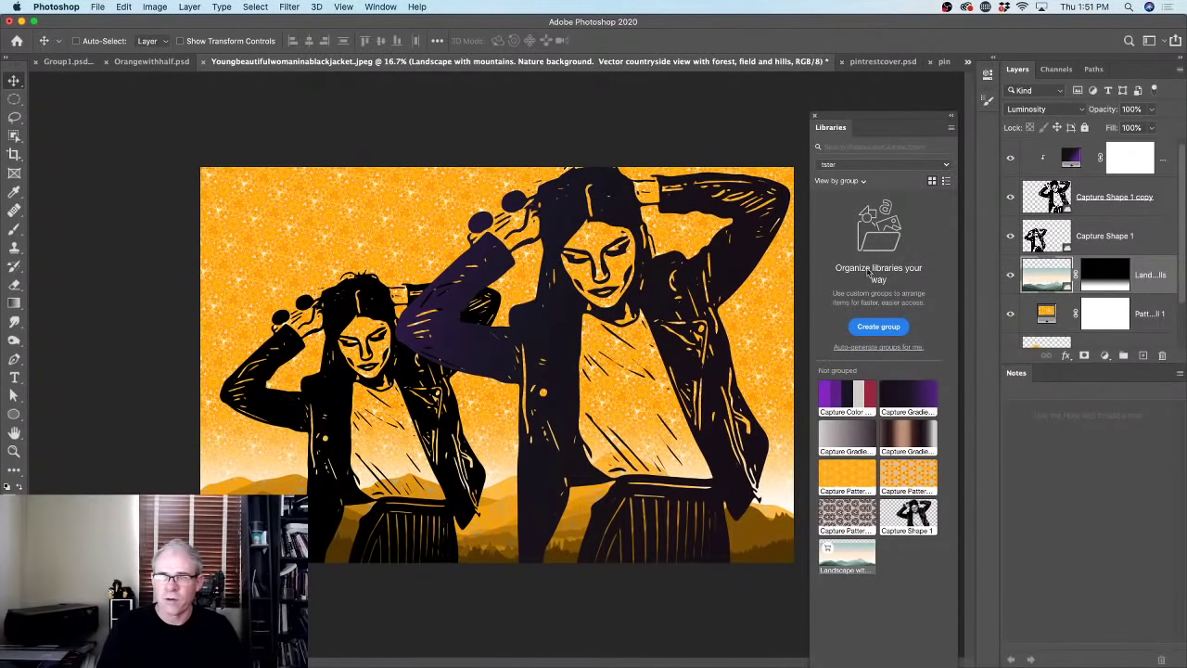
Show the library assets as a list and switch them back to thumbnails.
click(945, 181)
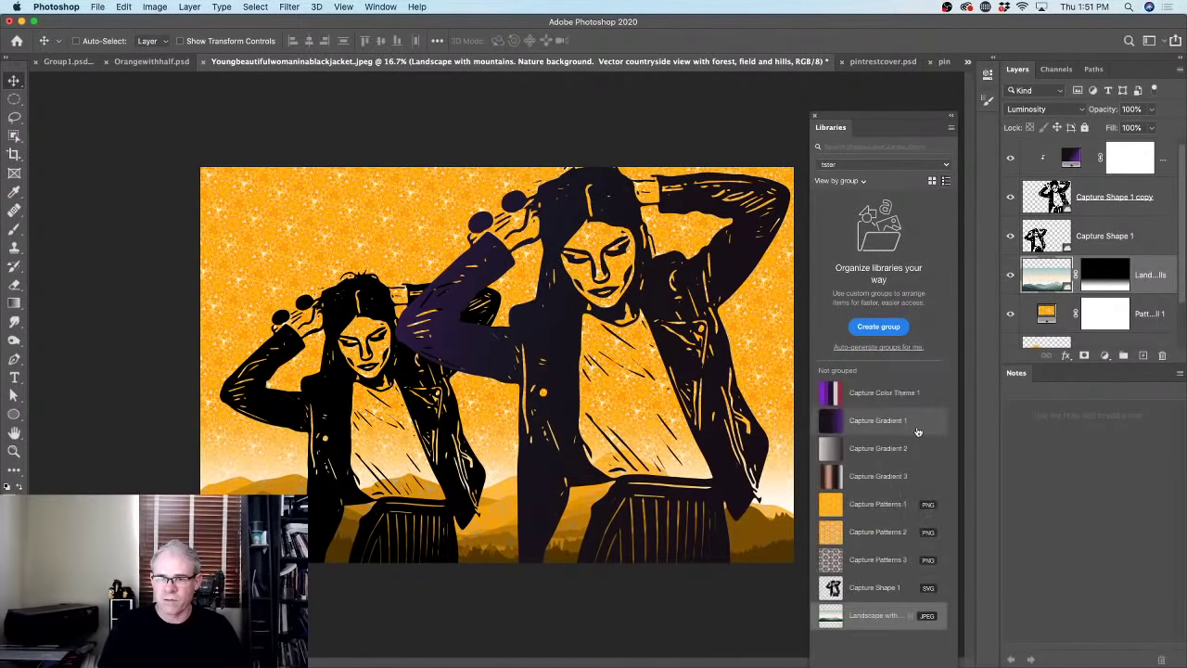
click(932, 181)
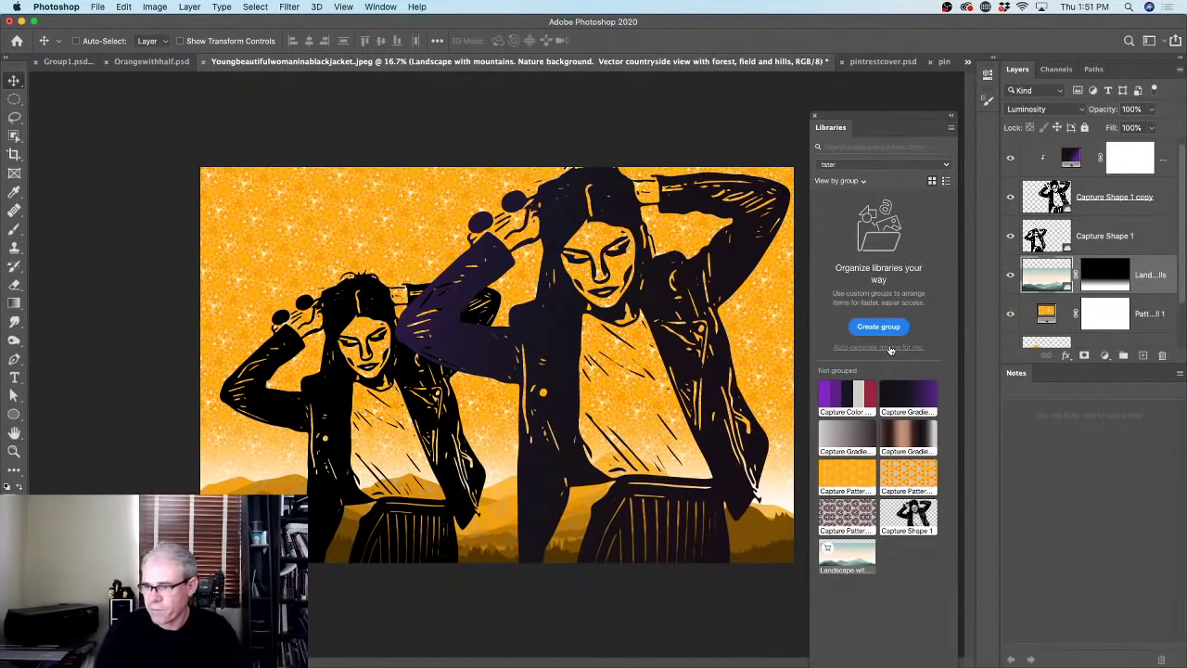
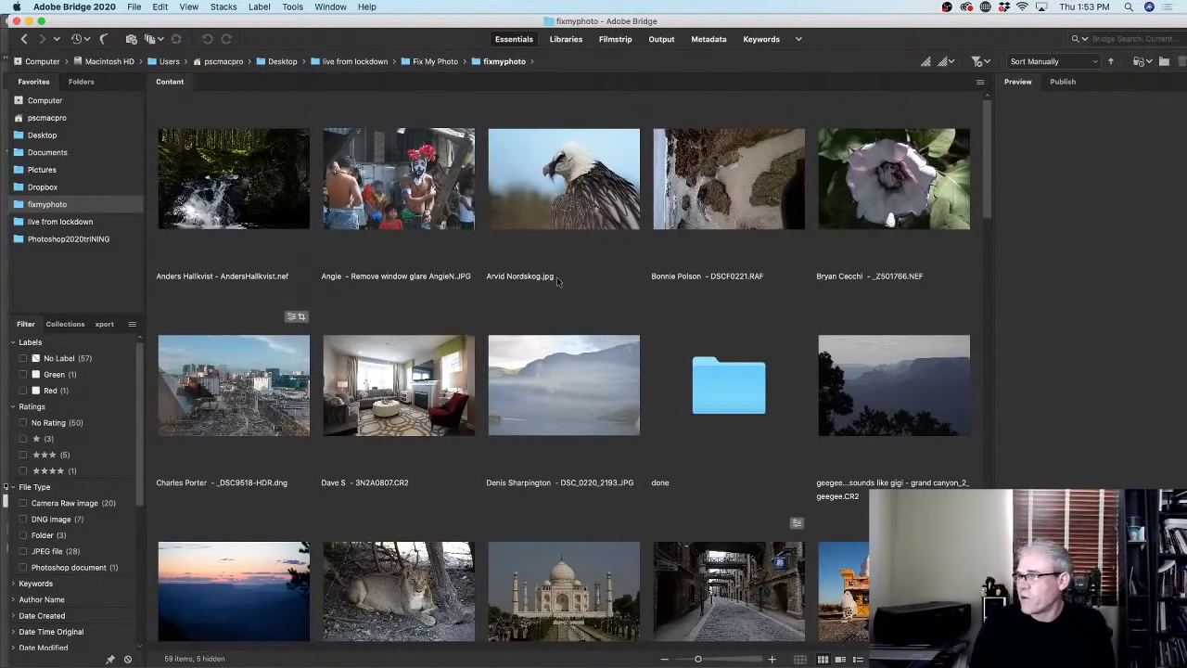
Browse the fixmyphoto folder in Adobe Bridge and open its july30 subfolder.
scroll(892, 284, down, 20)
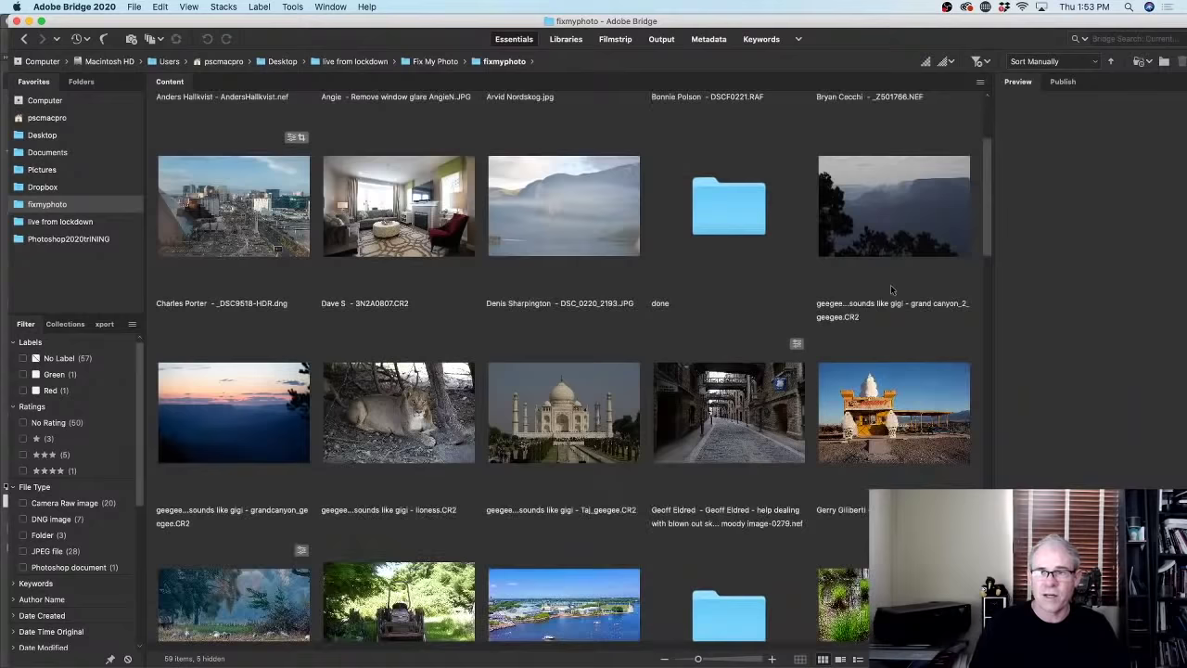
scroll(891, 289, up, 15)
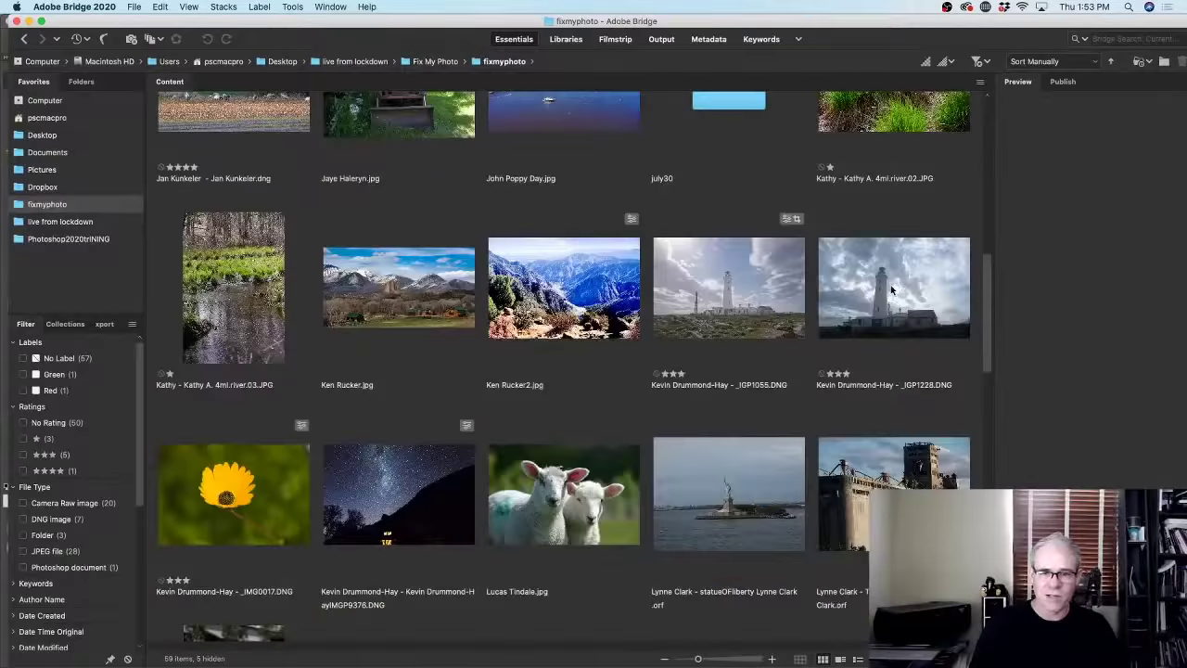
scroll(889, 284, down, 3)
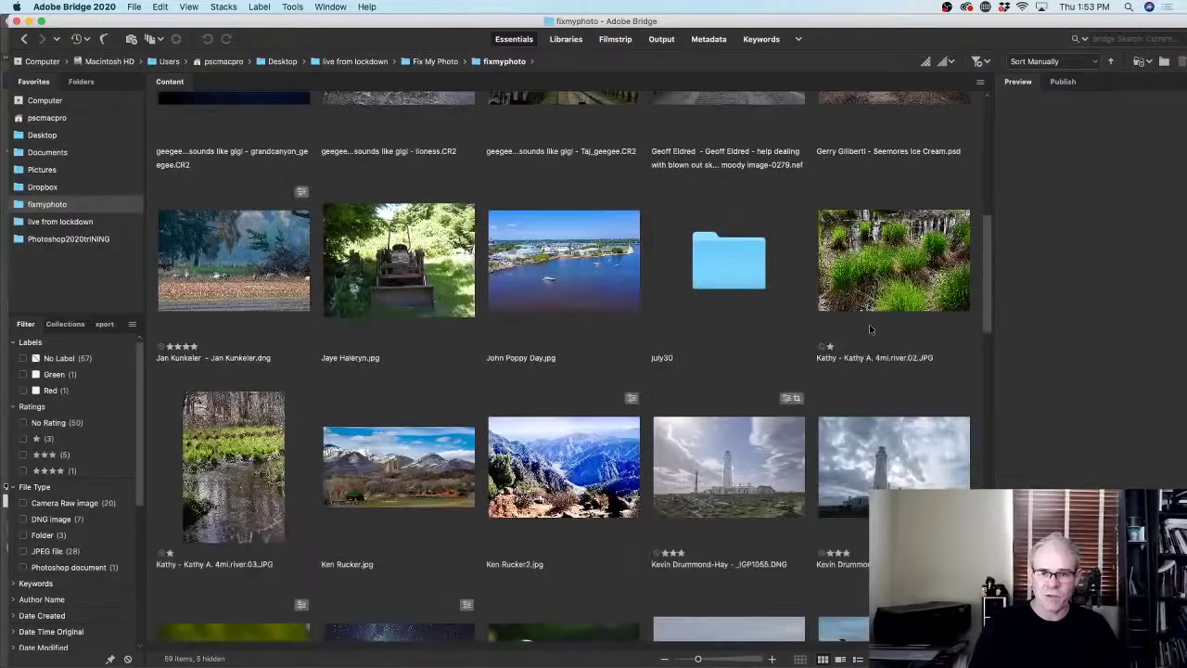
double_click(726, 269)
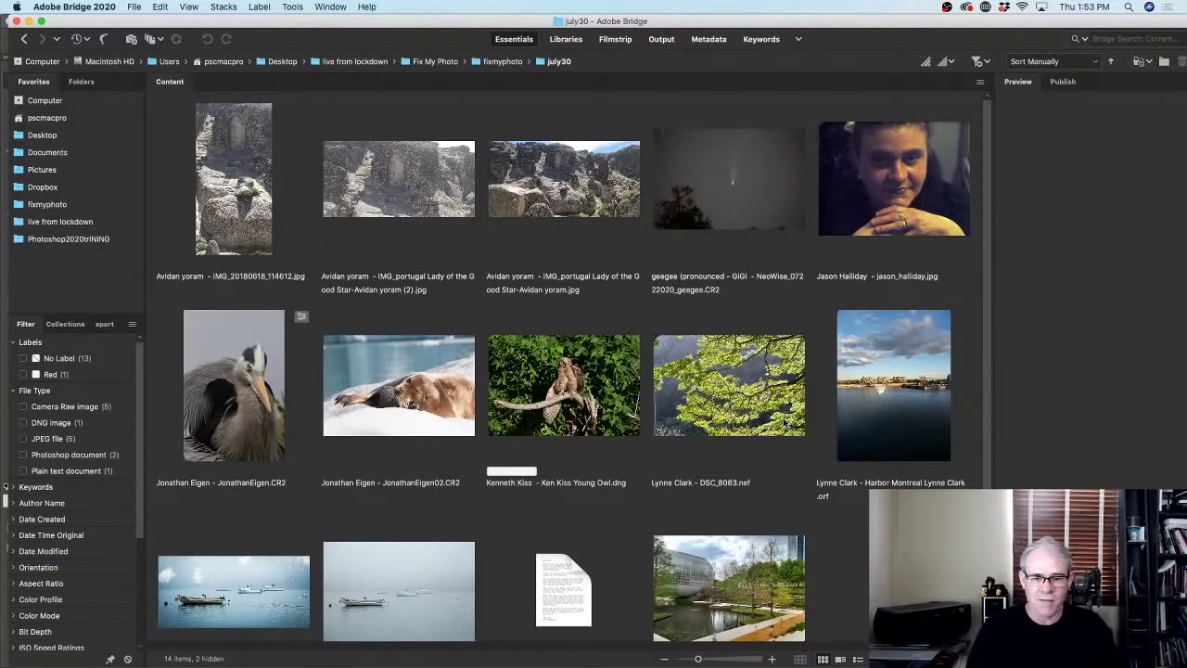
Select the myriad botanical gardens photo in the july30 folder, examine it in full-screen preview, and close the preview.
scroll(630, 428, down, 2)
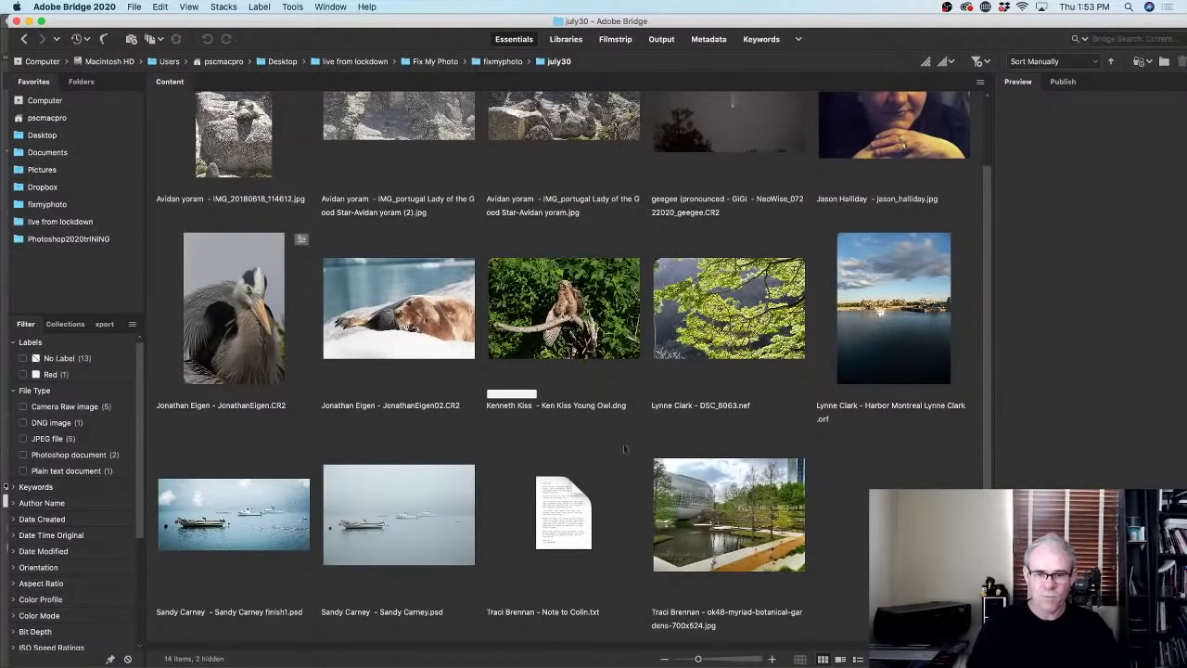
click(722, 501)
key(space)
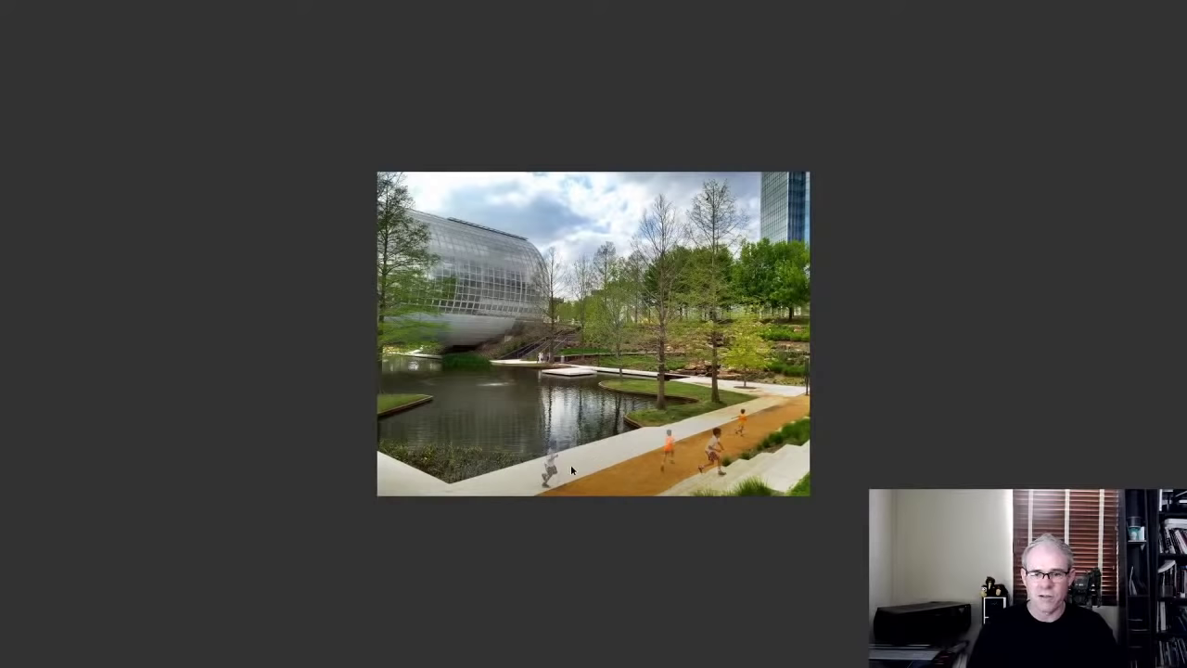
key(space)
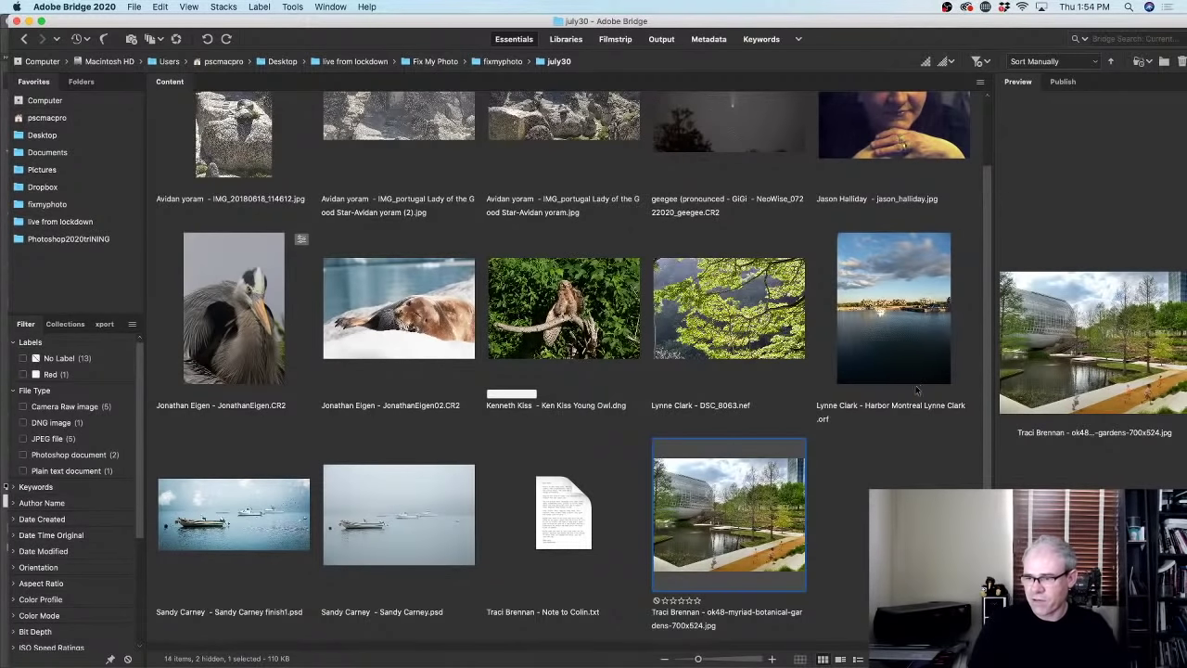
Open the dark portrait with clasped hands from the july30 folder in Photoshop and move the floating Libraries panel off the photo.
scroll(564, 371, up, 2)
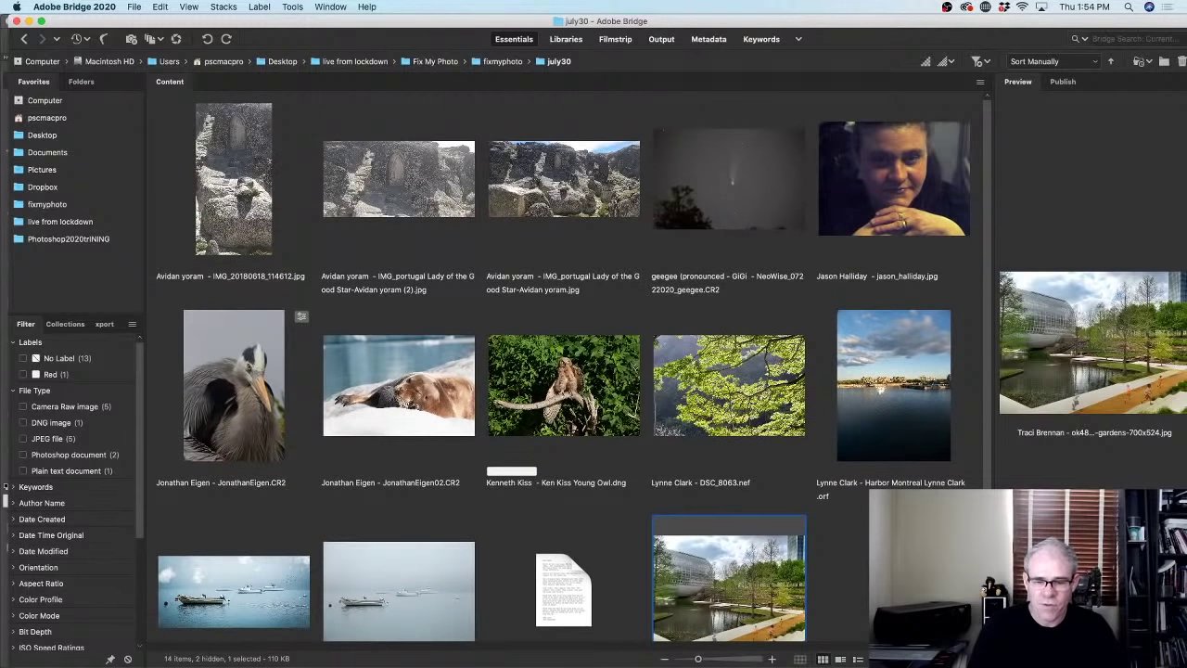
click(899, 182)
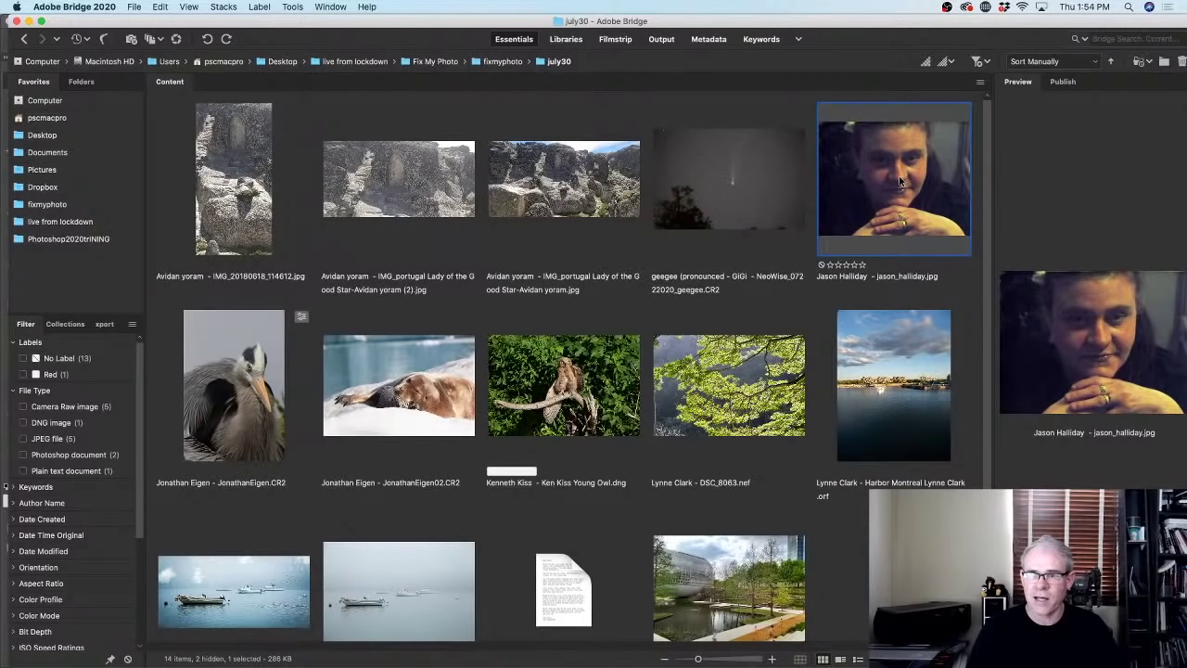
double_click(899, 181)
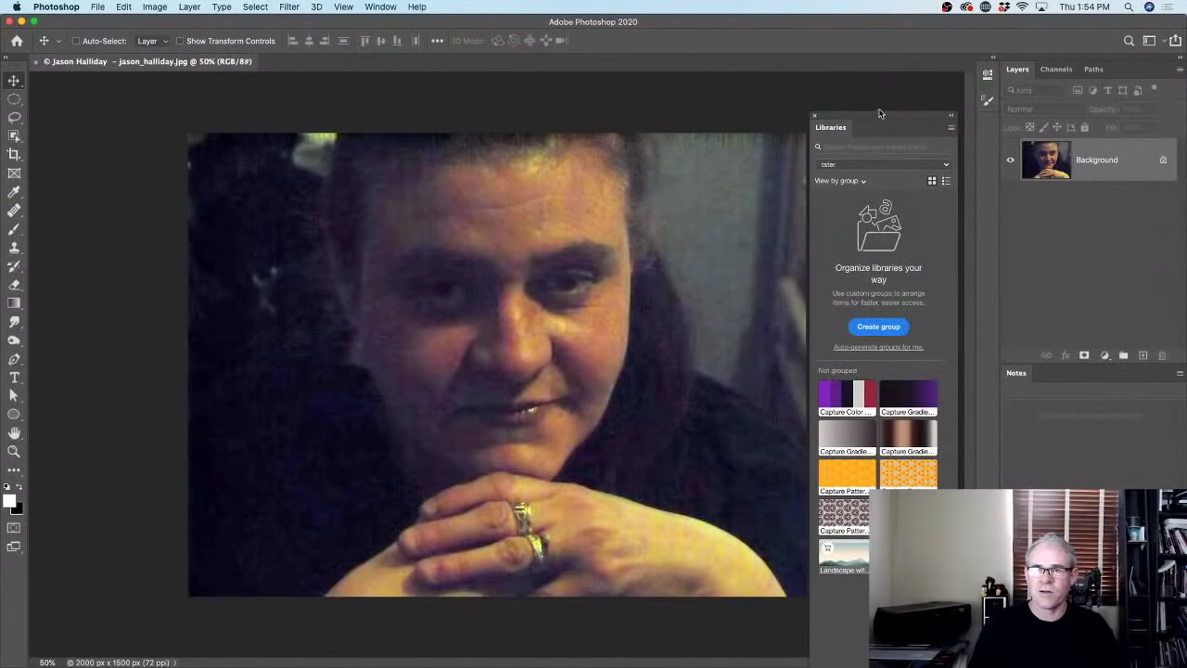
drag(878, 117, 895, 70)
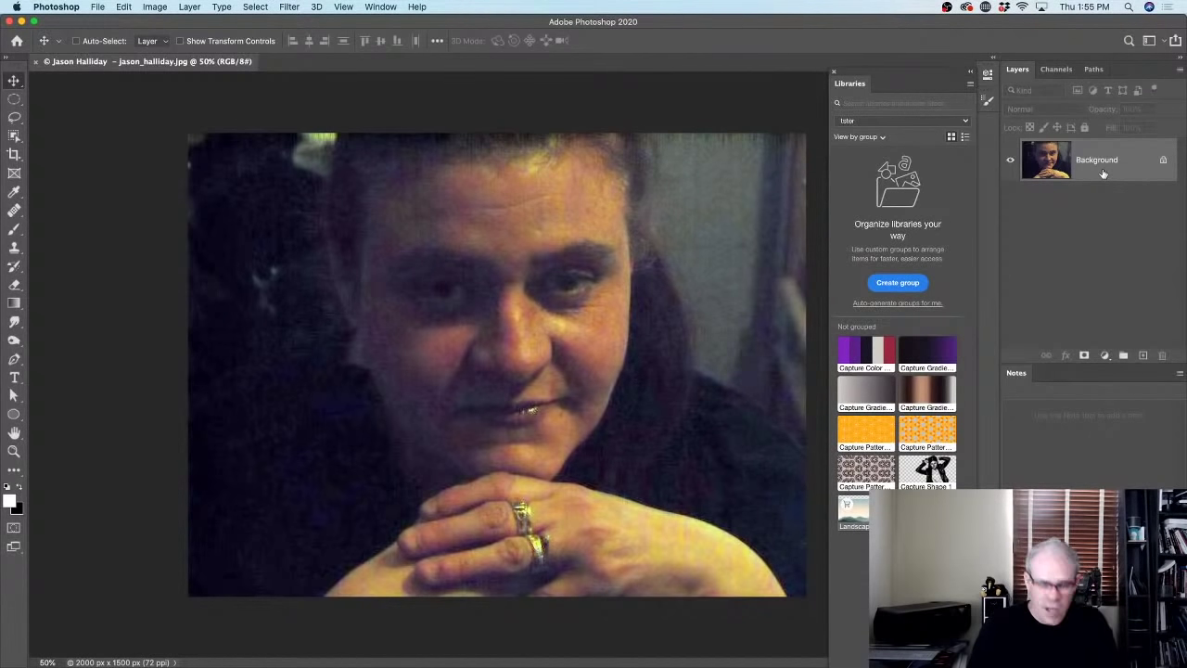
Duplicate the Background layer and open the copy in the Camera Raw Filter's Detail settings, with the face enlarged for judging noise.
key(super+j)
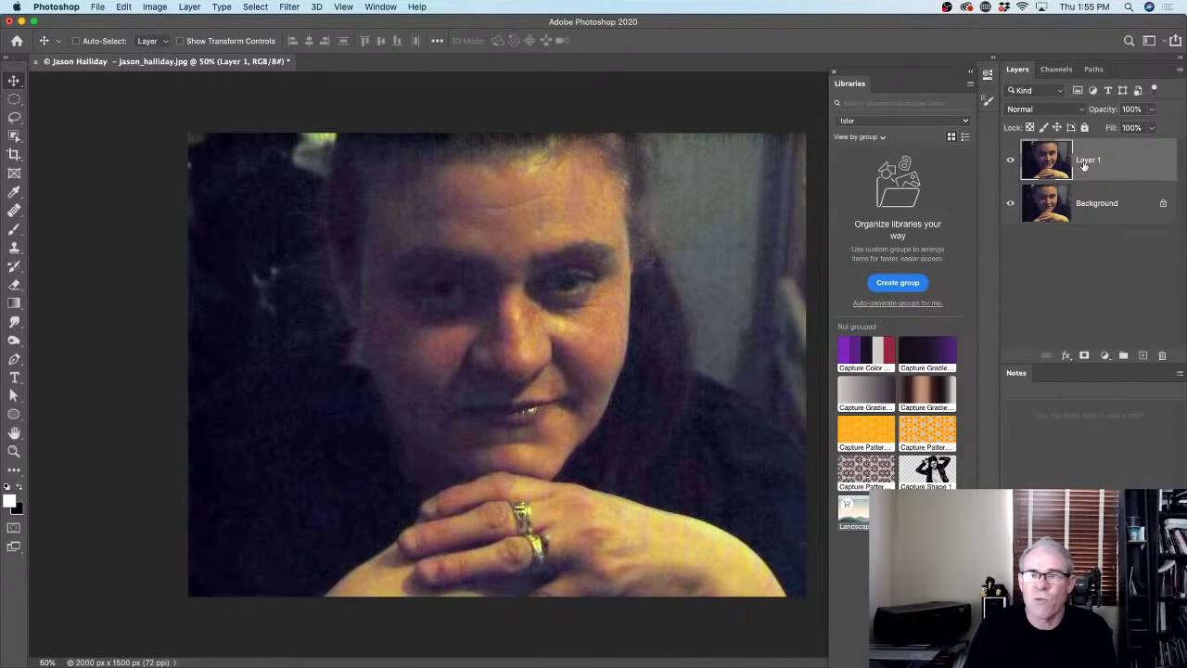
click(293, 7)
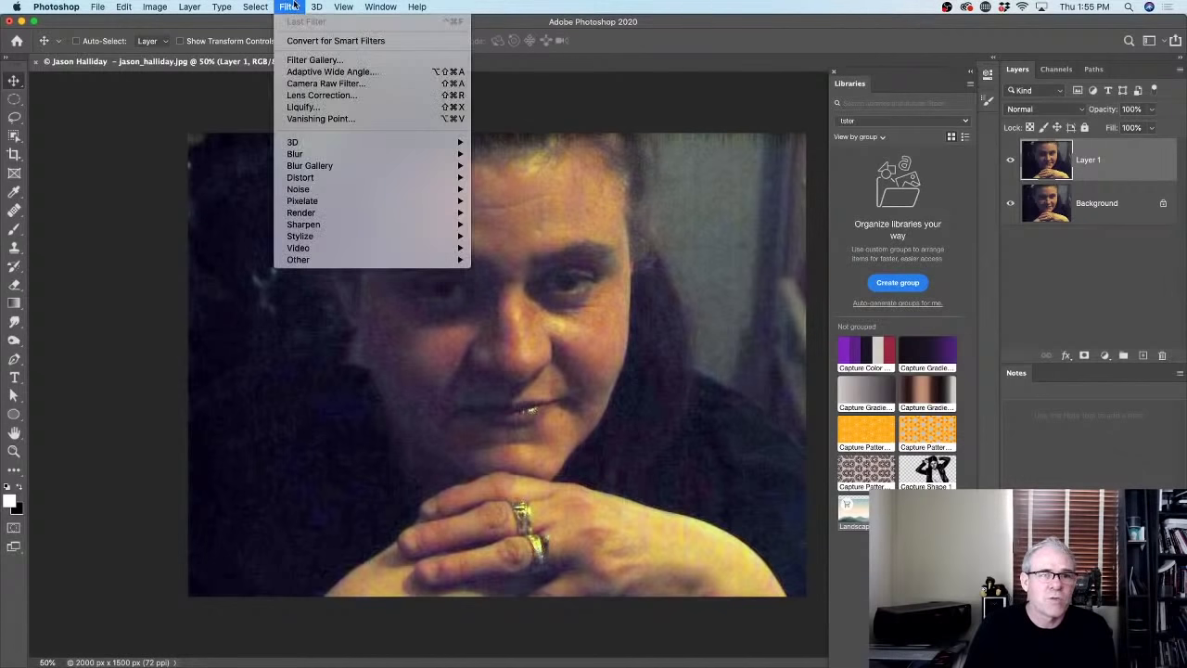
click(296, 86)
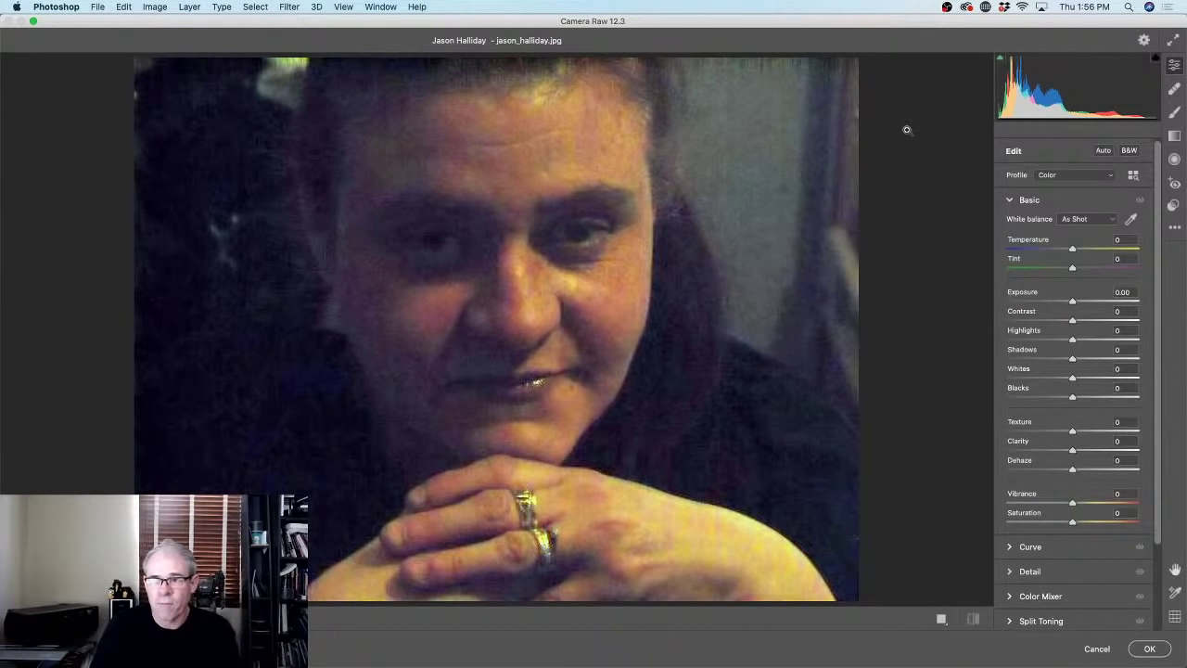
drag(1157, 168, 1159, 281)
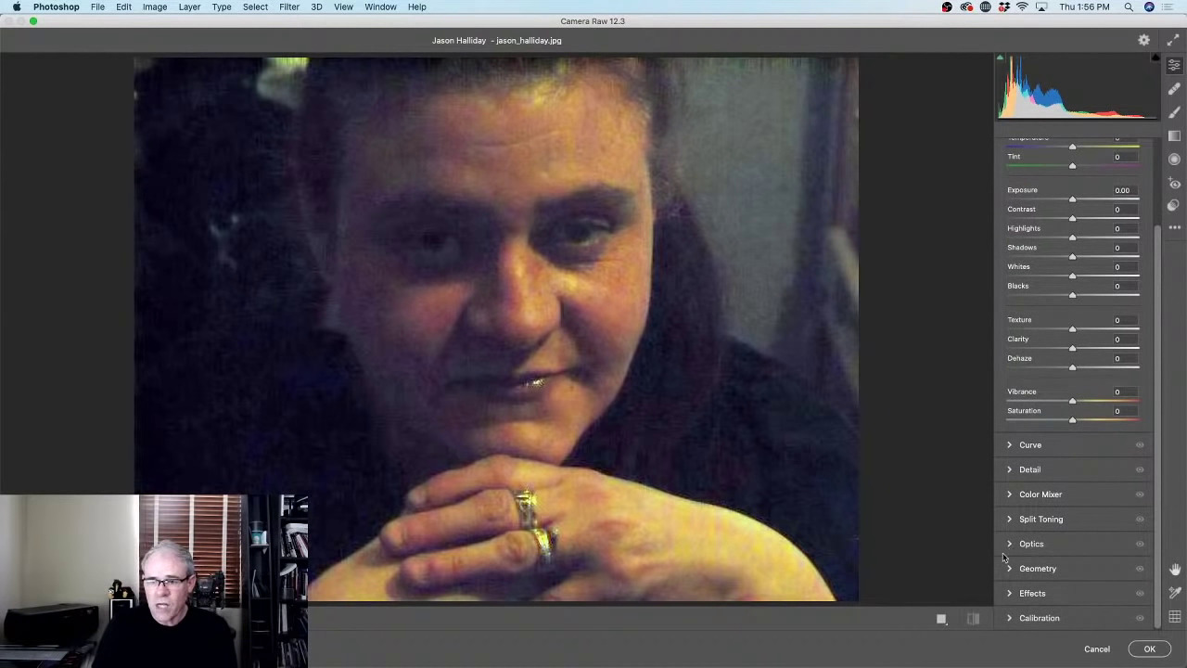
click(1009, 470)
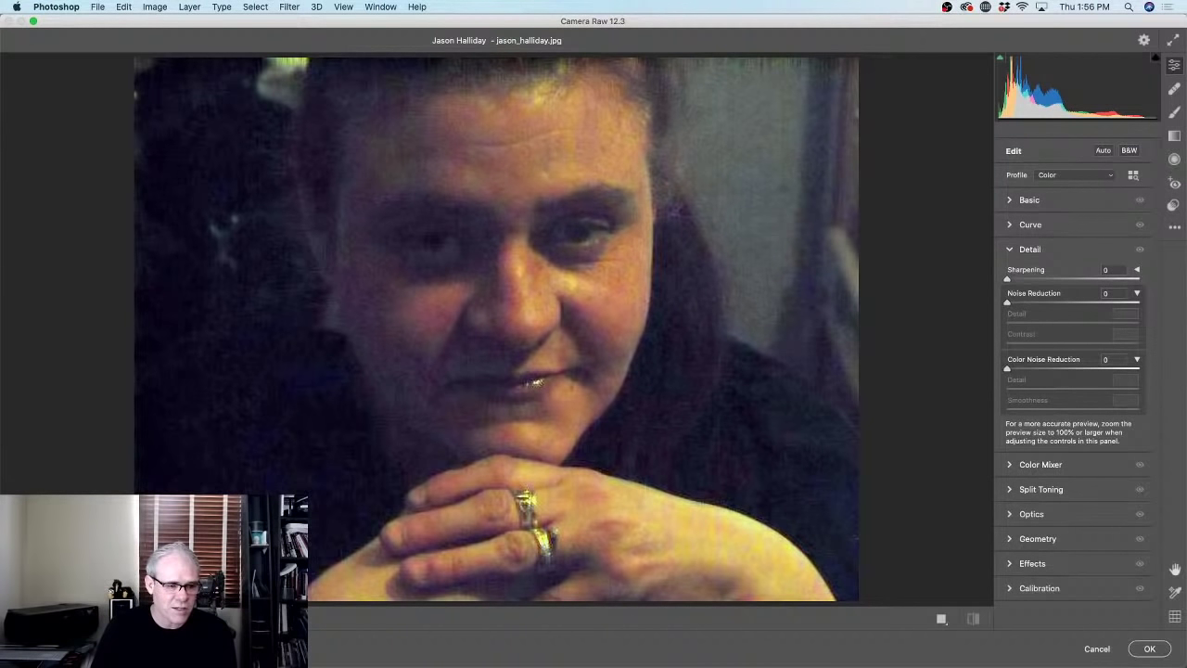
click(67, 619)
click(63, 543)
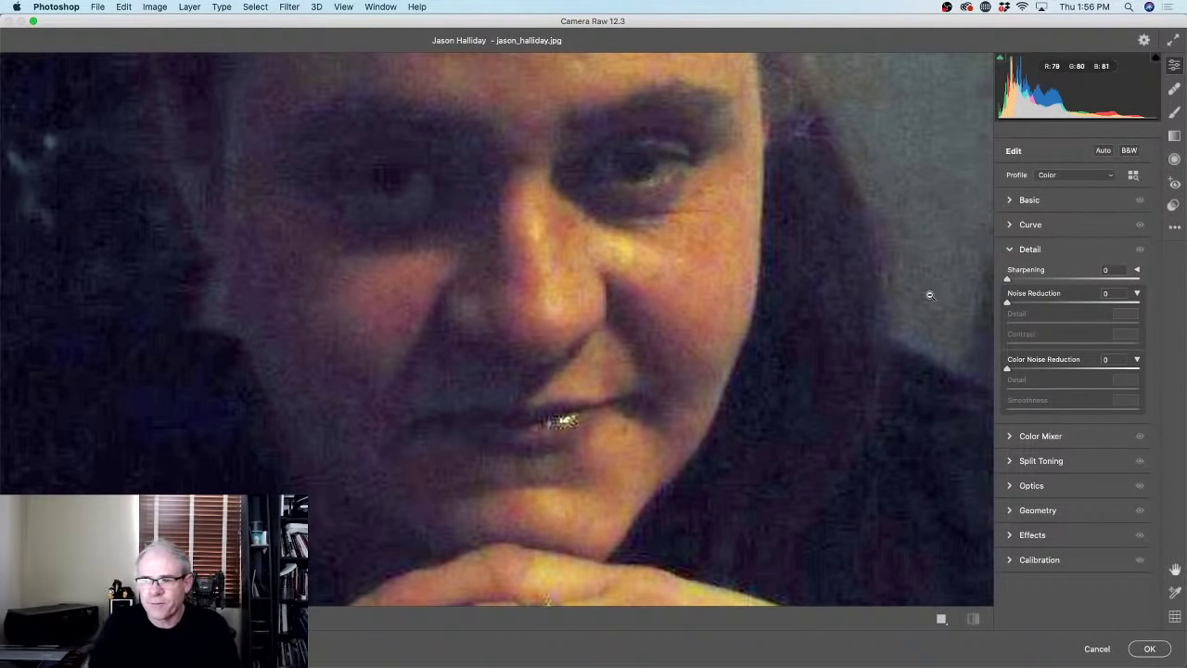
Try a Color Noise Reduction of 92 on the portrait and bring the amount back down.
drag(1010, 371, 1127, 370)
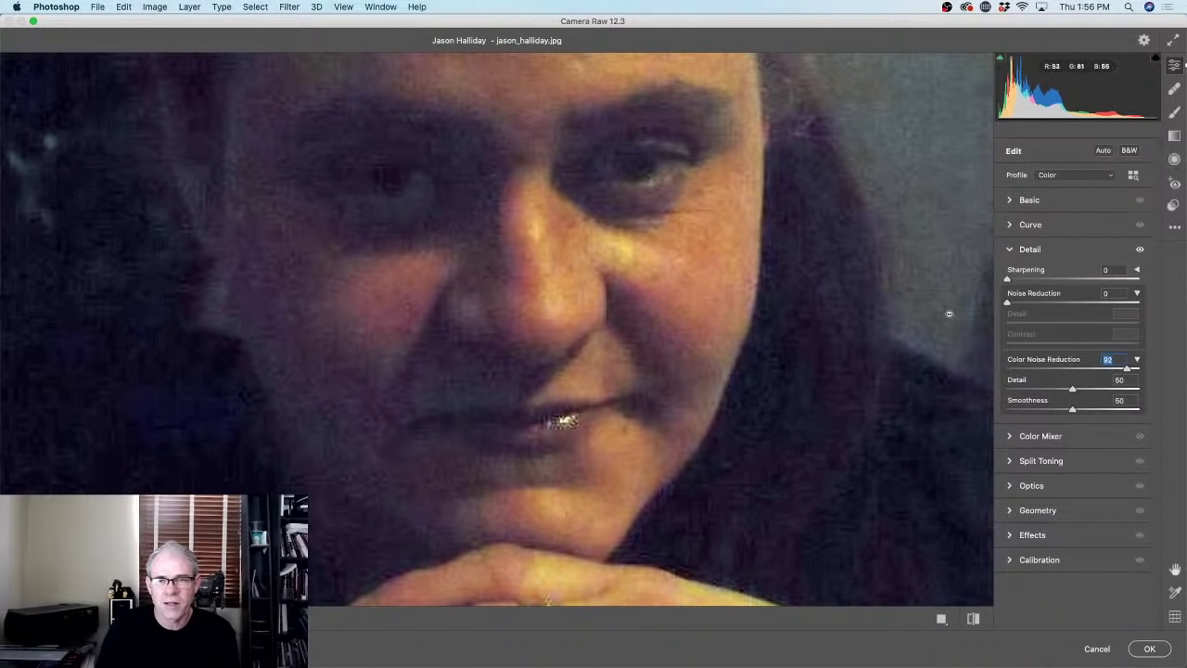
key(shift+Down)
key(shift+Down)
key(shift+Down)
key(shift+Down)
key(shift+Down)
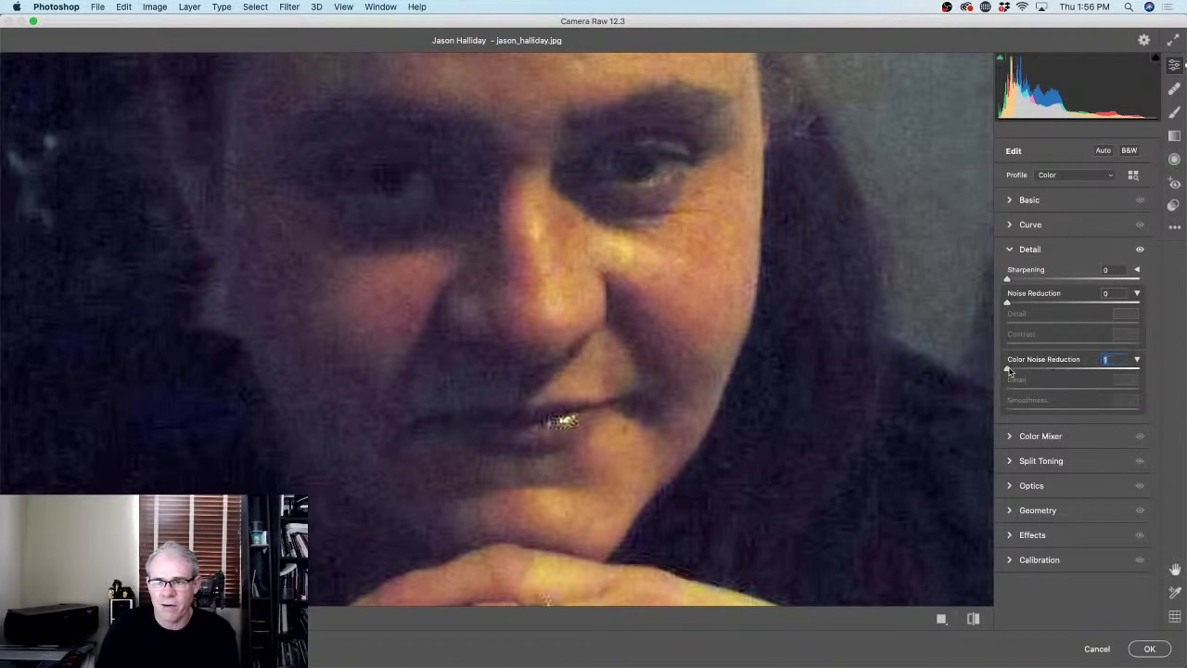
Set Noise Reduction to 12 and Color Noise Reduction to about 15, and apply the Camera Raw Filter to the layer.
drag(1076, 362, 1018, 370)
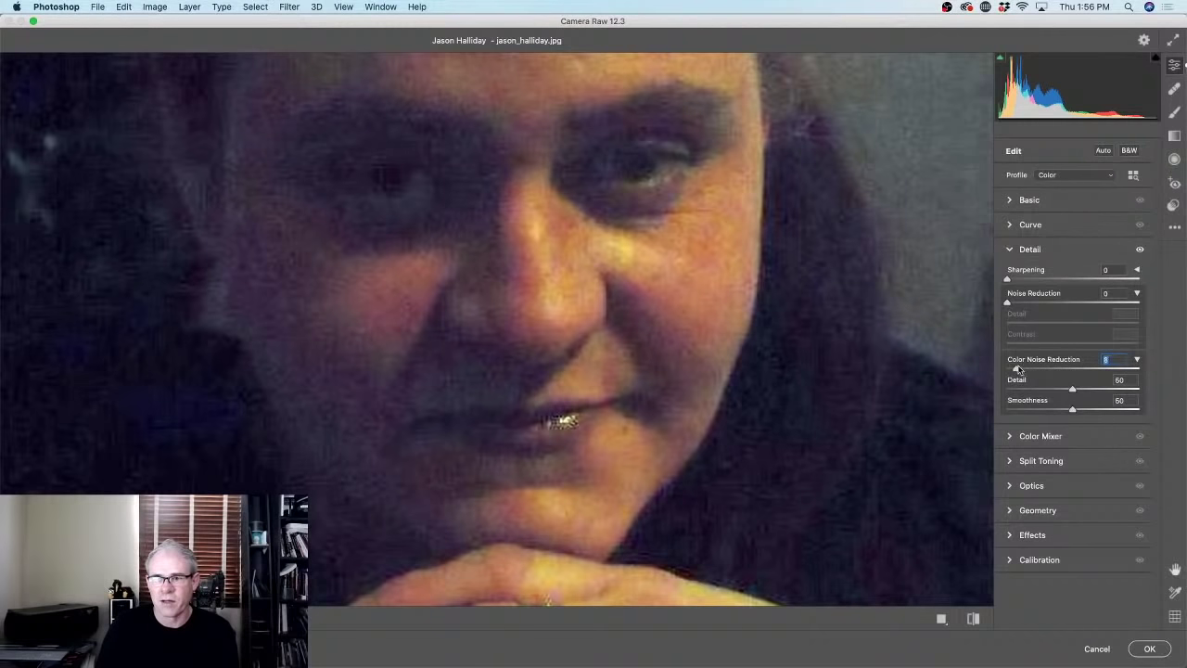
mouse_move(1009, 303)
mouse_down()
mouse_move(1048, 302)
mouse_move(988, 304)
mouse_up()
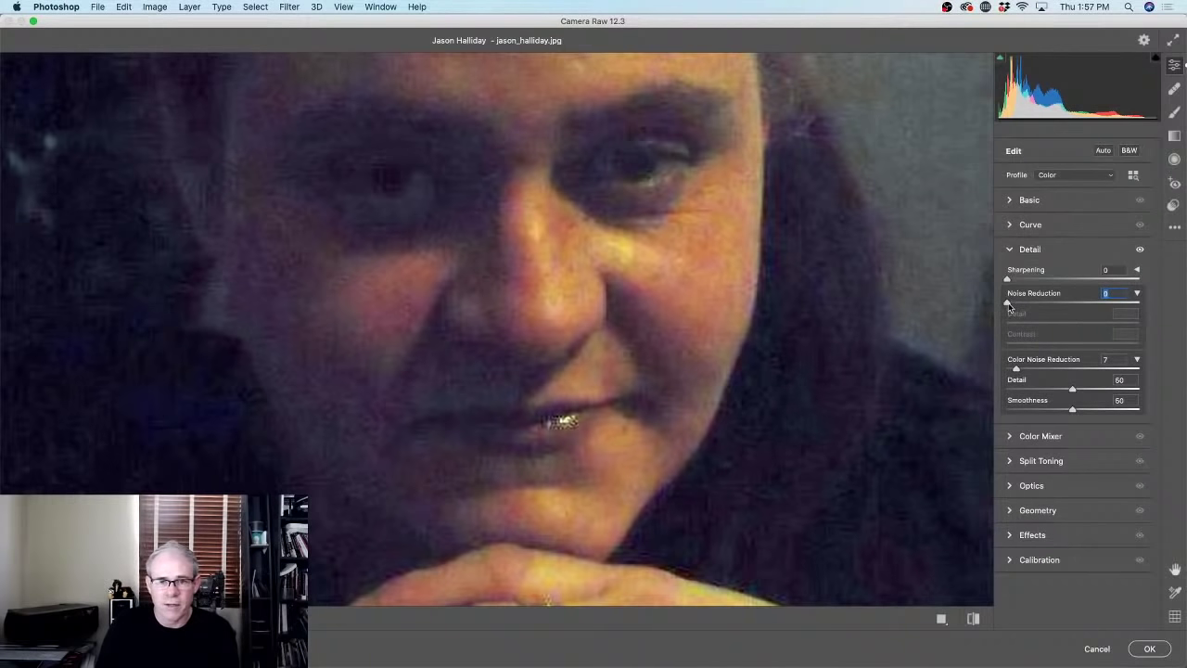
drag(1009, 305, 1026, 307)
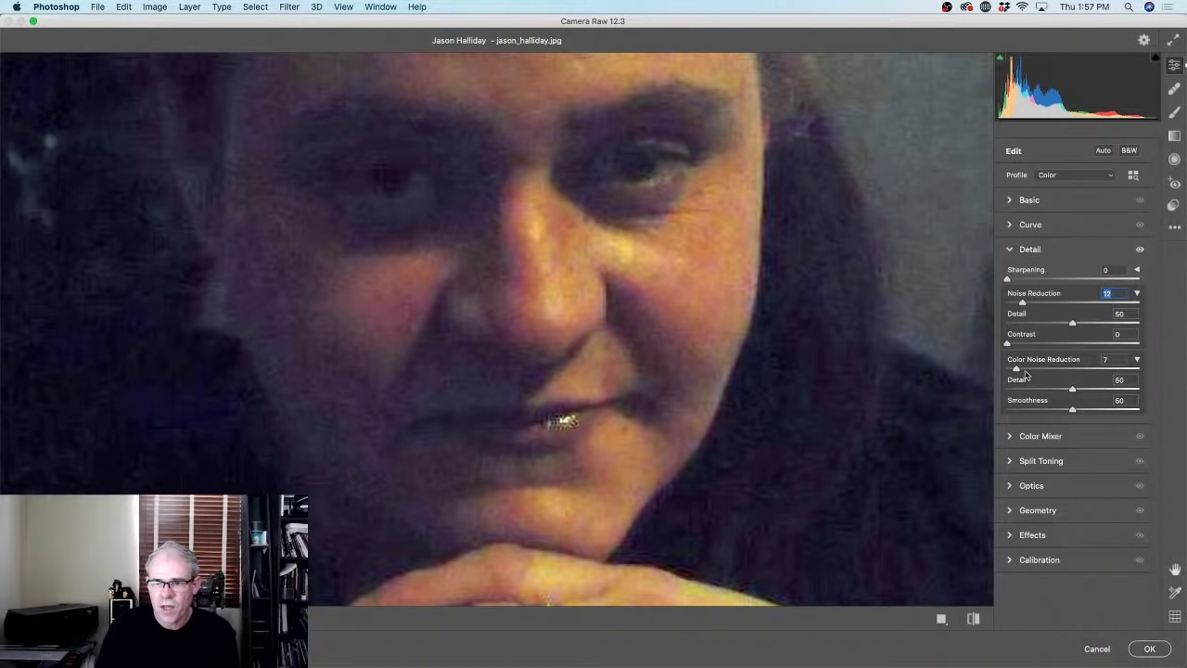
drag(1019, 372, 1025, 371)
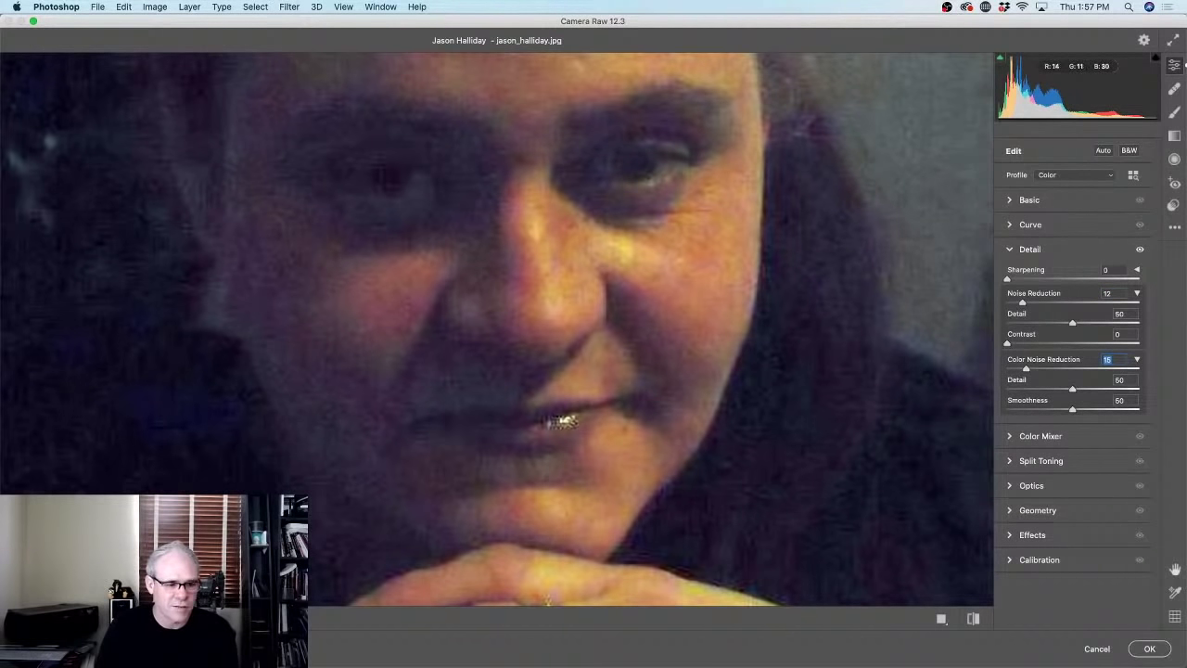
click(1151, 648)
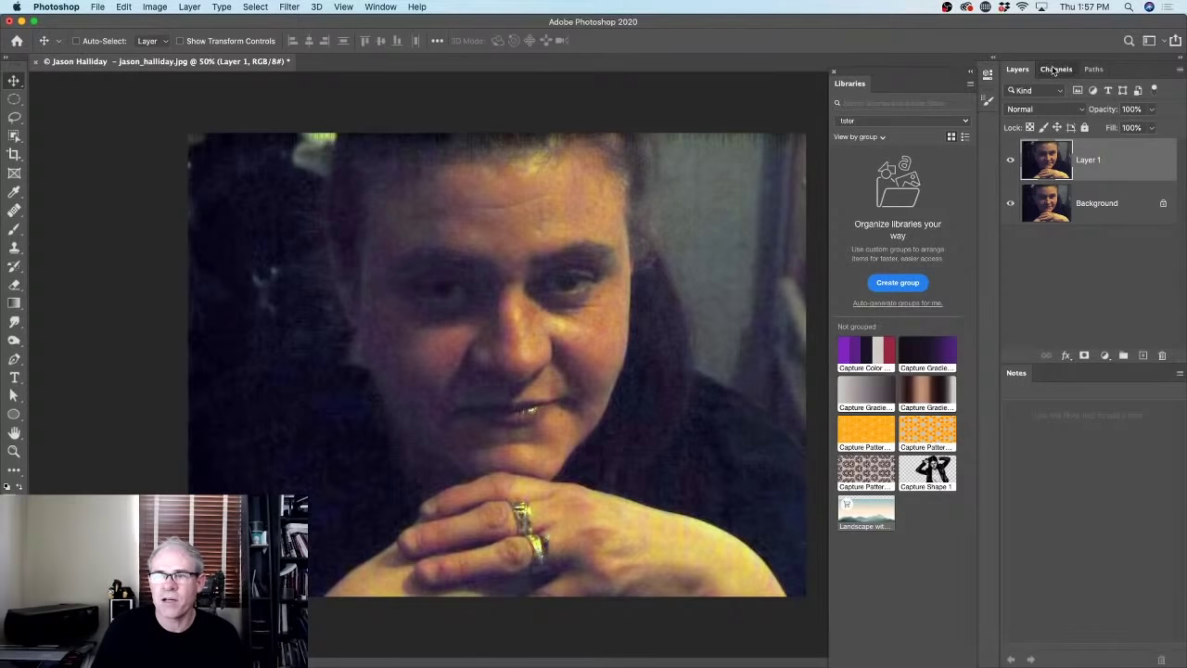
Float the Channels panel over the canvas and duplicate the denoised layer, naming the original m1 and the copy m2.
drag(1056, 68, 120, 123)
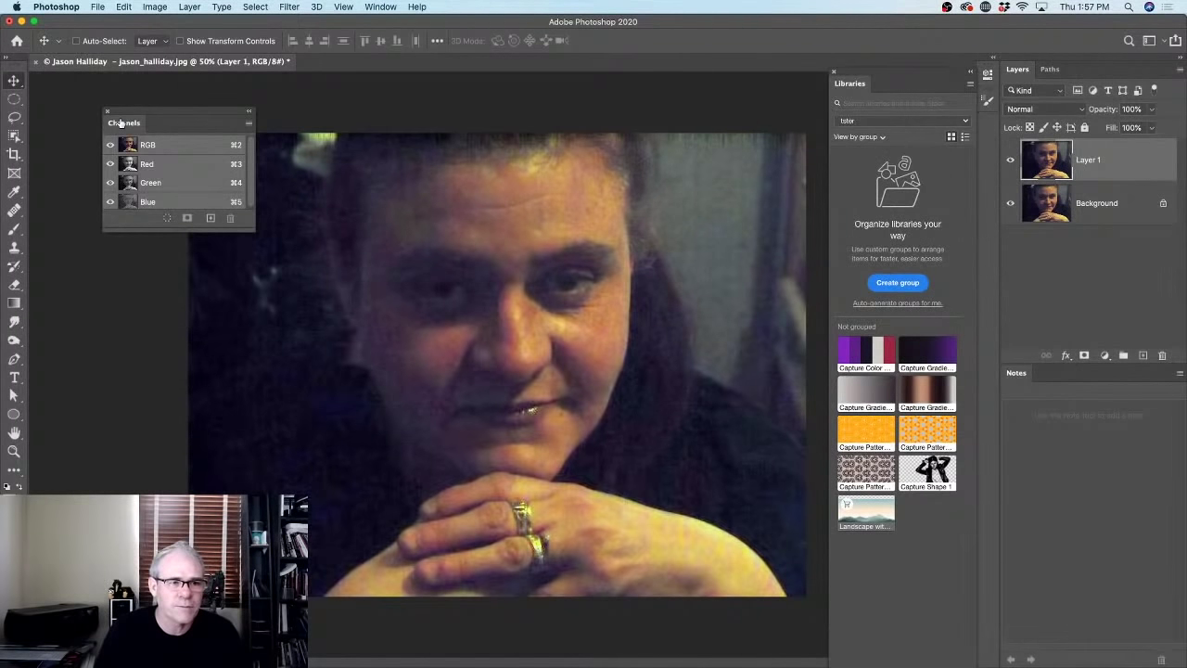
key(super+j)
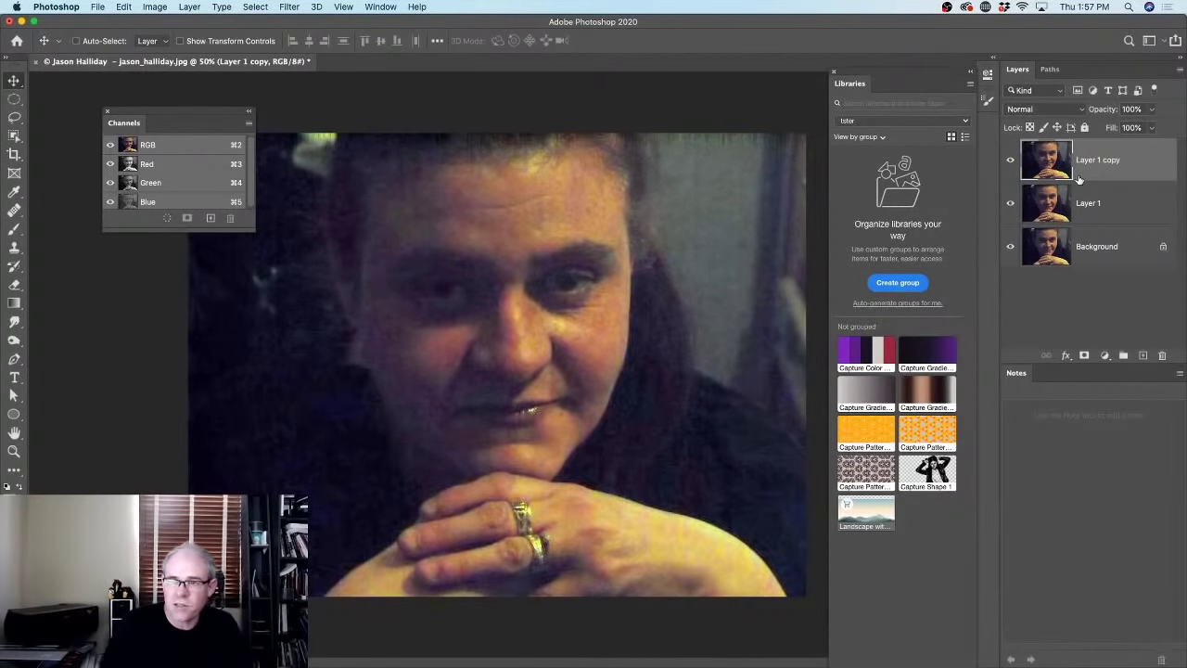
double_click(1089, 202)
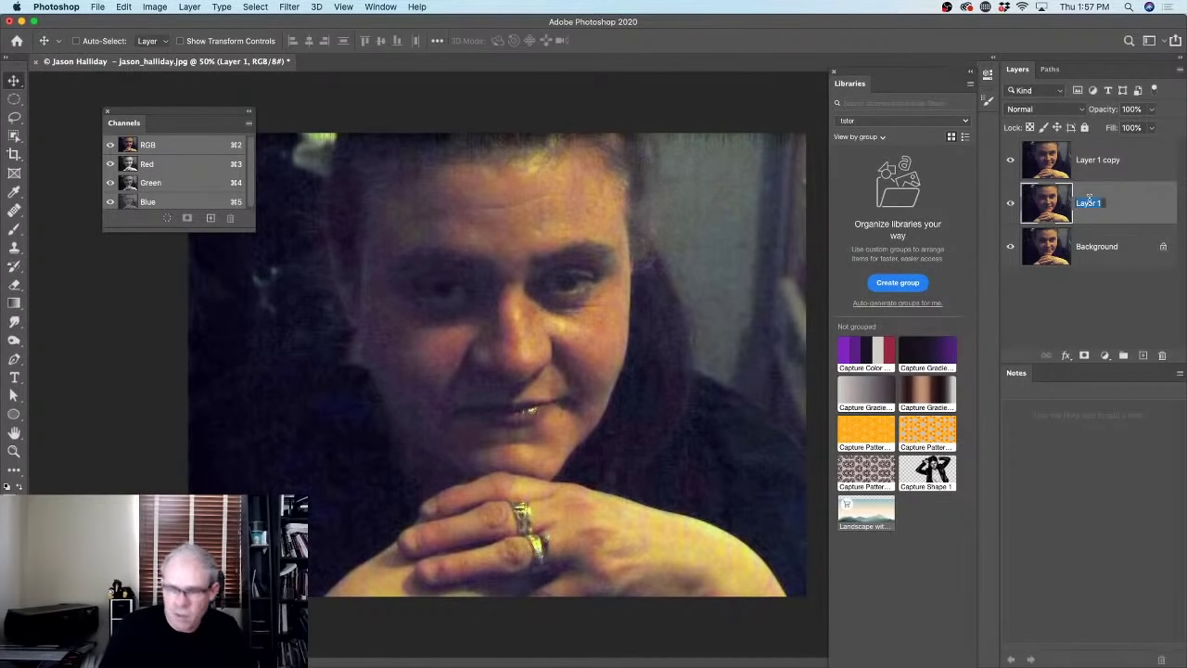
text(m1)
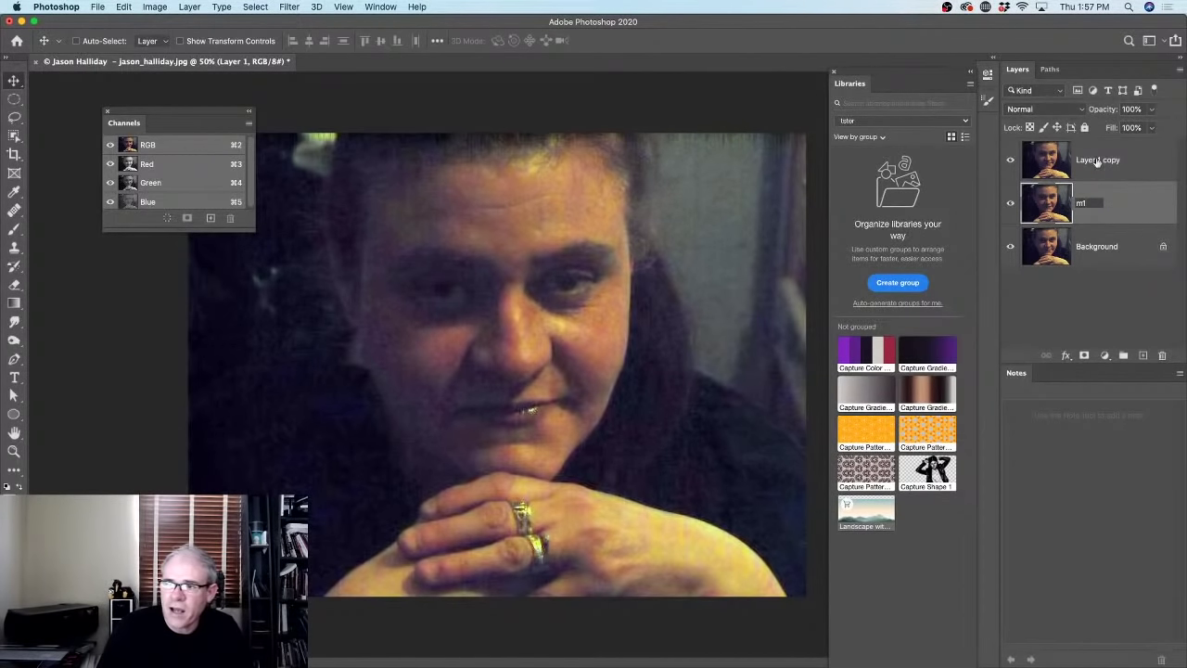
double_click(1097, 161)
text(m)
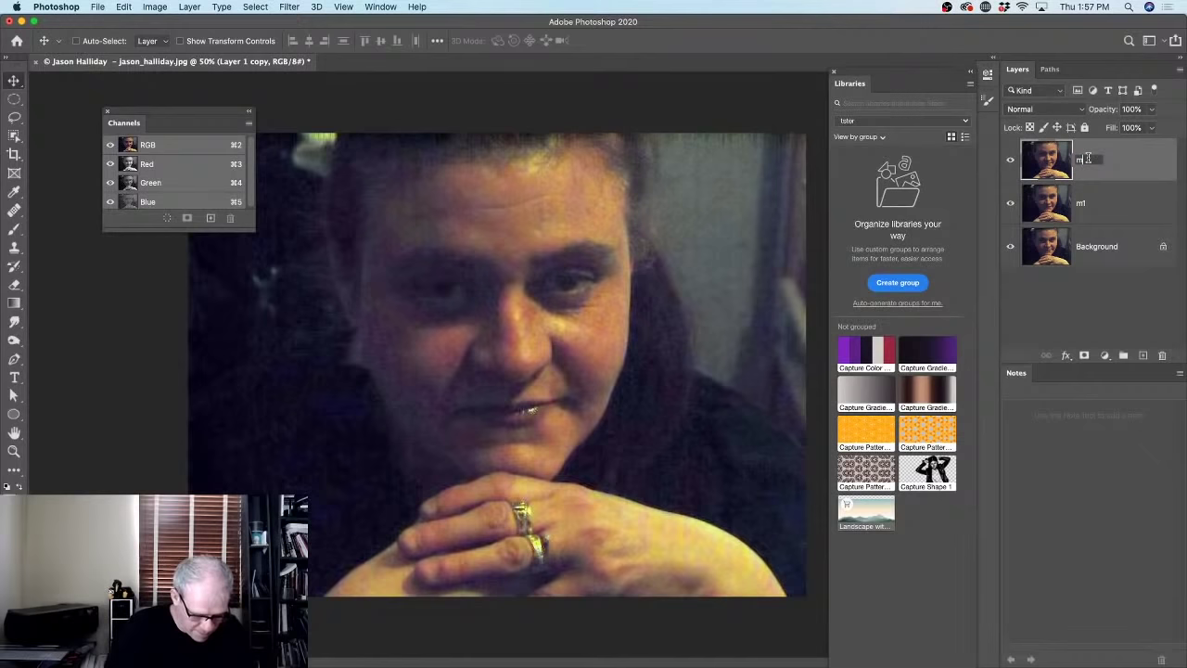
text(2)
key(Return)
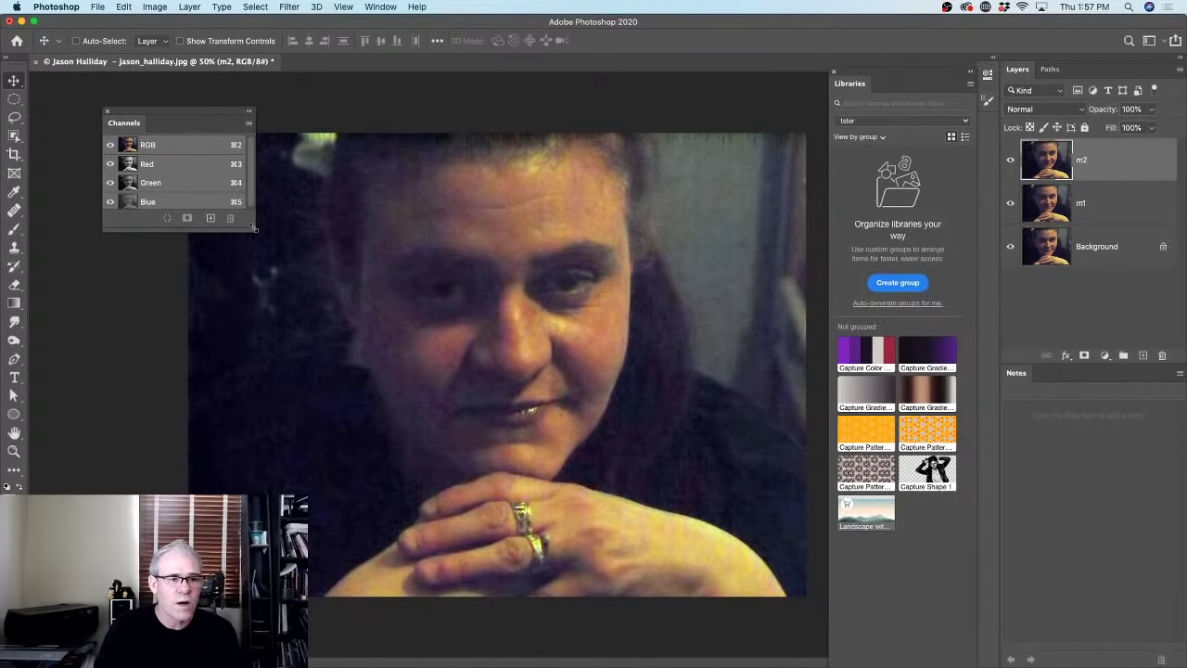
Enlarge the floating Channels panel and examine the Red and Green channels of layer m2 separately.
drag(254, 229, 273, 361)
drag(191, 111, 169, 108)
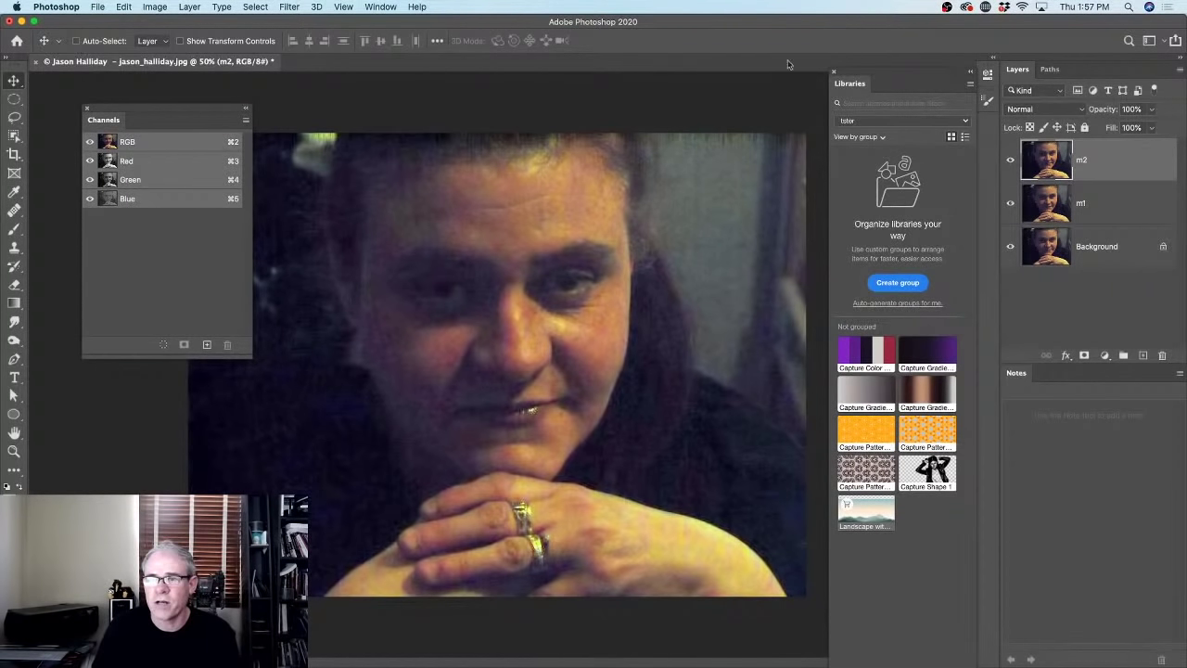
click(382, 7)
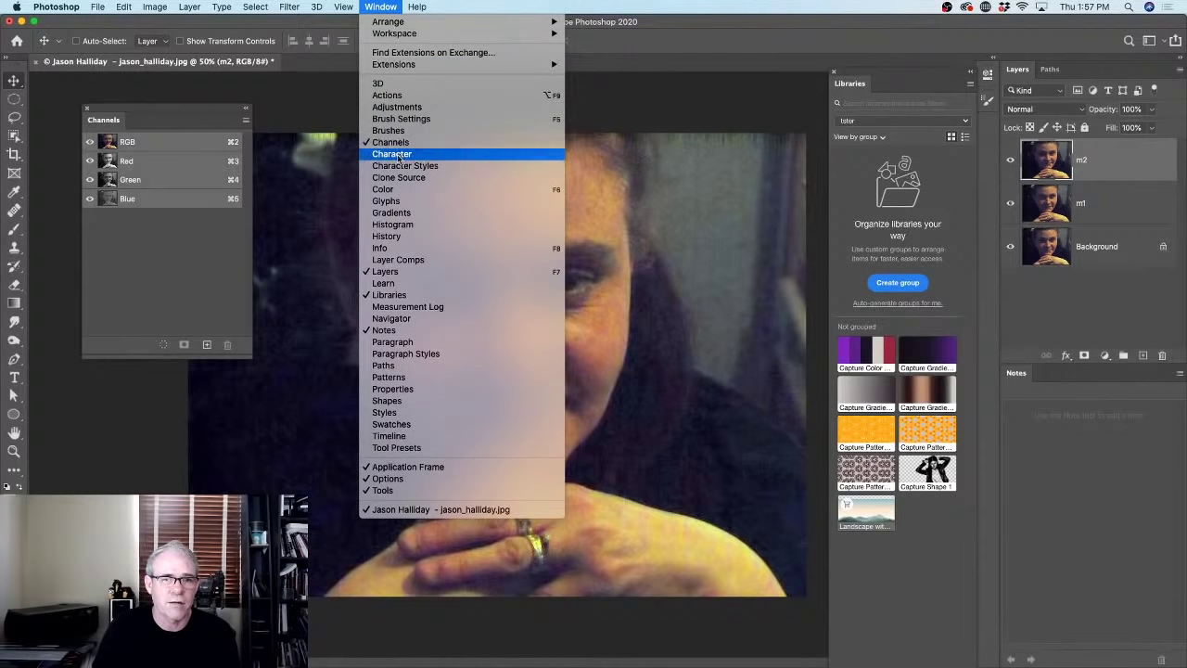
click(168, 161)
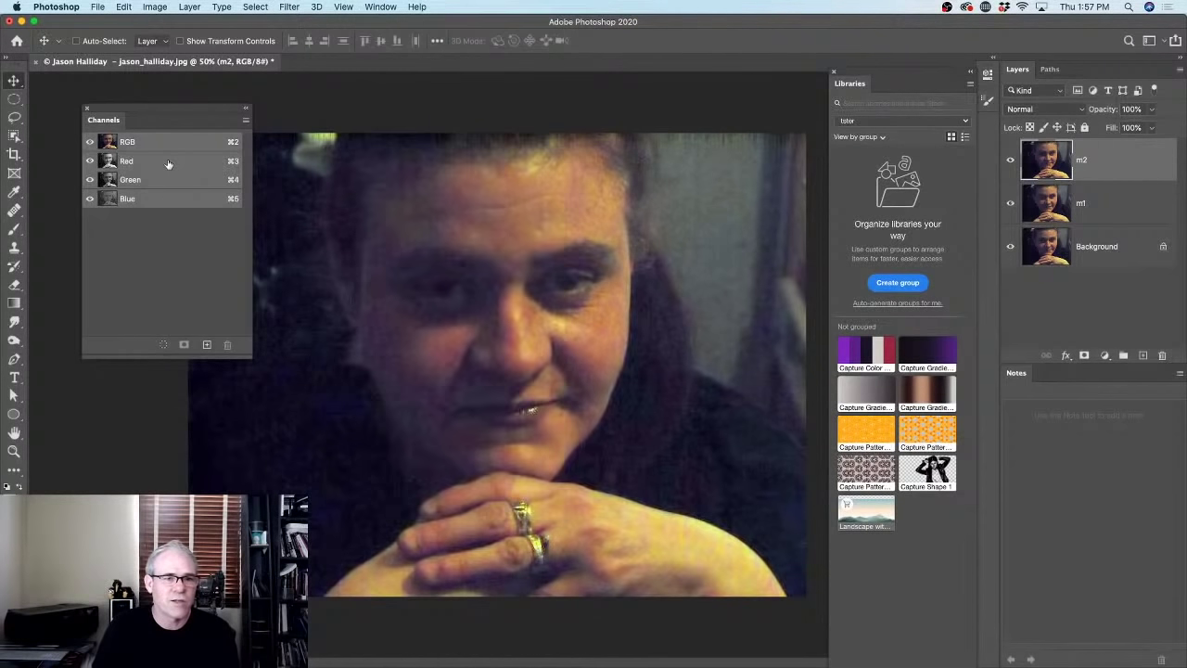
click(168, 162)
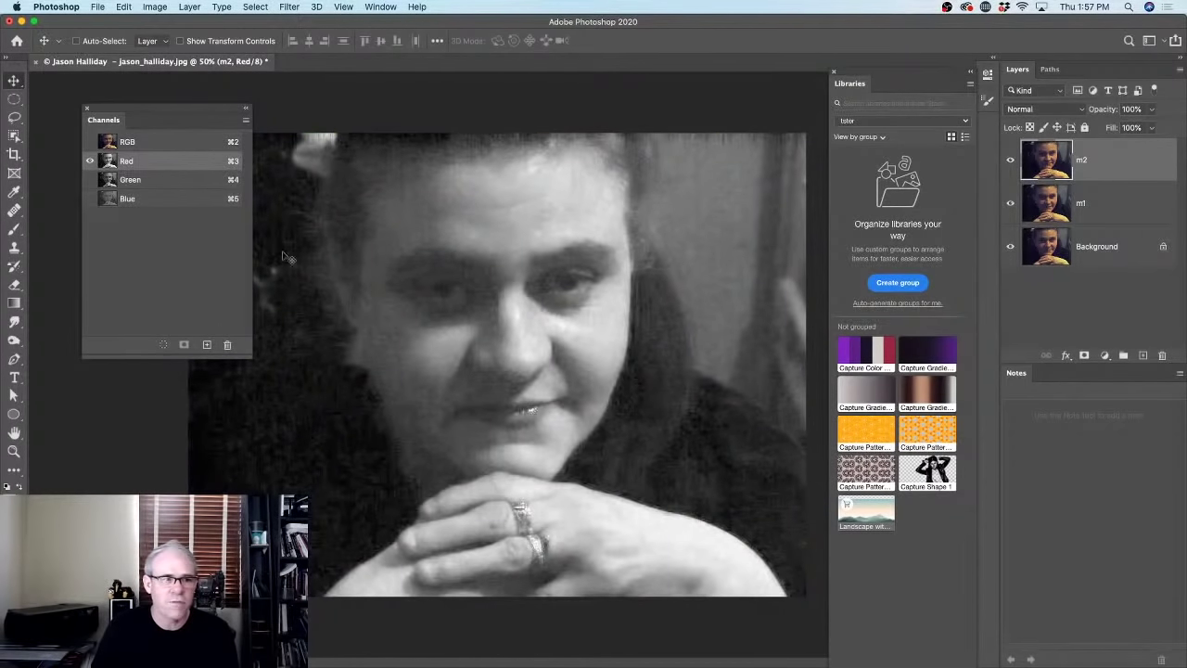
click(193, 181)
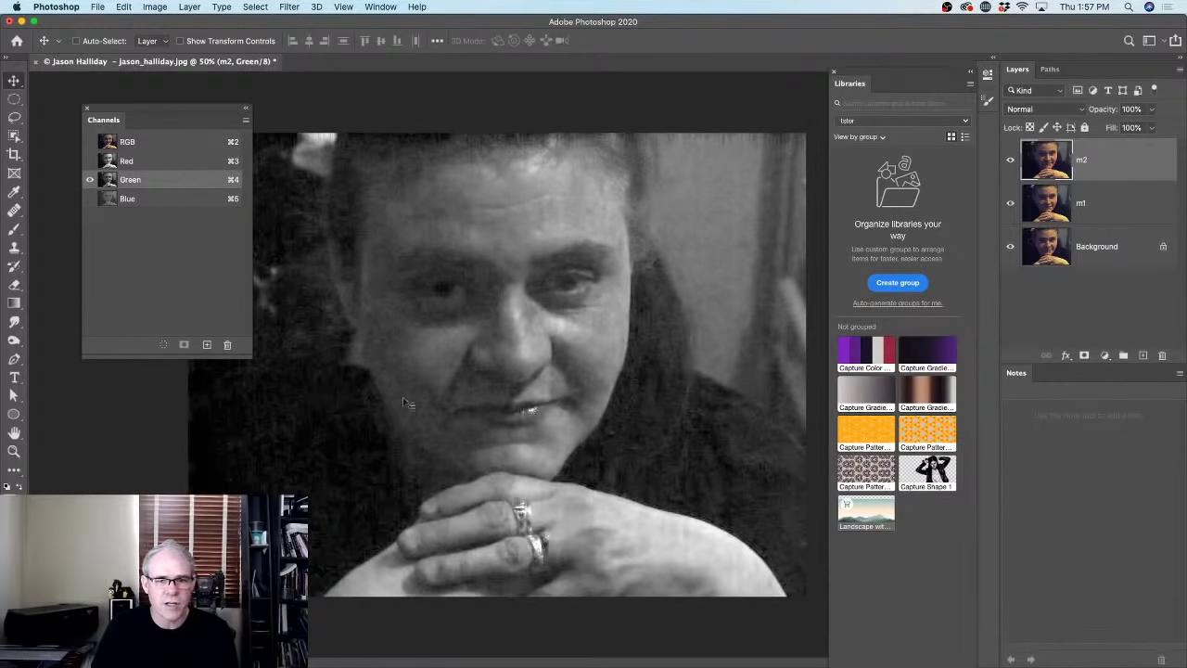
Apply a Gaussian Blur with a 3.7-pixel radius to the Blue channel of layer m2 and show all the color channels together.
click(148, 201)
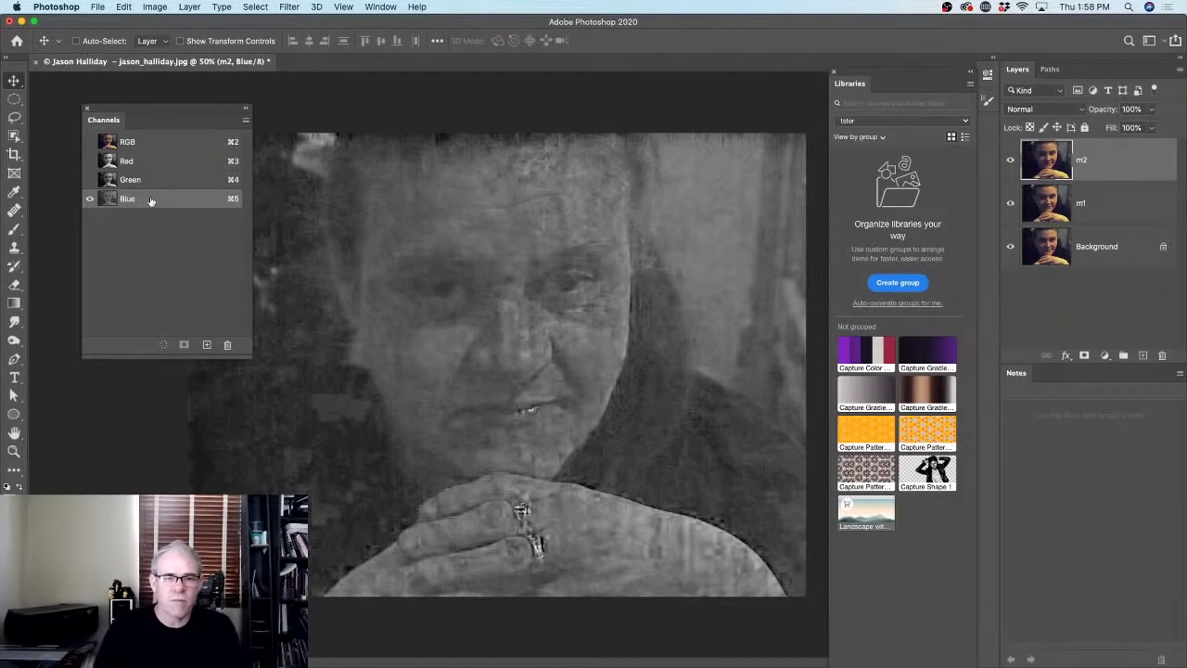
click(290, 6)
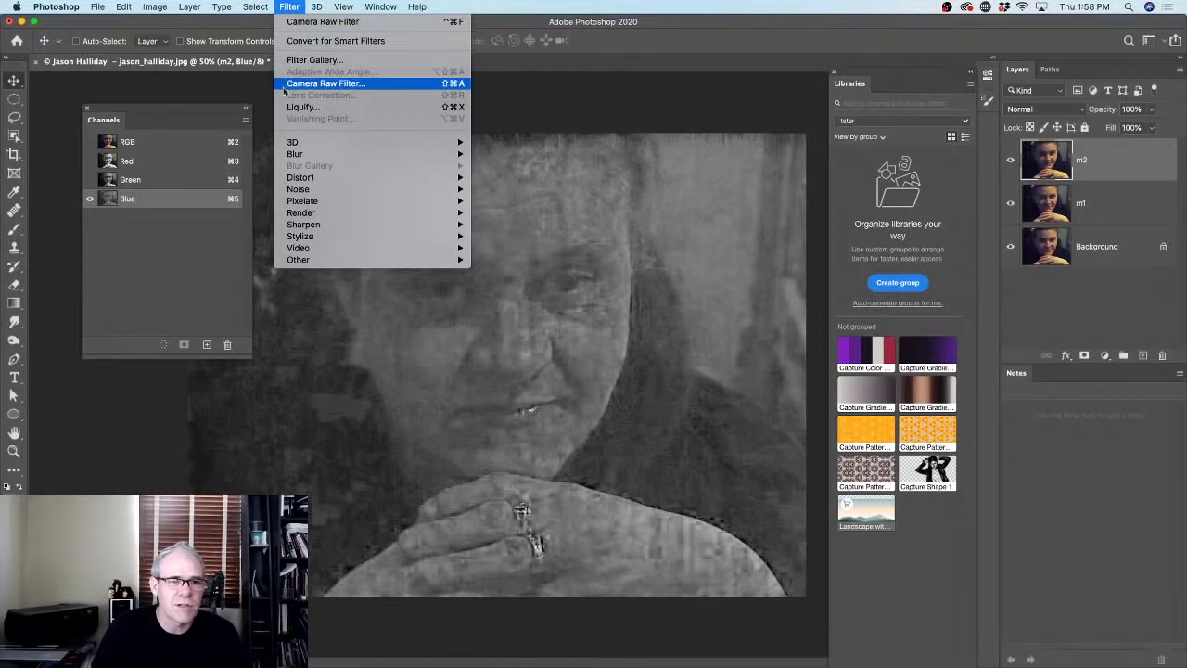
mouse_move(294, 155)
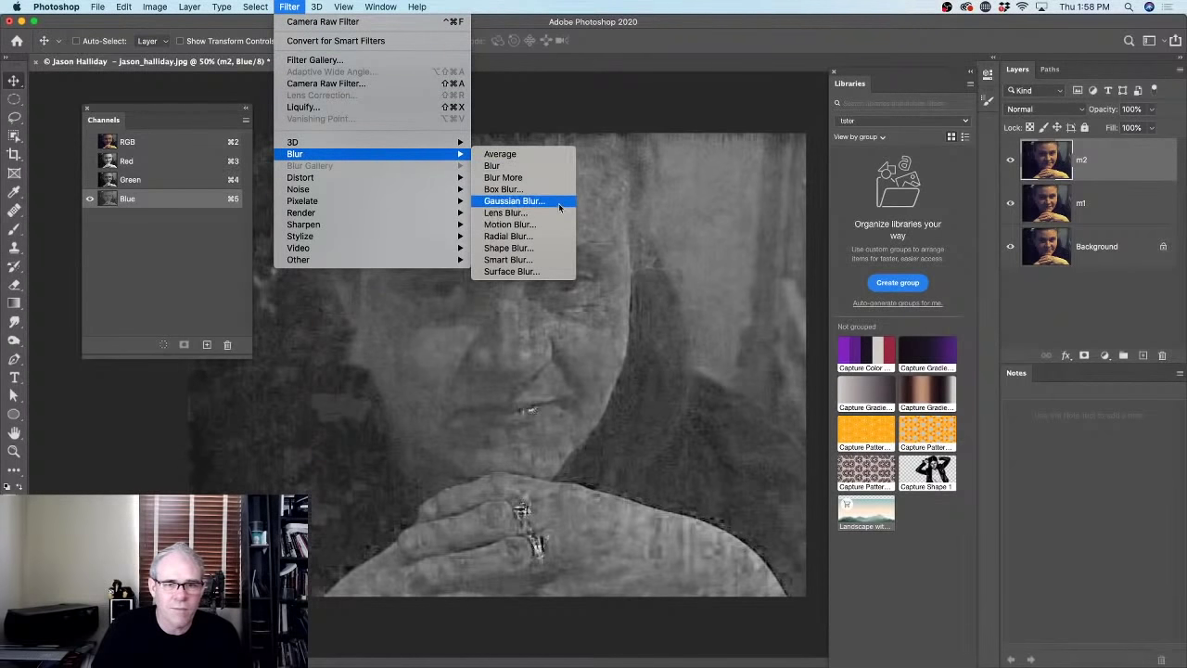
click(515, 201)
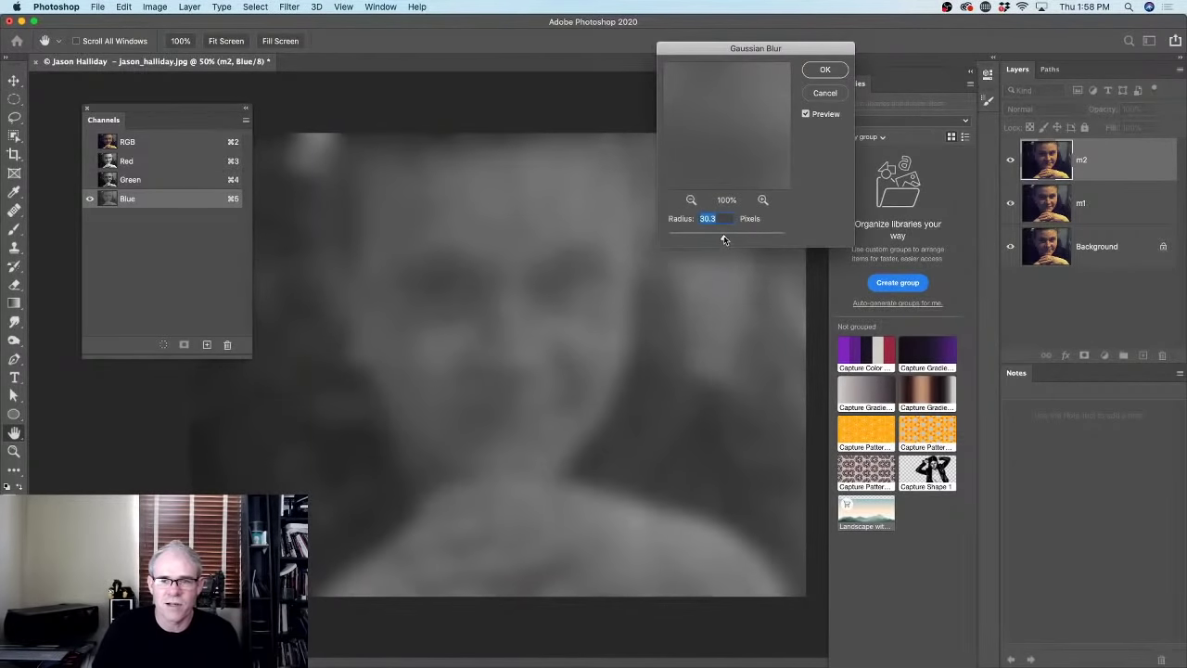
drag(724, 240, 691, 238)
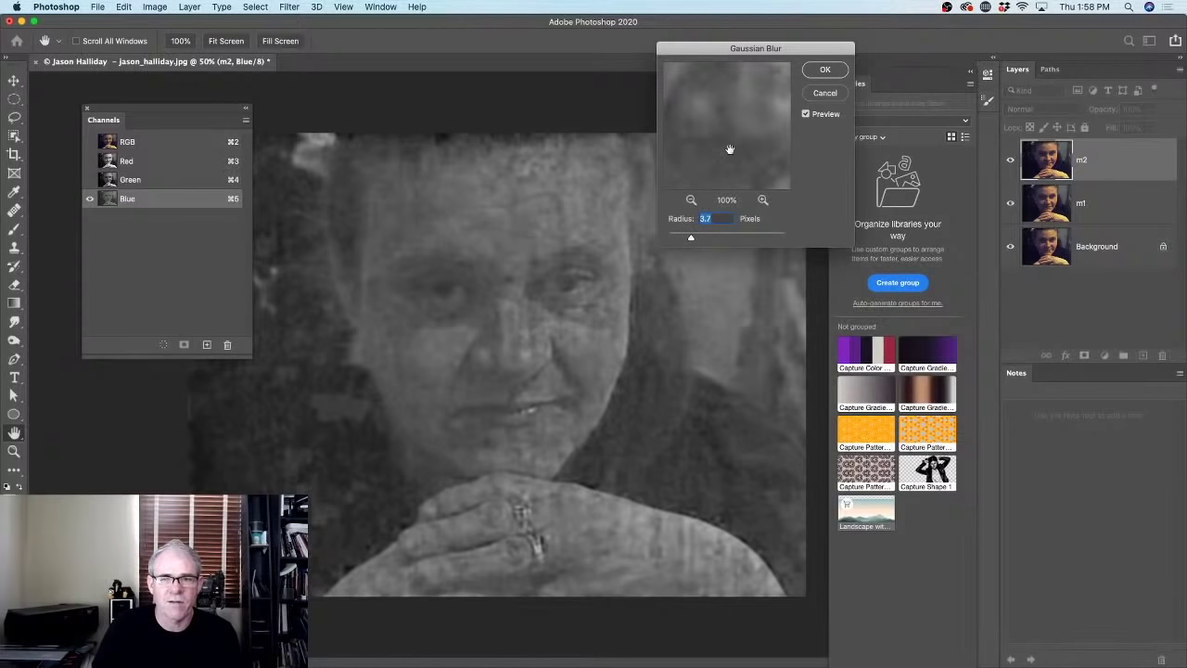
click(822, 71)
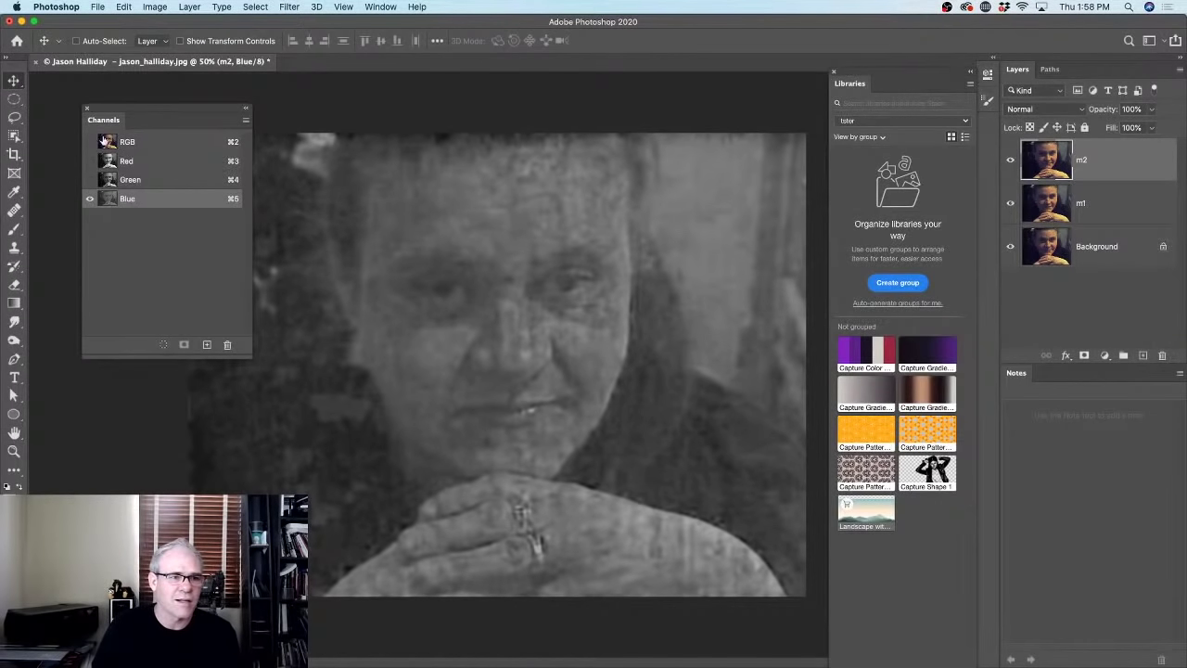
click(89, 142)
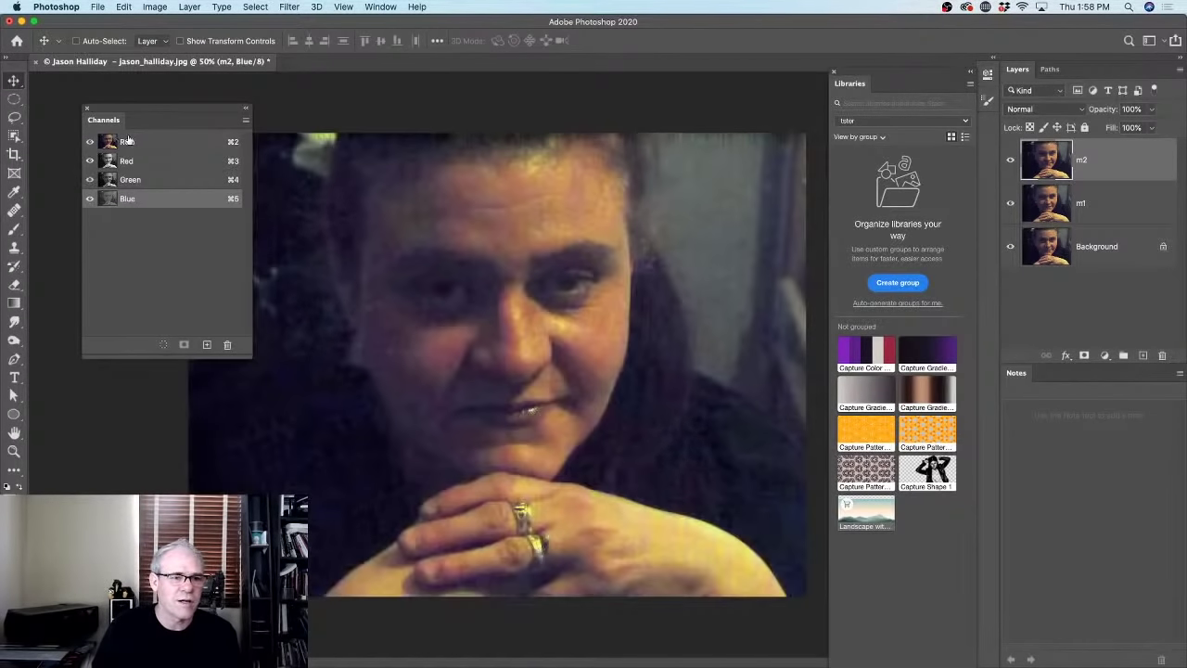
Hide layer m1 and toggle the visibility of layer m2 to compare it with the Background.
click(1011, 202)
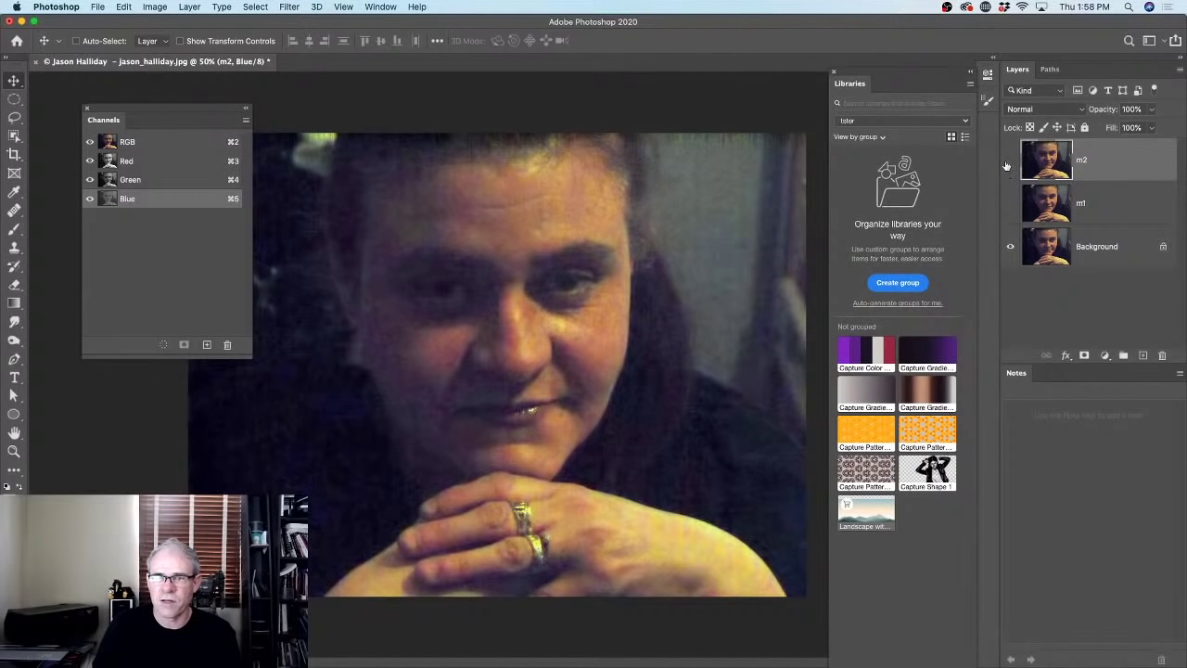
click(1005, 165)
click(1011, 161)
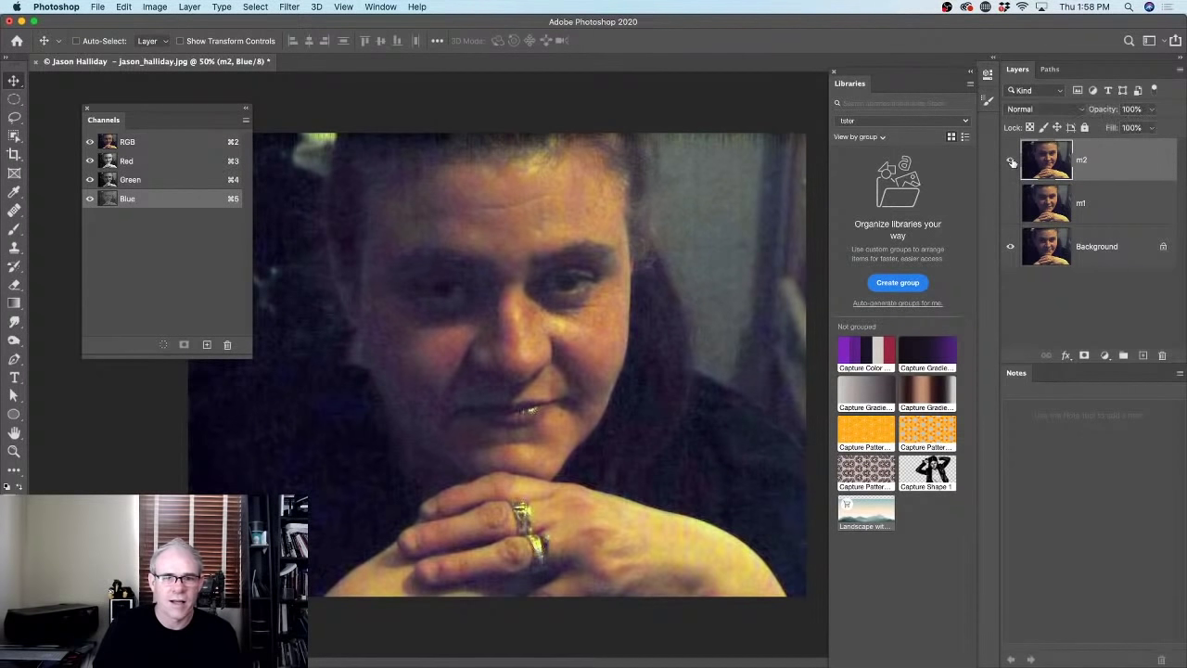
click(1011, 161)
click(1011, 161)
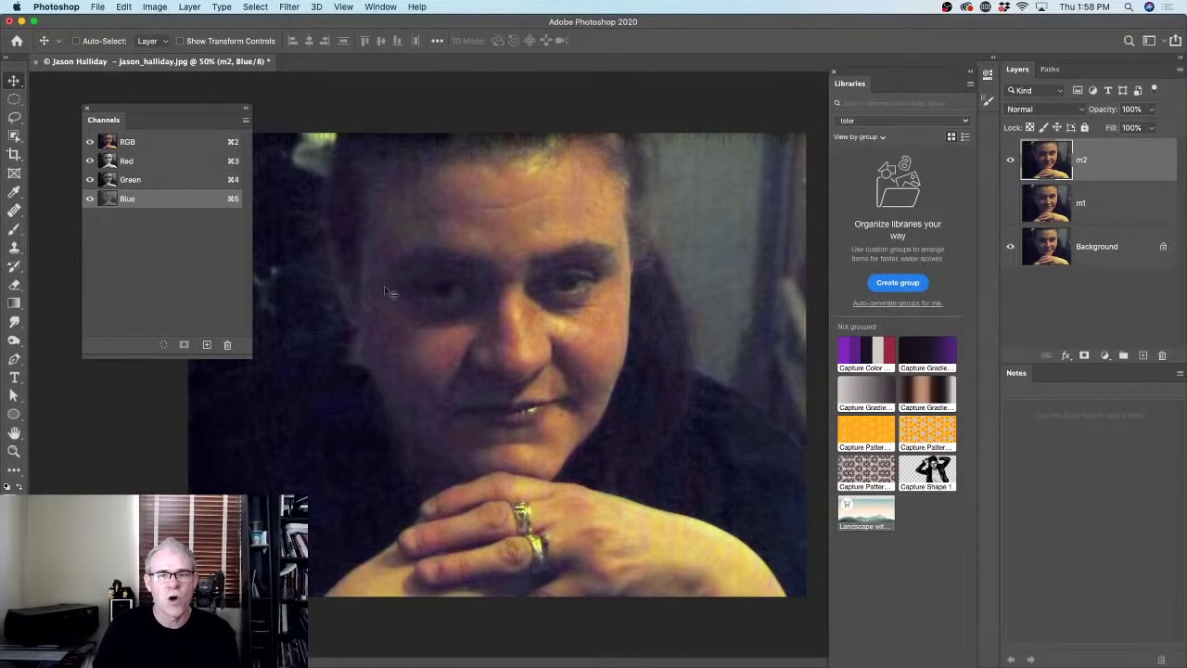
click(1011, 160)
click(1011, 159)
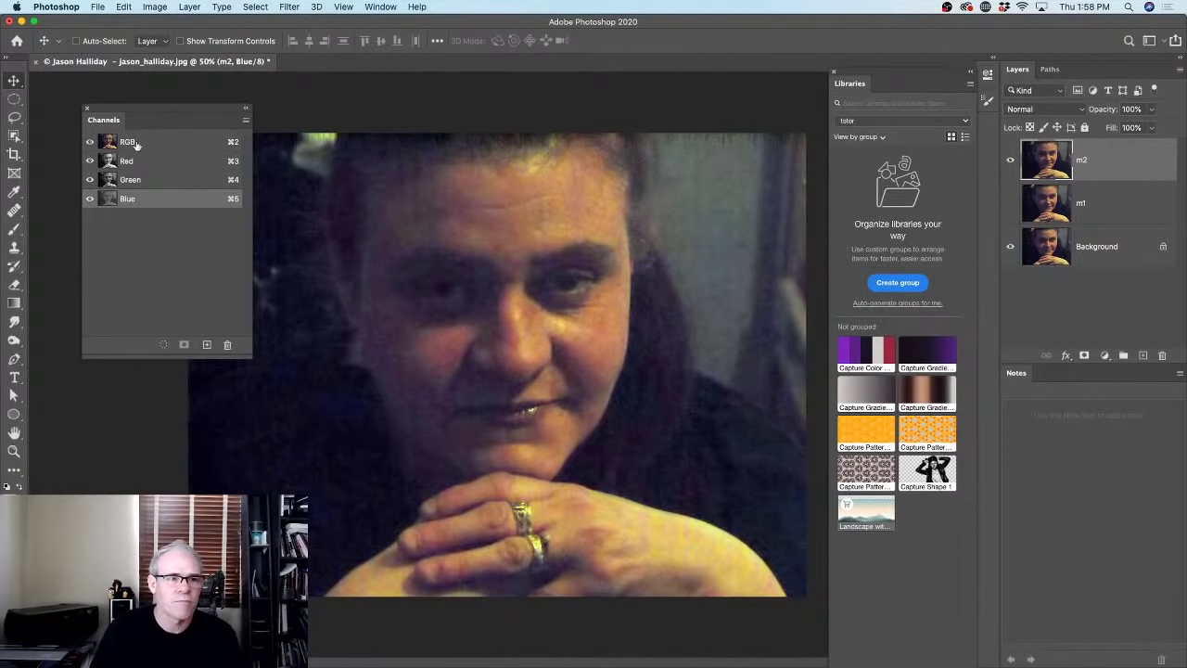
Move the Channels panel clear of the face, duplicate layer m2, and set the copy's blend mode to Color.
drag(153, 108, 111, 80)
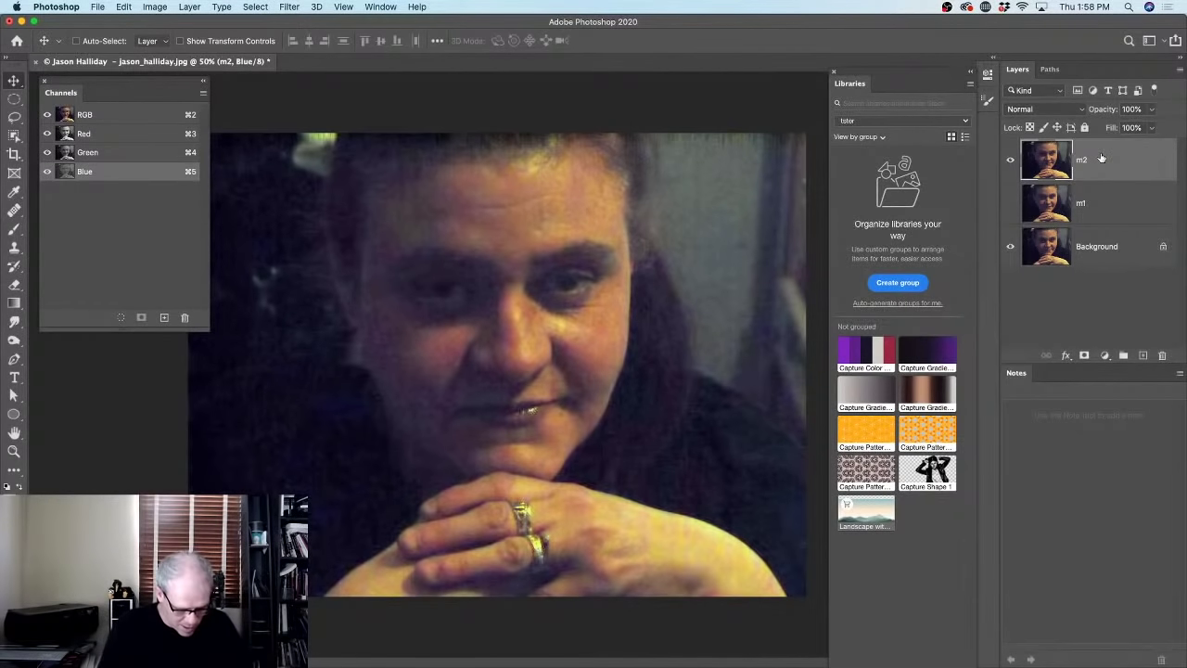
key(super+j)
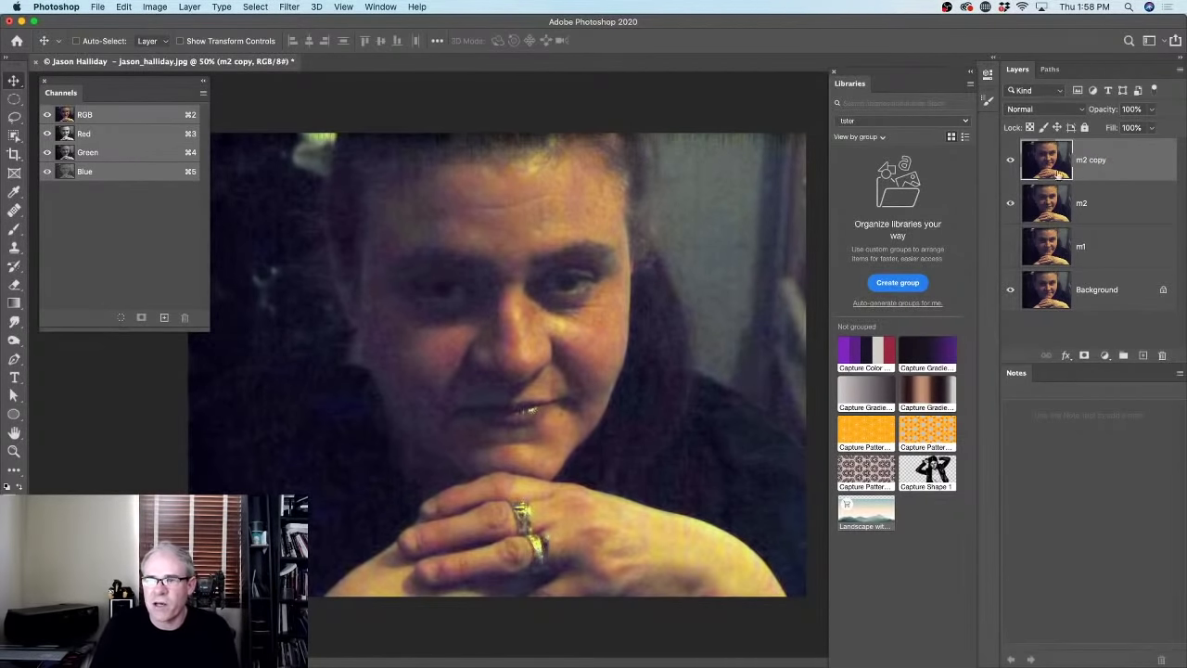
click(1010, 161)
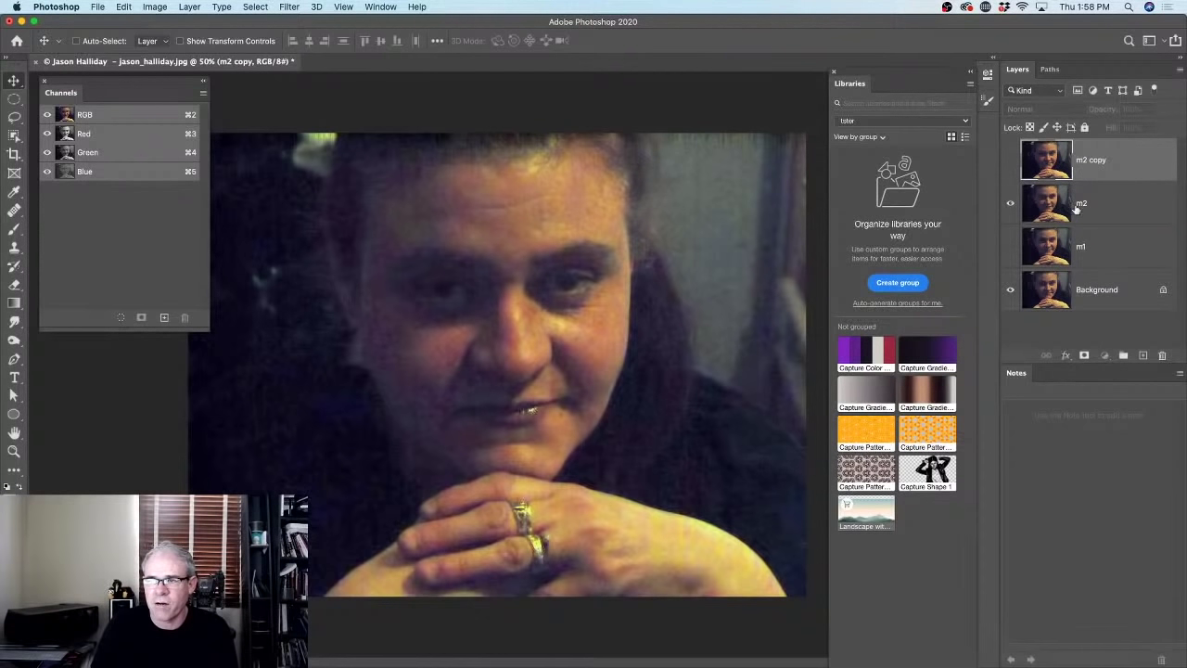
click(1076, 206)
click(1011, 160)
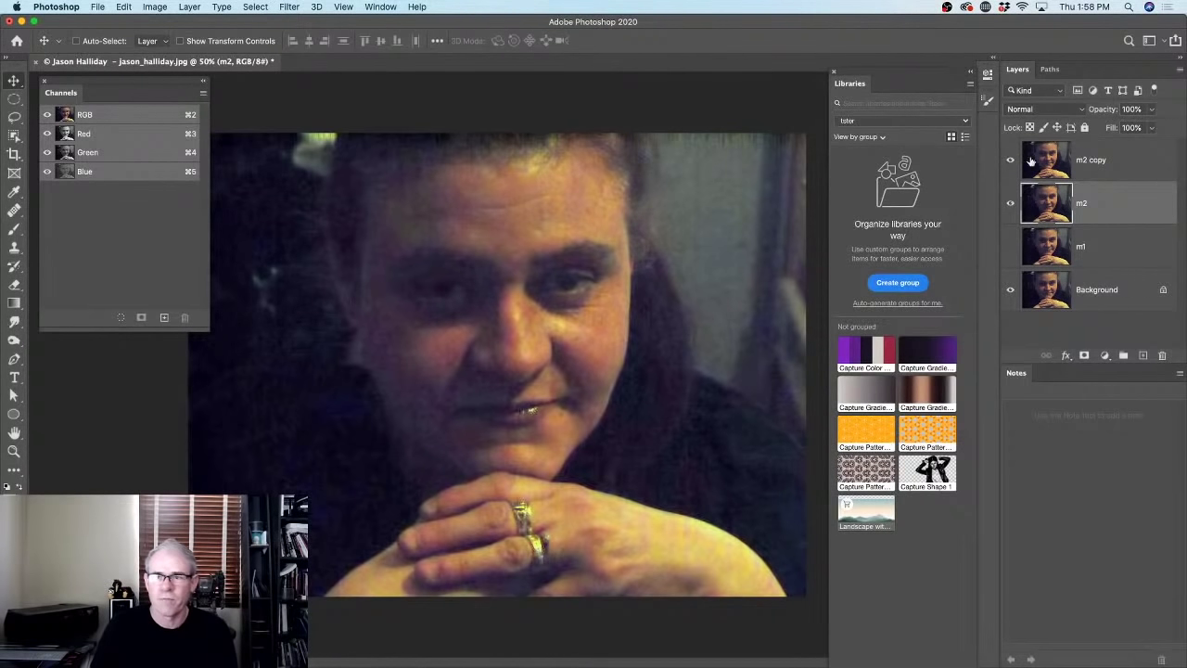
click(1045, 165)
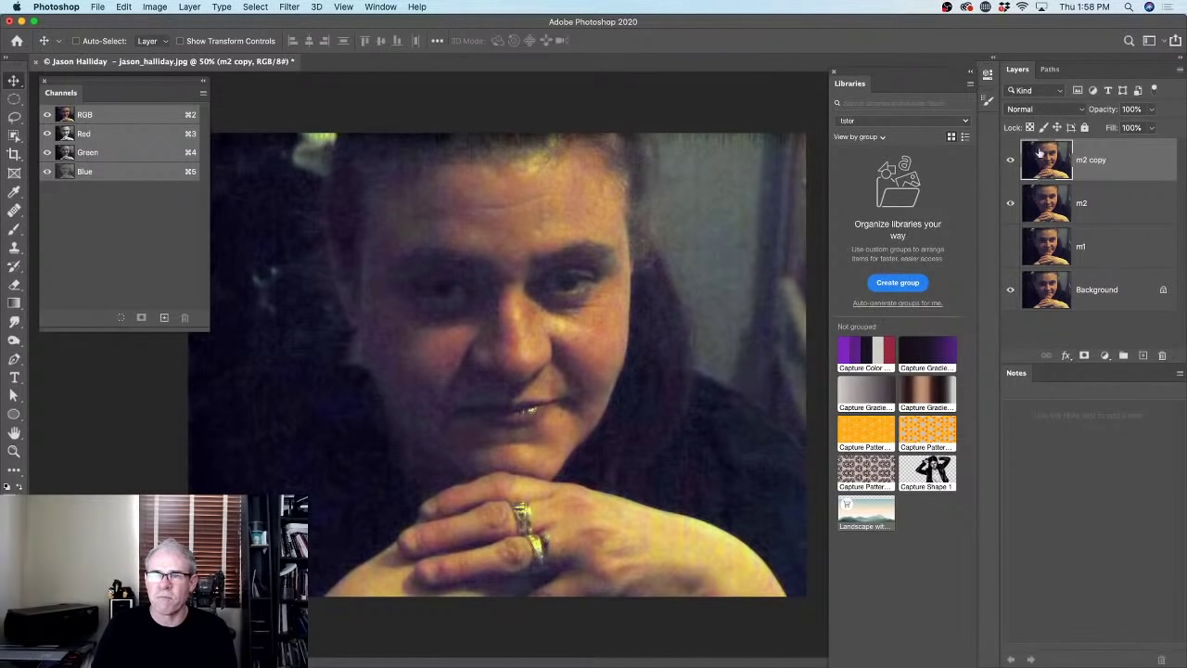
click(1029, 109)
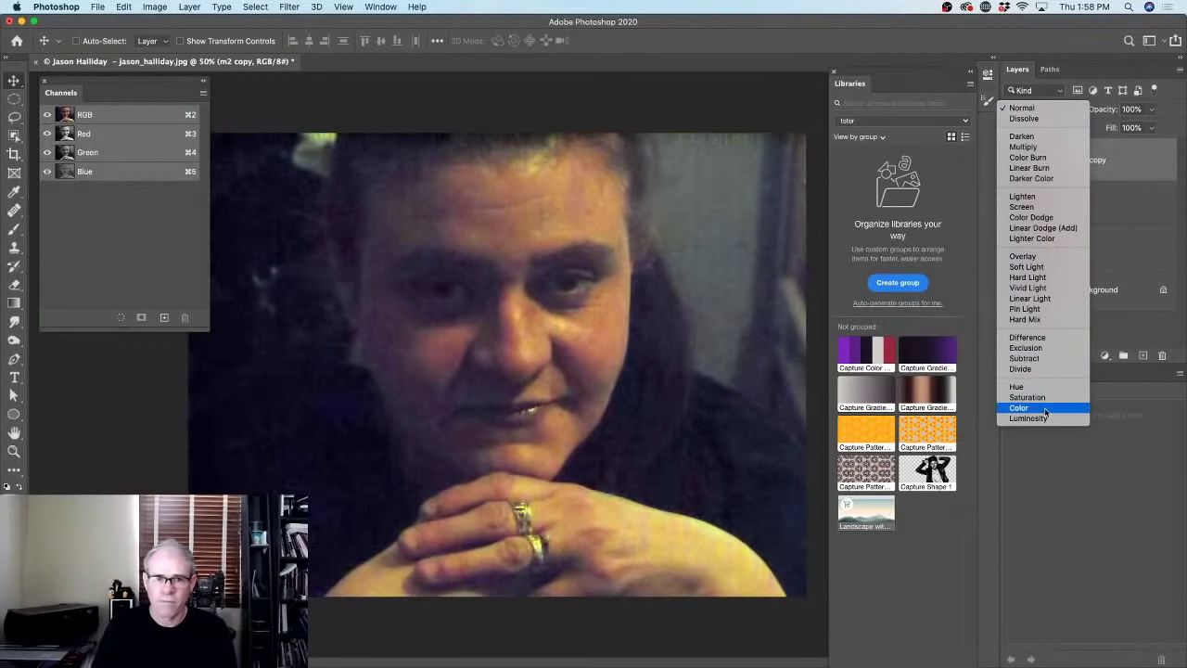
click(1045, 409)
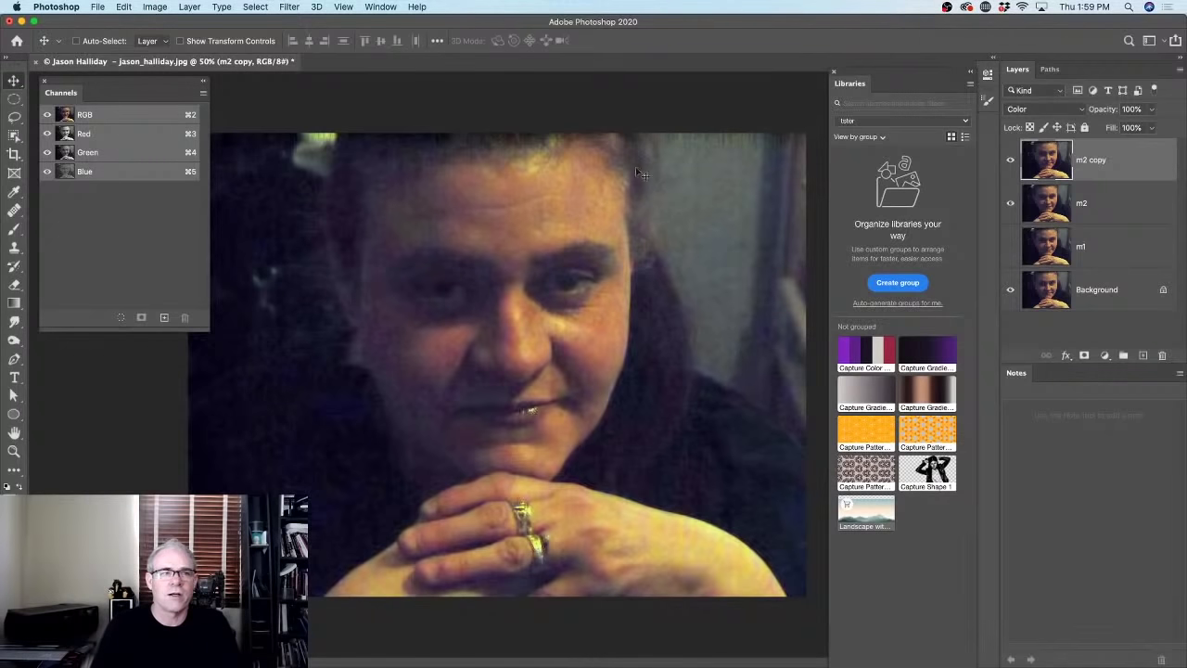
Start a Smart Blur on m2 copy, previewed at 25%, with Radius 42.6, Threshold 11.3, Quality High and Mode Normal.
click(288, 8)
mouse_move(305, 158)
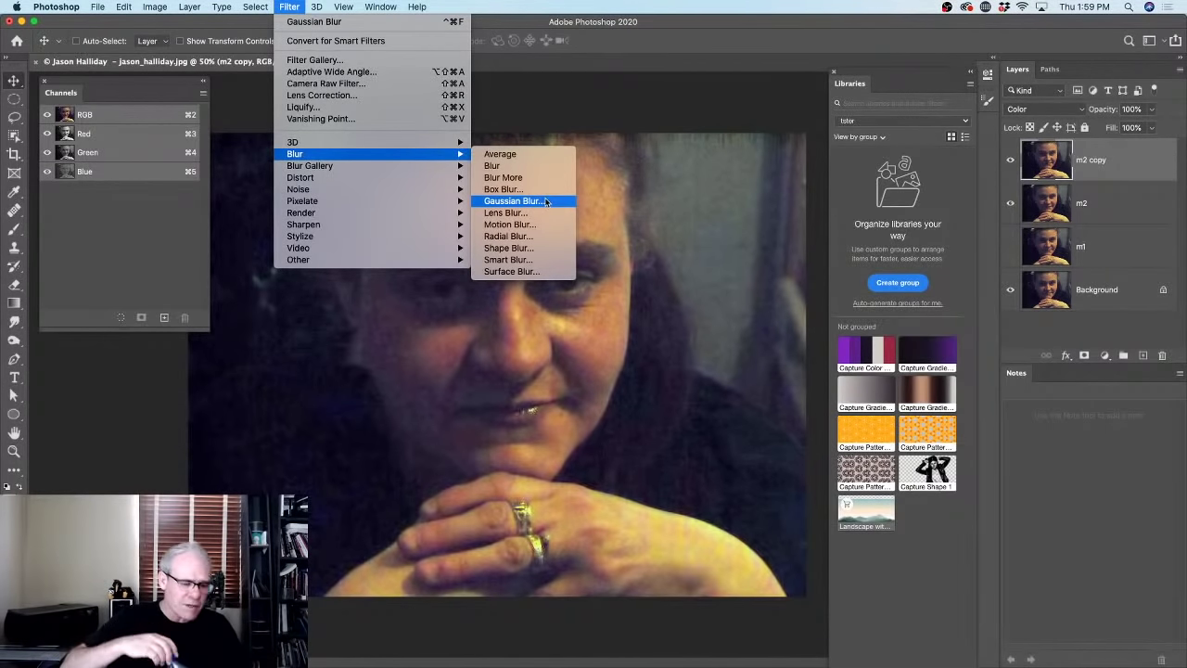
click(544, 260)
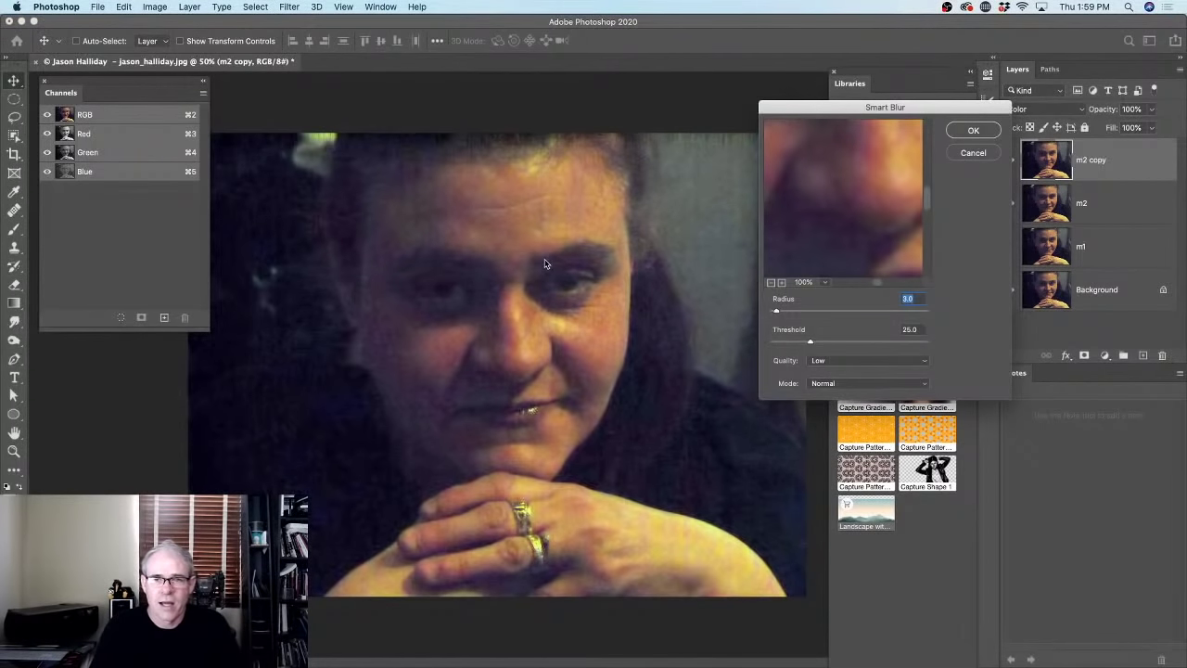
drag(795, 107, 696, 94)
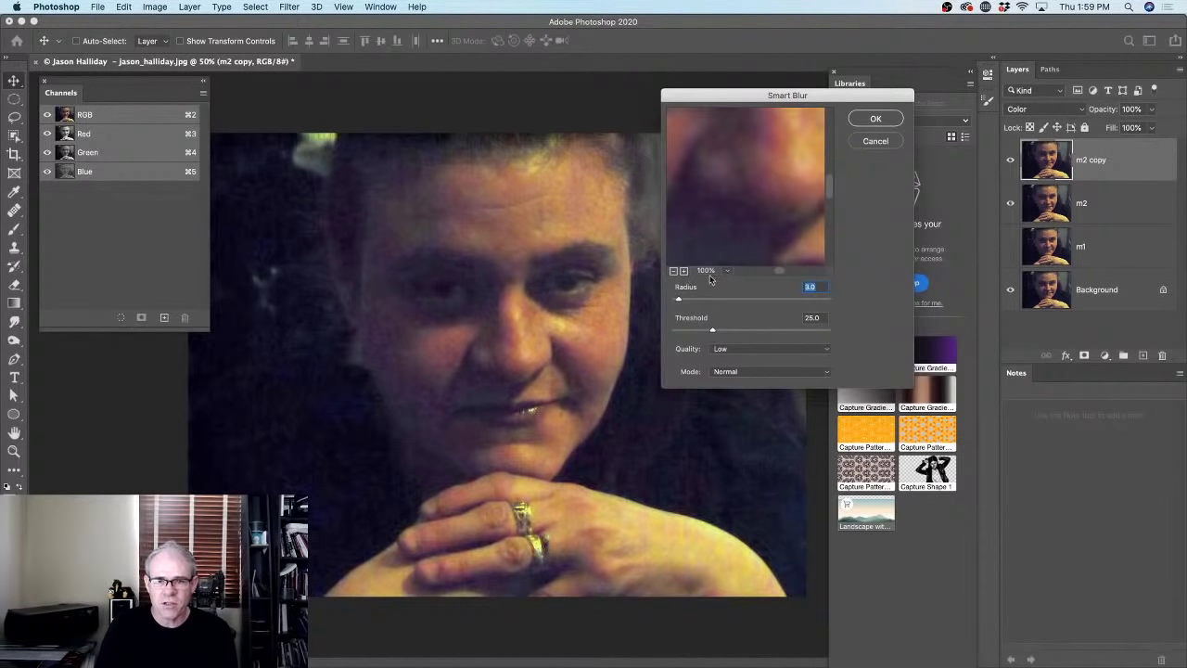
click(674, 271)
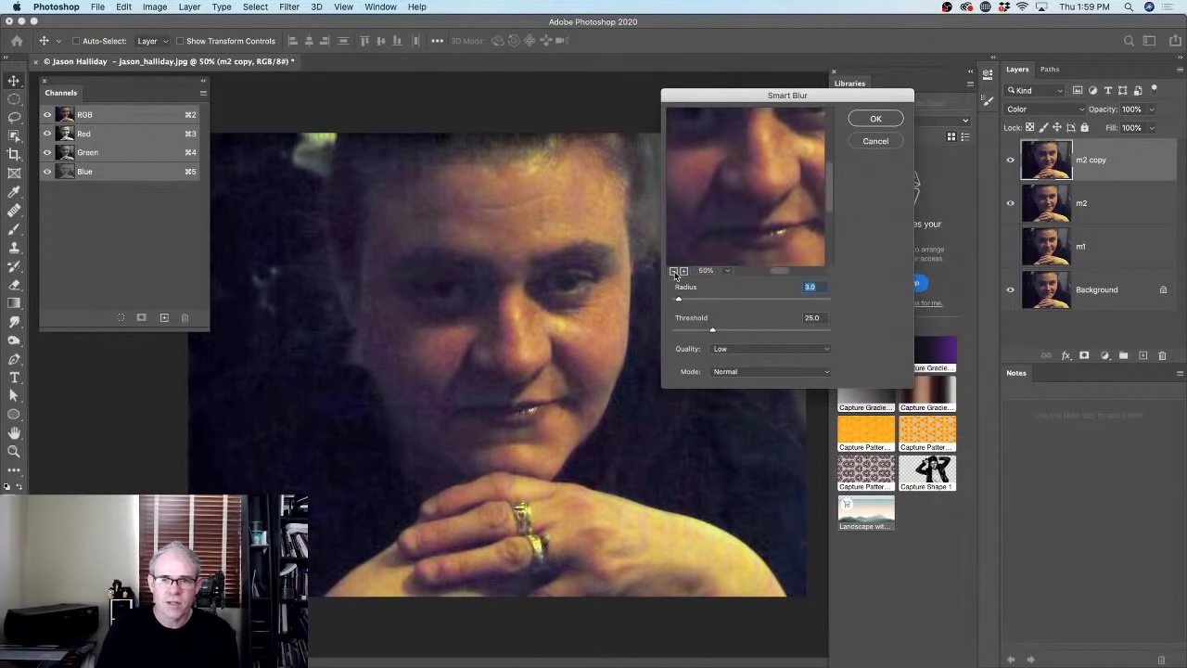
click(675, 271)
click(674, 271)
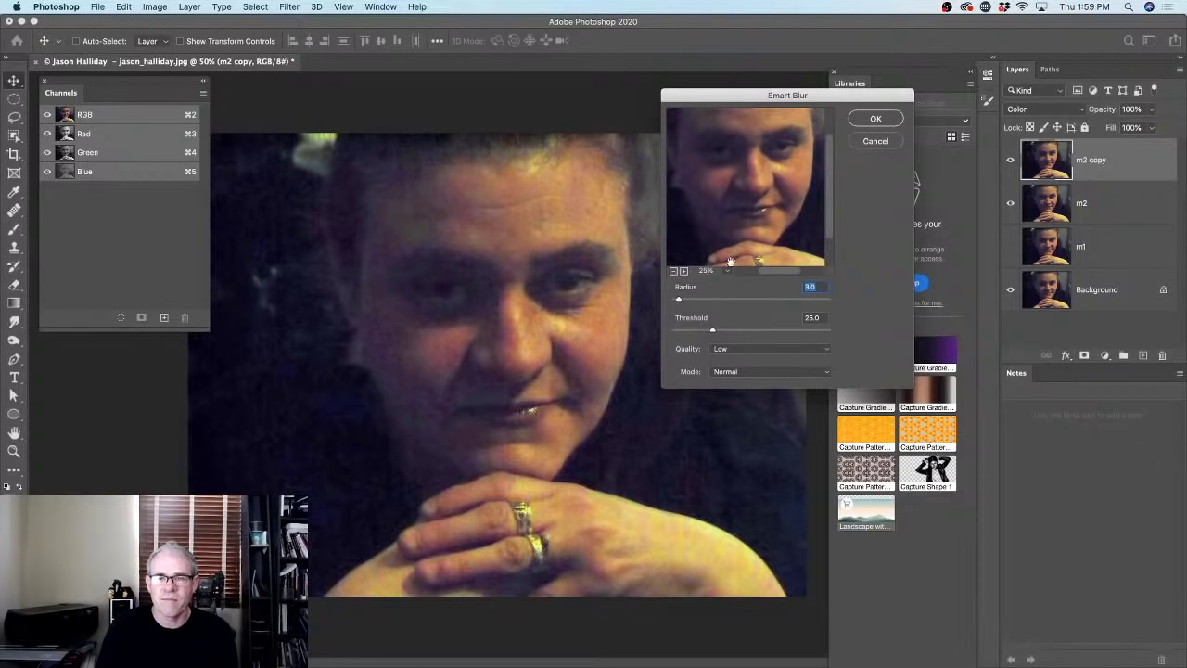
drag(679, 301, 739, 303)
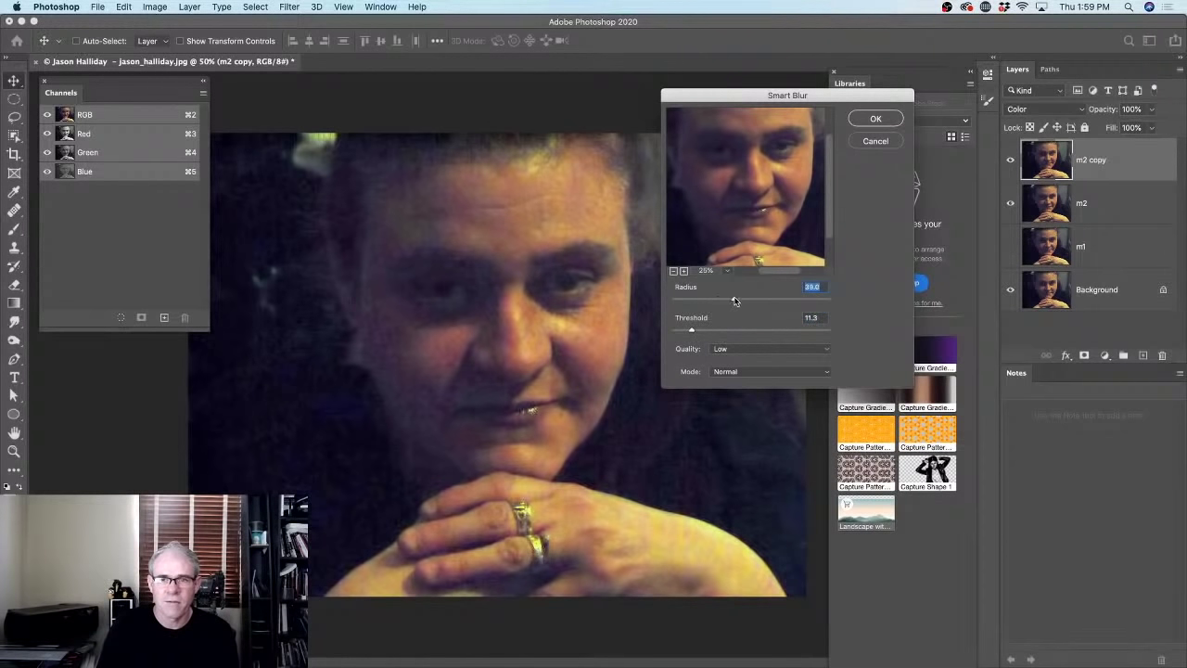
click(749, 349)
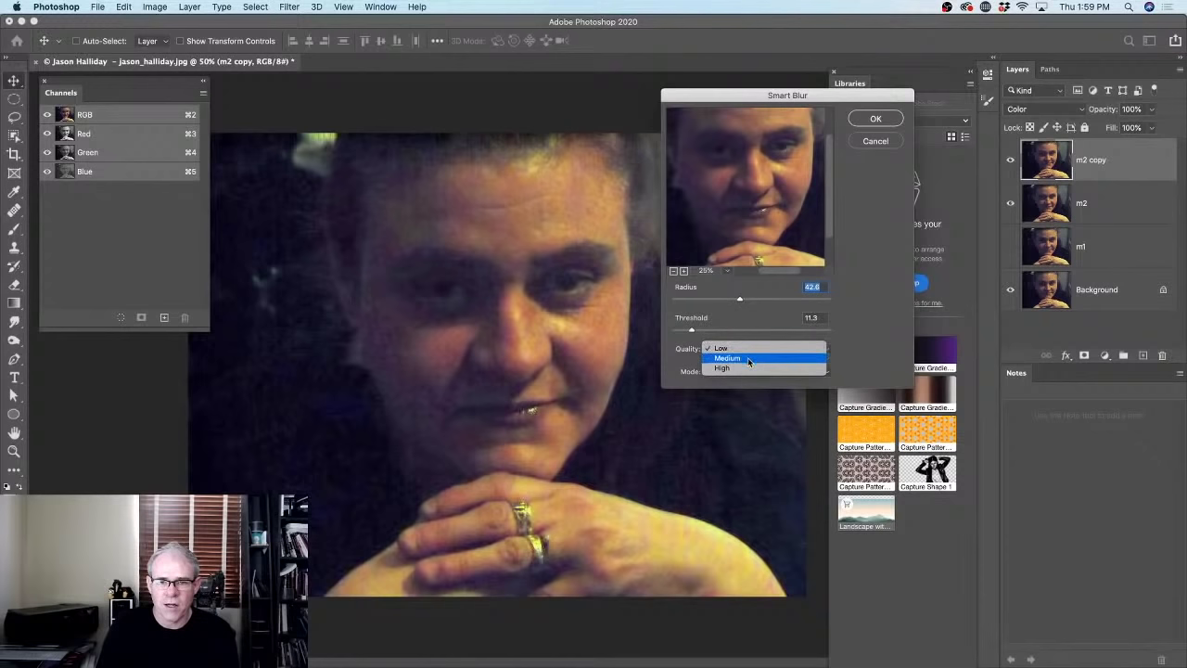
click(762, 347)
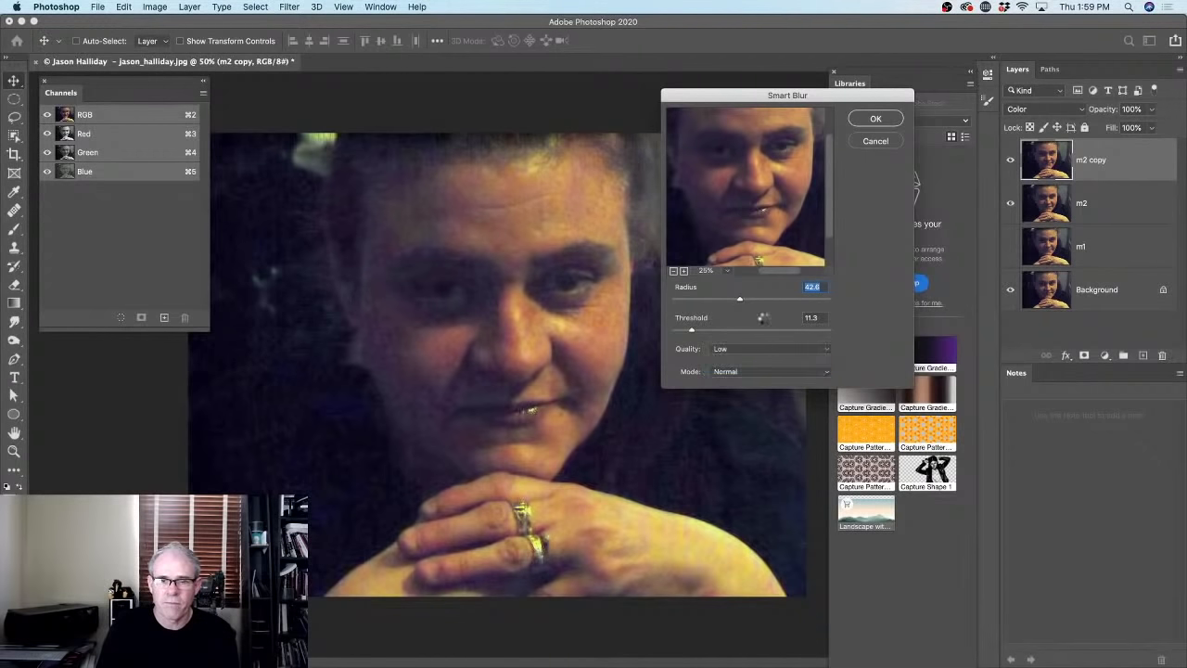
click(747, 371)
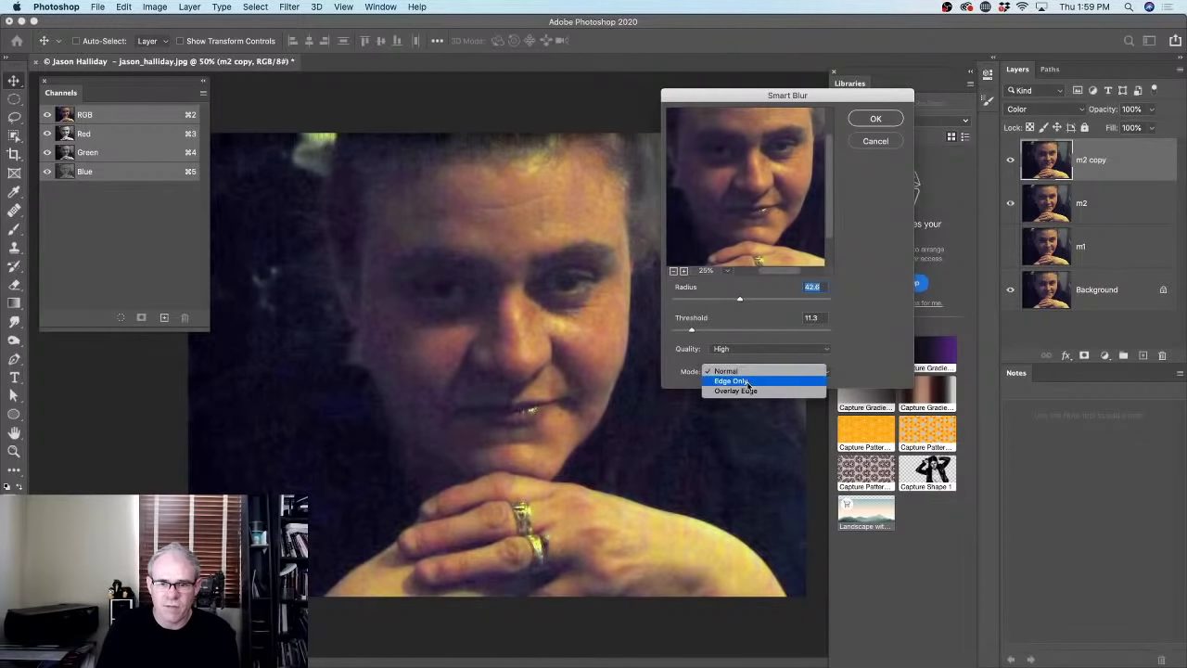
click(752, 372)
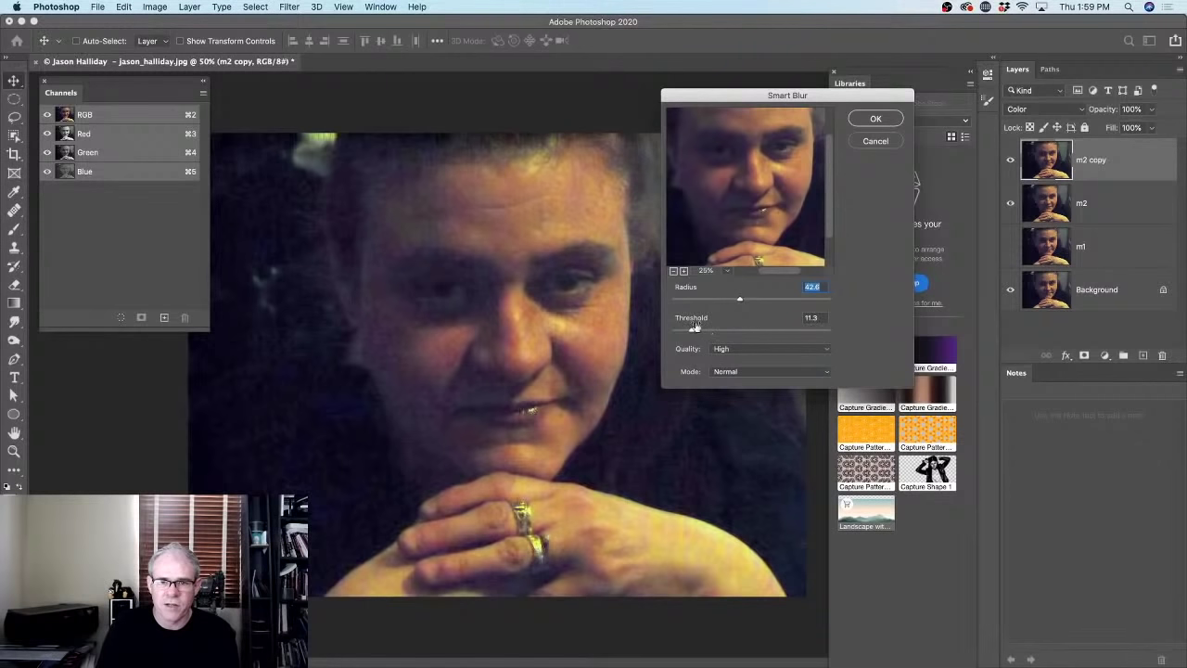
Raise the Smart Blur Radius to about 60 and the Threshold to 87.2, and apply the filter to m2 copy.
drag(694, 331, 753, 300)
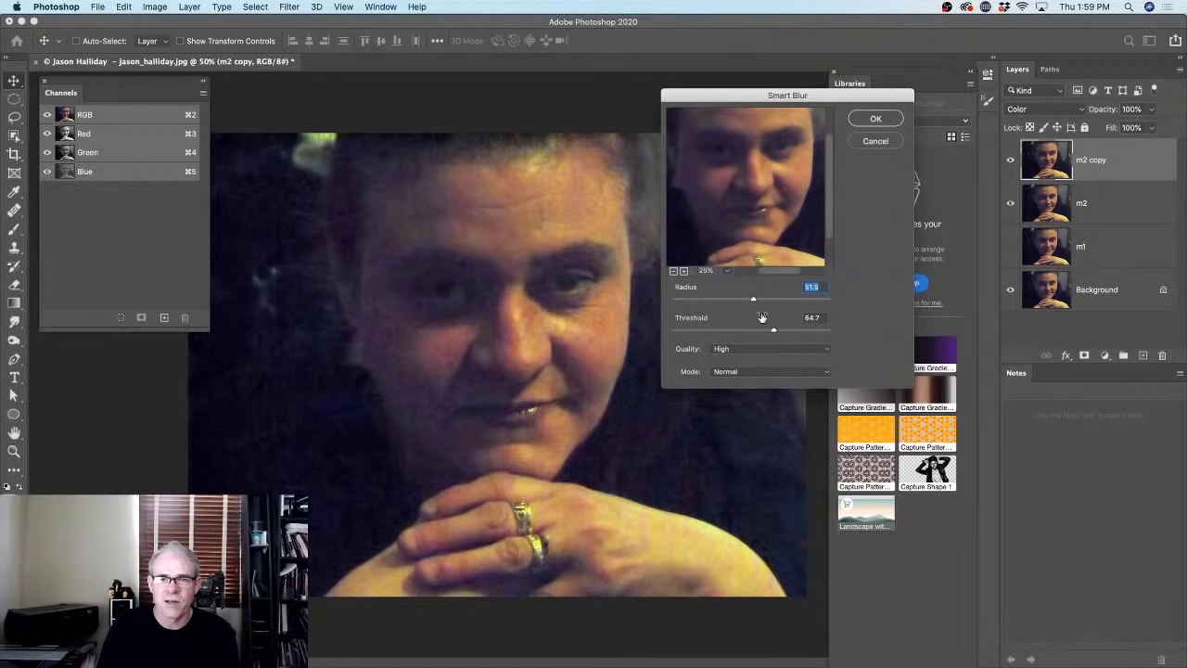
click(776, 332)
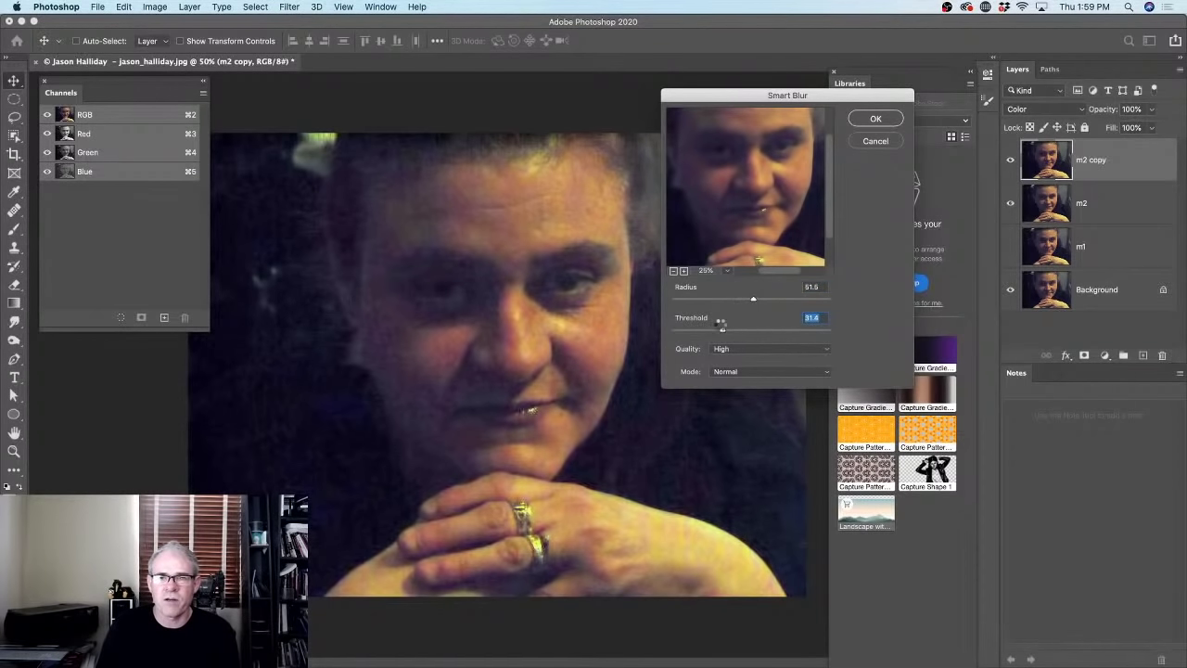
drag(723, 334, 693, 331)
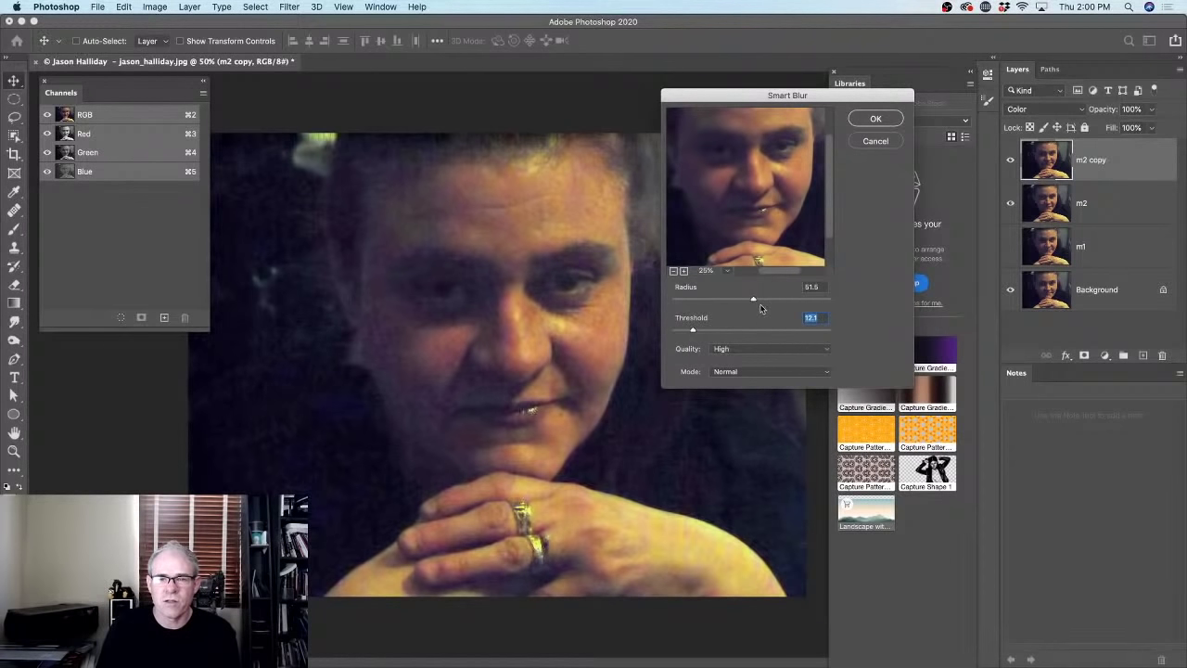
drag(794, 330, 809, 331)
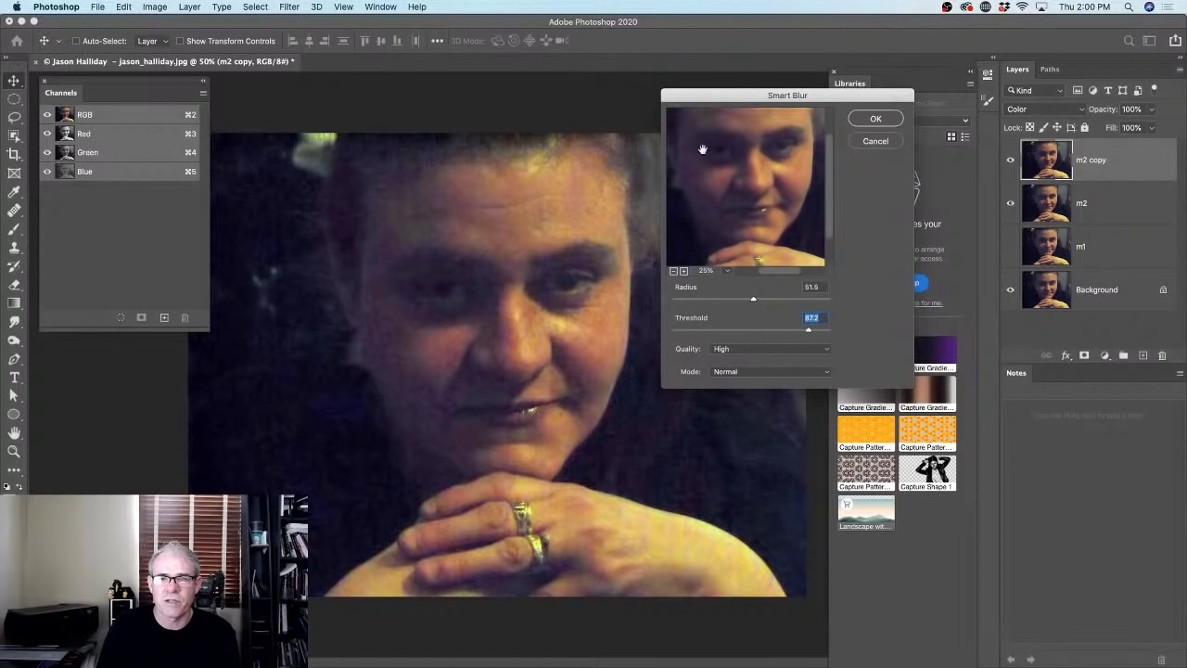
click(754, 301)
drag(754, 301, 770, 302)
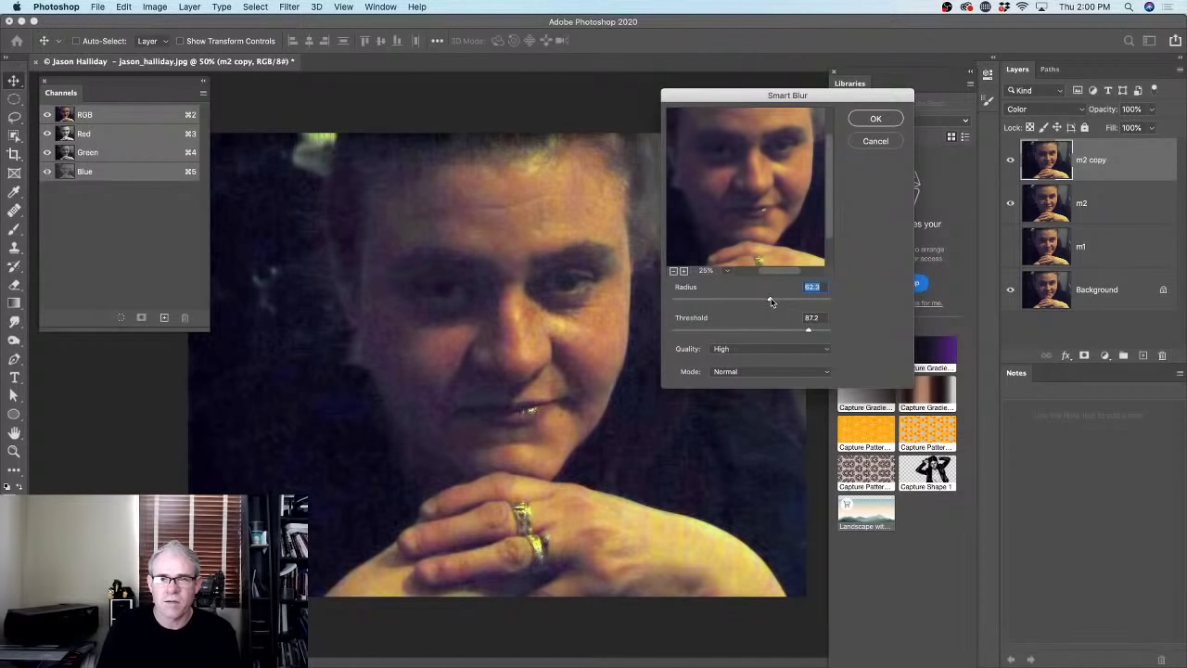
drag(770, 301, 766, 298)
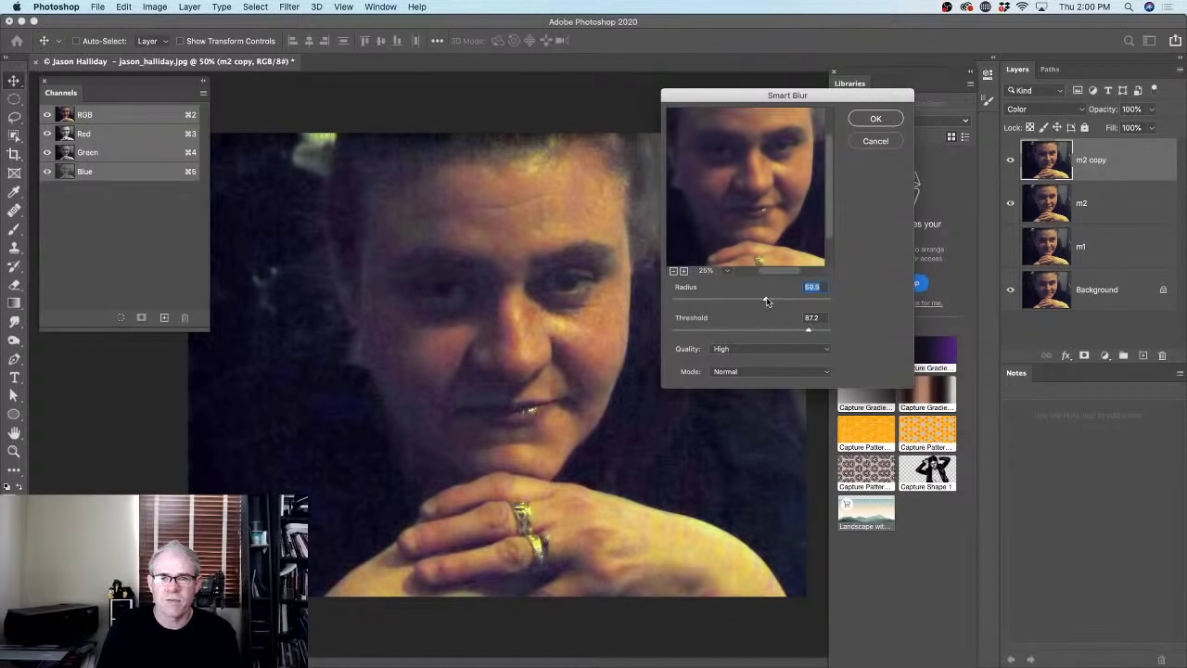
click(870, 118)
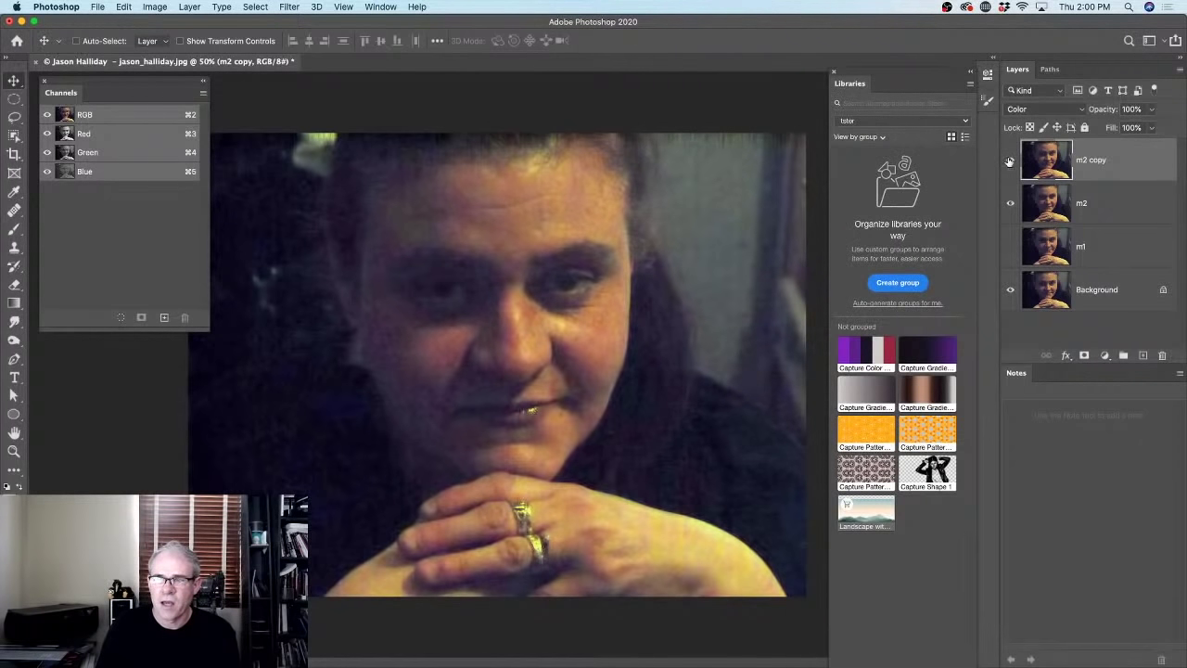
Toggle the visibility of m2 copy to compare the portrait with and without the blurred color layer.
click(1010, 160)
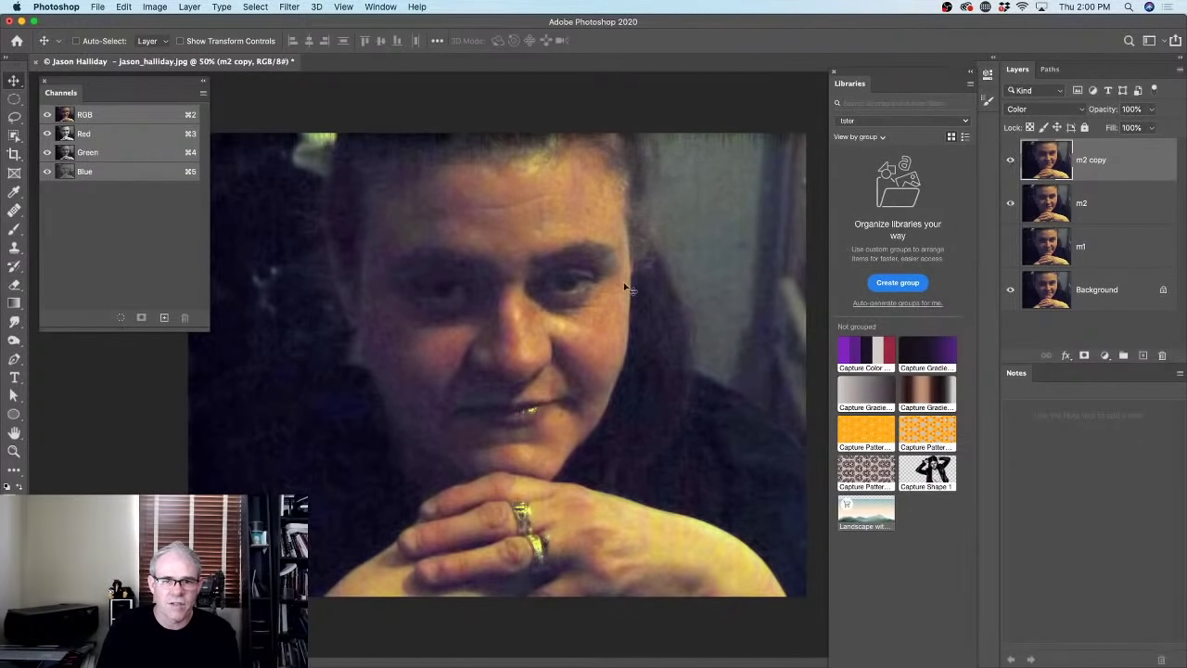
click(1010, 162)
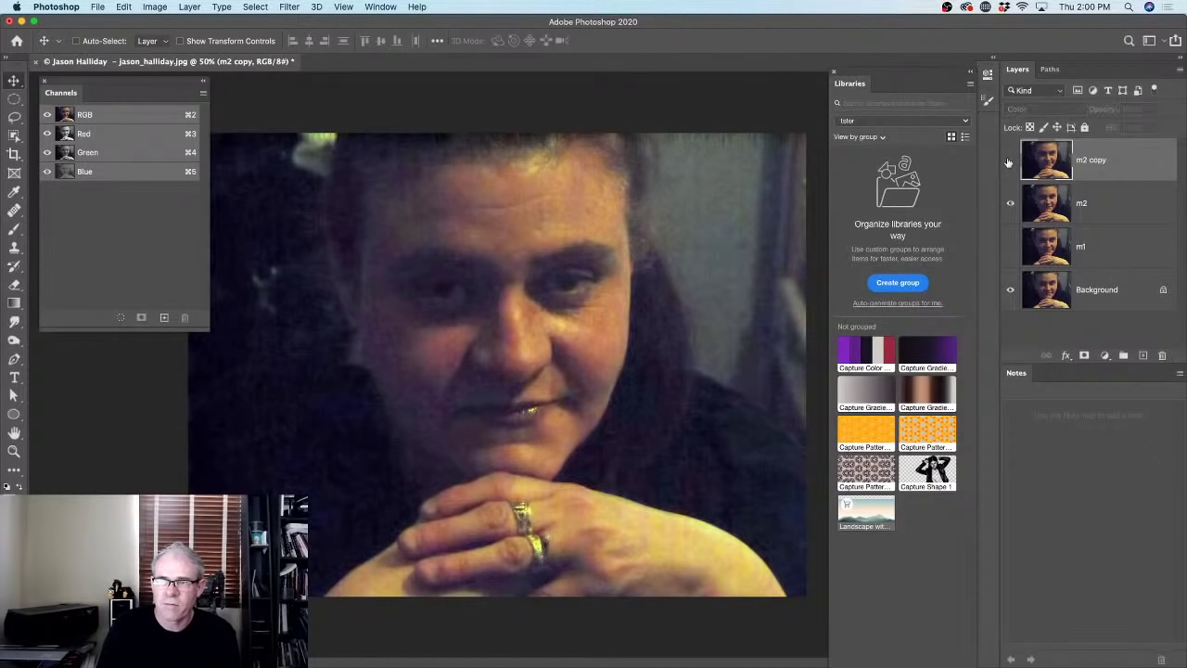
click(1010, 162)
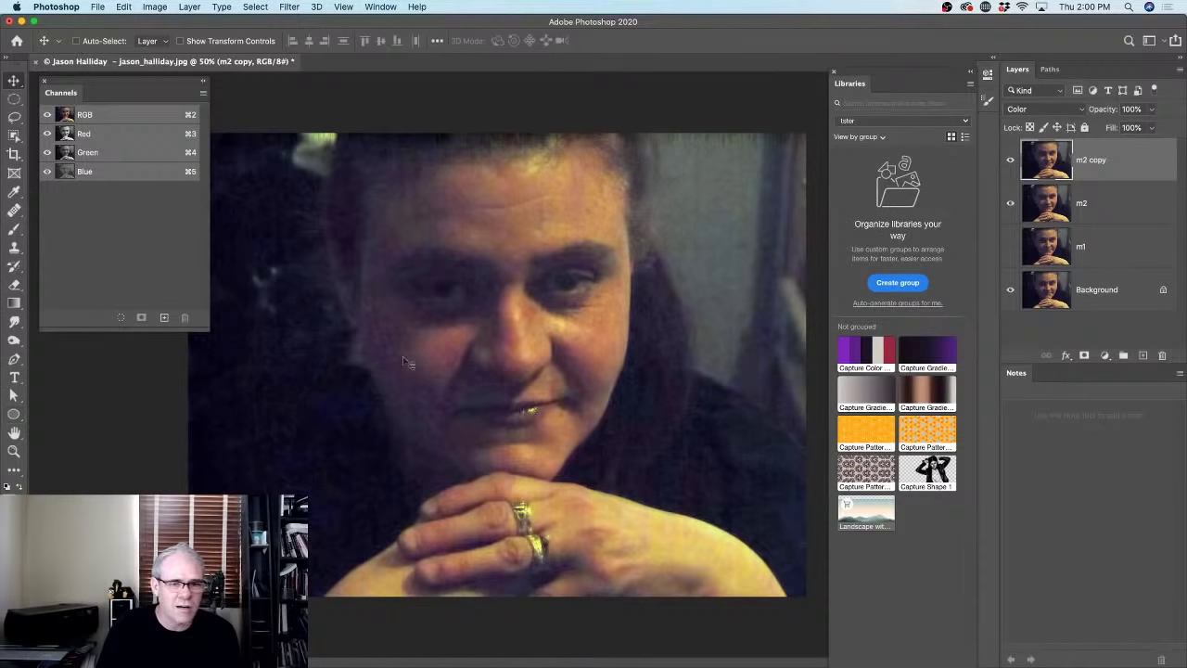
click(1010, 163)
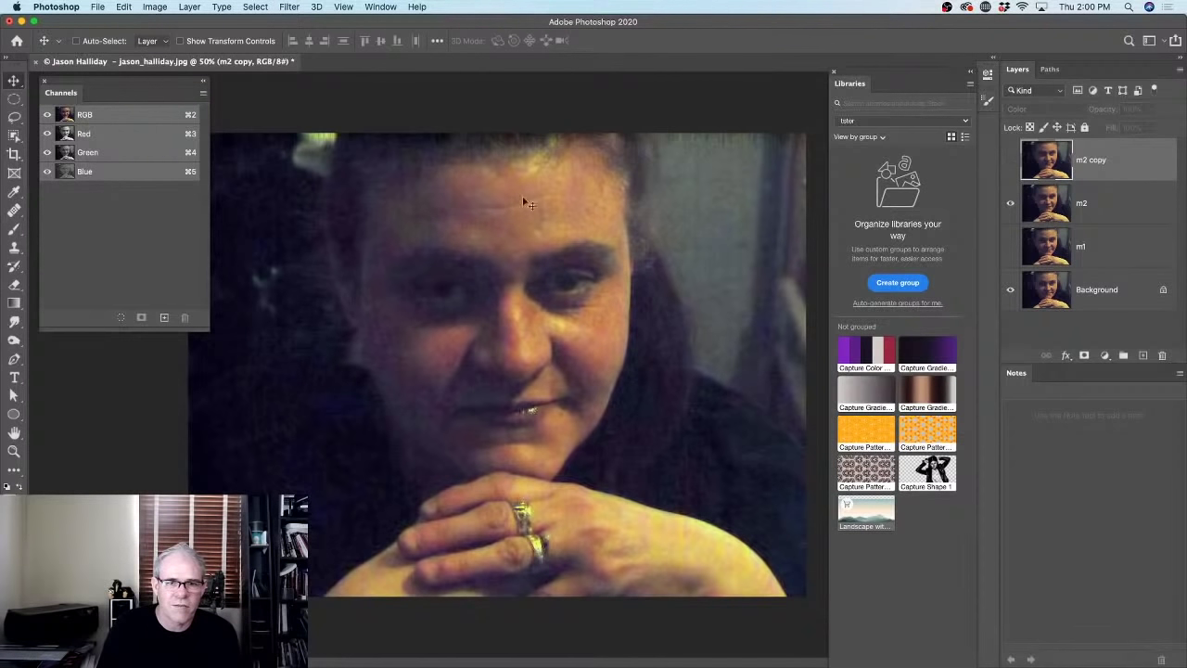
click(1014, 162)
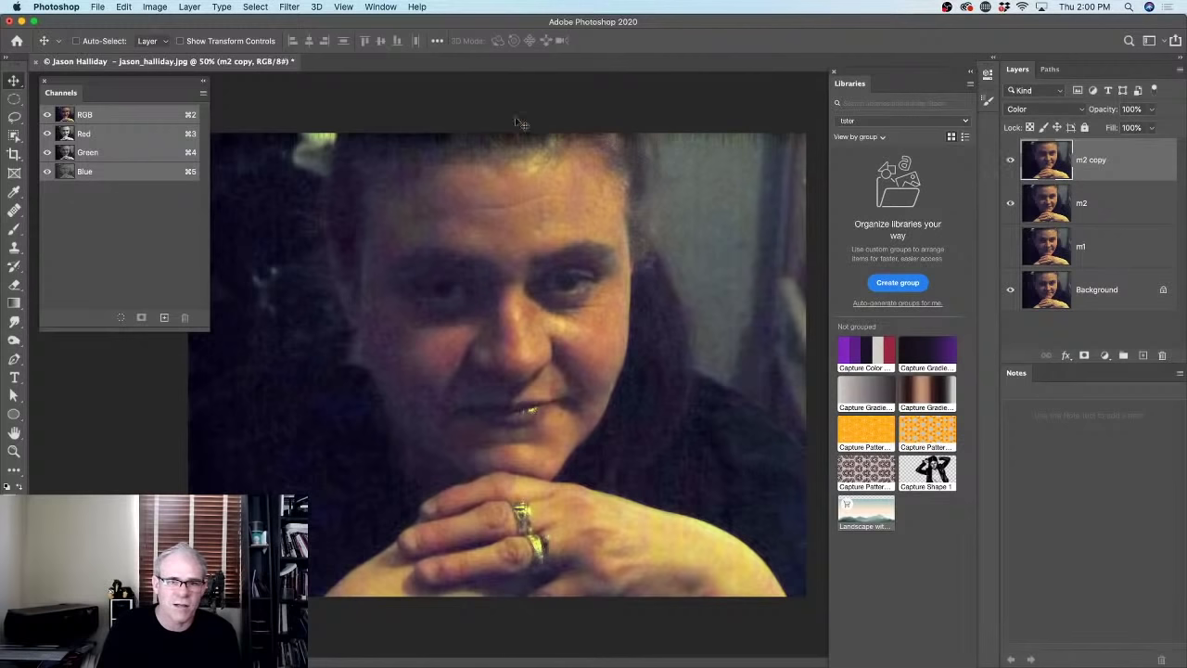
Apply a Gaussian Blur with a Radius of 7.8 pixels to the m2 copy layer.
click(291, 5)
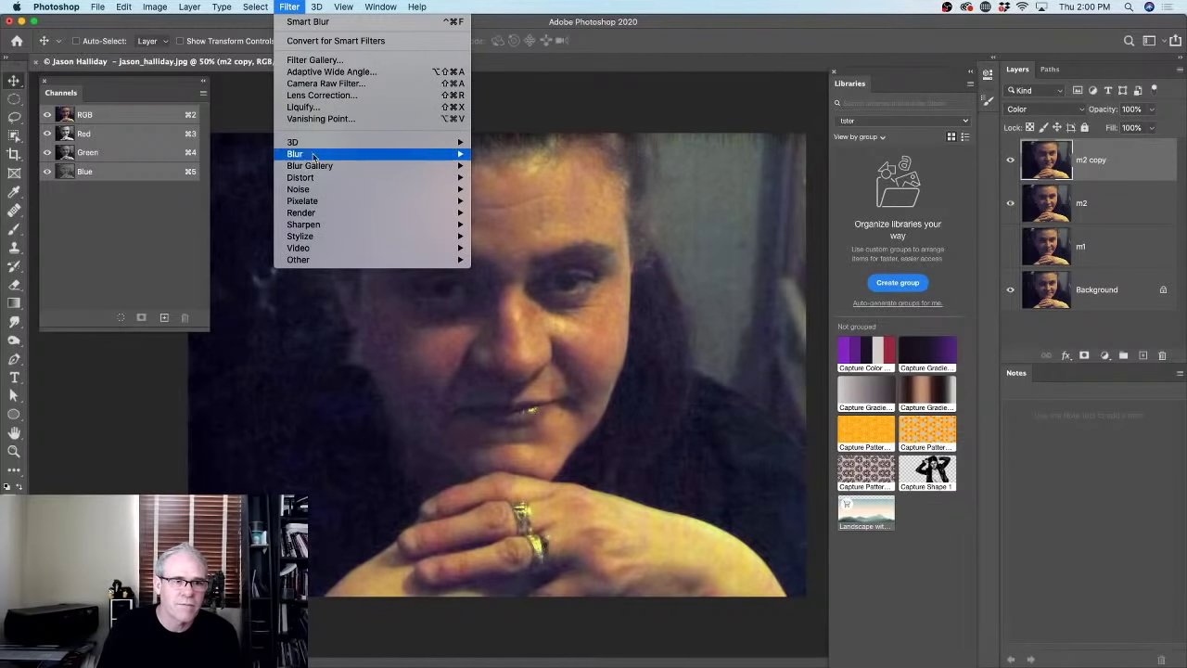
mouse_move(320, 155)
click(530, 201)
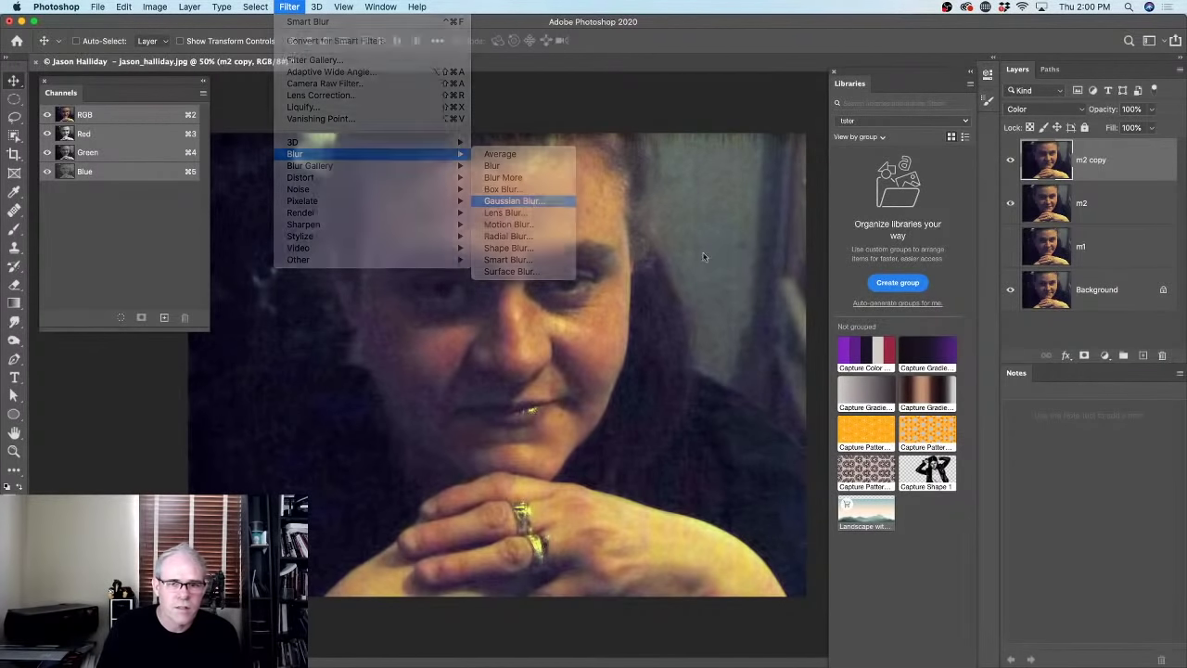
mouse_move(693, 236)
mouse_down()
mouse_move(728, 239)
mouse_move(708, 237)
mouse_up()
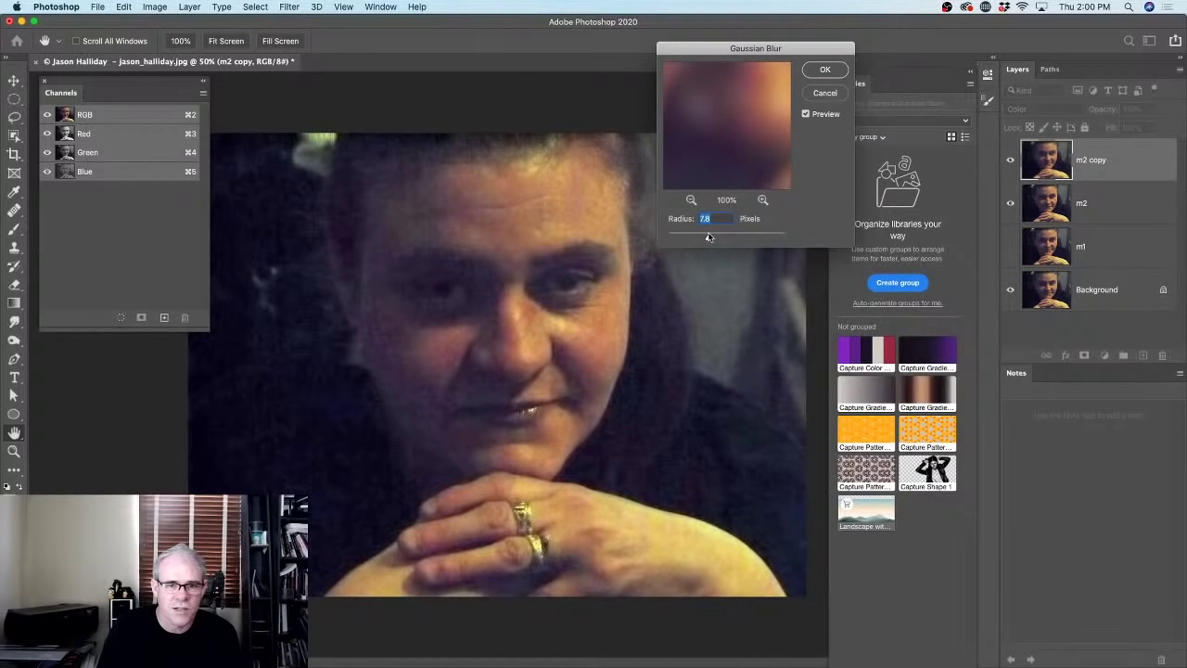
click(824, 71)
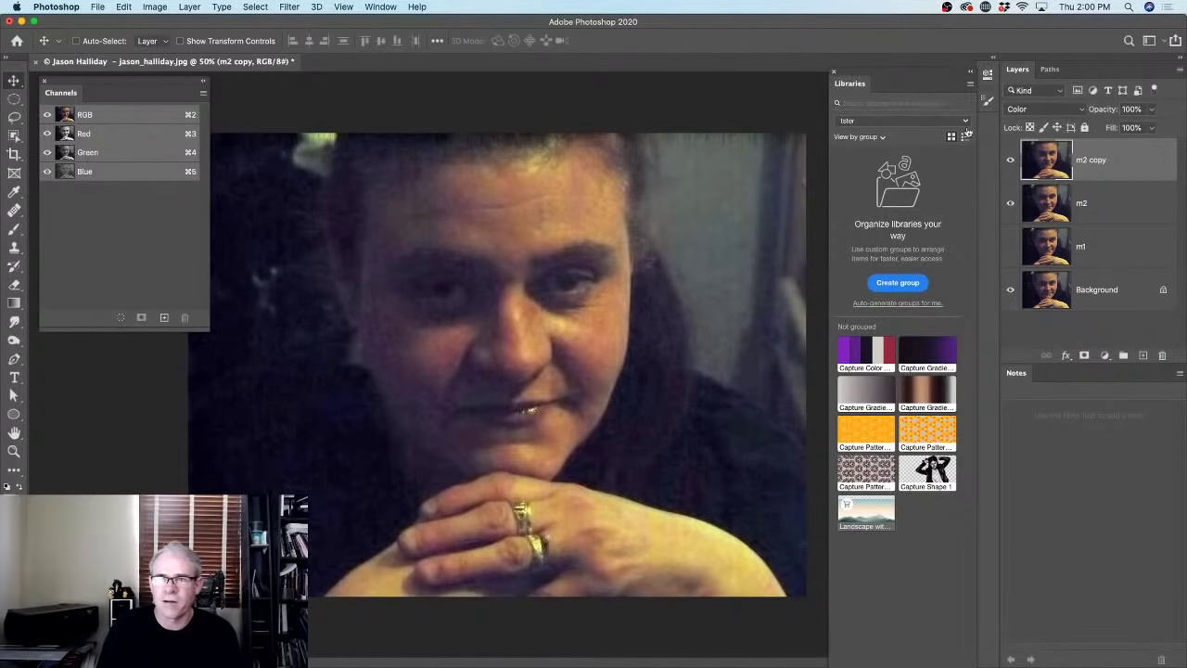
Toggle the visibility of m2 and m2 copy to compare the blurred color result with the original Background.
click(1011, 202)
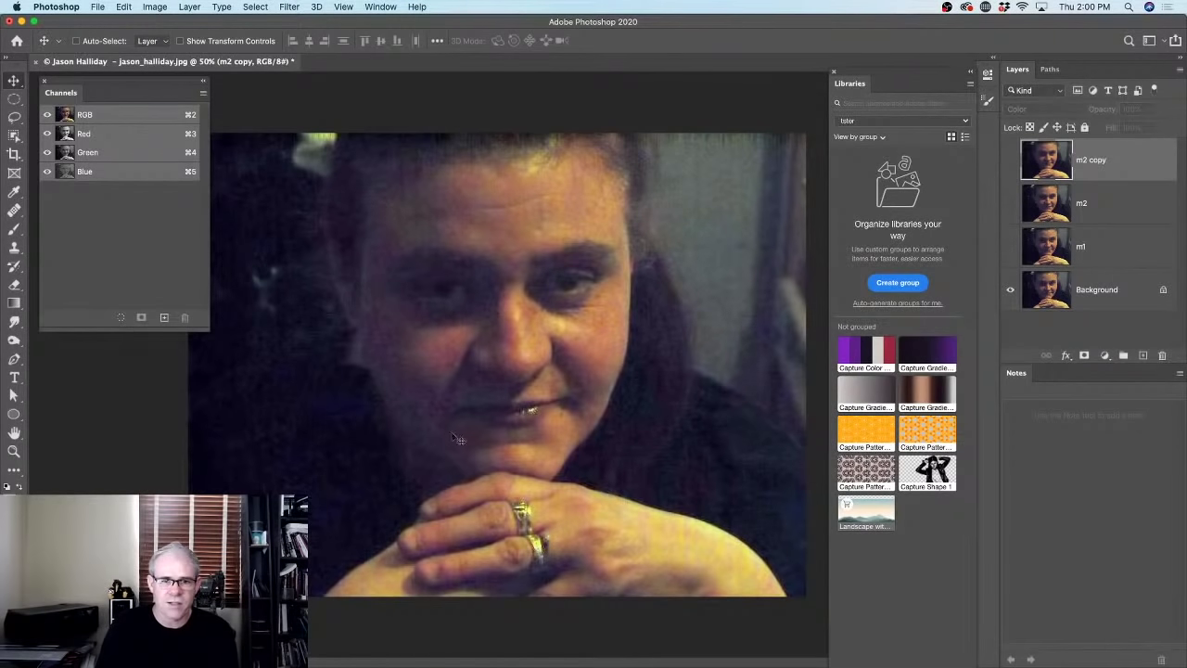
click(1010, 160)
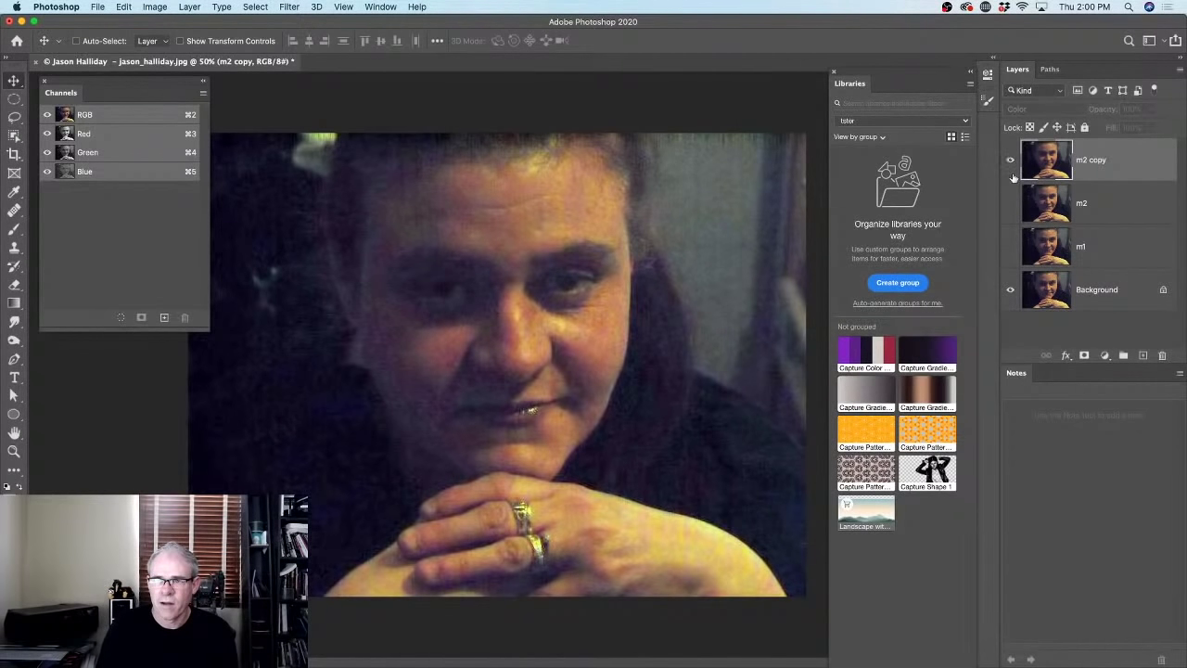
click(1011, 203)
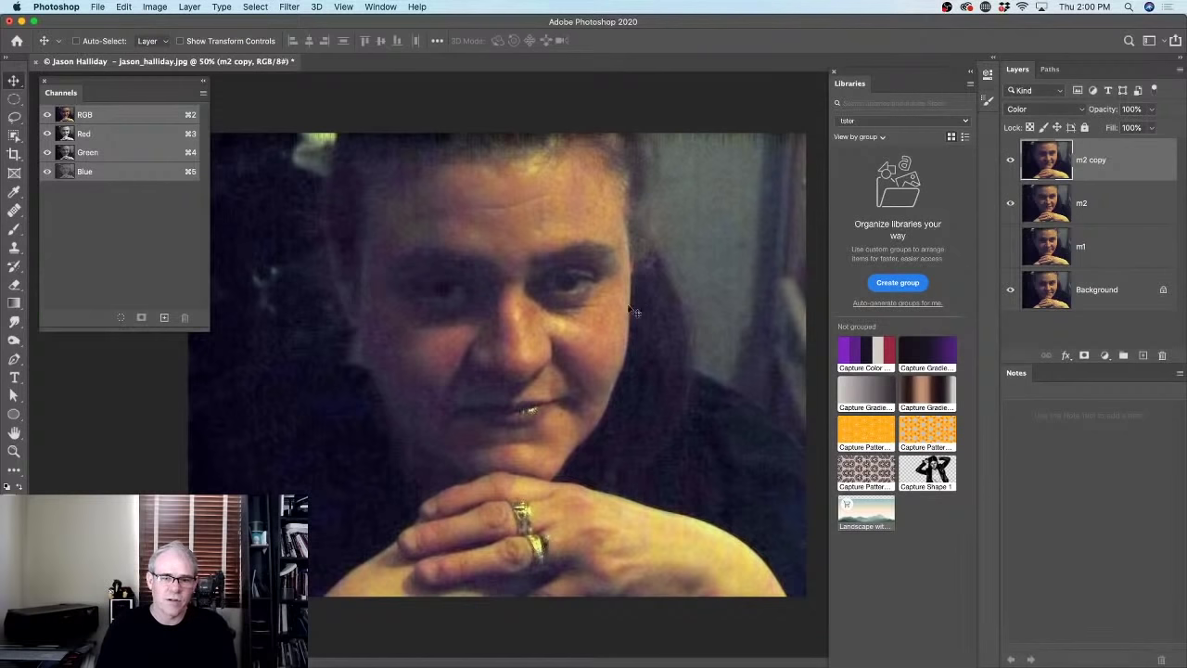
Set m2 copy's blend mode to Normal and select the face from hairline to chin with the Object Selection tool.
click(1050, 109)
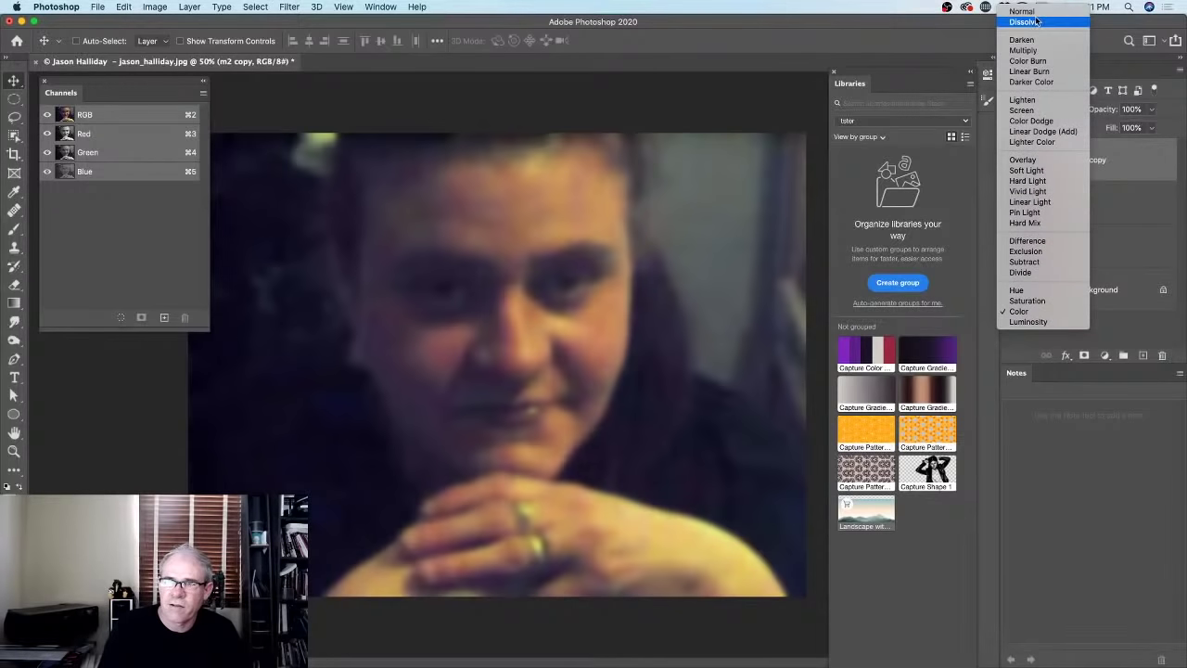
click(1039, 11)
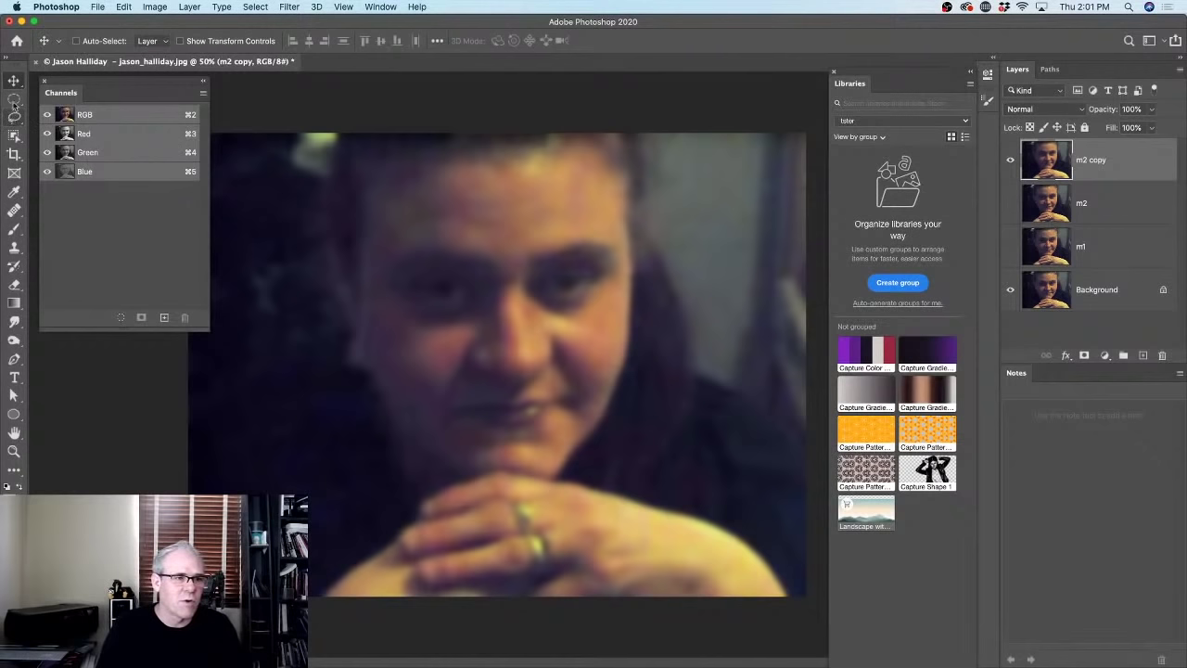
click(14, 135)
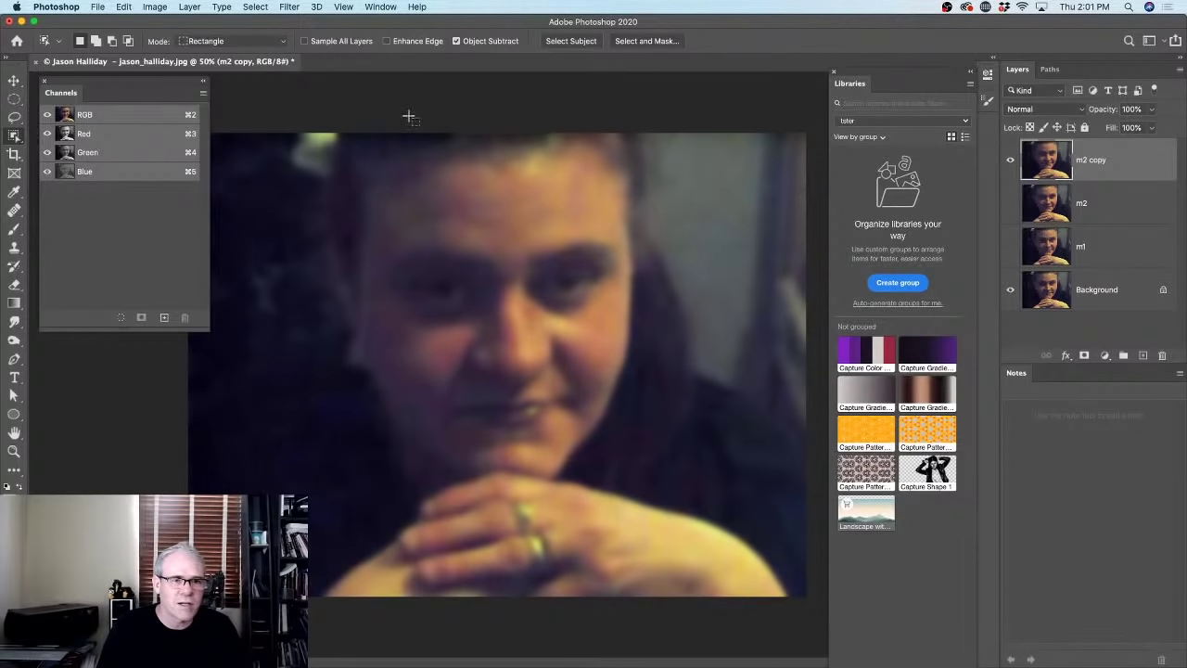
drag(323, 120, 635, 478)
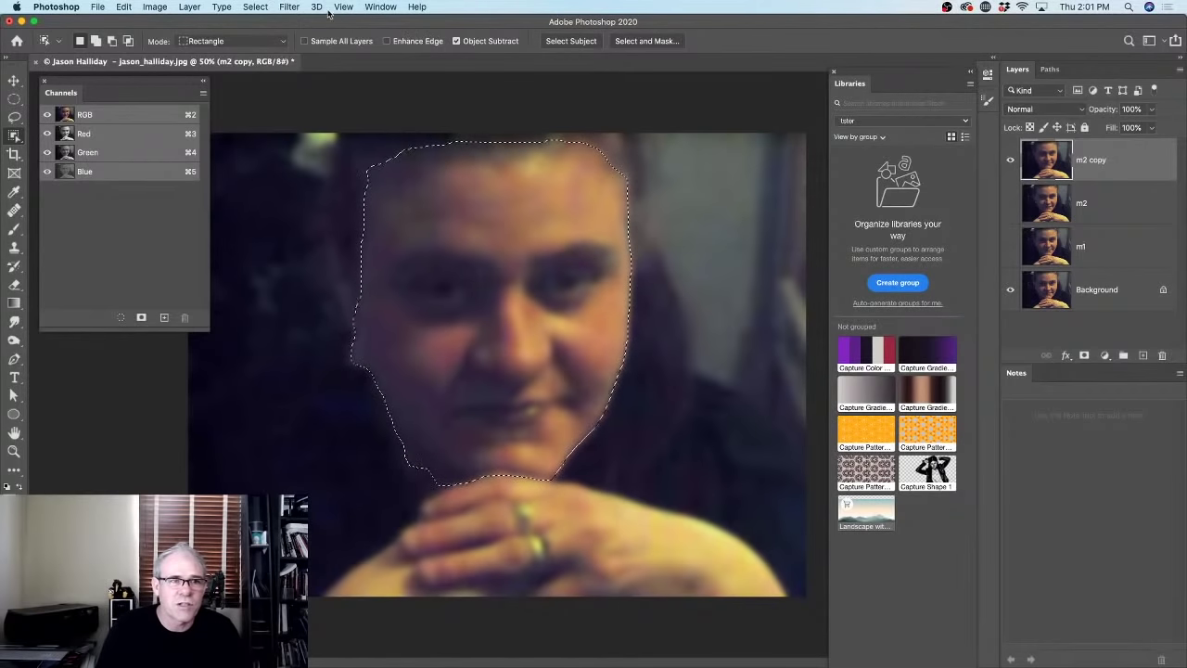
Apply a Surface Blur to the selected face on m2 copy with Radius 21 pixels and Threshold 34 levels.
click(295, 8)
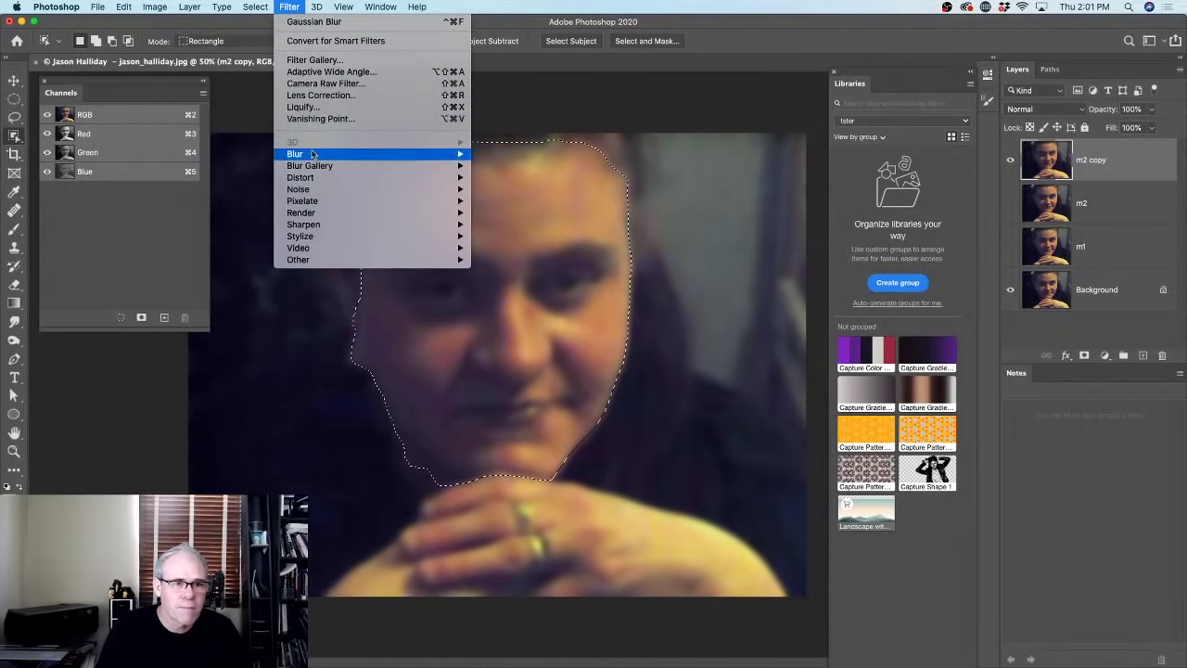
mouse_move(345, 158)
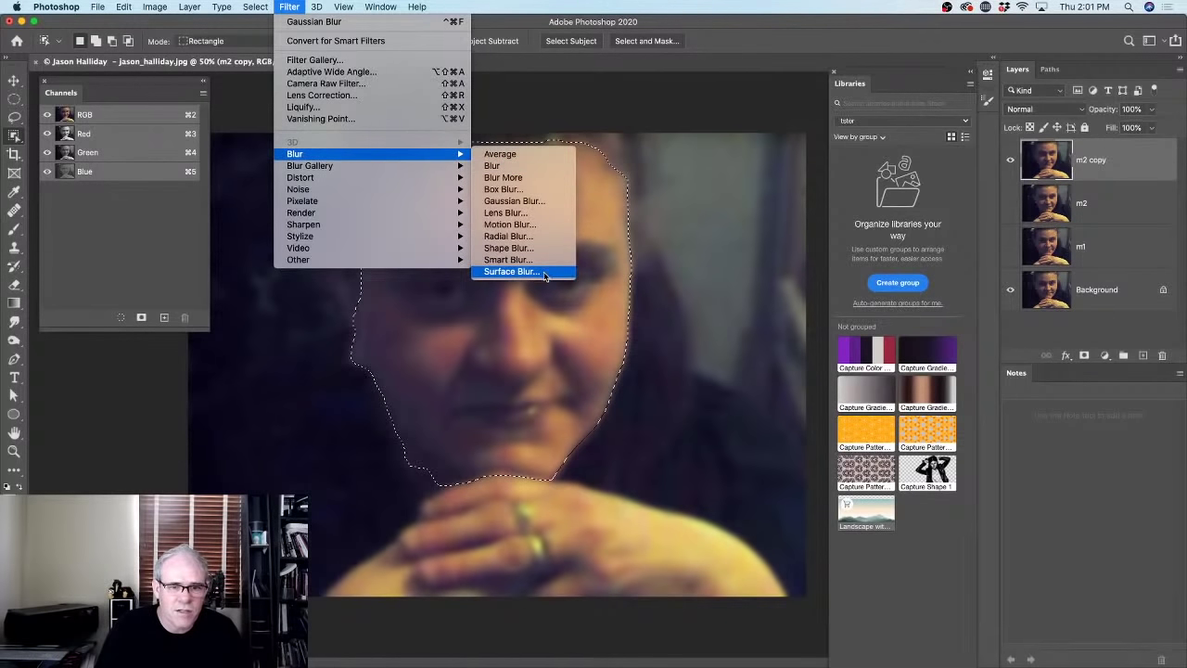
click(544, 276)
drag(570, 152, 806, 144)
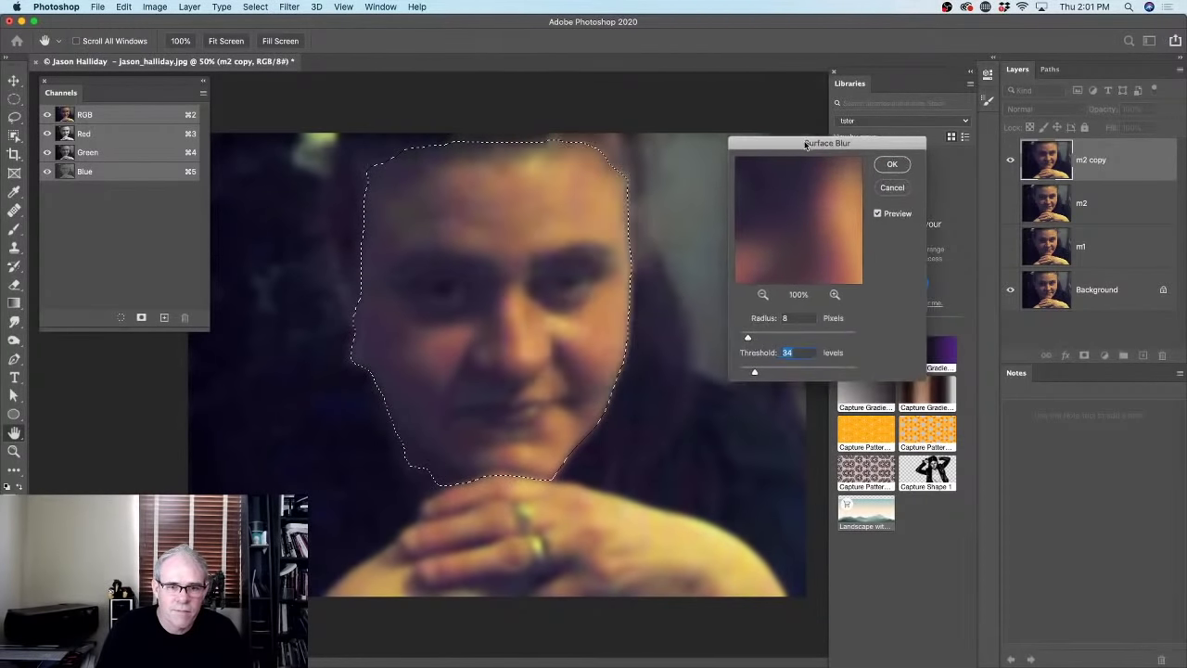
drag(747, 336, 760, 336)
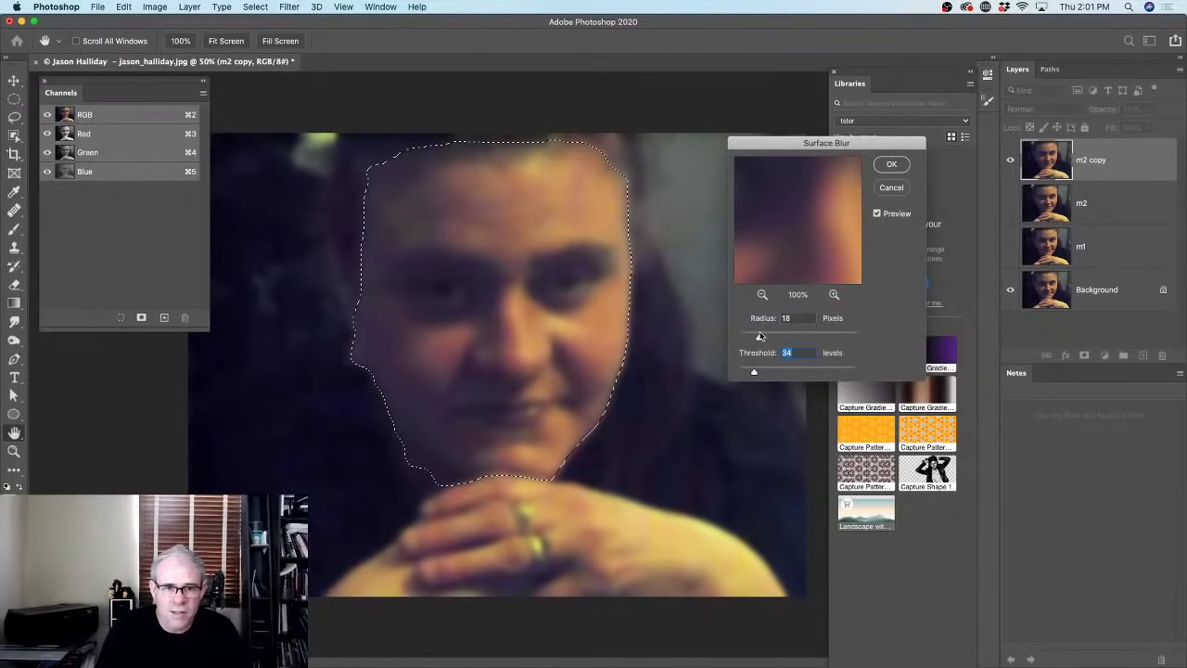
click(759, 336)
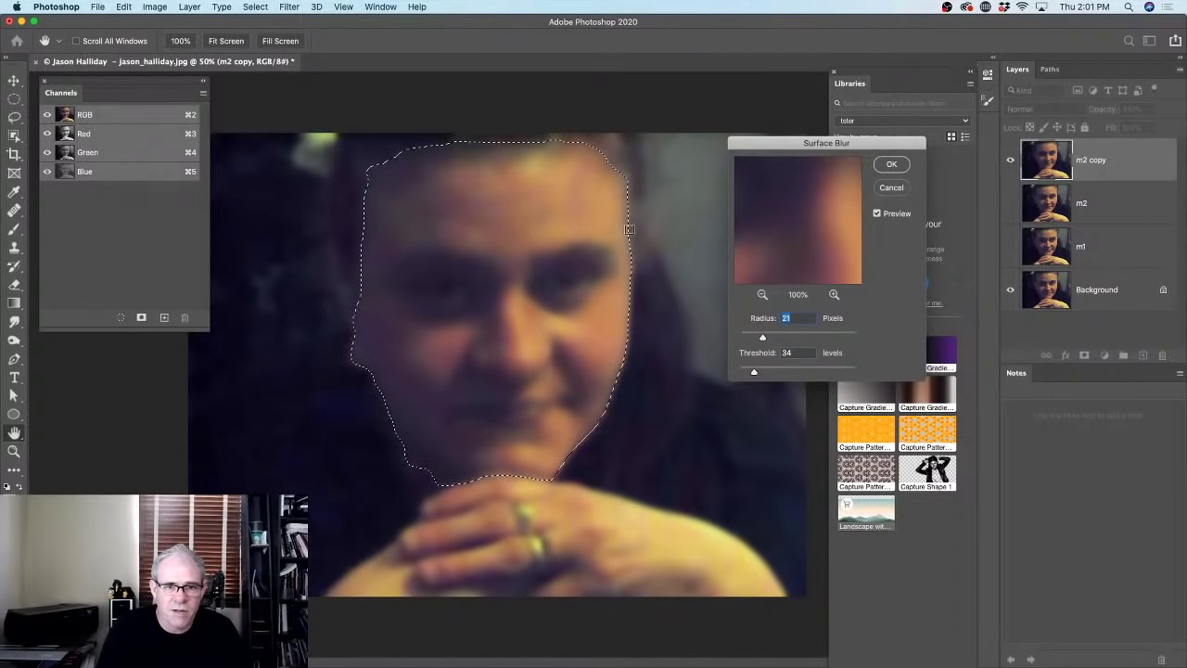
click(892, 165)
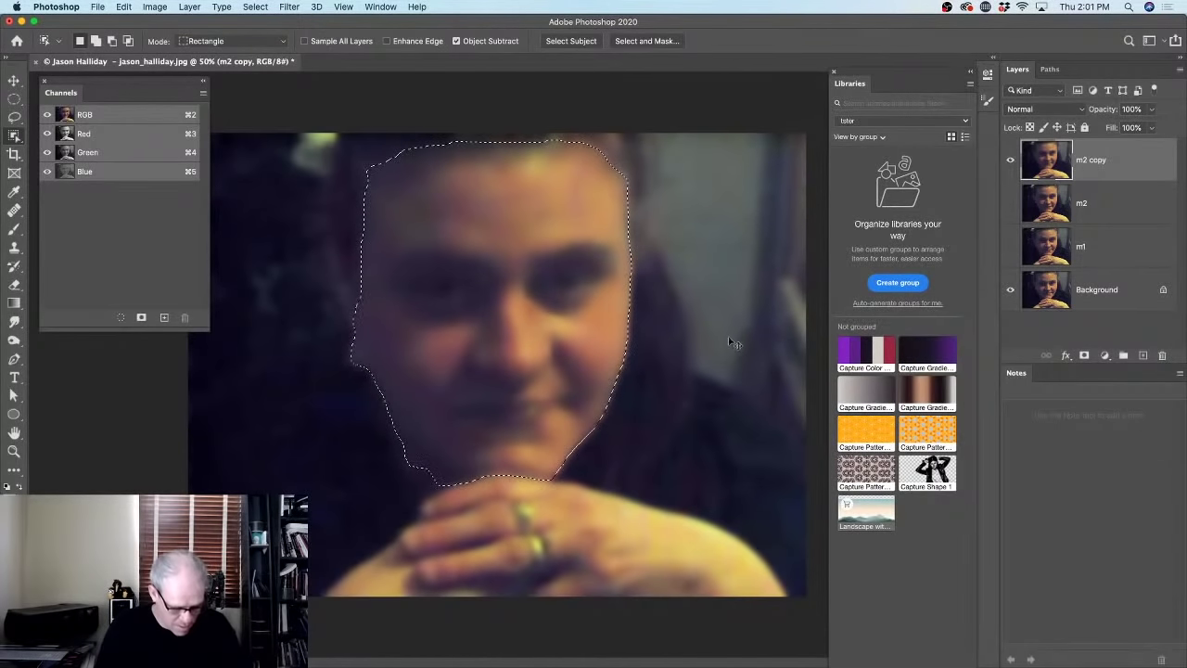
Deselect the face and set m2 copy's blend mode back to Color.
key(super+d)
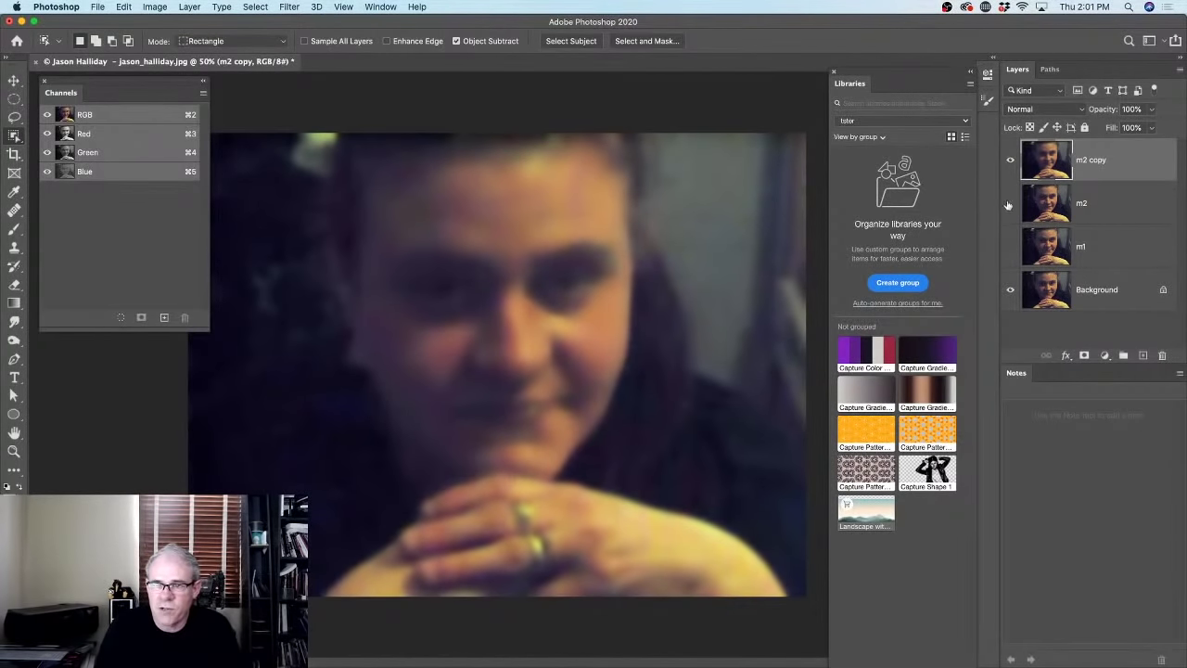
click(1045, 109)
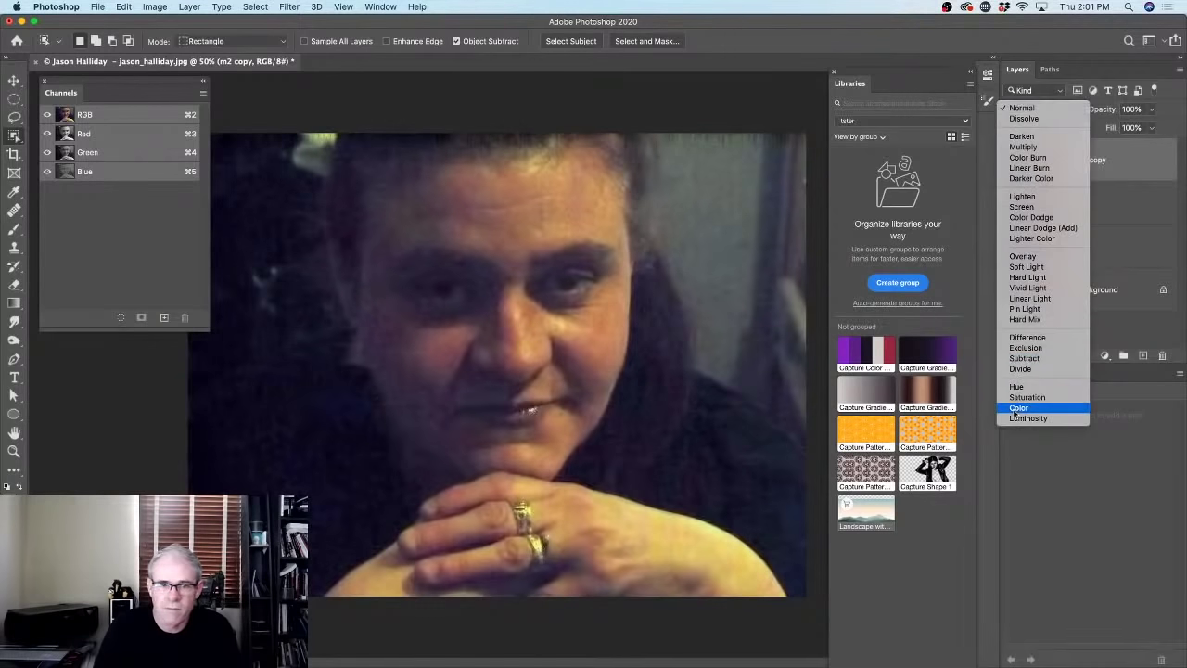
click(1019, 407)
Compare the portrait with m2 copy and m2 hidden and shown, leaving both layers visible.
click(1010, 161)
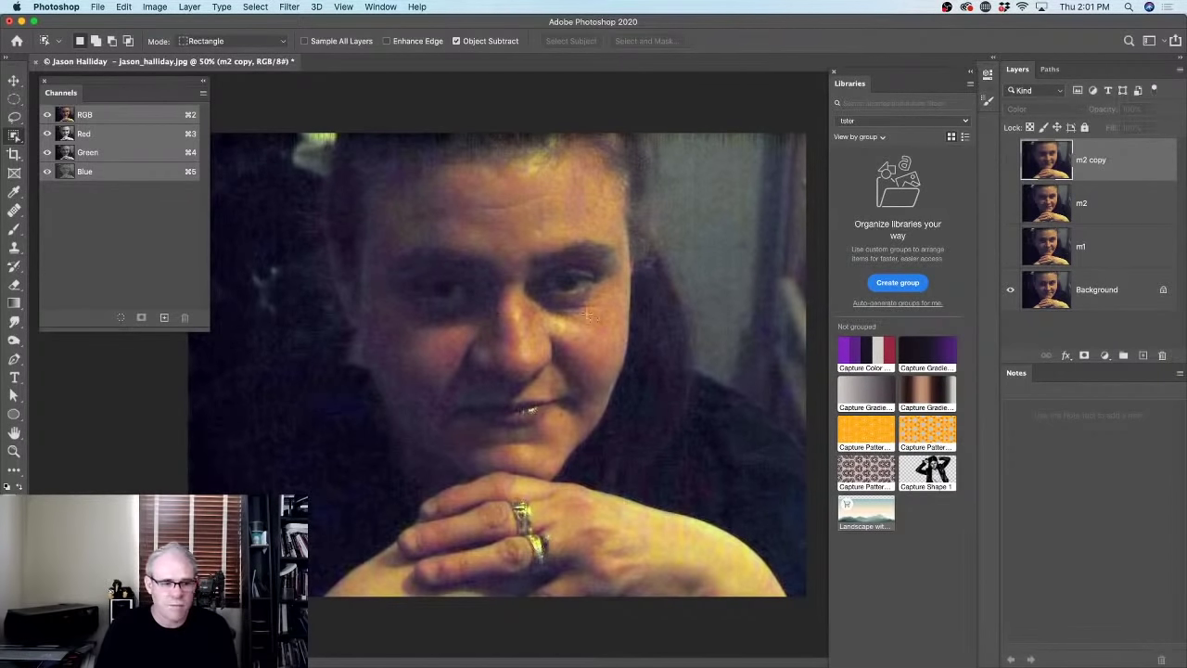
click(1010, 204)
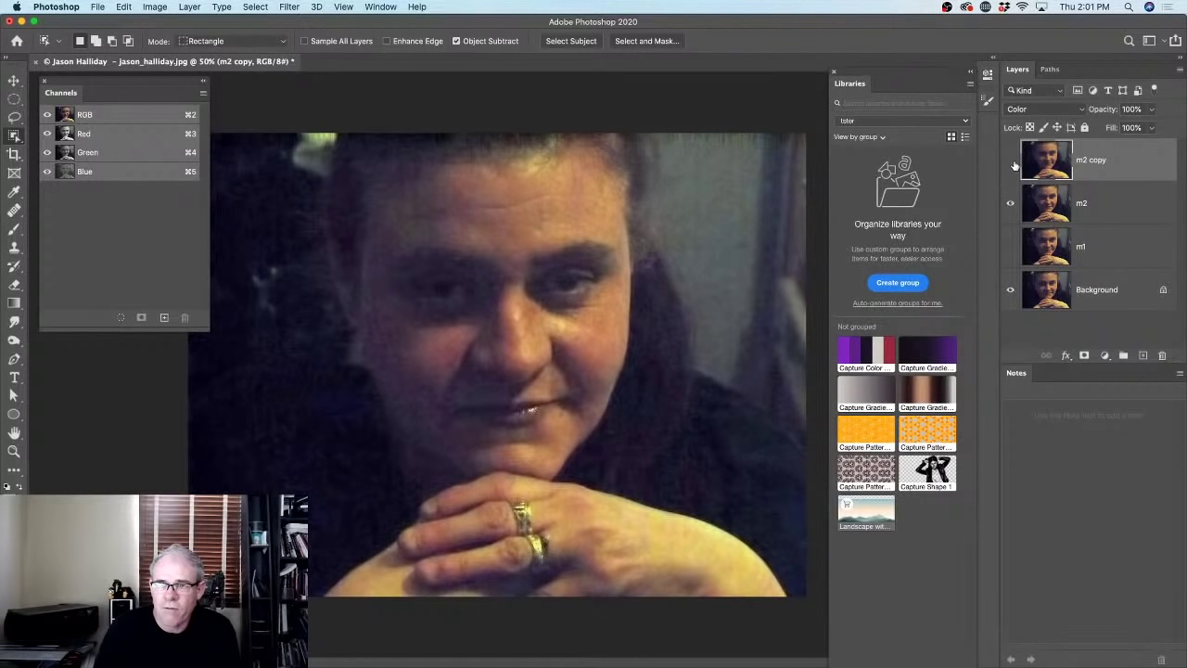
mouse_move(1011, 164)
mouse_down()
mouse_move(1009, 201)
mouse_move(1015, 160)
mouse_up()
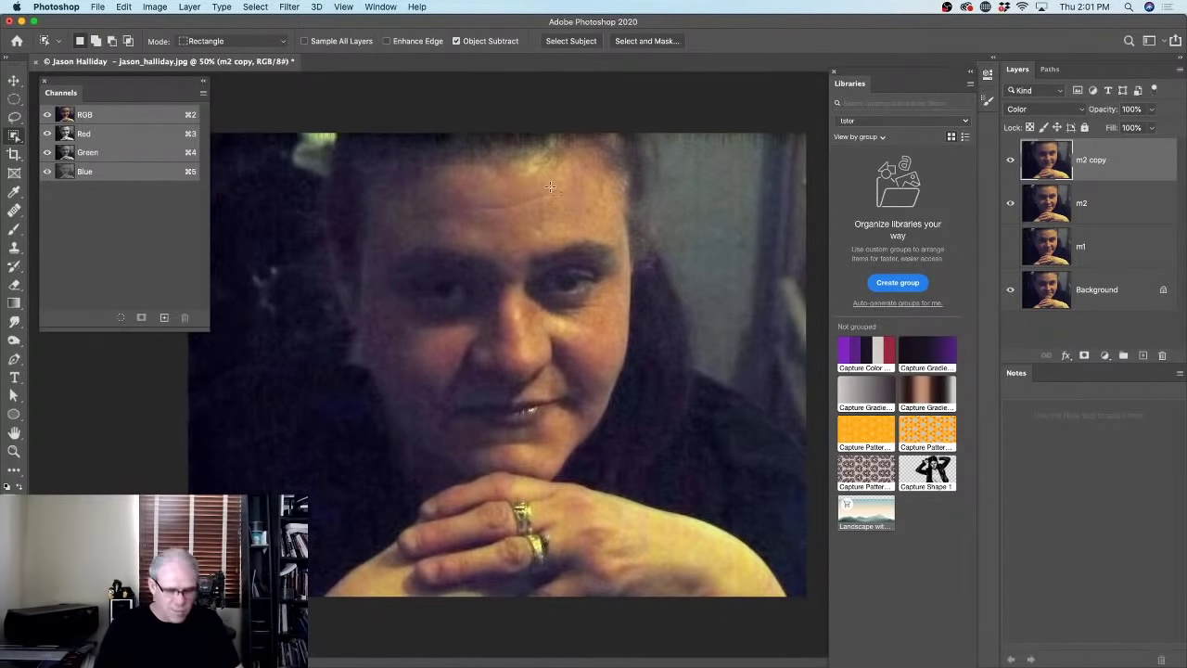
scroll(576, 201, down, 3)
scroll(577, 216, up, 1)
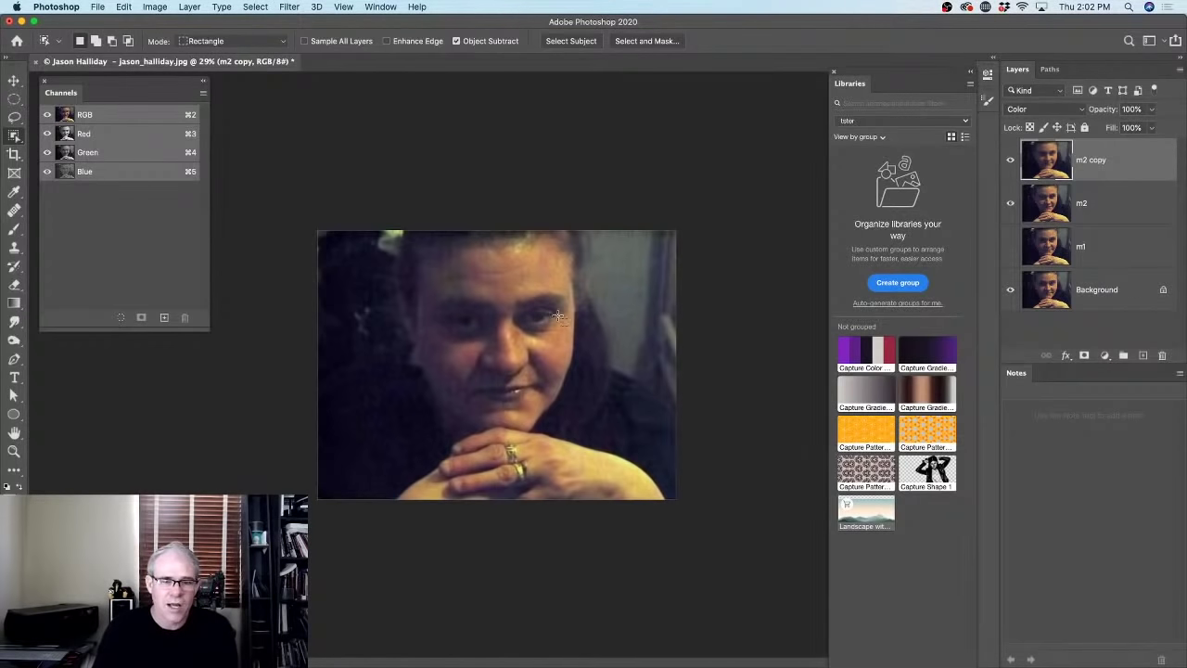
scroll(550, 325, up, 3)
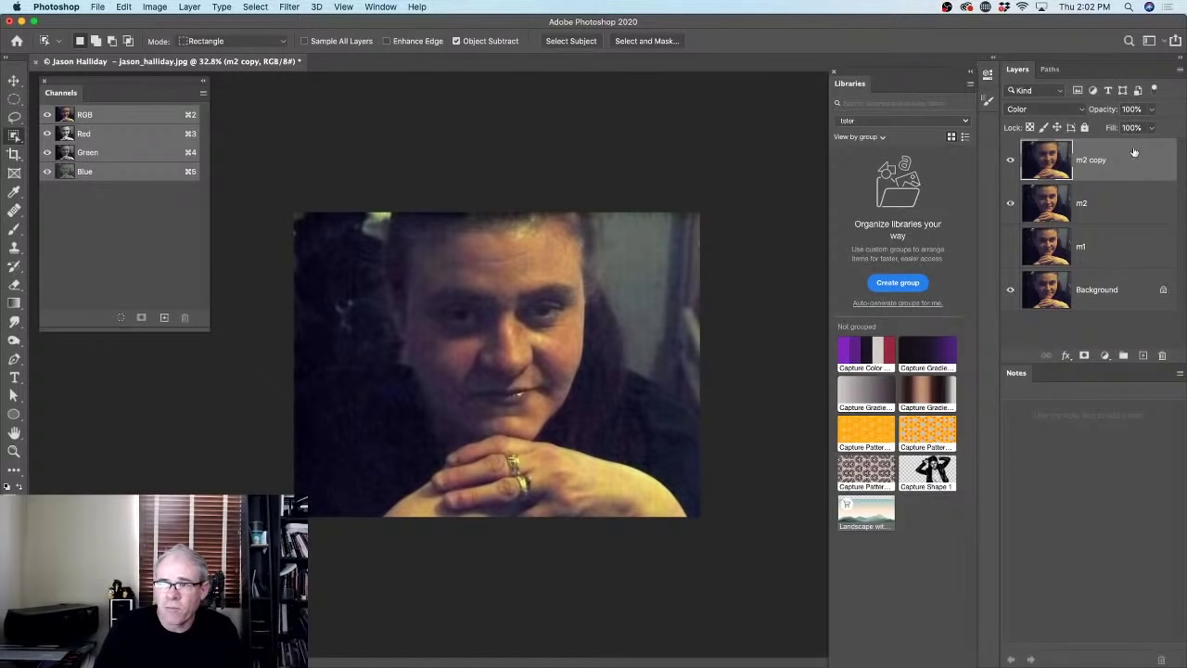
Select all layers from Background to m2 copy and stamp the visible result onto a new layer on top.
click(1110, 289)
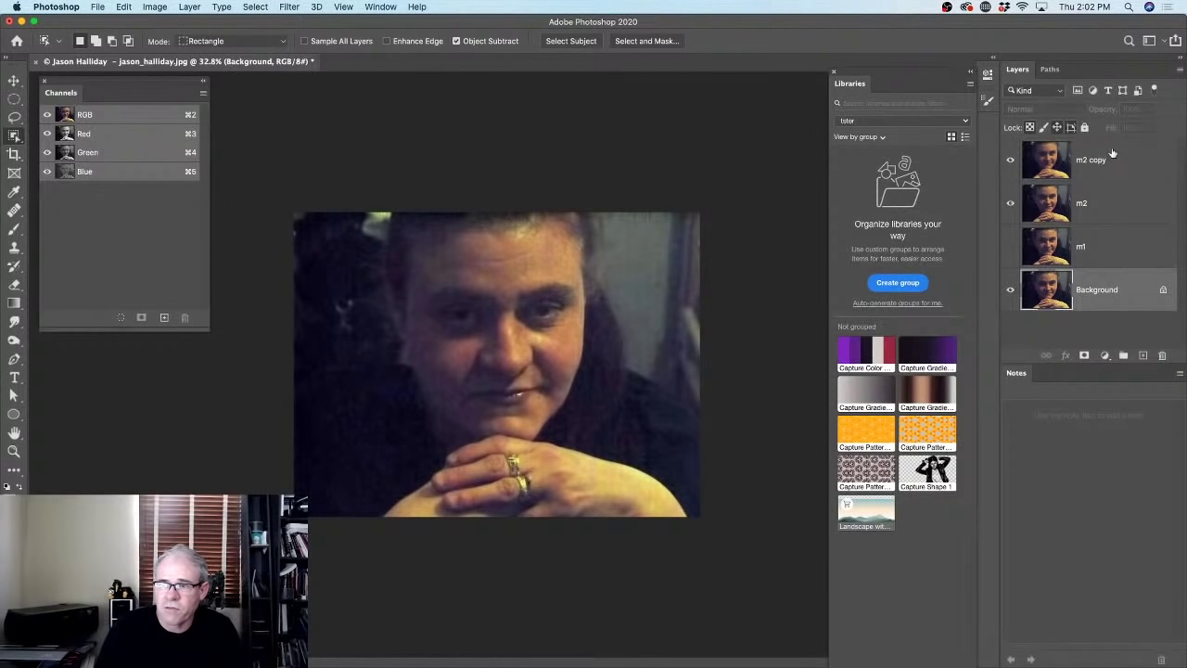
shift+click(1113, 153)
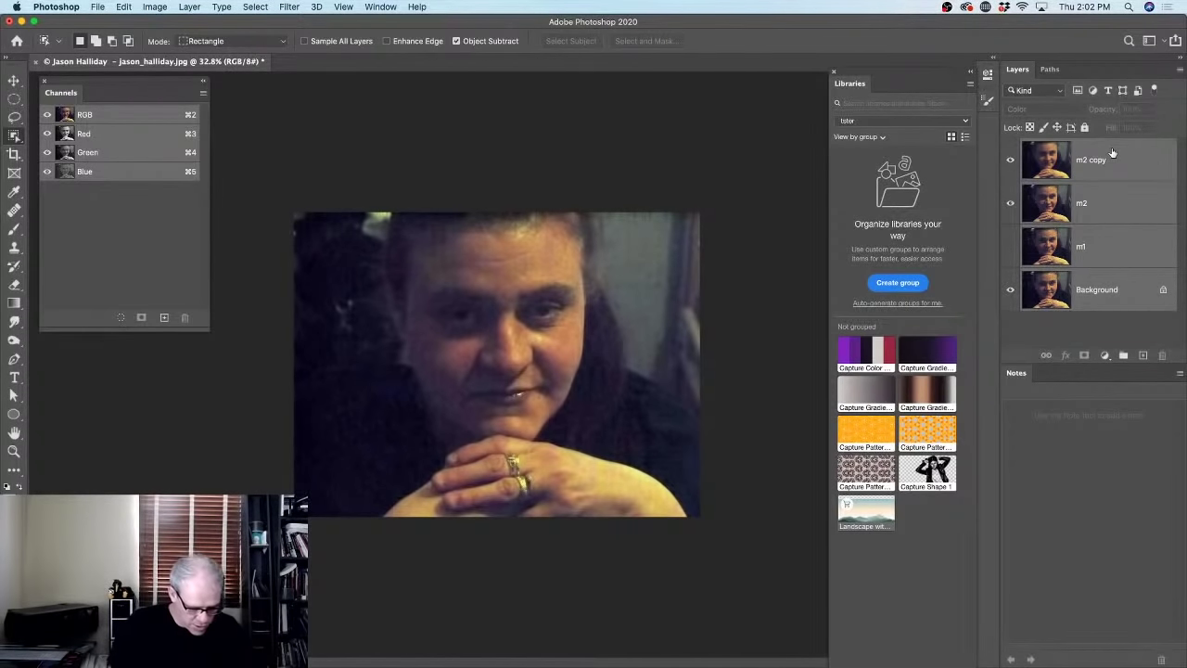
key(super+alt+shift+e)
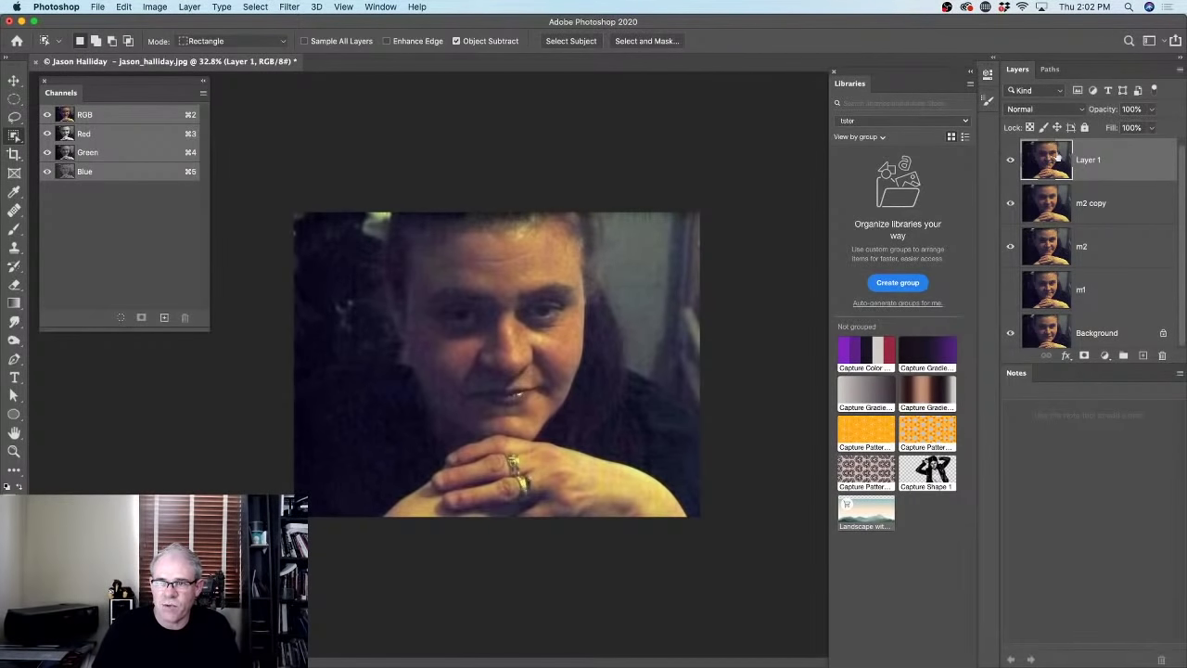
Open the merged layer in the Camera Raw Filter and set Highlights to -15, Shadows to +18 and Exposure to +0.30.
click(289, 7)
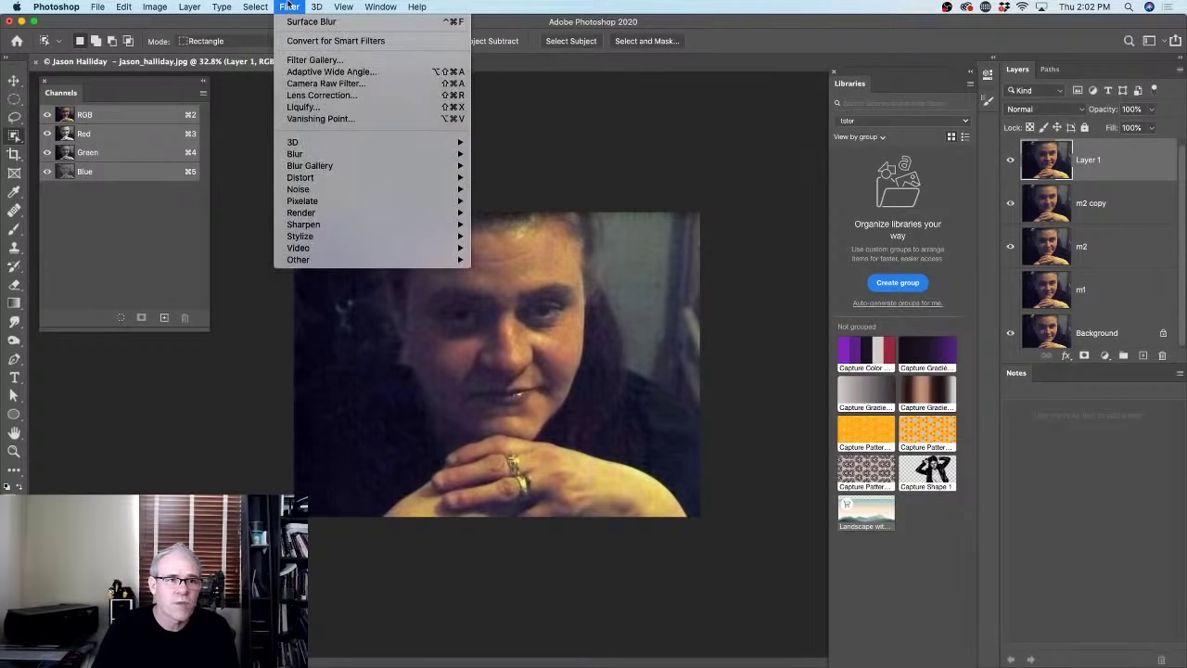
click(324, 84)
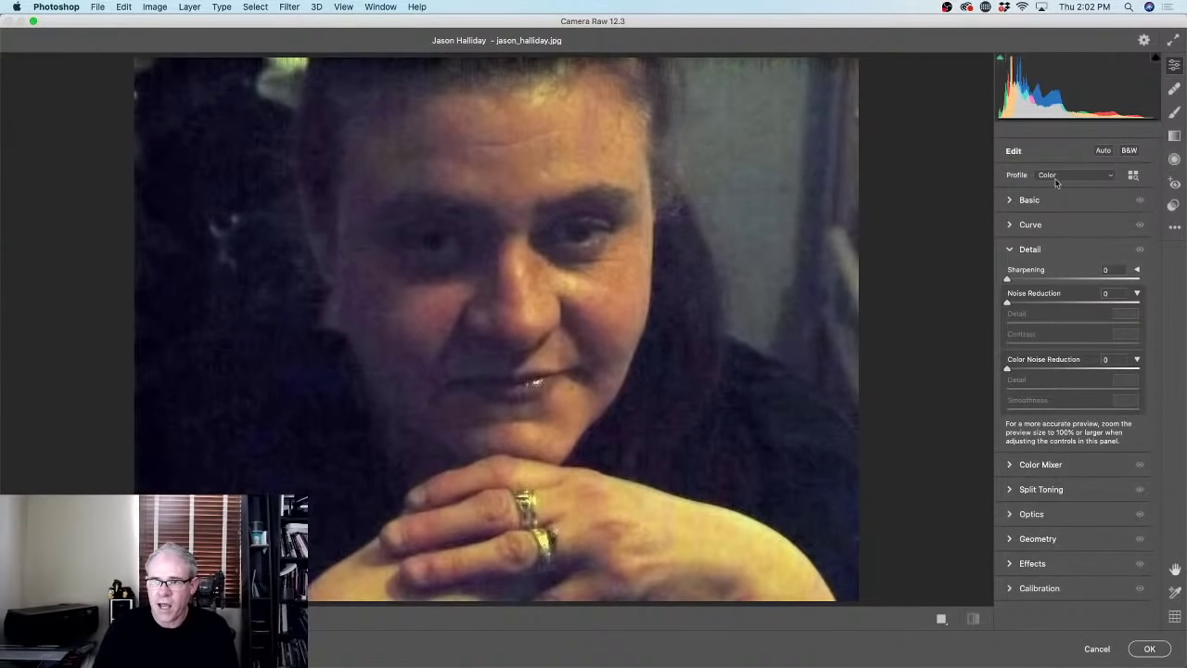
click(1011, 203)
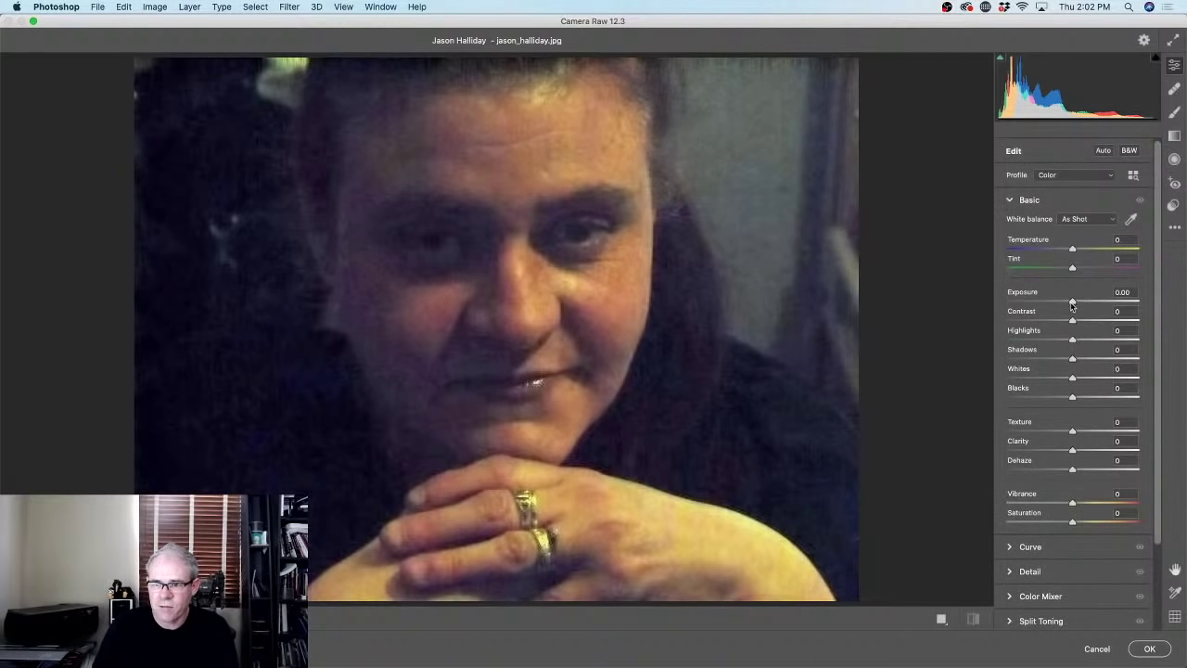
drag(1072, 341, 1083, 361)
drag(1072, 301, 1076, 302)
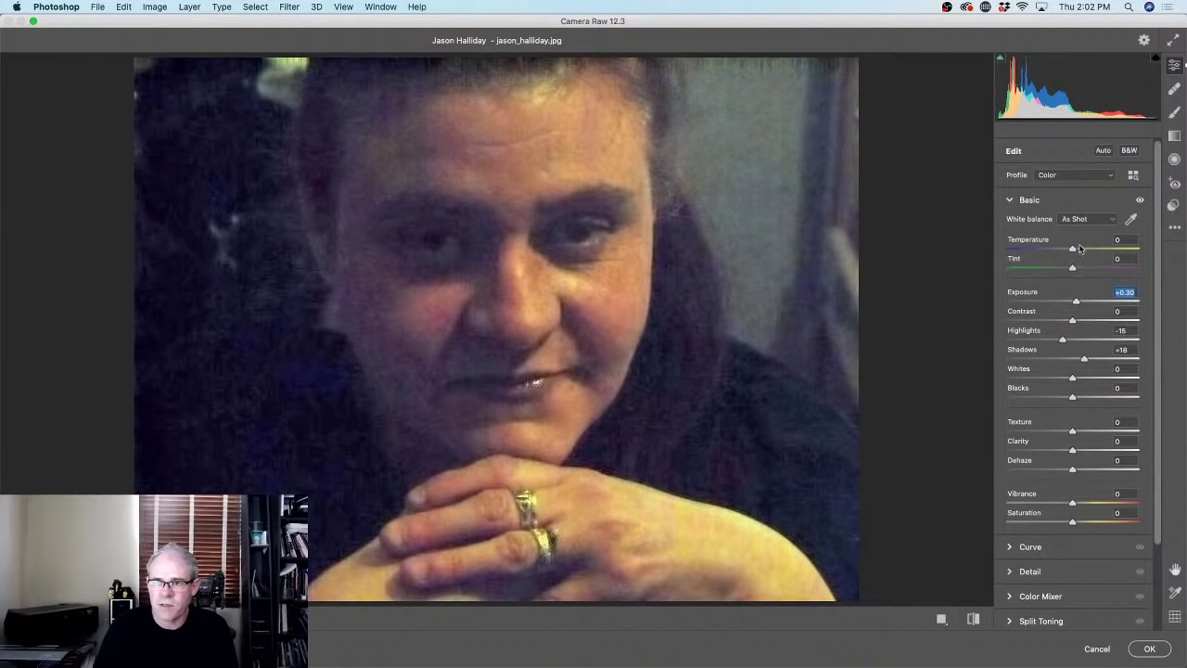
Set Temperature to +1, Vibrance to +23, Blacks to -12 and Whites to +4, and apply the Camera Raw adjustments.
drag(1074, 250, 1073, 252)
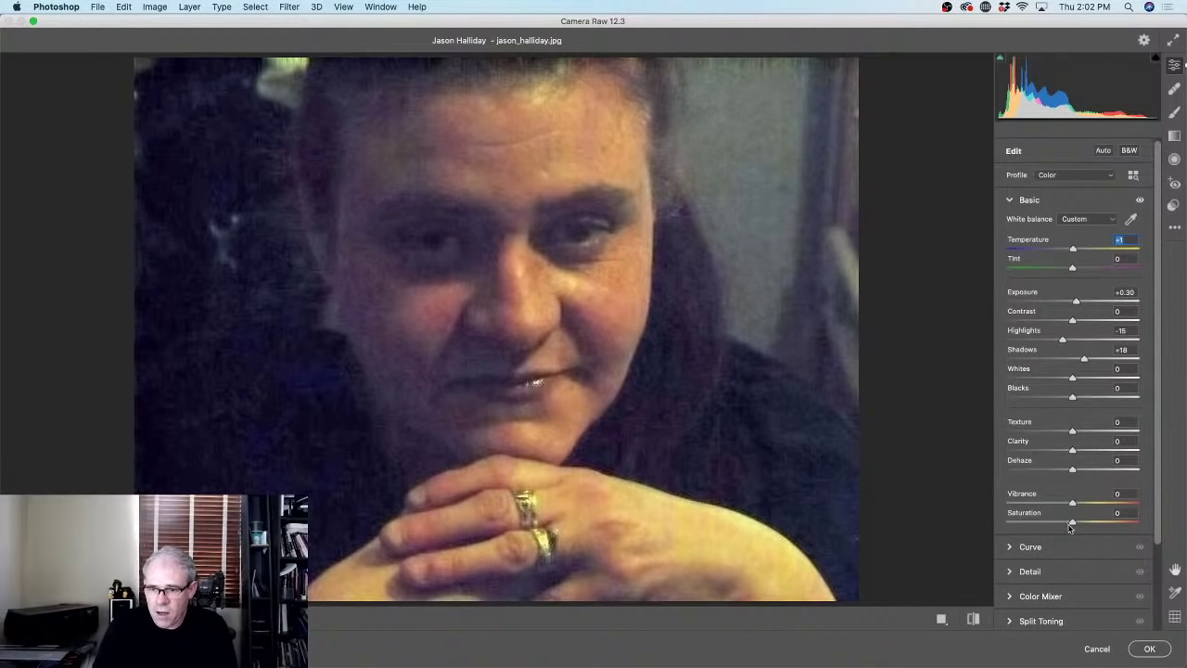
drag(1073, 504, 1088, 503)
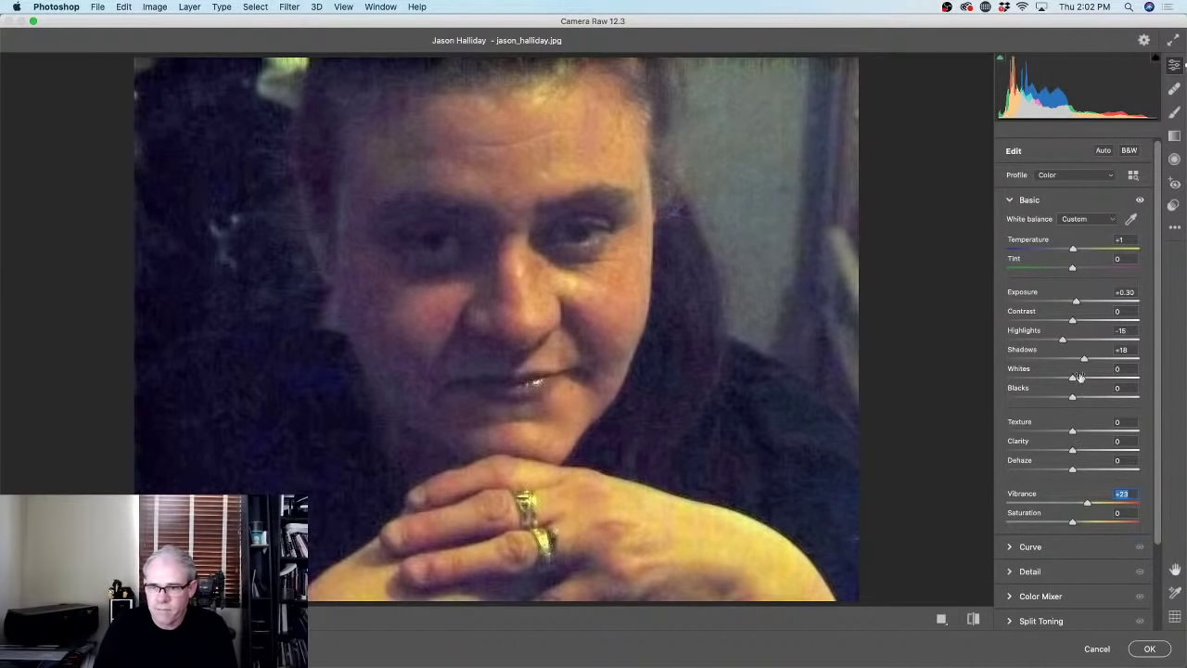
drag(1074, 397, 1075, 378)
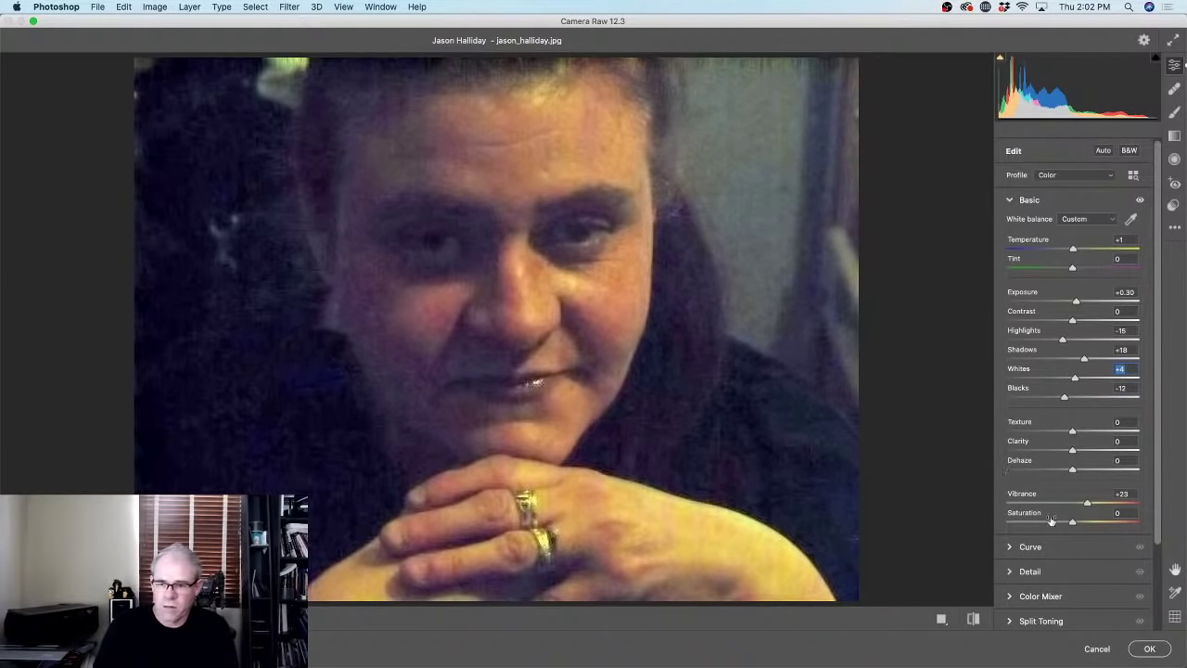
click(1150, 649)
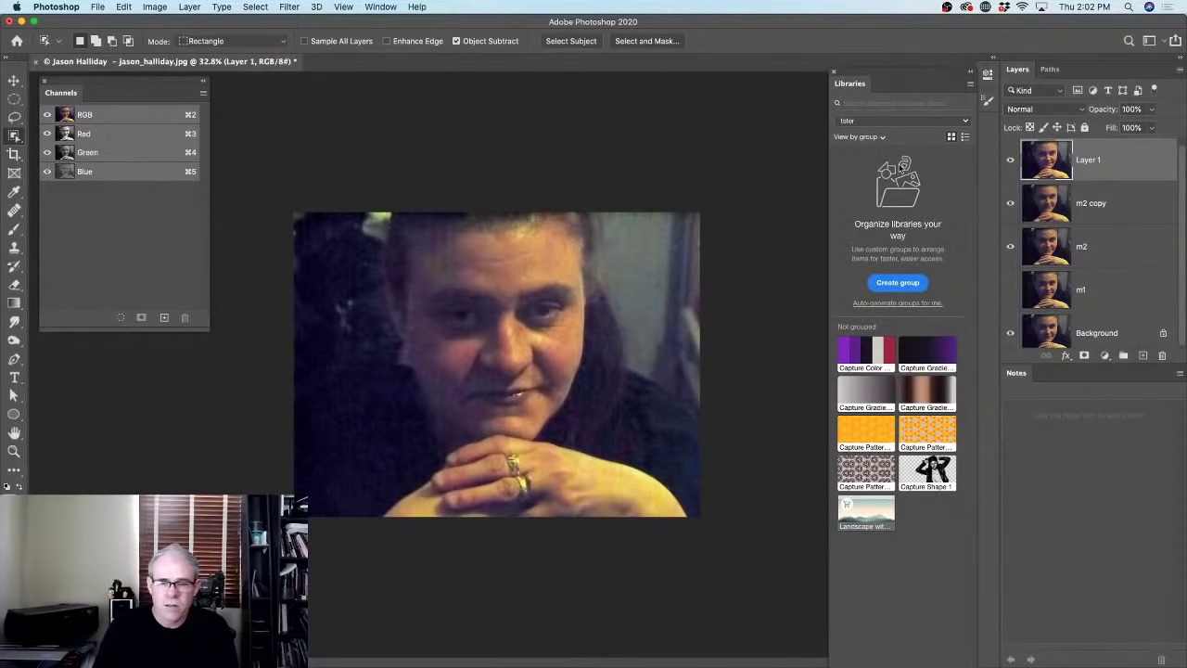
Hide the m2 copy, m2 and m1 layers and compare the portrait with Layer 1 hidden and shown over the Background.
click(1010, 246)
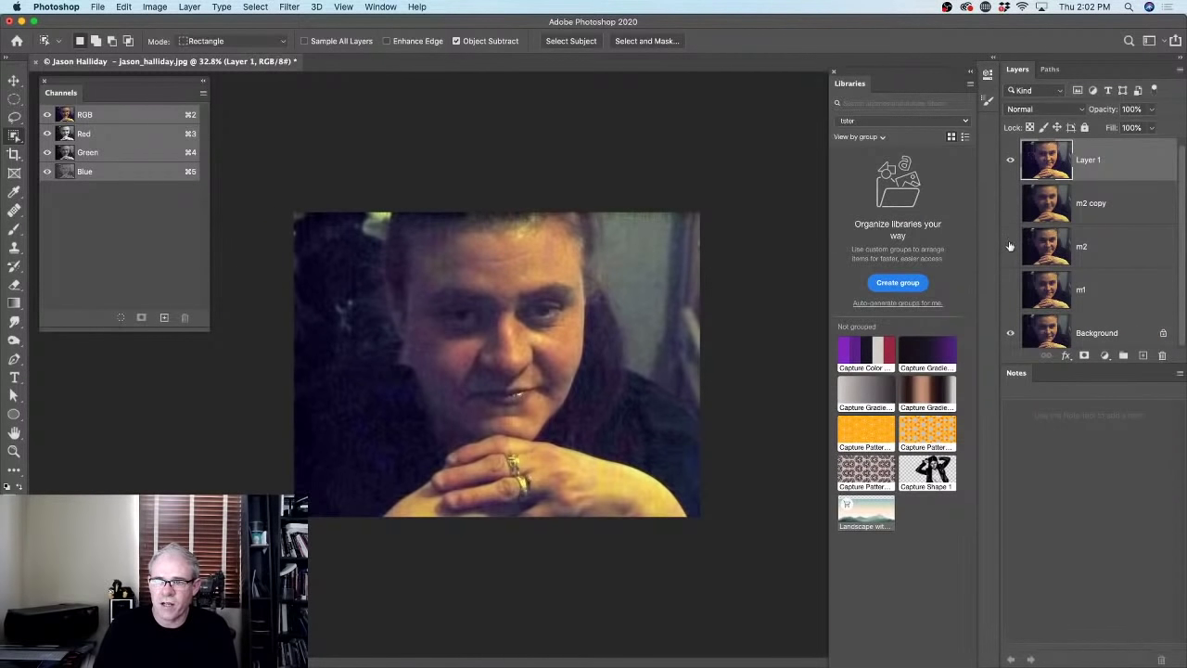
click(1011, 159)
click(1011, 160)
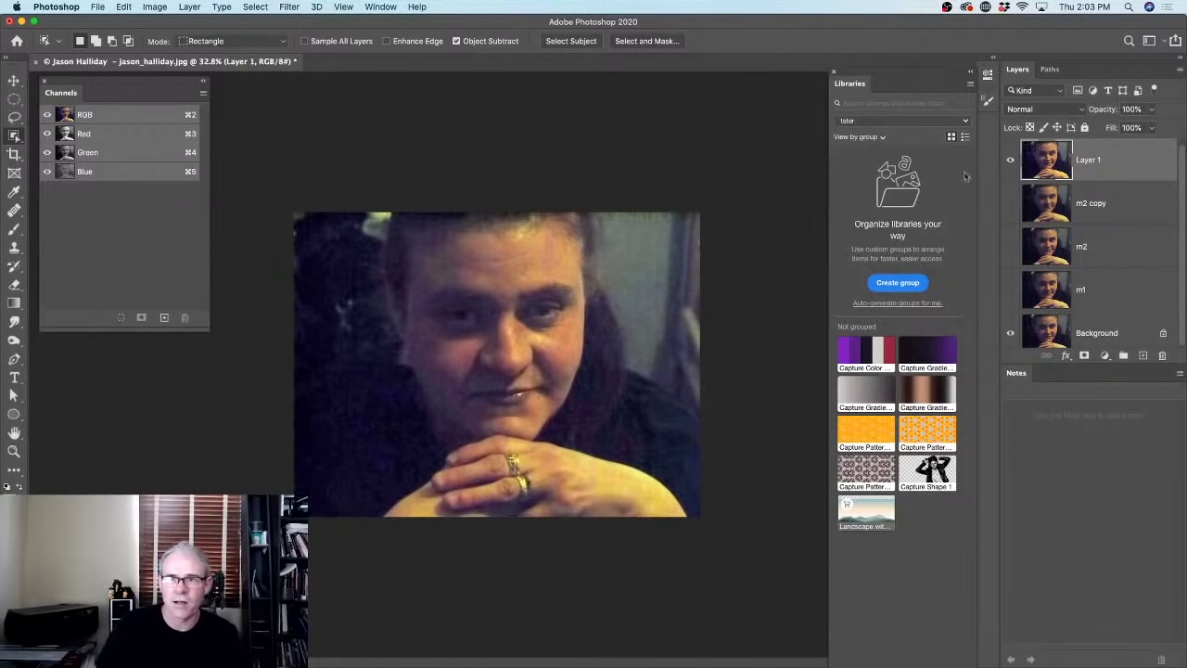
click(1011, 160)
click(1011, 160)
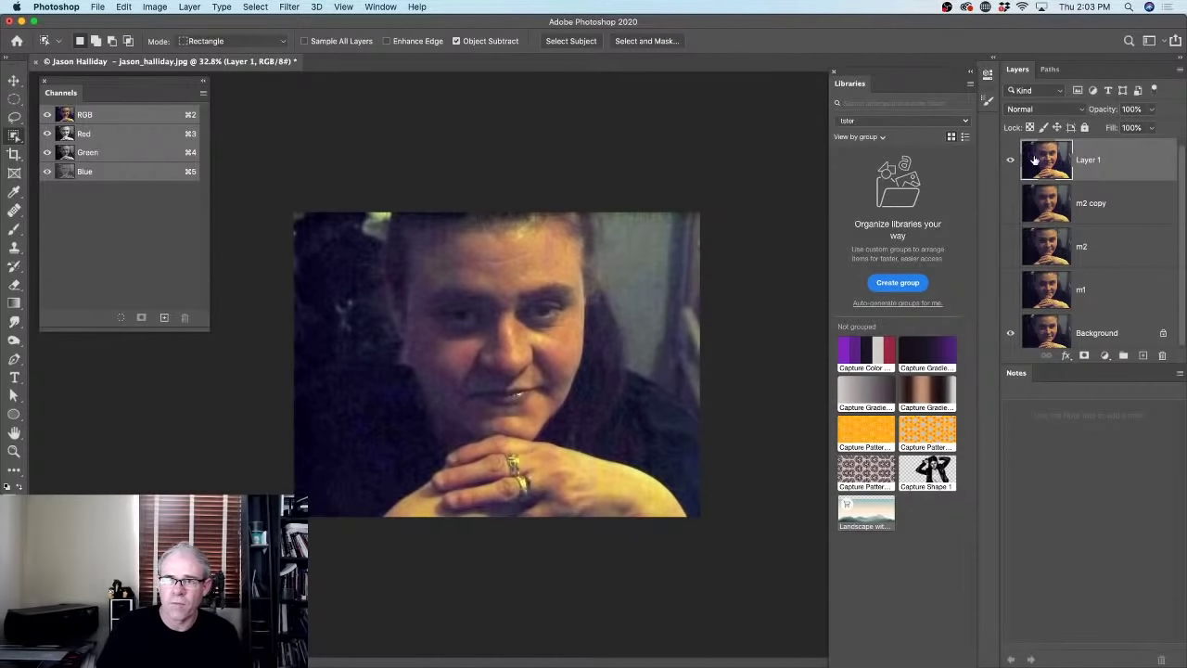
Duplicate Layer 1 and set the copy's blend mode to Overlay with 15% opacity.
click(14, 81)
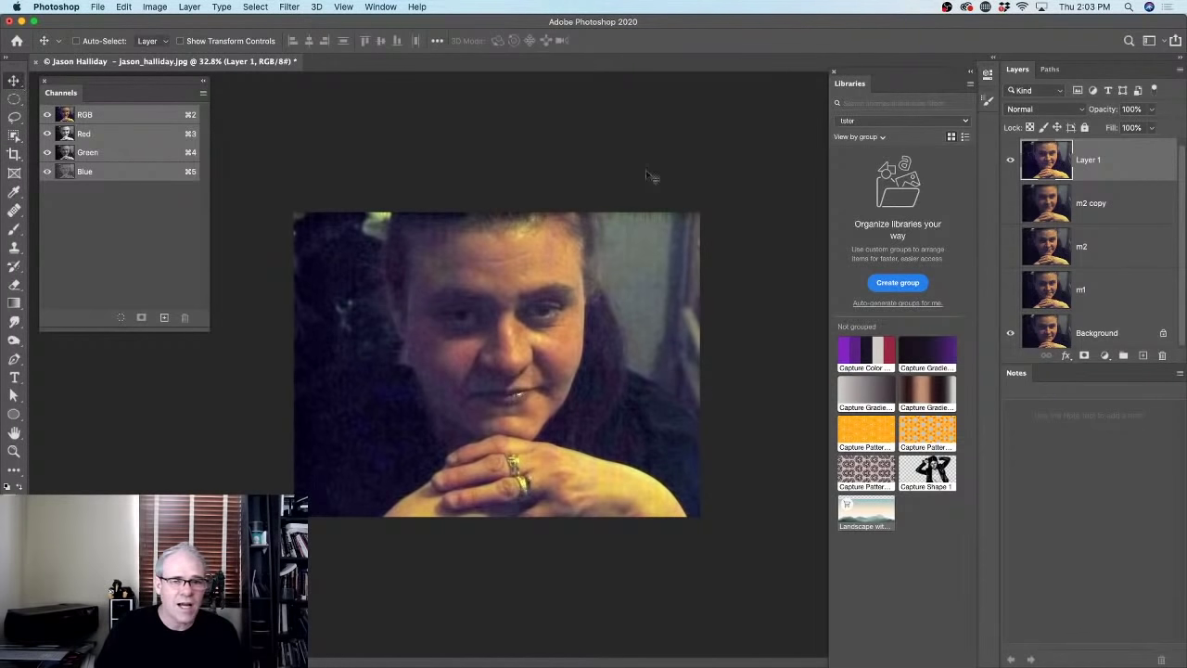
drag(1120, 167, 1144, 357)
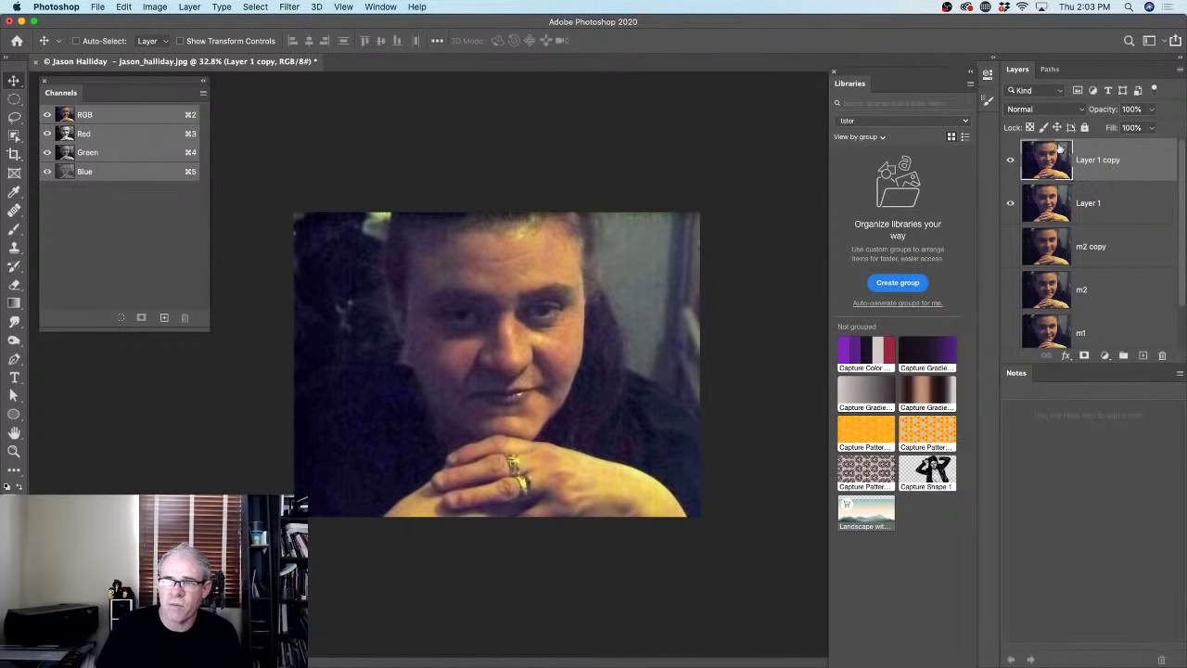
click(1050, 109)
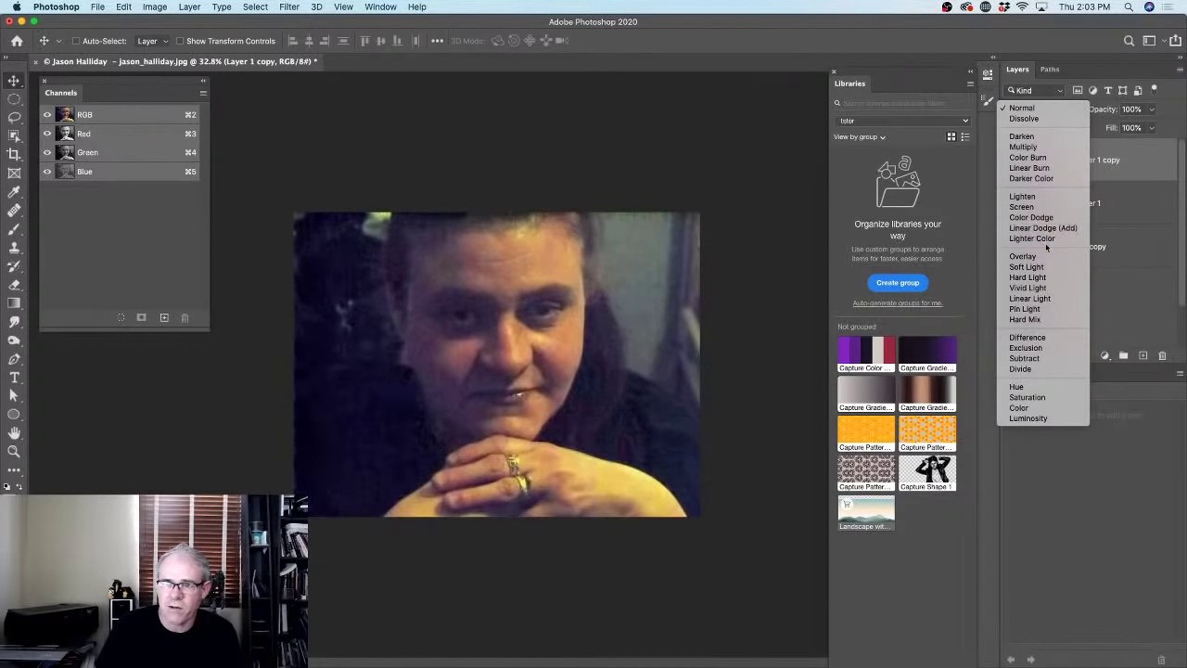
click(1038, 256)
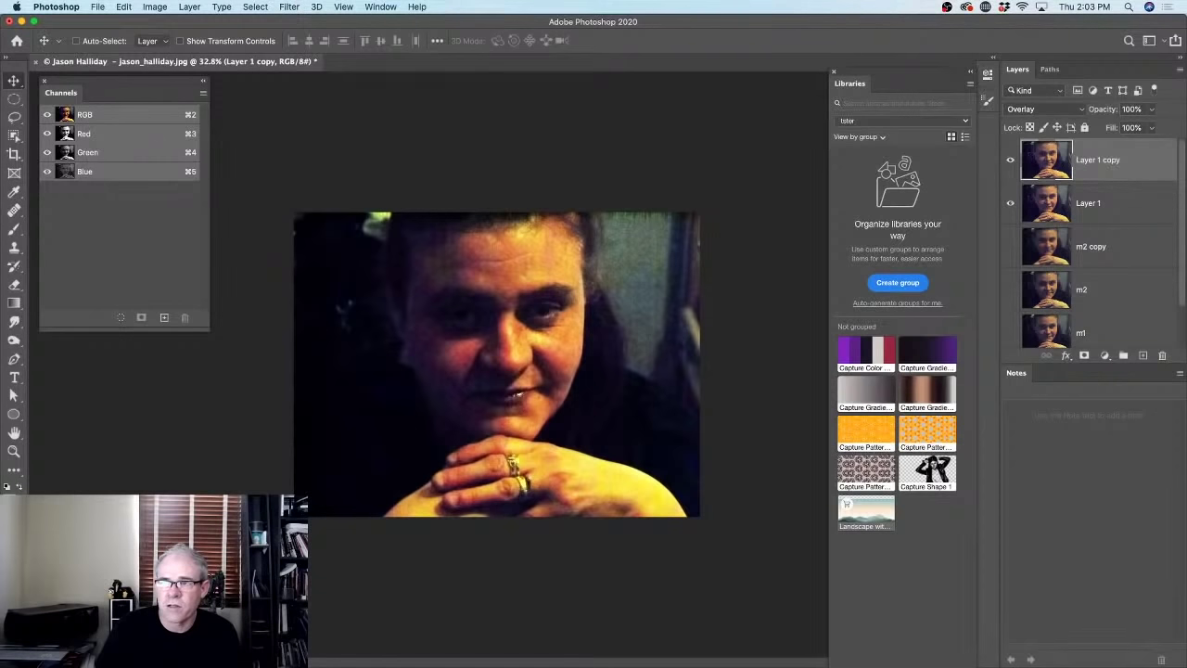
drag(1102, 110, 899, 112)
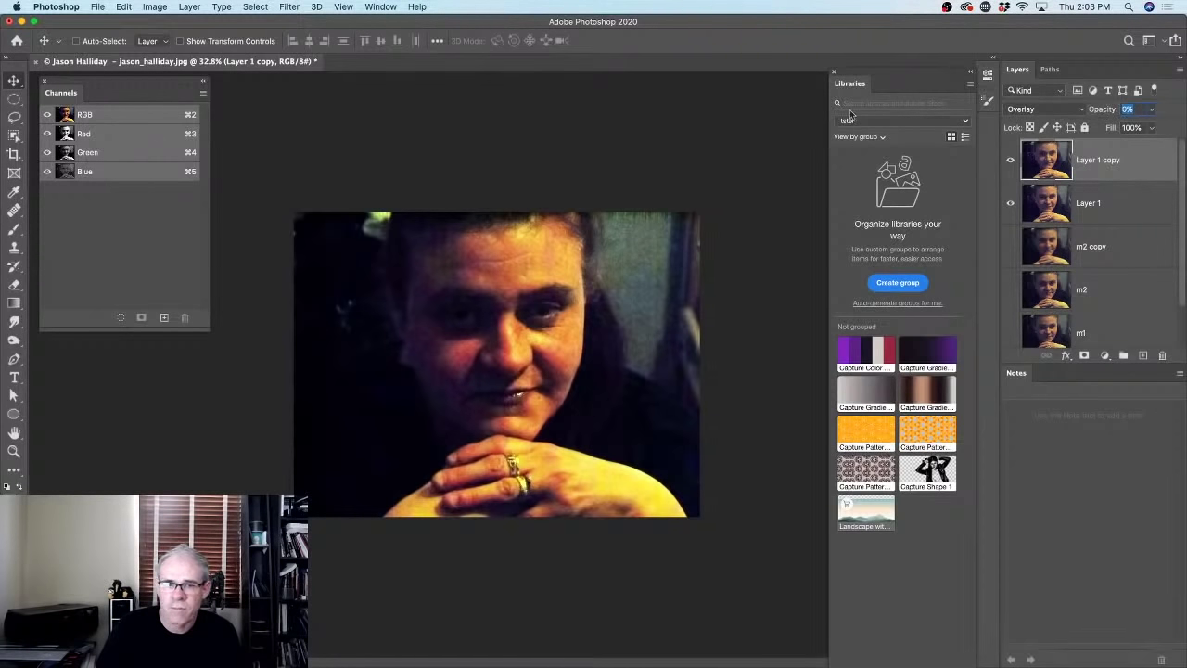
mouse_move(821, 113)
mouse_down()
mouse_move(838, 113)
mouse_move(814, 116)
mouse_up()
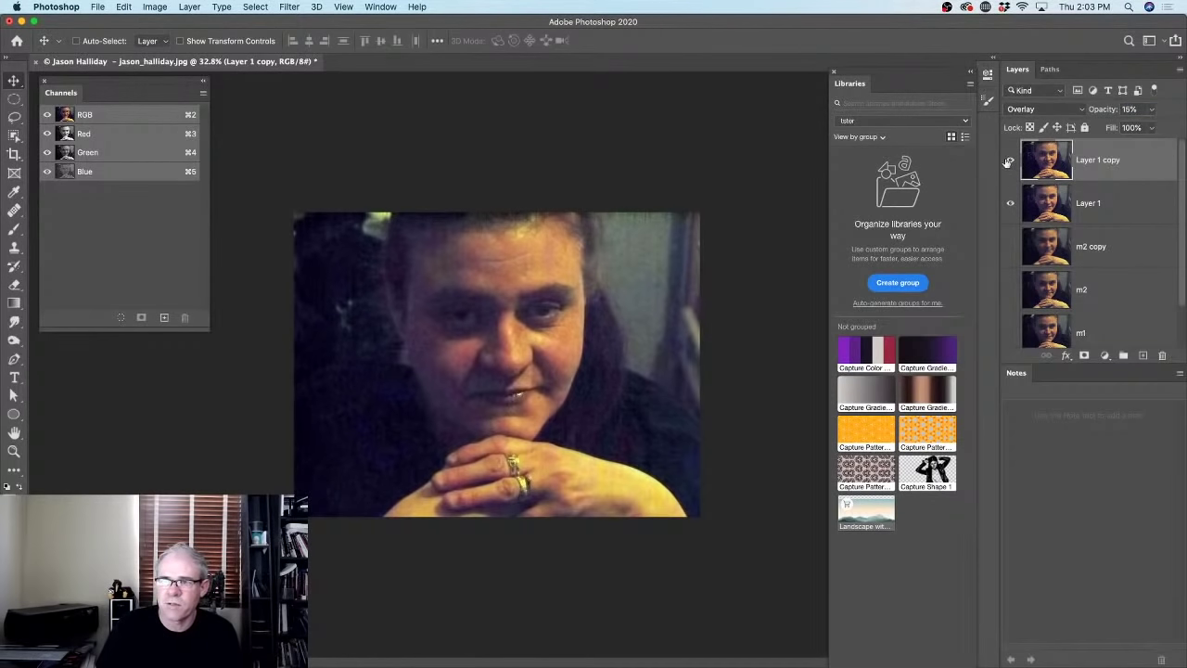
Hide Layer 1 and compare the portrait with Layer 1 copy hidden and shown, leaving the copy visible.
click(1010, 202)
click(1010, 163)
click(1010, 162)
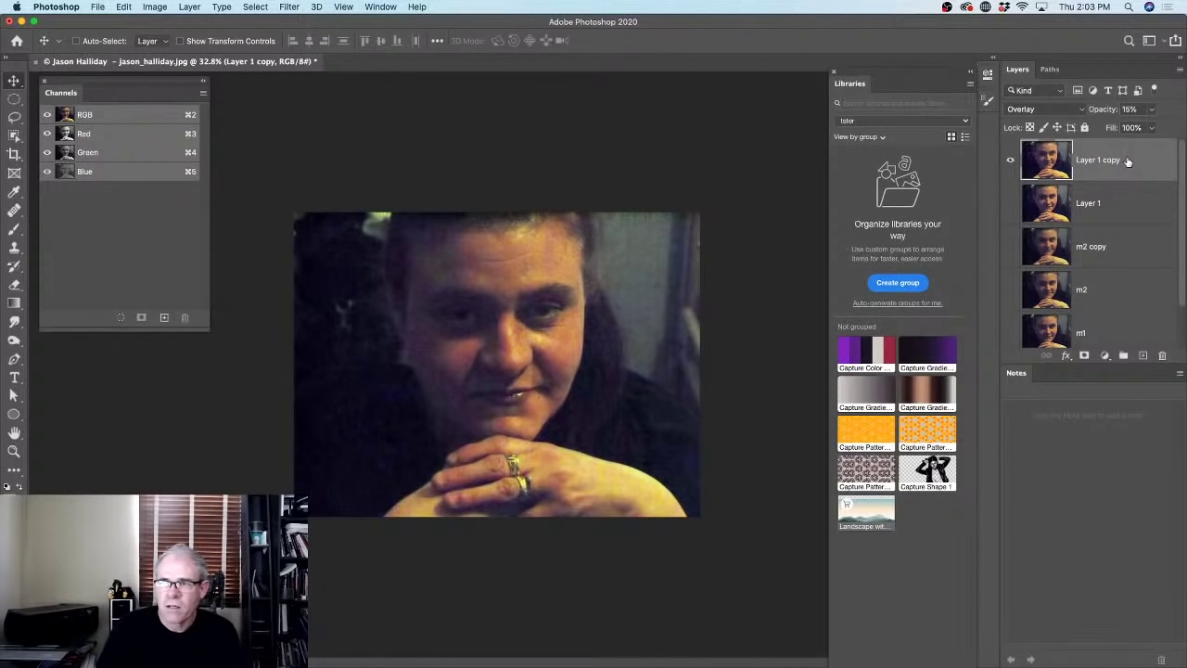
Duplicate Layer 1 copy and raise the new Overlay layer's opacity to 100%.
drag(1126, 162, 1141, 356)
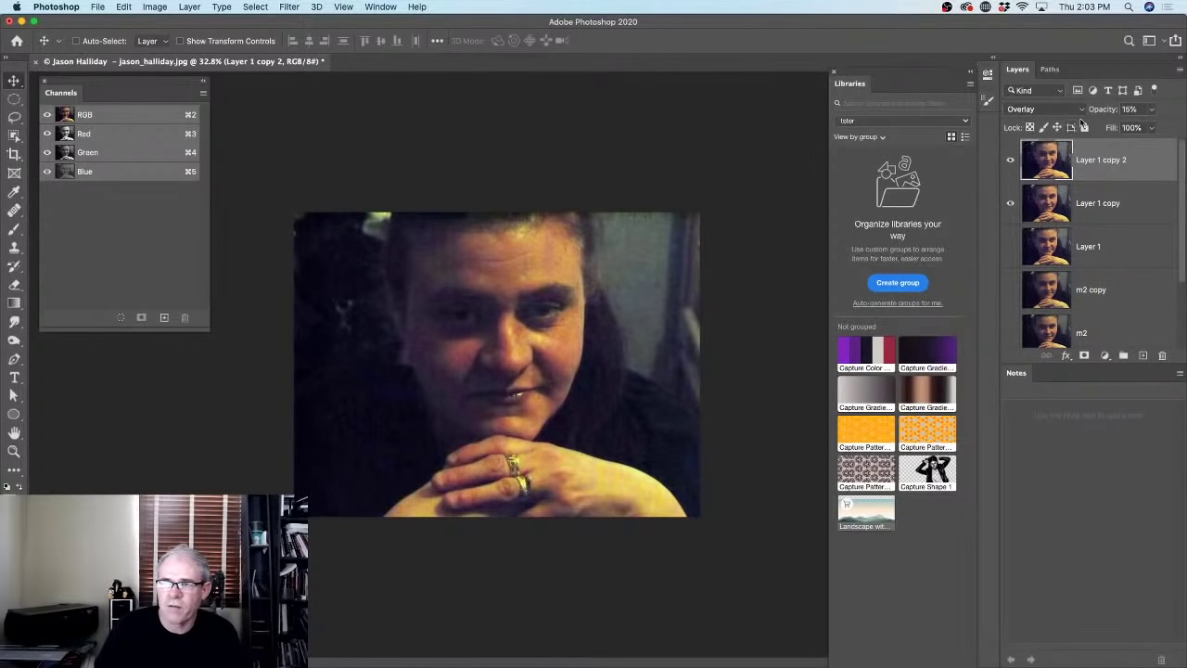
click(1130, 108)
text(100)
key(Return)
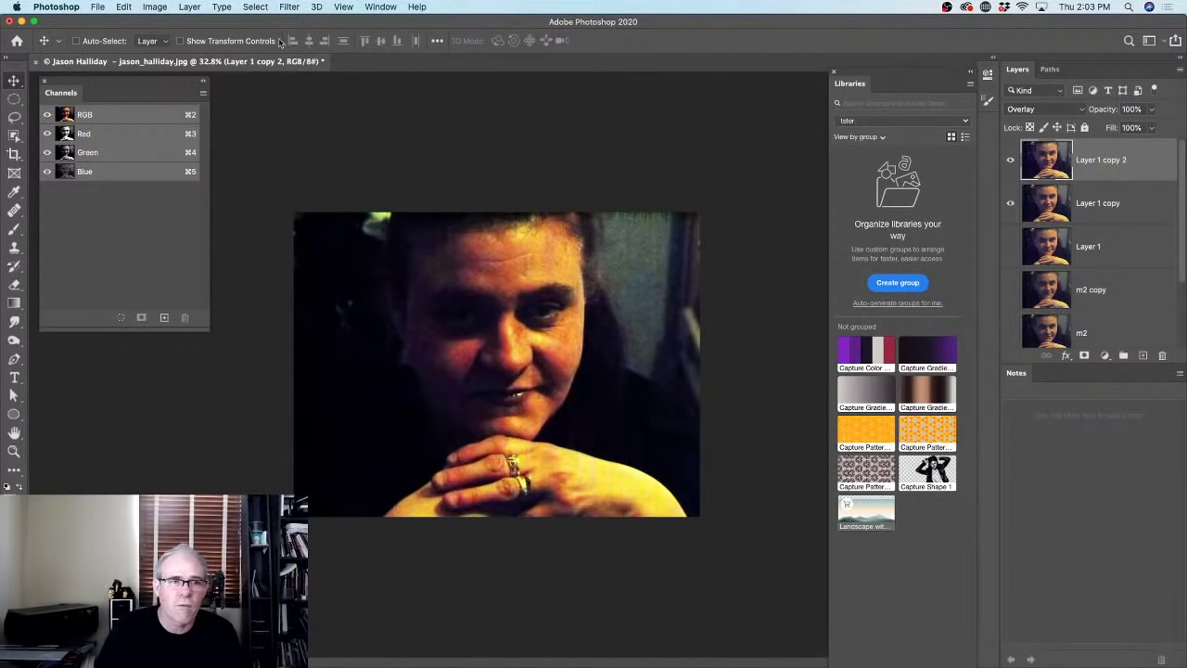
Sharpen Layer 1 copy 2 with a High Pass filter of 4.0 pixels radius and lower its opacity to 90%.
click(255, 6)
mouse_move(288, 6)
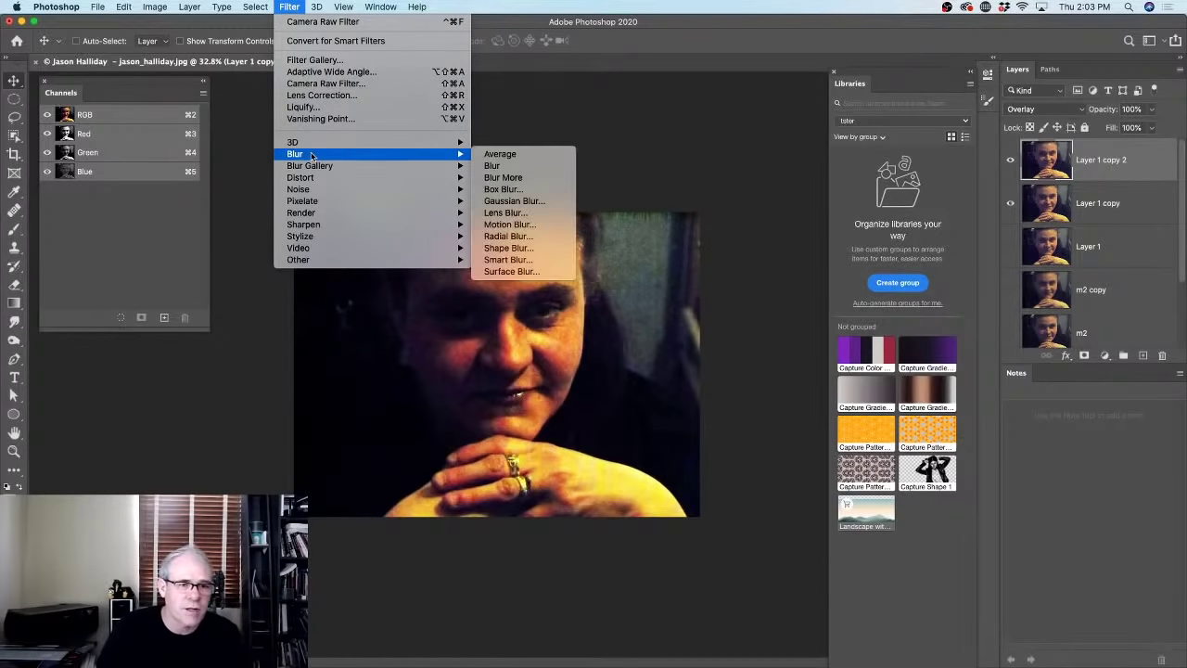
mouse_move(313, 168)
mouse_move(356, 262)
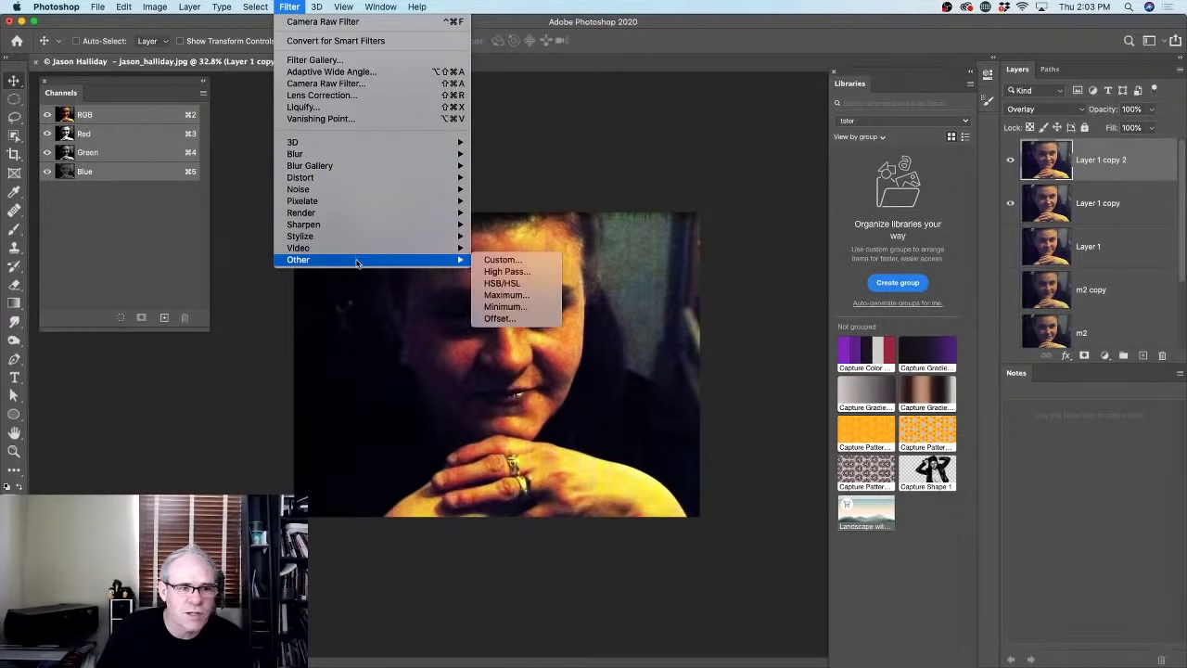
click(506, 271)
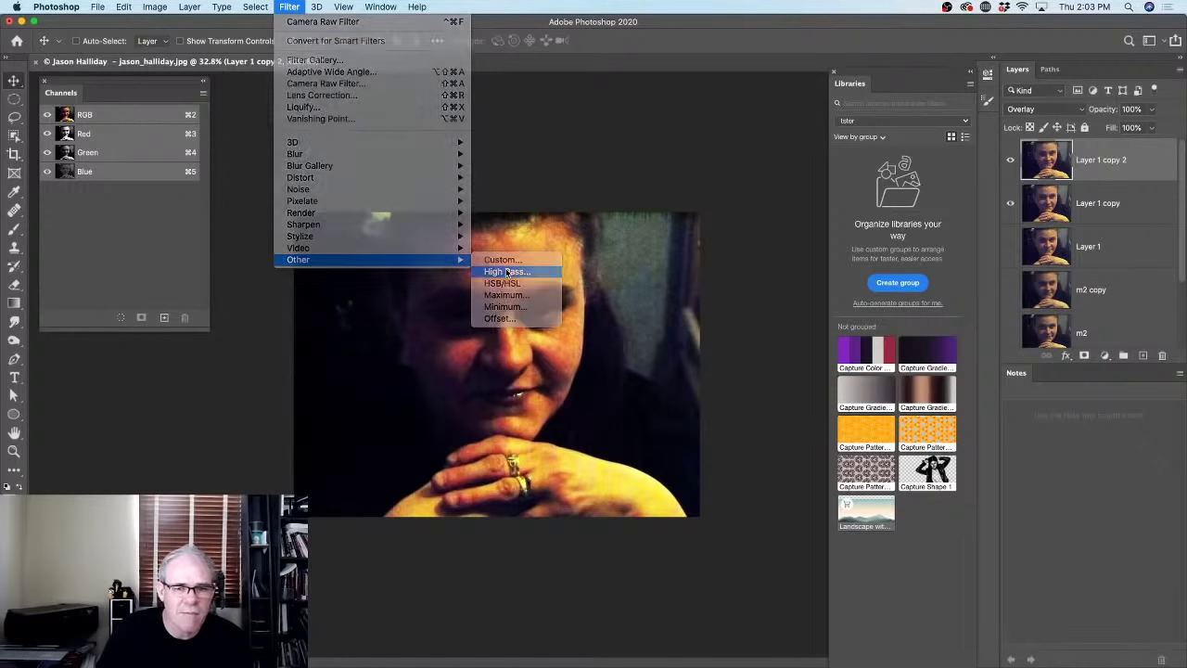
drag(534, 164, 741, 115)
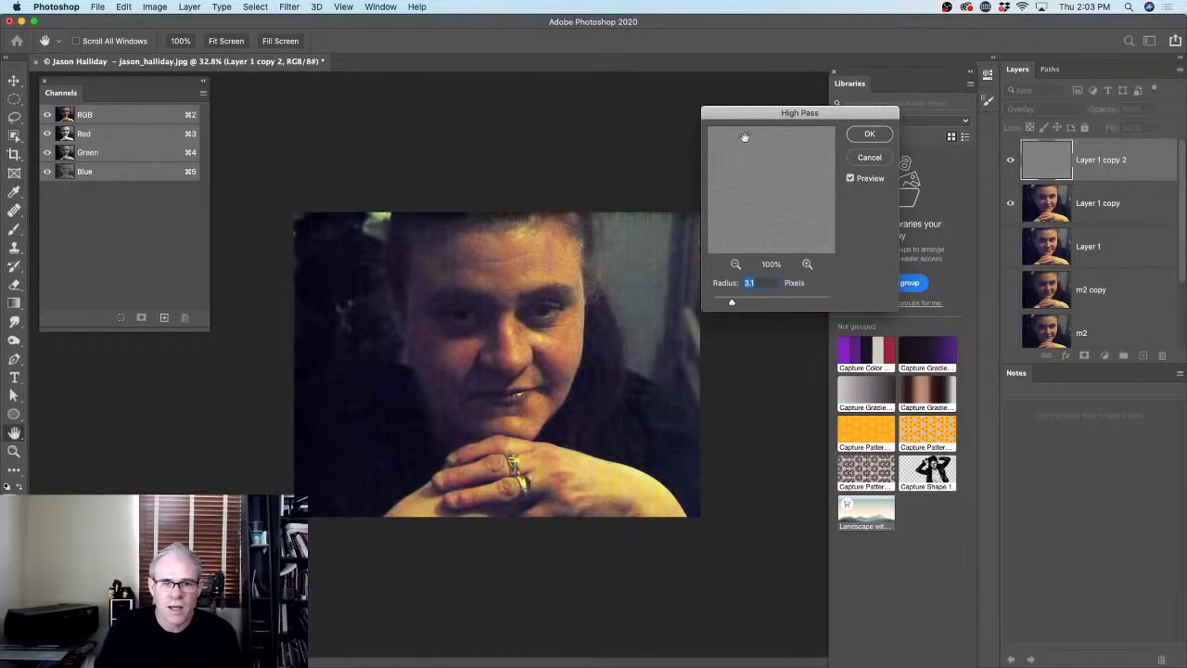
mouse_move(730, 304)
mouse_down()
mouse_move(712, 306)
mouse_move(730, 304)
mouse_up()
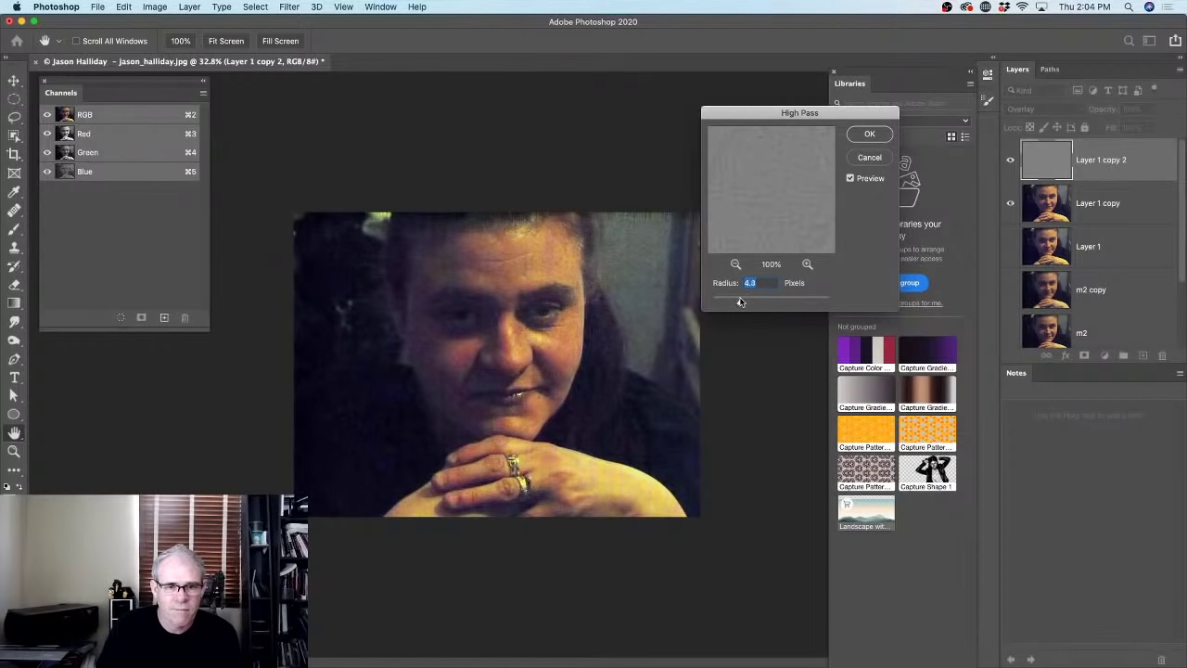
click(869, 134)
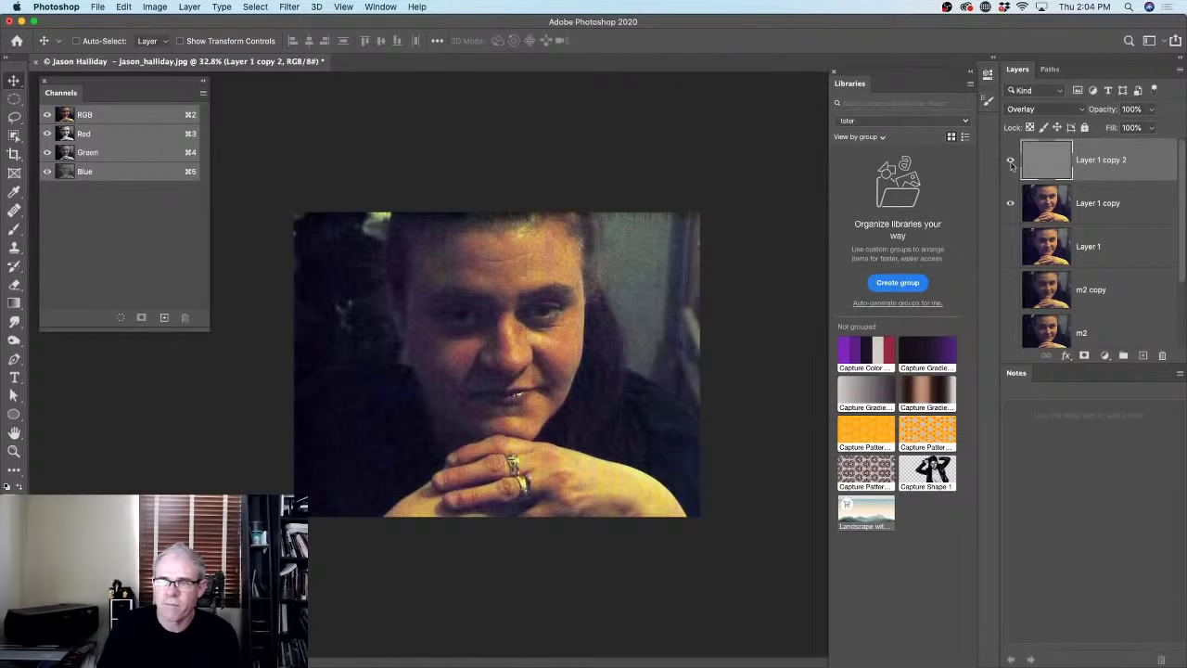
click(1010, 159)
drag(1103, 109, 1011, 114)
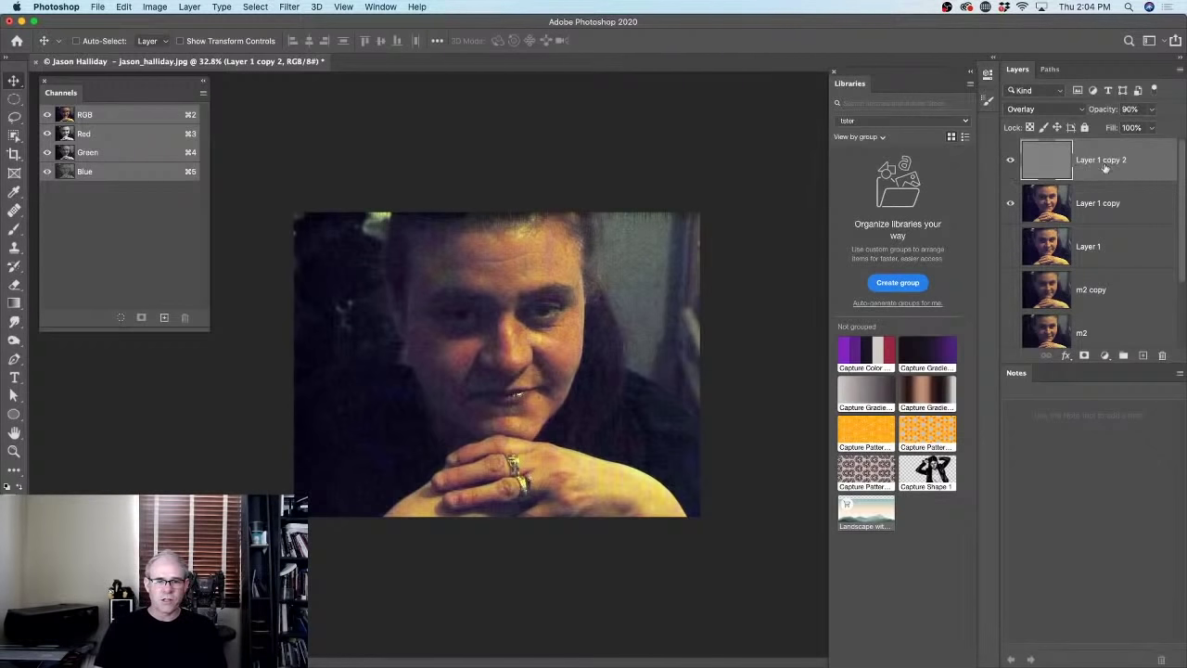
Add a Black & White adjustment layer with Reds 98, Yellows 98, Greens 29, Cyans 73, Blues 5 and Magentas 75, and check the portrait.
click(1105, 355)
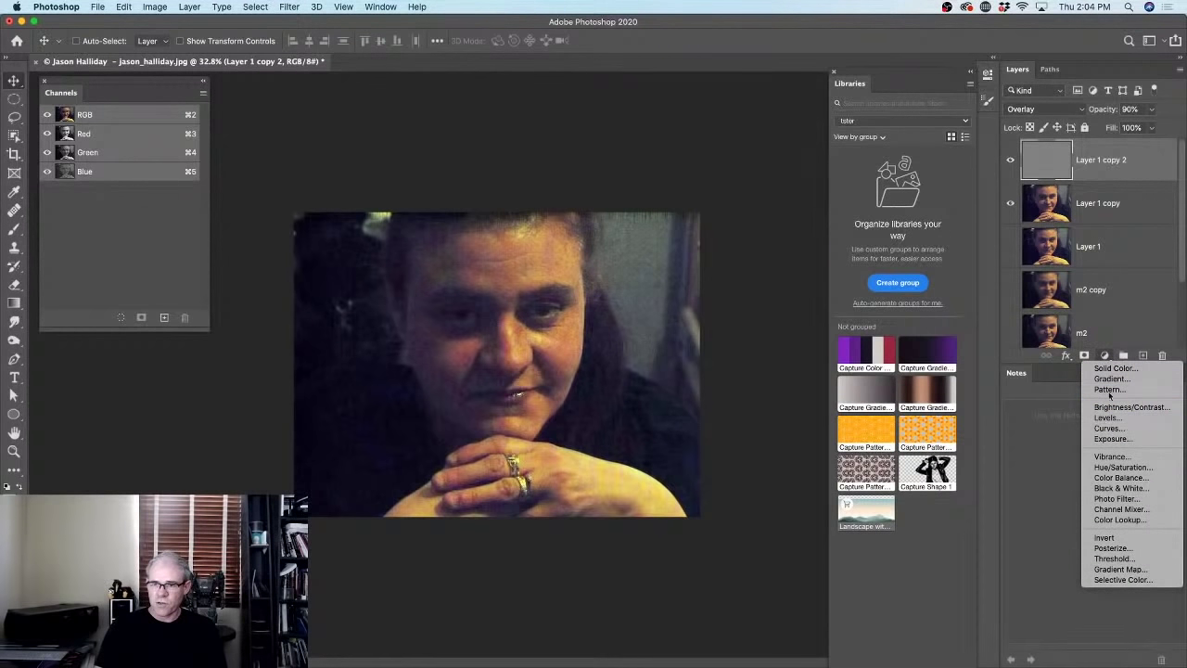
click(1113, 489)
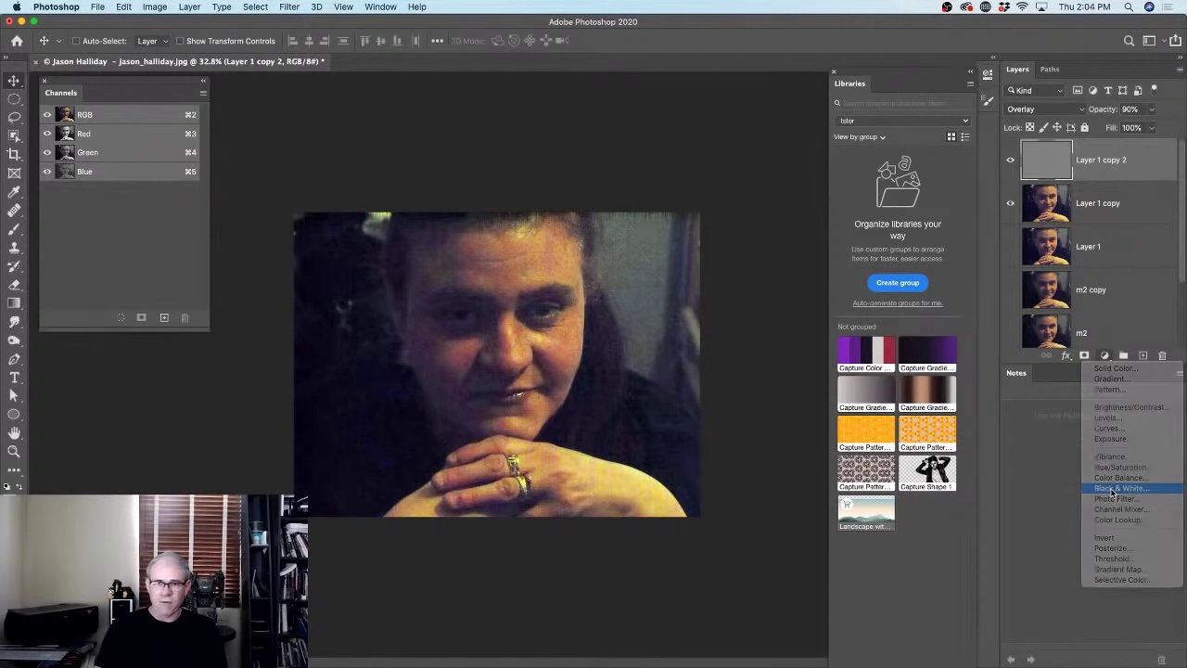
drag(878, 165, 888, 295)
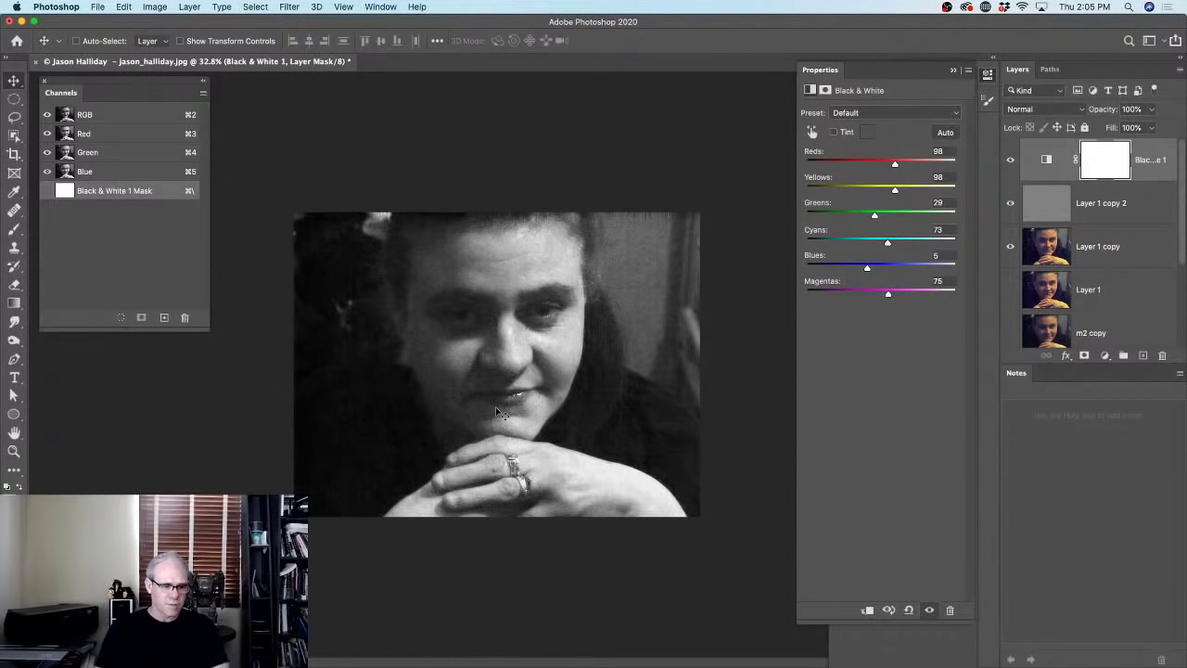
key(super+equal)
key(super+equal)
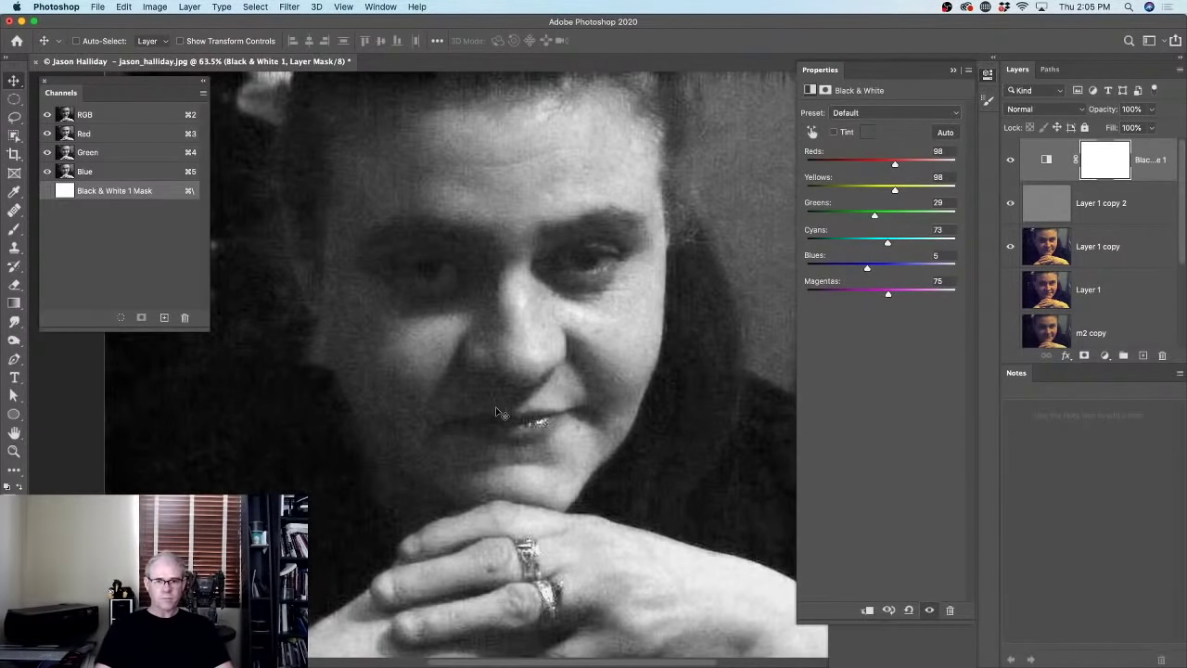
scroll(519, 404, down, 2)
scroll(520, 403, down, 3)
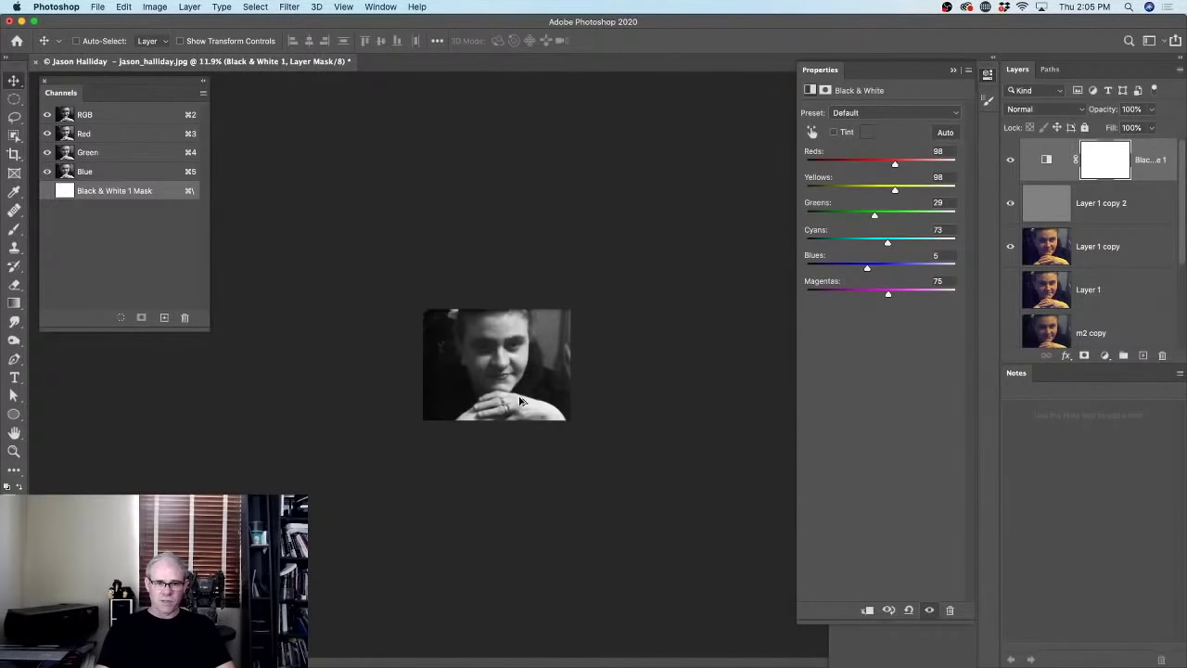
scroll(623, 391, up, 2)
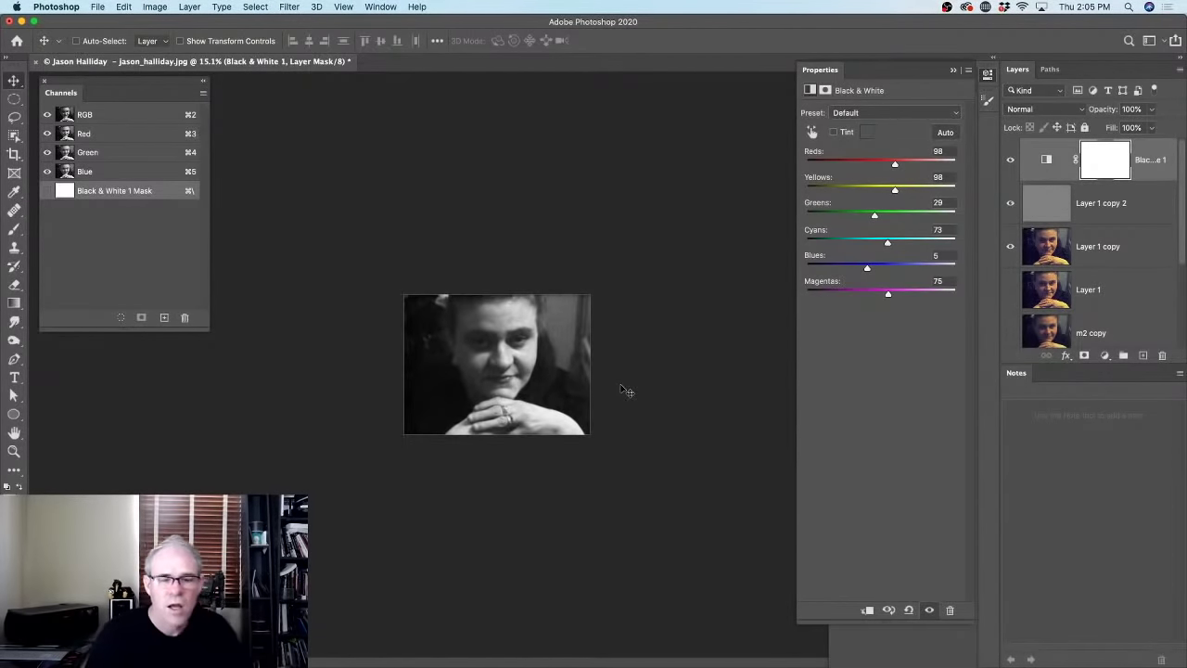
scroll(623, 391, up, 2)
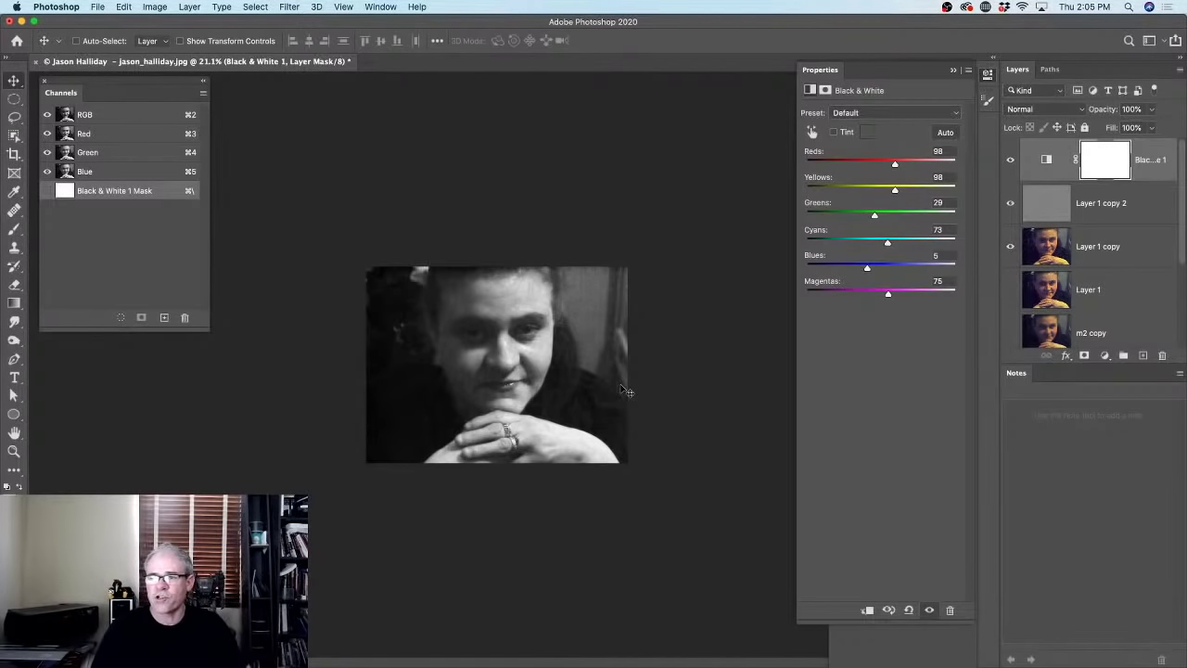
Hide the Black & White adjustment and Layer 1 copy 2, and select Layer 1 copy.
click(1011, 160)
click(1010, 202)
click(1051, 246)
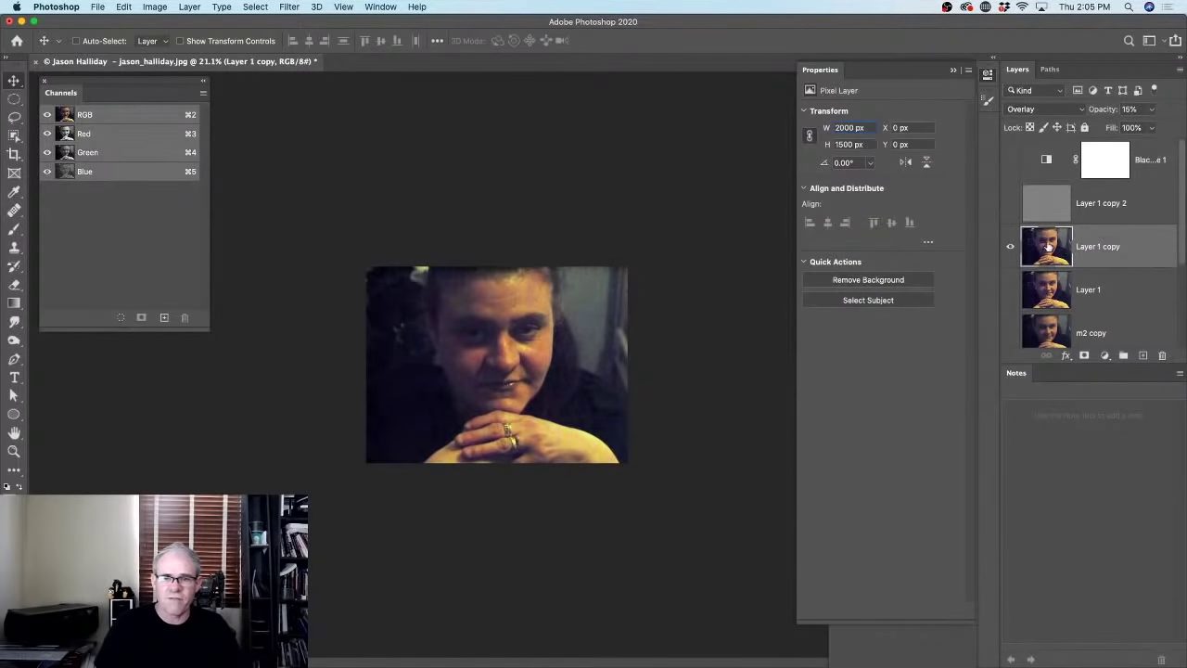
Try an Unsharp Mask on Layer 1 copy with Amount 186%, Radius 4.7 pixels and Threshold 31 levels.
click(288, 7)
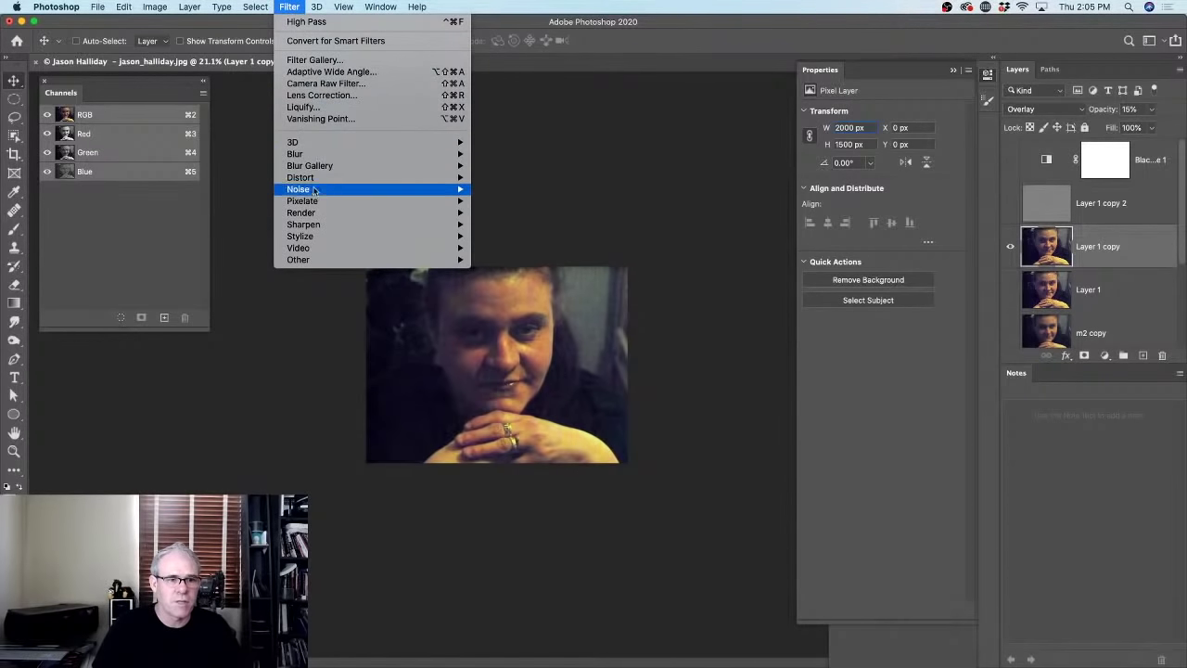
mouse_move(411, 228)
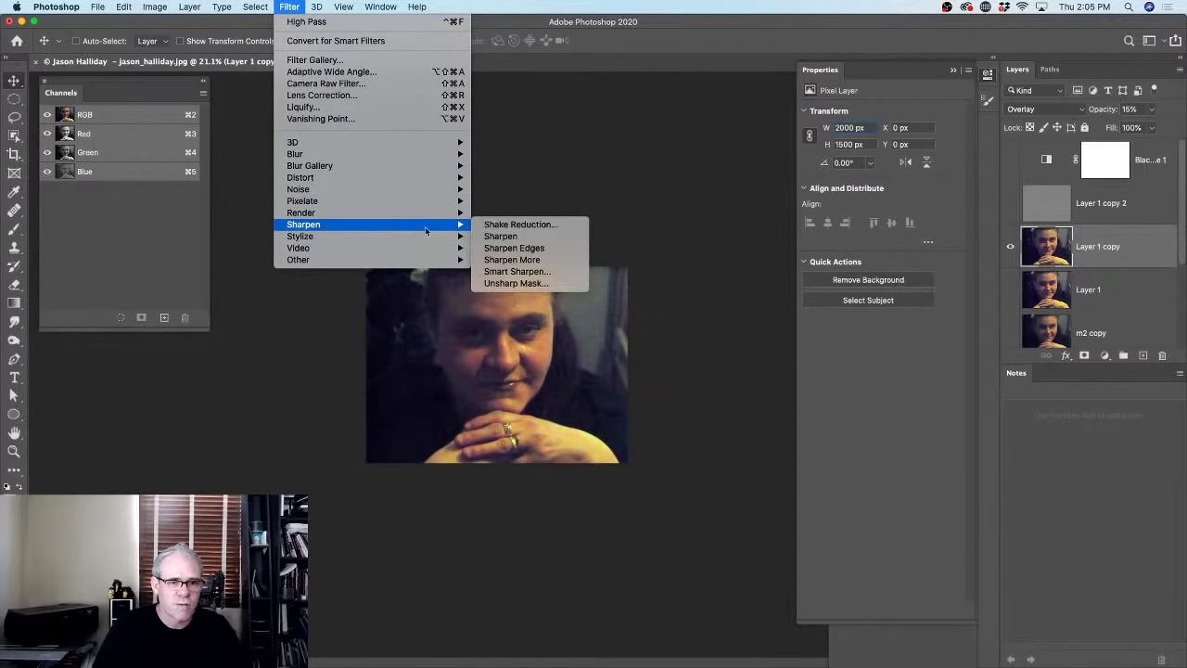
click(522, 283)
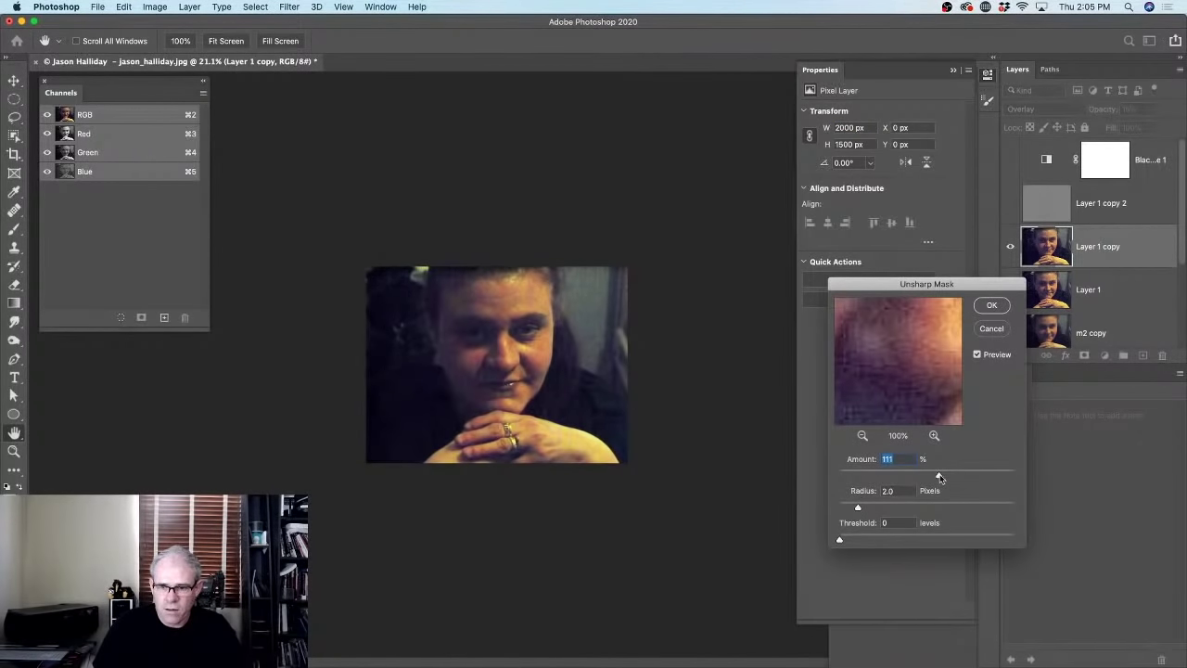
drag(939, 476, 974, 476)
drag(877, 507, 883, 508)
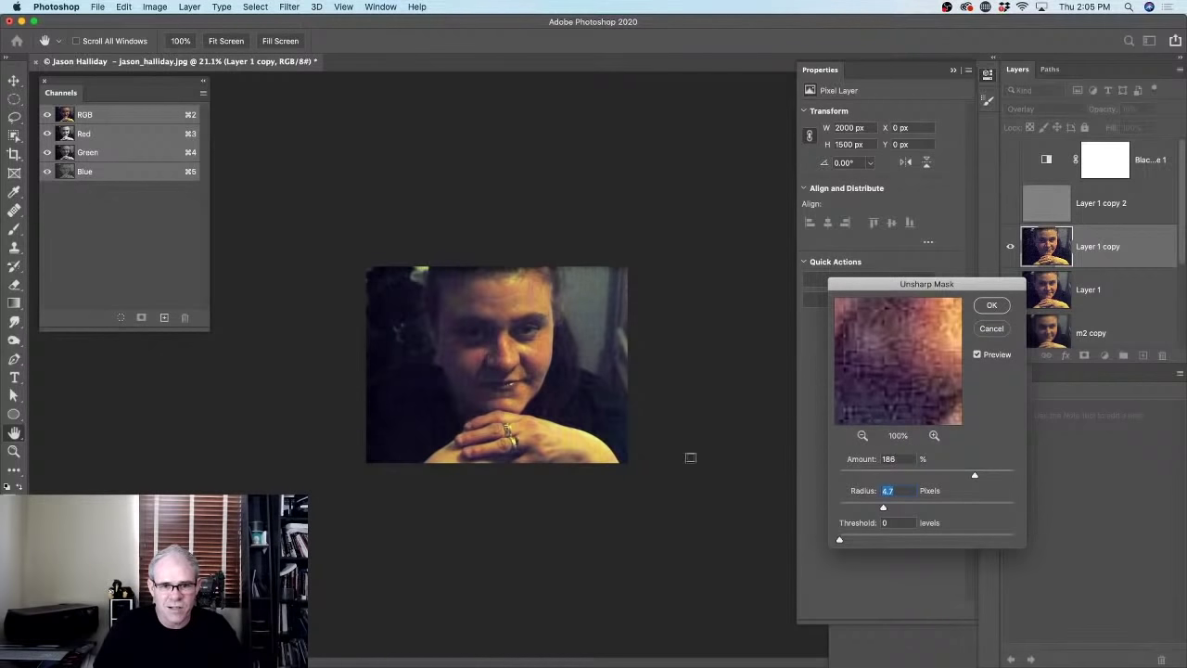
drag(840, 540, 870, 539)
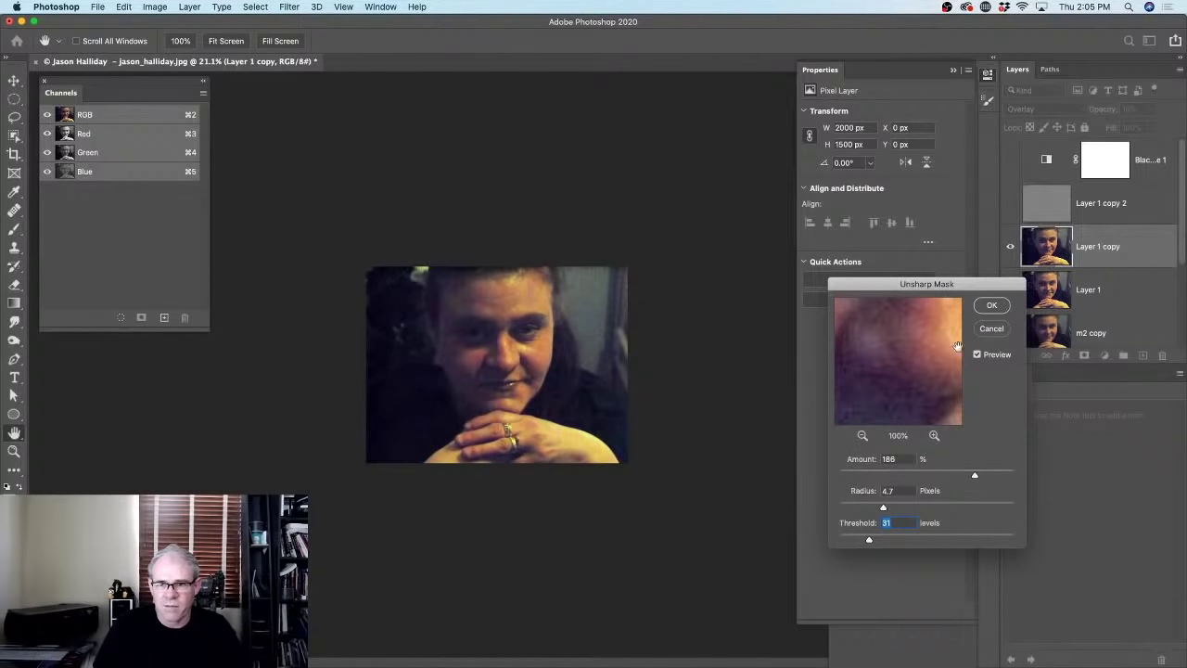
click(977, 355)
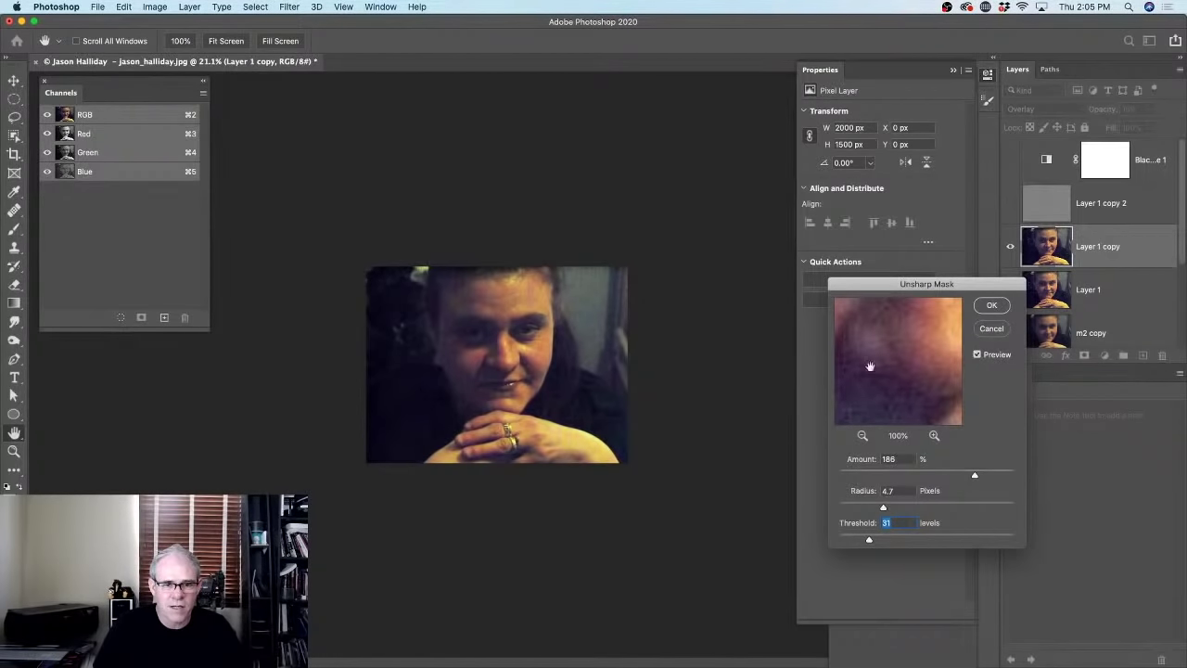
click(996, 331)
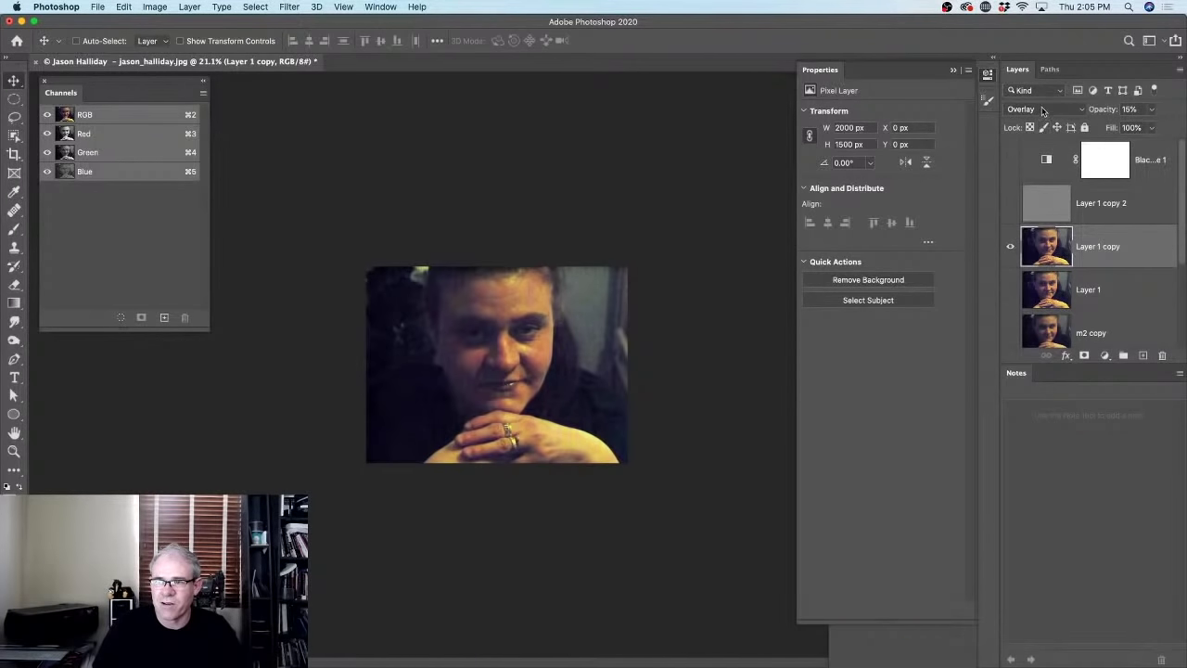
Show only Layer 1 and try an Unsharp Mask on it with Amount 178% and Radius 3.4 pixels.
click(1045, 282)
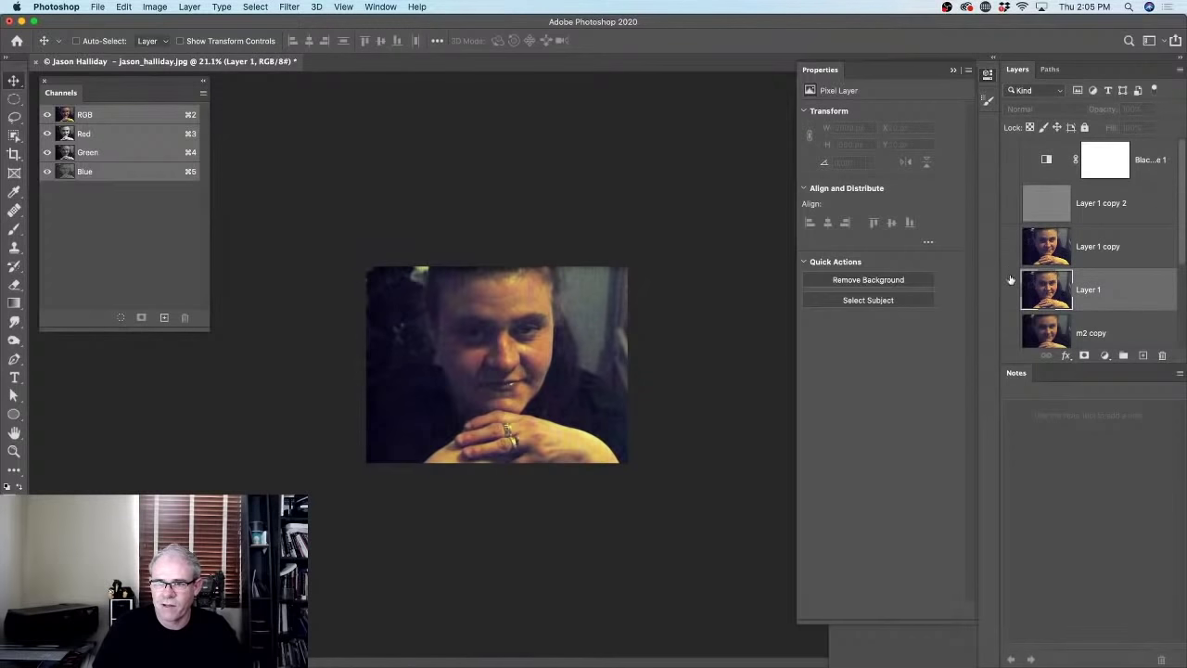
click(1010, 290)
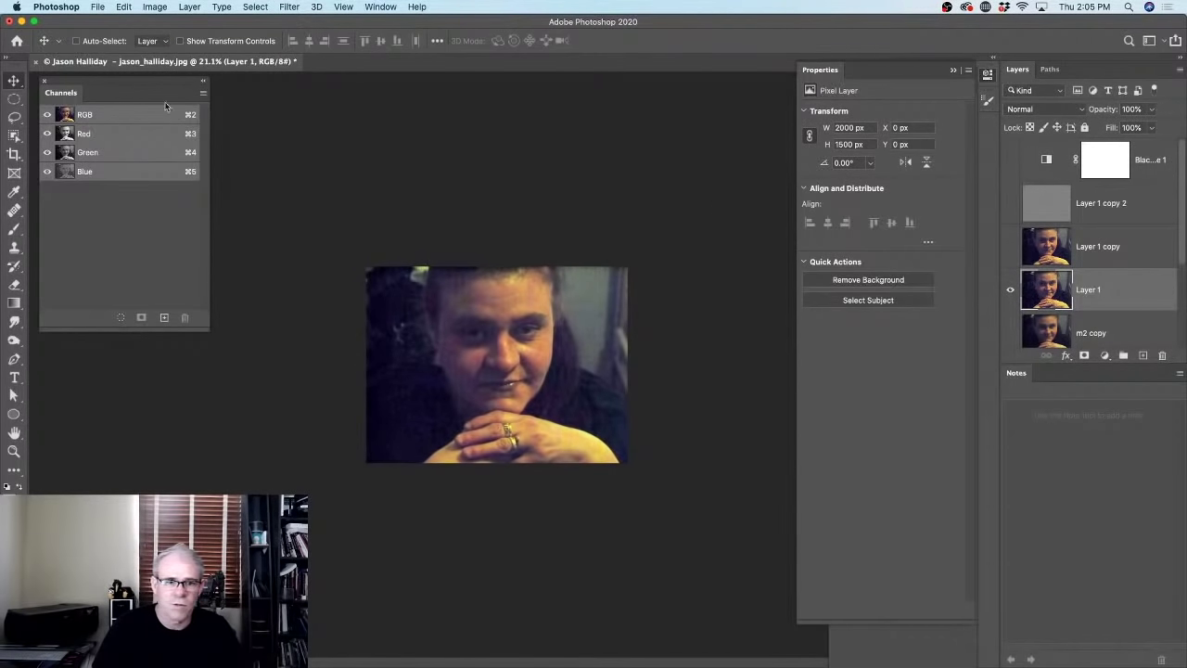
click(280, 6)
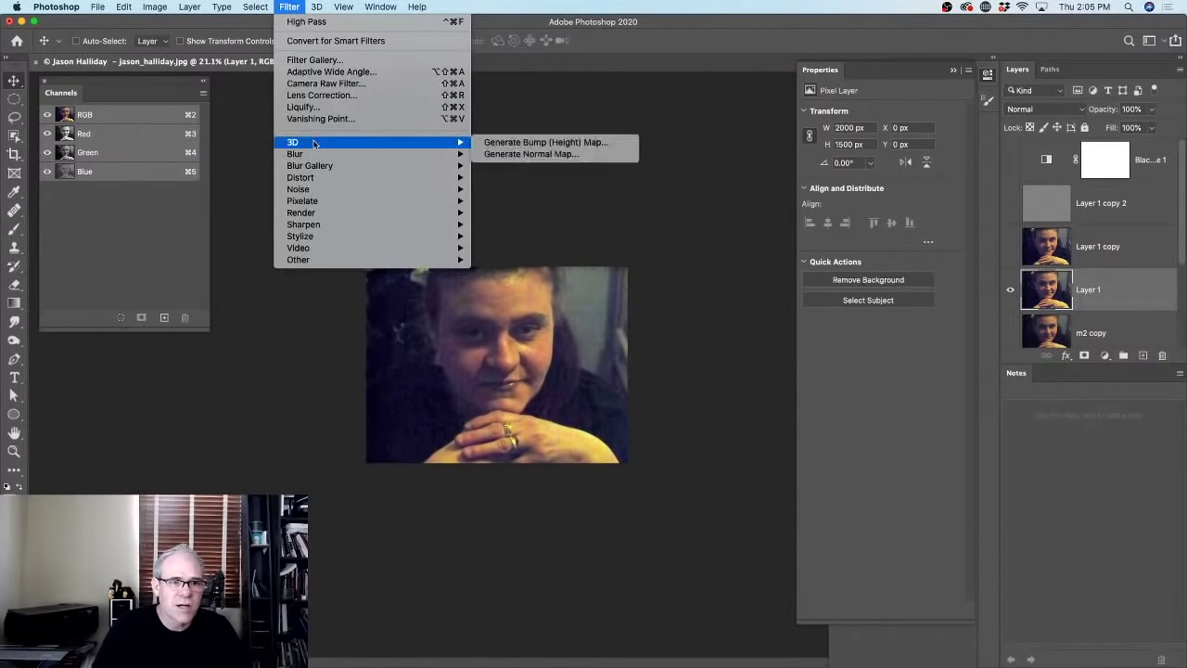
mouse_move(317, 215)
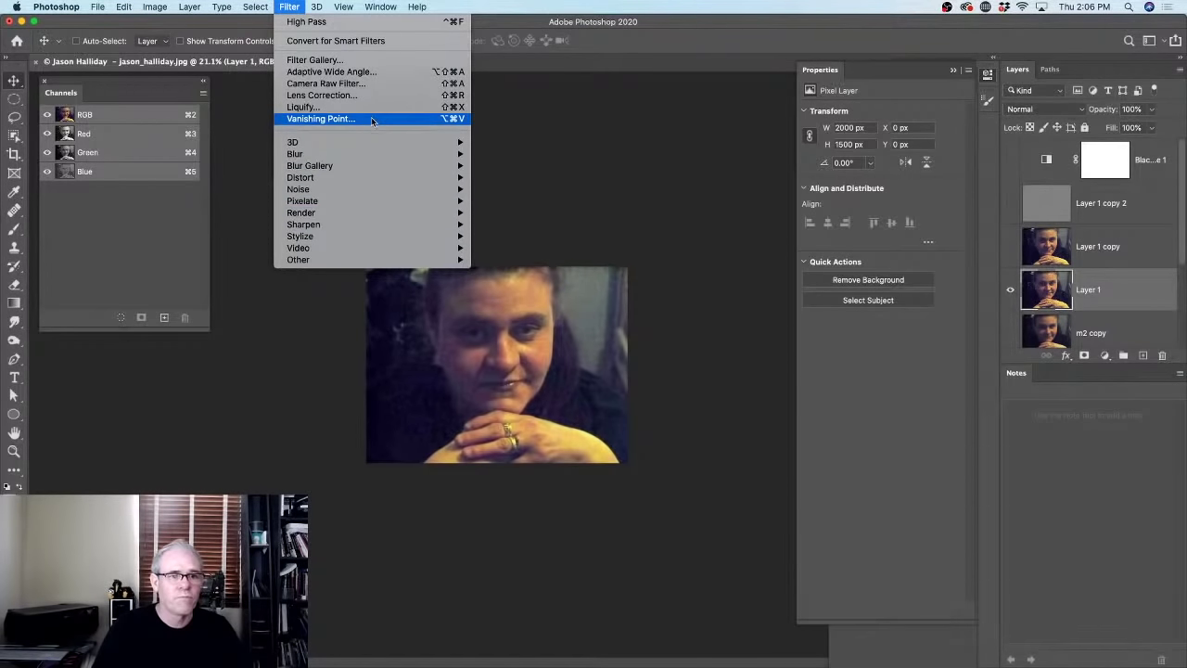
mouse_move(369, 181)
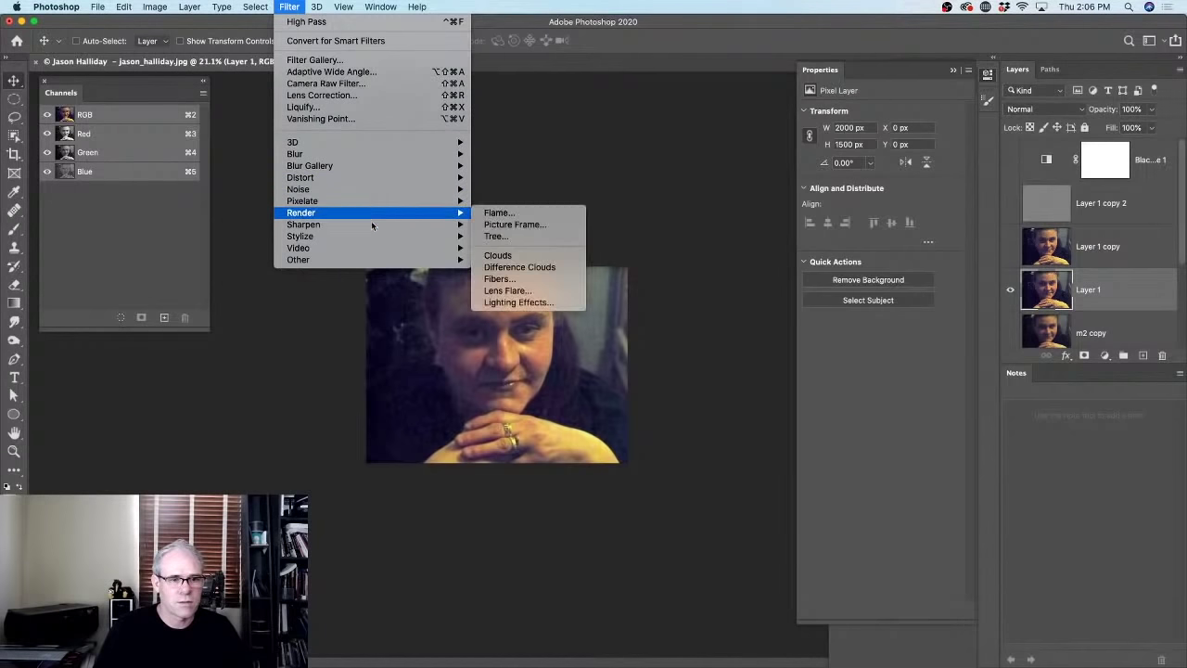
mouse_move(405, 225)
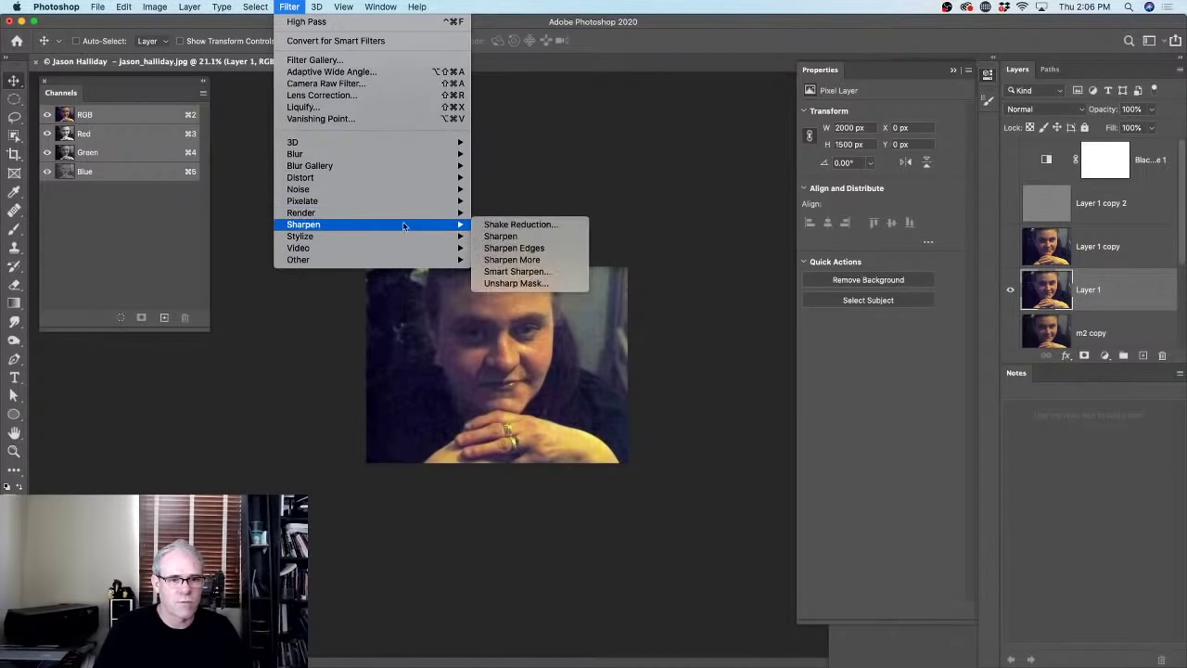
click(535, 284)
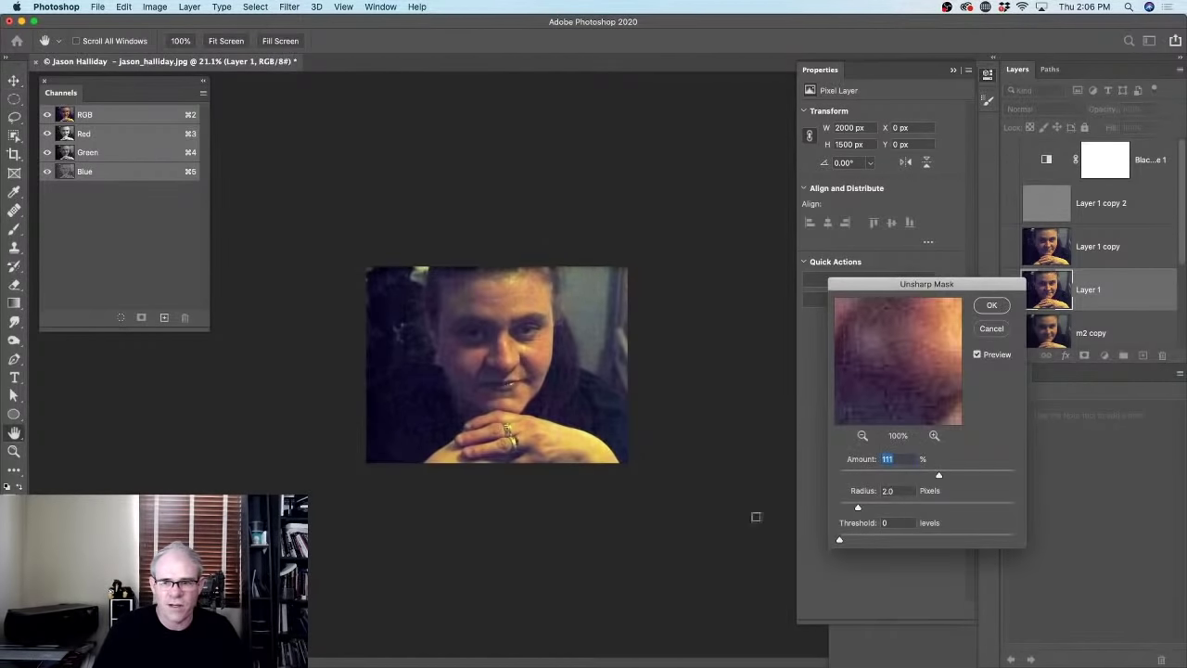
drag(938, 477, 971, 479)
mouse_move(859, 509)
mouse_down()
mouse_move(883, 507)
mouse_move(870, 506)
mouse_up()
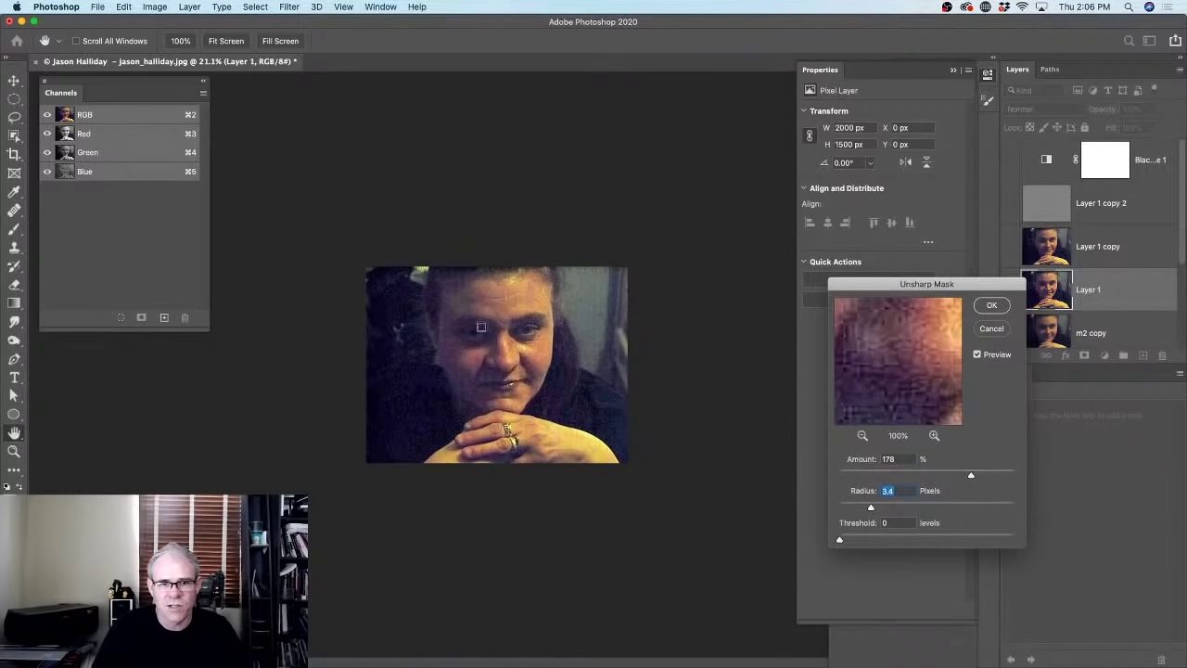
click(986, 329)
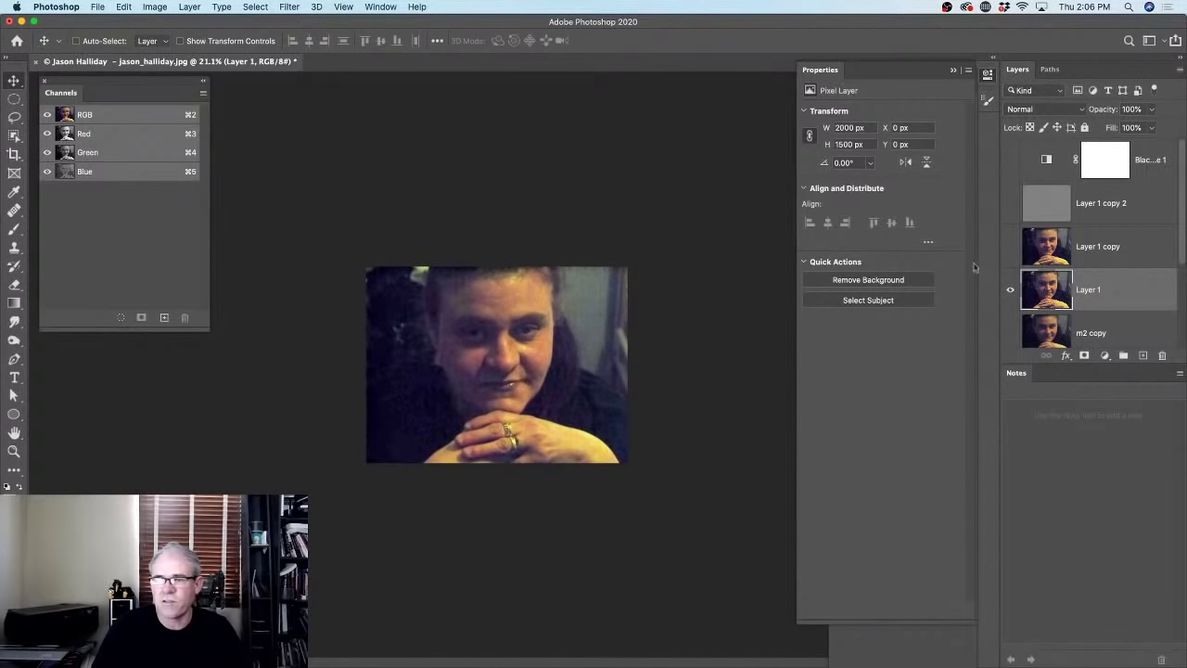
Convert Layer 1 to a smart object and apply an Unsharp Mask with Amount 162% and Radius 2.2 pixels.
right_click(1112, 292)
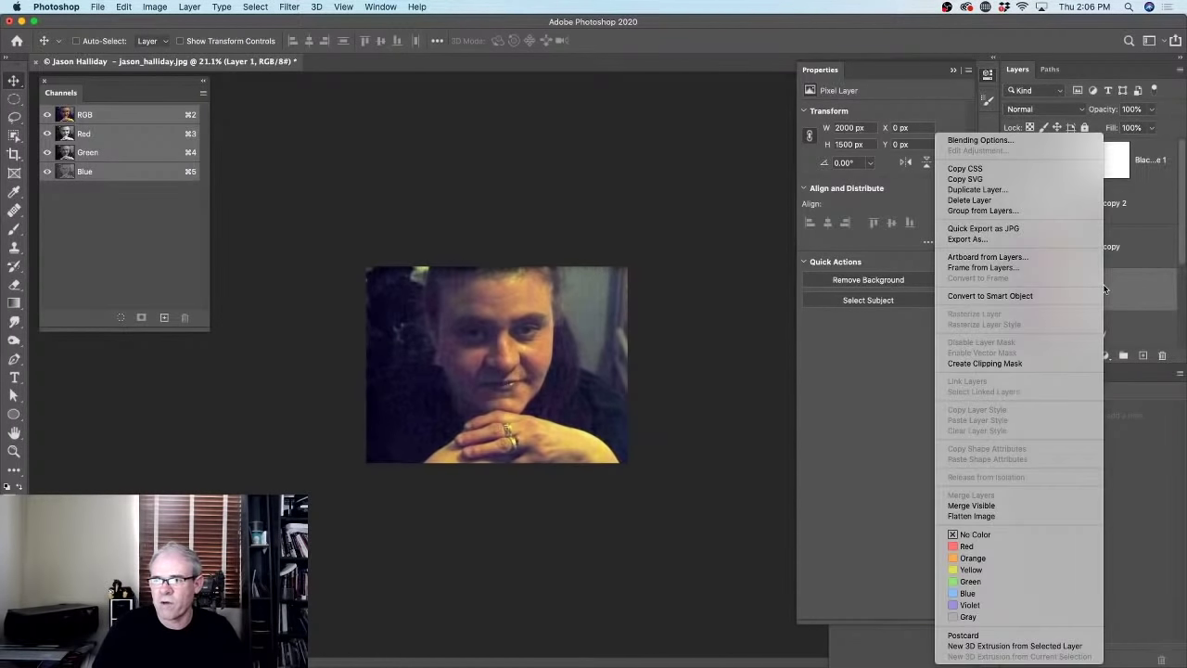
click(1081, 296)
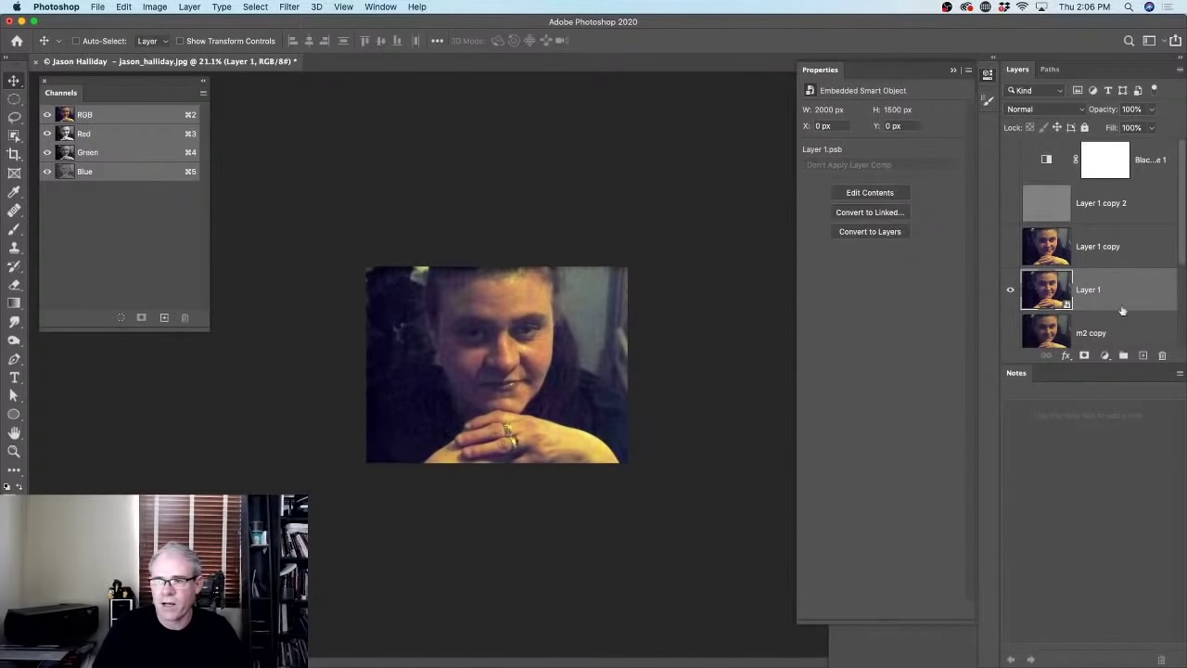
click(289, 7)
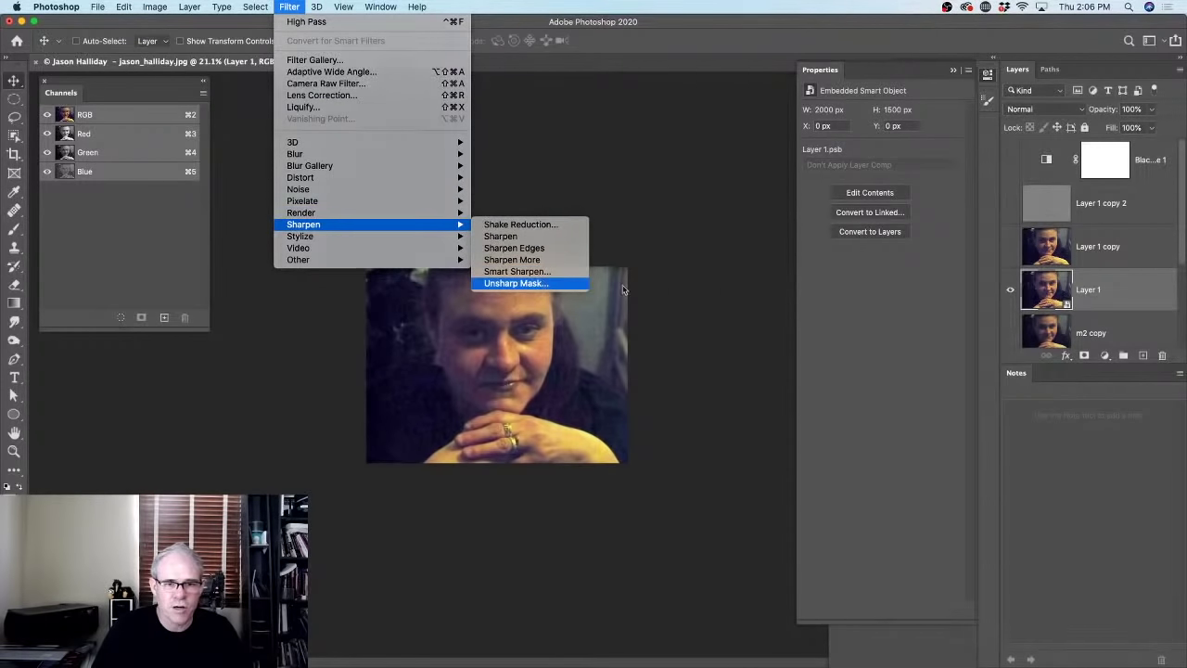
click(582, 288)
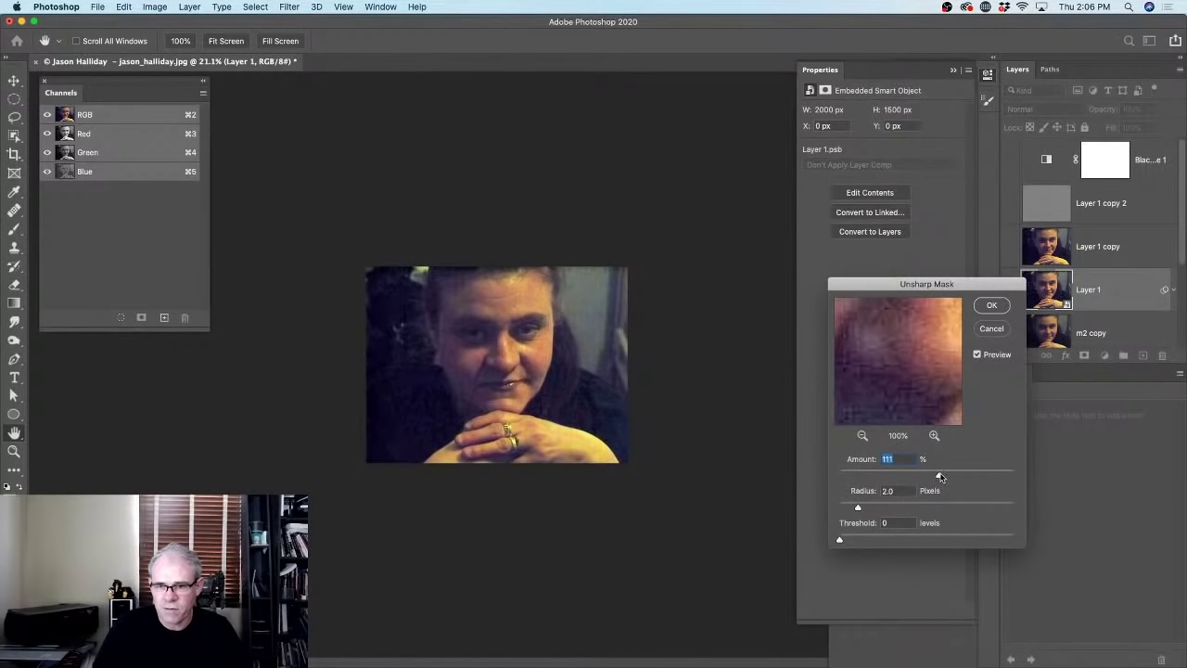
drag(939, 476, 960, 478)
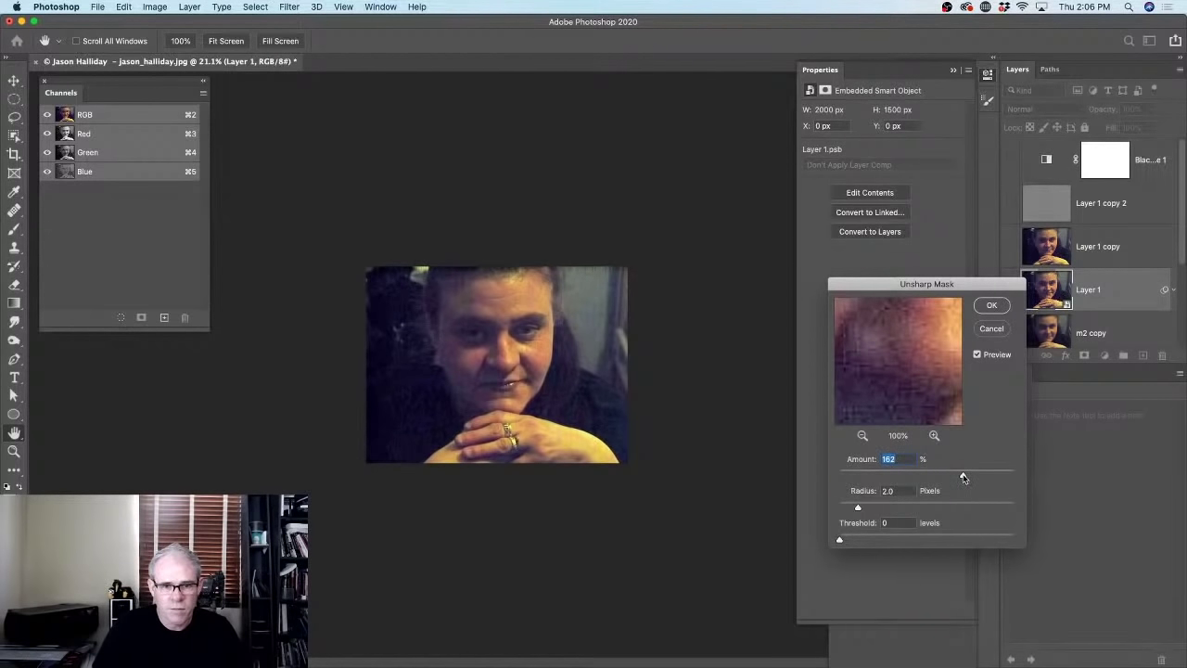
mouse_move(858, 507)
mouse_down()
mouse_move(845, 504)
mouse_move(860, 509)
mouse_up()
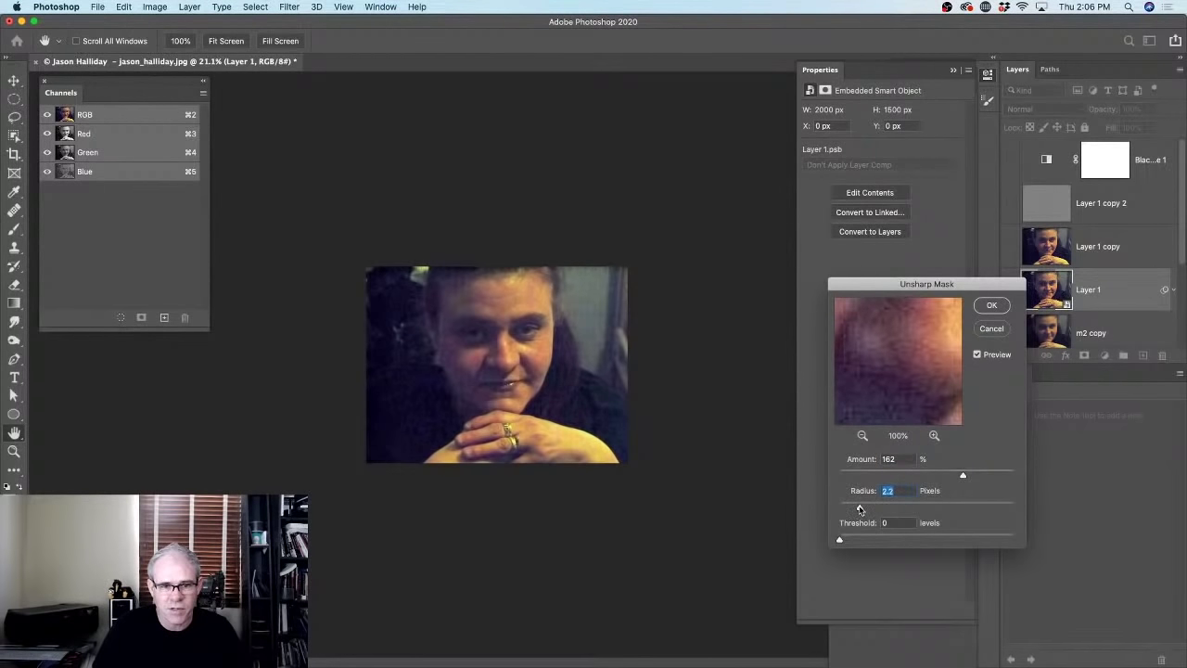
click(992, 305)
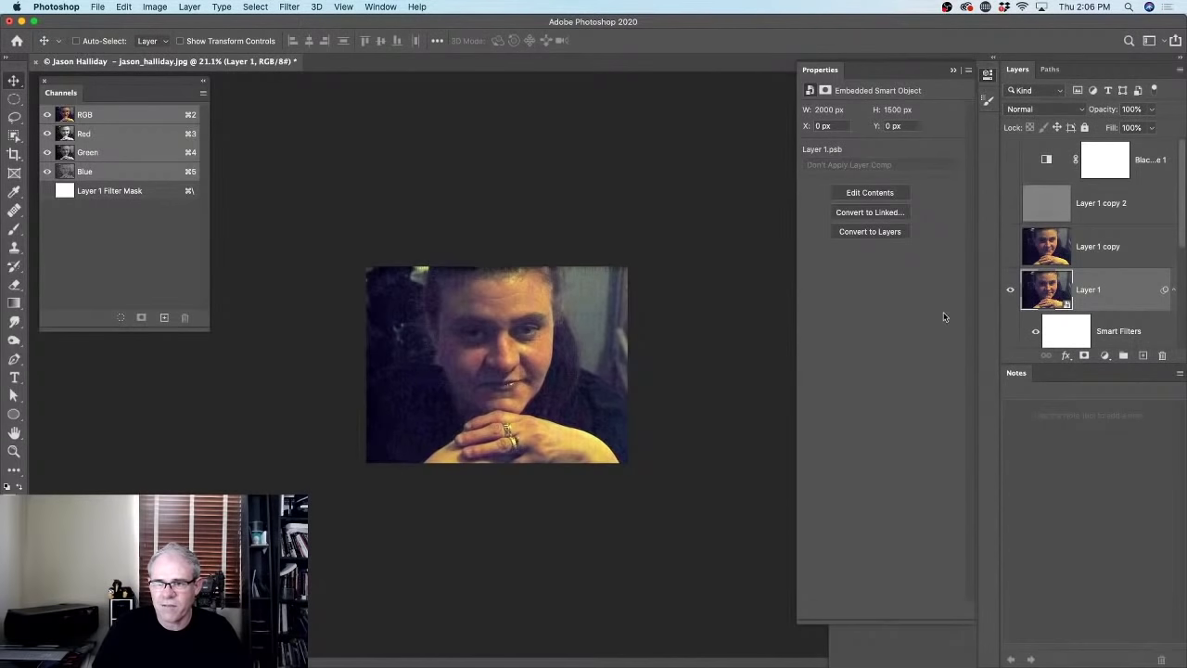
Turn off Layer 1's smart filters and show Layer 1 copy and Layer 1 copy 2, checking the result with the Black & White adjustment toggled.
click(1036, 333)
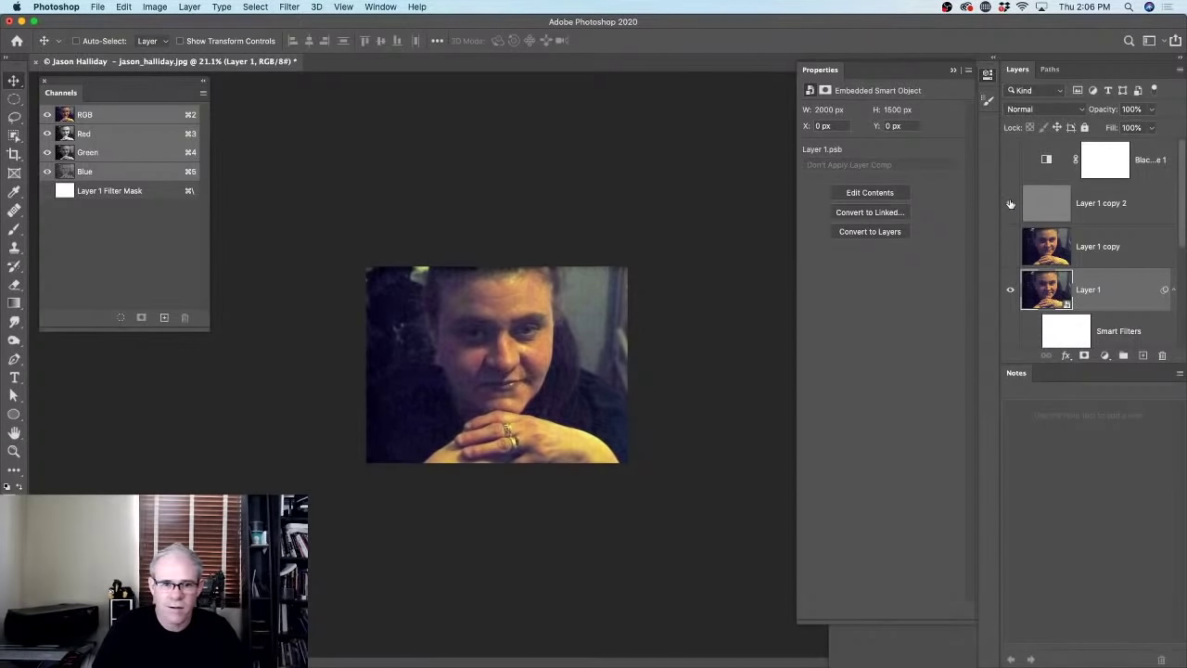
click(1011, 203)
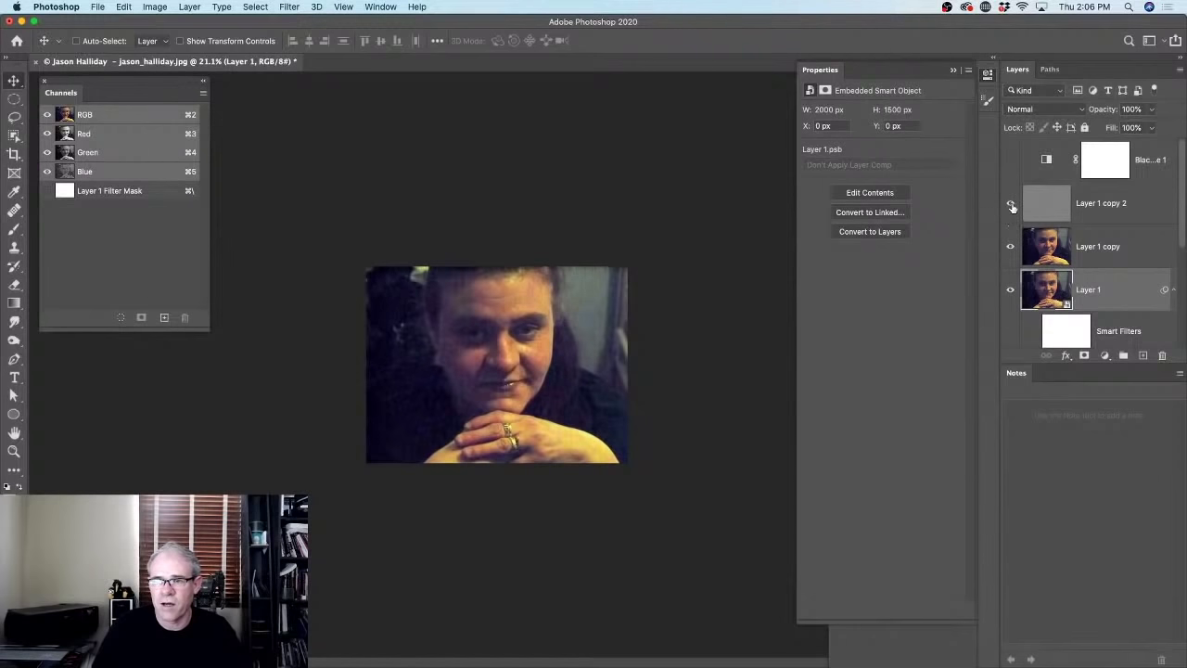
click(1012, 205)
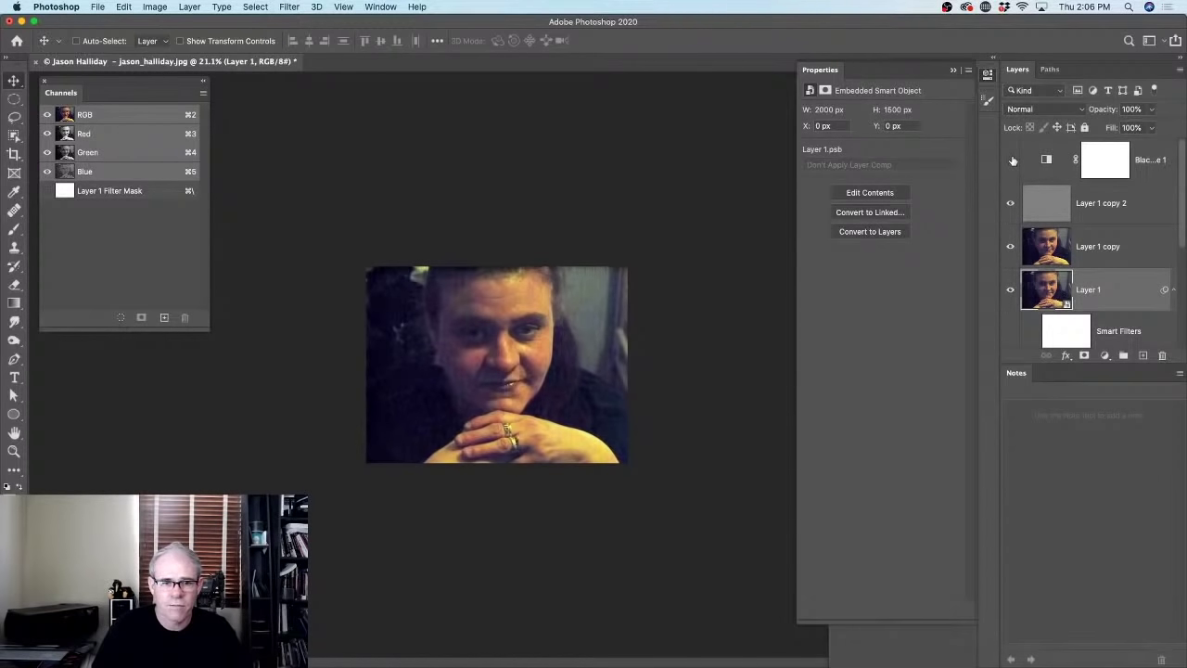
click(1012, 160)
click(1012, 160)
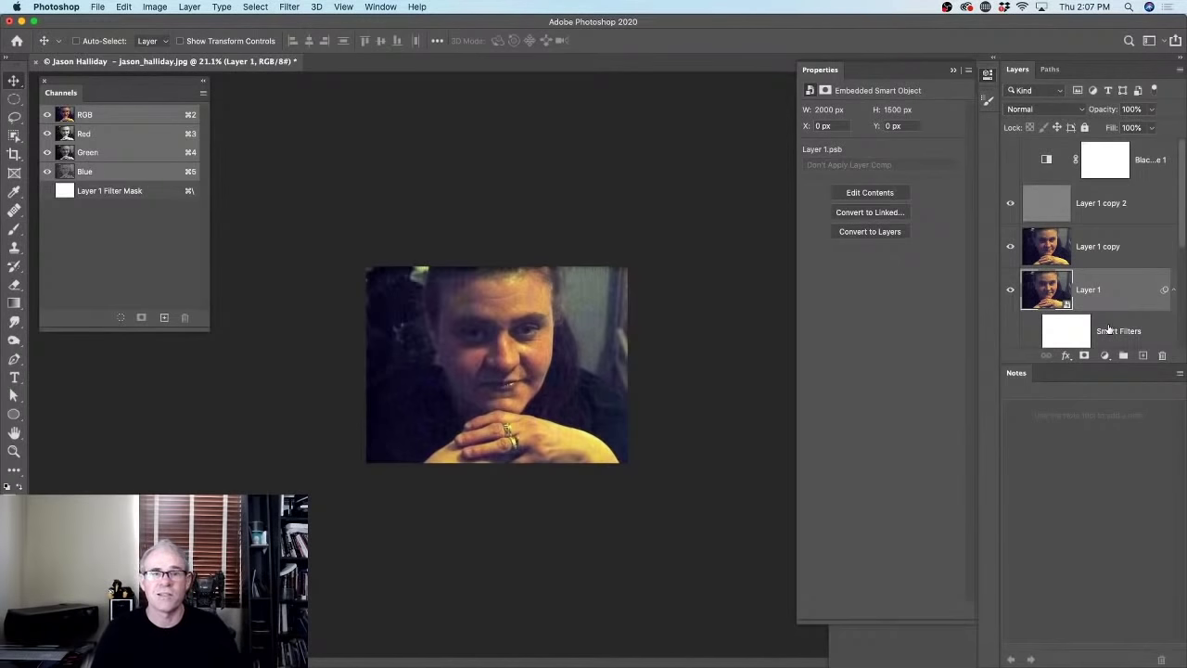
scroll(1110, 330, down, 1)
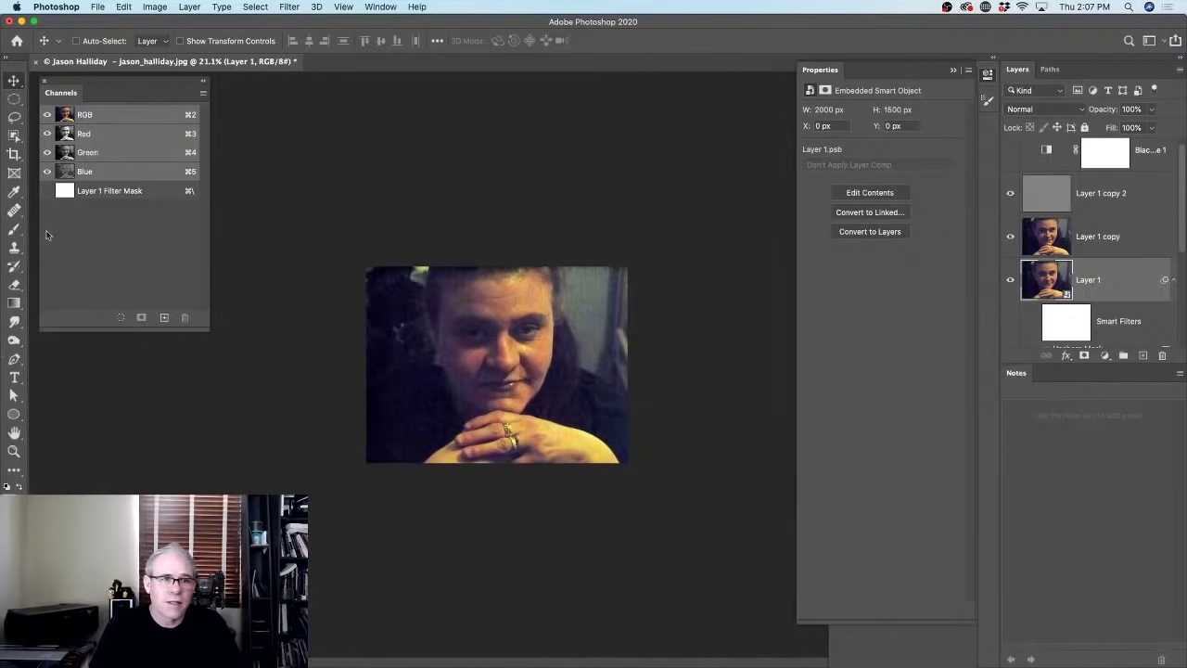
Close the portrait without saving its changes and switch to the july30 folder in Adobe Bridge.
click(35, 62)
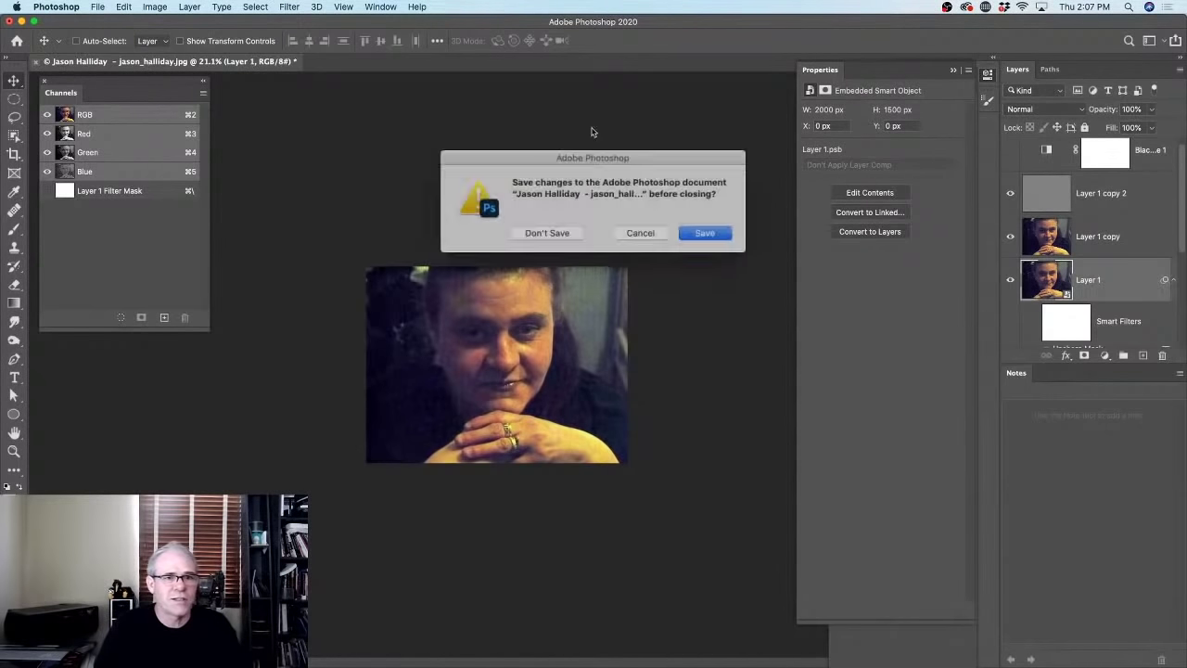
click(568, 231)
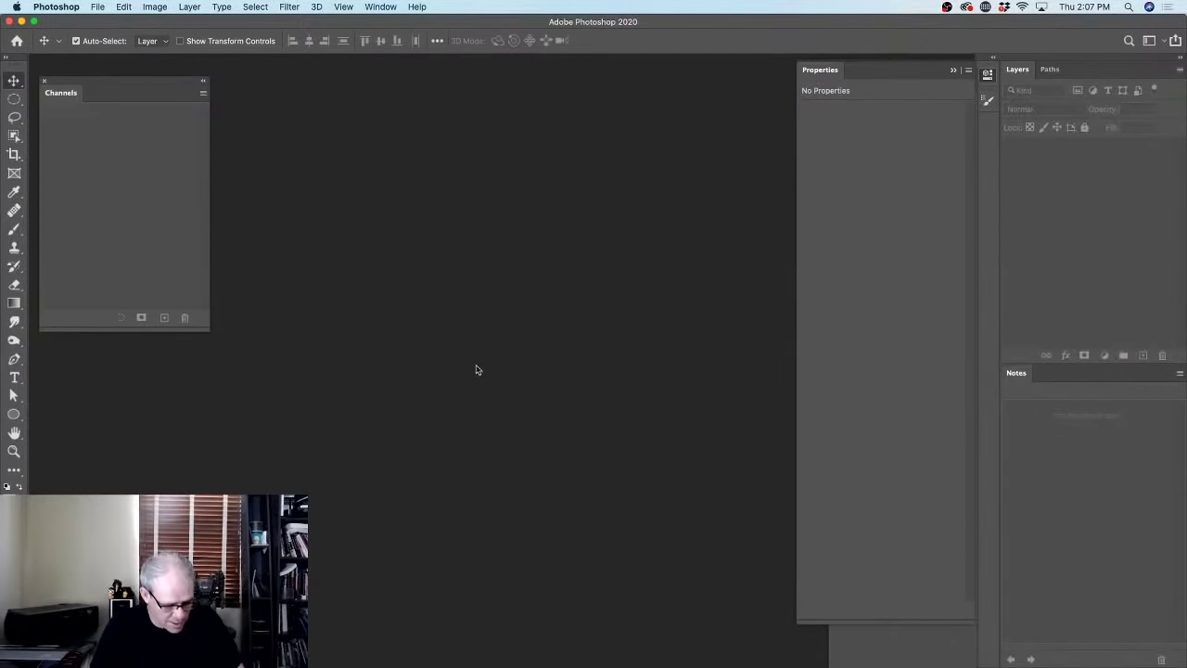
key(super+Tab)
click(335, 340)
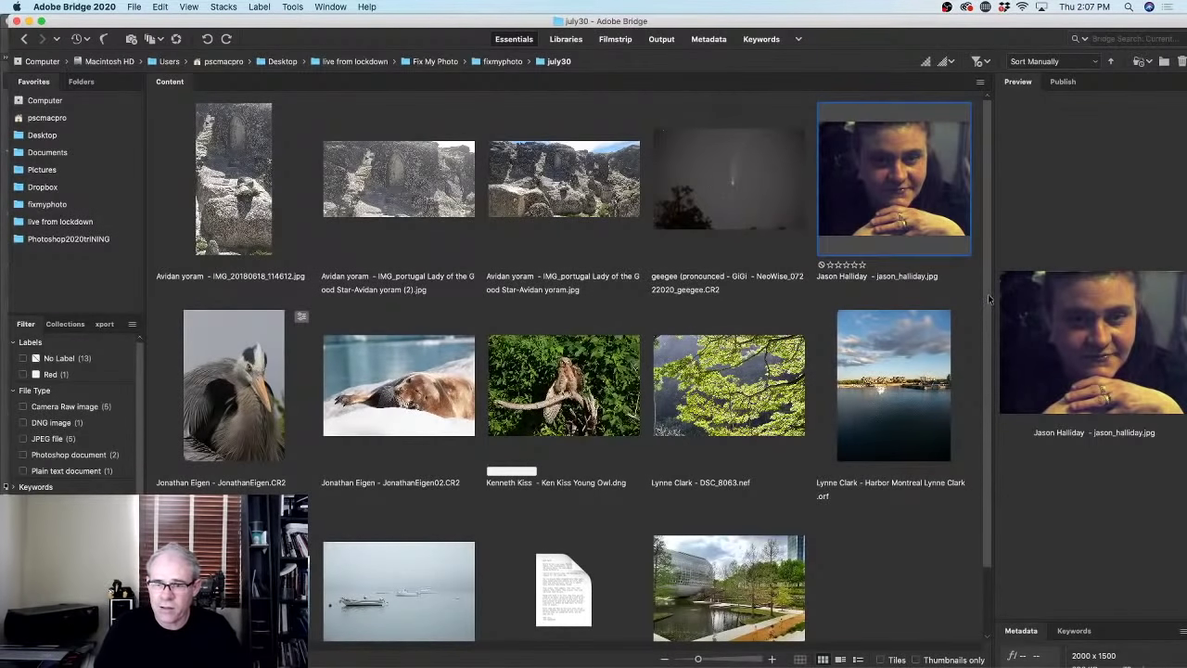
Browse the july30 photos and compare the finished boat scene with clouds and birds against its foggy original in full-screen preview.
scroll(988, 325, down, 2)
scroll(990, 399, up, 2)
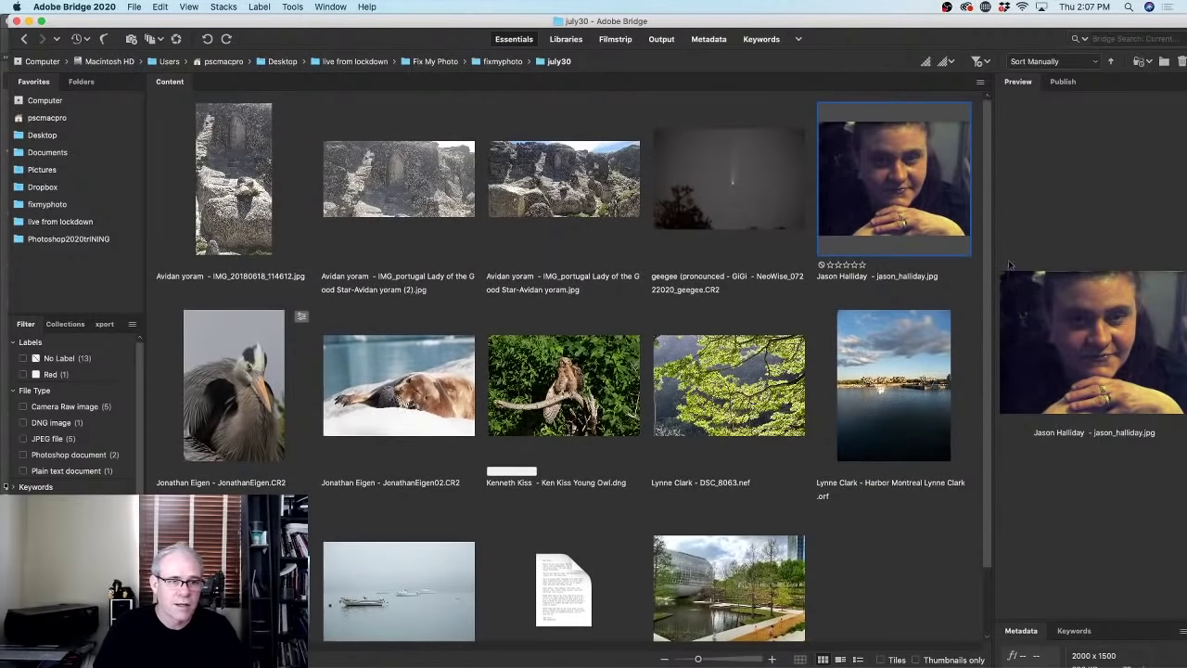
scroll(1017, 242, down, 1)
scroll(1023, 214, up, 1)
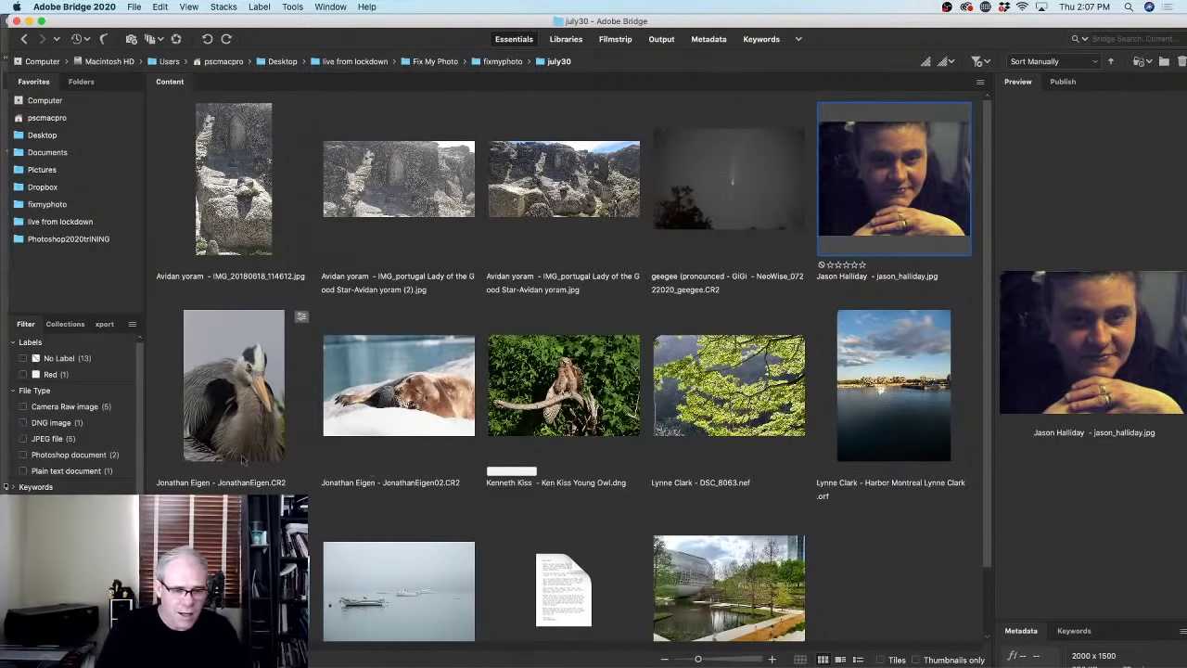
scroll(566, 362, down, 2)
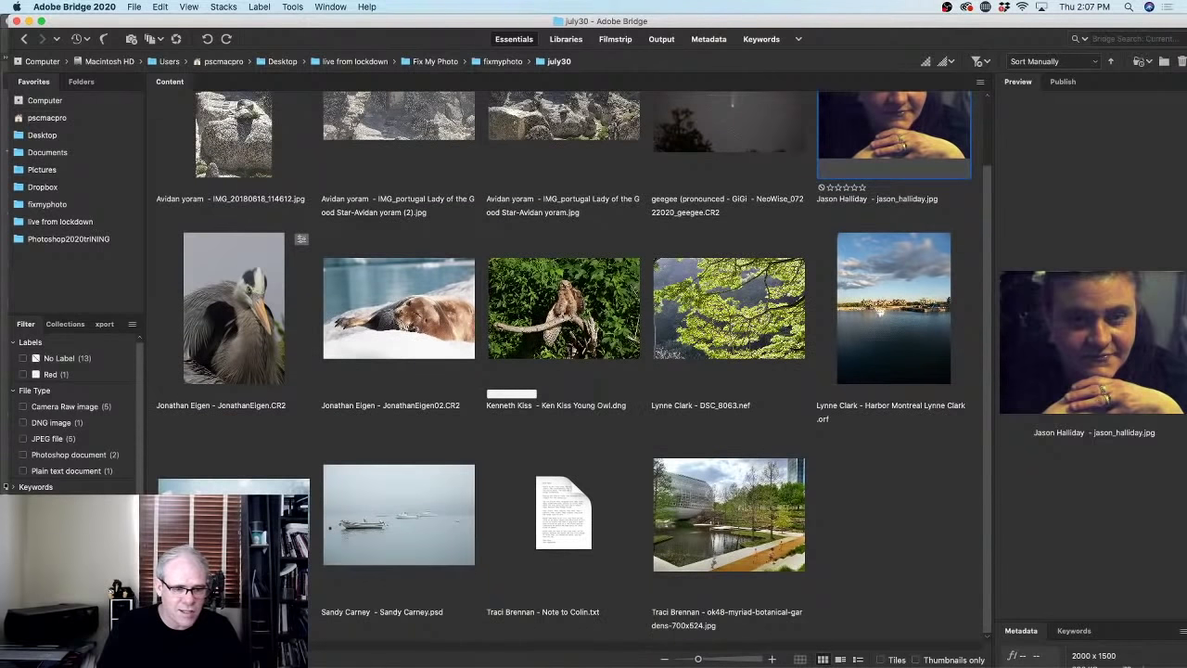
click(234, 463)
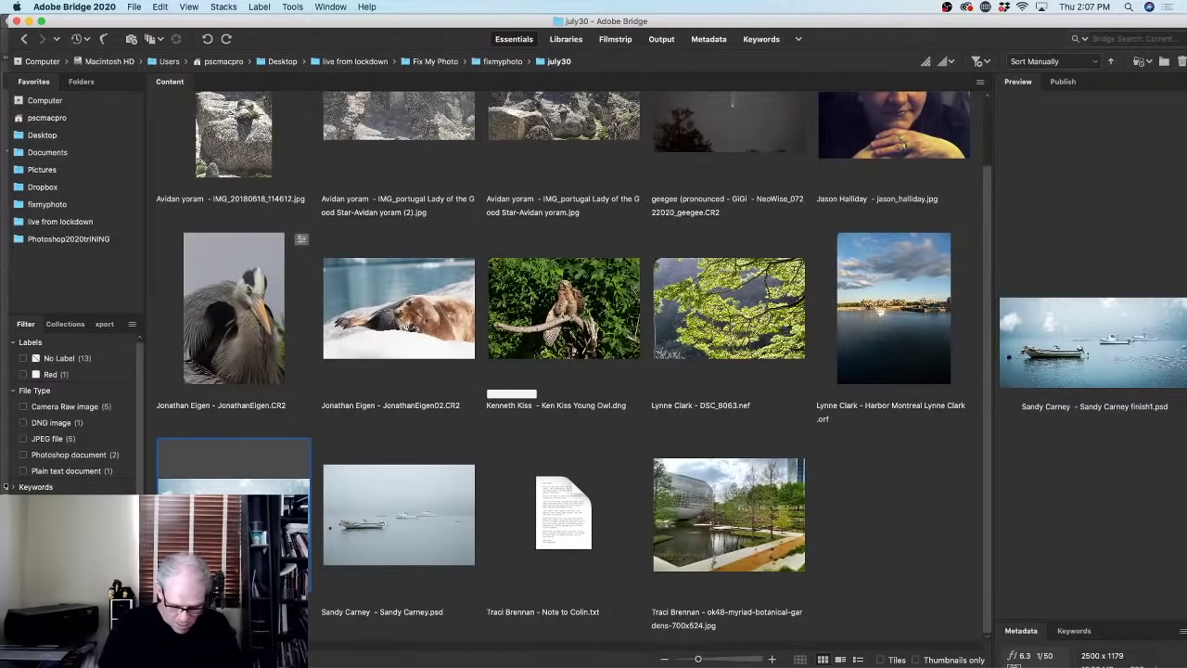
key(space)
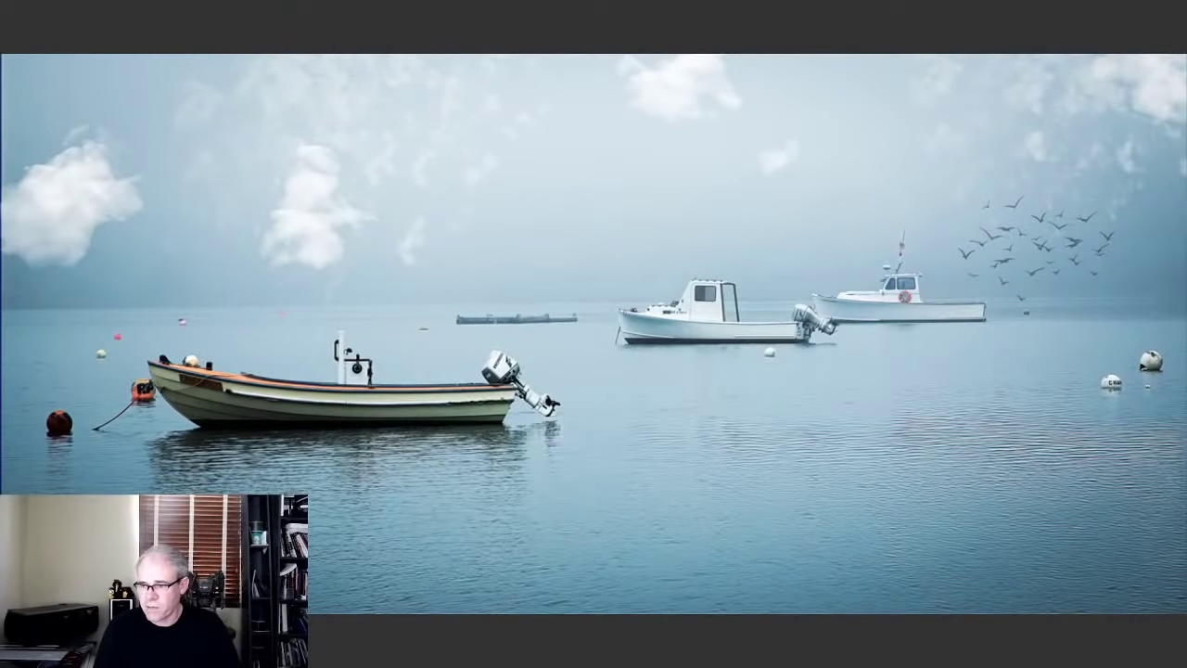
key(Right)
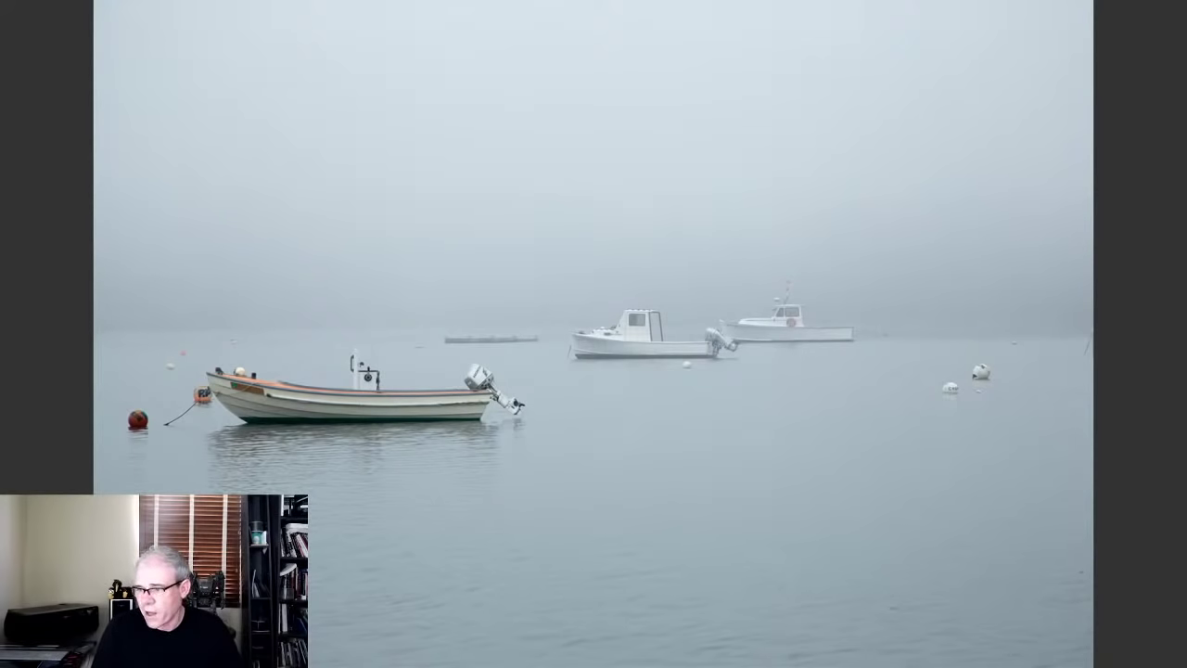
key(Left)
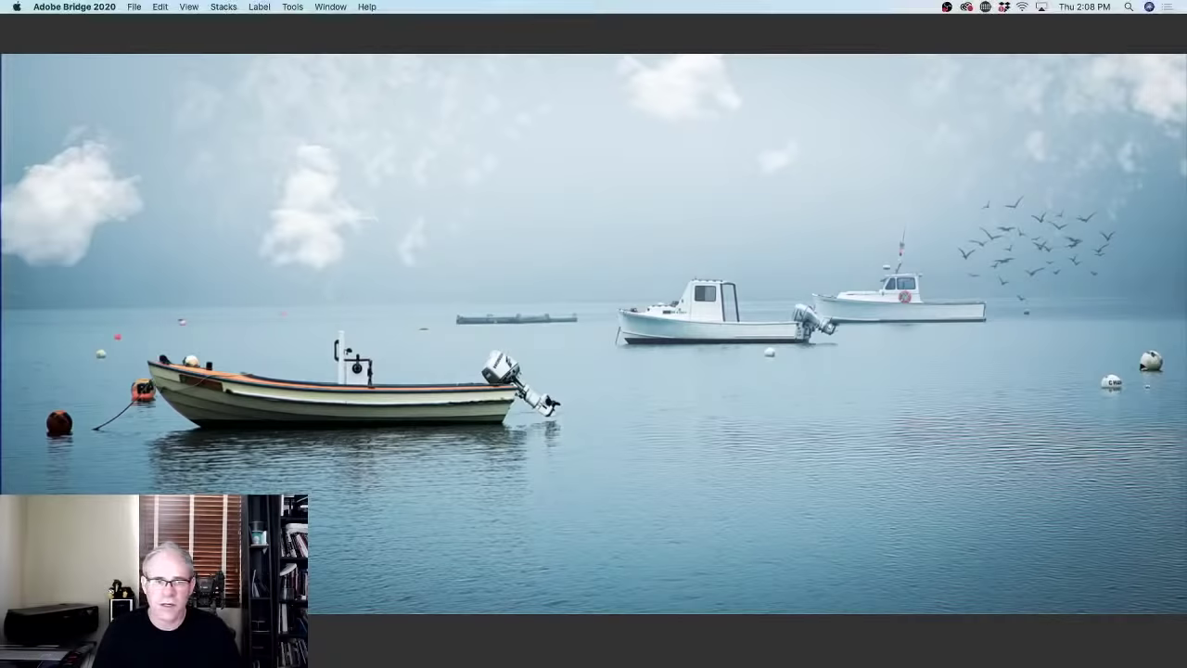
key(space)
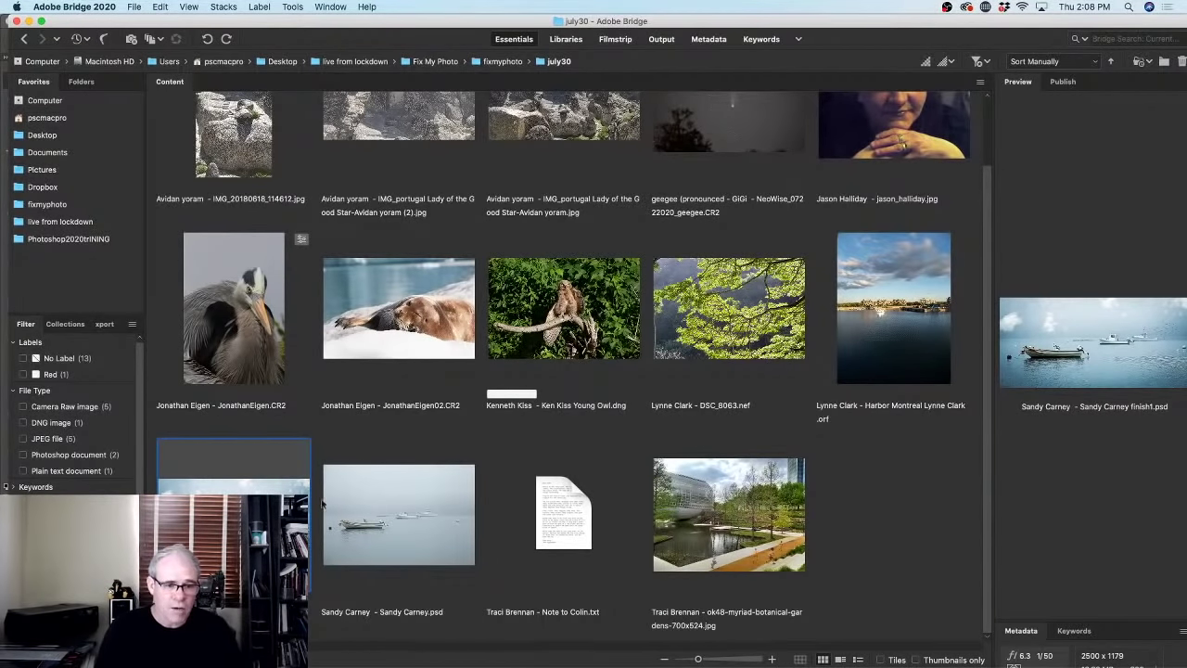
Preview the original foggy boat photo full screen and flip back and forth between it and the neighbouring image.
click(349, 510)
key(space)
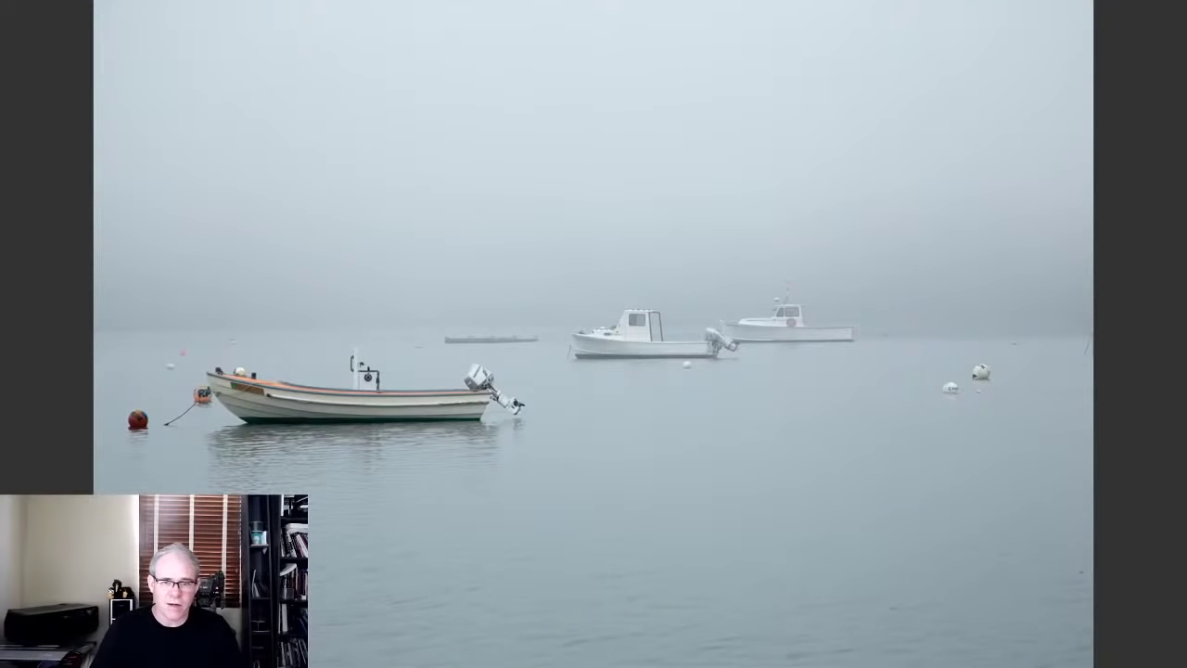
key(Right)
key(Left)
key(Right)
key(Left)
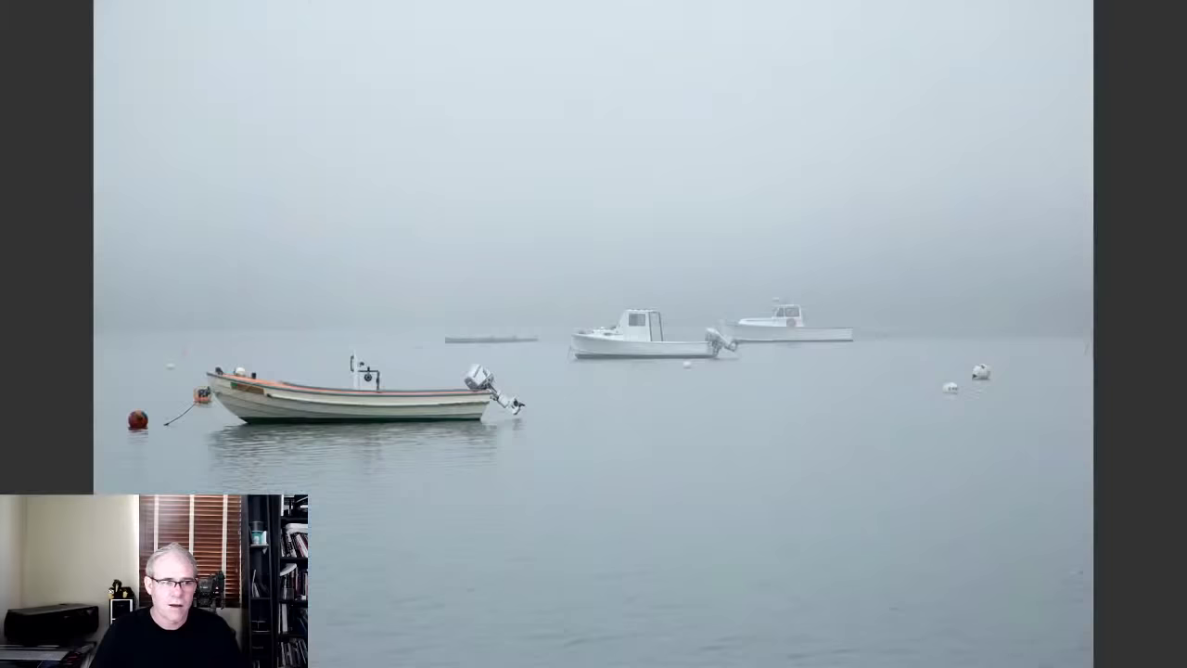
key(Right)
key(Left)
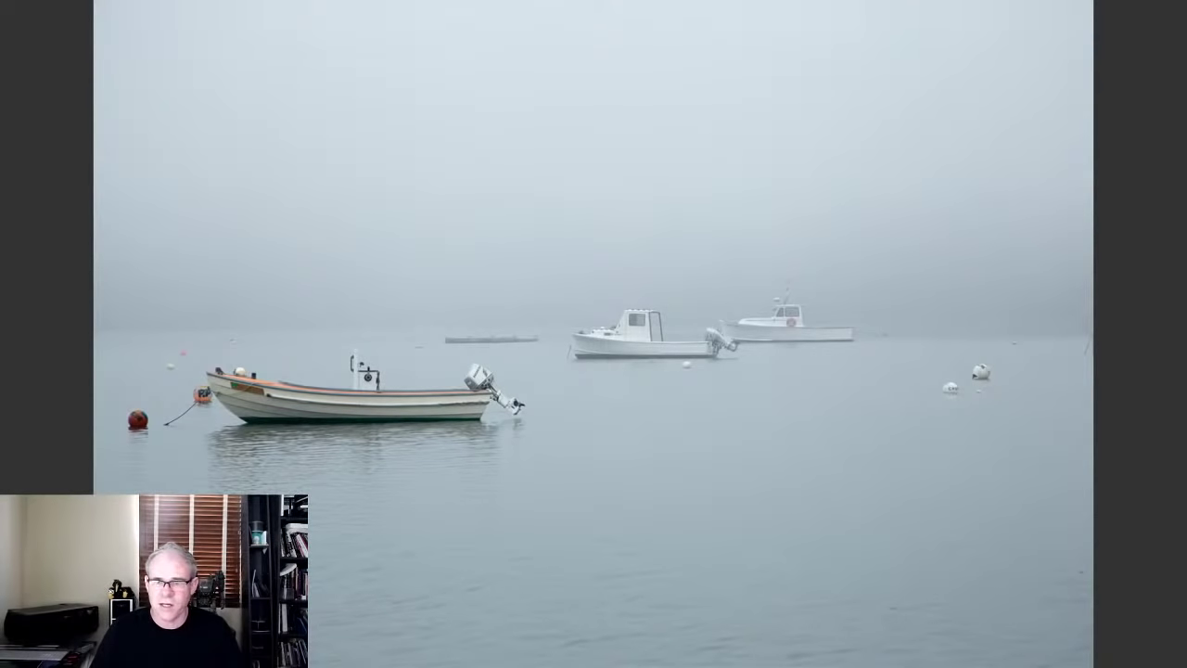
Leave the full-screen preview in Bridge and open the original foggy boat photo in Photoshop.
key(Right)
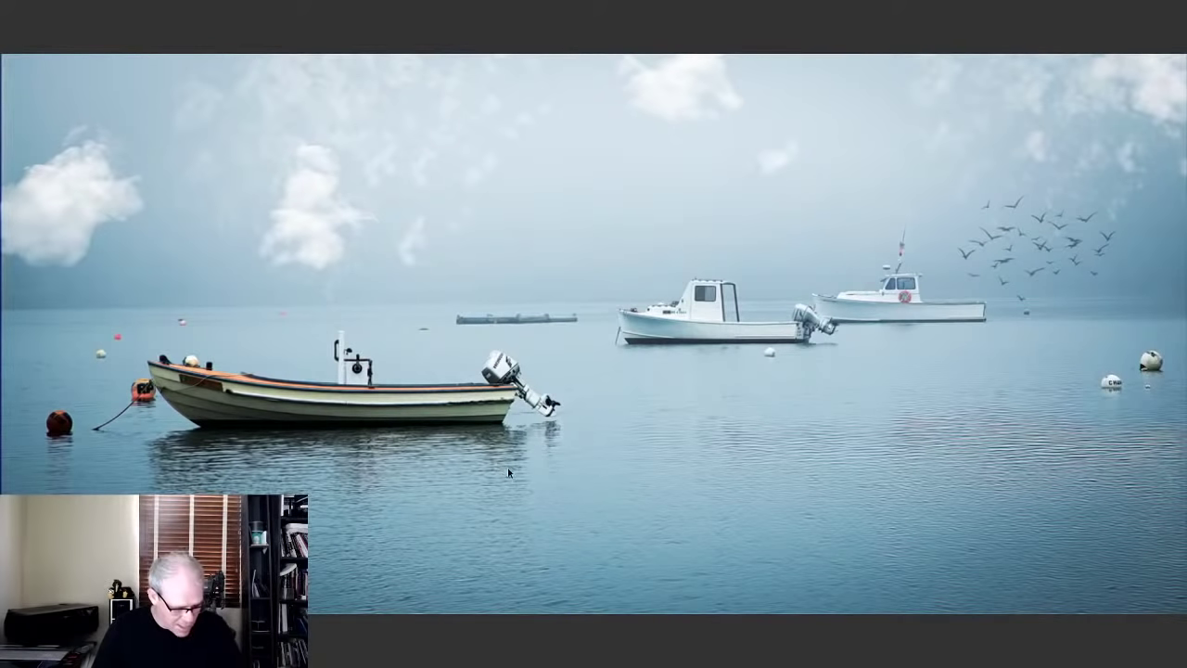
key(space)
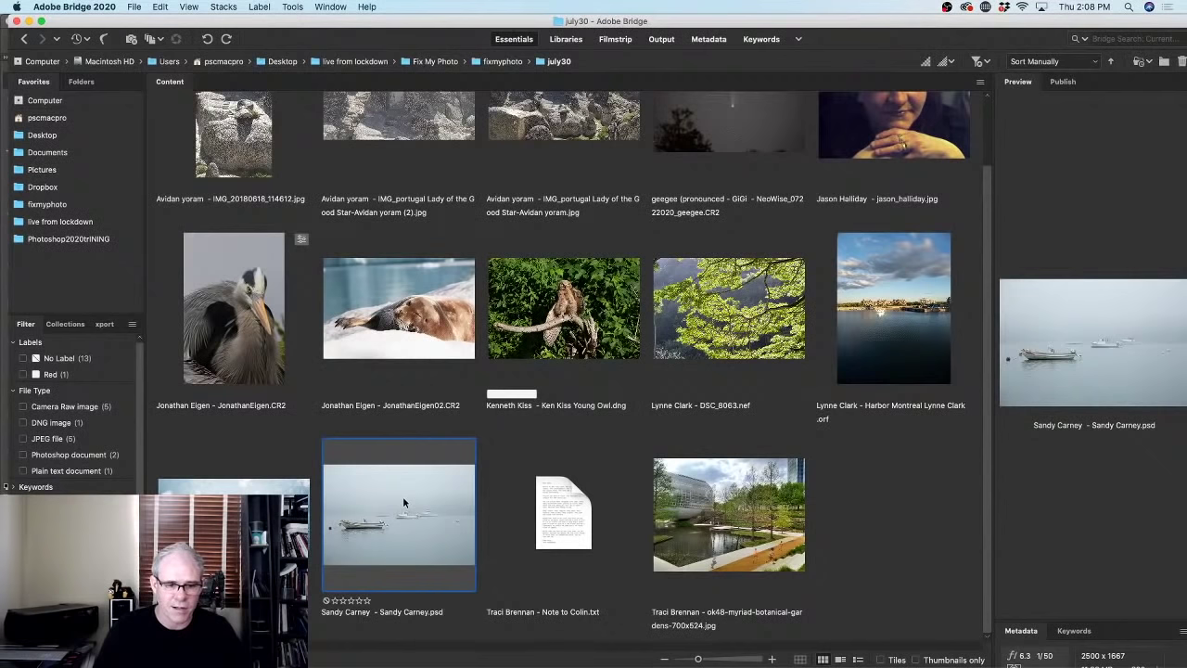
double_click(402, 503)
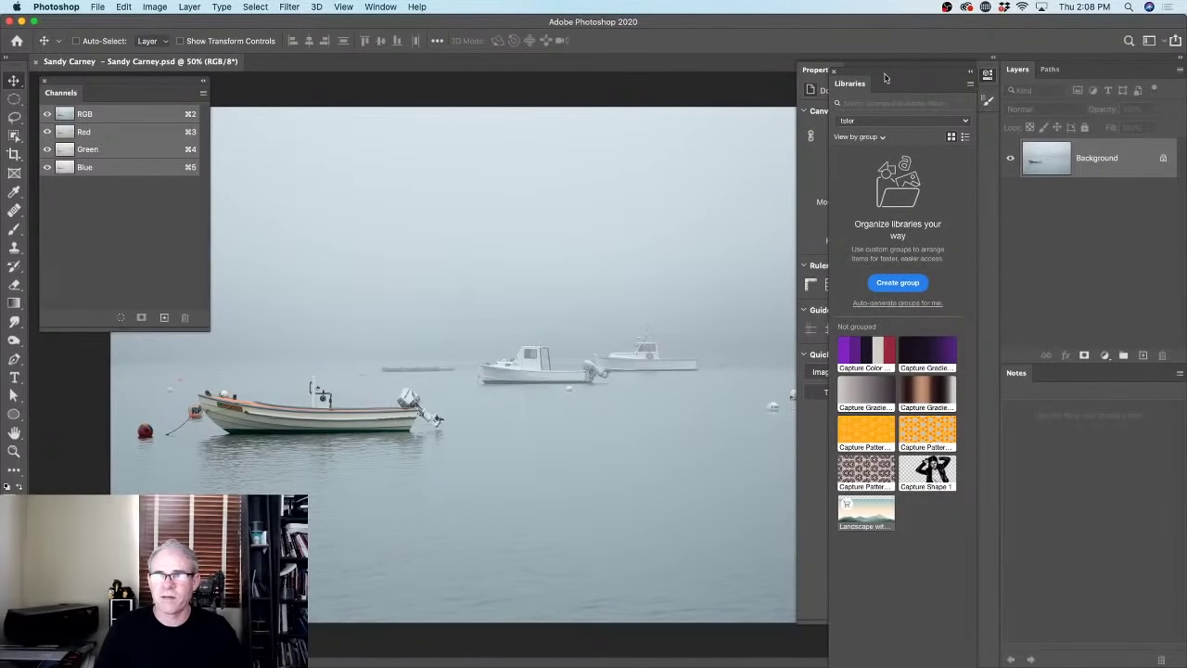
Move the floating Libraries panel off the photo and collapse the Properties and Channels panels.
drag(888, 78, 959, 122)
click(954, 71)
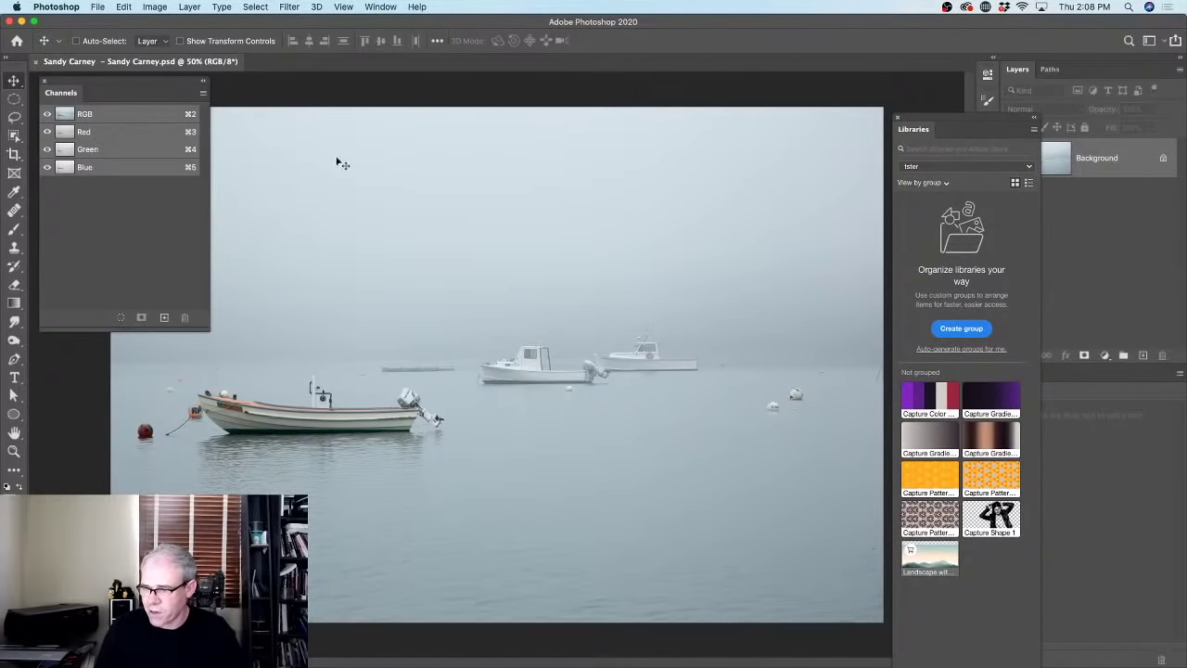
drag(71, 84, 69, 83)
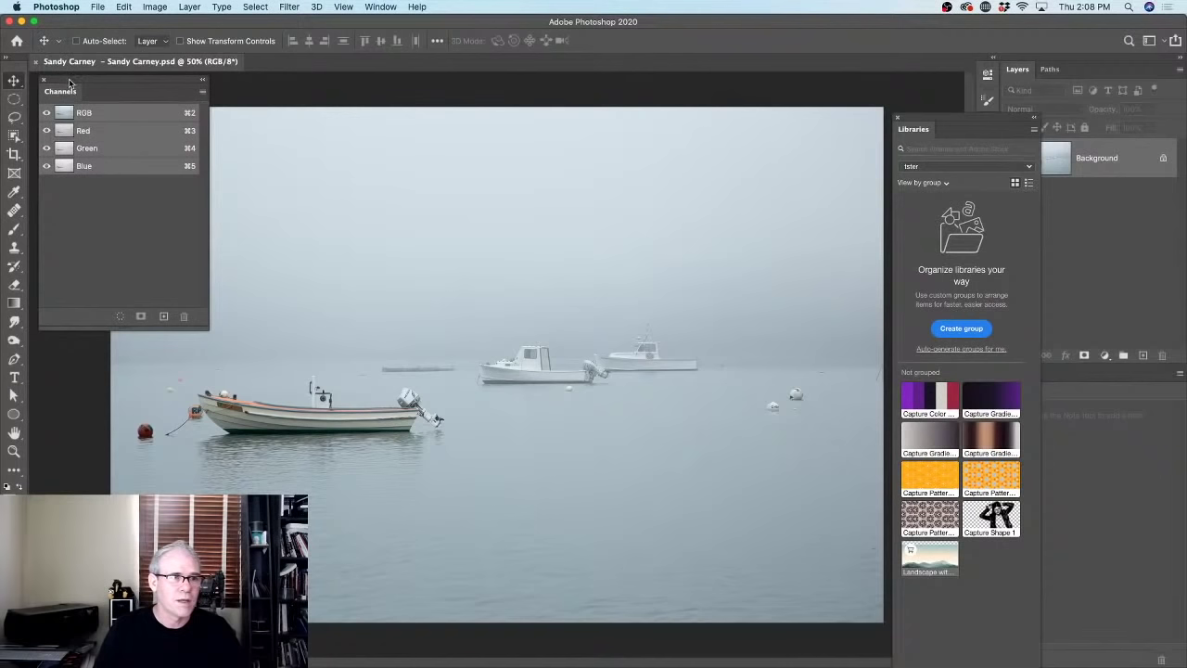
double_click(69, 83)
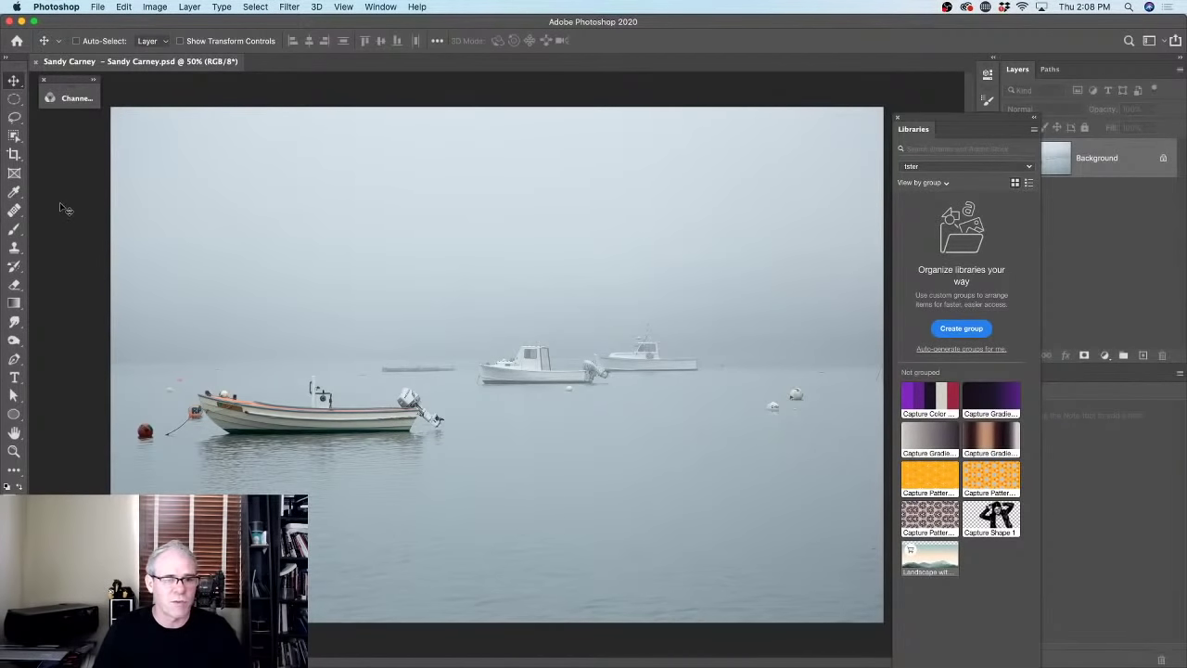
Crop the photo to a wide panoramic frame around the three boats, trimming excess sky, foreground water and the sides.
click(14, 154)
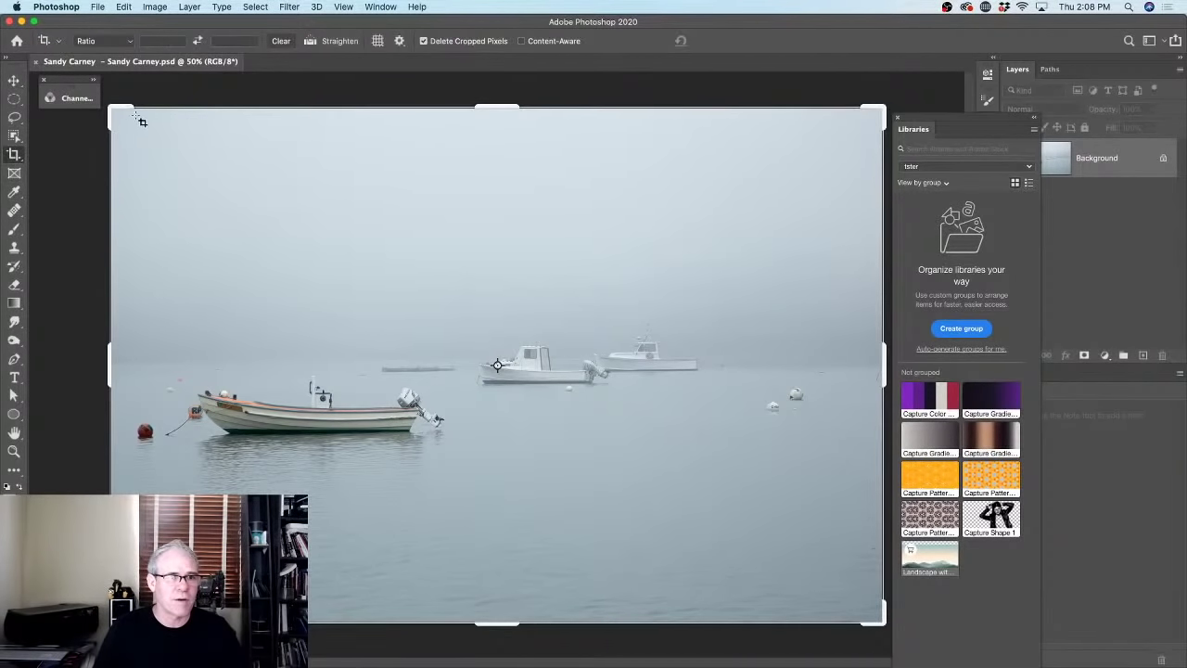
drag(120, 106, 122, 148)
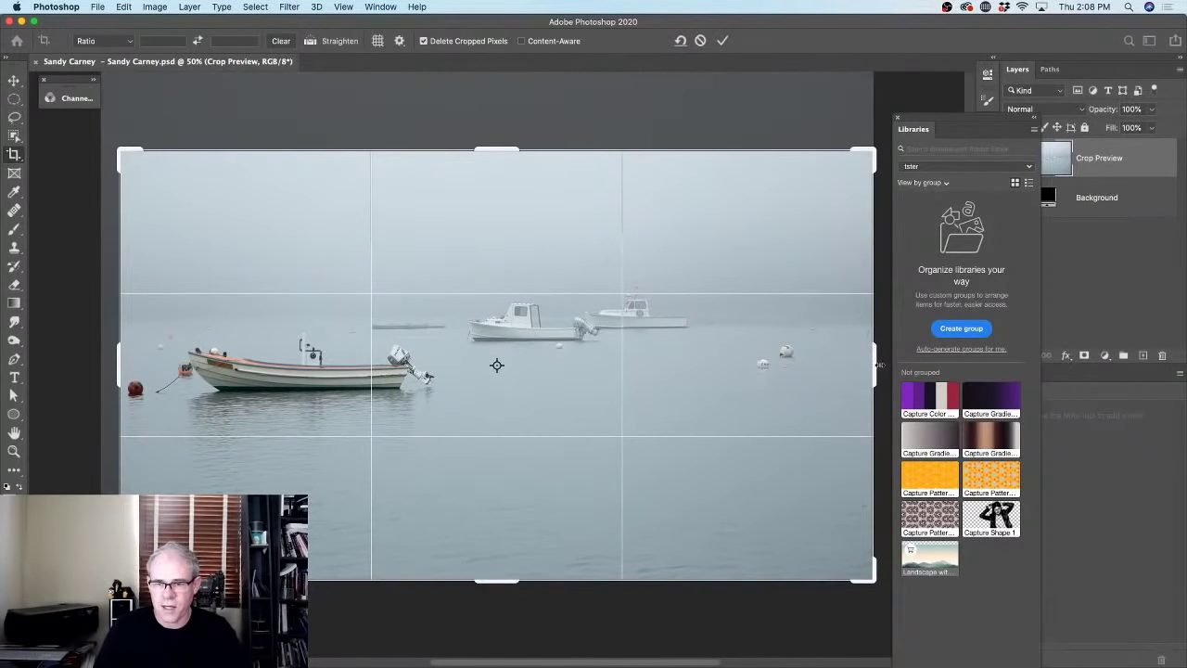
drag(880, 365, 841, 364)
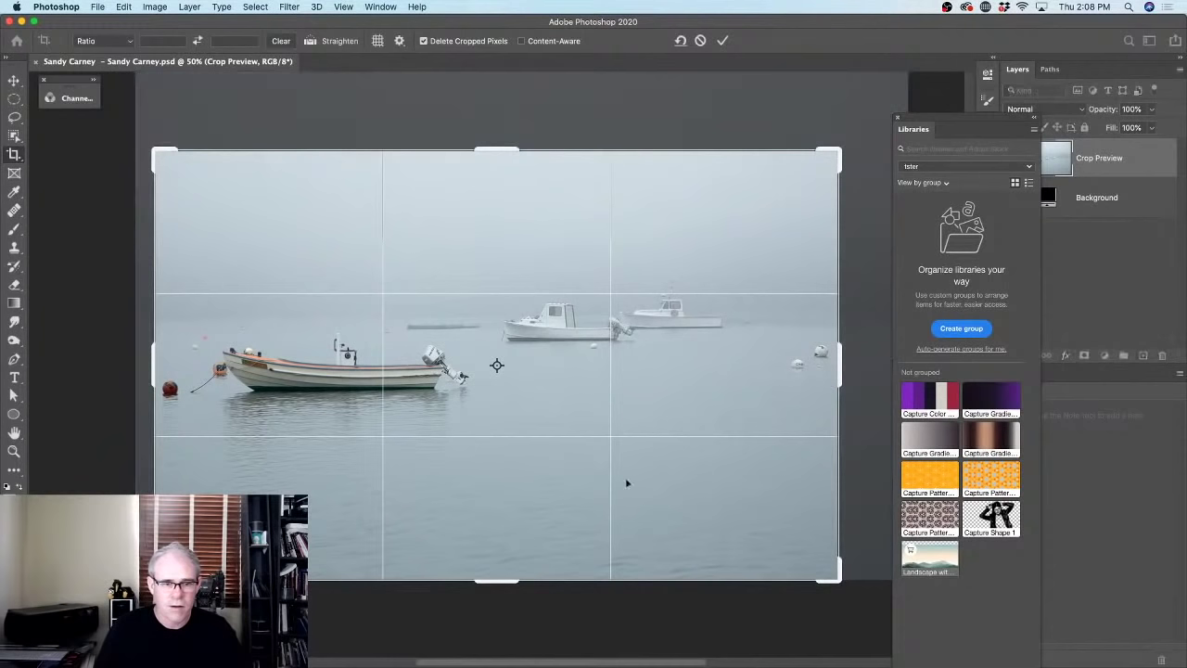
drag(505, 584, 504, 547)
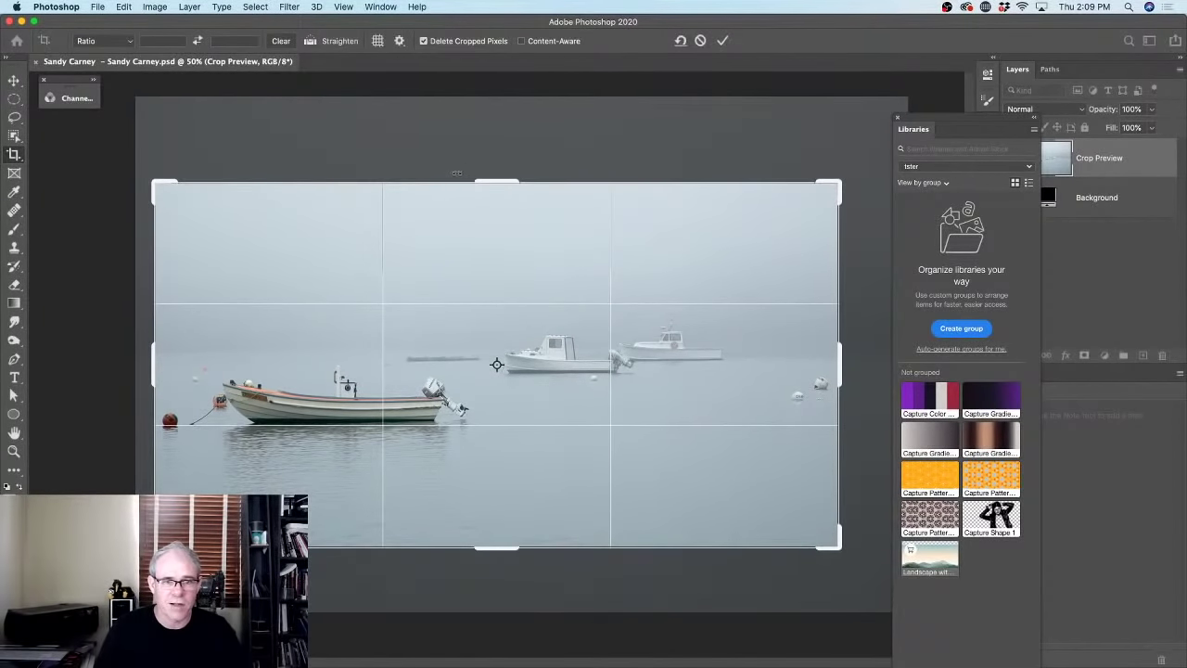
drag(506, 179, 502, 198)
key(Return)
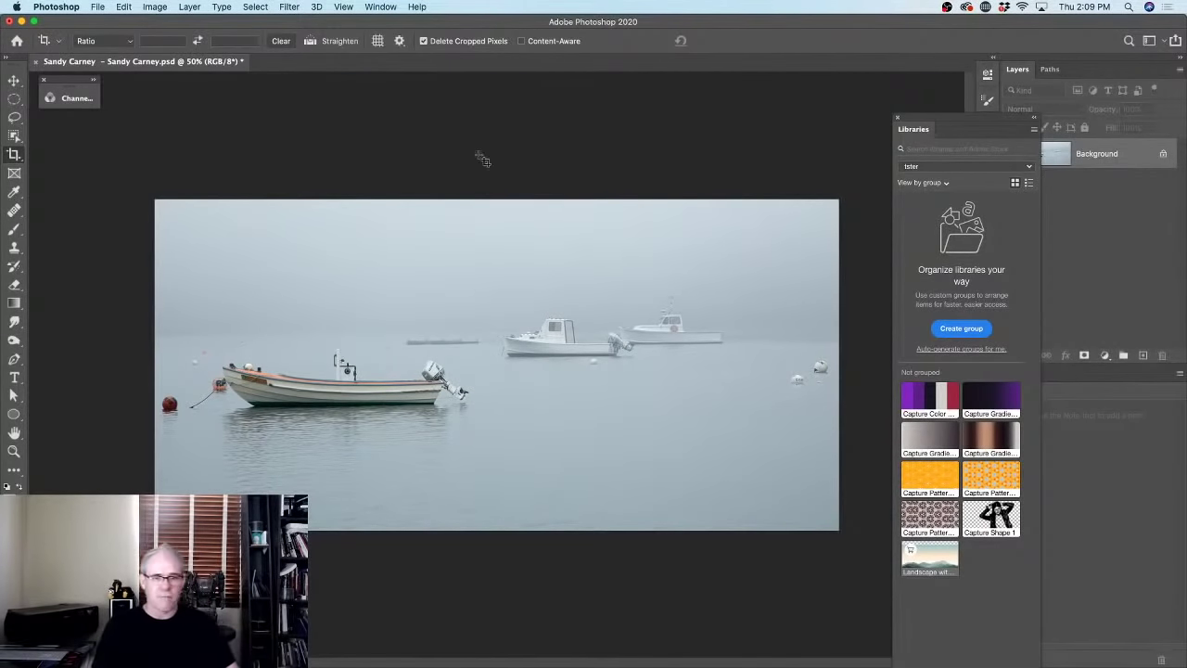
Move the Libraries panel off the layer list, set the Gradient tool to diamond style, and undo a trial gradient drawn on the Background.
click(14, 81)
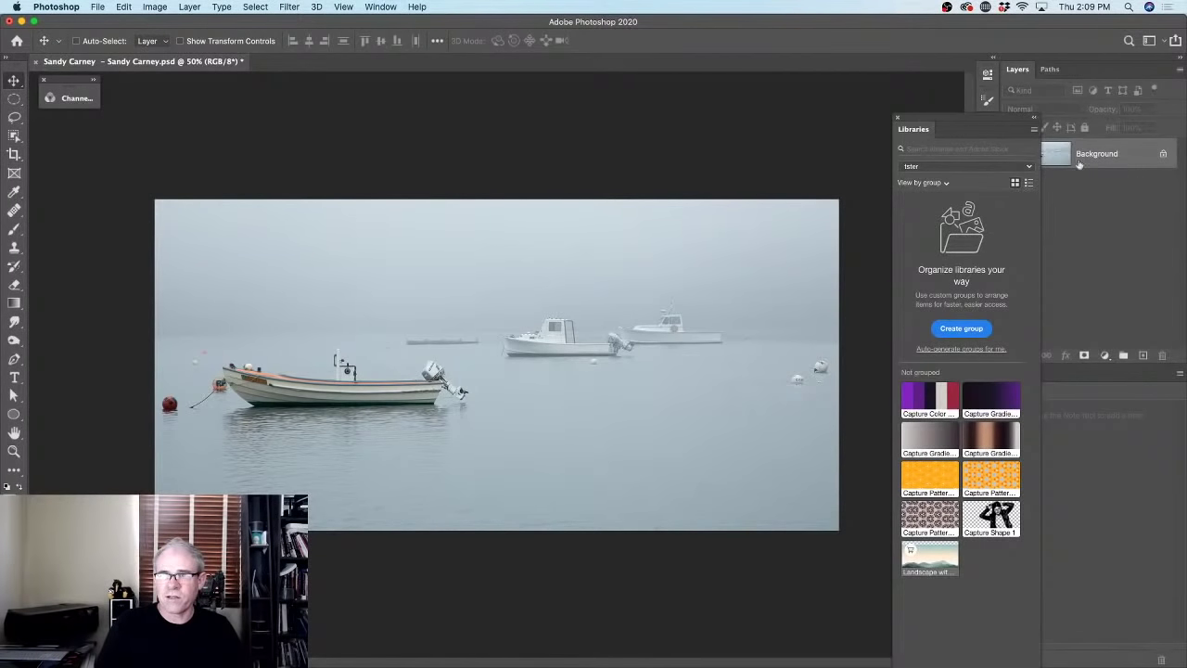
drag(979, 119, 924, 110)
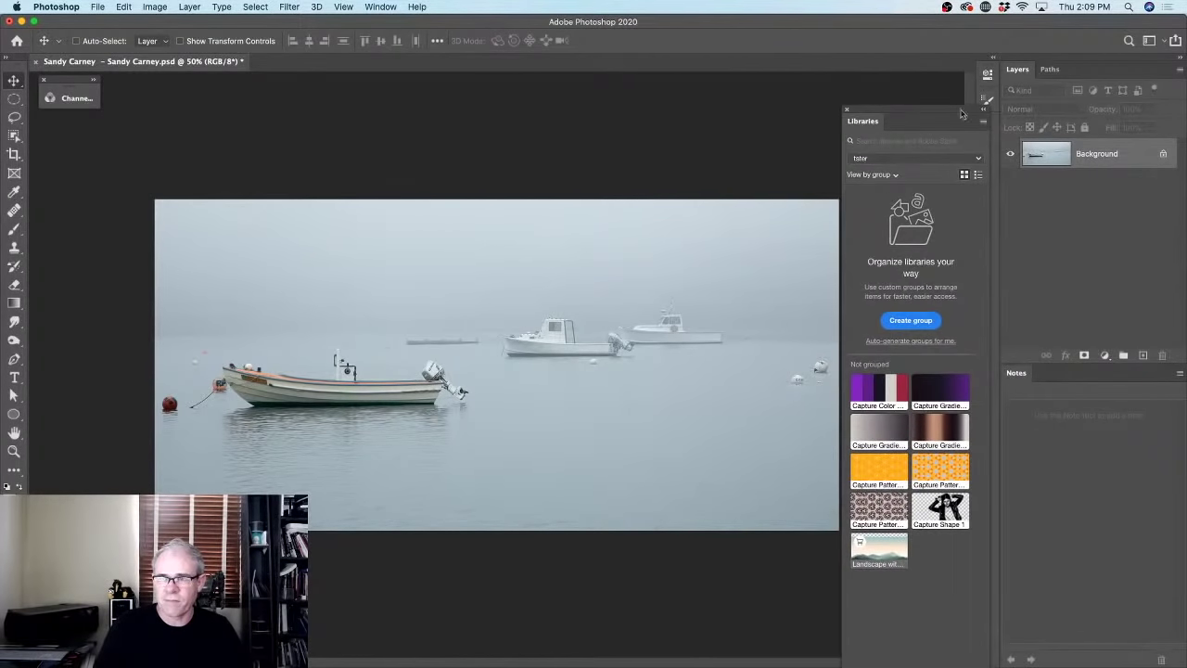
click(14, 305)
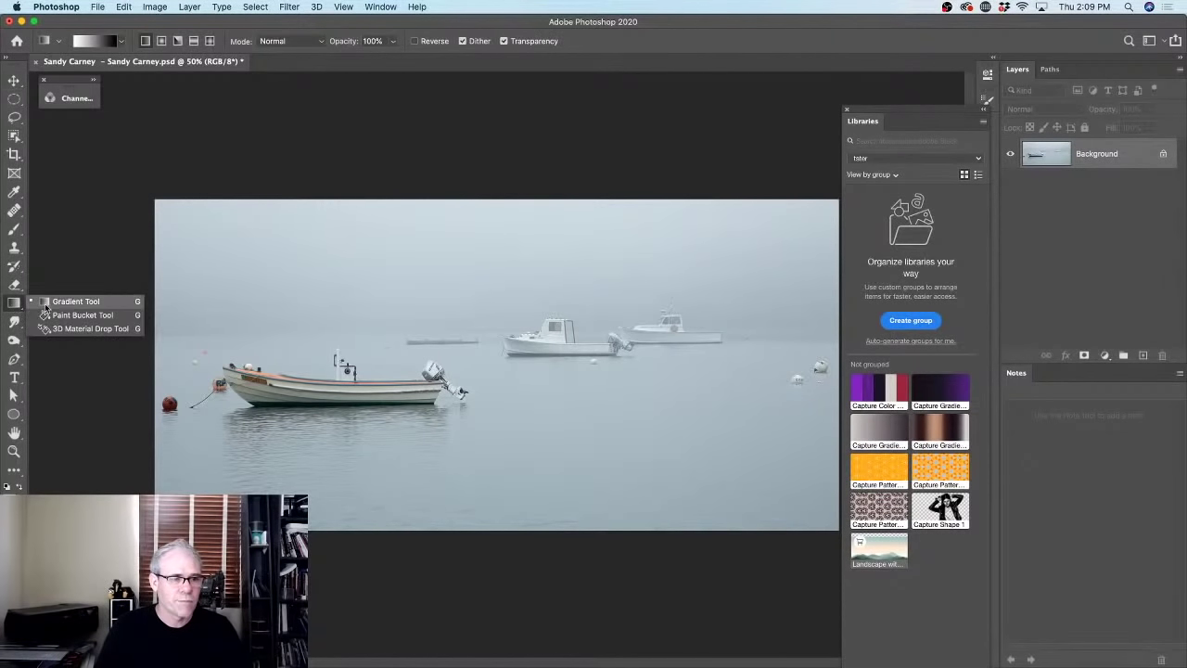
click(59, 303)
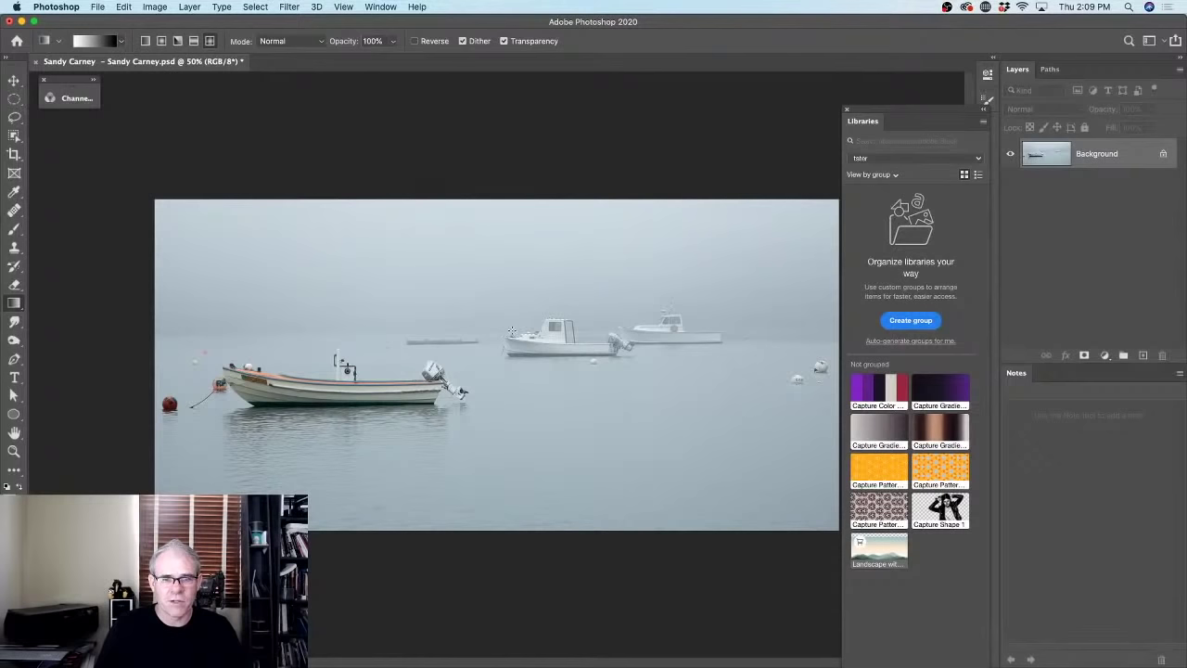
drag(481, 351, 807, 347)
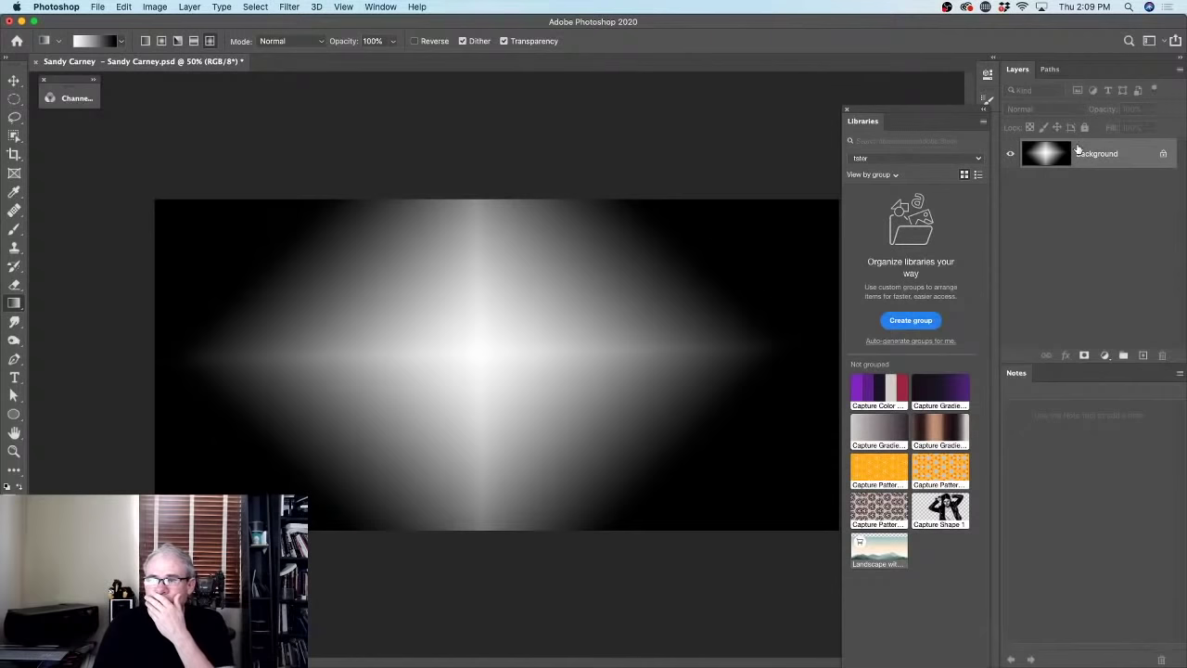
key(super+z)
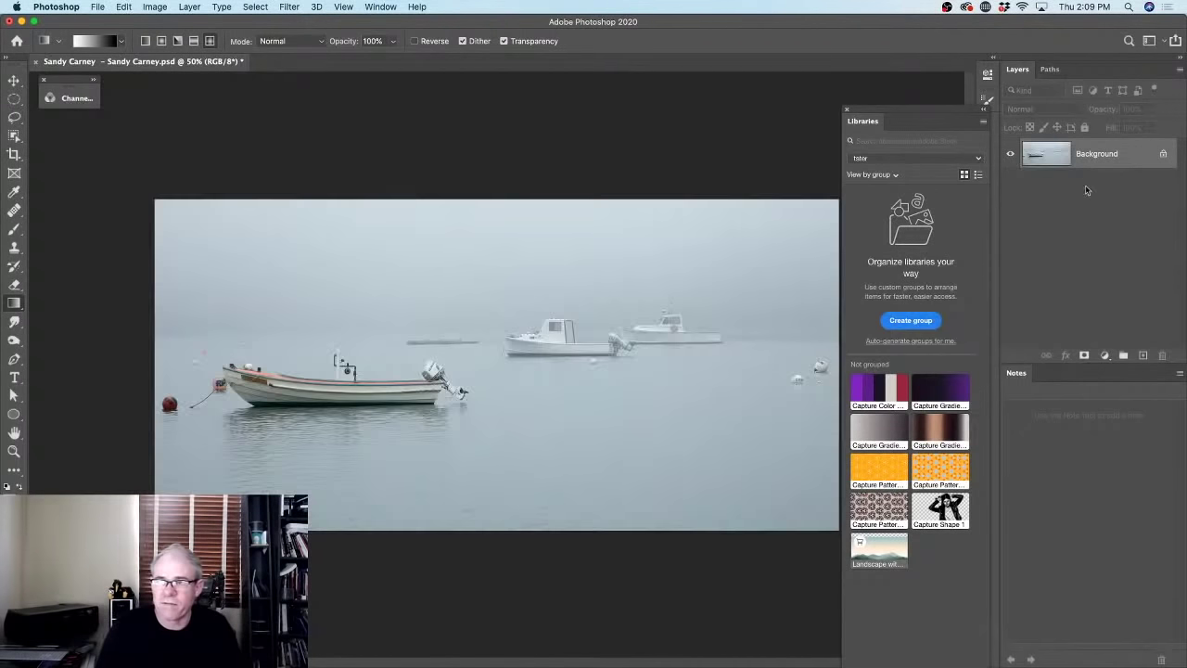
Add a new layer with a white-to-black diamond gradient spreading outward from near the photo's center, and blend it in Soft Light mode.
click(1143, 356)
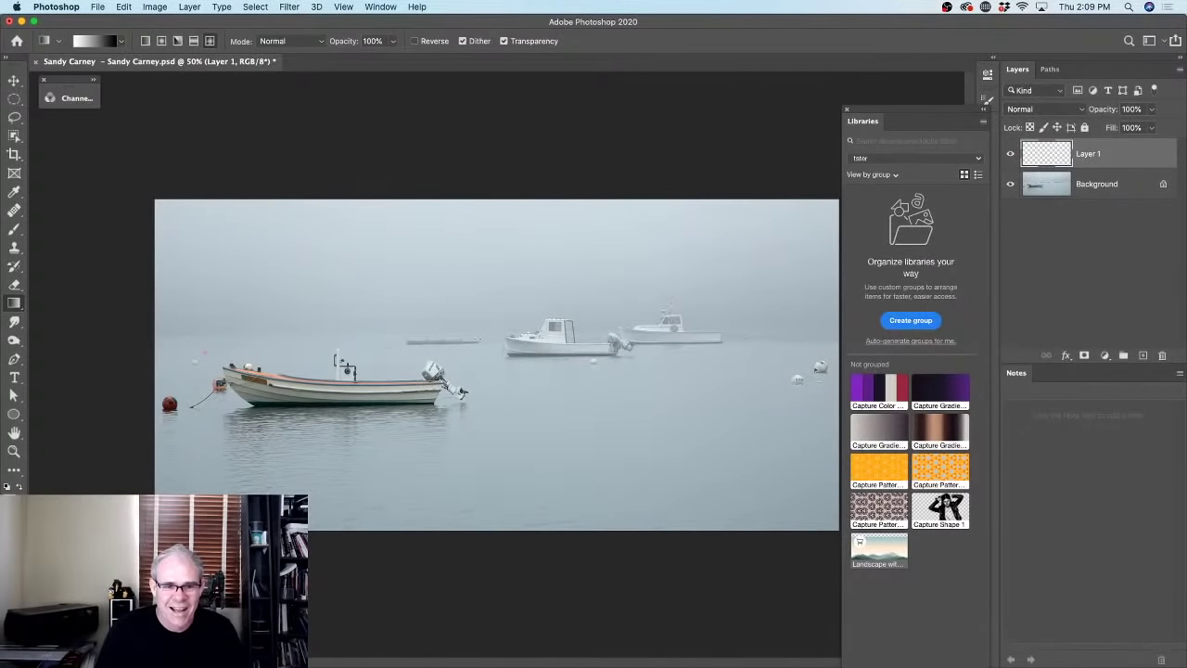
drag(480, 340, 805, 350)
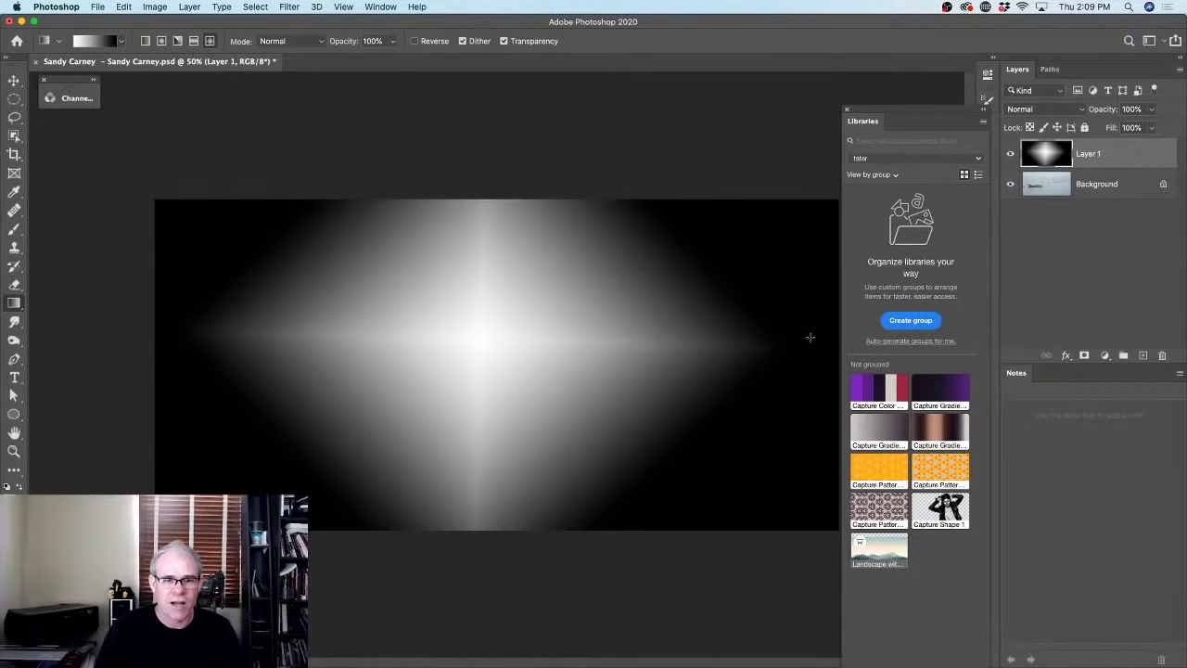
click(1062, 108)
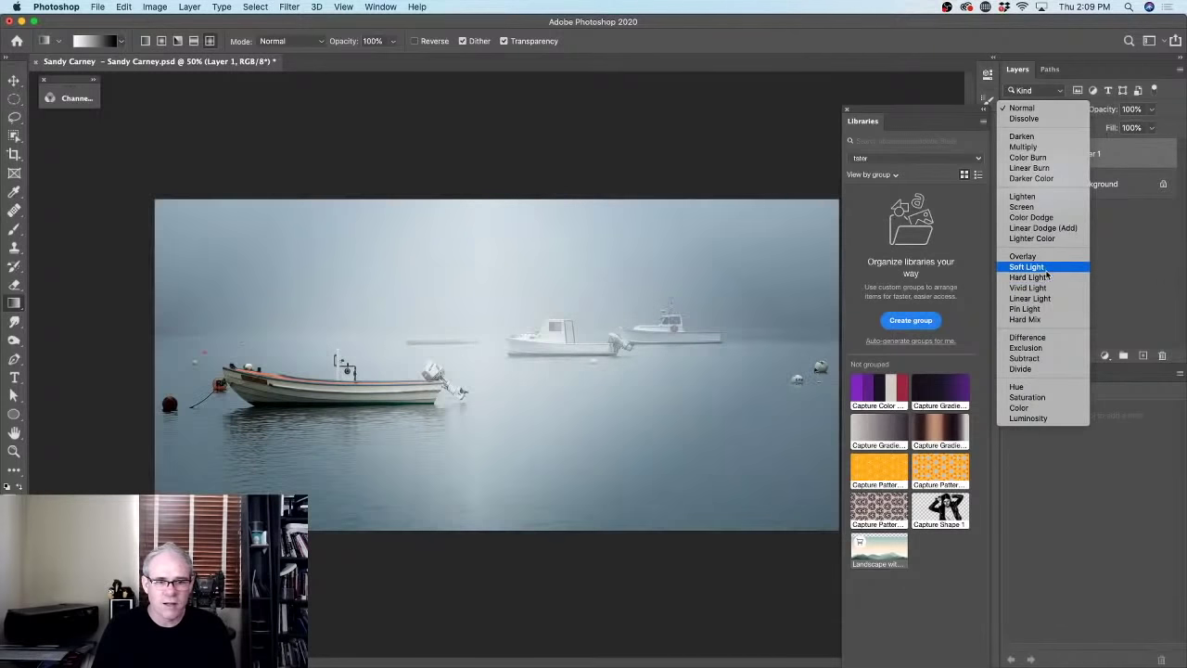
click(1046, 267)
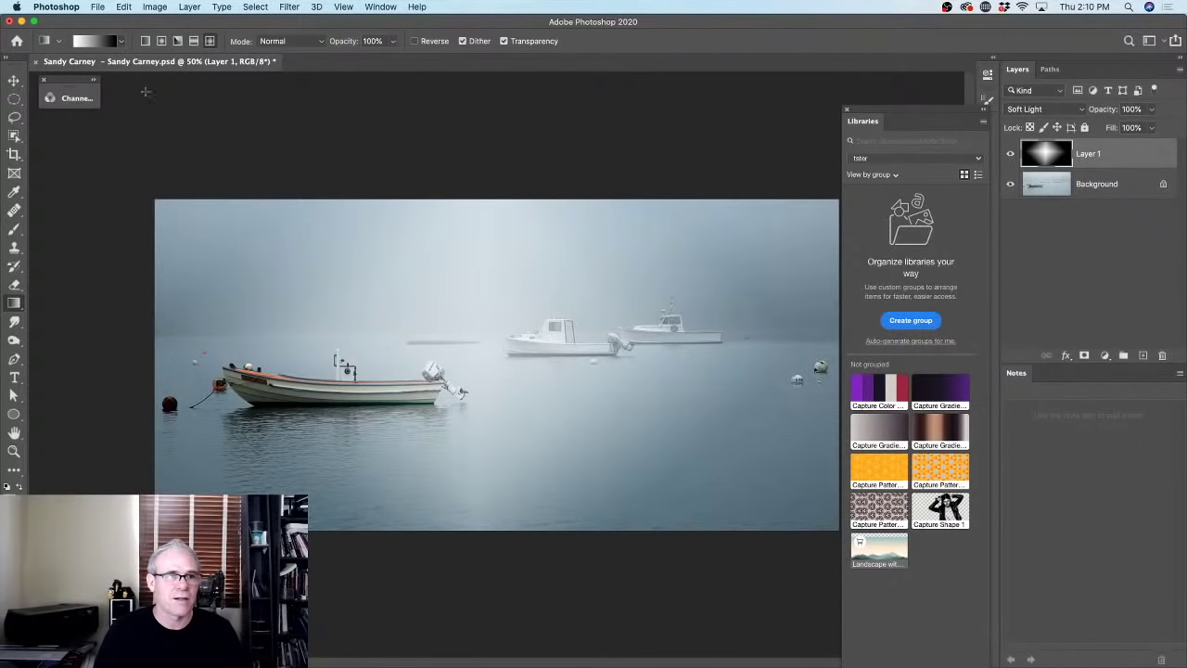
Stamp the Background and gradient layers into a new merged layer on top, and toggle the upper layers to compare with the original.
click(1102, 183)
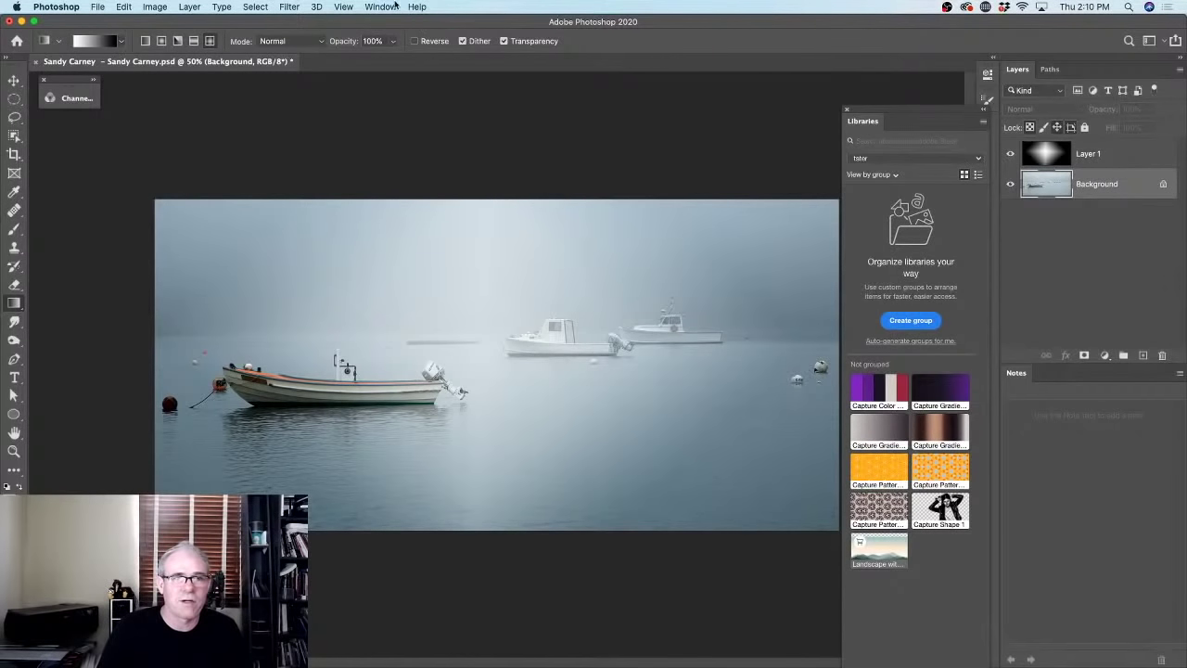
shift+click(1048, 159)
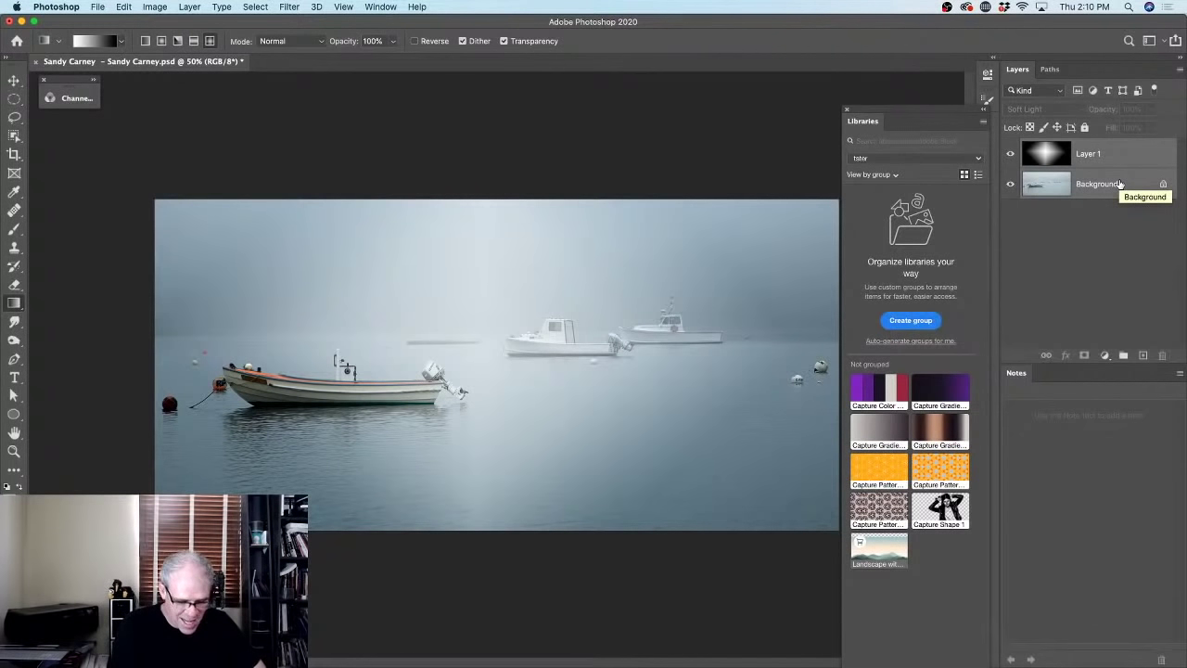
key(super+alt+shift+e)
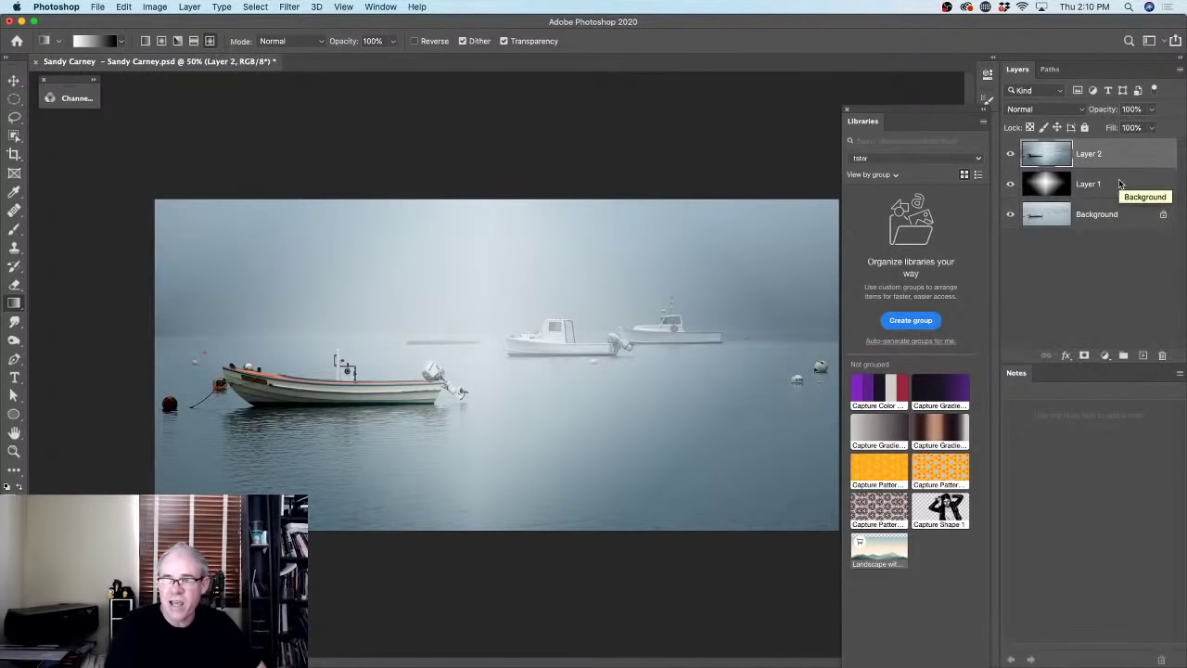
drag(1010, 158, 1011, 184)
click(1010, 153)
click(1010, 183)
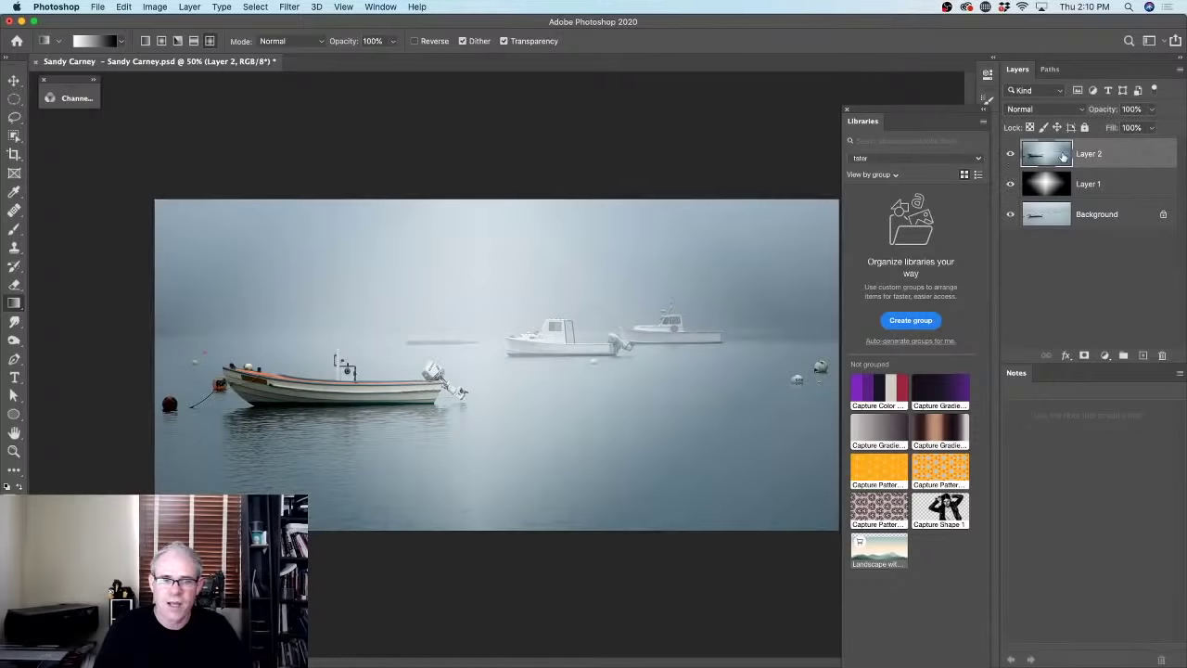
Apply the Camera Raw filter to Layer 2 with exposure -0.05, contrast +59, highlights -27, blacks -18 and saturation -25.
click(283, 6)
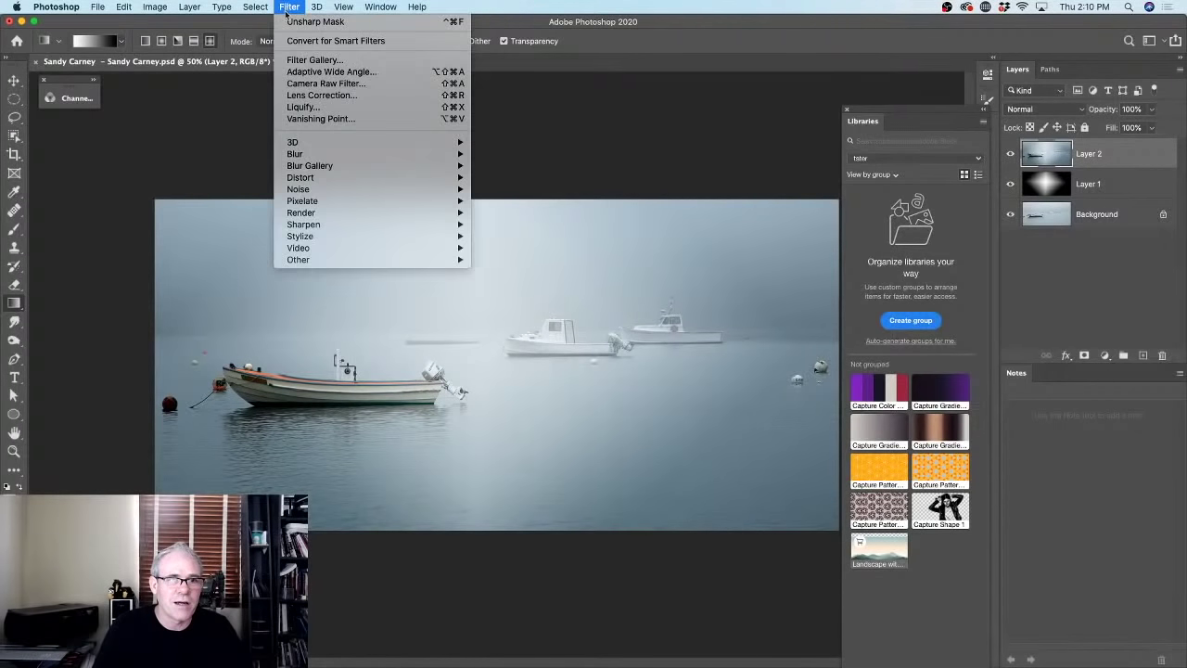
click(299, 86)
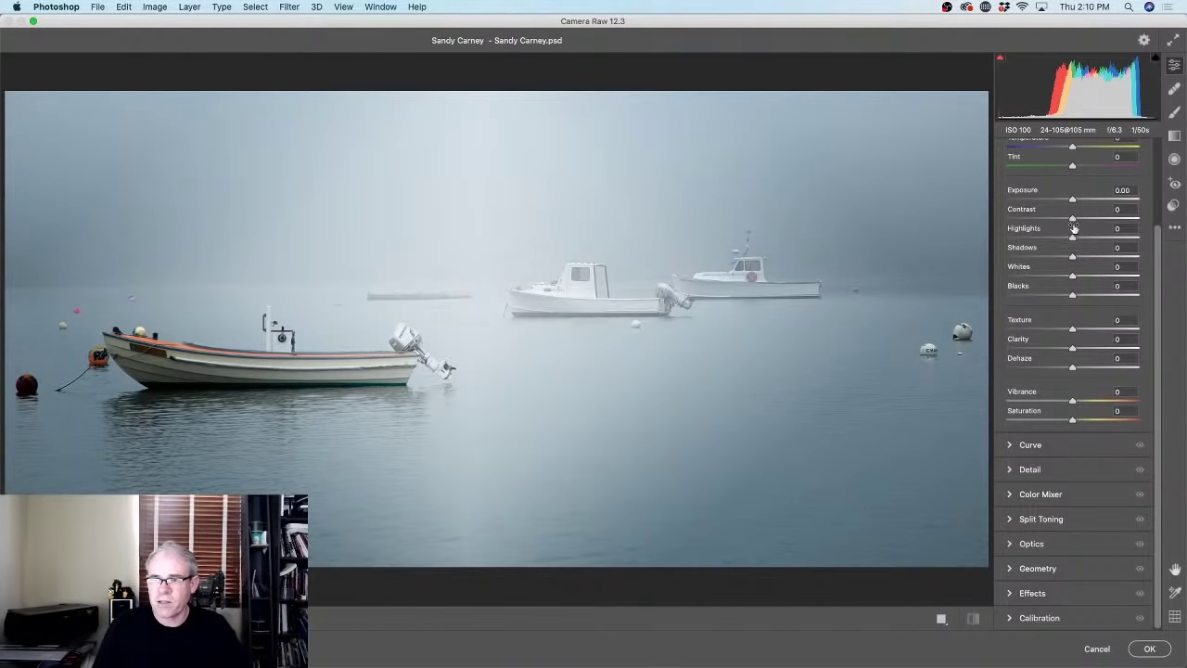
drag(1072, 217, 1109, 213)
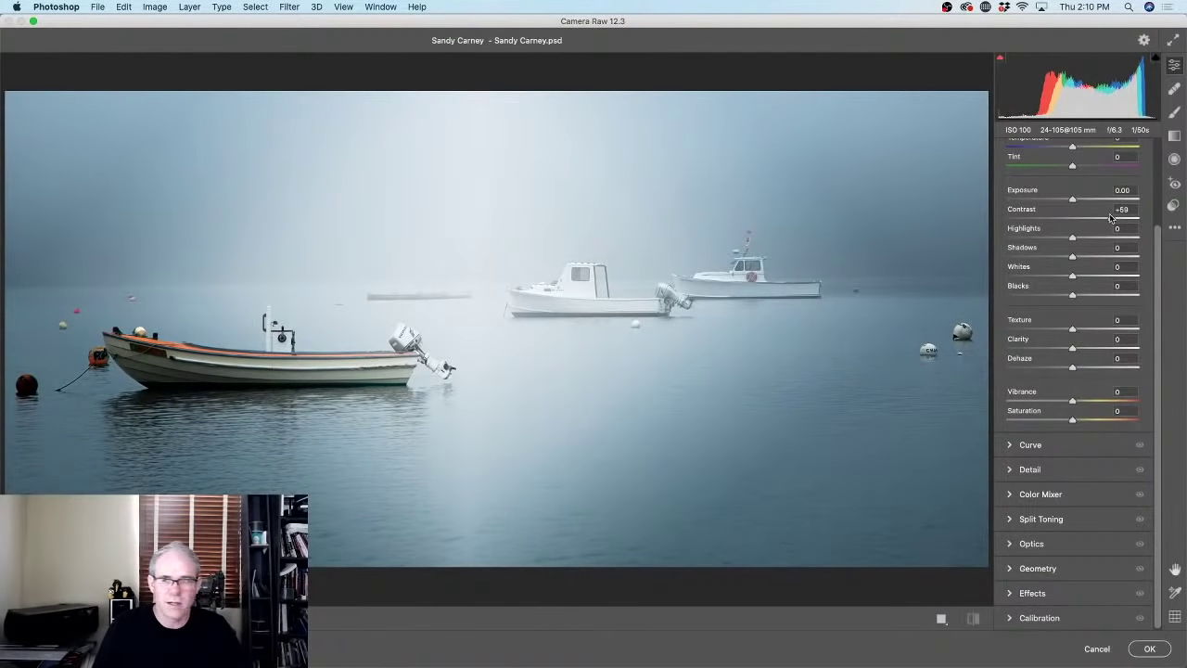
drag(1076, 297, 1058, 297)
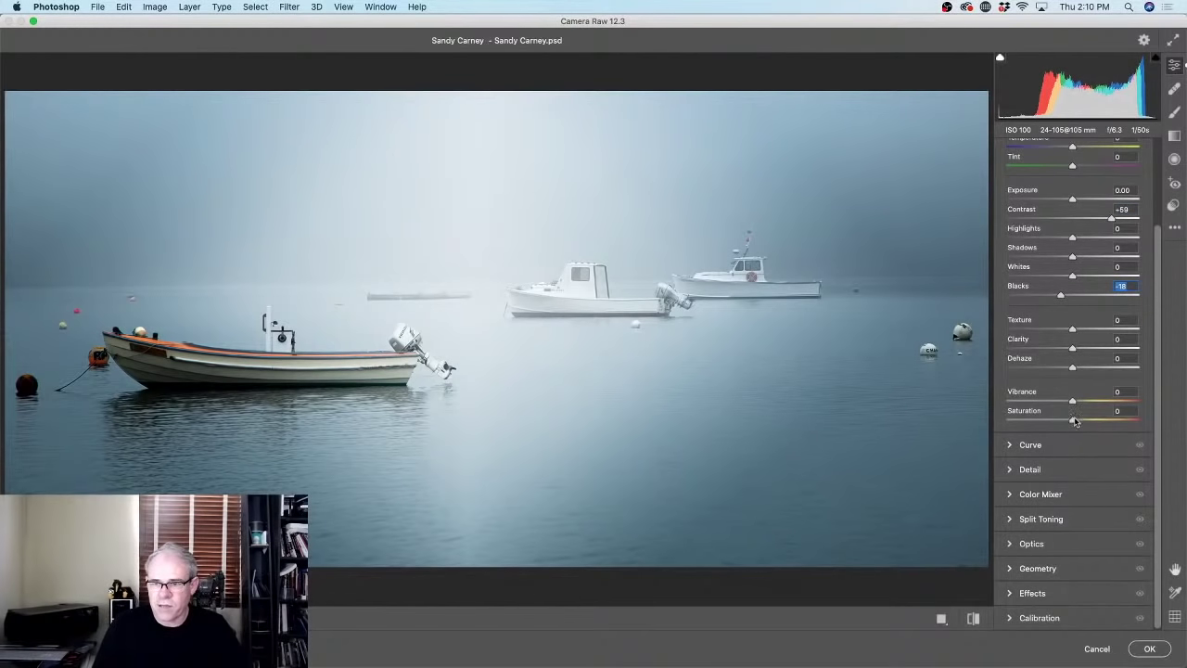
mouse_move(1070, 421)
mouse_down()
mouse_move(1047, 422)
mouse_move(1056, 420)
mouse_up()
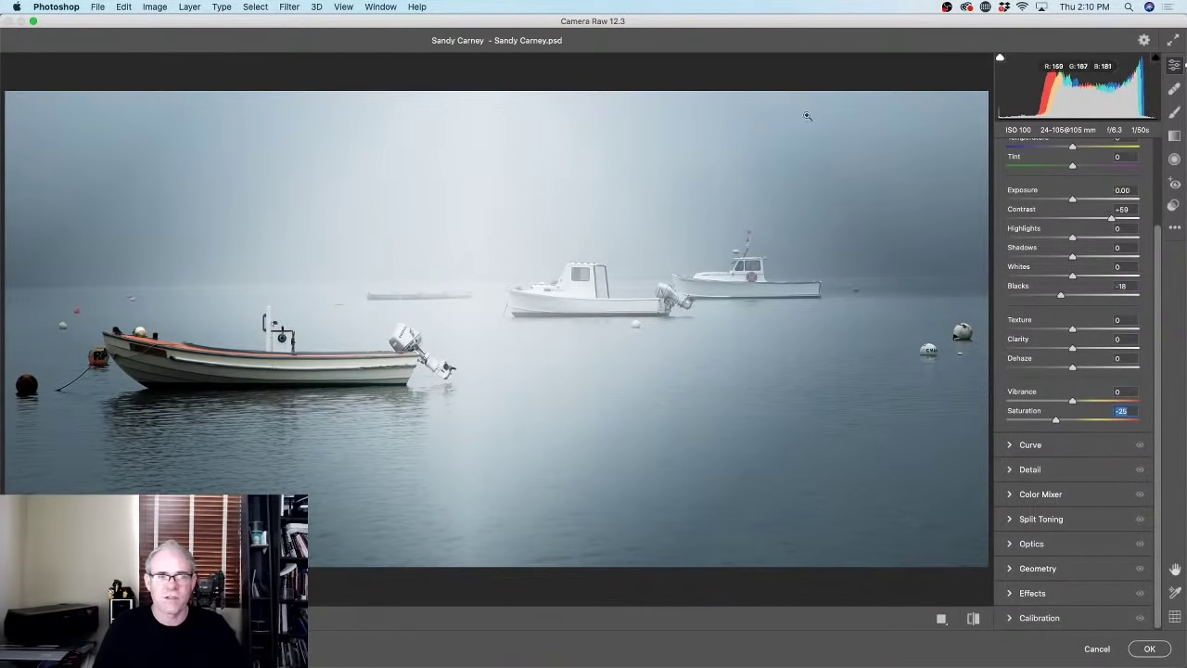
drag(1074, 201, 1053, 238)
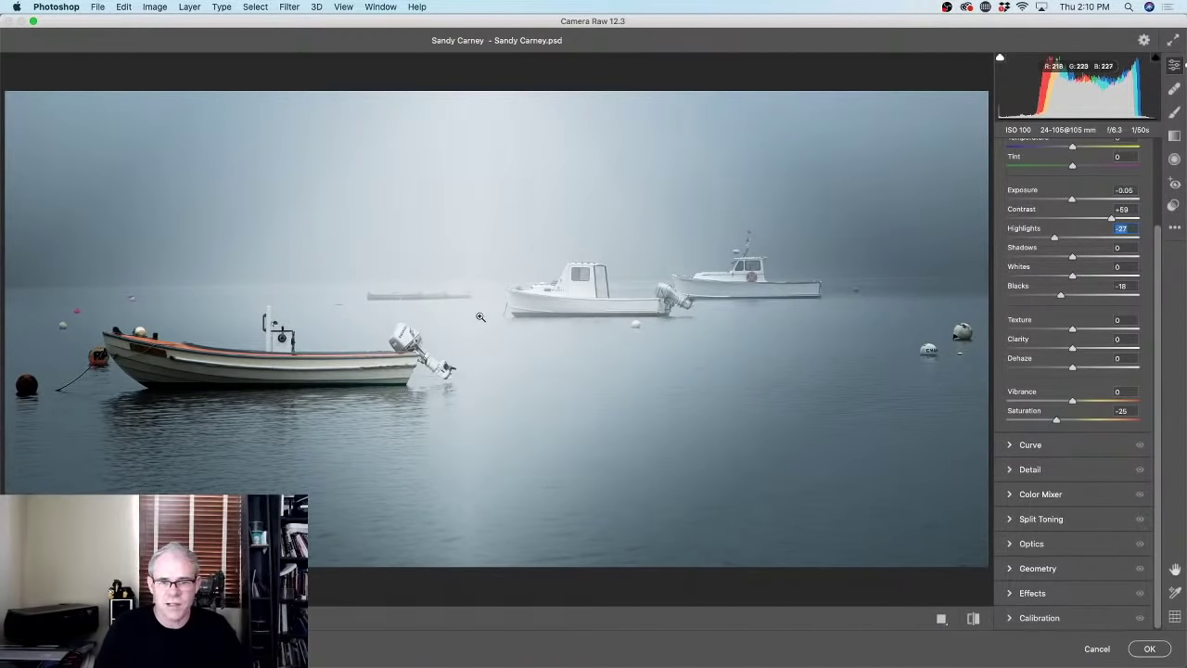
click(1150, 649)
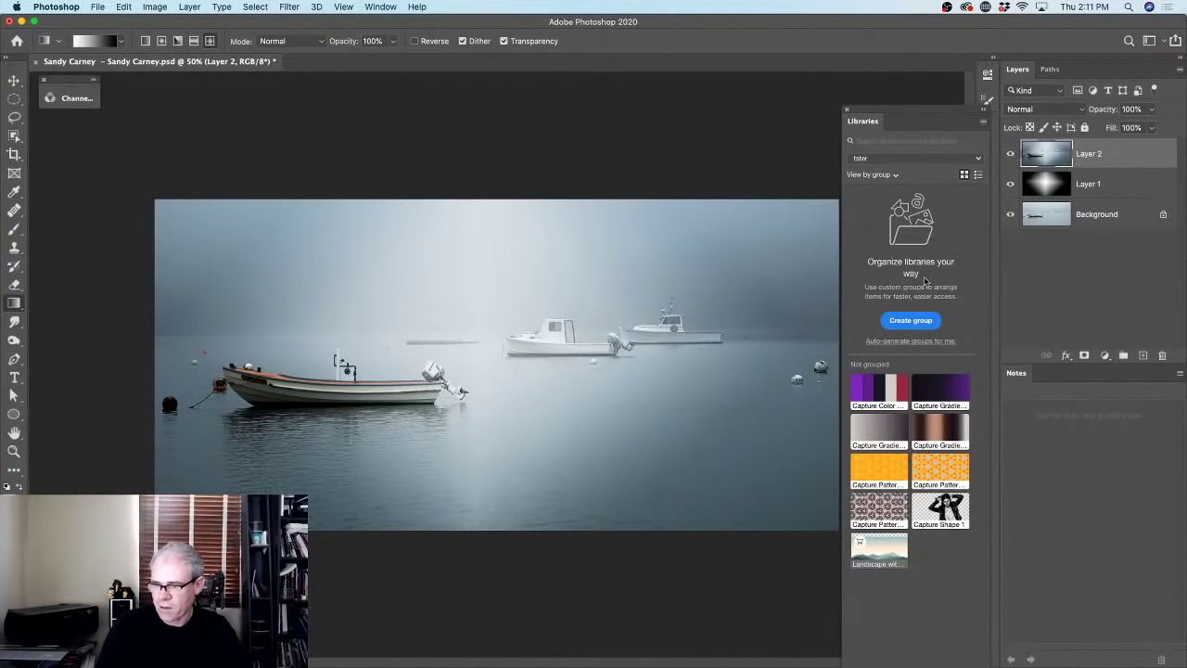
Hide Layer 2 and Layer 1, and show them again one by one to compare each stage with the original.
click(1011, 154)
click(1011, 184)
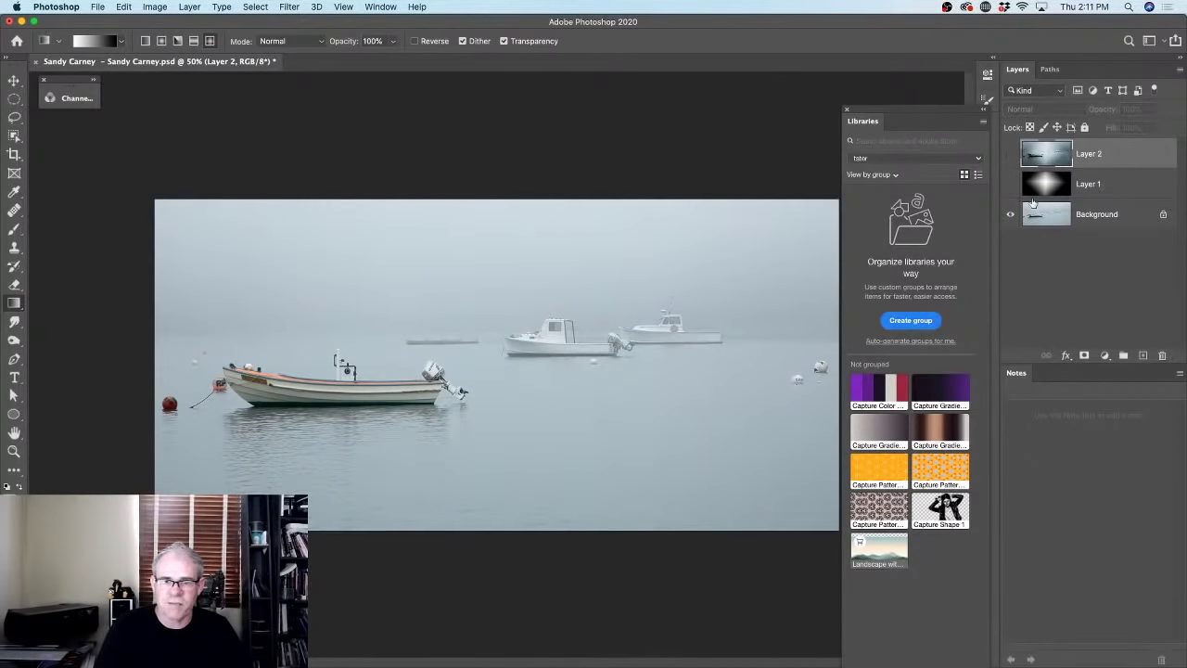
click(1011, 184)
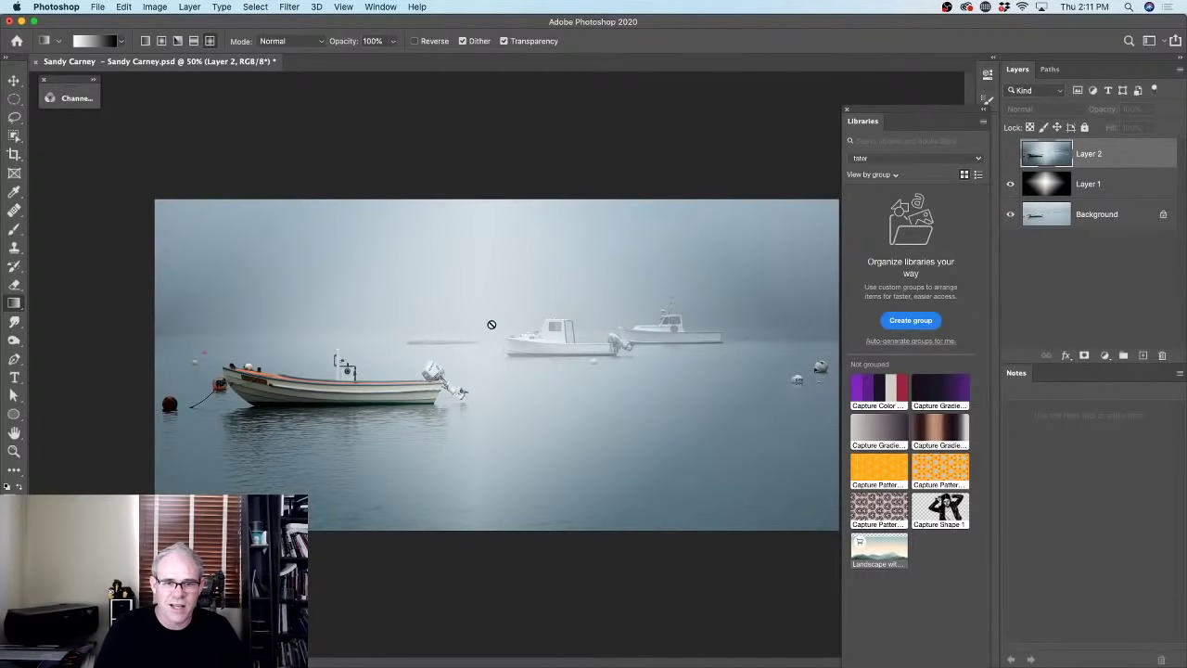
click(1011, 154)
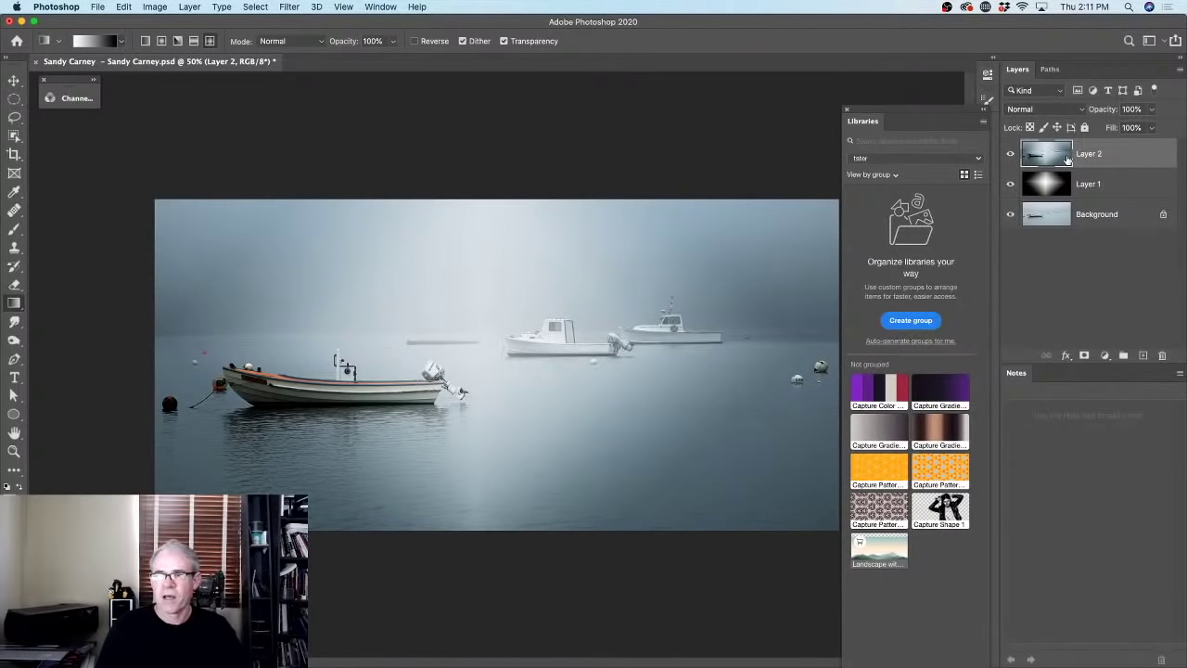
Switch to the sky overlays library and open its Birds graphic as a separate document.
mouse_move(886, 112)
mouse_down()
mouse_move(912, 104)
mouse_move(890, 110)
mouse_up()
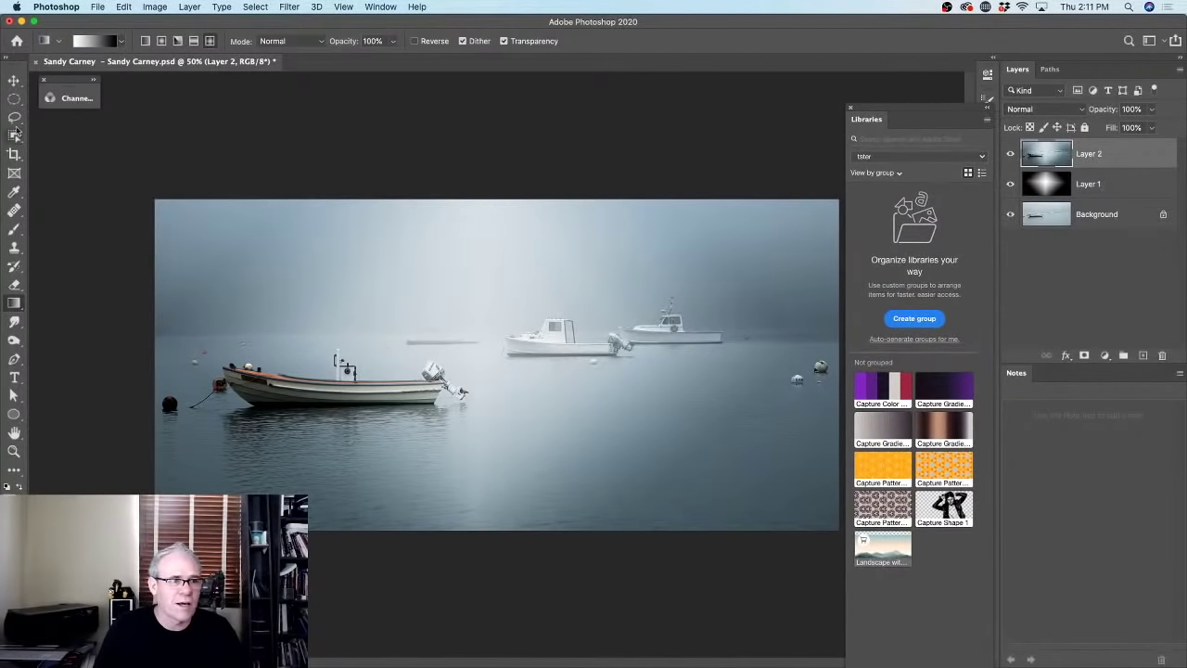
click(16, 80)
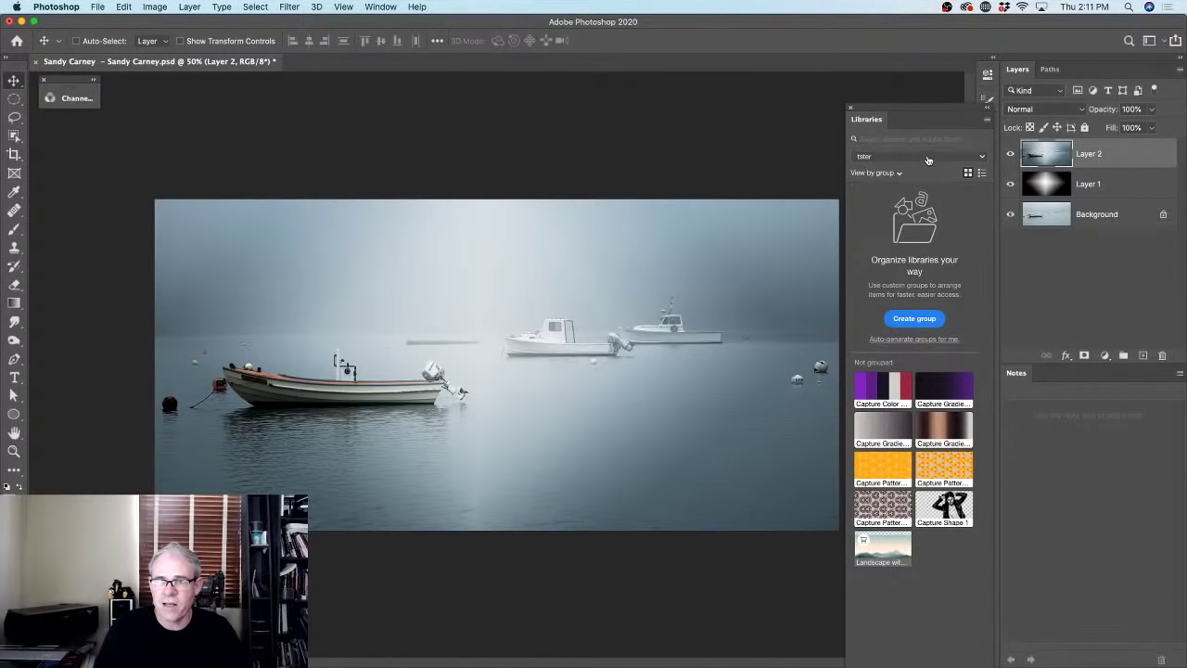
click(927, 160)
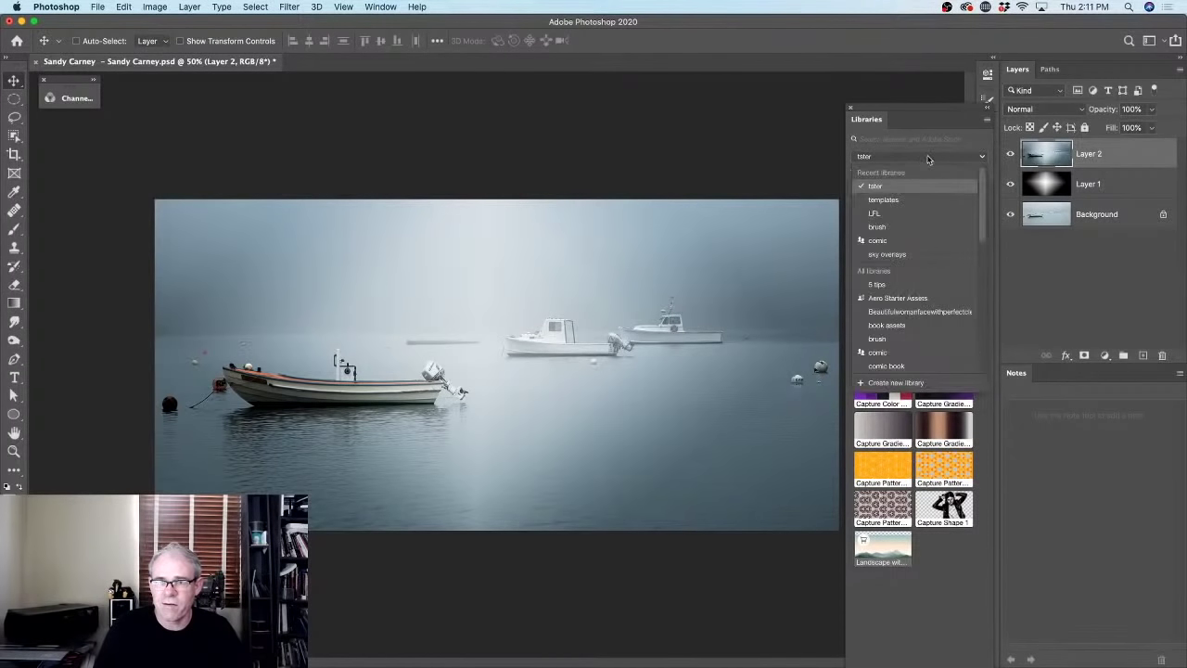
click(915, 265)
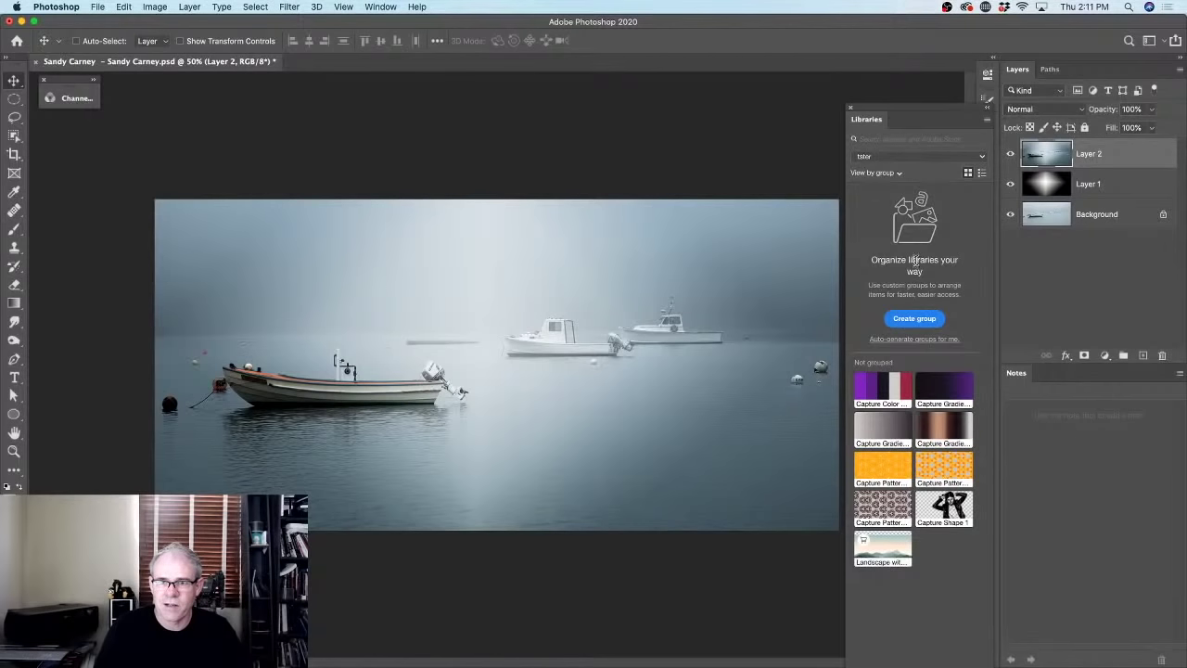
click(918, 161)
click(913, 256)
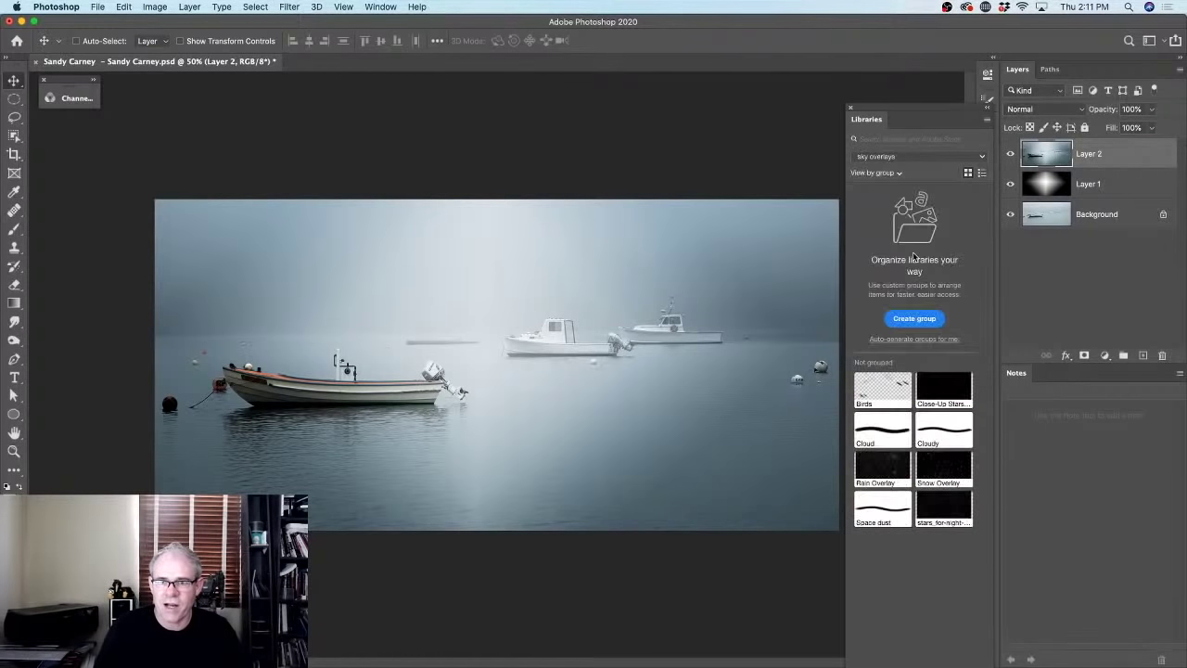
double_click(884, 393)
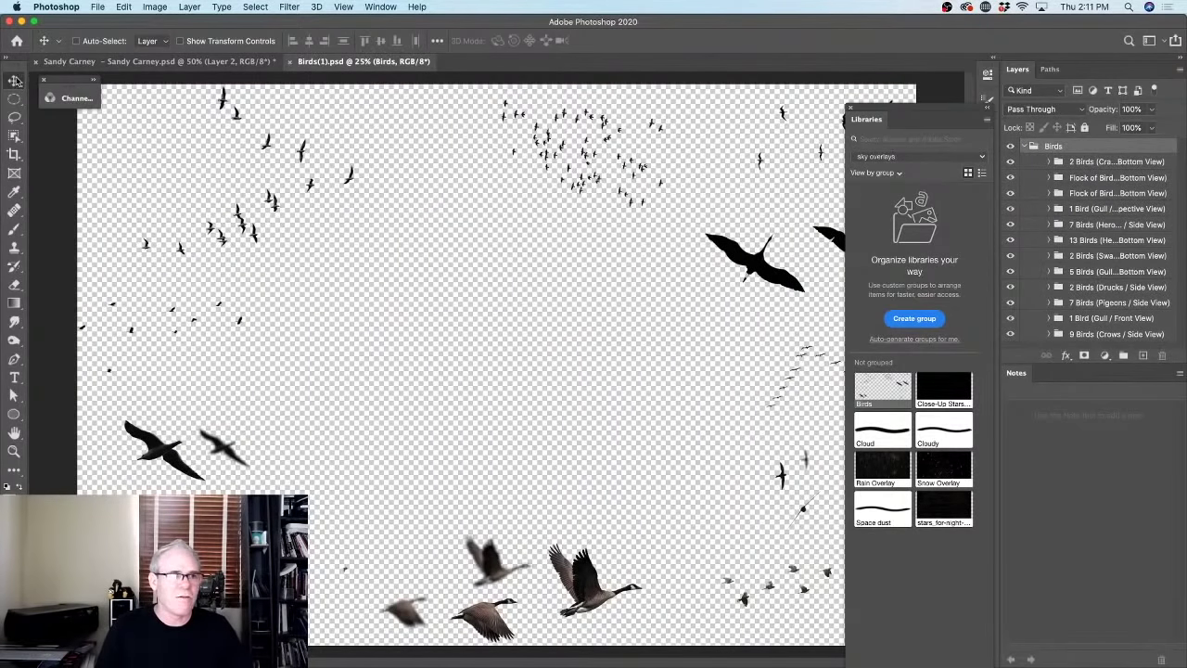
Identify the layer group of a bird in the upper-left flock and toggle that group's visibility to check it.
drag(874, 116, 865, 24)
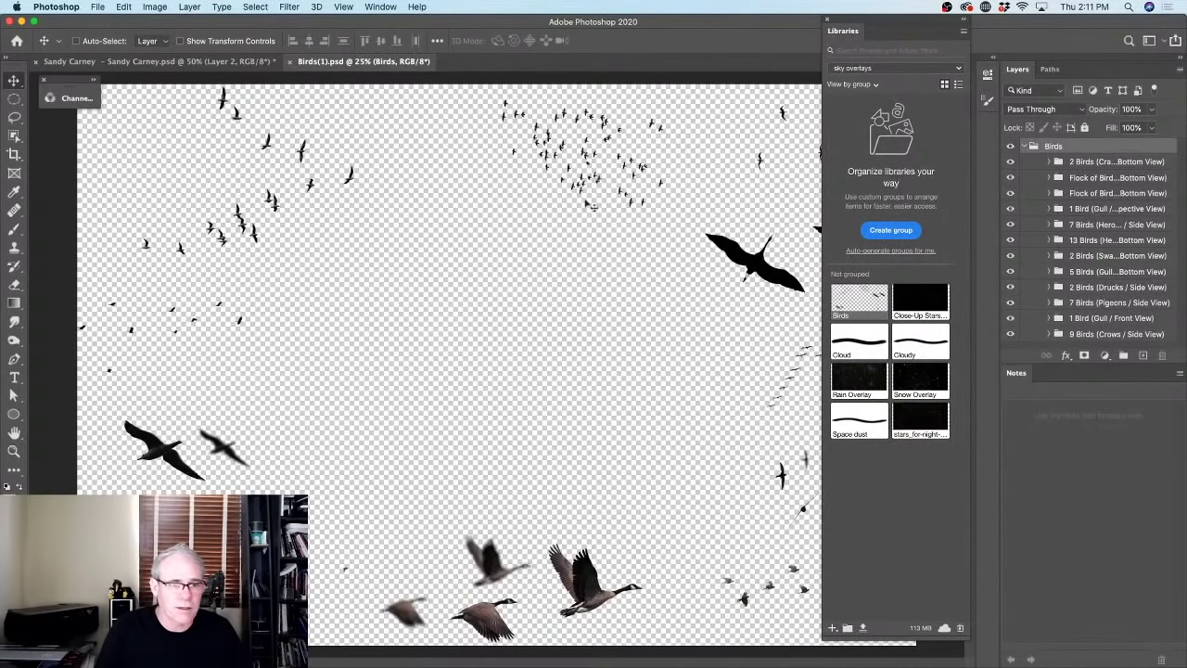
super+click(317, 189)
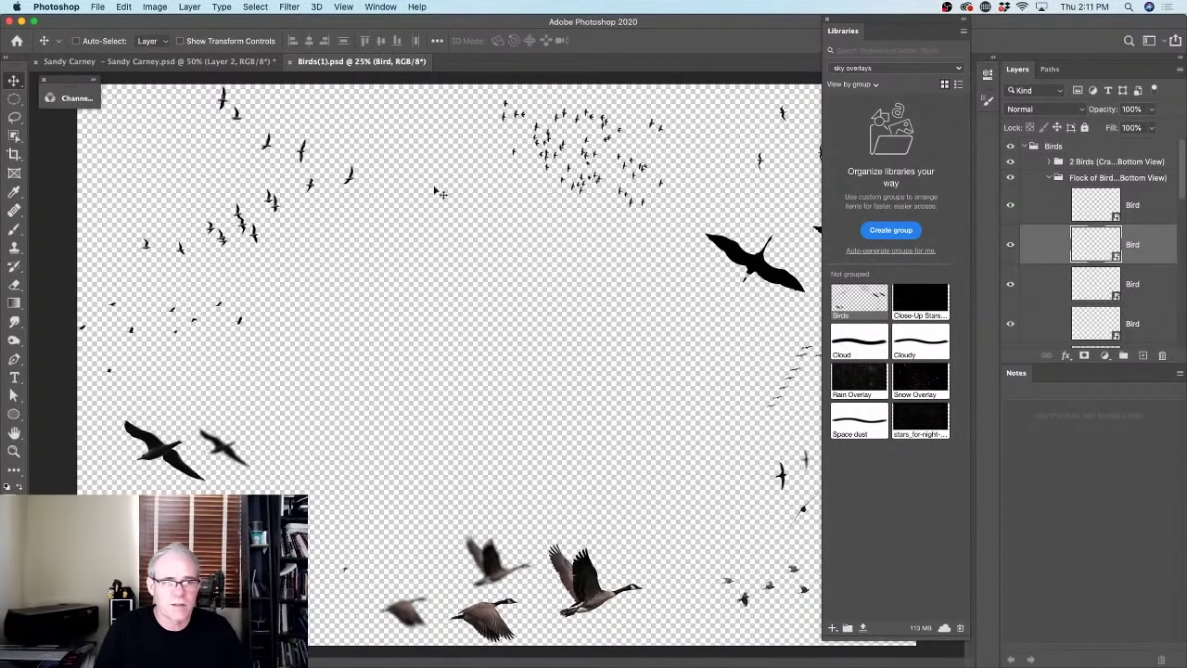
click(1010, 178)
click(1010, 178)
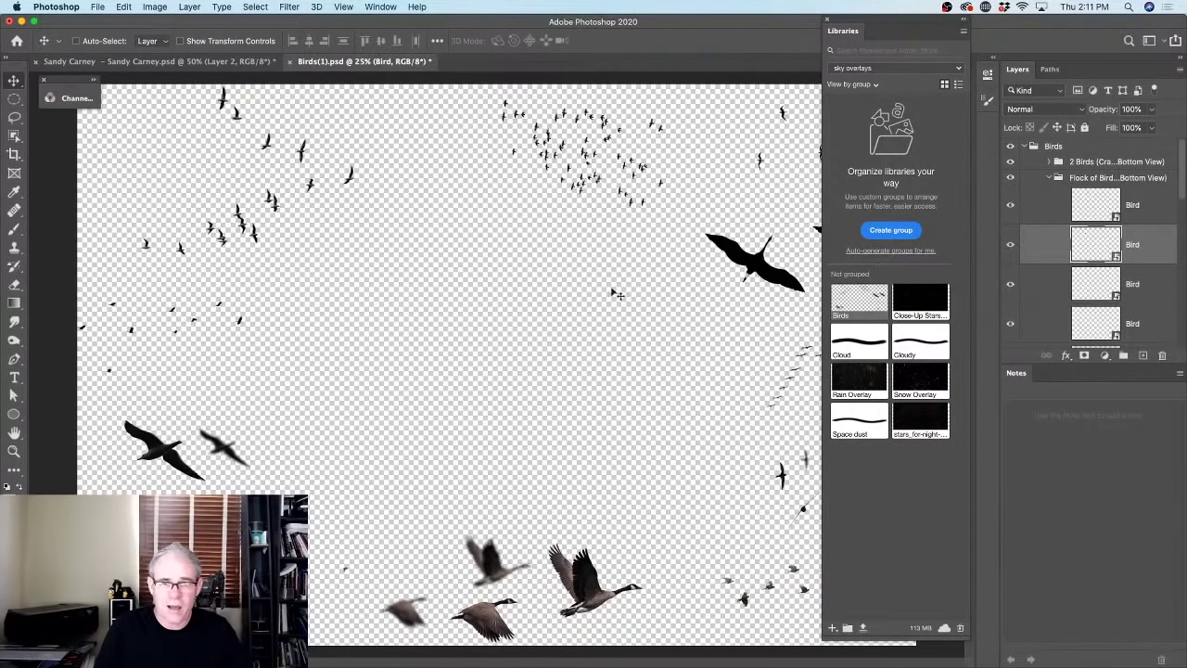
Copy the whole 7 Birds (Heron flock / Side View) group from the Birds document into the boat photo.
super+click(349, 568)
scroll(1136, 291, up, 5)
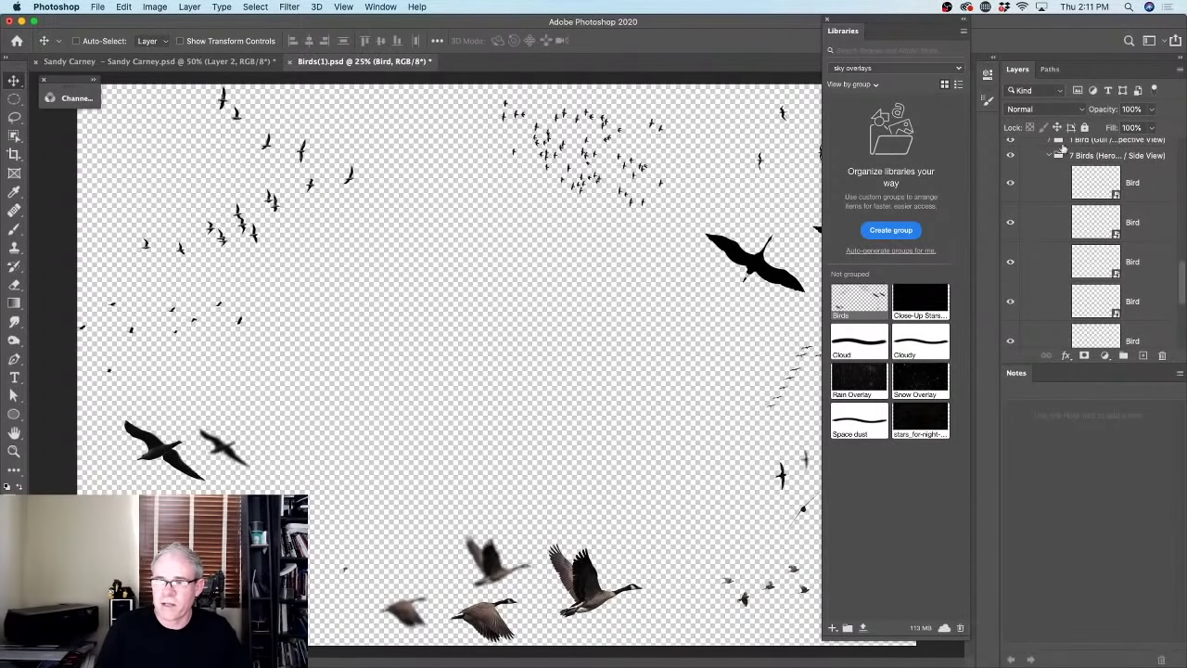
click(1062, 154)
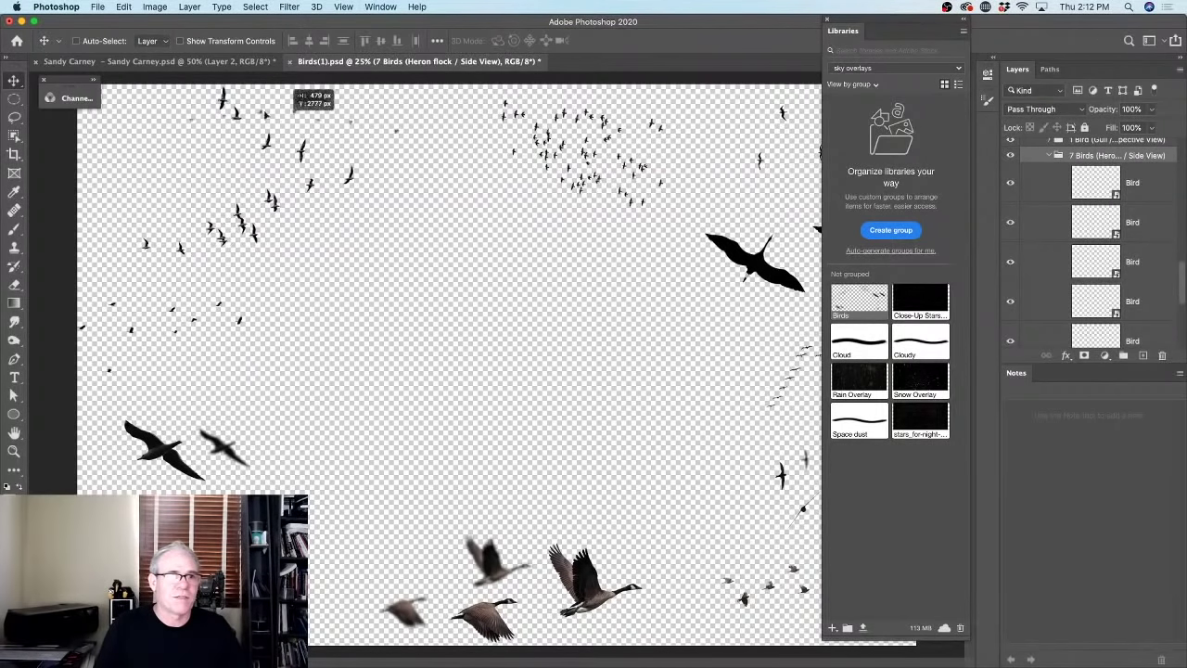
click(219, 65)
drag(540, 337, 541, 337)
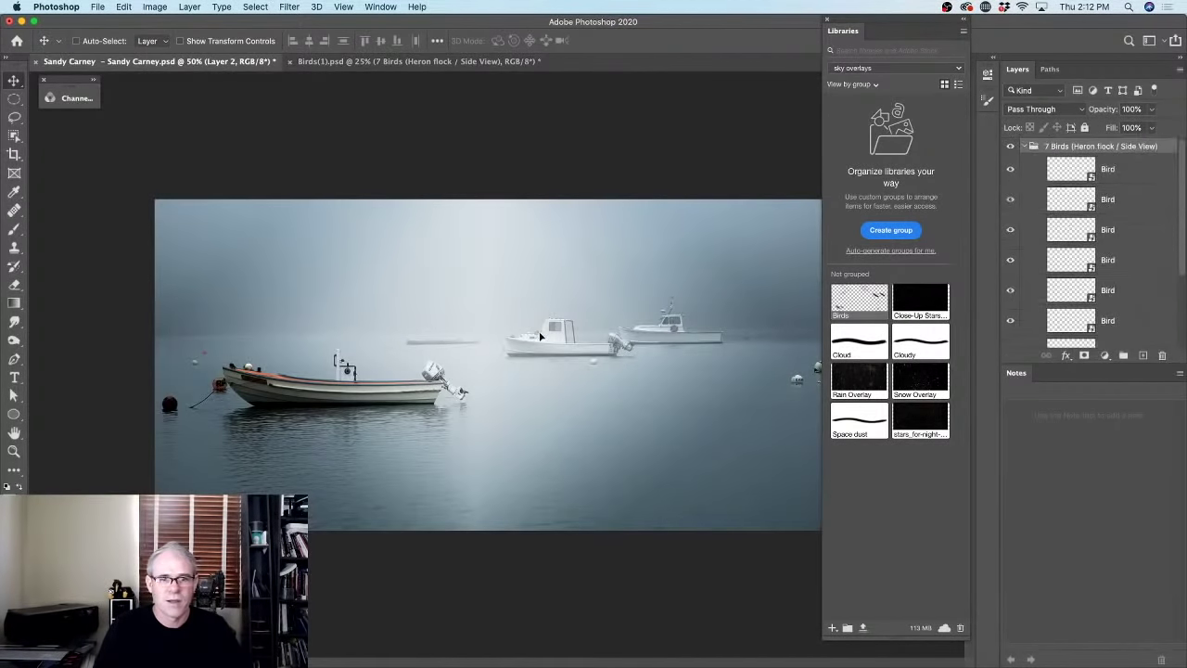
Collapse the library, position the heron flock across the sky above the boats, and set its group opacity to 76%.
click(965, 19)
drag(598, 371, 644, 309)
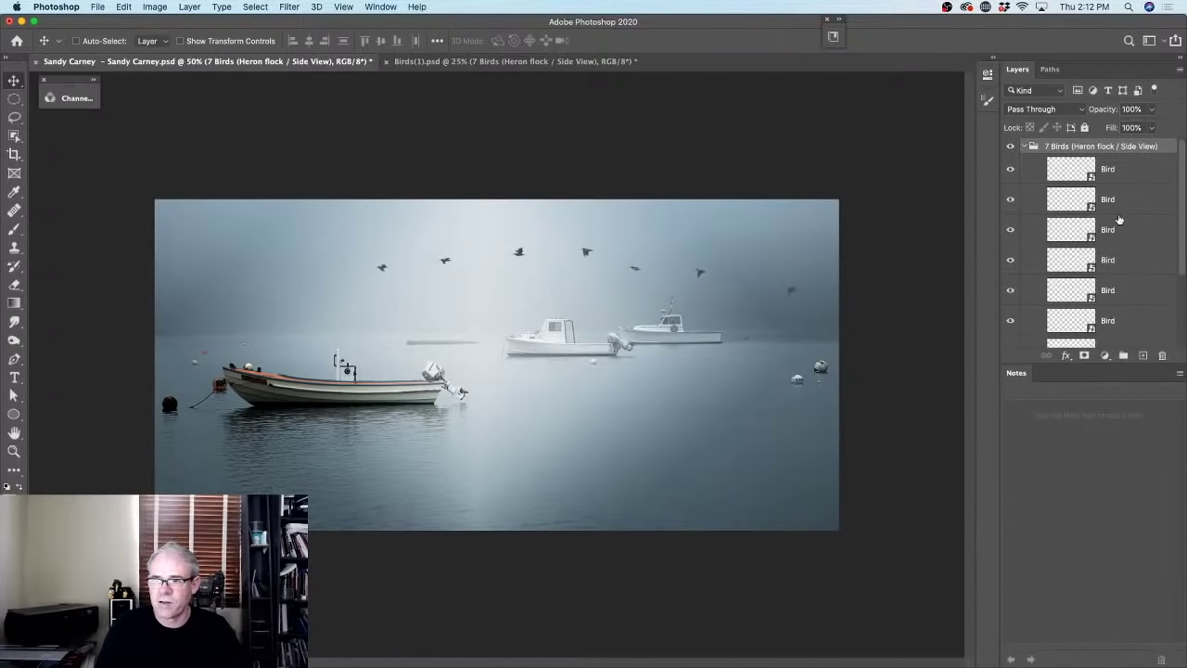
drag(1103, 111, 1083, 113)
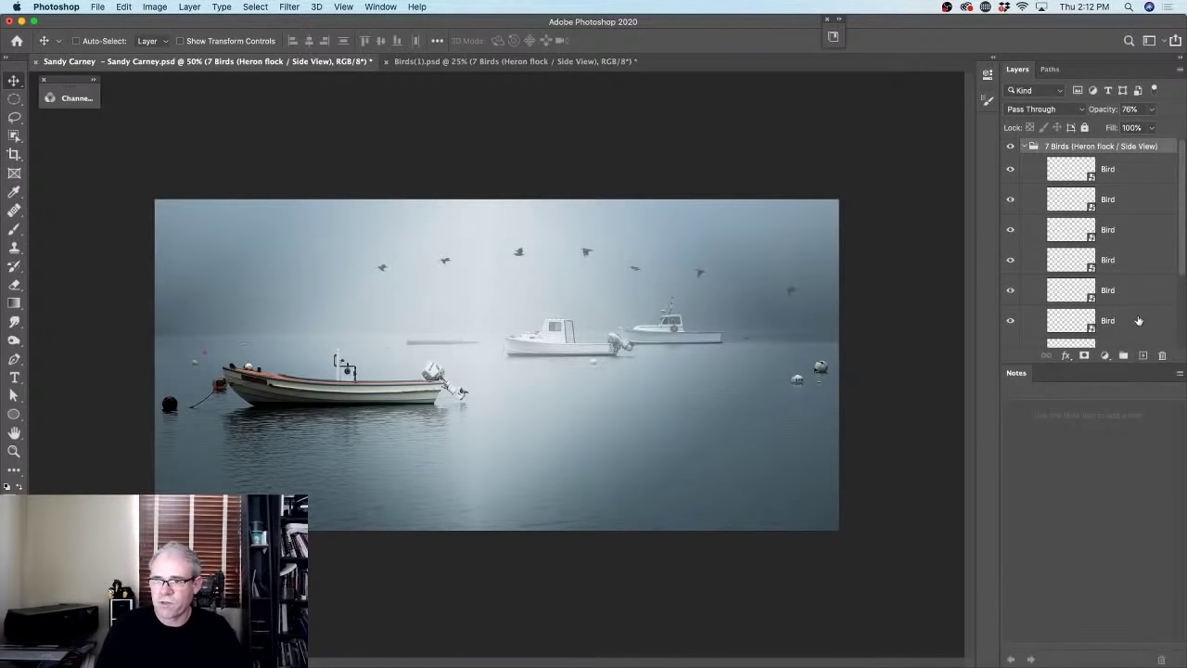
Add a new layer above Layer 2 and stamp an 800 px cloud brush once in the sky above the rowboat.
scroll(1139, 320, down, 3)
click(1111, 273)
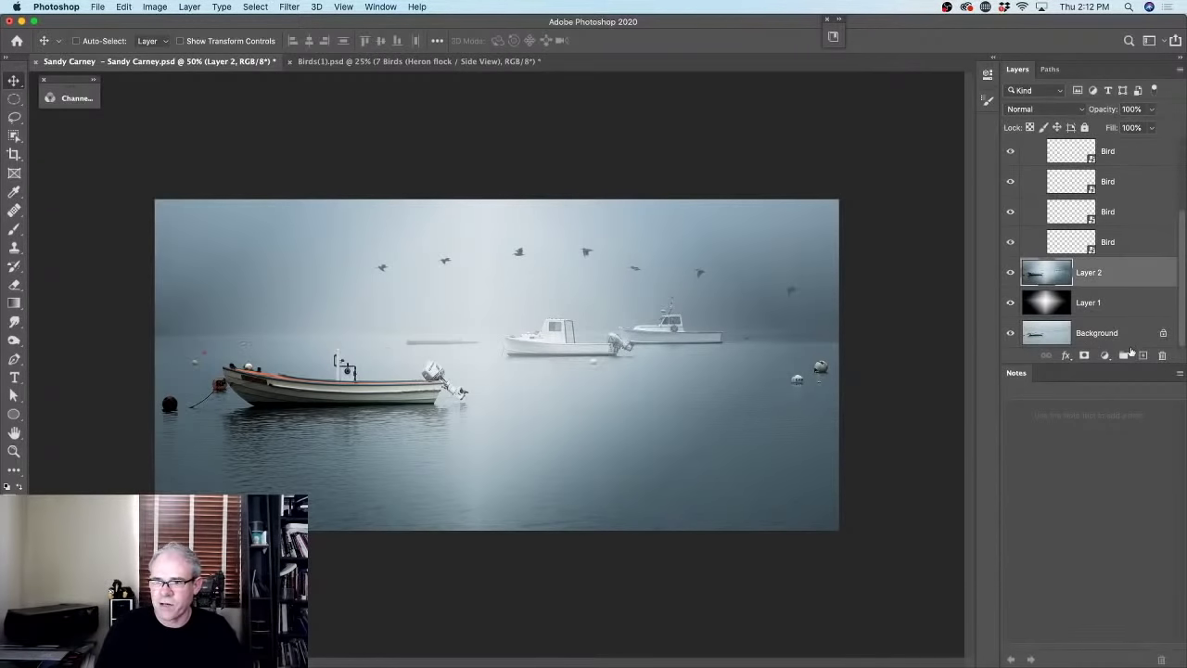
click(1142, 355)
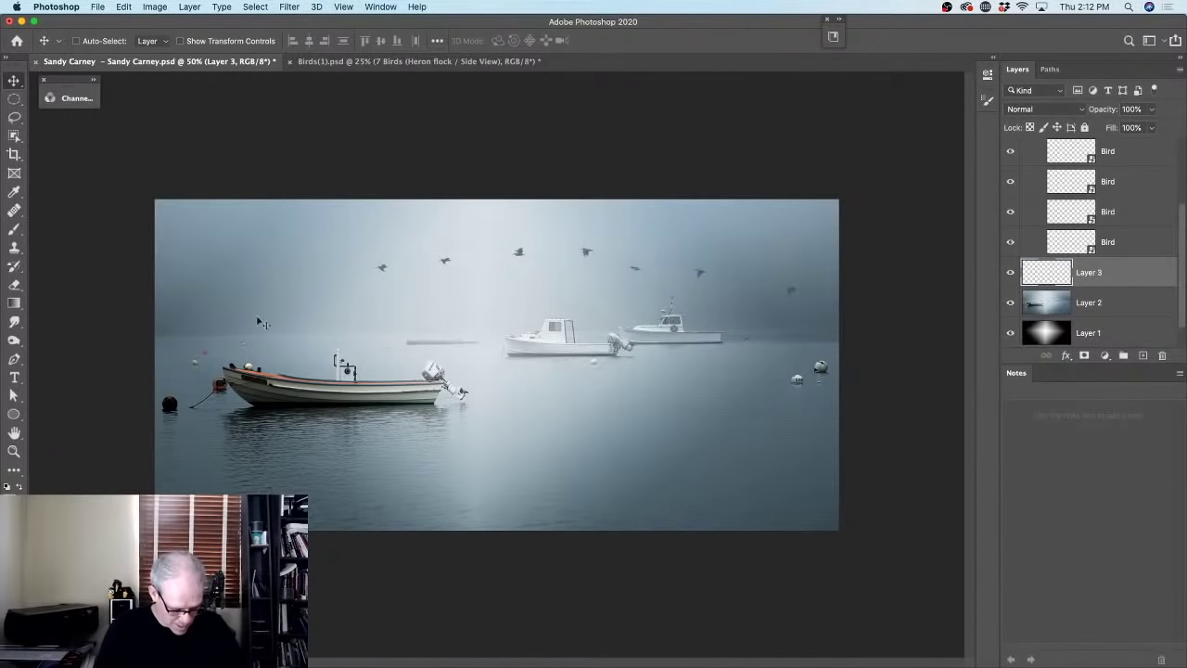
key(b)
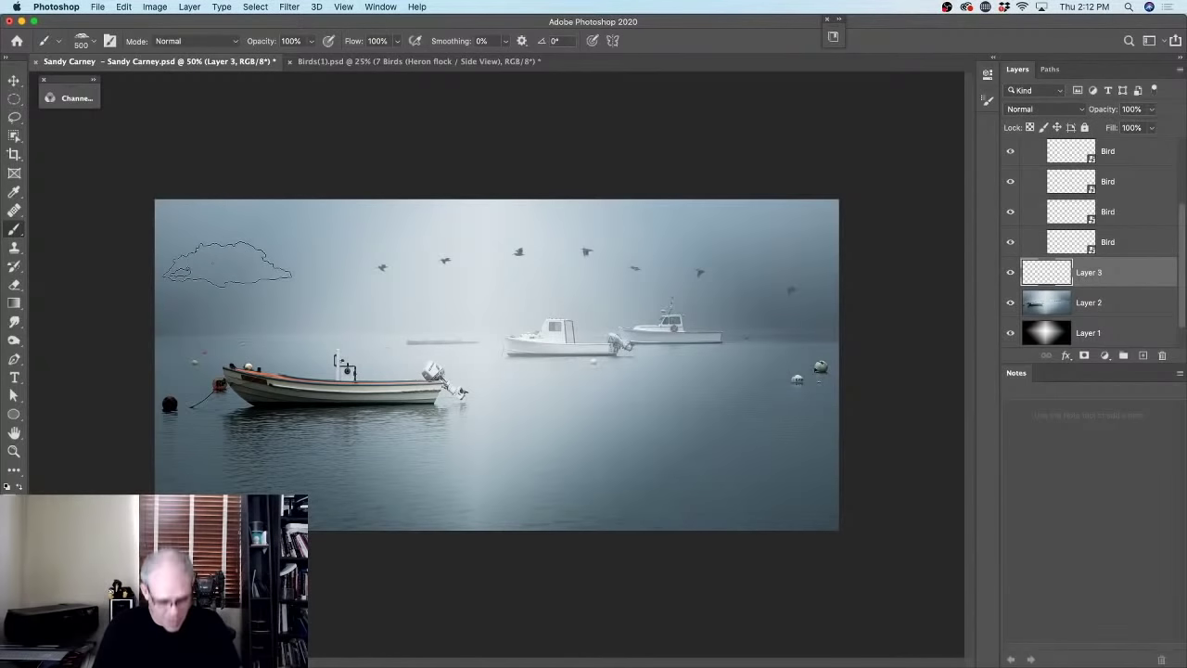
key(bracketright)
key(bracketright)
key(bracketright)
click(268, 256)
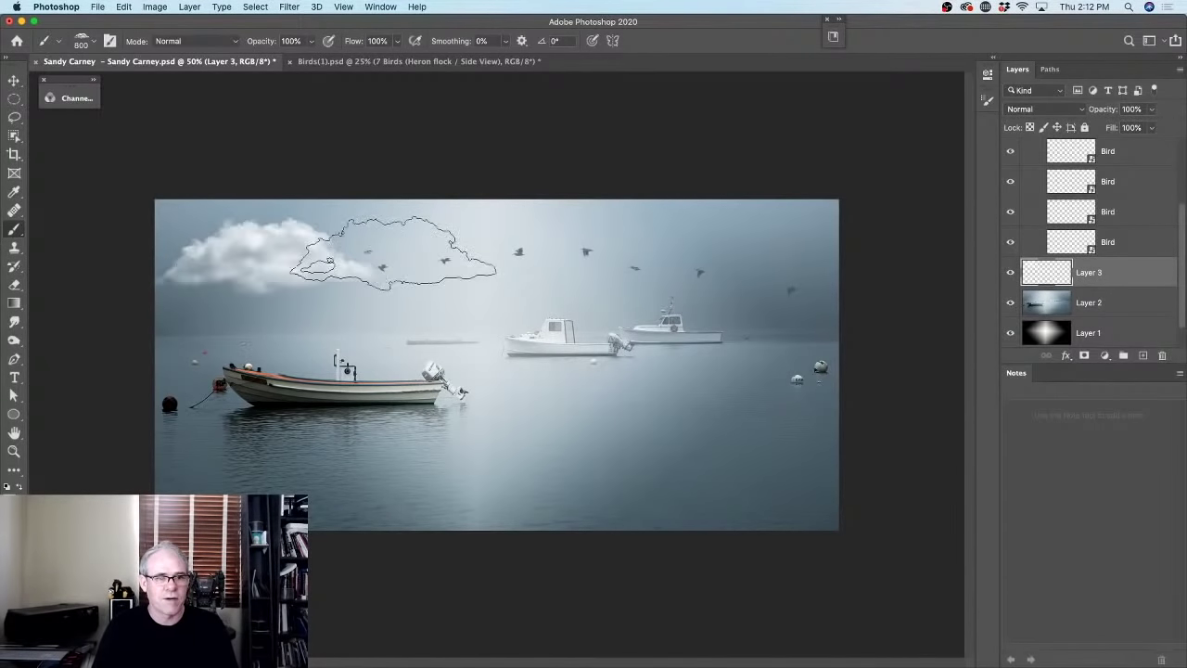
Choose the 2744 px cloud brush from the Ultimate Universe Creator by Skybox Creative set.
click(95, 42)
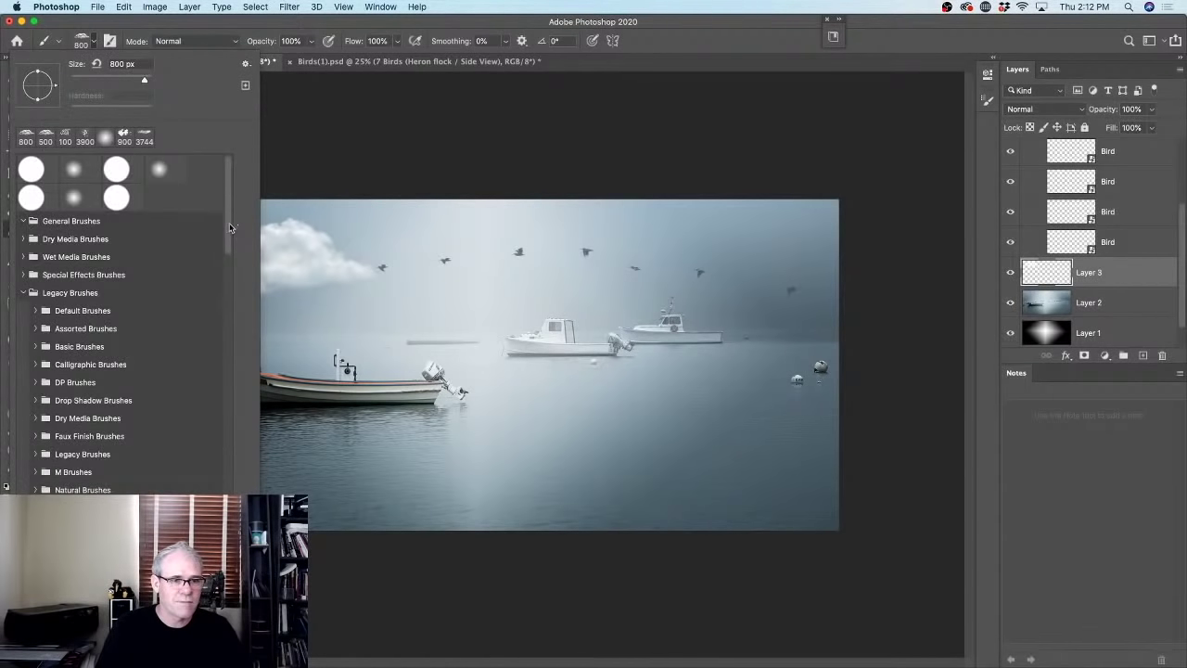
scroll(121, 325, down, 15)
scroll(130, 325, down, 5)
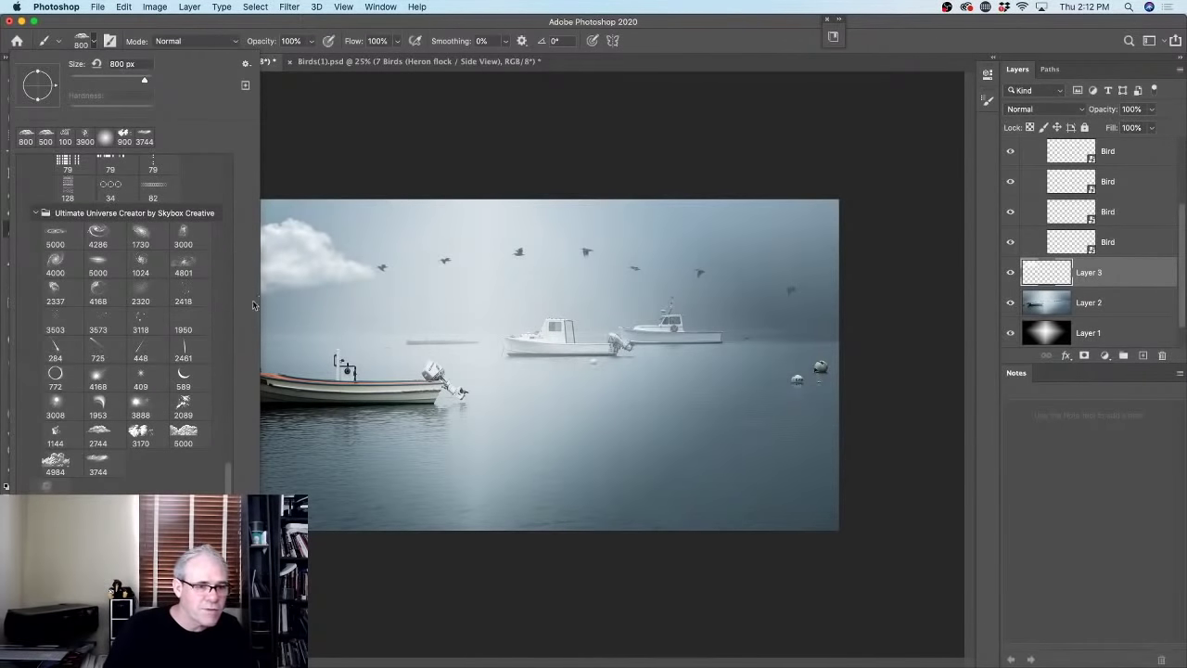
click(101, 432)
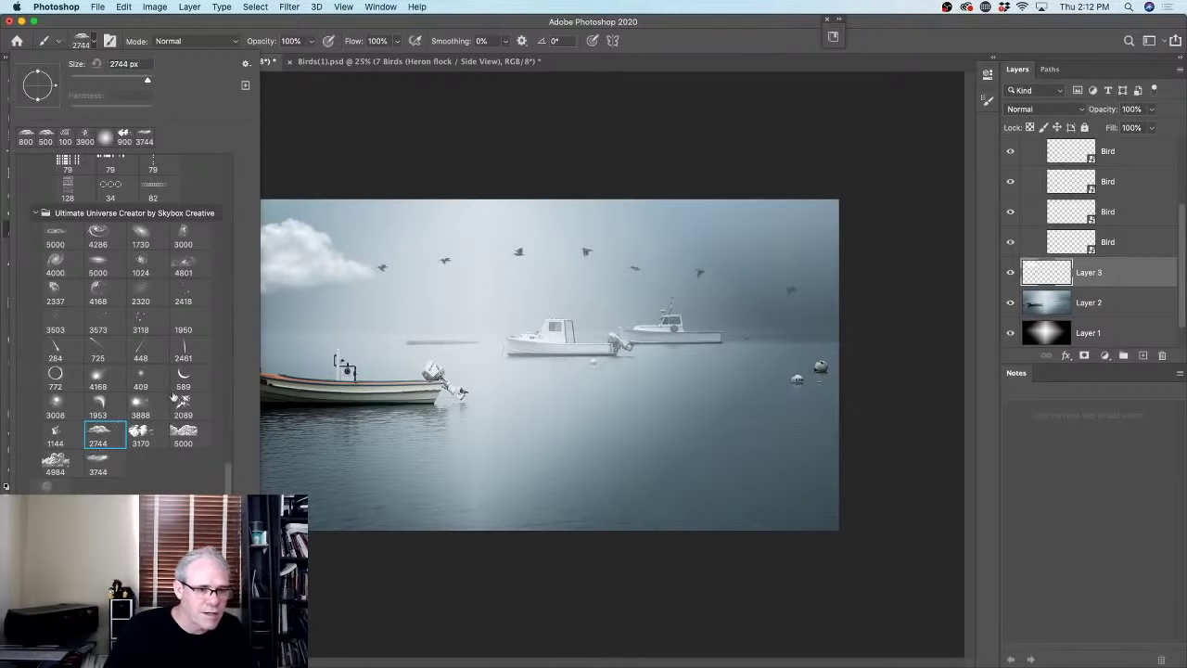
click(94, 43)
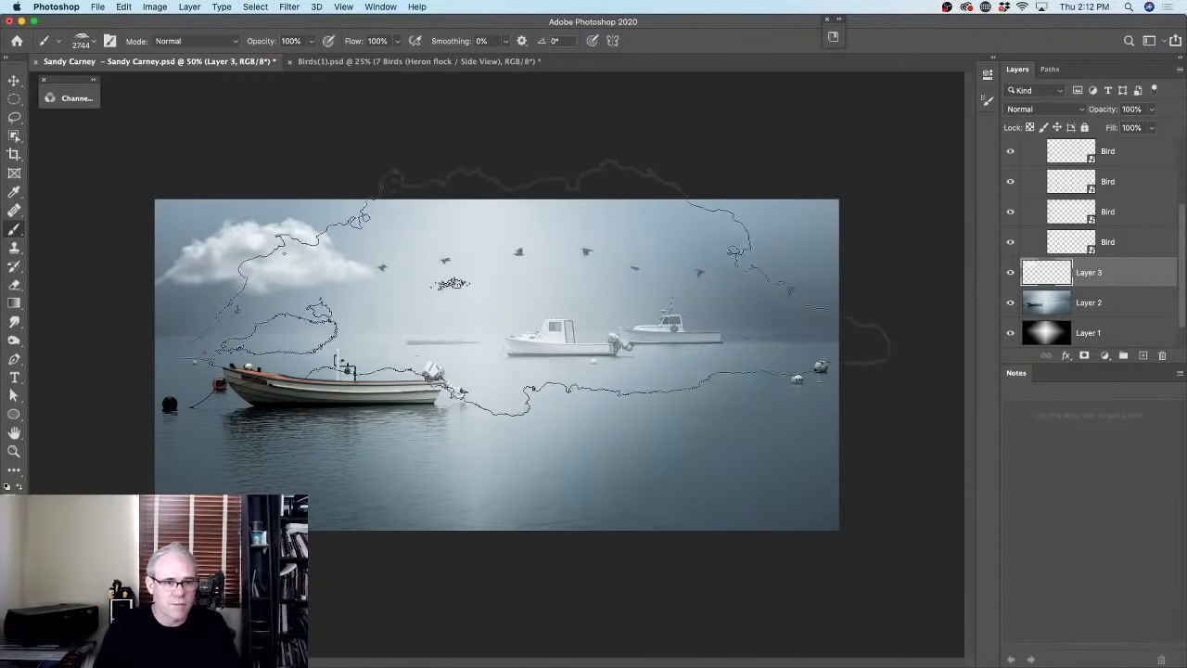
Reduce the brush to 900 px, stamp a second cloud above the white boats, and set Layer 3's opacity to 70%.
key(bracketleft)
key(bracketleft)
key(bracketleft)
key(bracketleft)
key(bracketleft)
key(bracketleft)
key(bracketleft)
key(bracketleft)
key(bracketleft)
key(bracketleft)
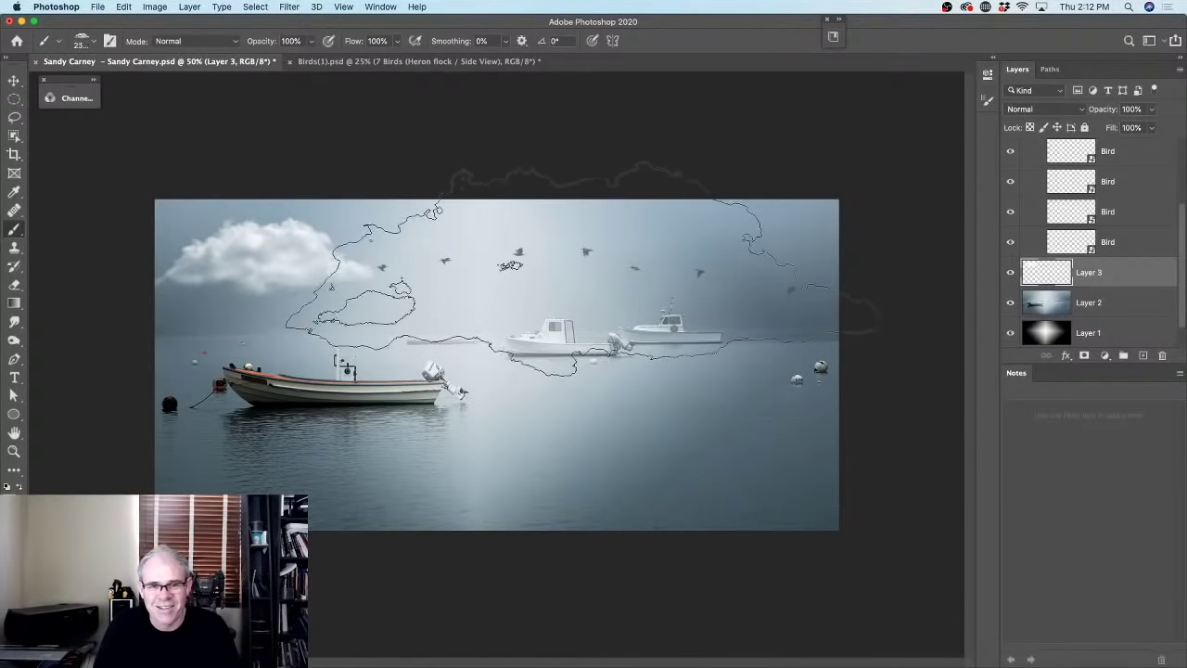
key(bracketleft)
key(bracketleft)
key(bracketleft)
key(bracketleft)
key(bracketleft)
key(bracketleft)
key(bracketleft)
key(bracketleft)
key(bracketleft)
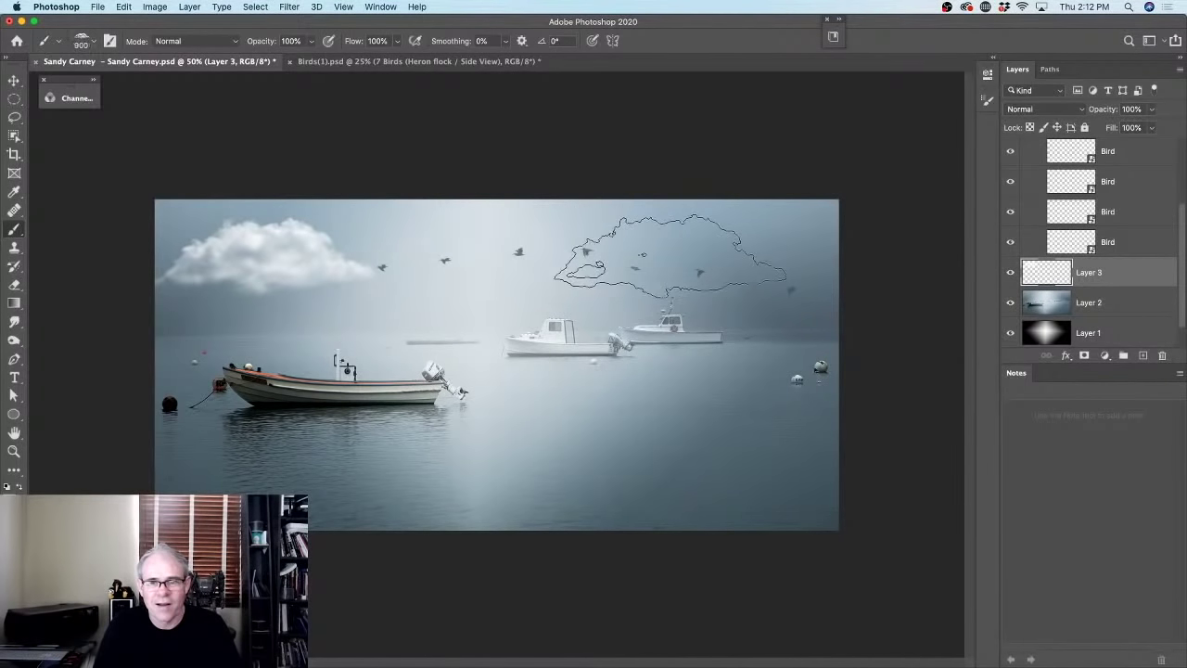
click(678, 266)
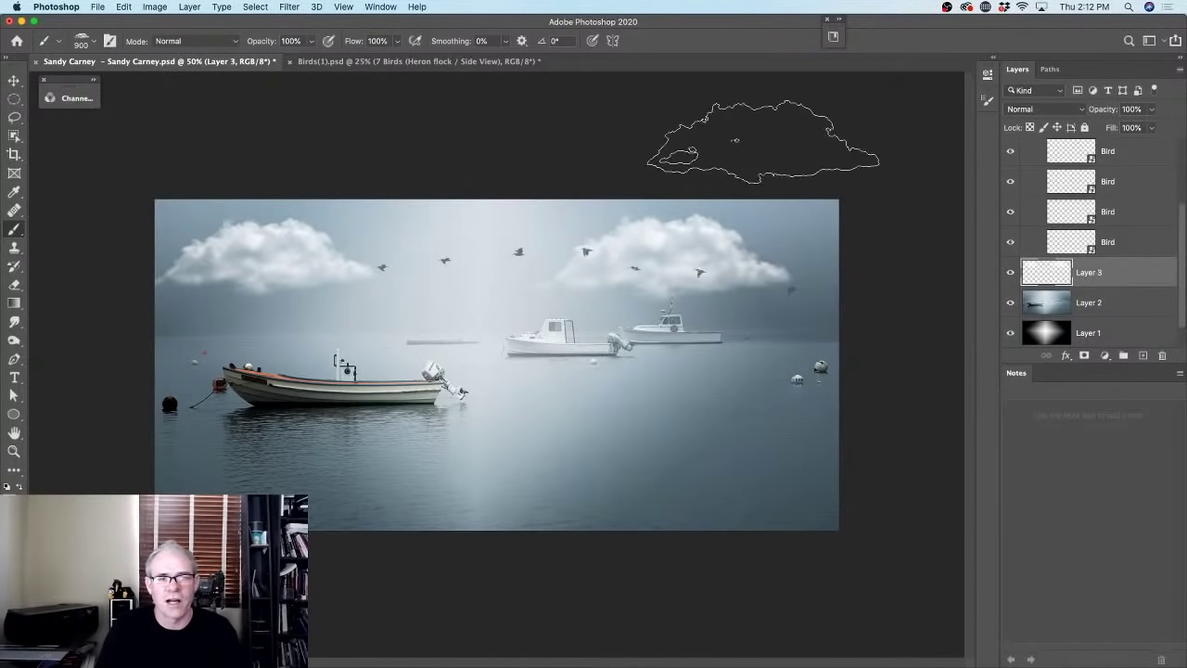
drag(1111, 111, 1094, 112)
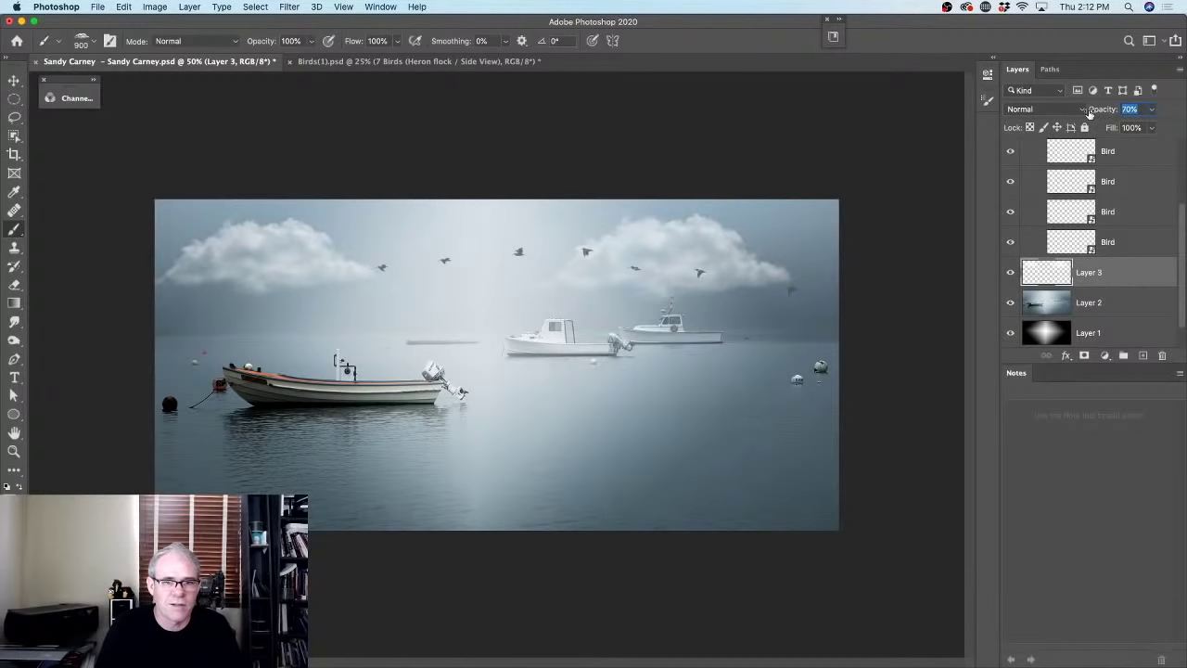